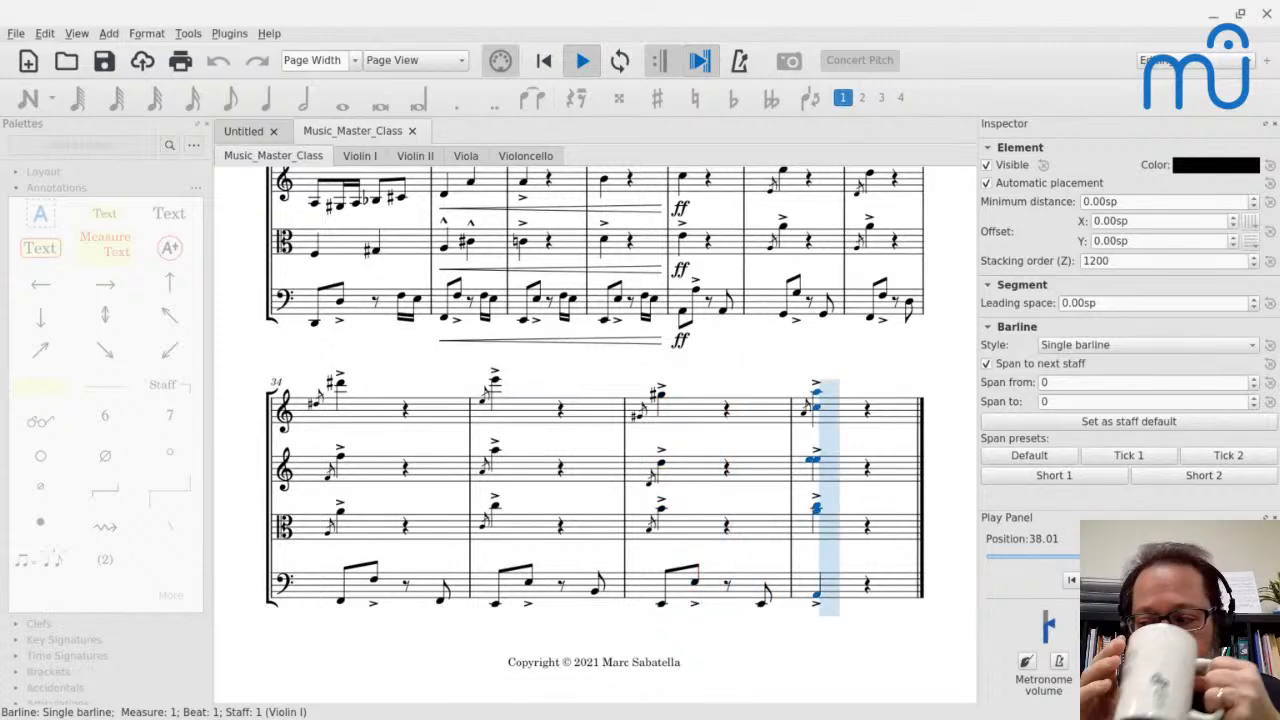
key("alt+Tab")
key("alt+Tab")
key("alt+Tab")
key("alt+Tab")
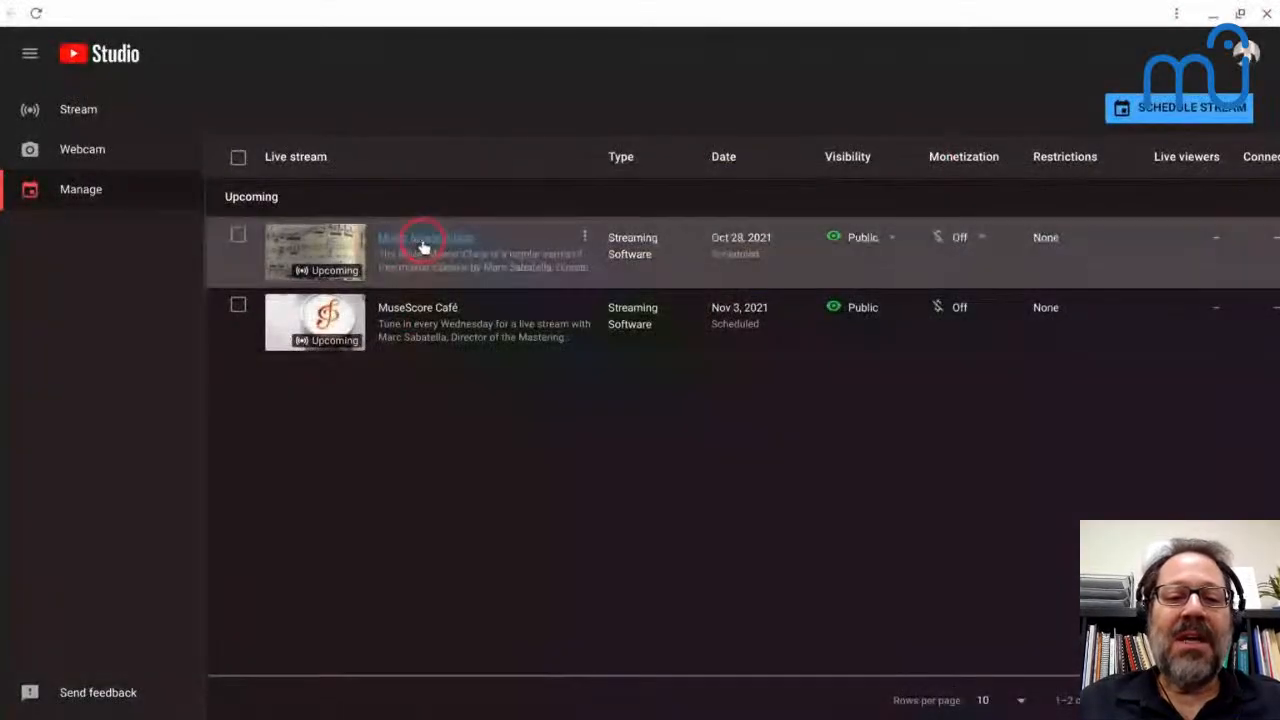
left_click(421, 246)
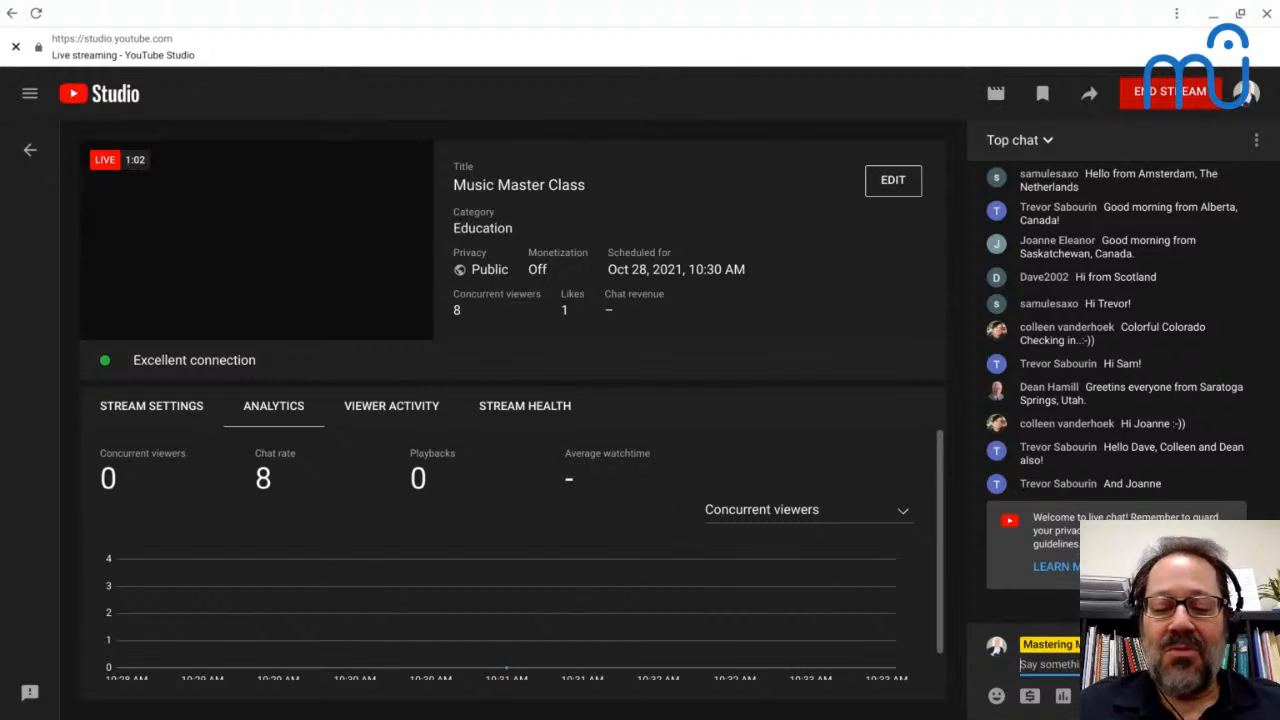
type("ttps://s")
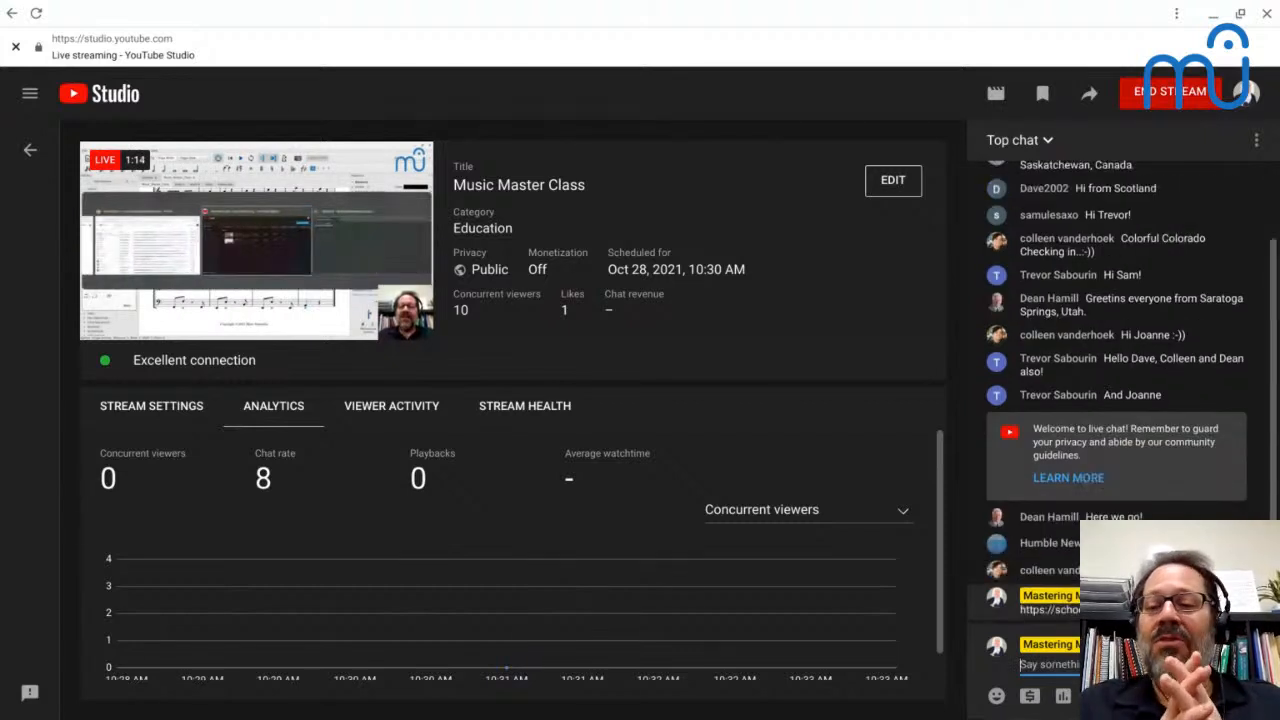
Pop out the stream's live chat into a separate window.
left_click(1256, 142)
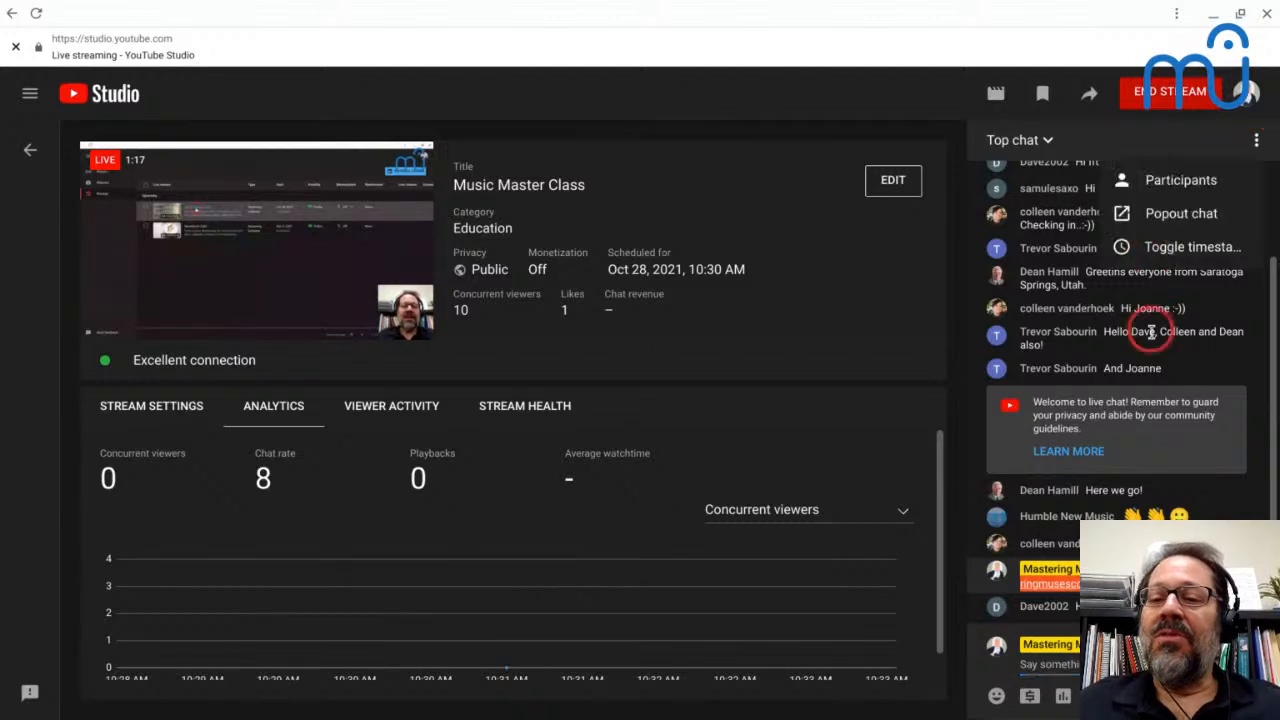
left_click(1254, 142)
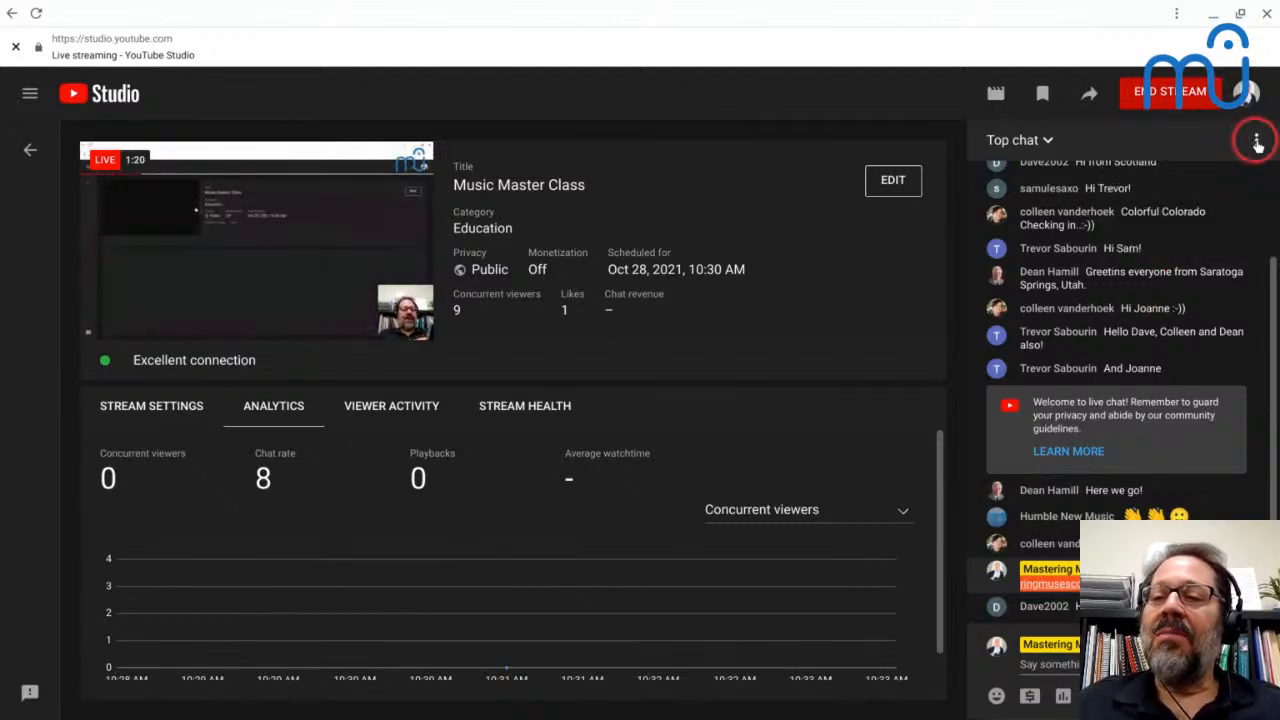
left_click(1257, 142)
left_click(1183, 215)
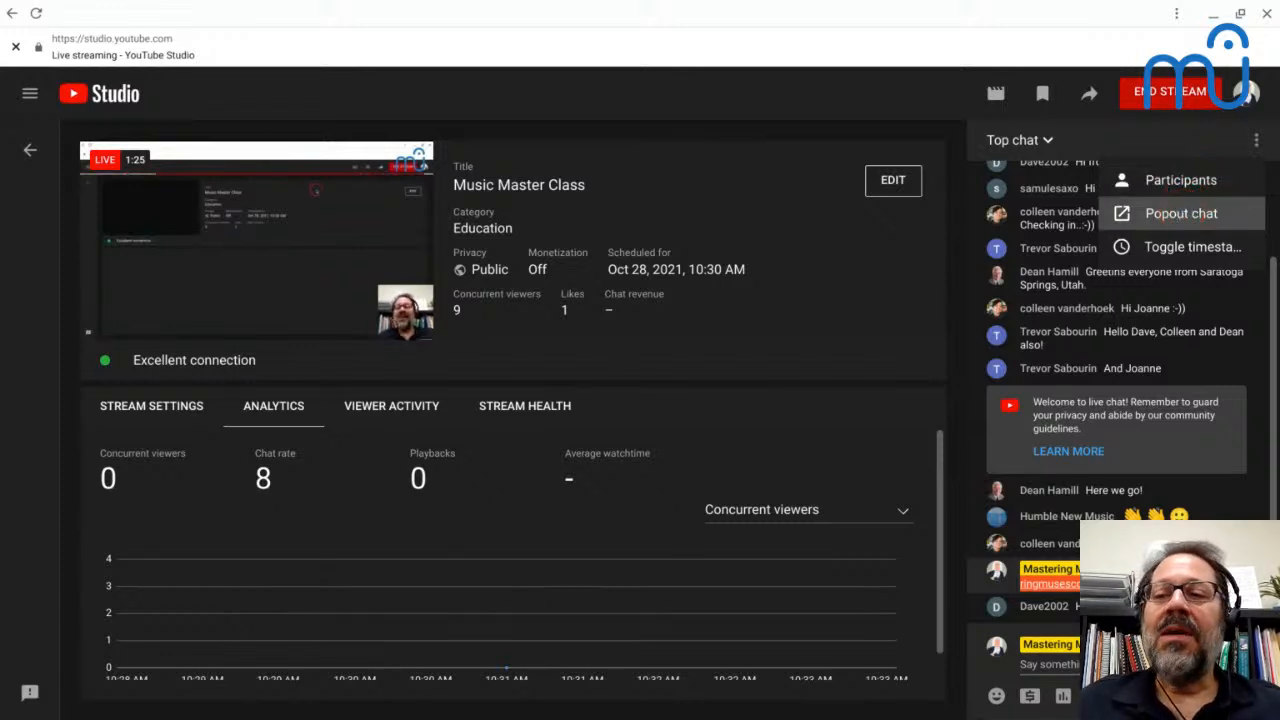
left_click(1183, 215)
left_click(569, 291)
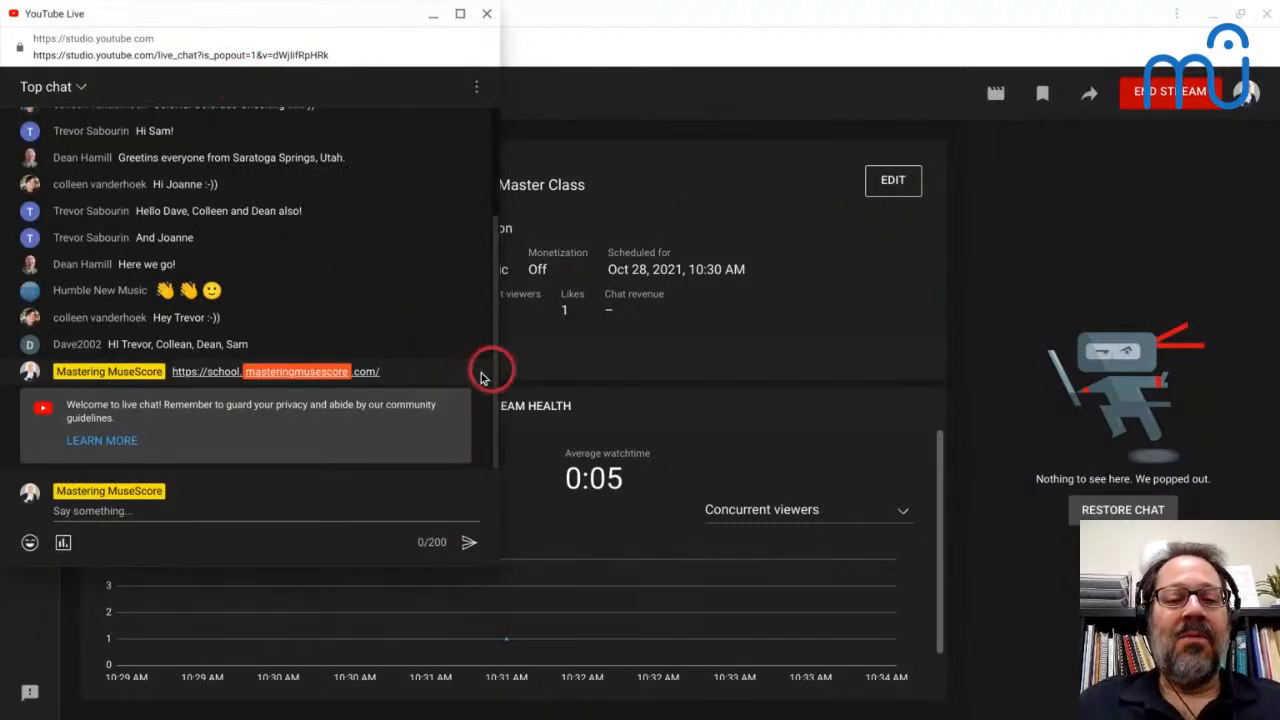
Pin the posted school link message in the live chat, and switch back to MuseScore.
left_click(477, 372)
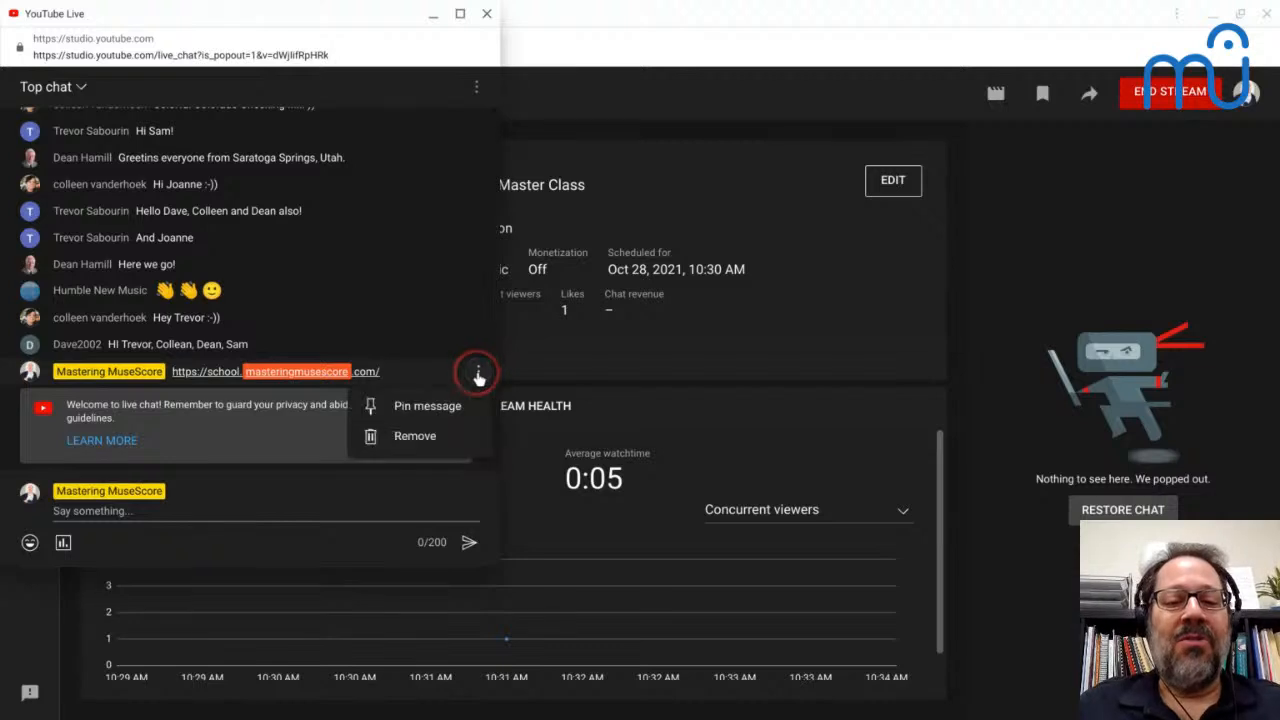
left_click(441, 407)
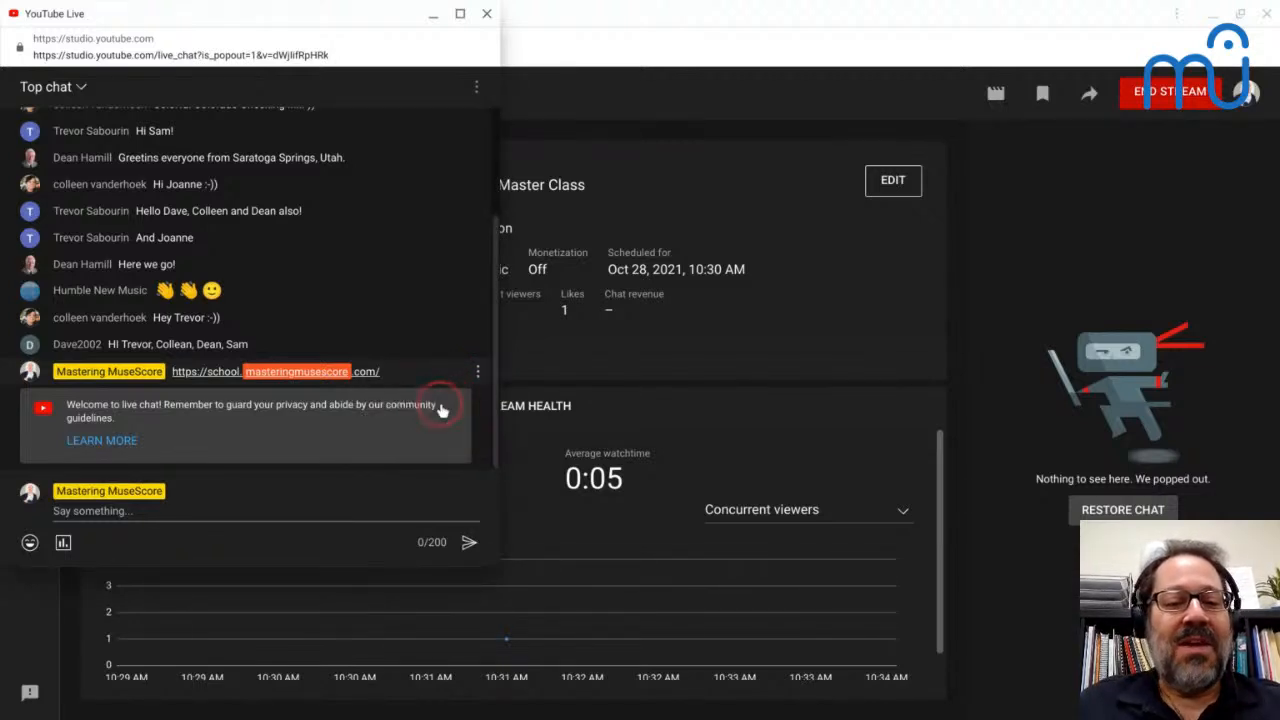
key("alt+Tab")
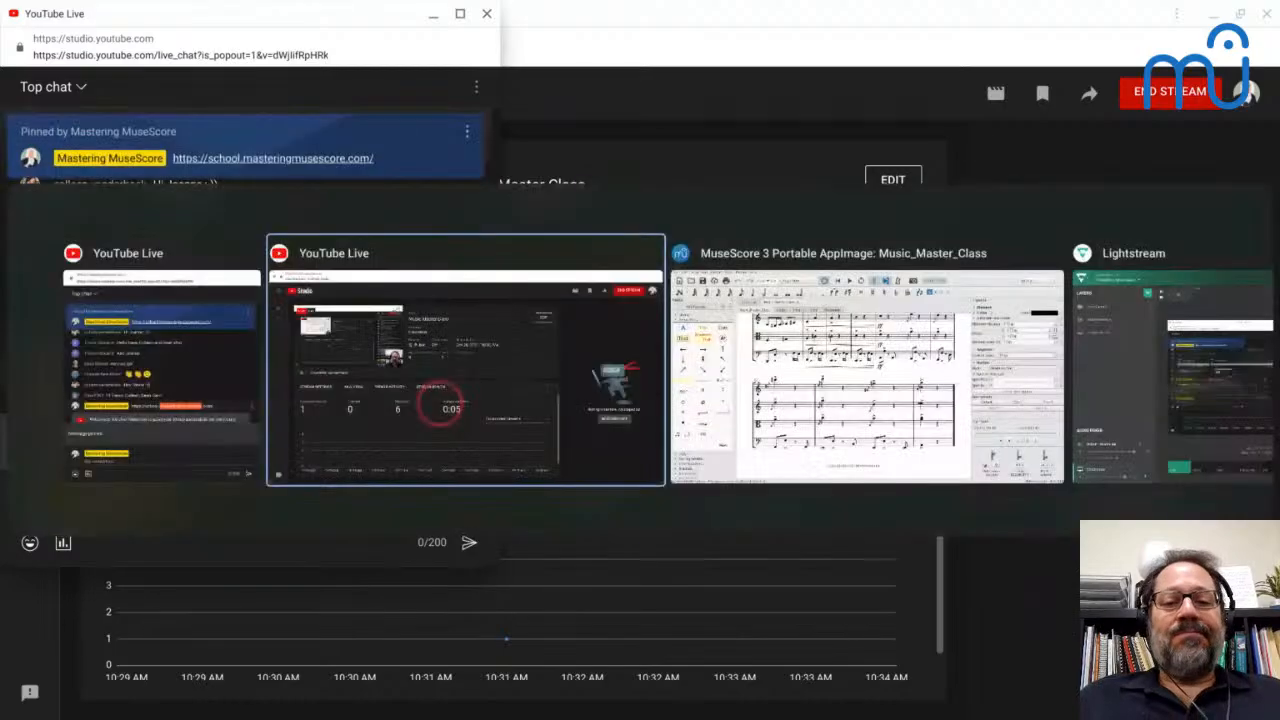
key("alt+Tab")
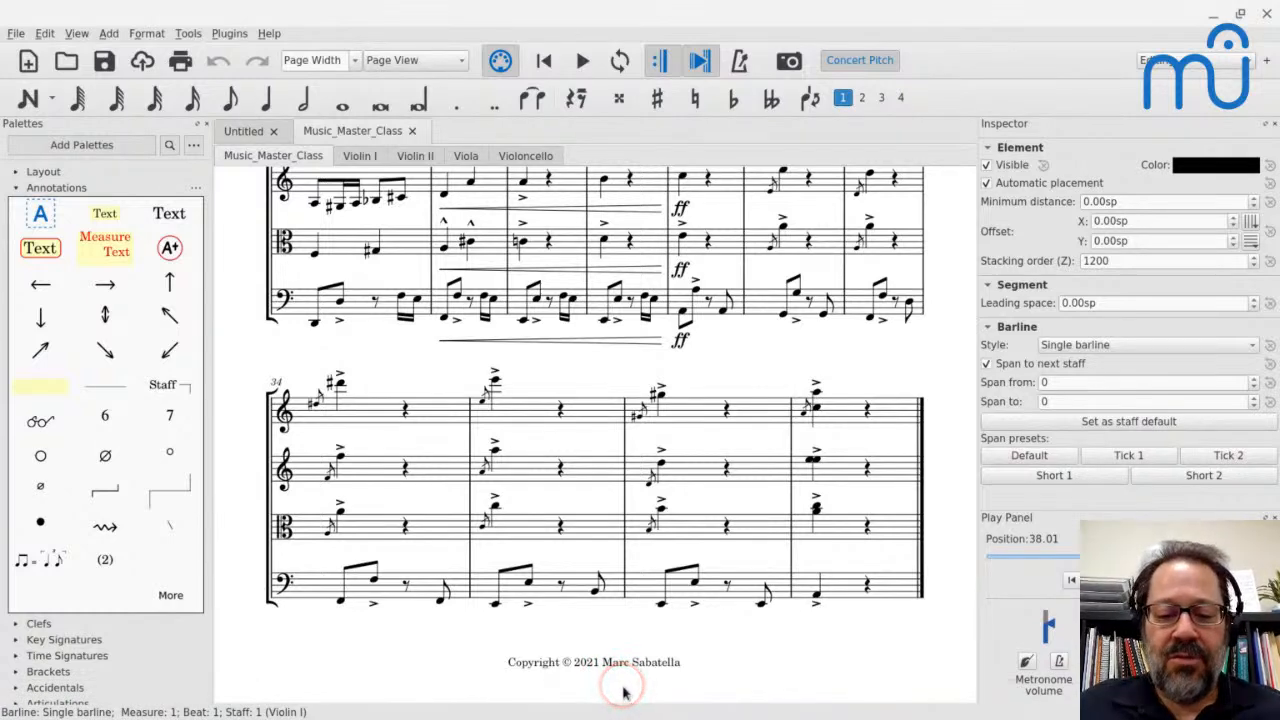
Switch to the Mastering MuseScore community app and open the Share & Discuss! space under Music Master Class.
mouse_move(575, 714)
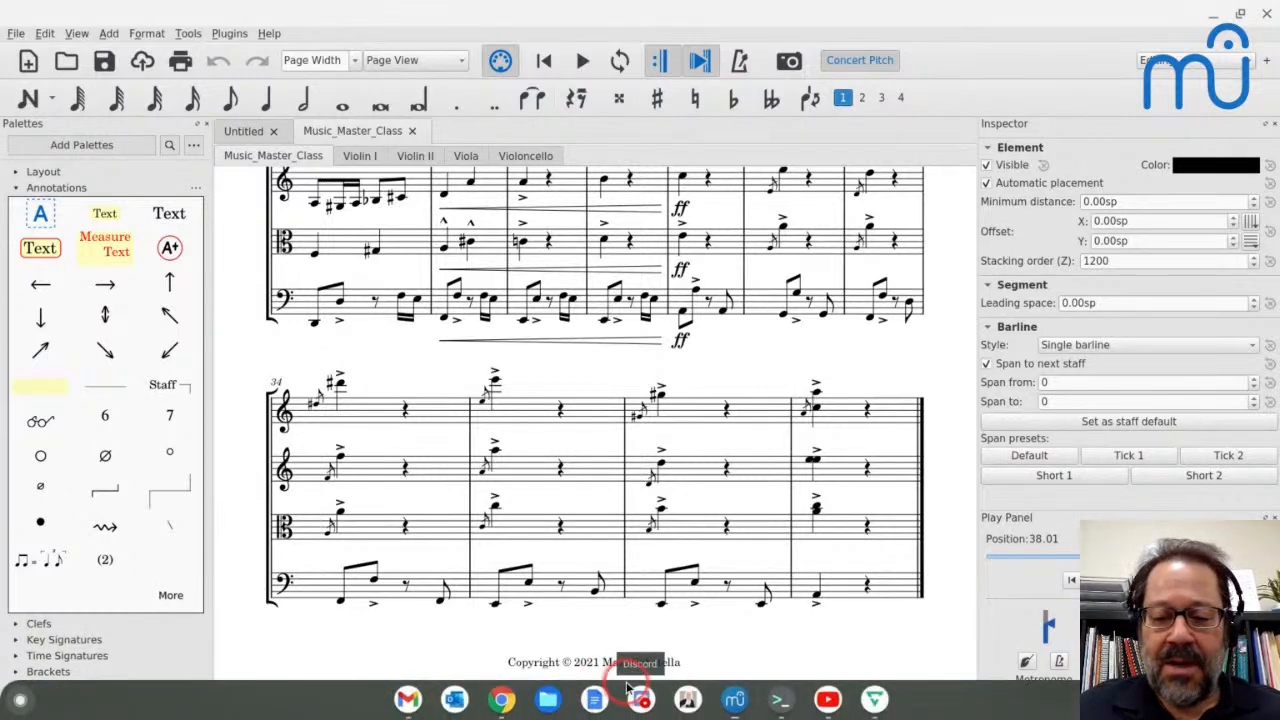
left_click(688, 699)
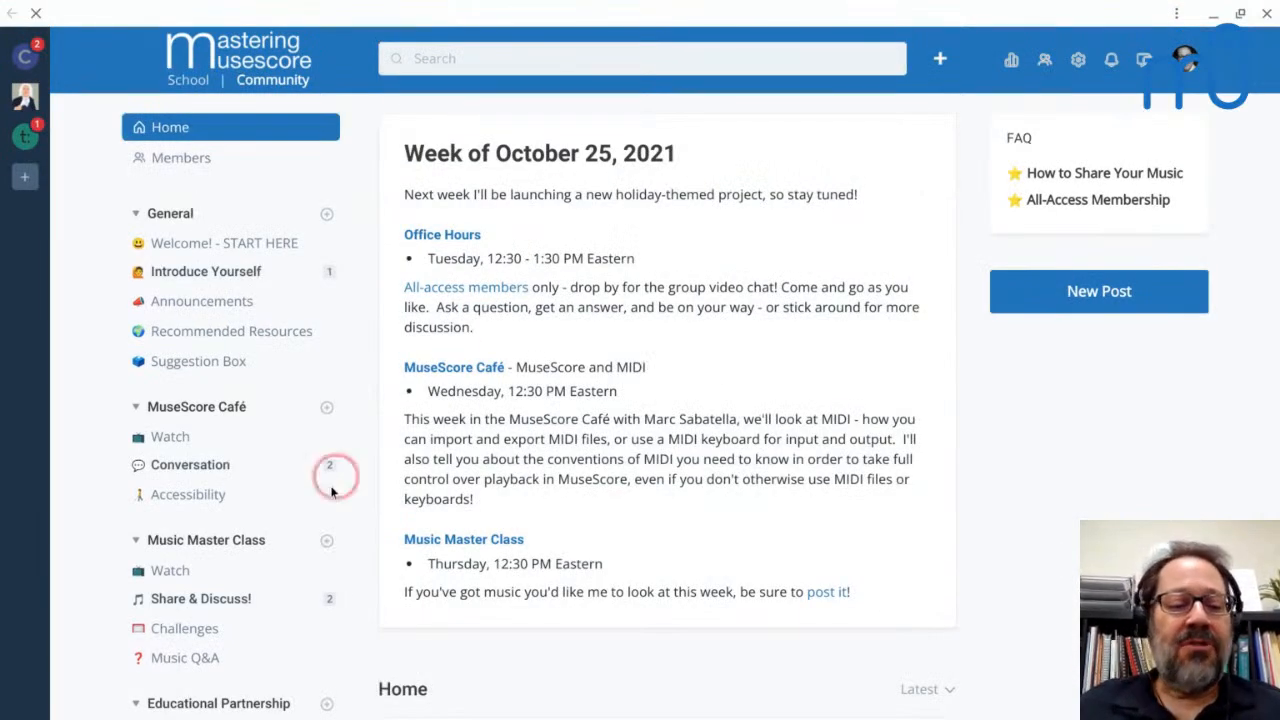
left_click(233, 600)
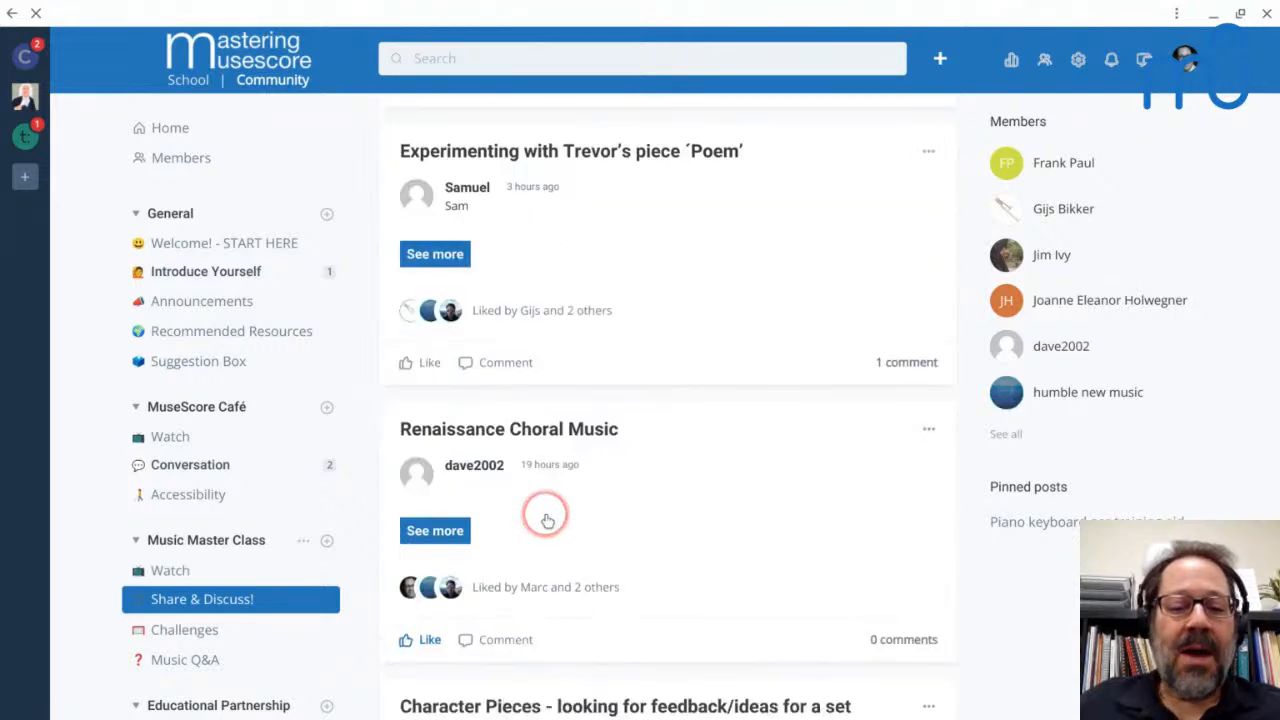
Look through the recent Share & Discuss! posts, expanding the full text of the one about experimenting with the piece "Poem".
scroll(670, 400, "up", 3)
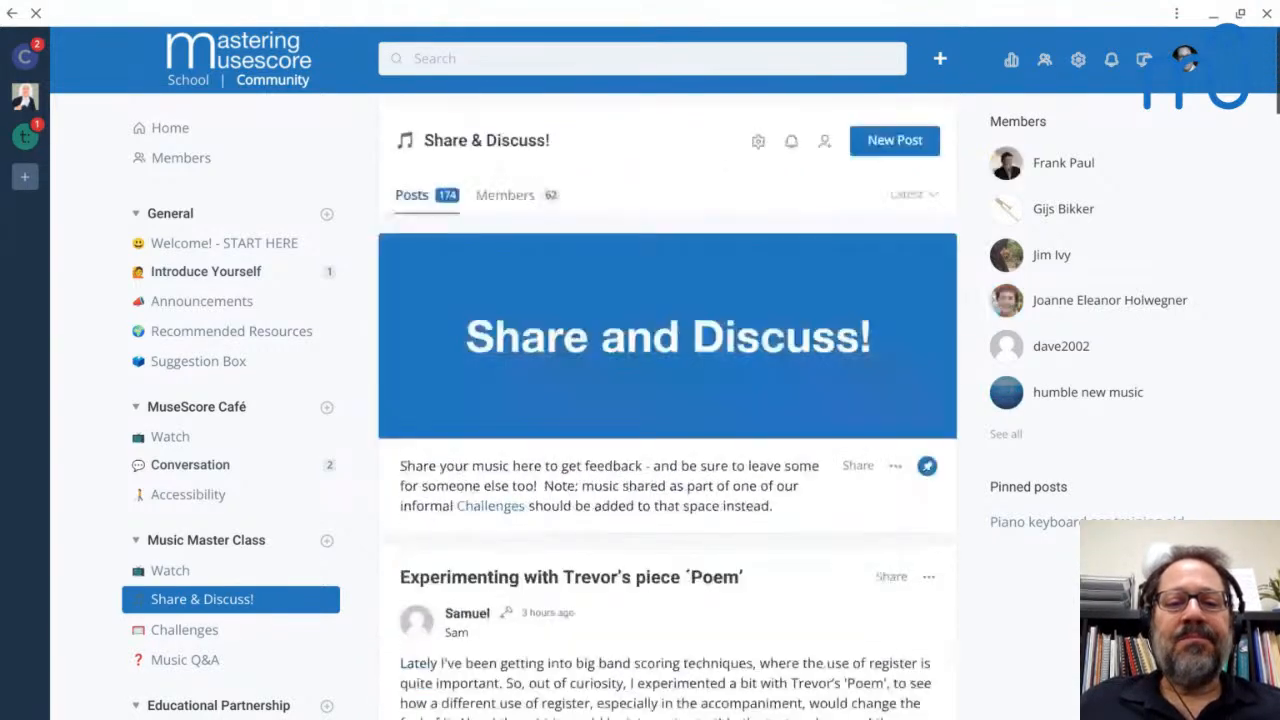
scroll(670, 400, "down", 4)
scroll(430, 400, "down", 2)
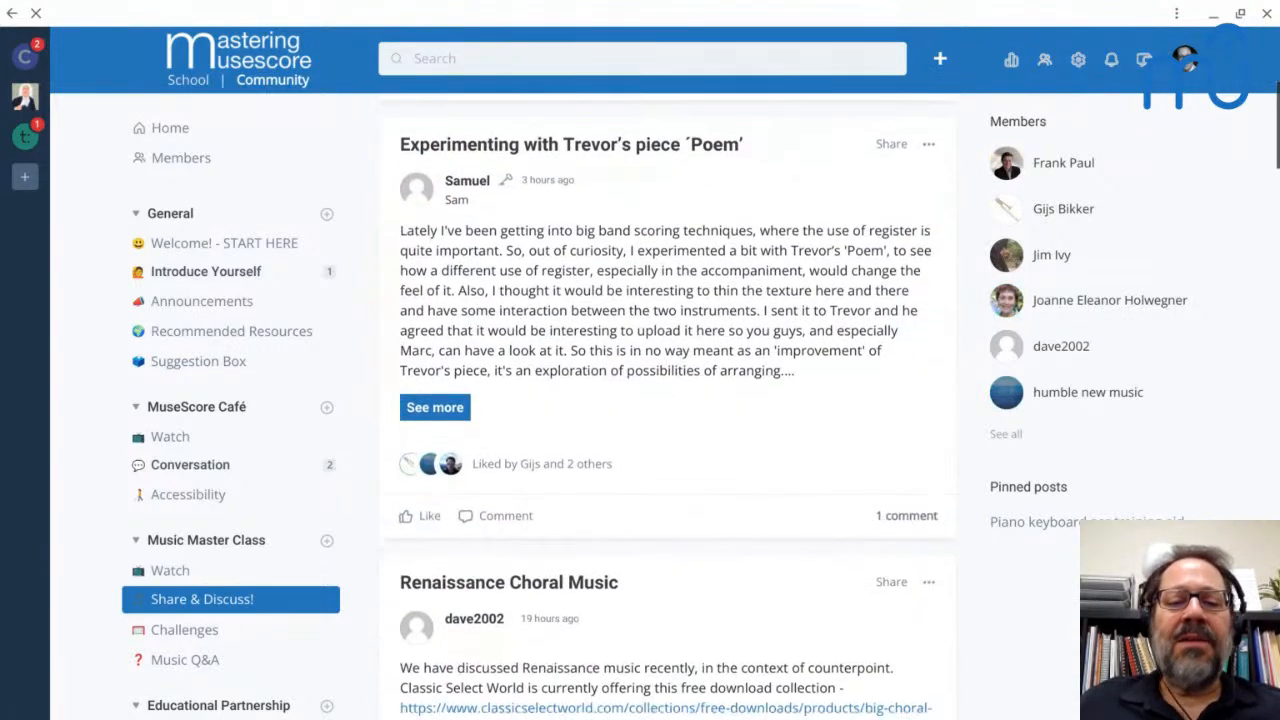
left_click(432, 375)
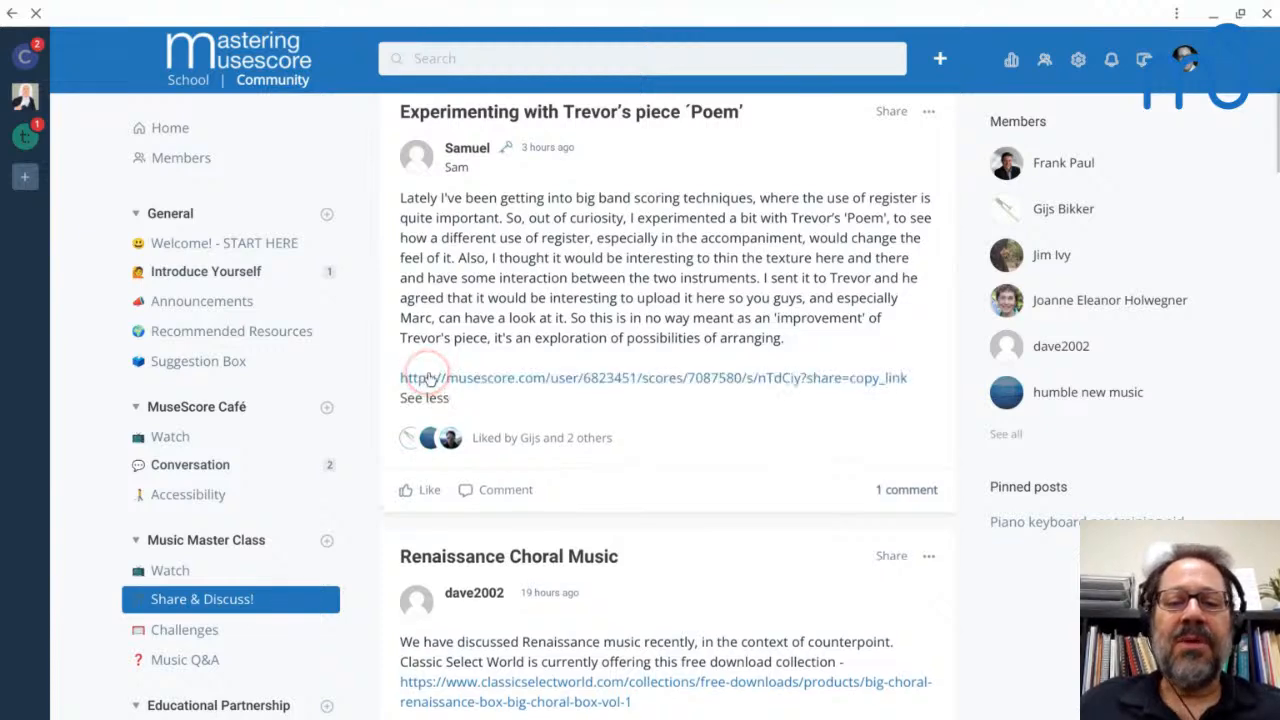
scroll(430, 380, "down", 2)
scroll(430, 380, "down", 1)
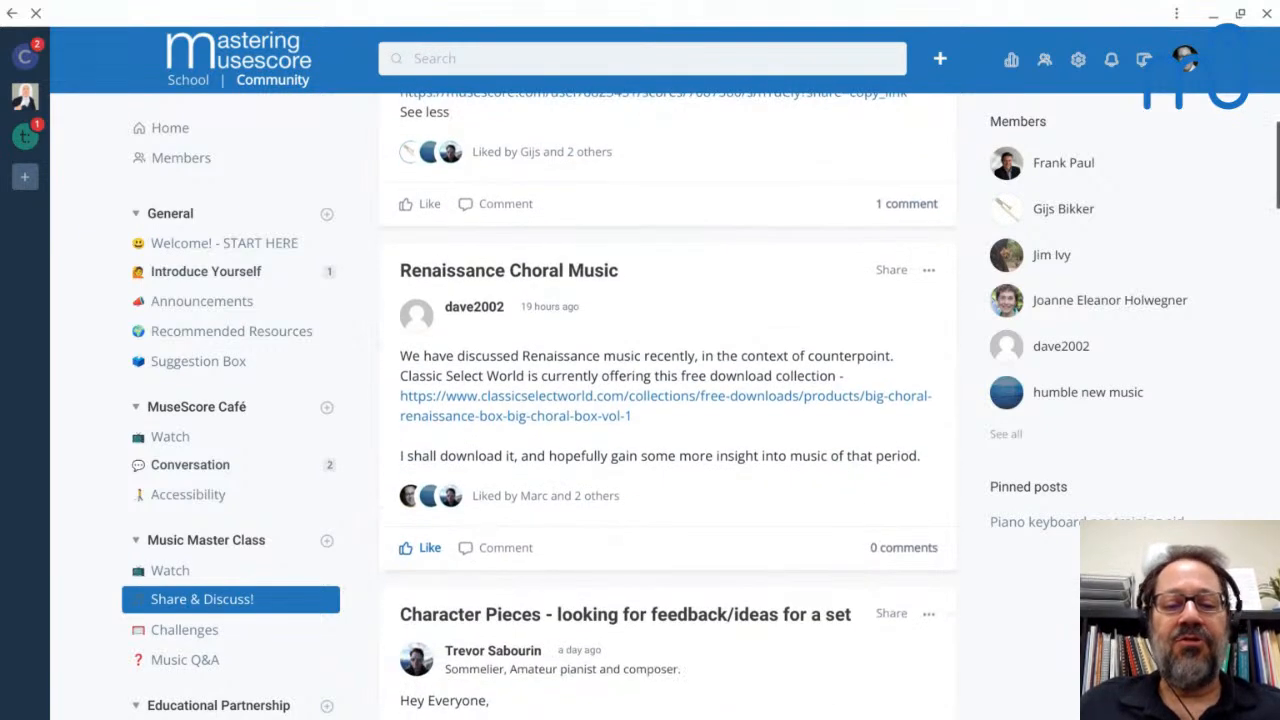
scroll(670, 405, "down", 1)
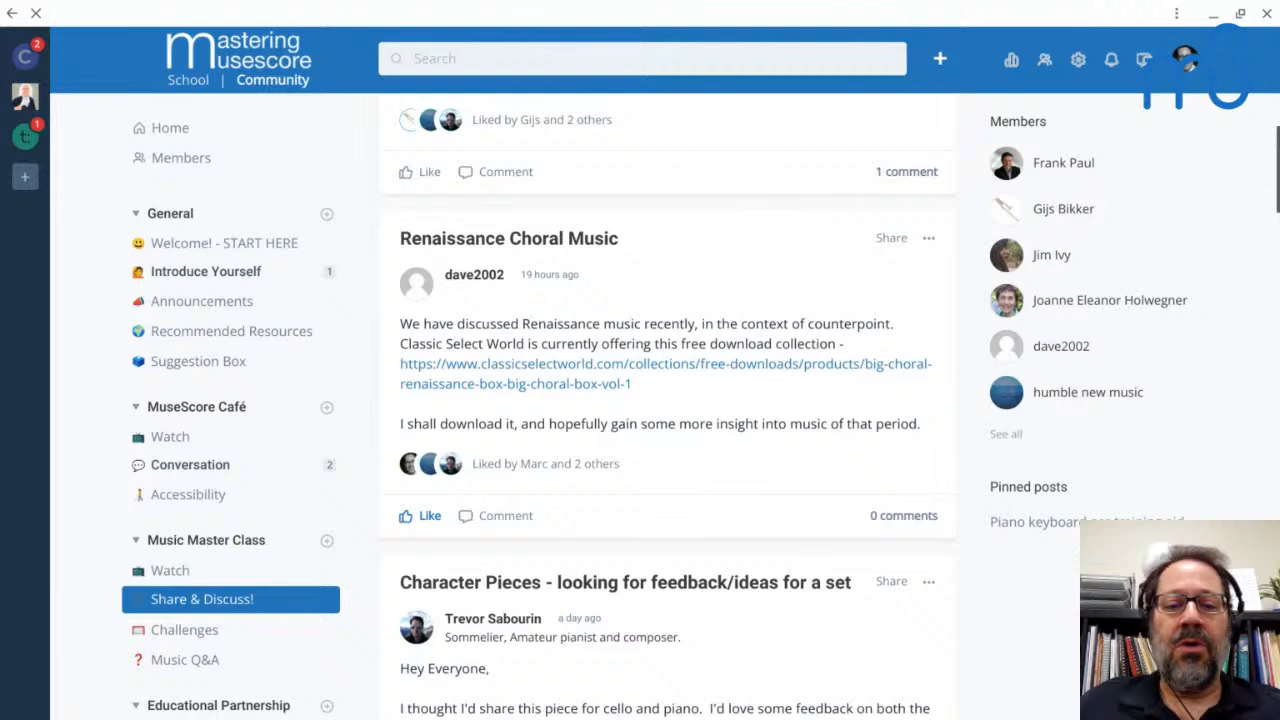
scroll(670, 405, "down", 10)
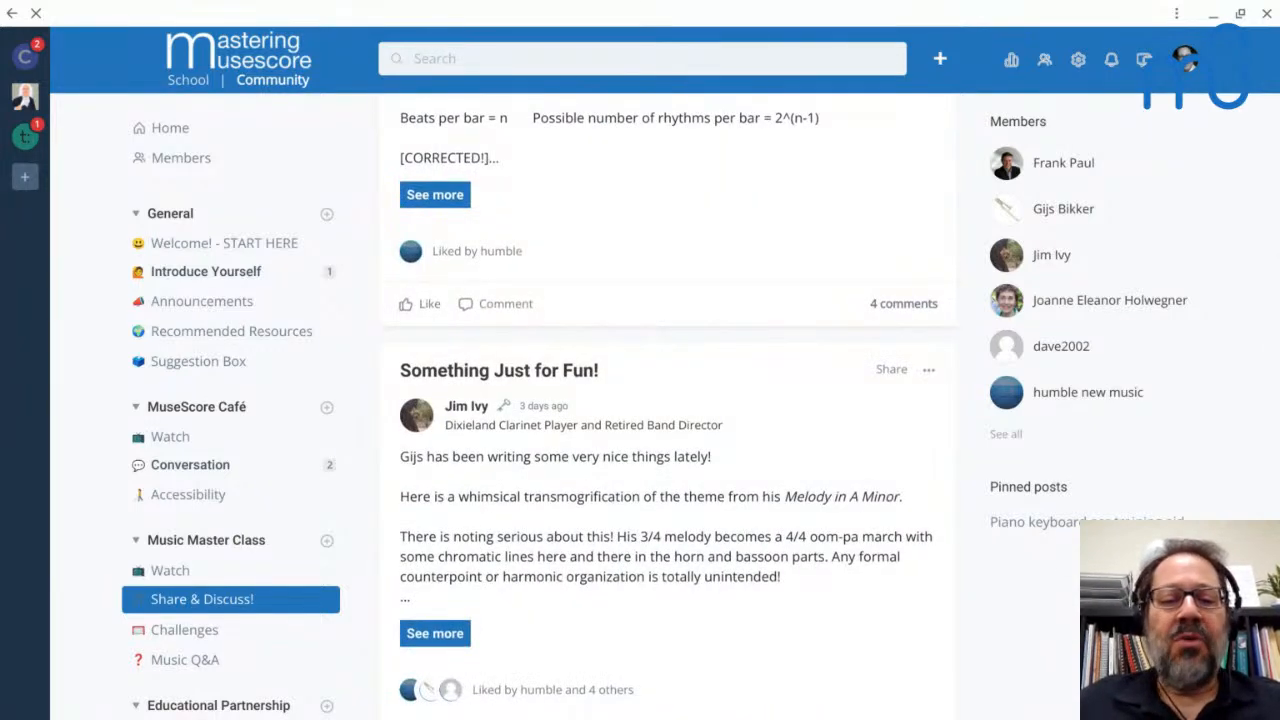
Switch to MuseScore, return to the start of the score and browse to the 2021 folder for opening a score file.
key("alt+Tab")
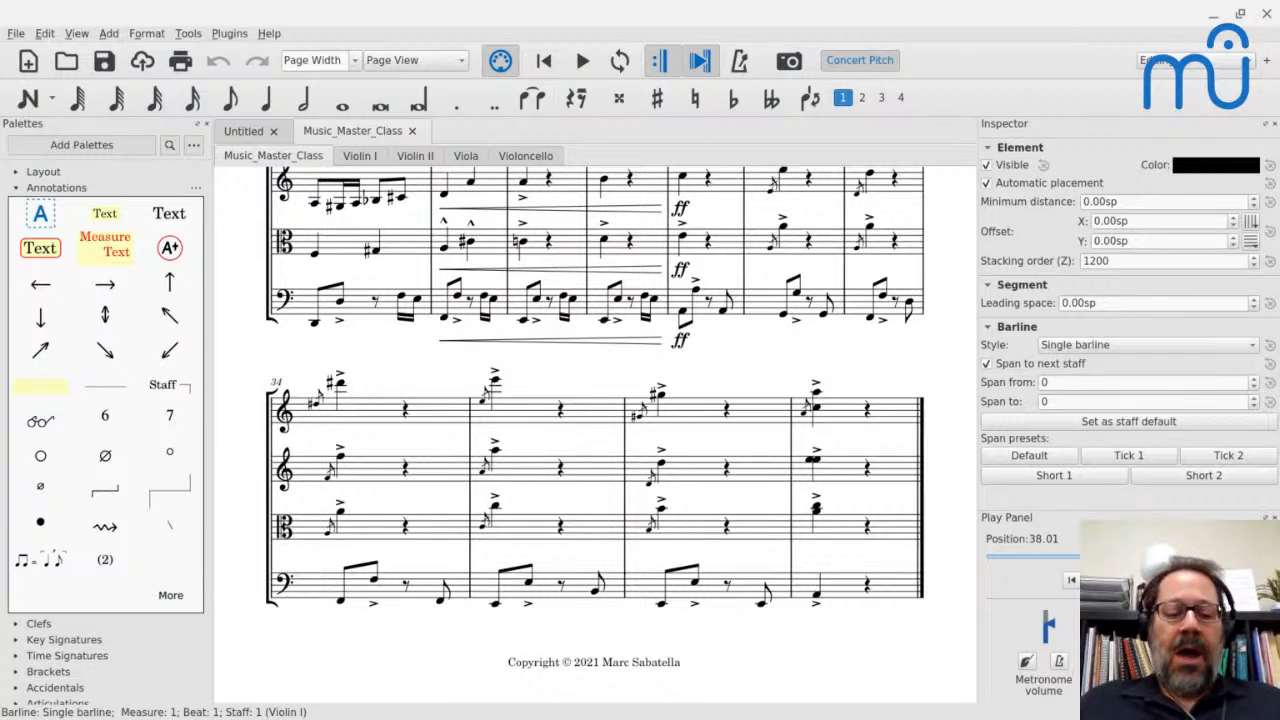
key("ctrl+Home")
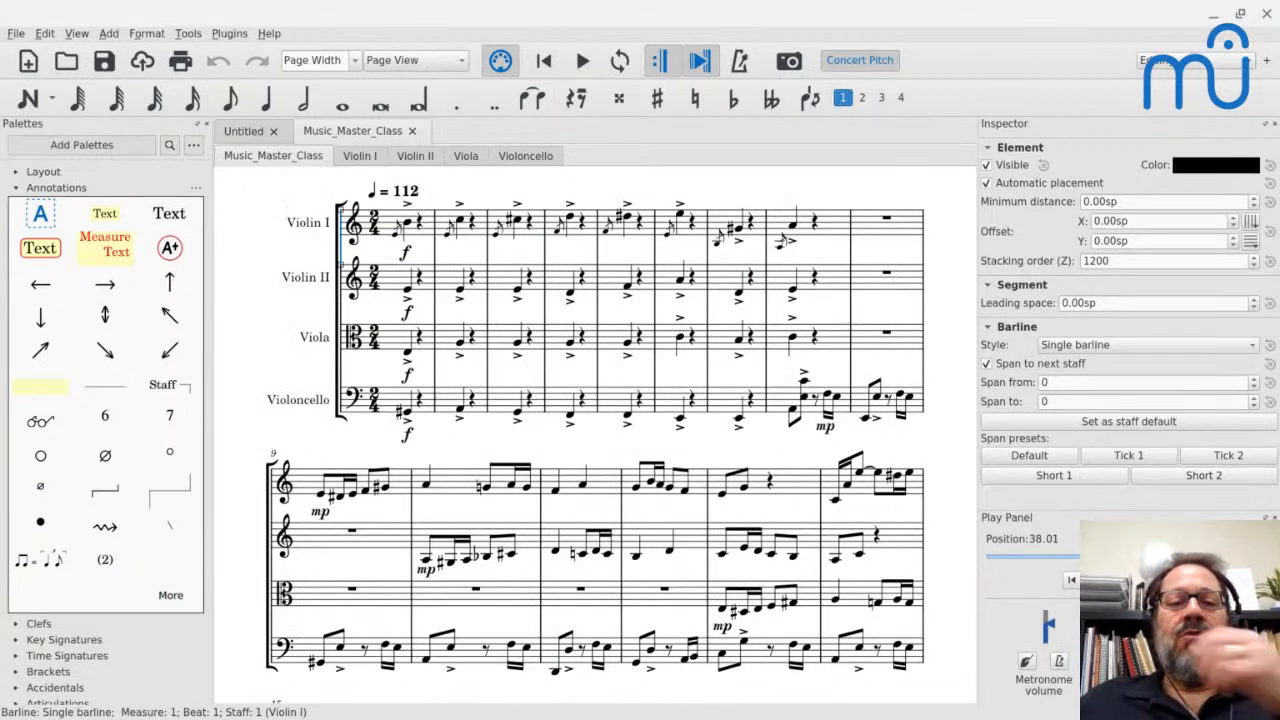
key("ctrl+o")
left_click(562, 287)
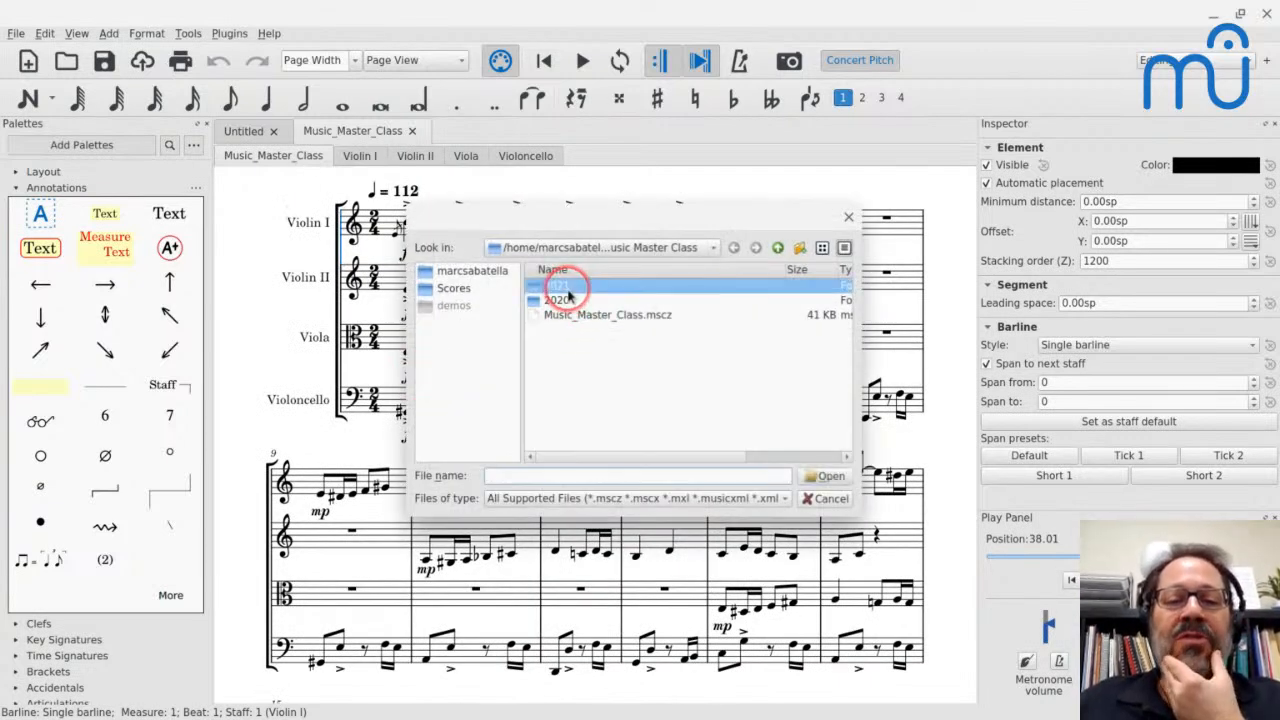
double_click(566, 288)
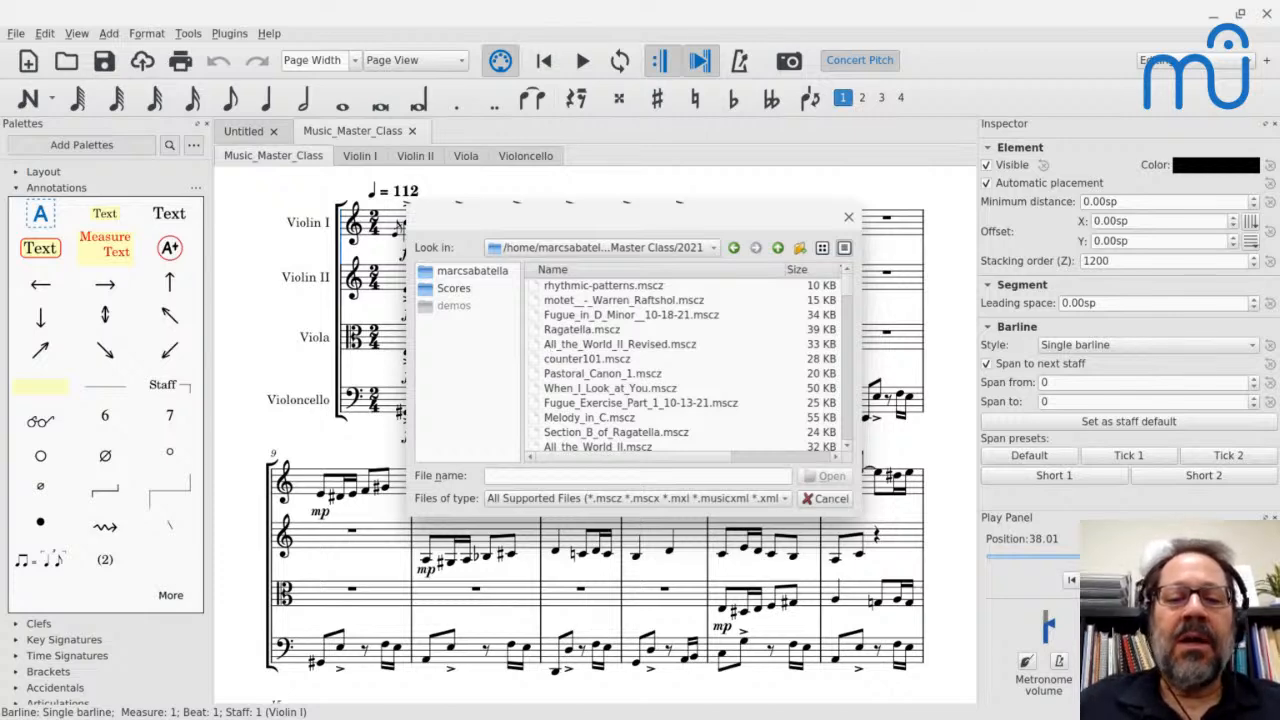
Switch to the community app, expand the "Character Pieces - looking for feedback/ideas for a set" post and open its linked Poem in A minor score.
key("alt+Tab")
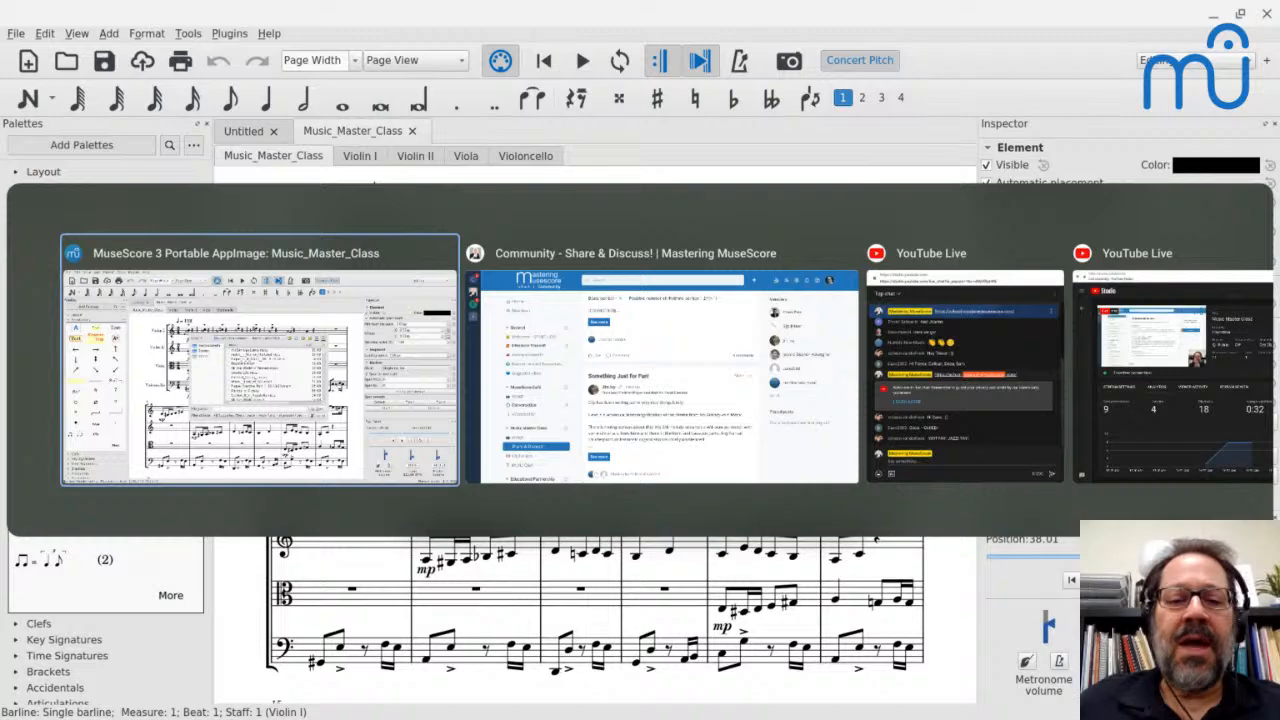
key("alt+Tab")
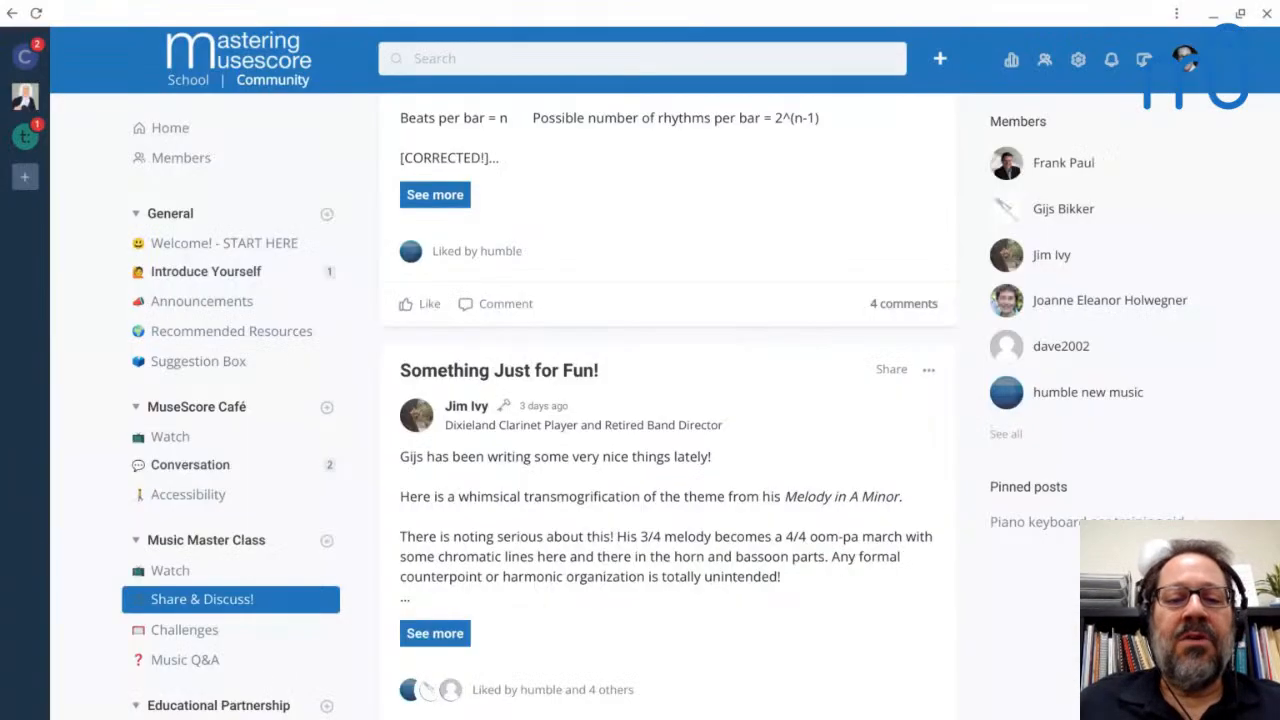
scroll(668, 400, "down", 9)
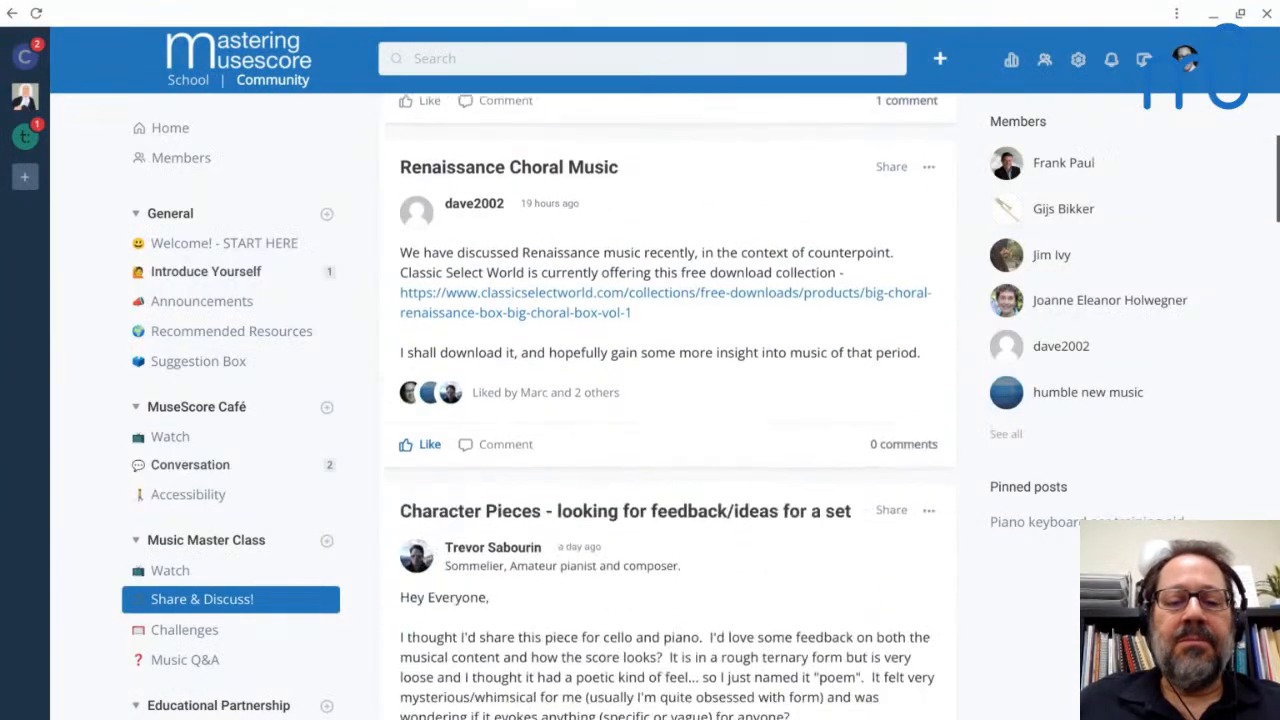
scroll(668, 400, "down", 1)
left_click(455, 625)
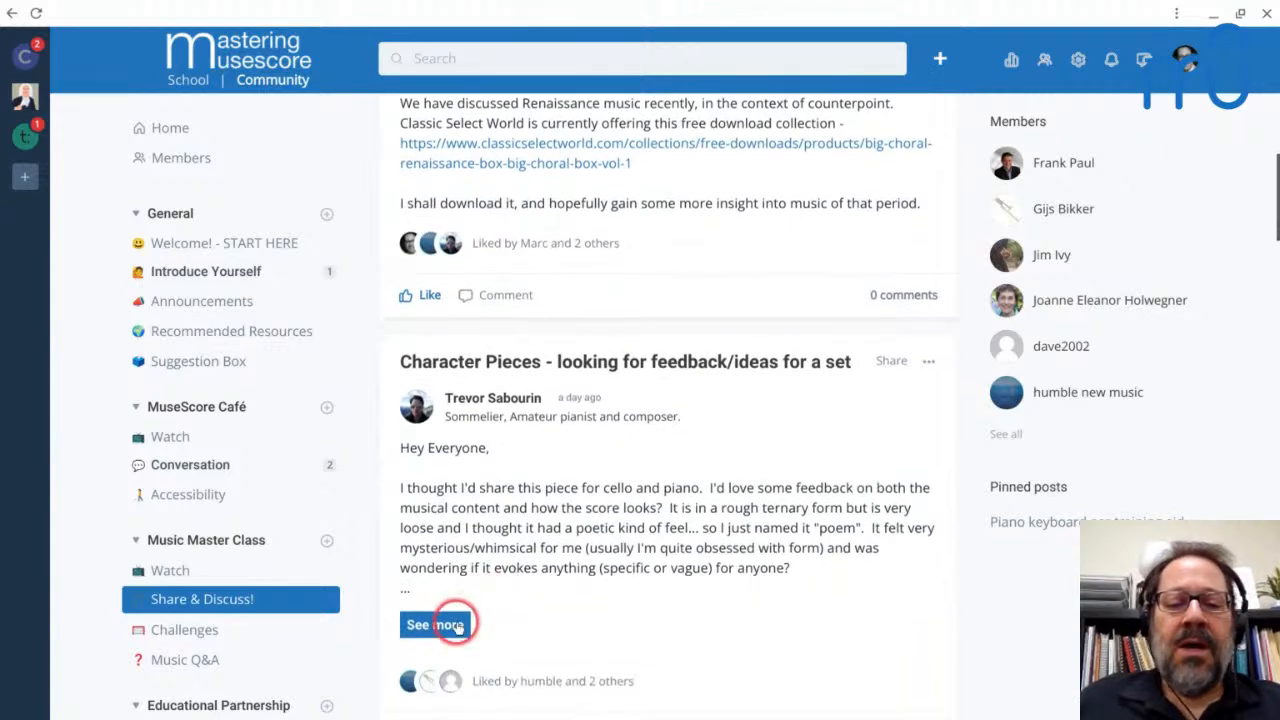
scroll(543, 580, "down", 4)
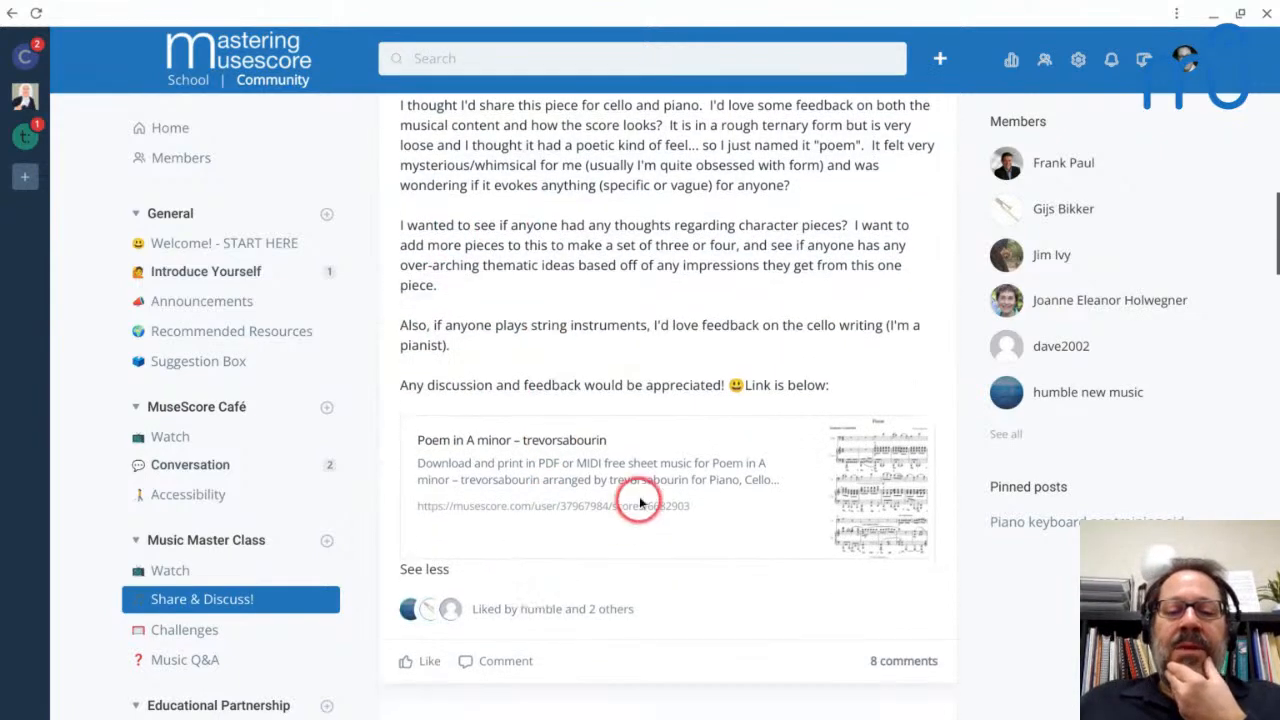
left_click(887, 466)
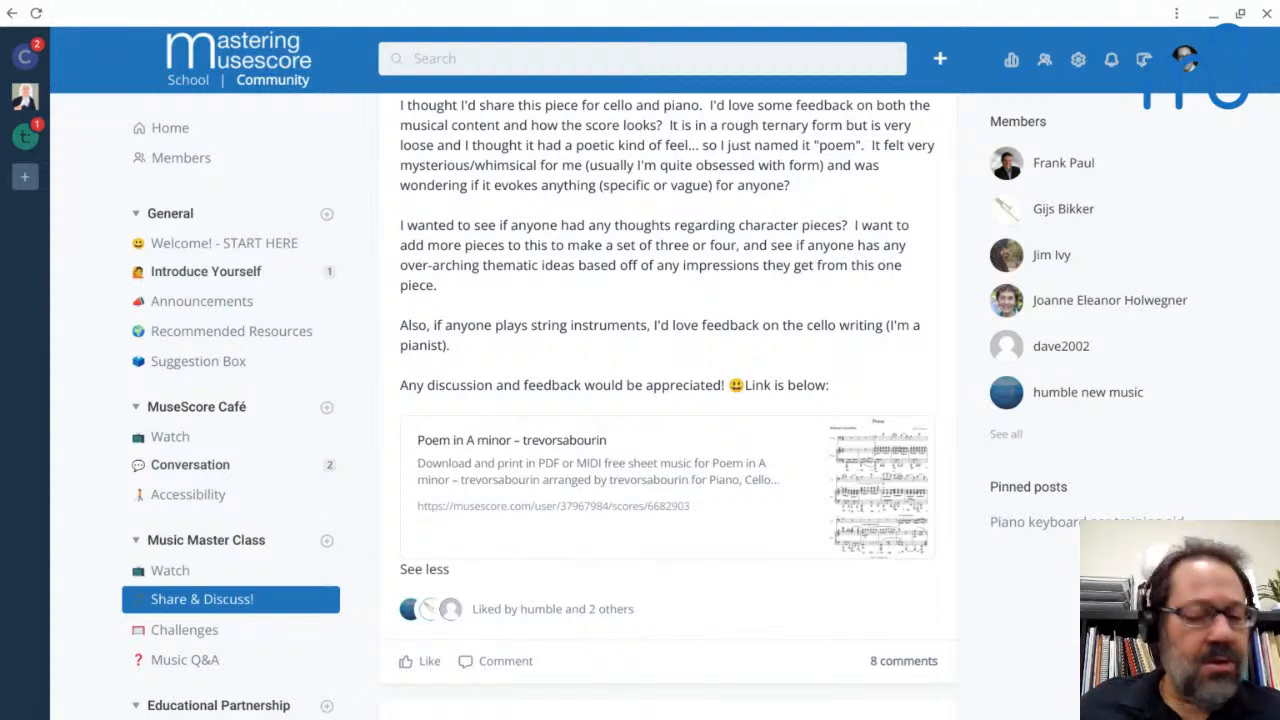
left_click(857, 482)
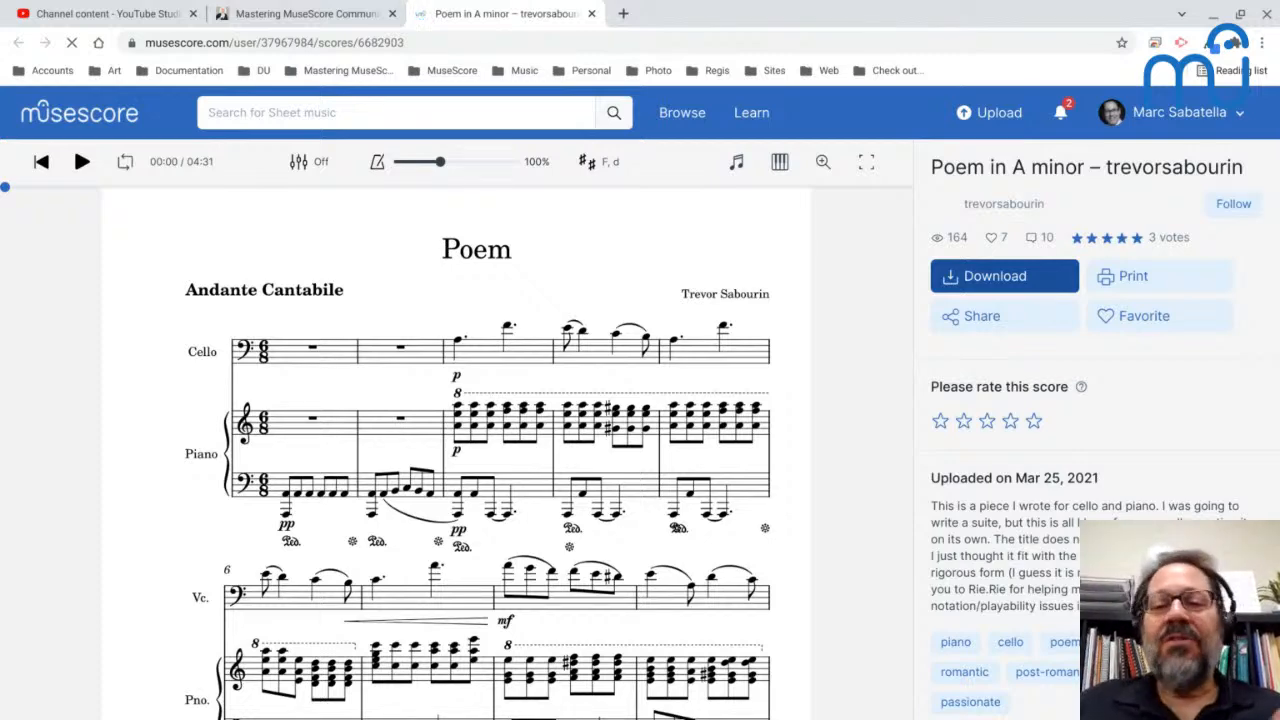
Download Poem in A minor in Musescore format, saving it to Scores > Mastering MuseScore > Music Master Class > 2021.
left_click(940, 290)
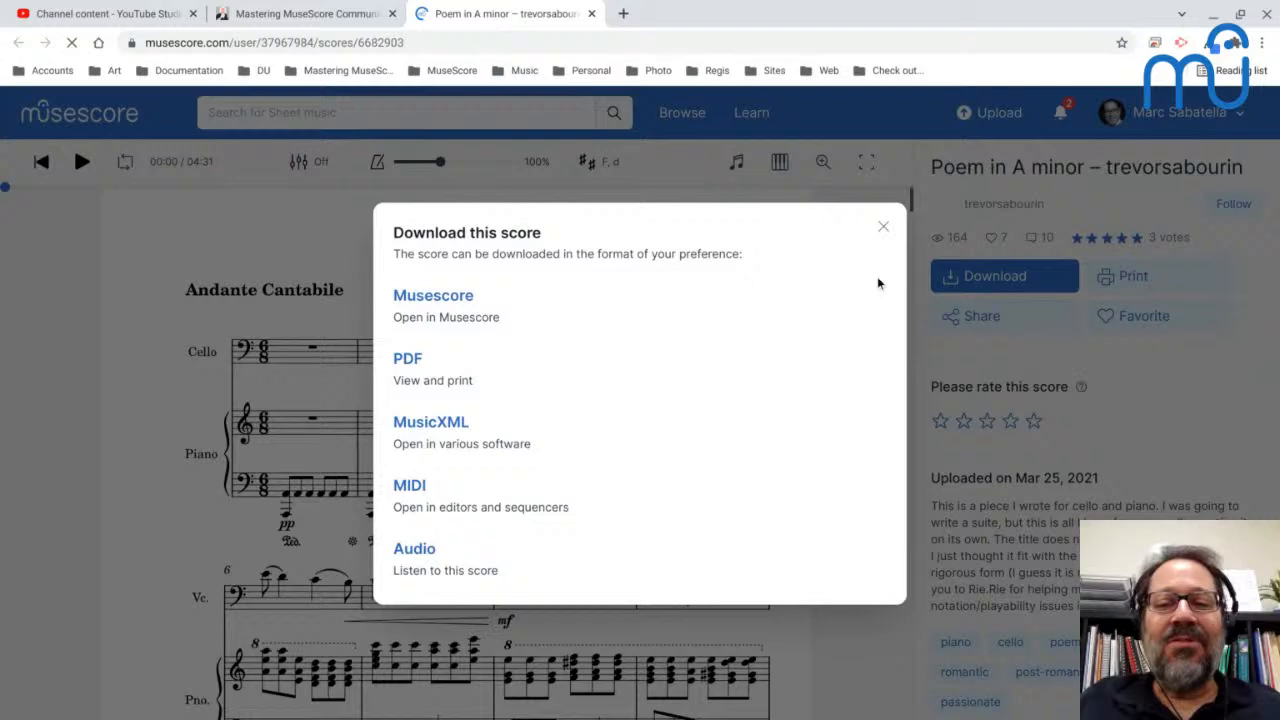
left_click(405, 318)
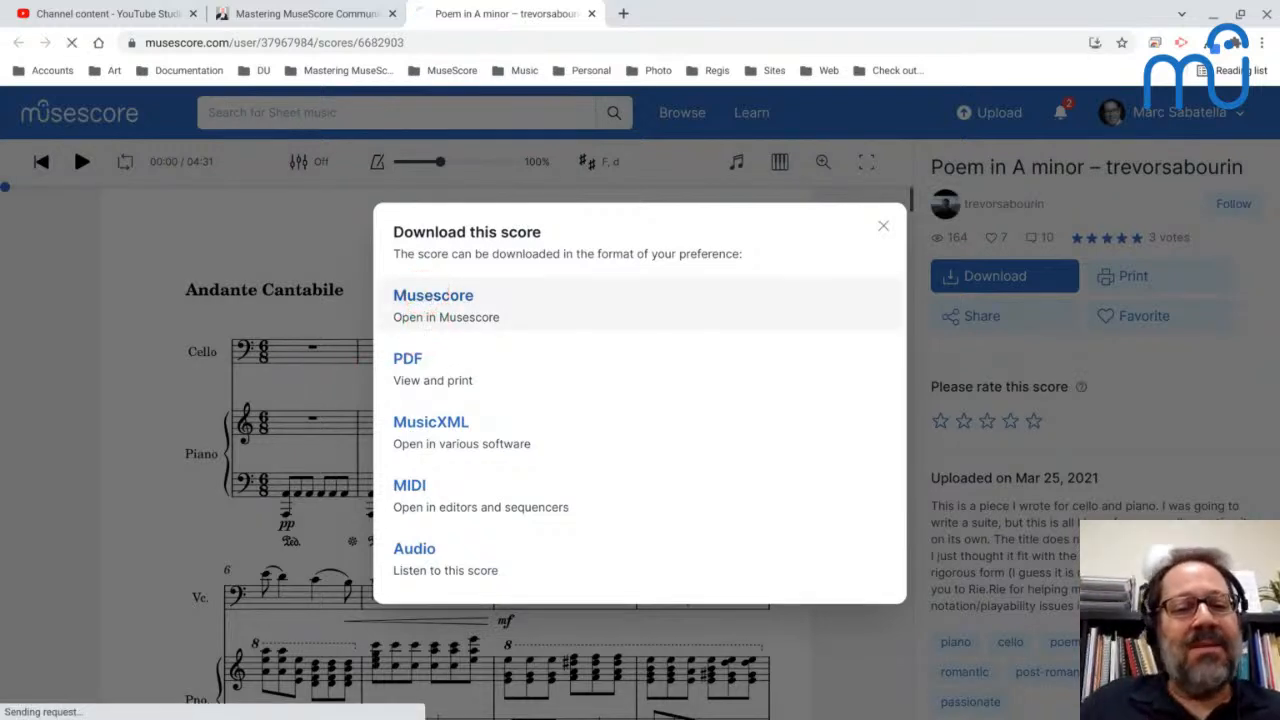
left_click(616, 402)
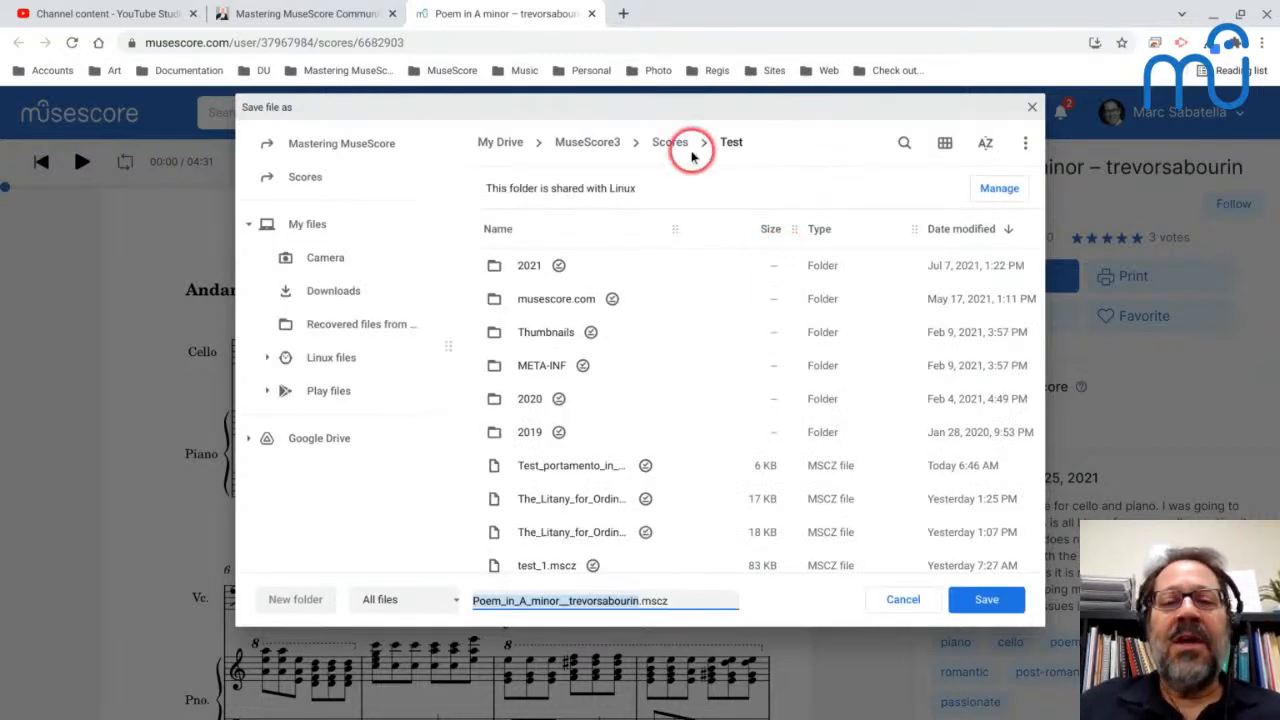
left_click(305, 184)
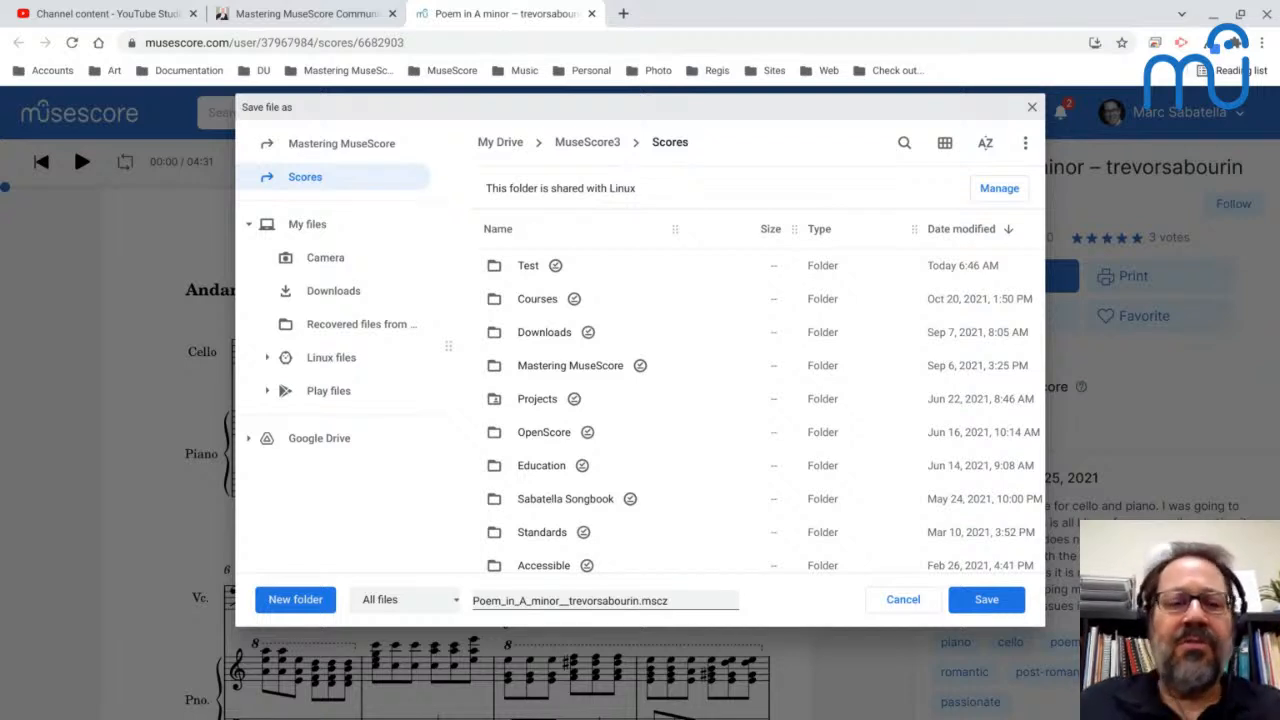
double_click(537, 367)
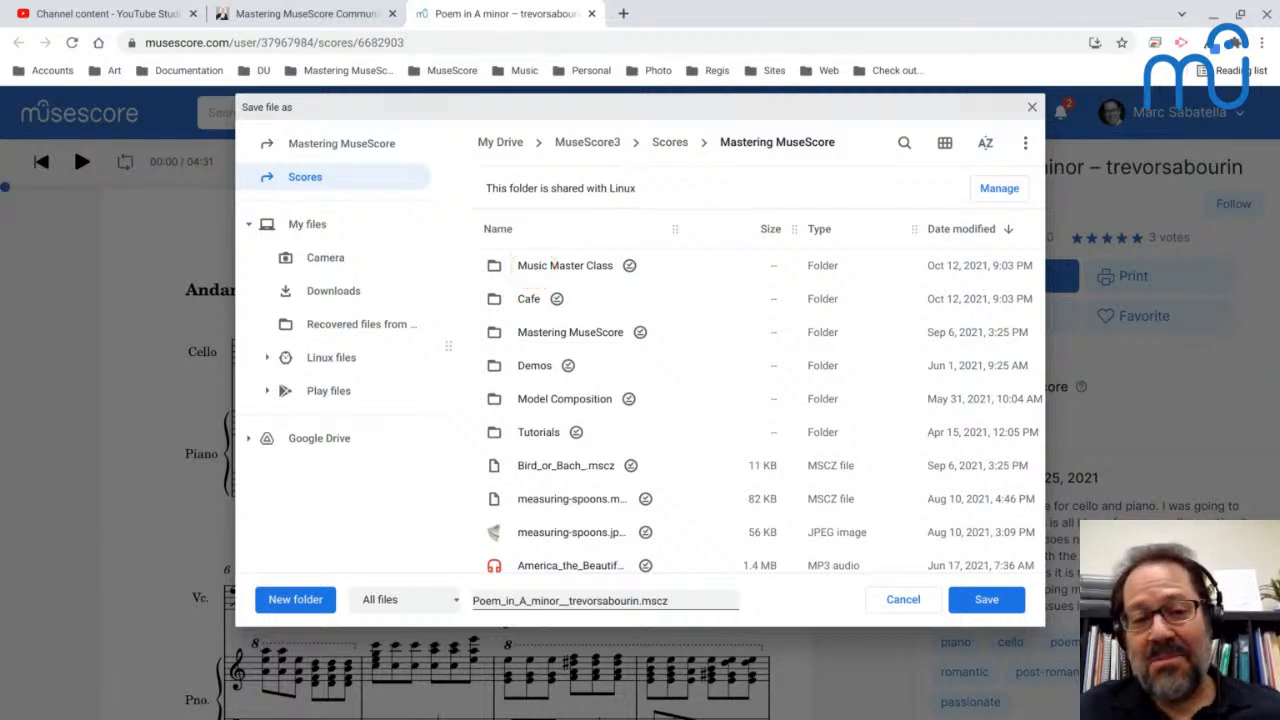
double_click(535, 267)
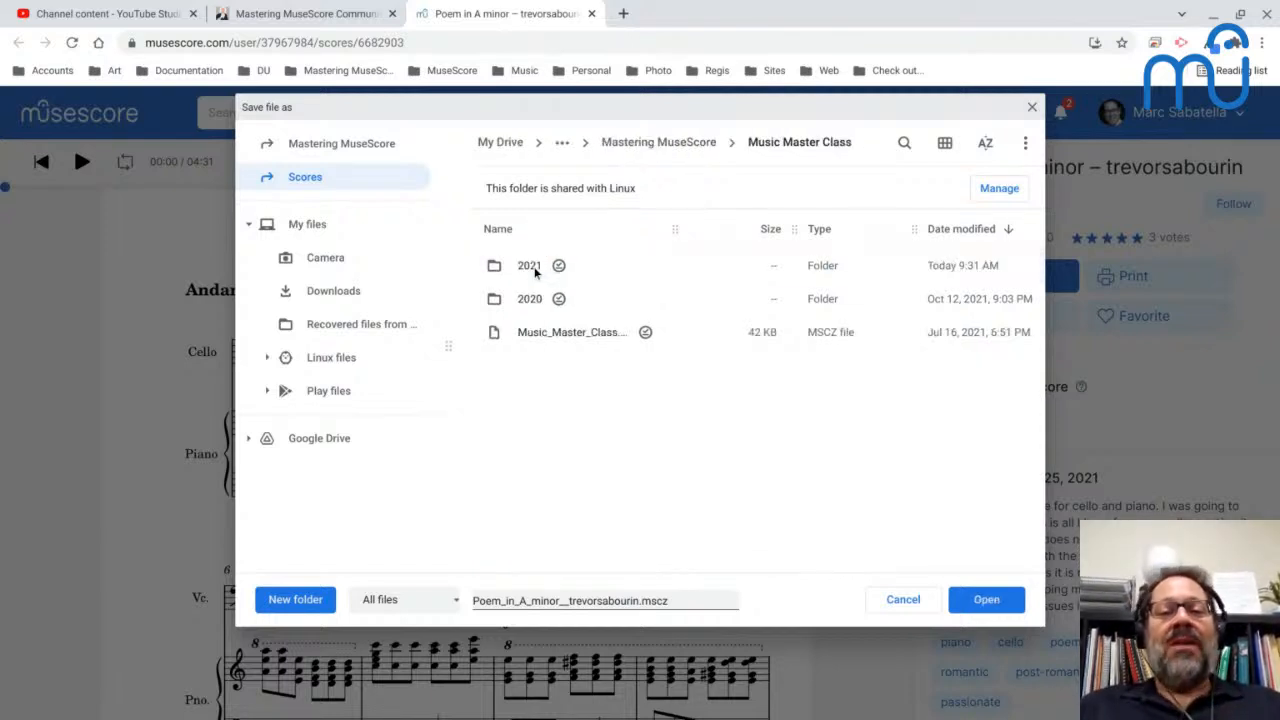
double_click(535, 268)
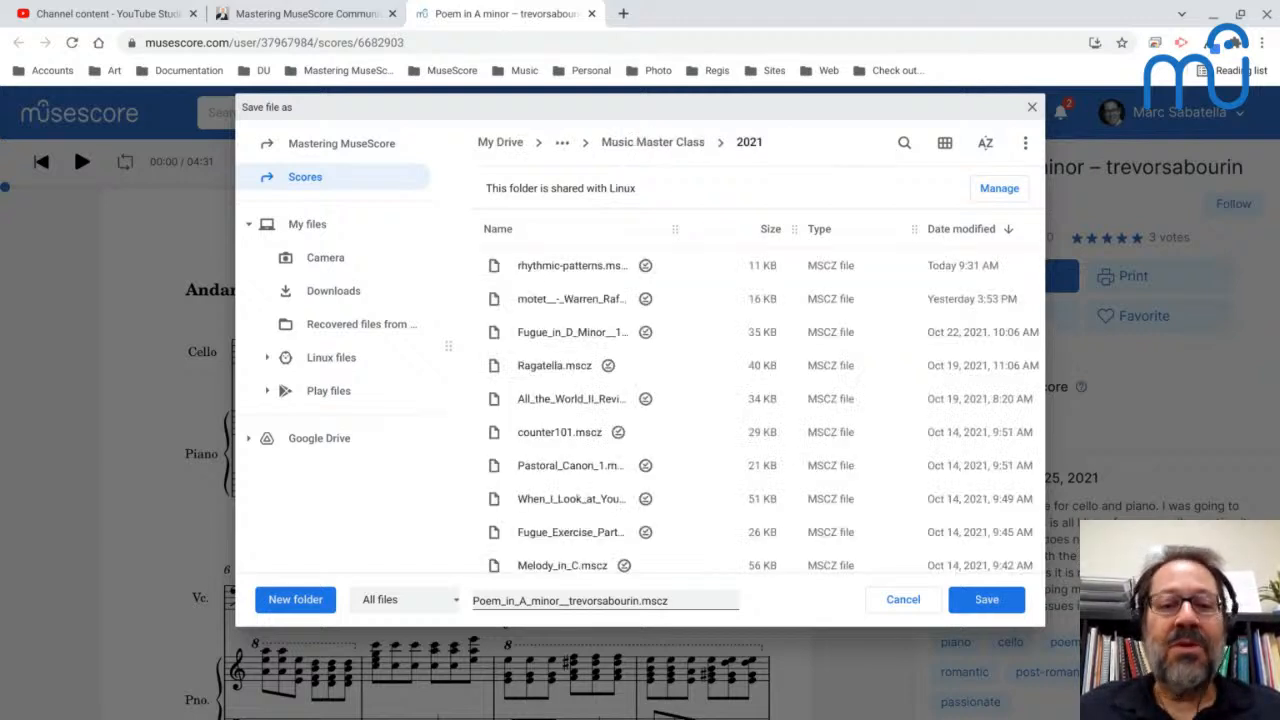
left_click(983, 603)
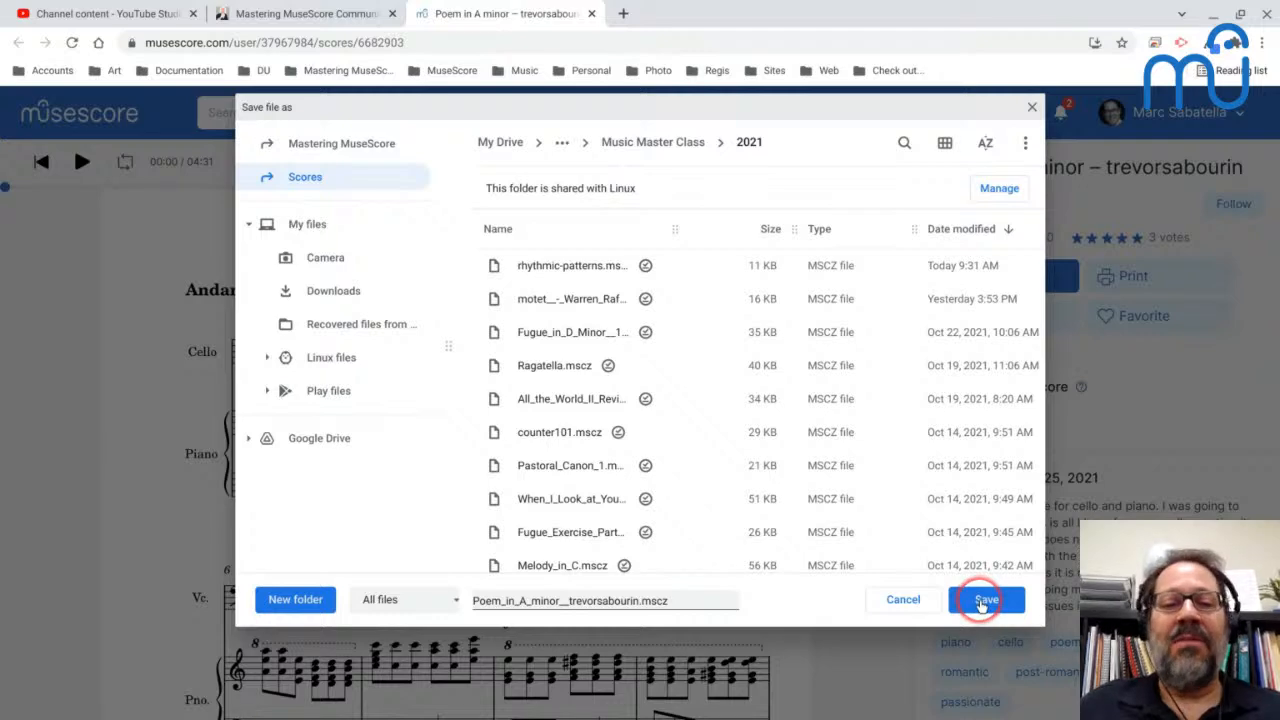
Switch to MuseScore, re-enter the 2021 folder from its parent folder to refresh the listing, and close the file dialog.
key("alt+Tab")
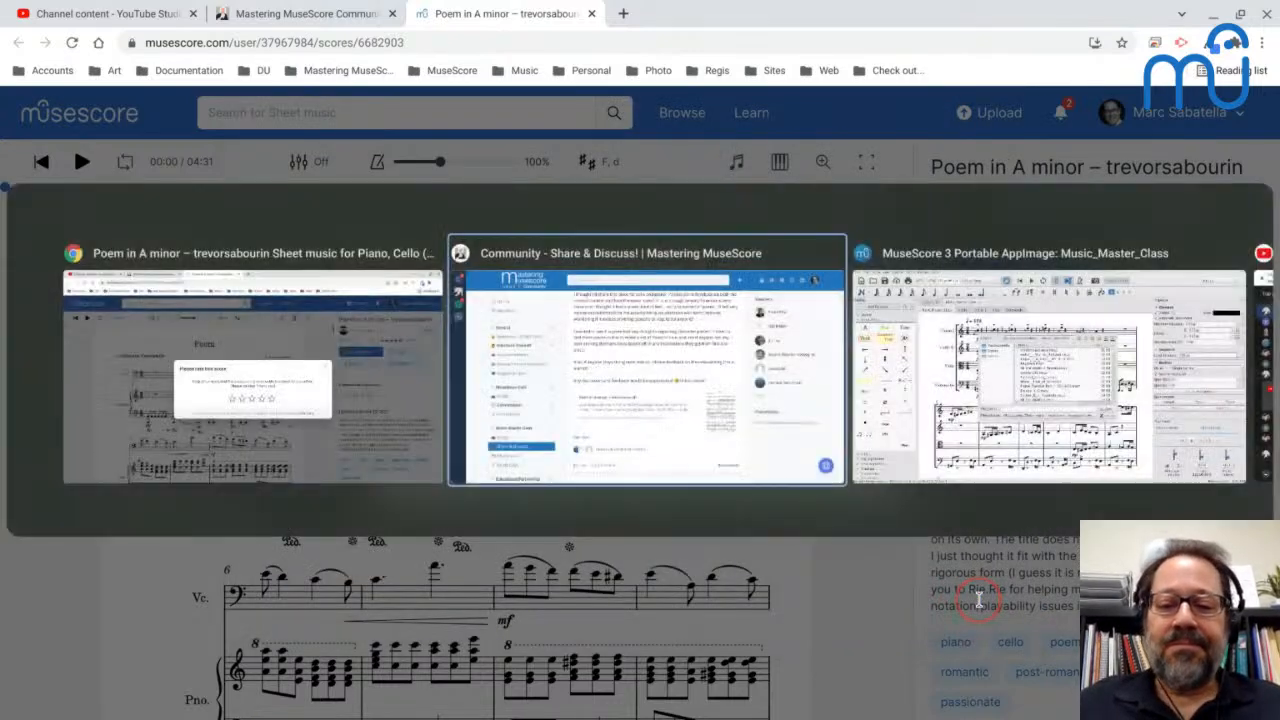
key("alt+Tab")
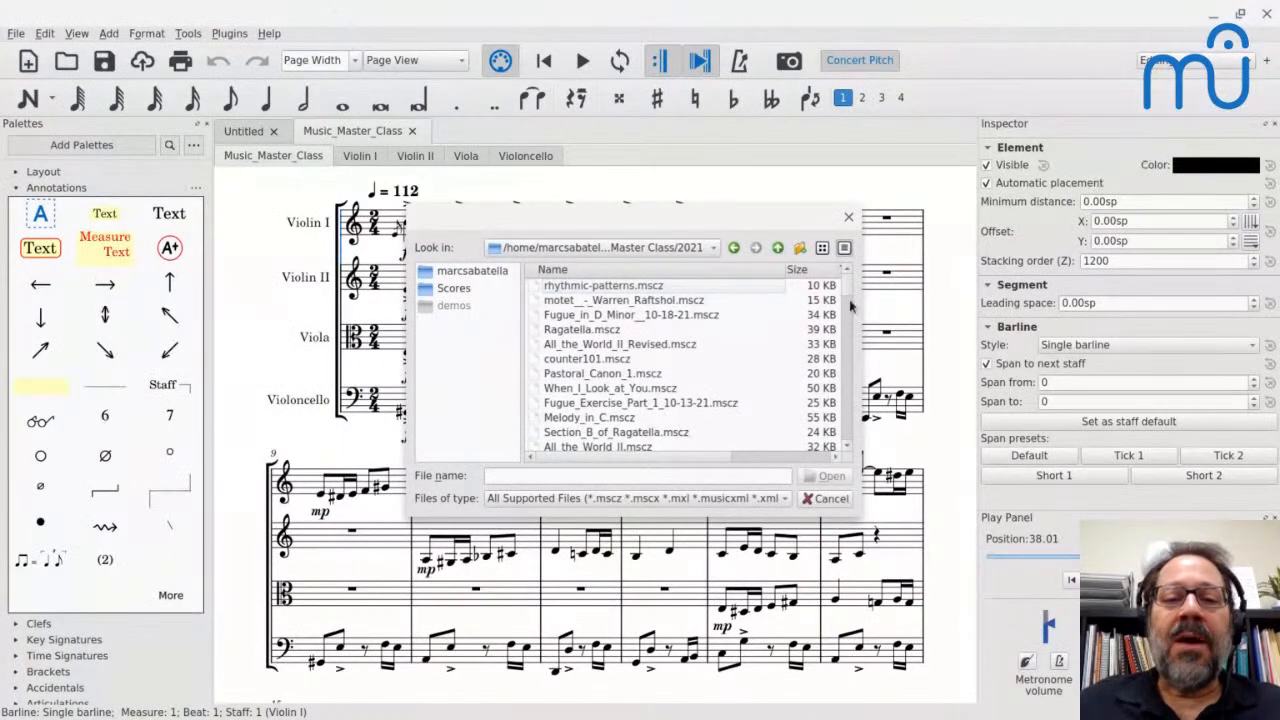
left_click(775, 248)
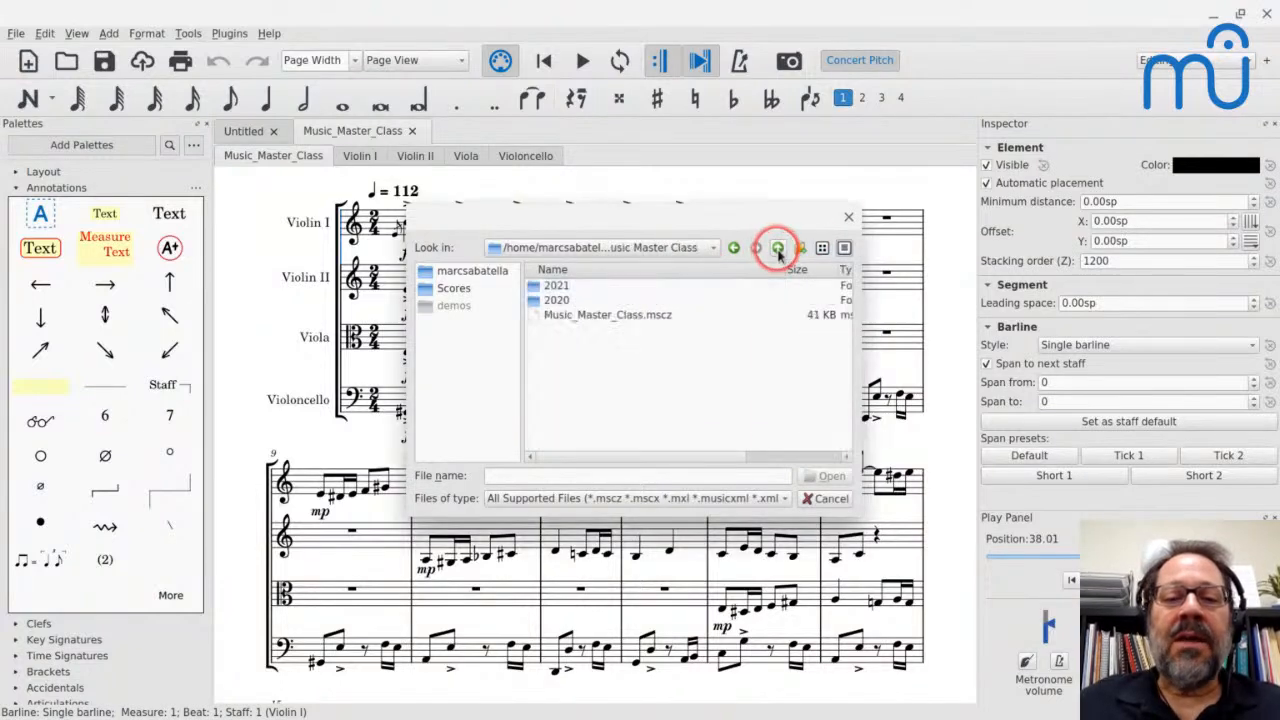
double_click(555, 286)
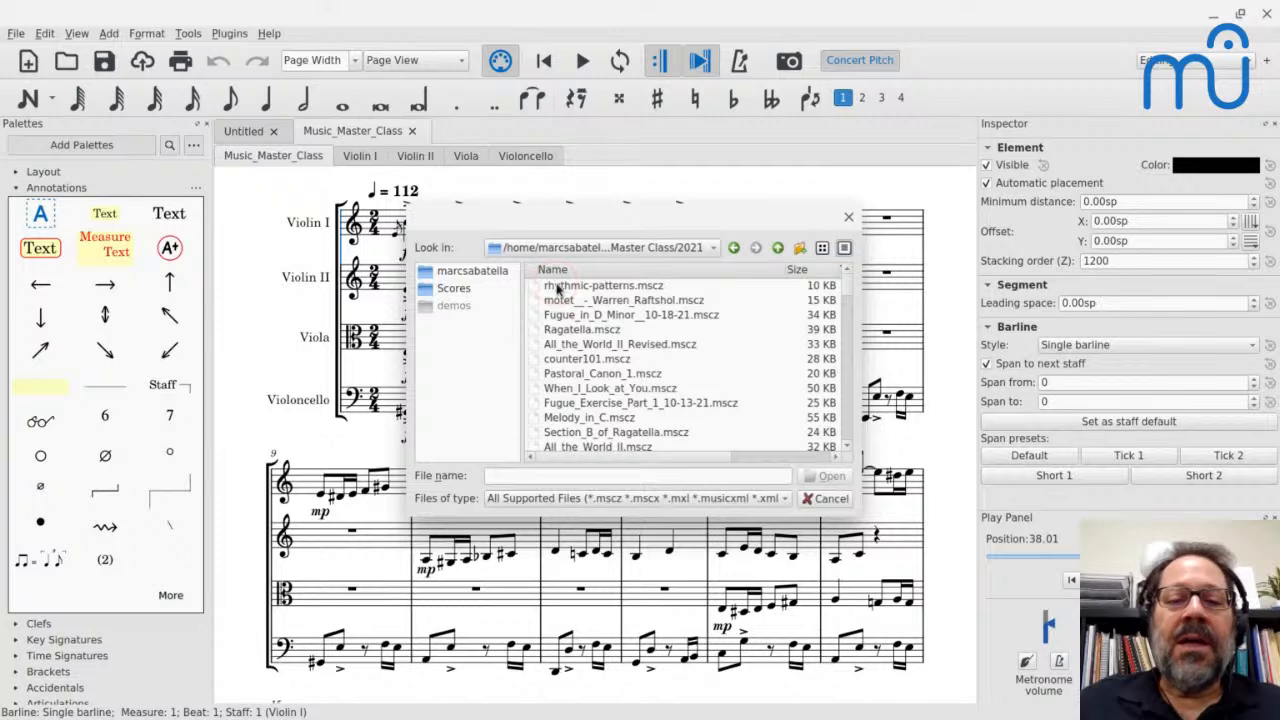
left_click(848, 220)
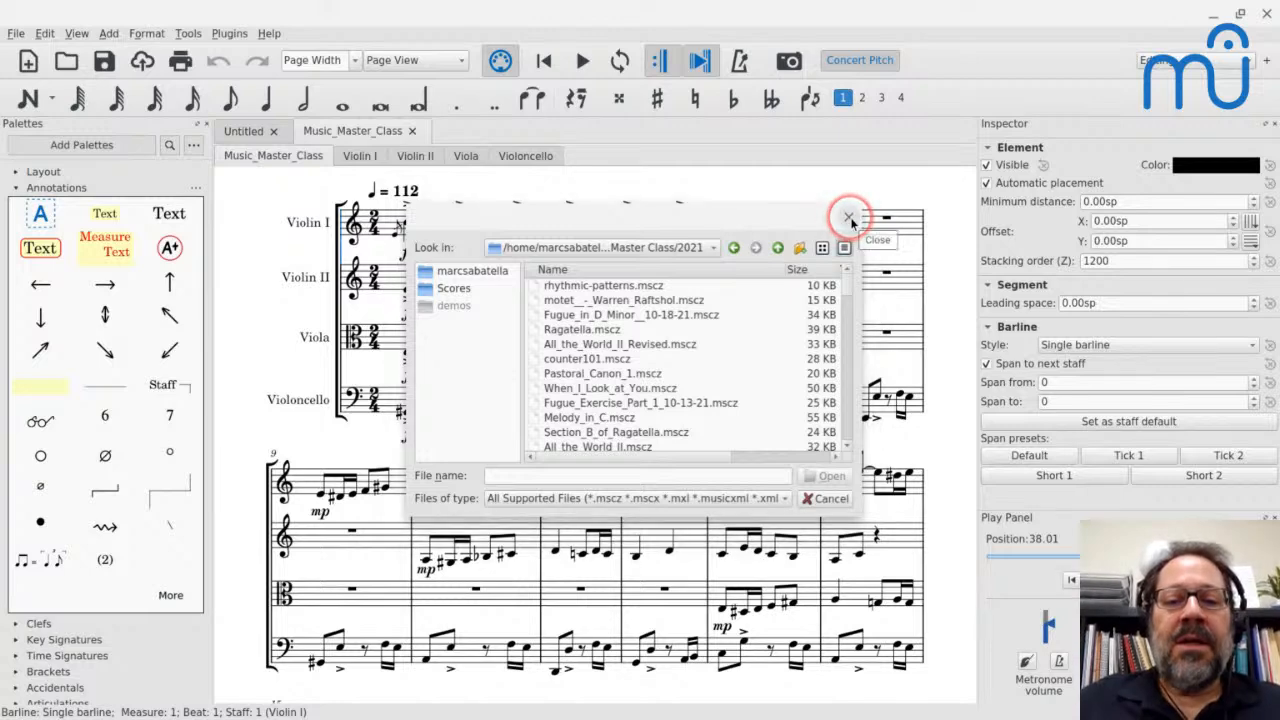
left_click(800, 290)
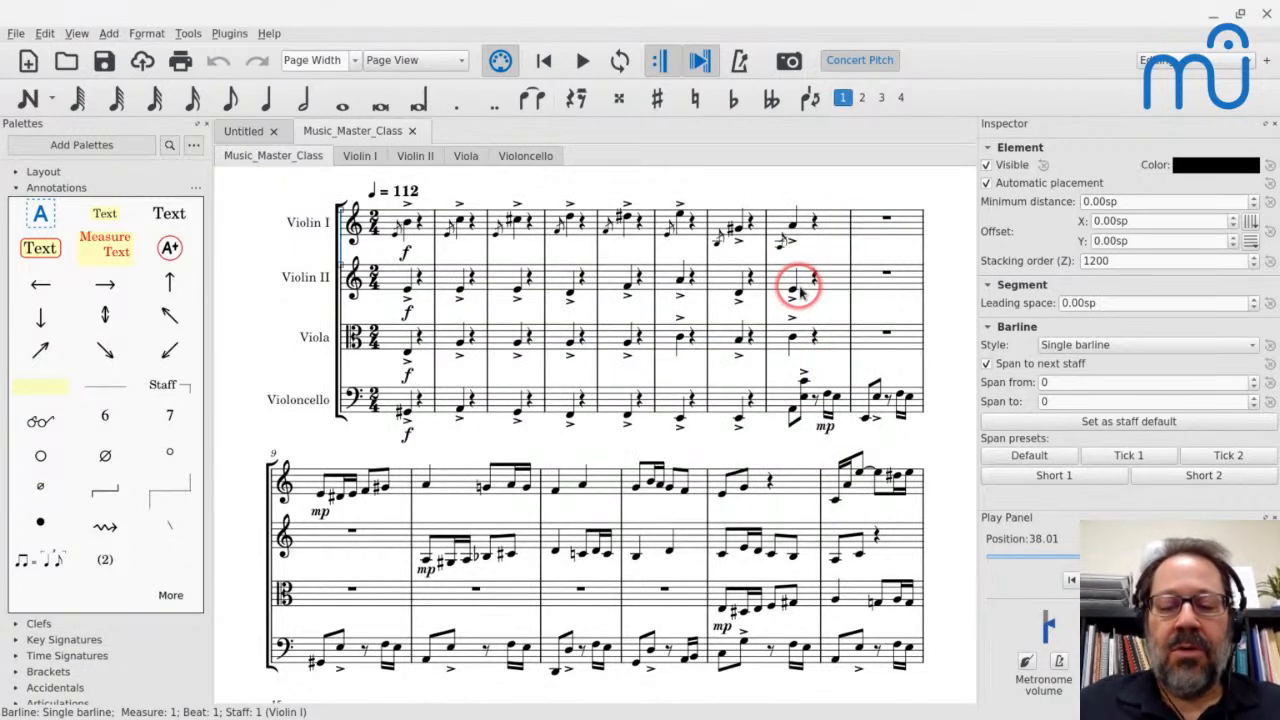
Open the downloaded Poem in A minor score from the Music Master Class 2021 folder.
key("ctrl+o")
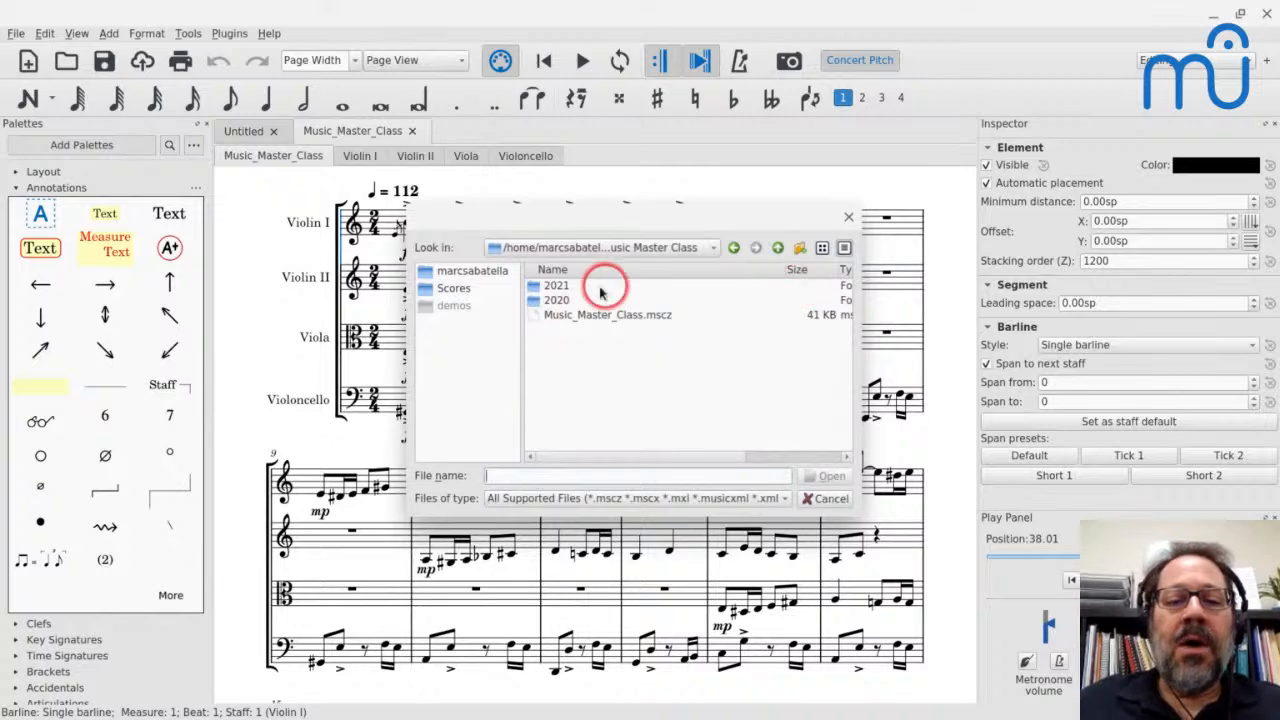
left_click(557, 287)
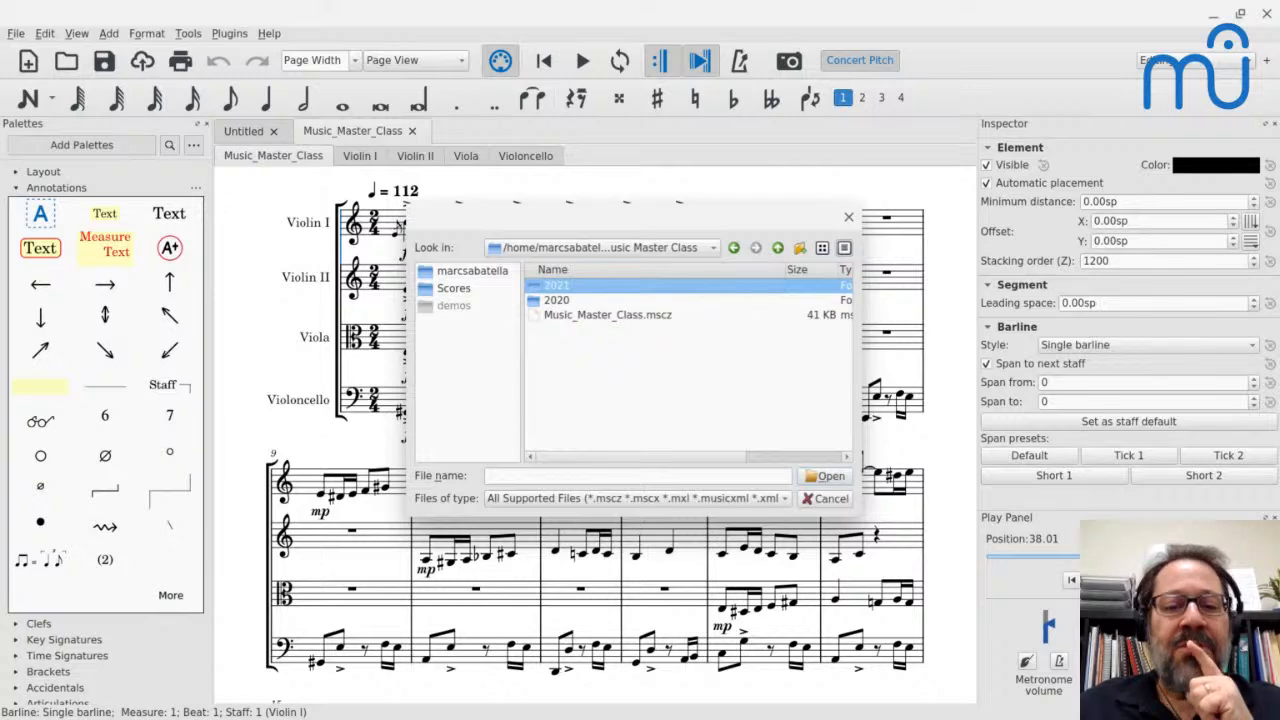
double_click(535, 287)
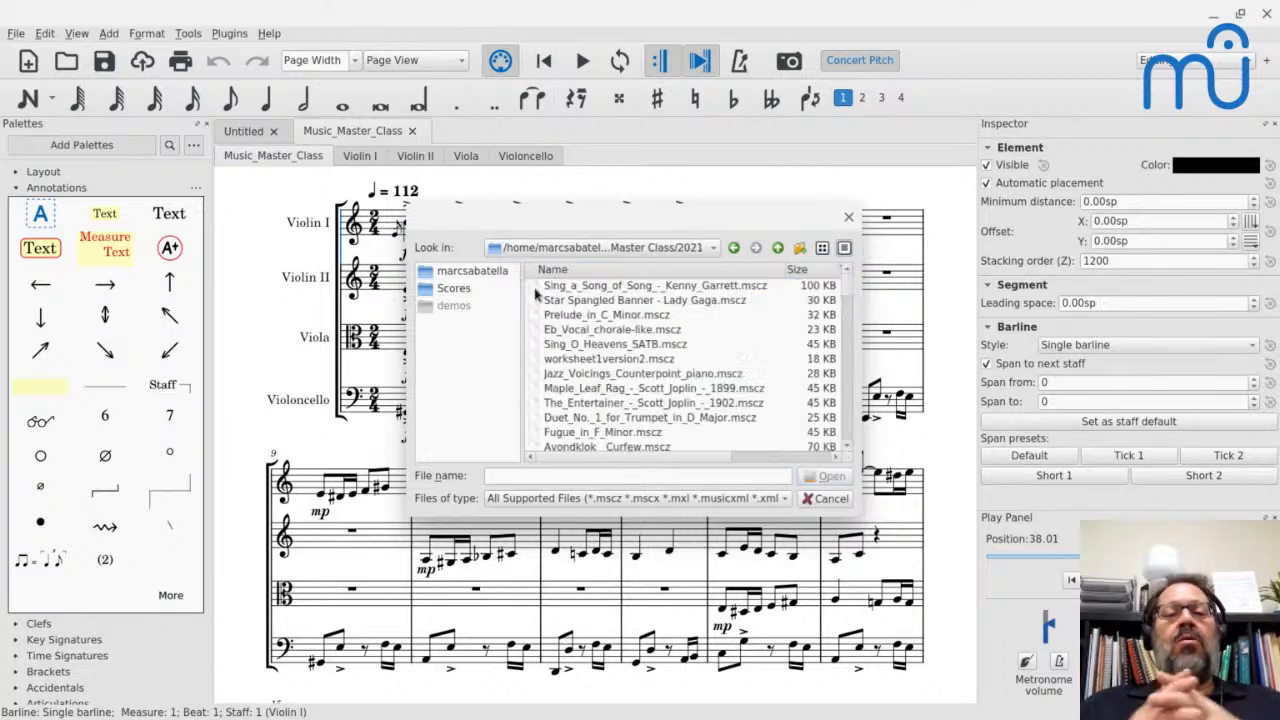
double_click(535, 290)
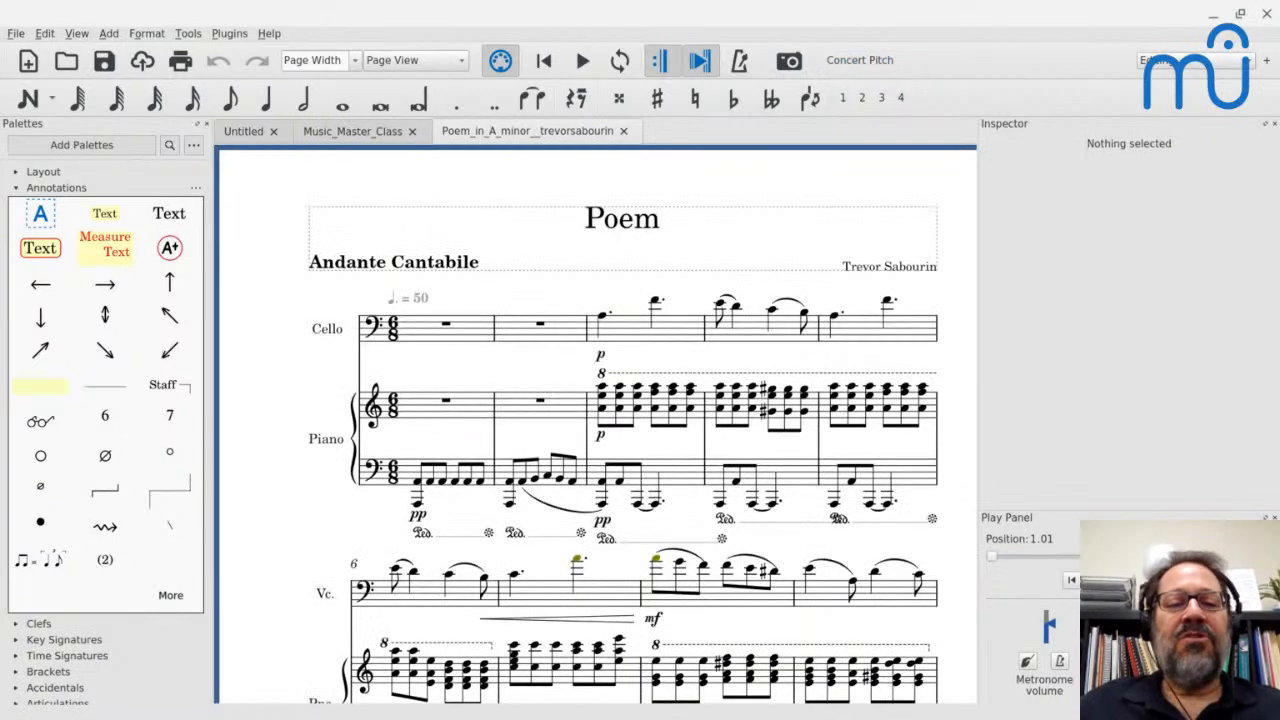
Play back Poem from the first cello measure up to measure 63, and replay the passage starting at measure 63.
left_click(463, 333)
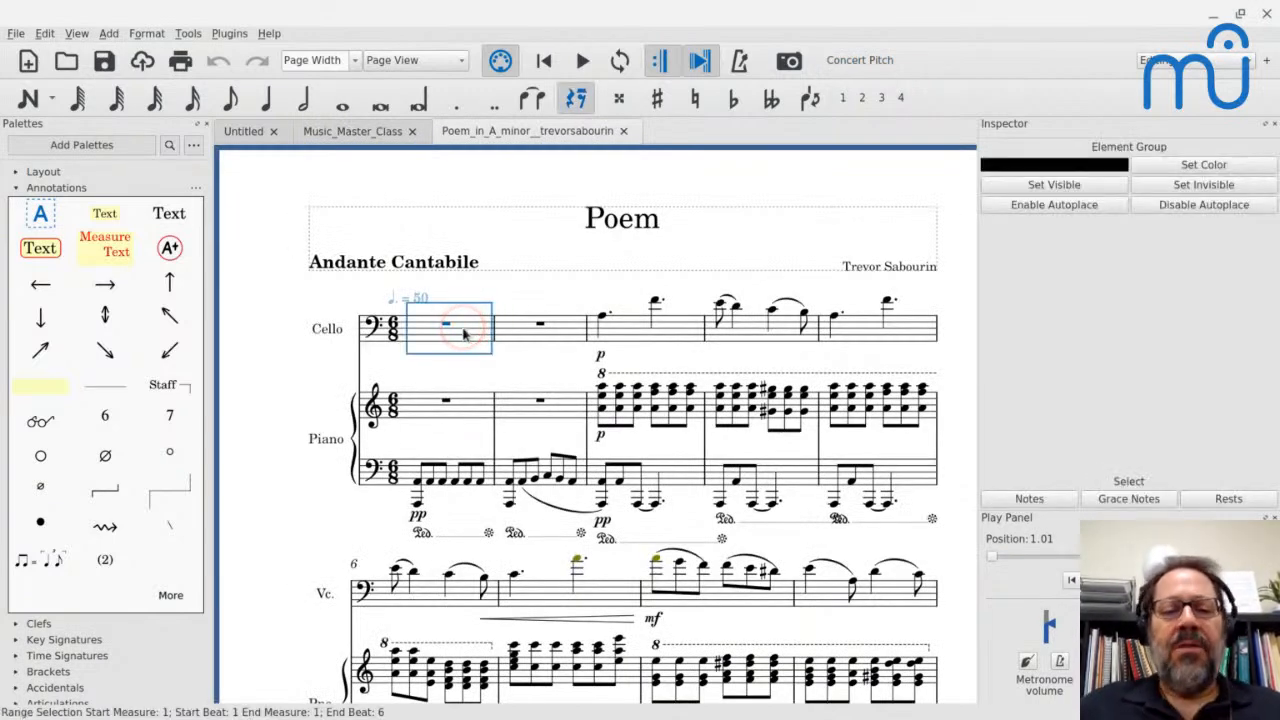
scroll(463, 333, "down", 3)
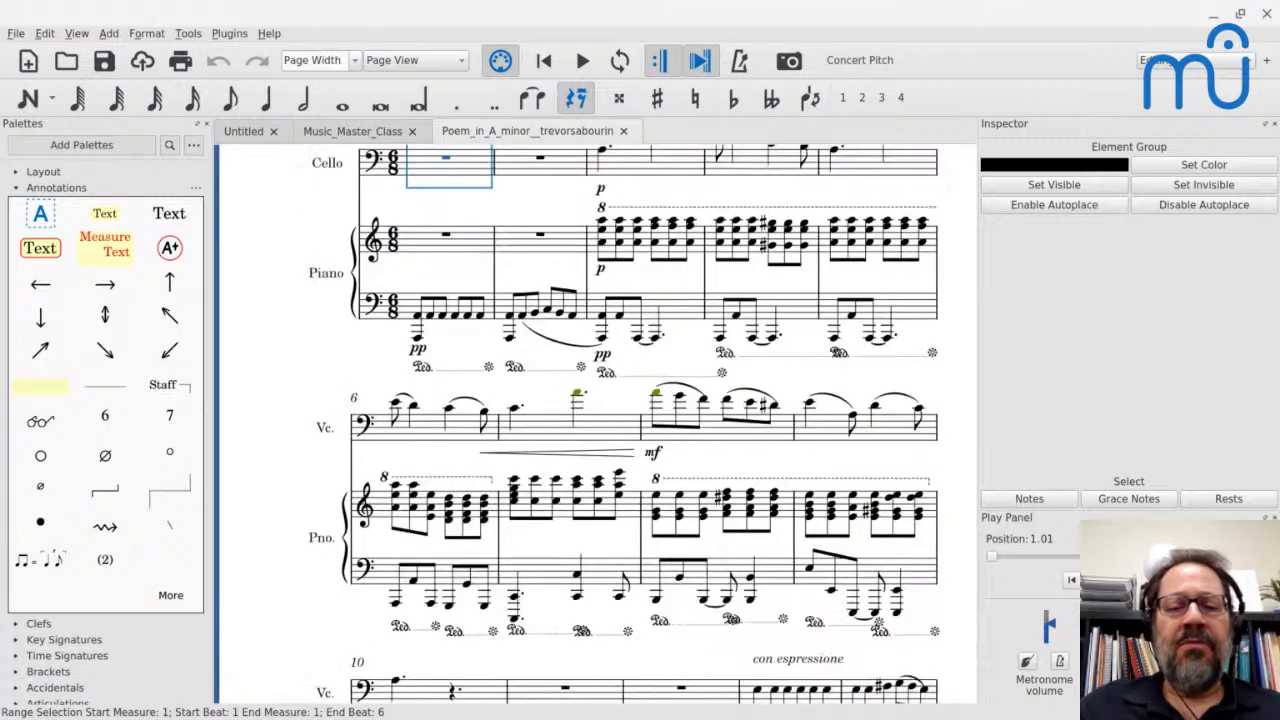
scroll(463, 333, "down", 2)
scroll(463, 333, "up", 5)
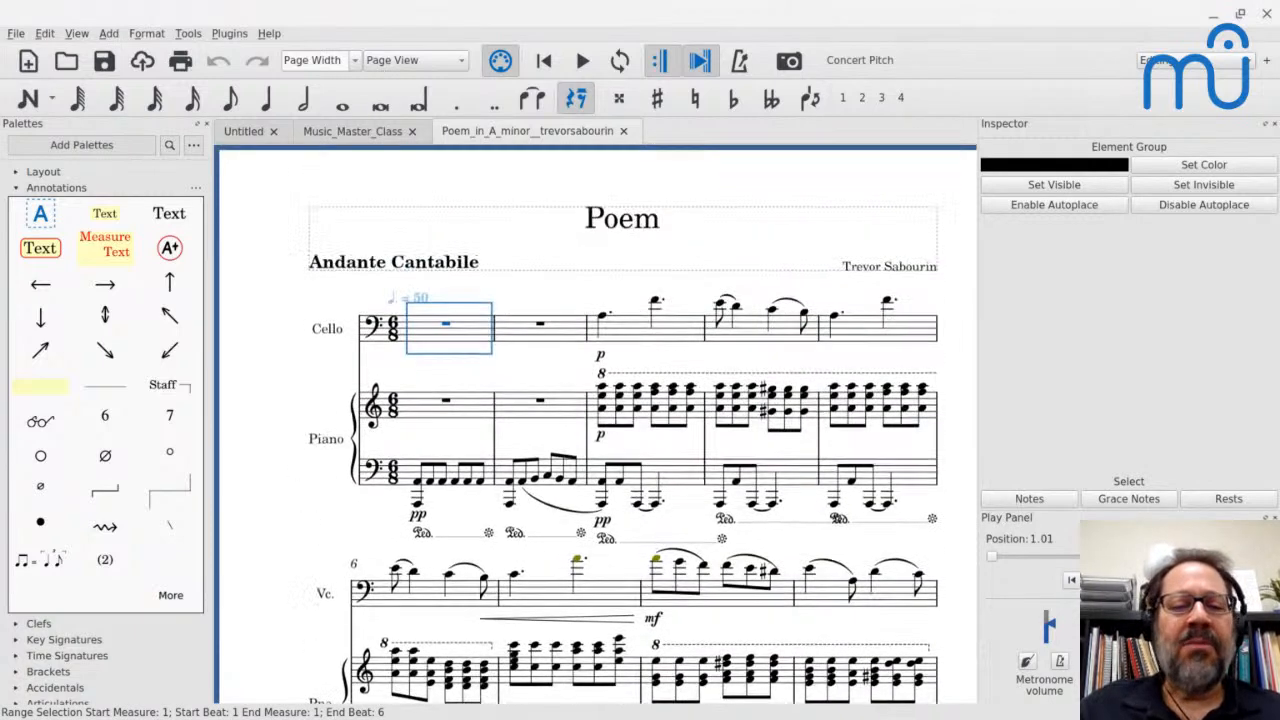
scroll(463, 333, "down", 1)
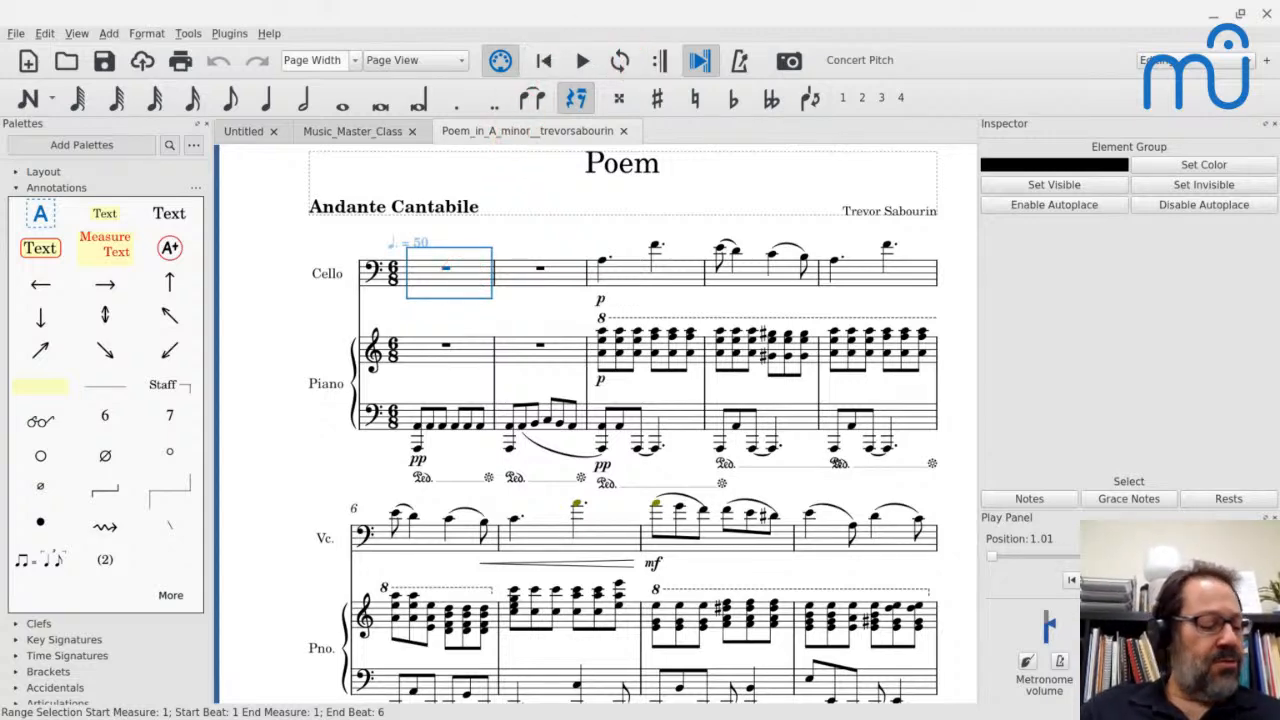
key("space")
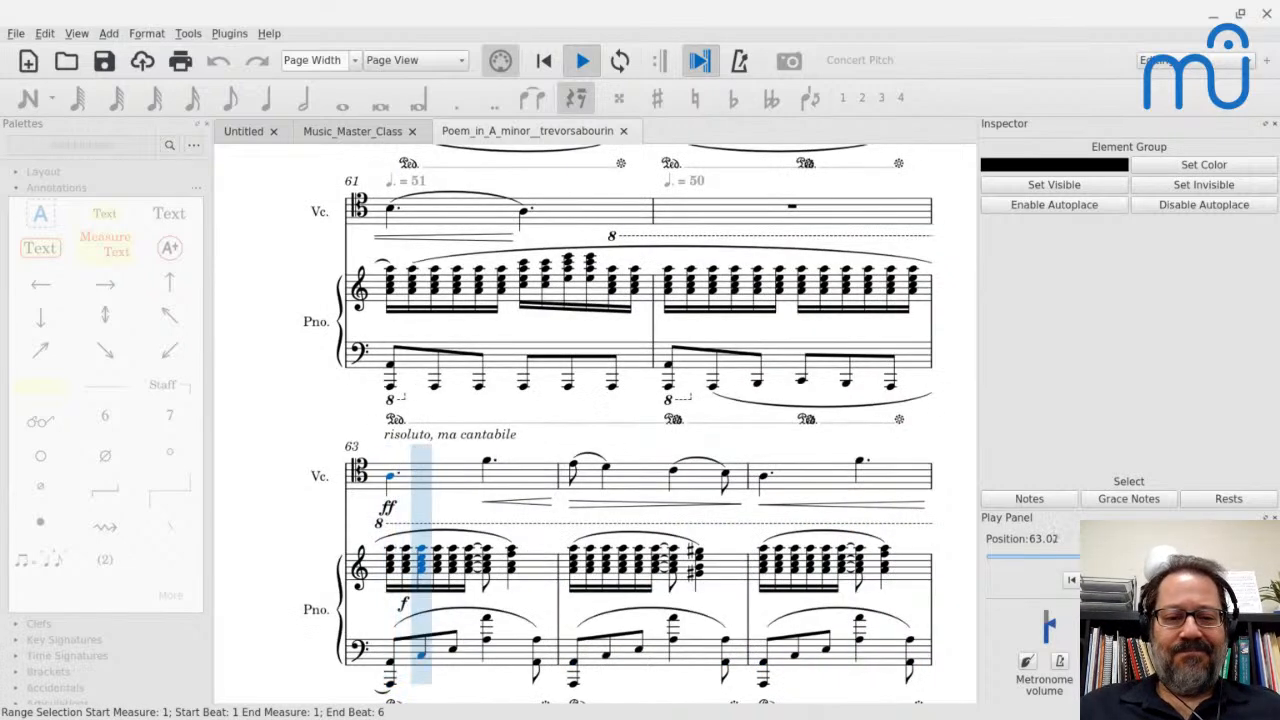
key("space")
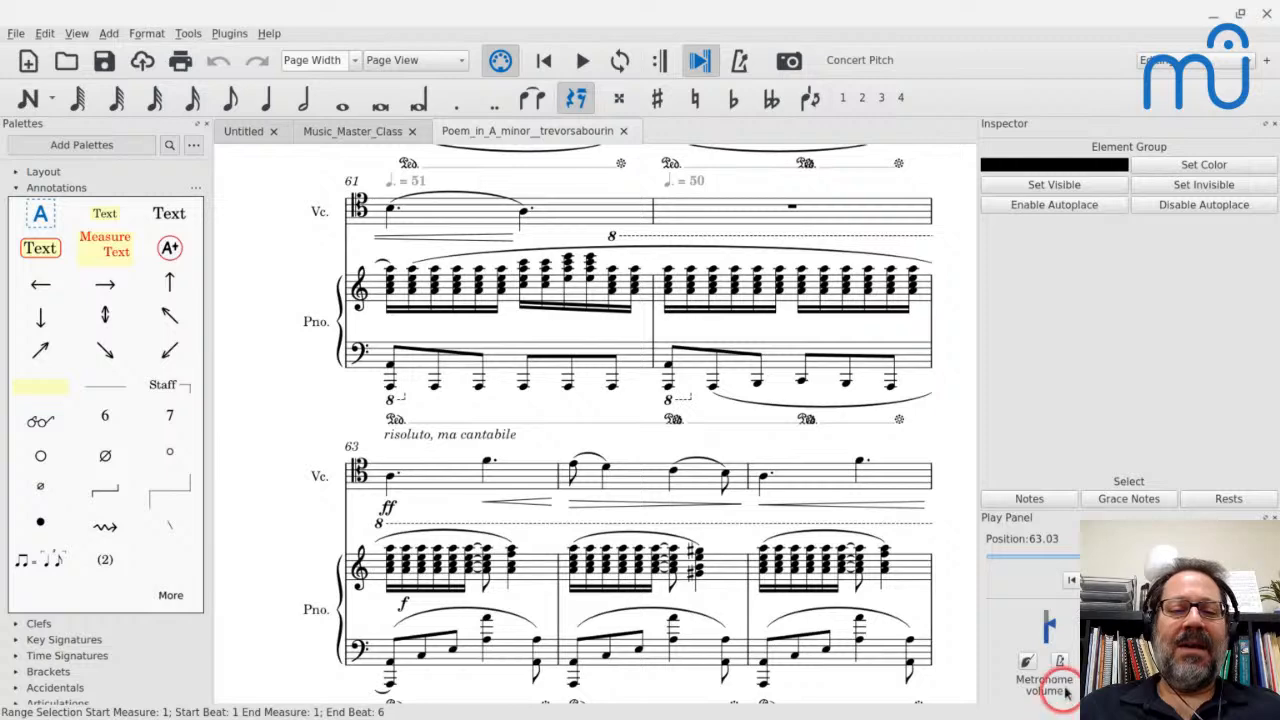
left_click(438, 472)
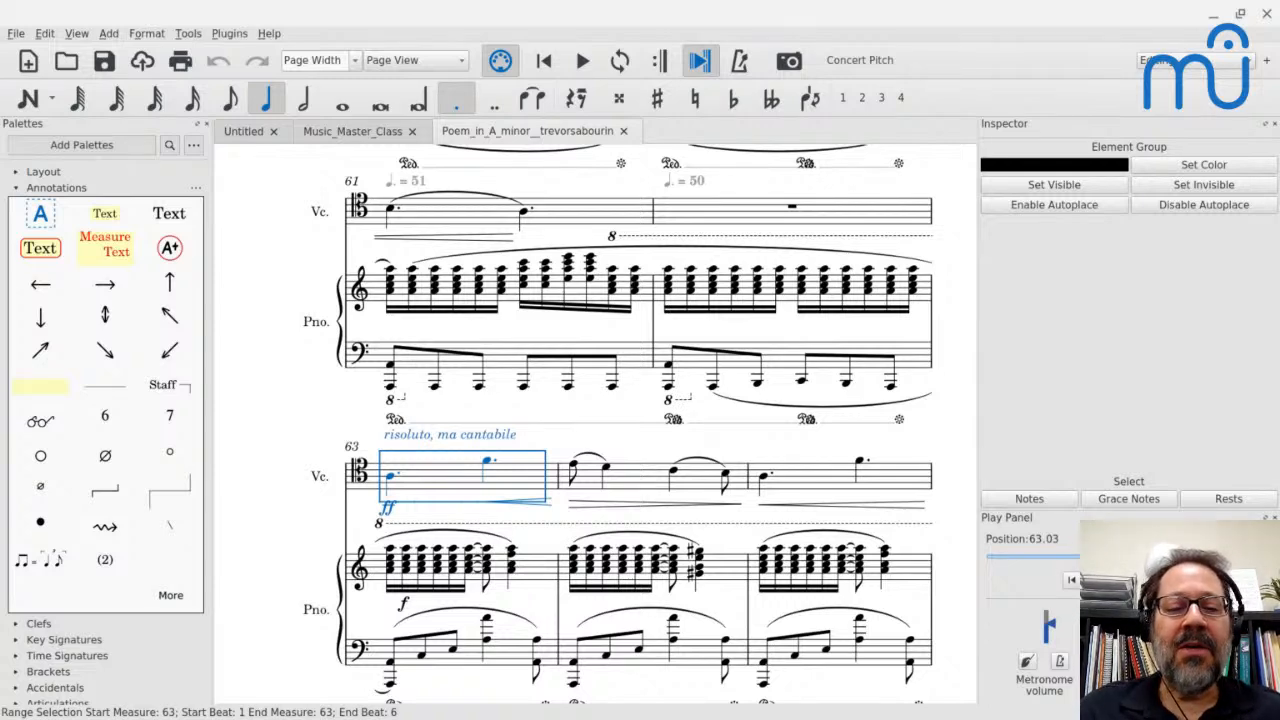
key("space")
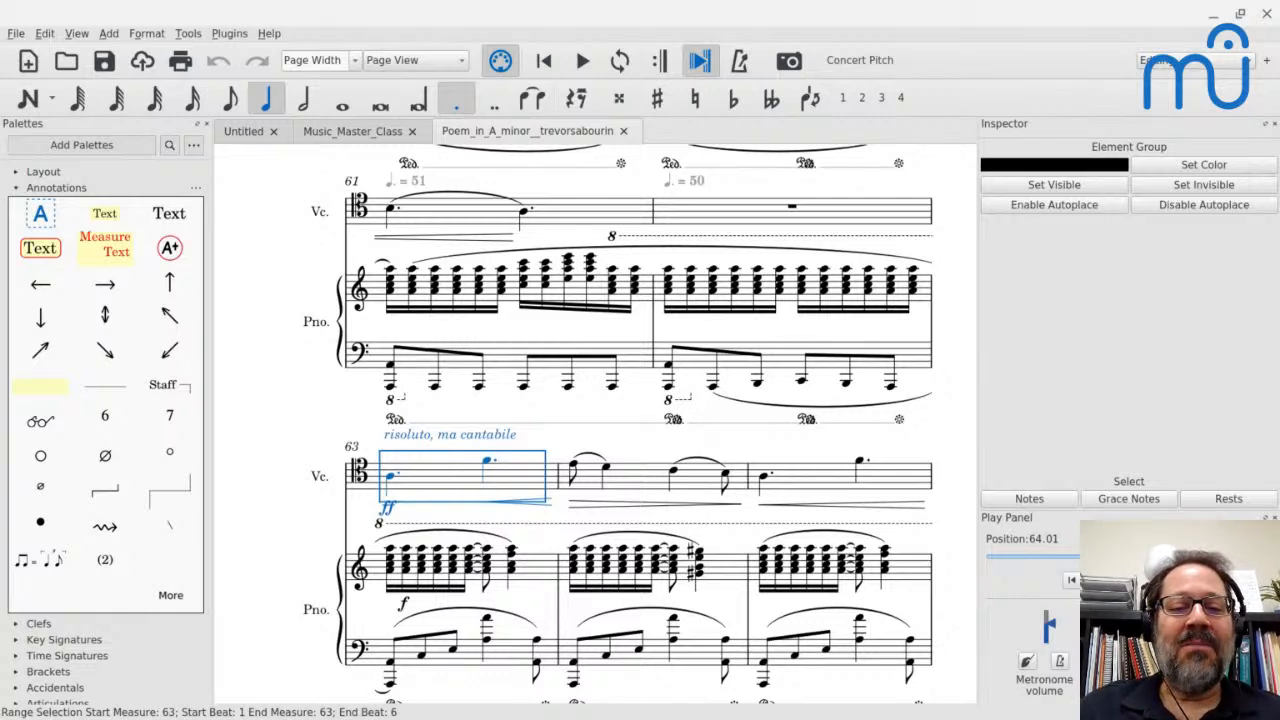
Switch to the browser and look over the first page of the Poem in A minor score on musescore.com.
key("alt+Tab")
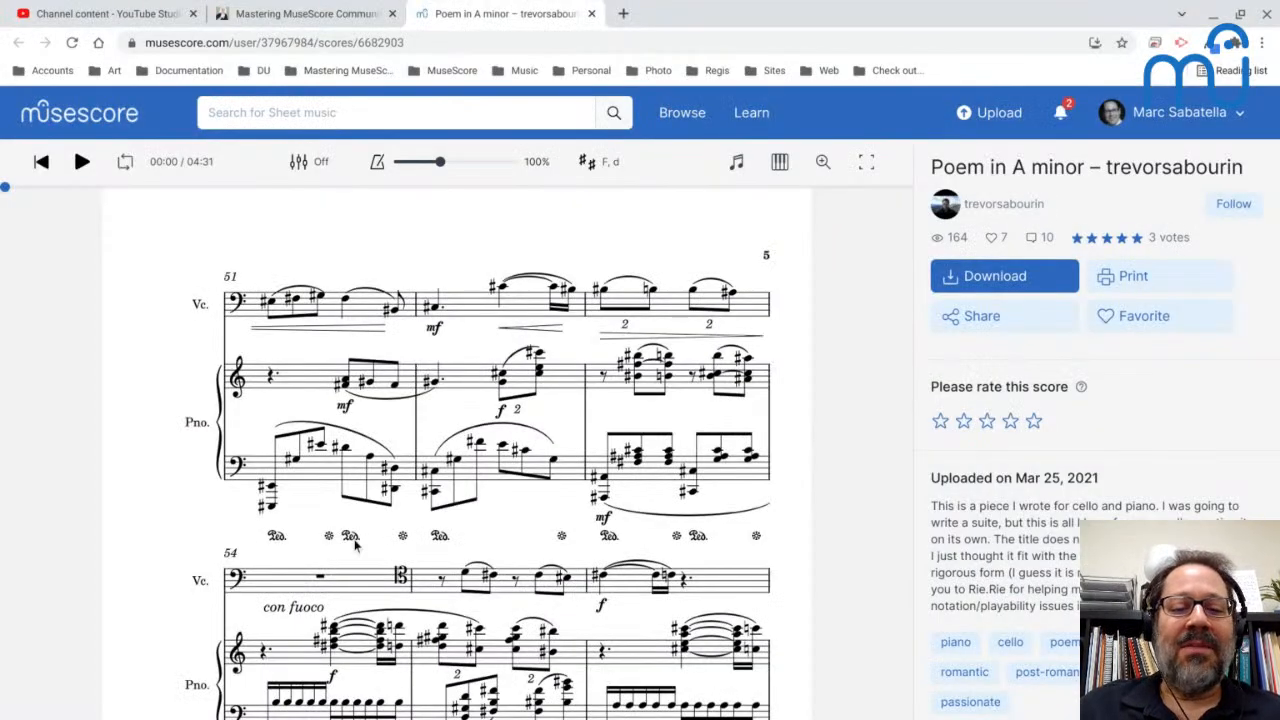
scroll(355, 546, "down", 4)
left_click(372, 478)
scroll(377, 480, "down", 5)
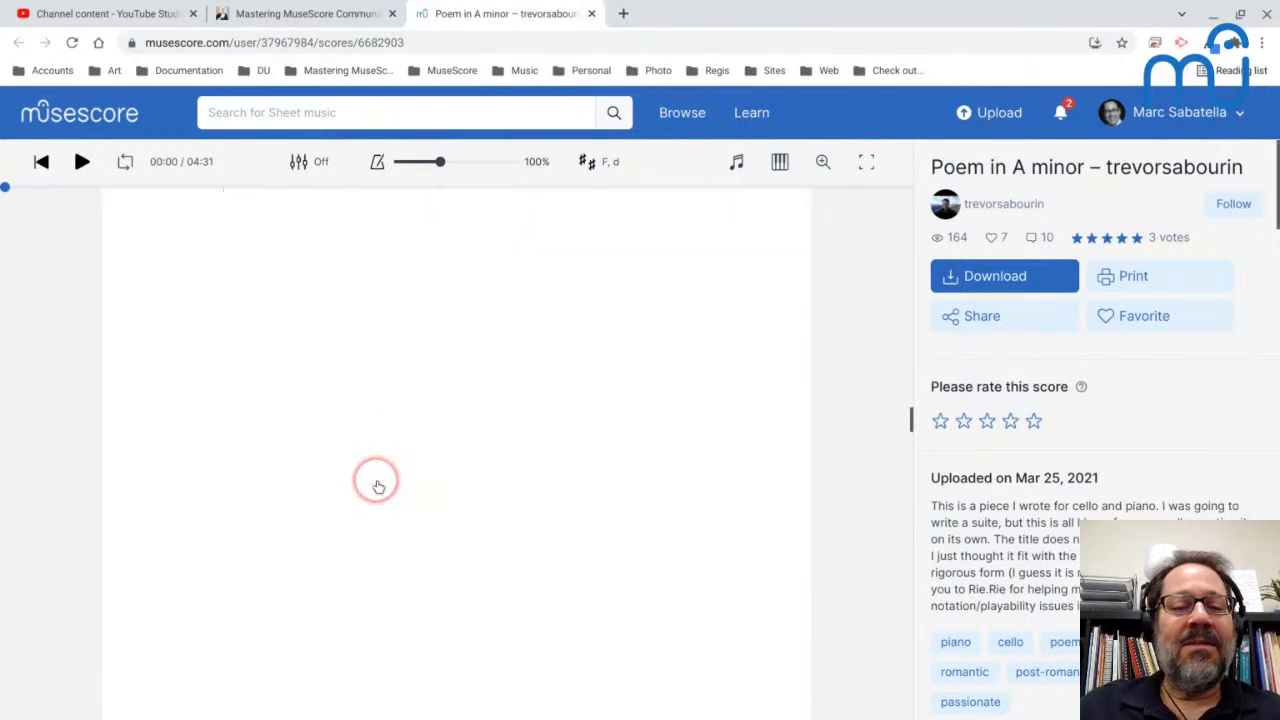
scroll(371, 420, "up", 1)
left_click(384, 398)
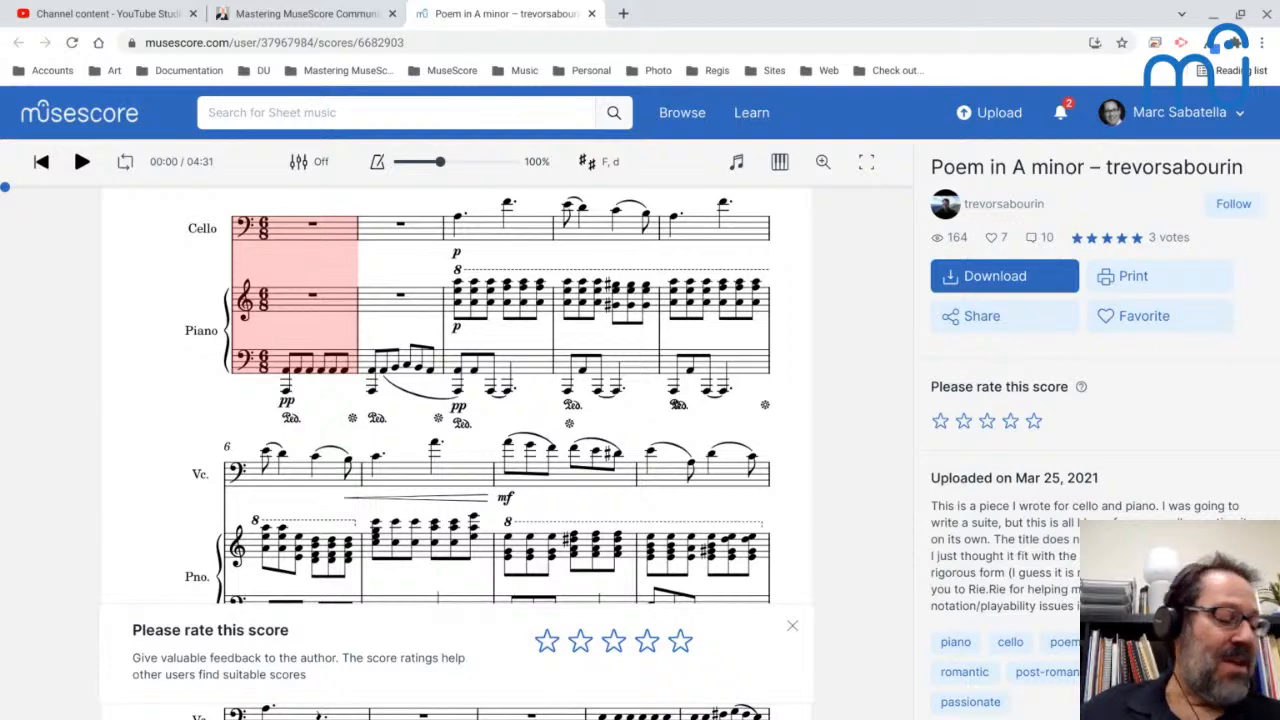
left_click(490, 316)
scroll(491, 320, "up", 1)
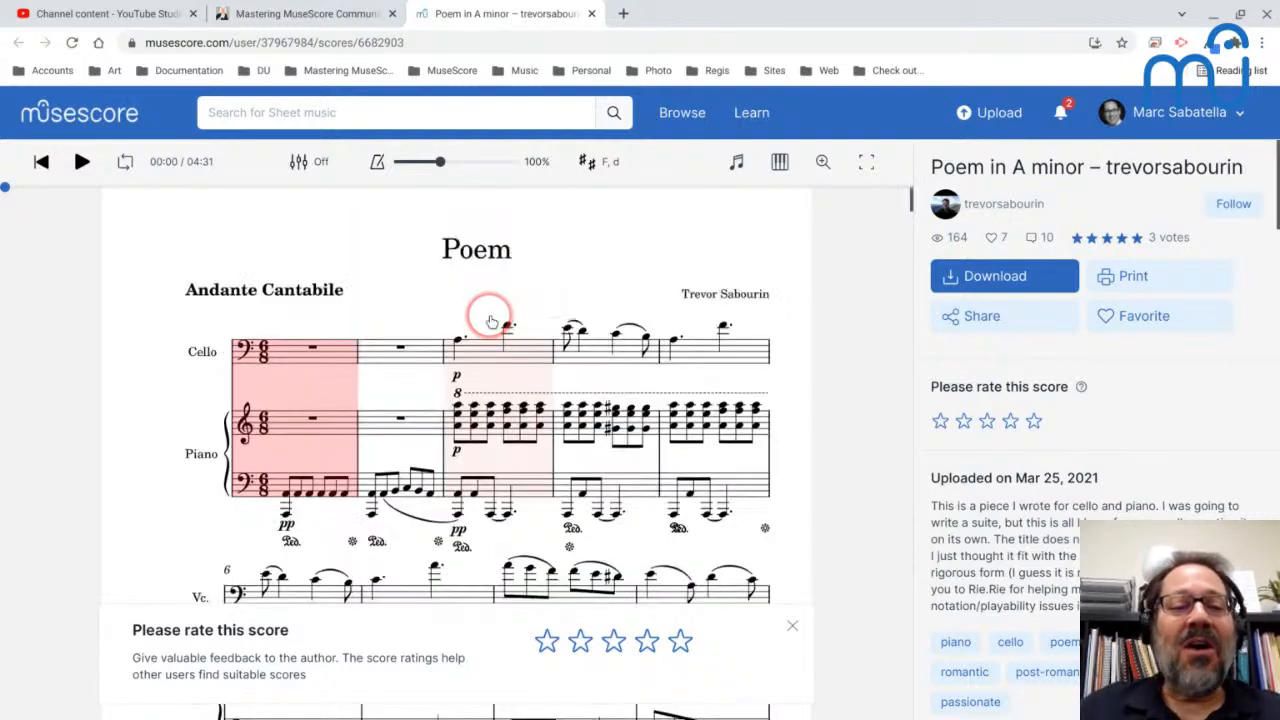
scroll(490, 320, "down", 5)
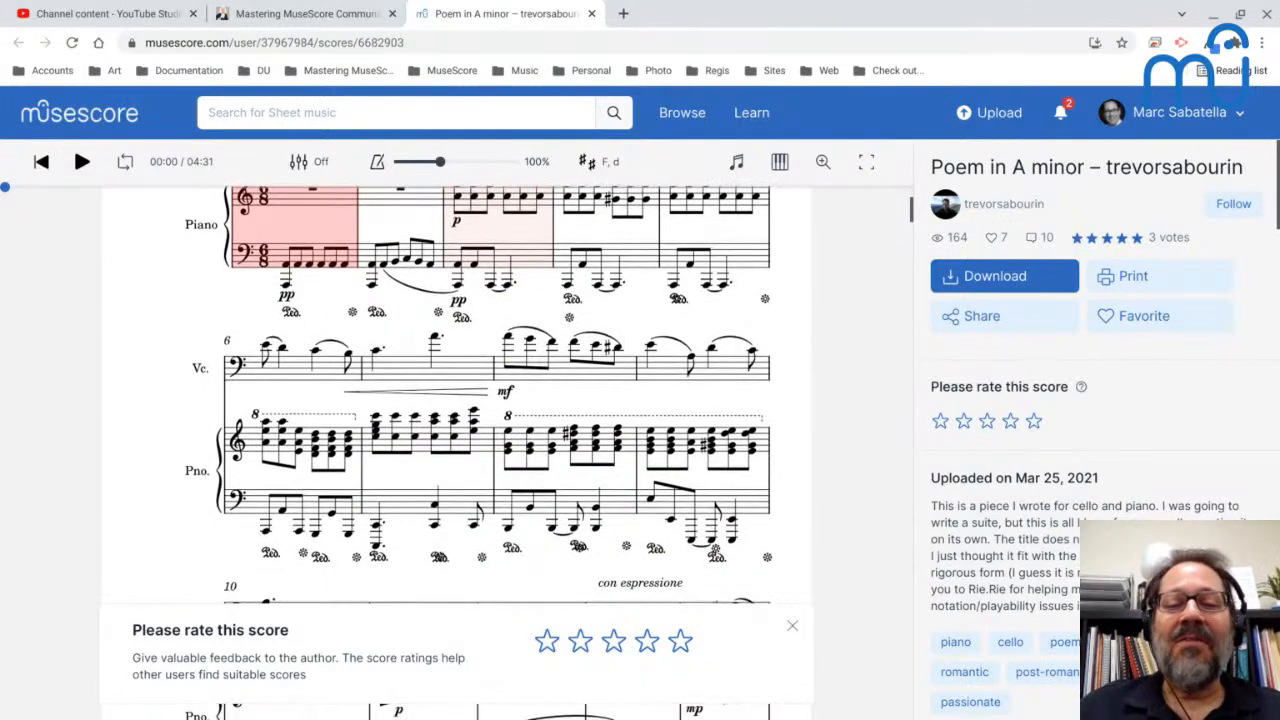
Switch to MuseScore, go to measure 10 and play back the passage from measure 9 into measure 11.
key("alt+Tab")
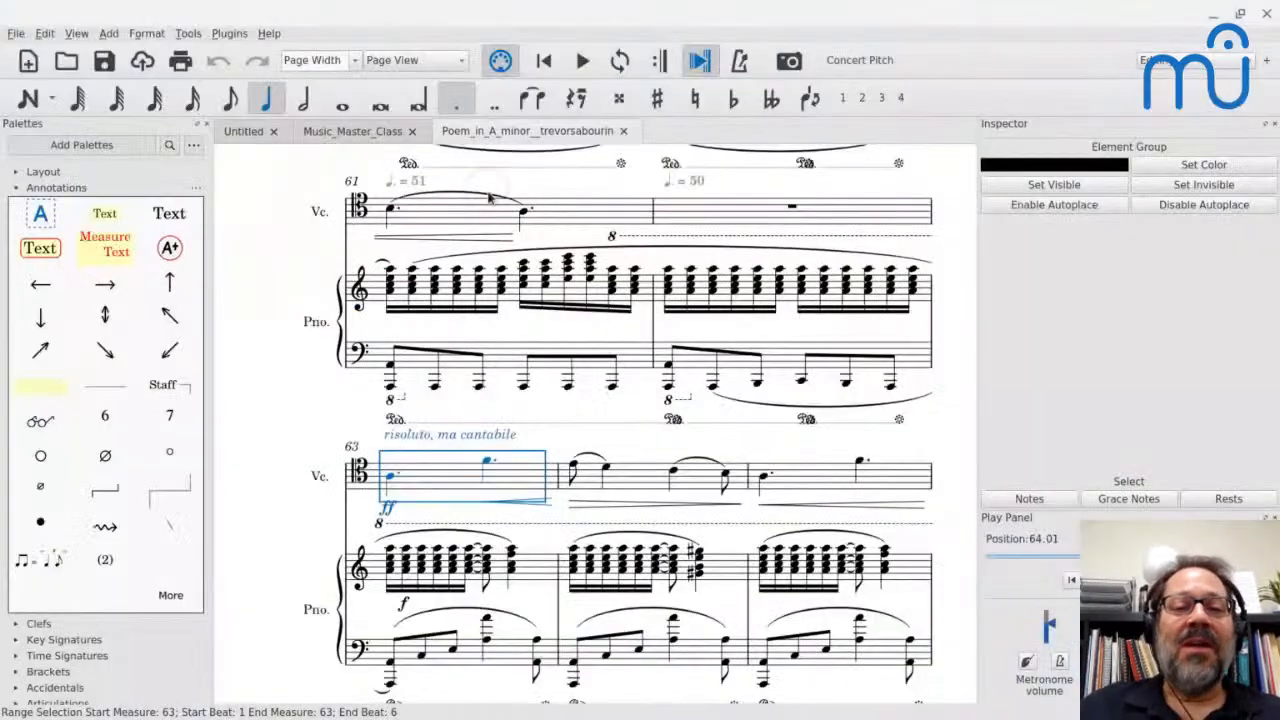
scroll(488, 197, "up", 12)
scroll(488, 197, "left", 1)
scroll(488, 197, "down", 3)
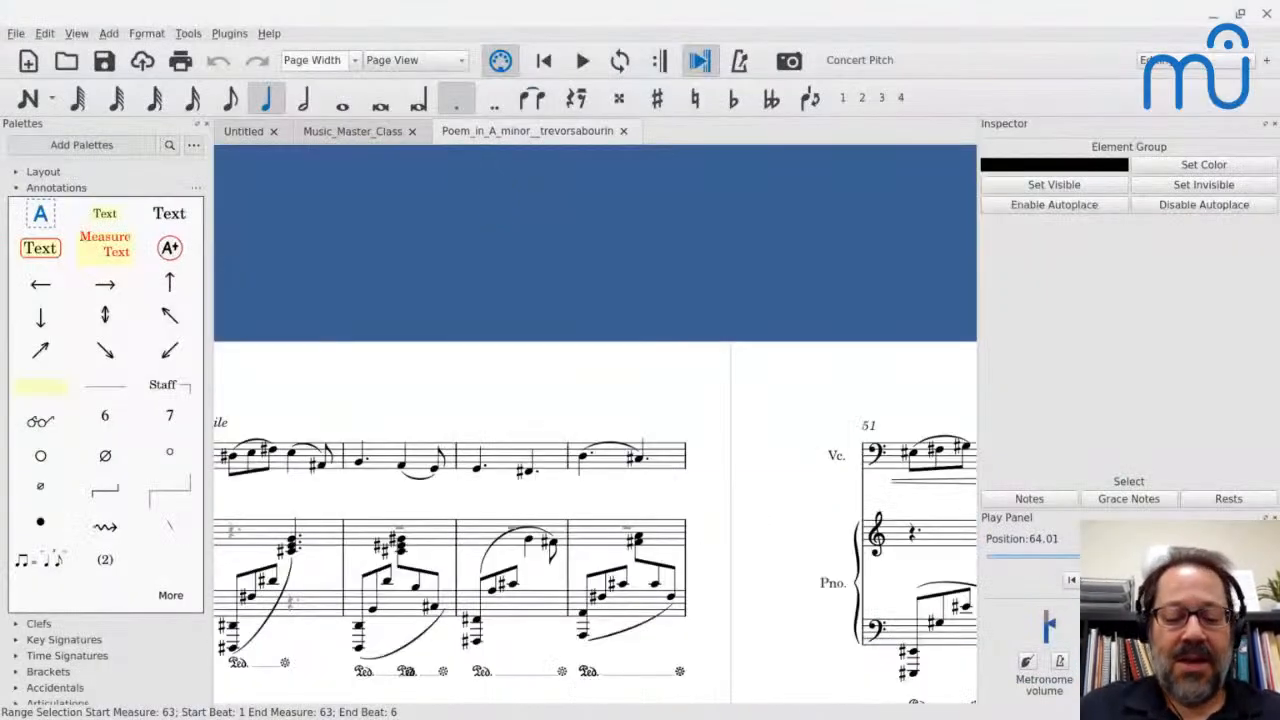
key("ctrl+f")
type("10")
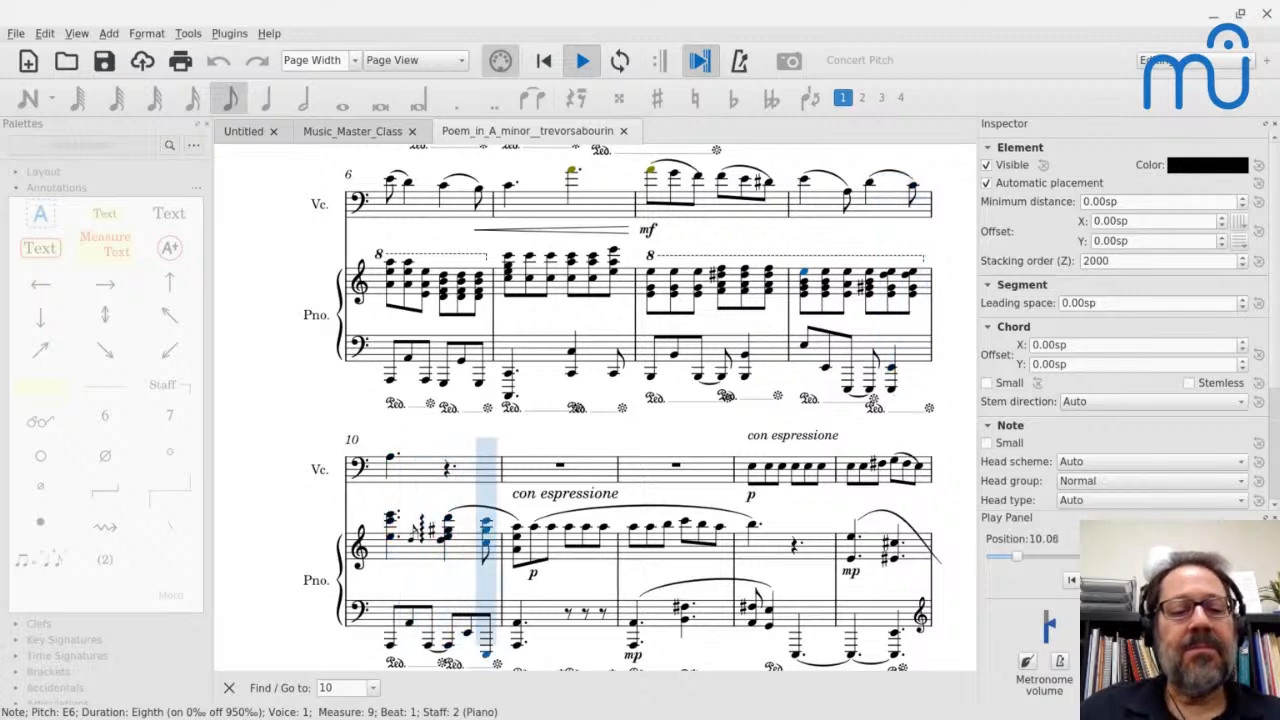
key("space")
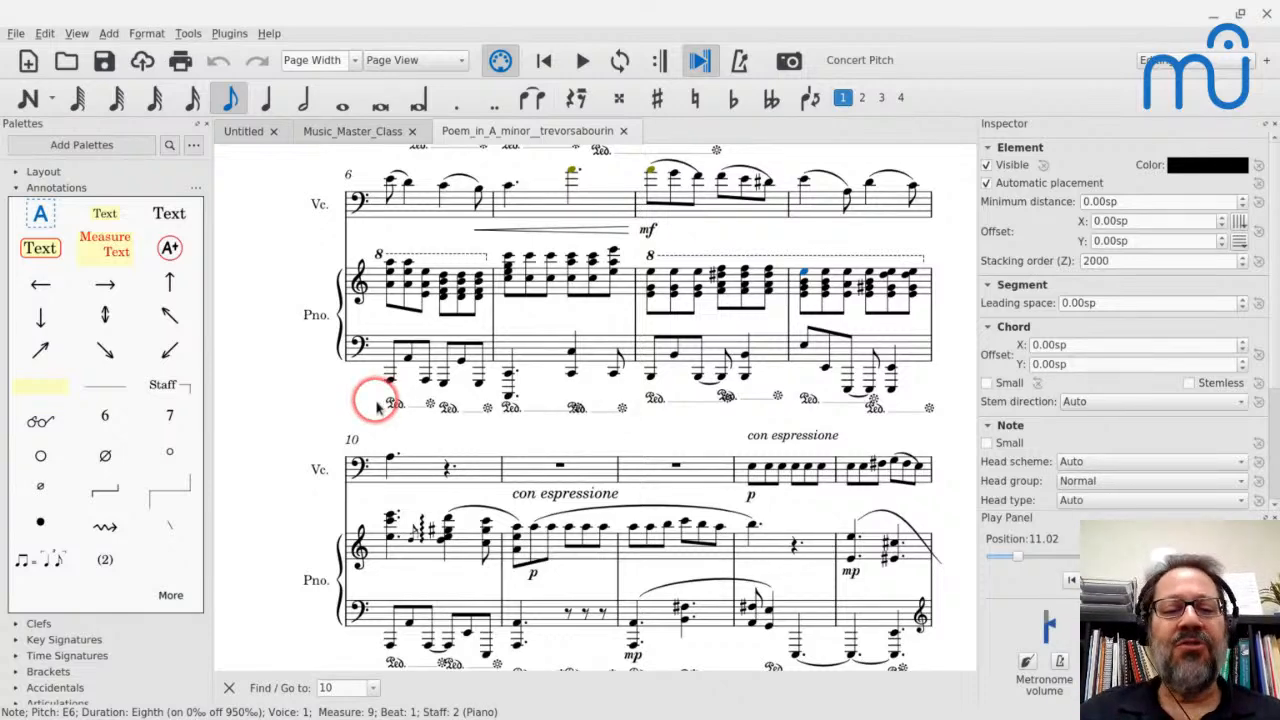
Look over the opening page of Poem and the cello and piano parts in measures 19 to 26.
scroll(370, 400, "up", 2)
scroll(266, 372, "up", 6)
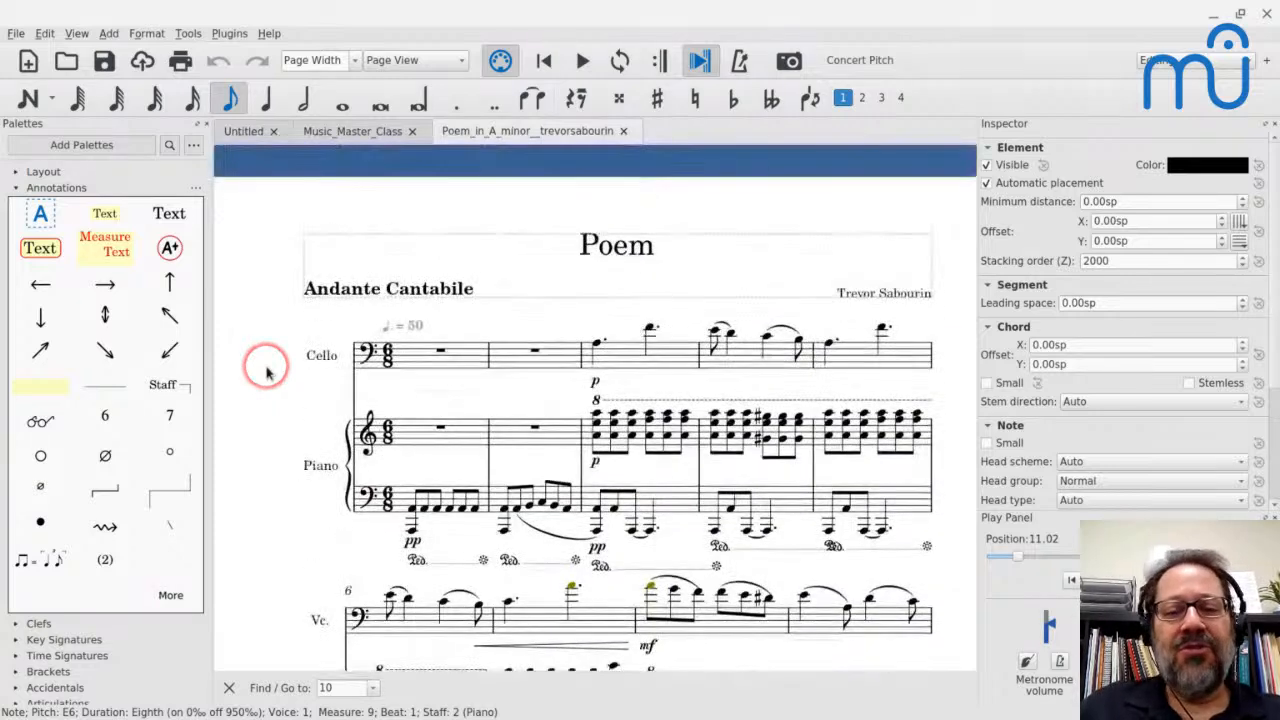
scroll(266, 372, "down", 1)
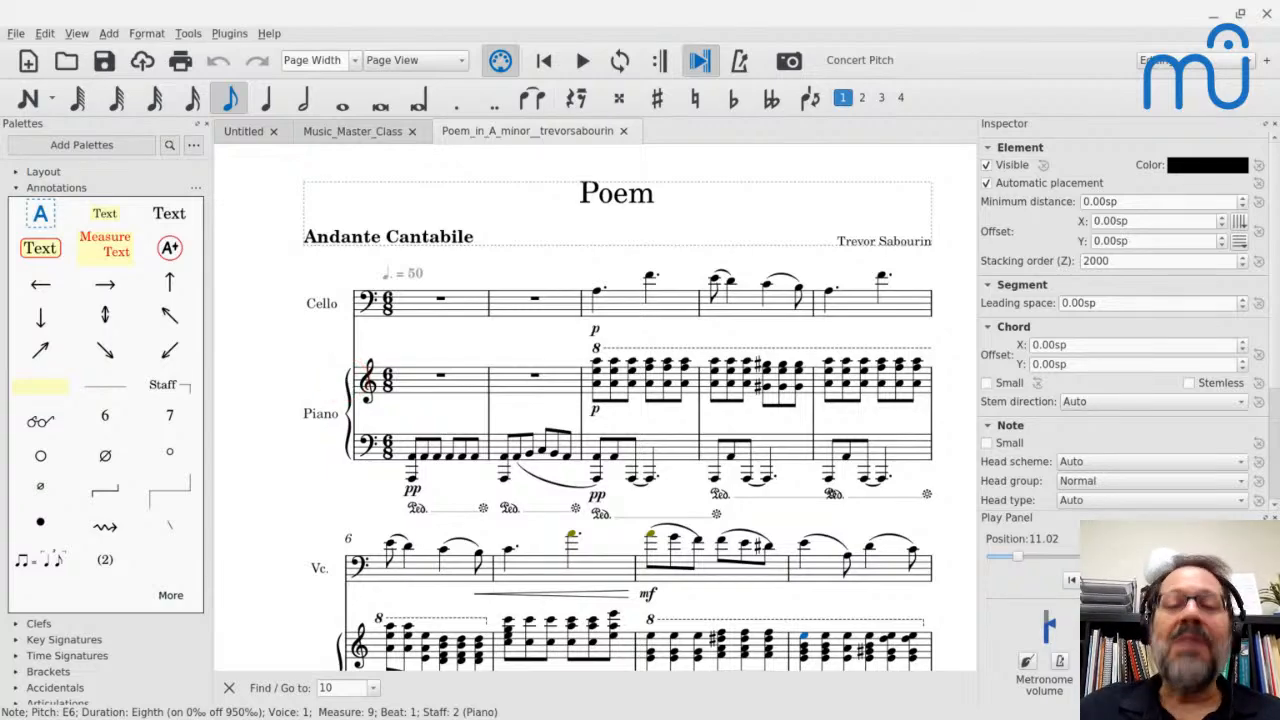
scroll(595, 405, "down", 15)
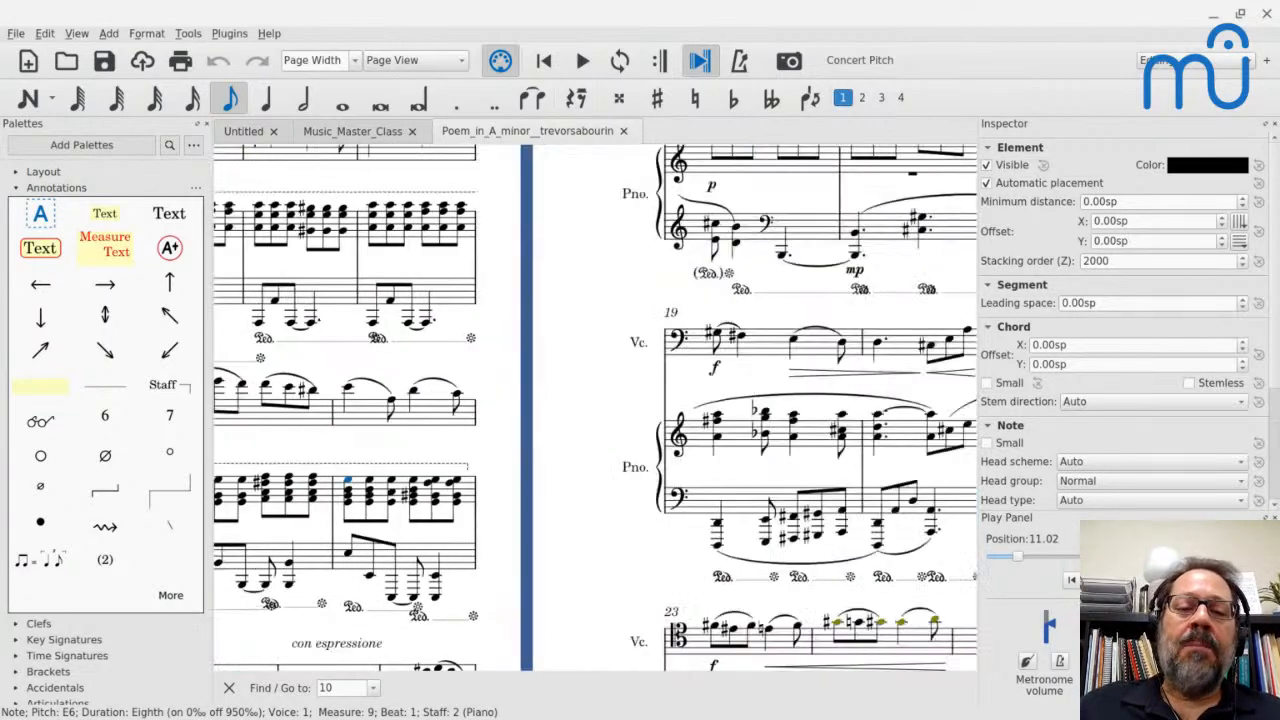
scroll(420, 340, "right", 5)
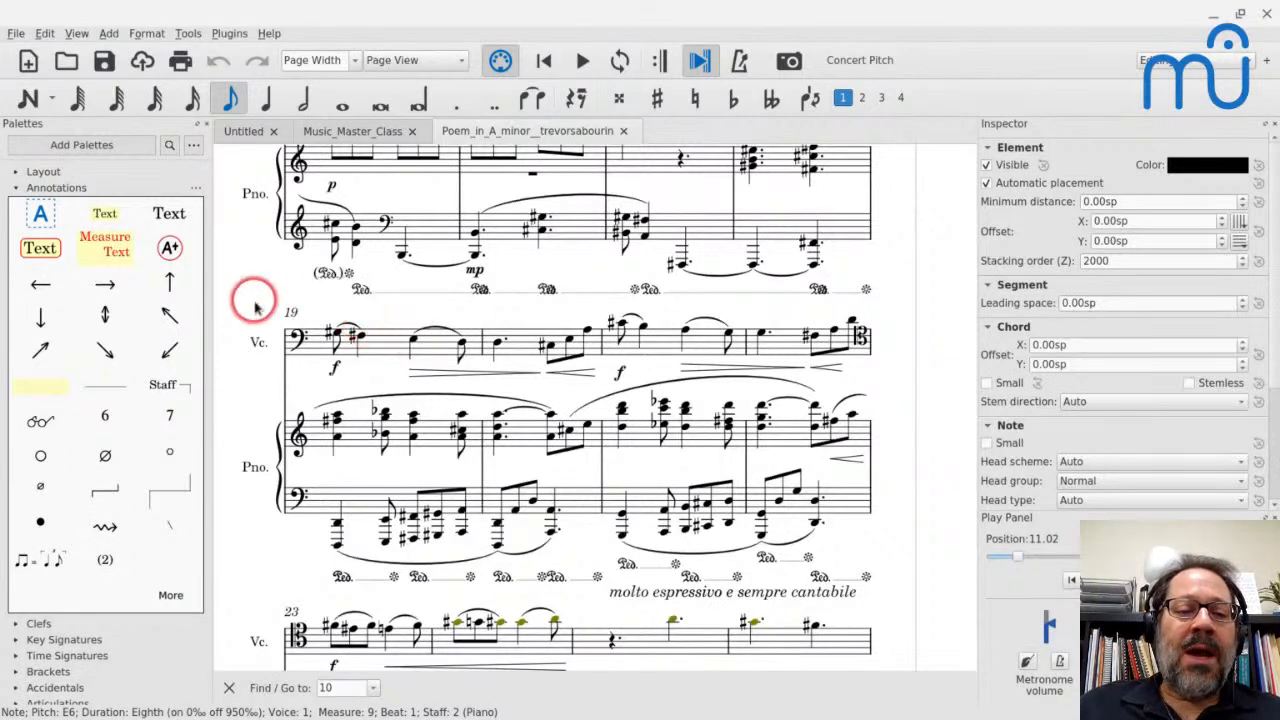
scroll(255, 307, "down", 3)
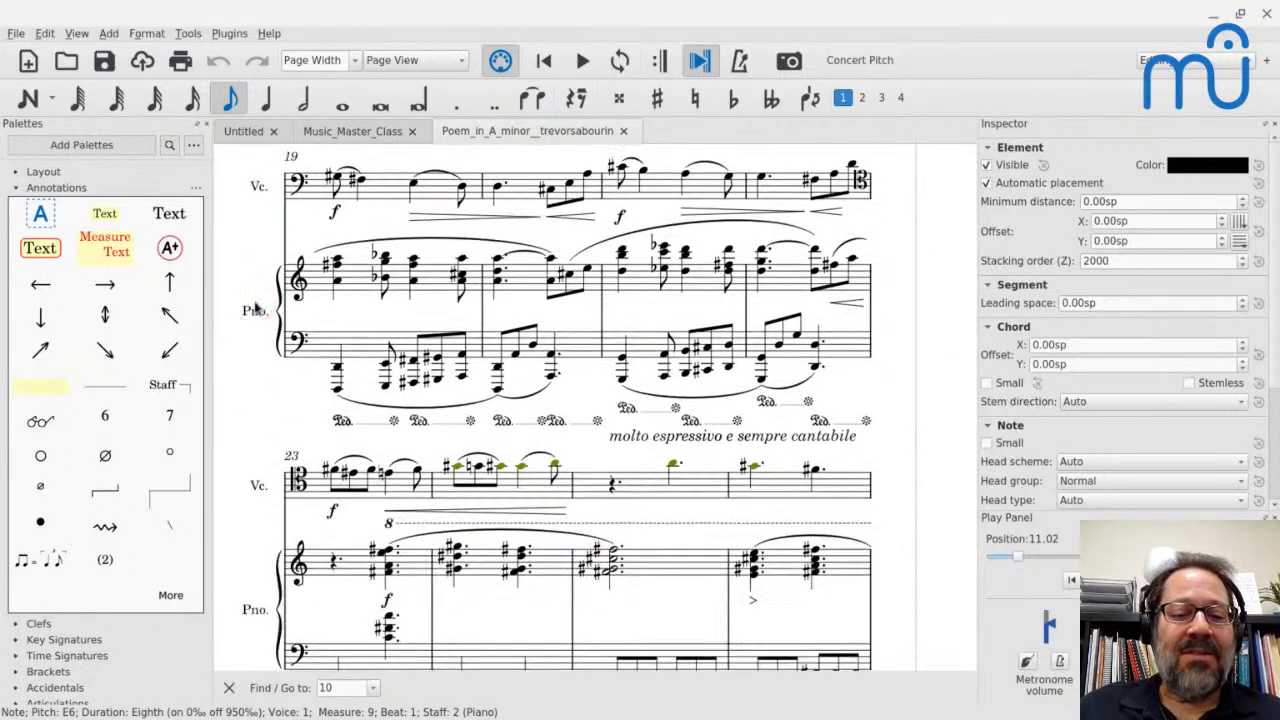
scroll(255, 307, "down", 2)
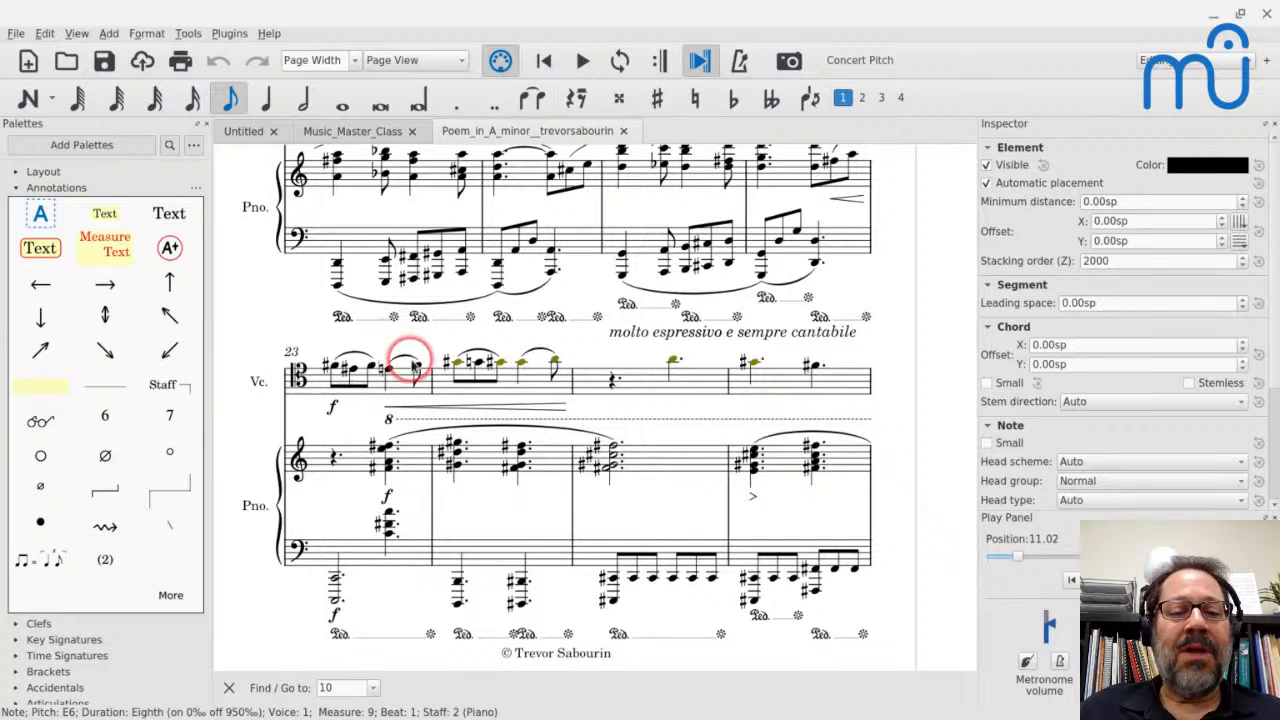
scroll(397, 405, "right", 3)
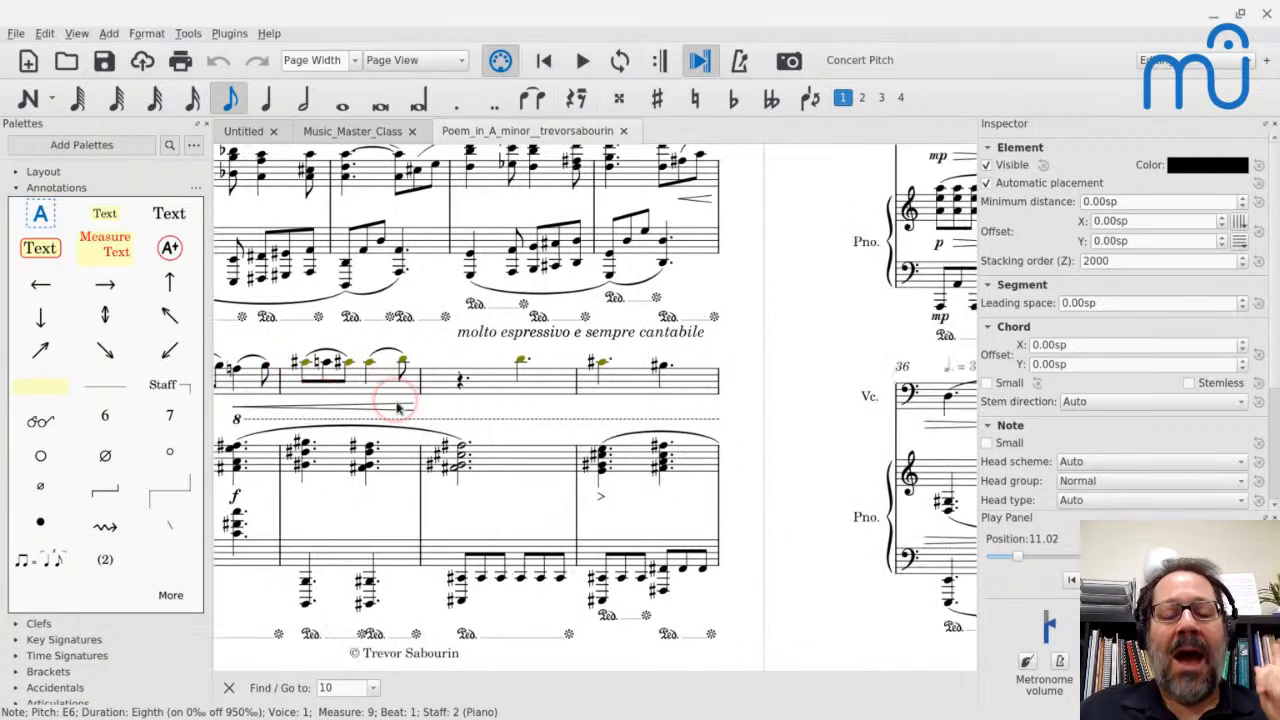
scroll(400, 405, "left", 4)
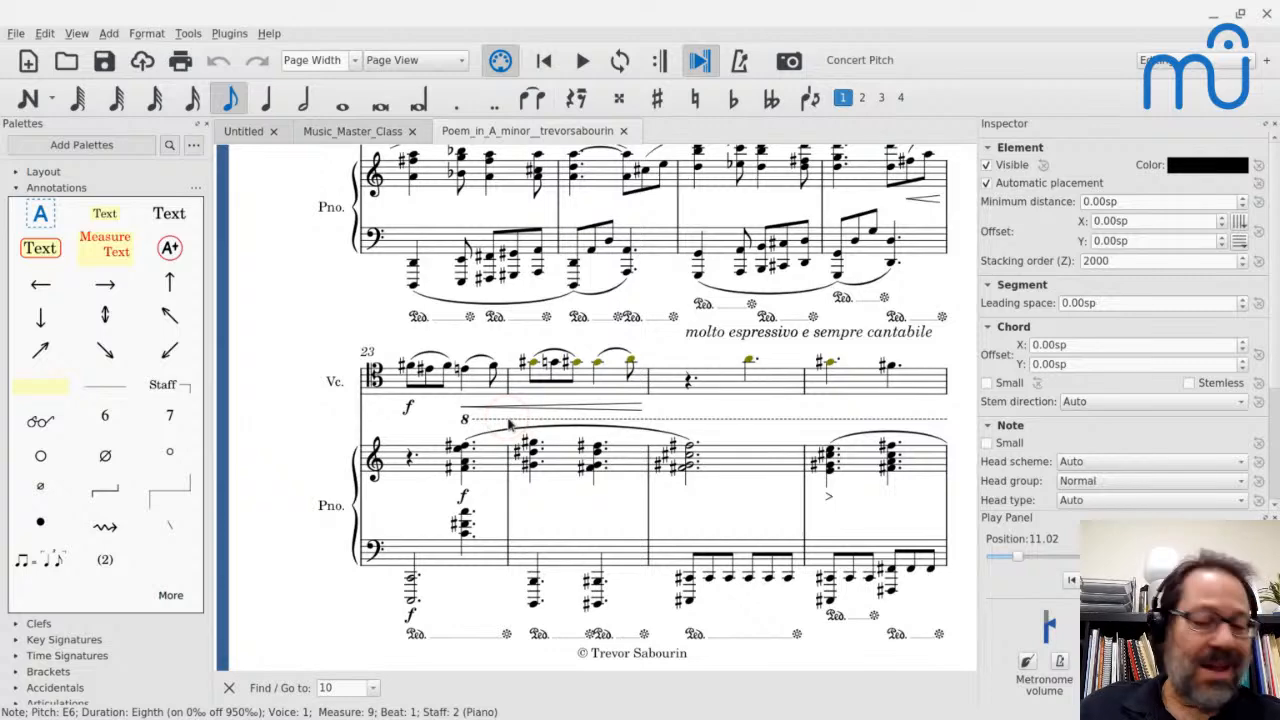
Play back the passage from measure 23 into measure 24.
left_click(422, 470)
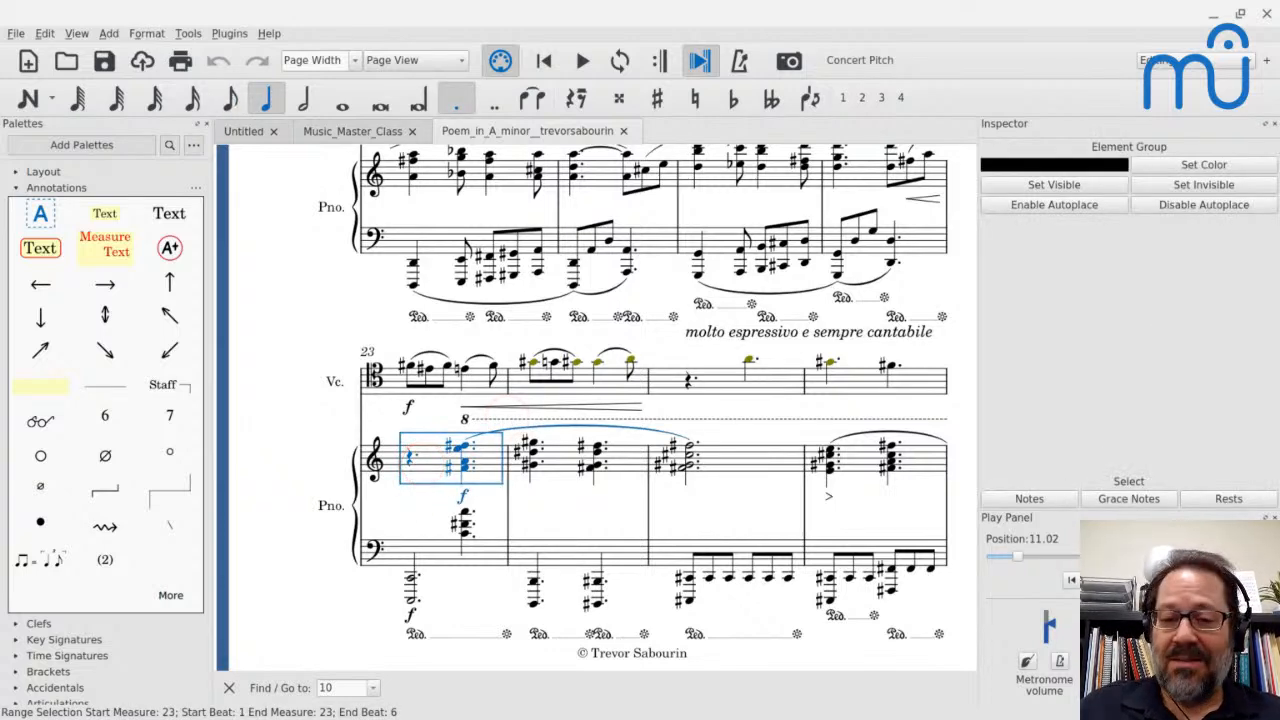
key("space")
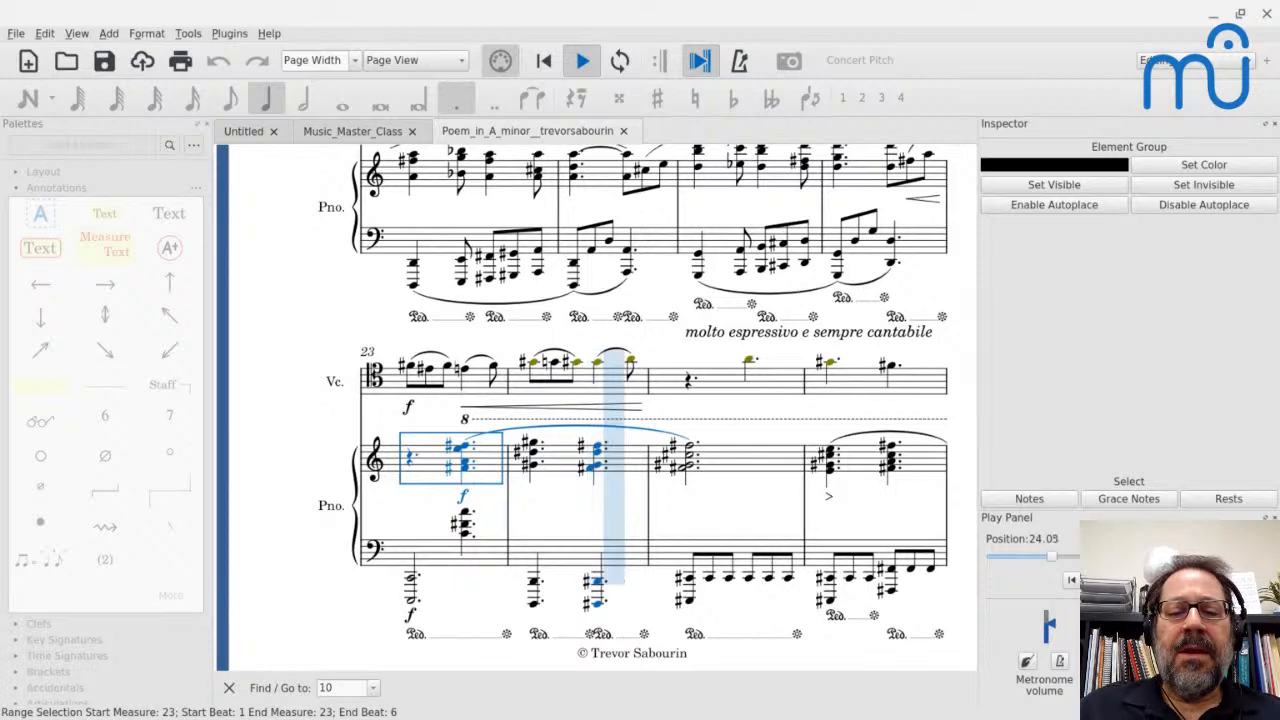
key("space")
Go to the "appassionato, molto piangendo" passage at measure 58 and play it back into measure 60.
scroll(618, 495, "right", 3)
scroll(618, 495, "right", 10)
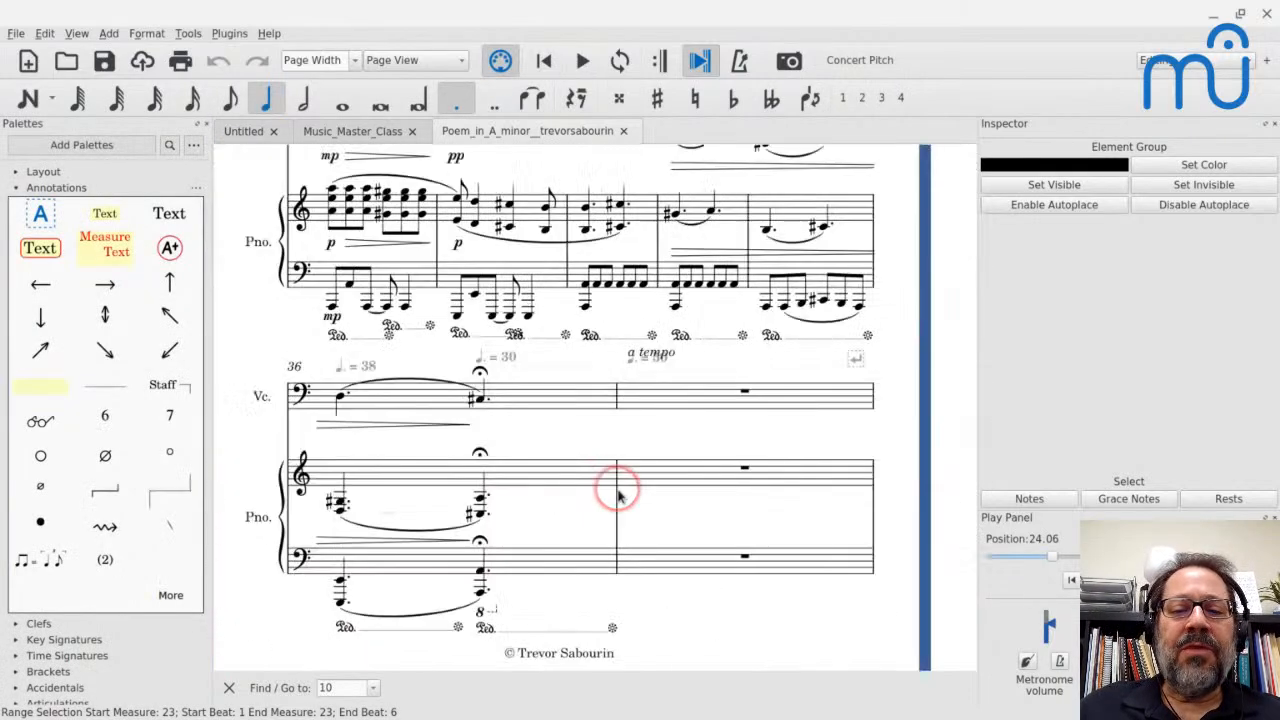
scroll(597, 408, "right", 10)
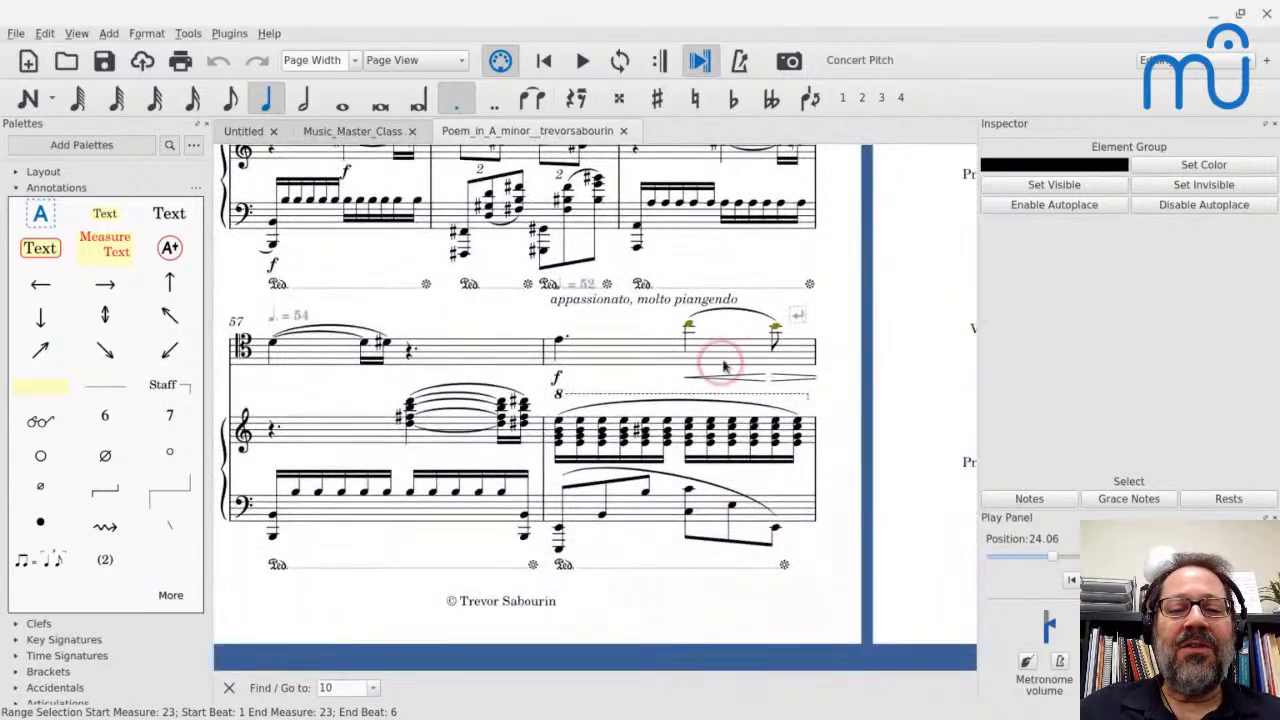
left_click(614, 348)
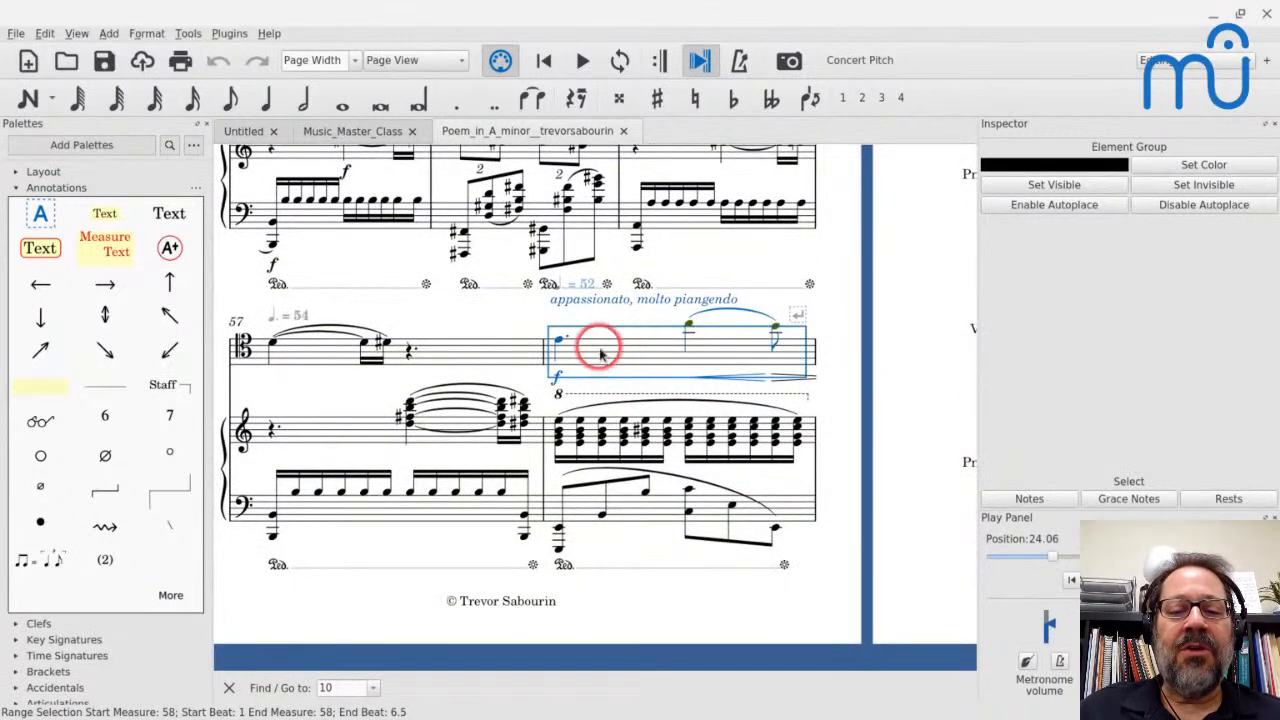
key("space")
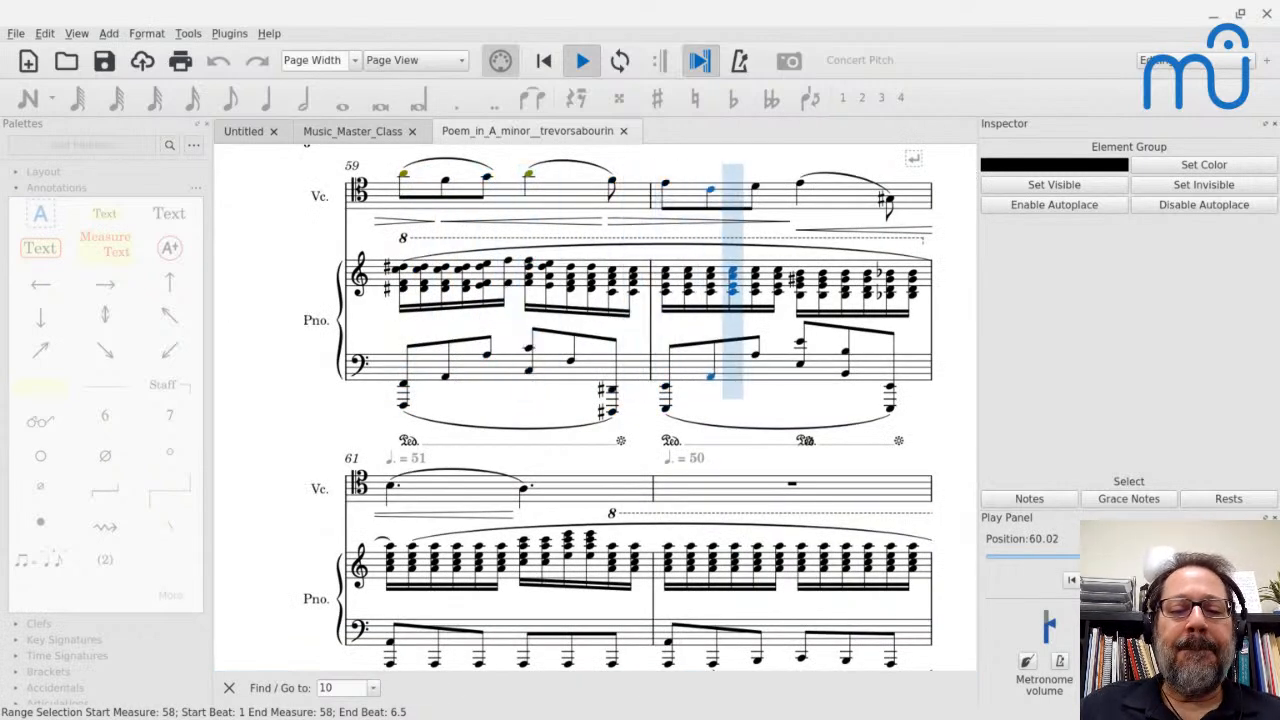
key("space")
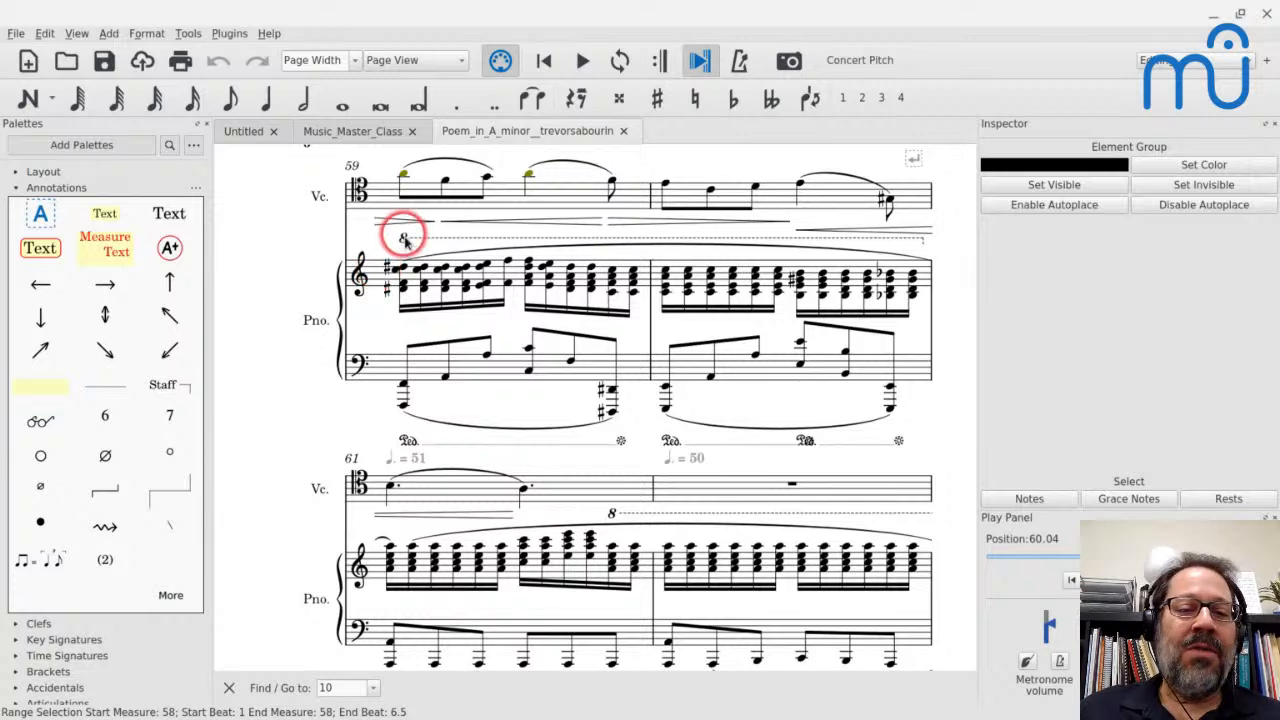
Try deleting the 8va line above the piano's right hand in measure 58, and undo the deletion.
scroll(405, 242, "left", 8)
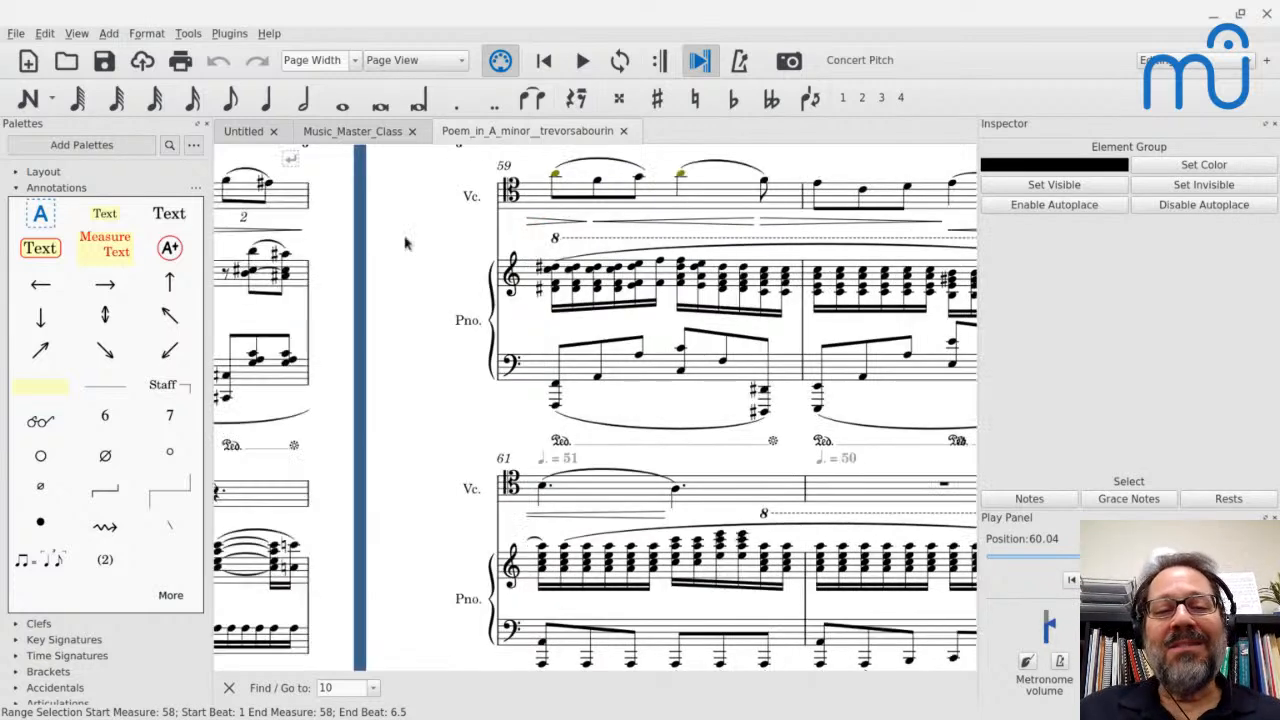
scroll(405, 242, "down", 2)
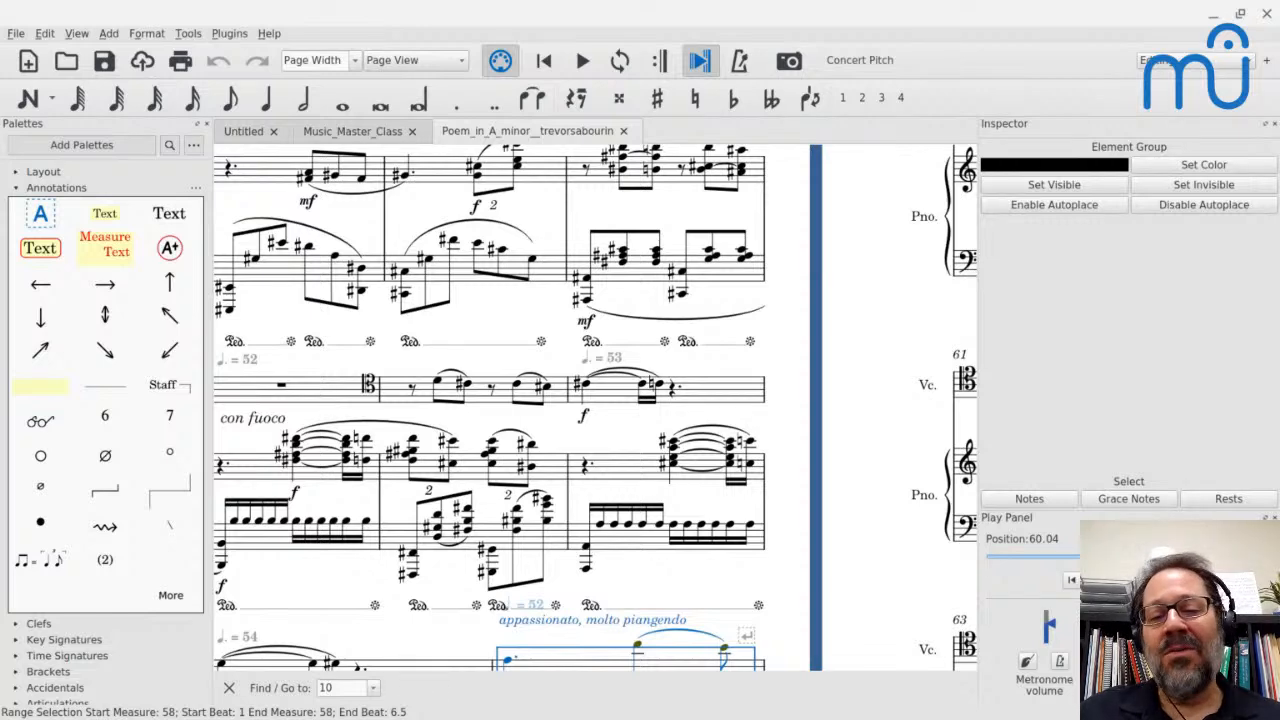
scroll(588, 488, "down", 5)
scroll(588, 488, "left", 2)
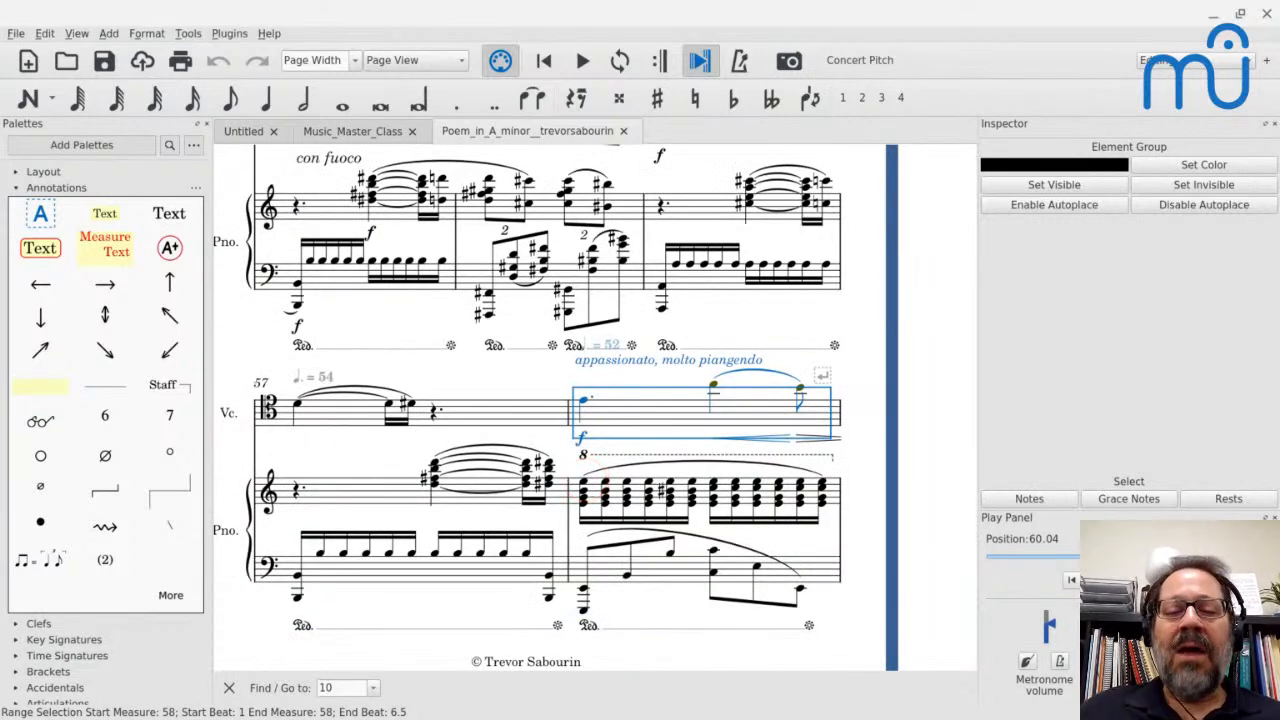
left_click(588, 457)
key("Delete")
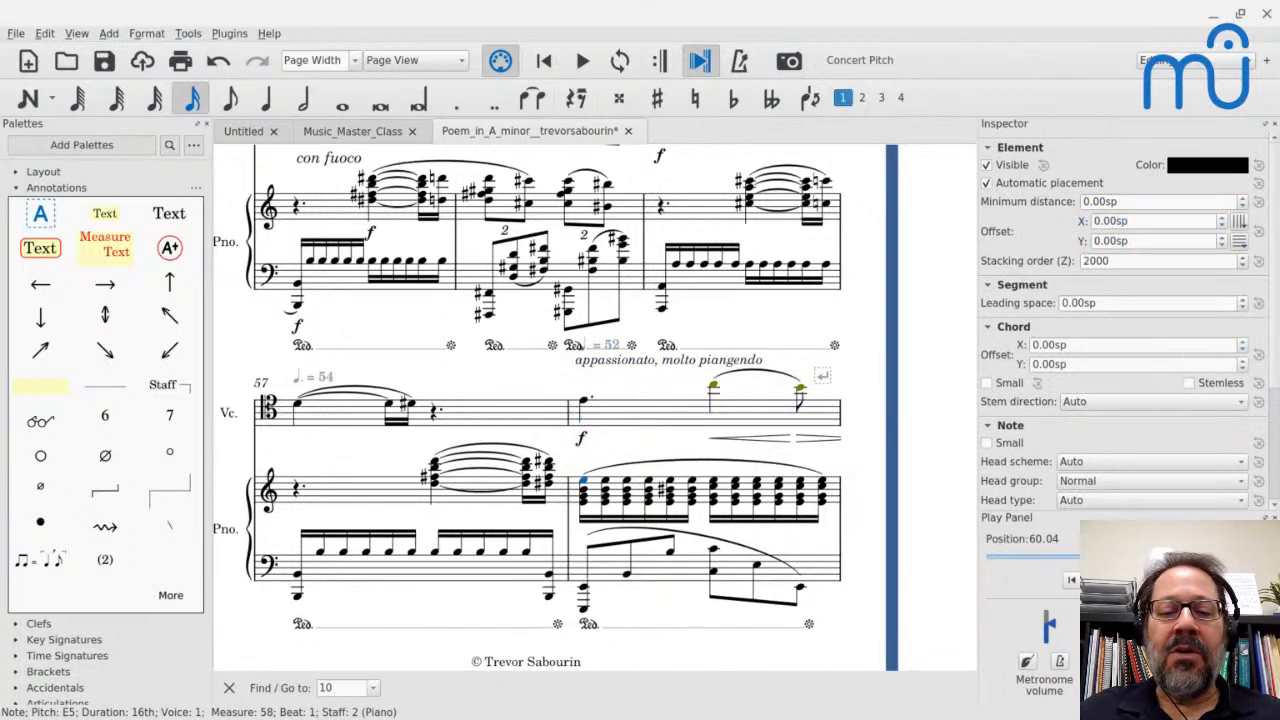
key("ctrl+z")
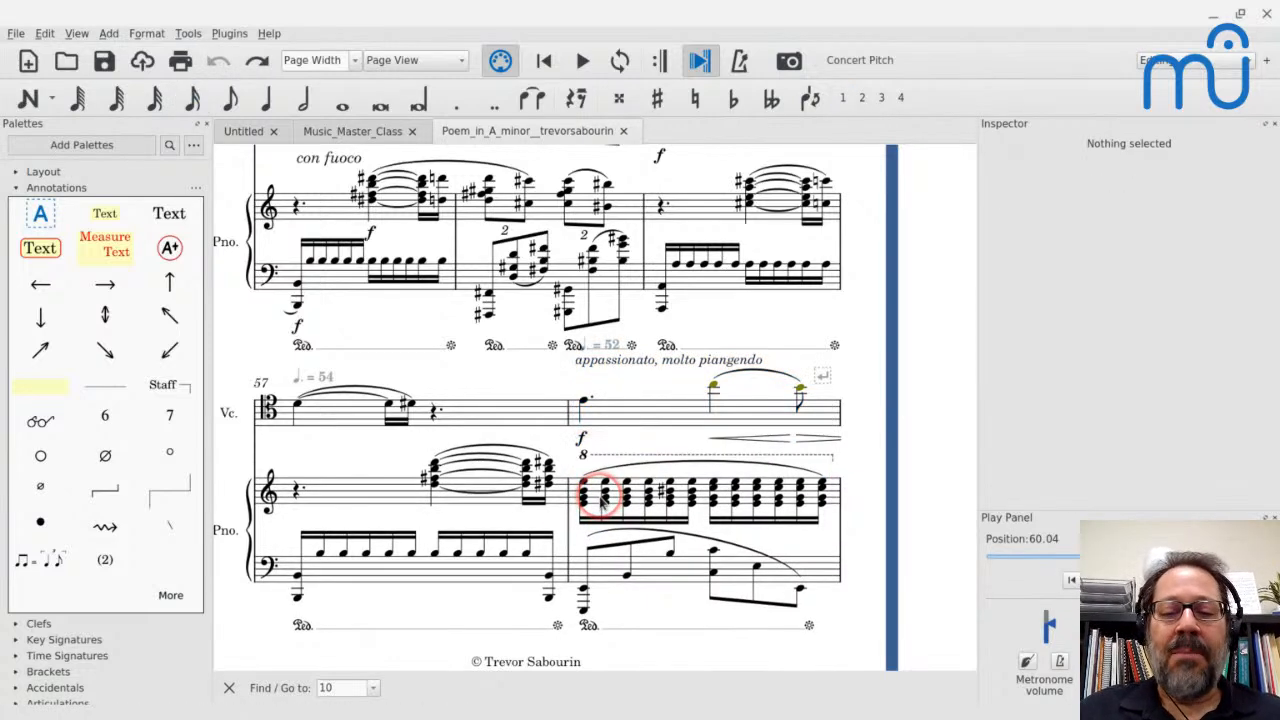
Delete the 8va line above the piano's right hand that runs from the end of measure 61 to measure 70.
scroll(601, 499, "right", 9)
scroll(601, 499, "up", 8)
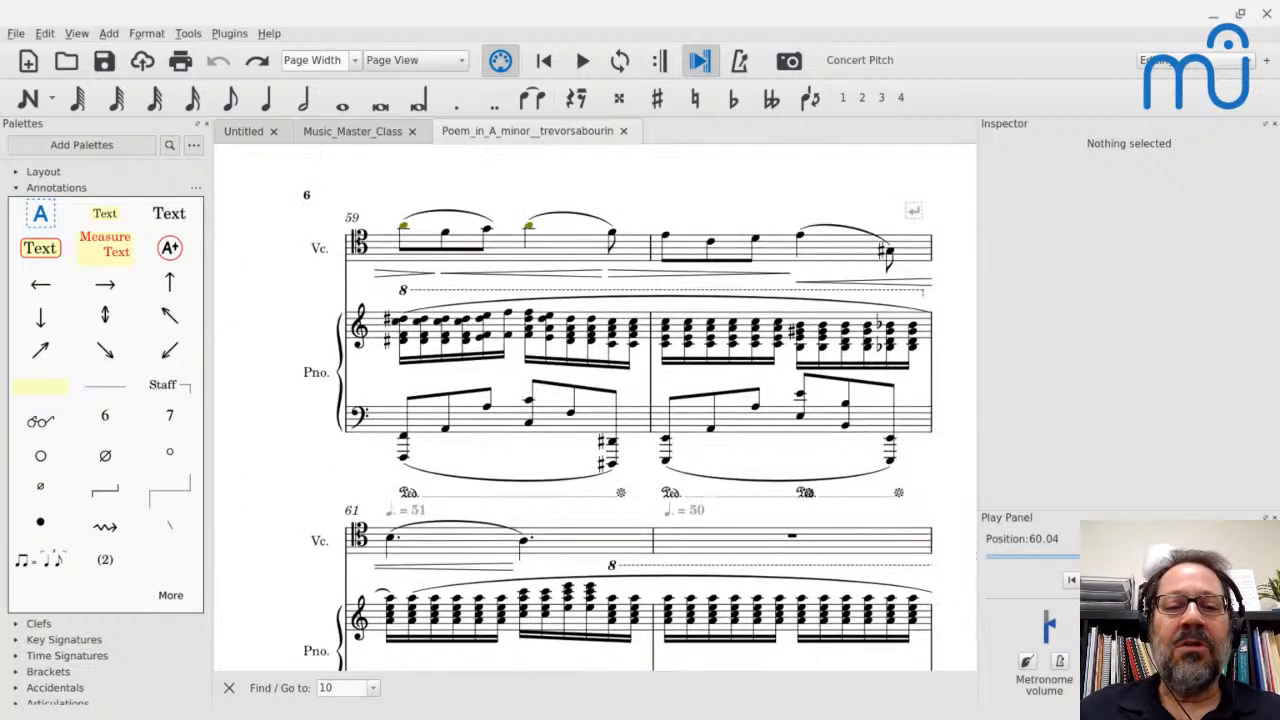
scroll(595, 408, "up", 2)
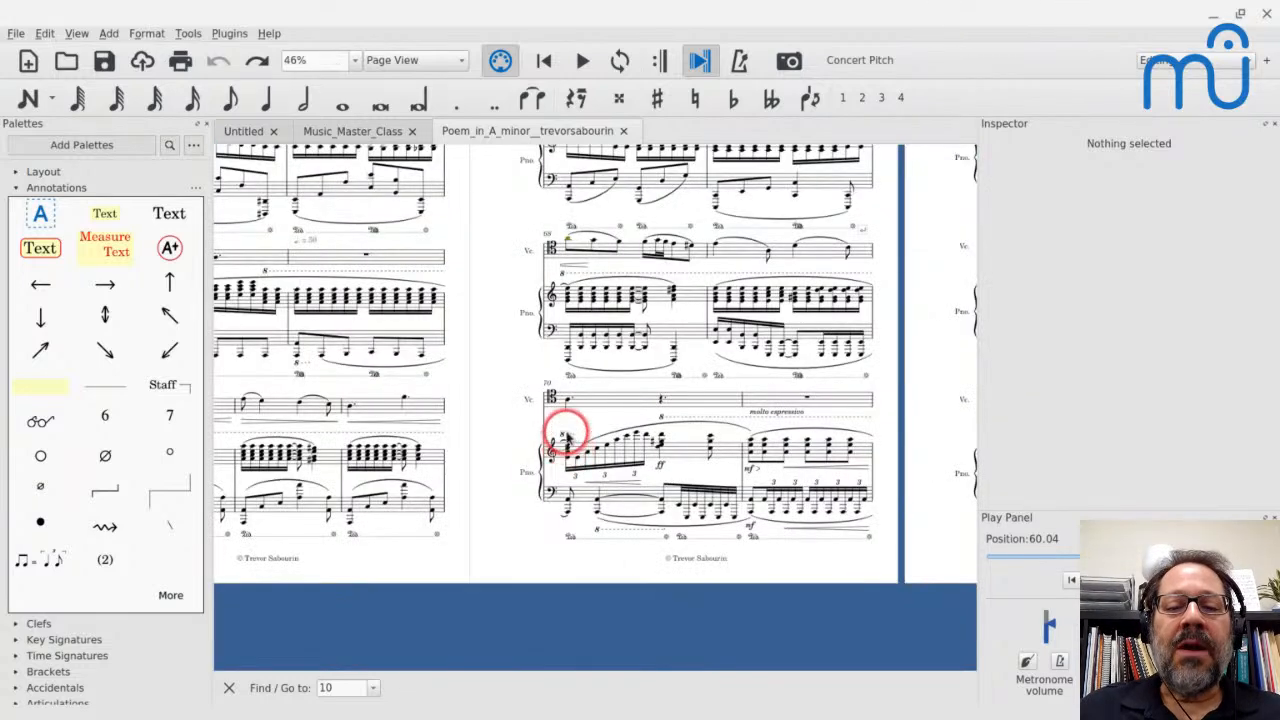
left_click(565, 437)
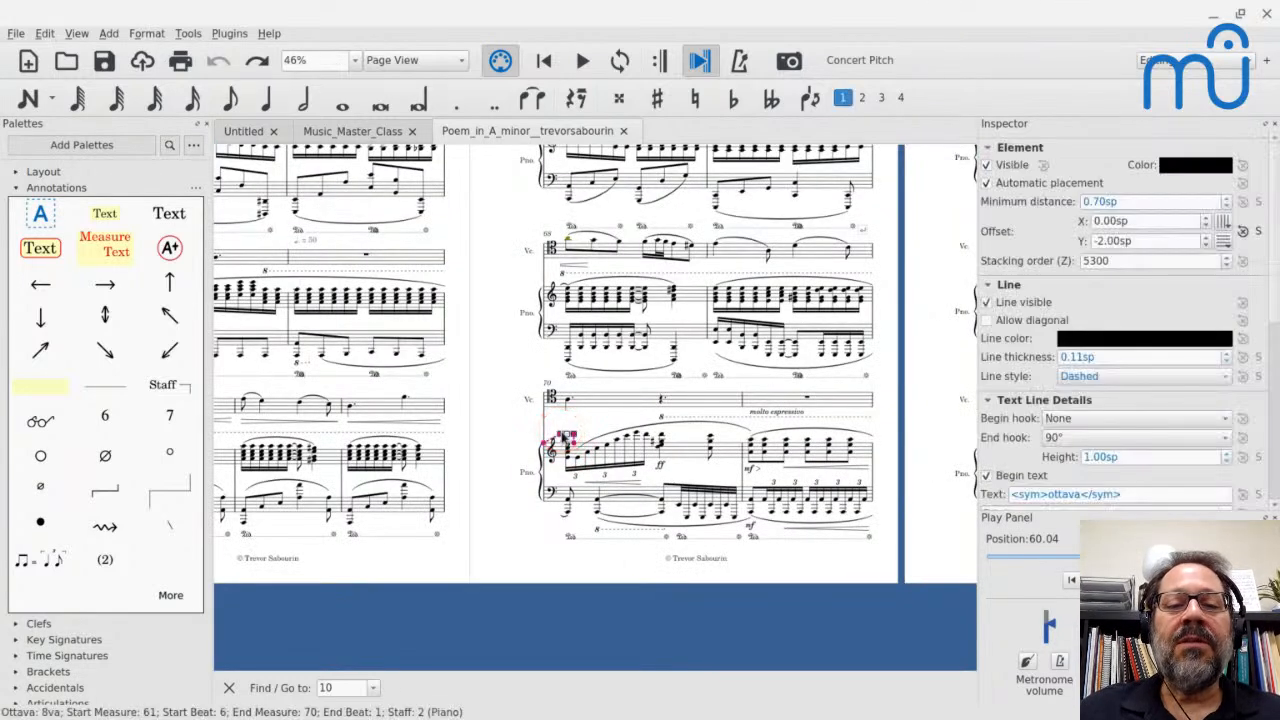
key("Delete")
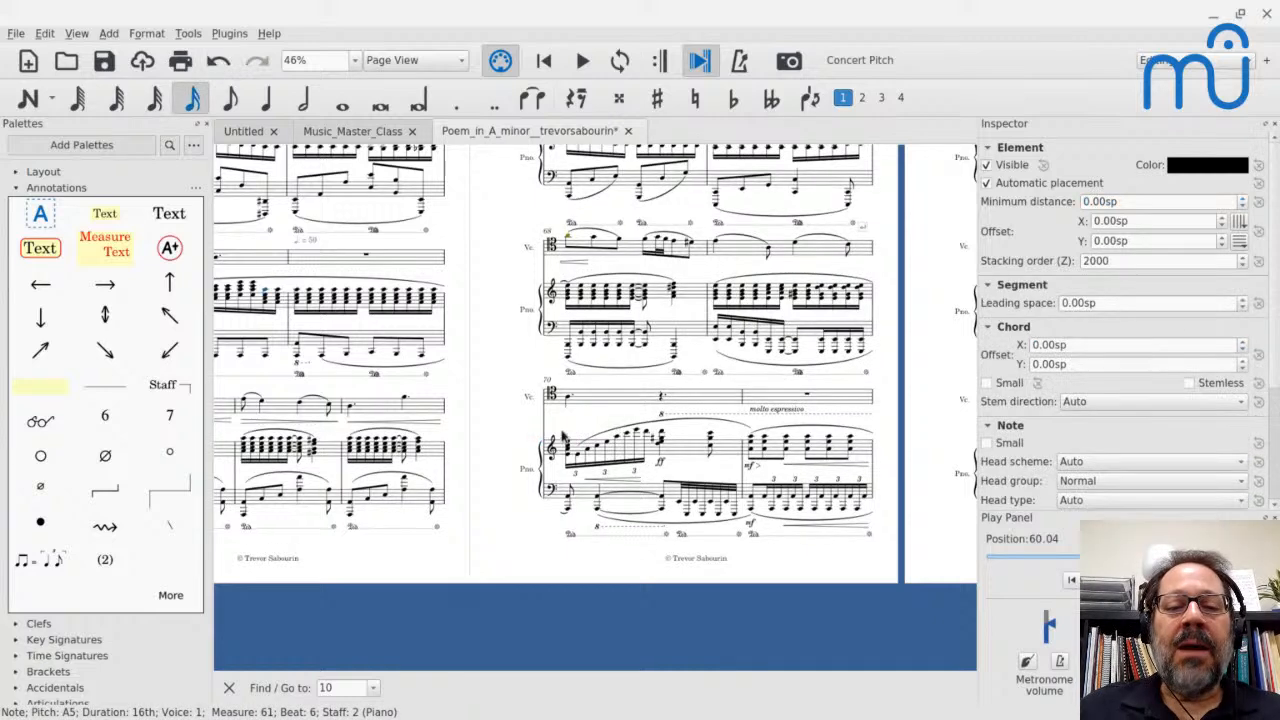
Raise the piano's right hand an octave from measure 58 to the first chord of measure 70, and delete measure 58's 8va line.
left_click(567, 447)
key("Right")
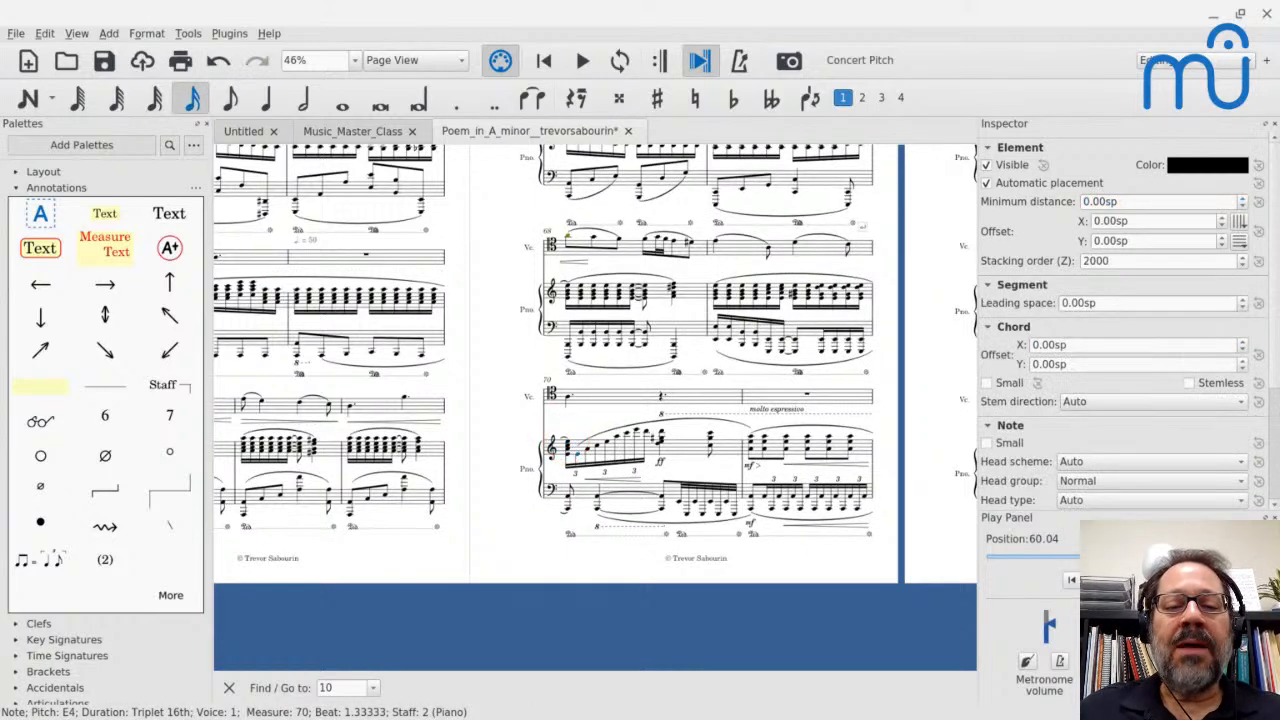
key("Left")
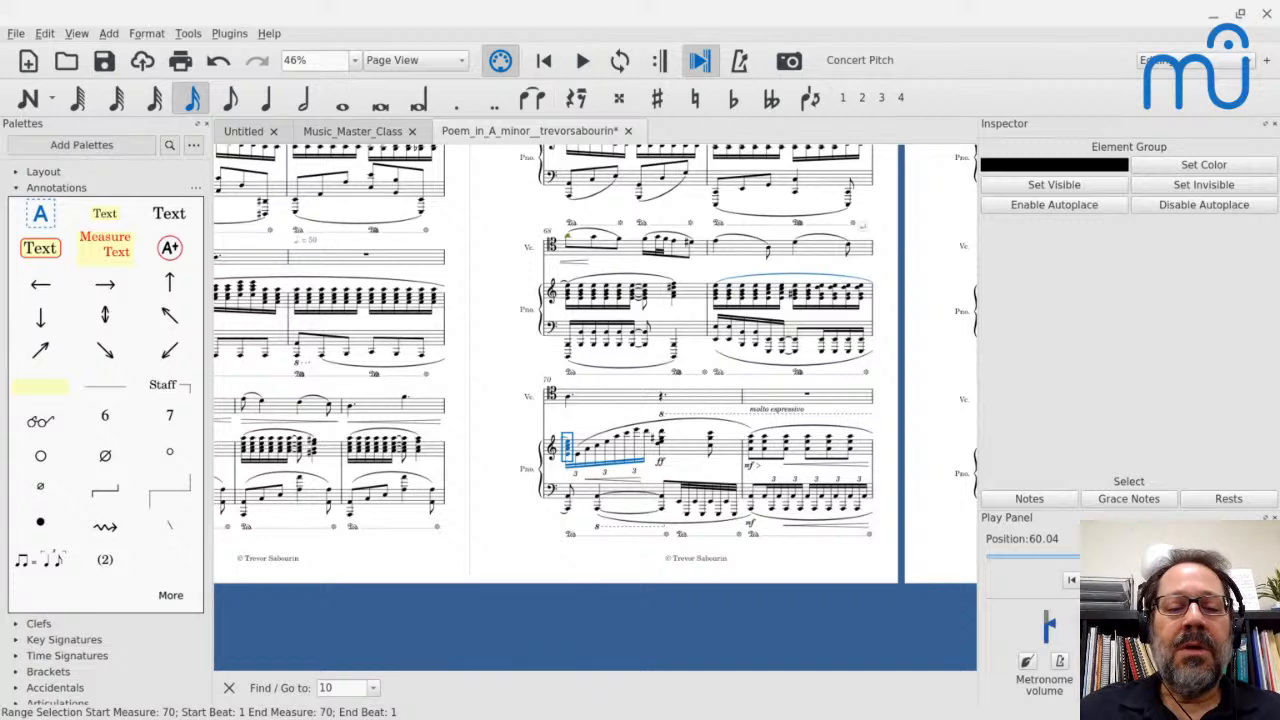
scroll(571, 443, "left", 10)
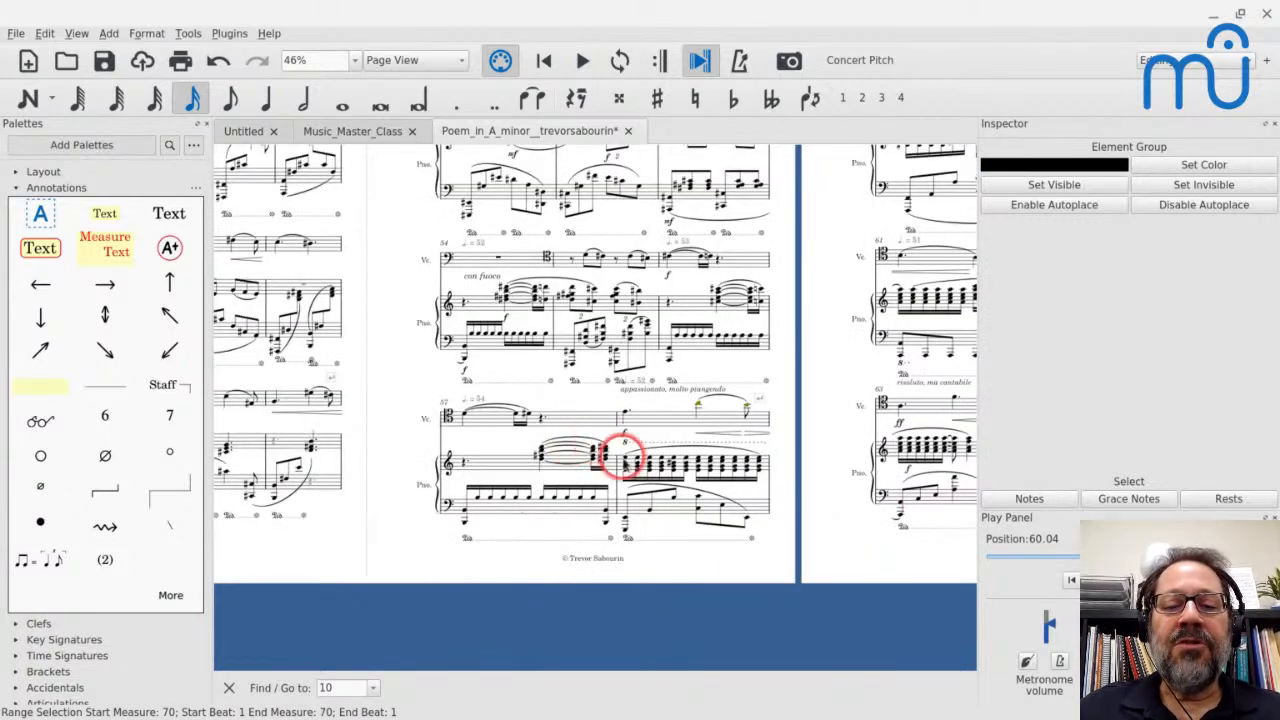
left_click(624, 462, "shift")
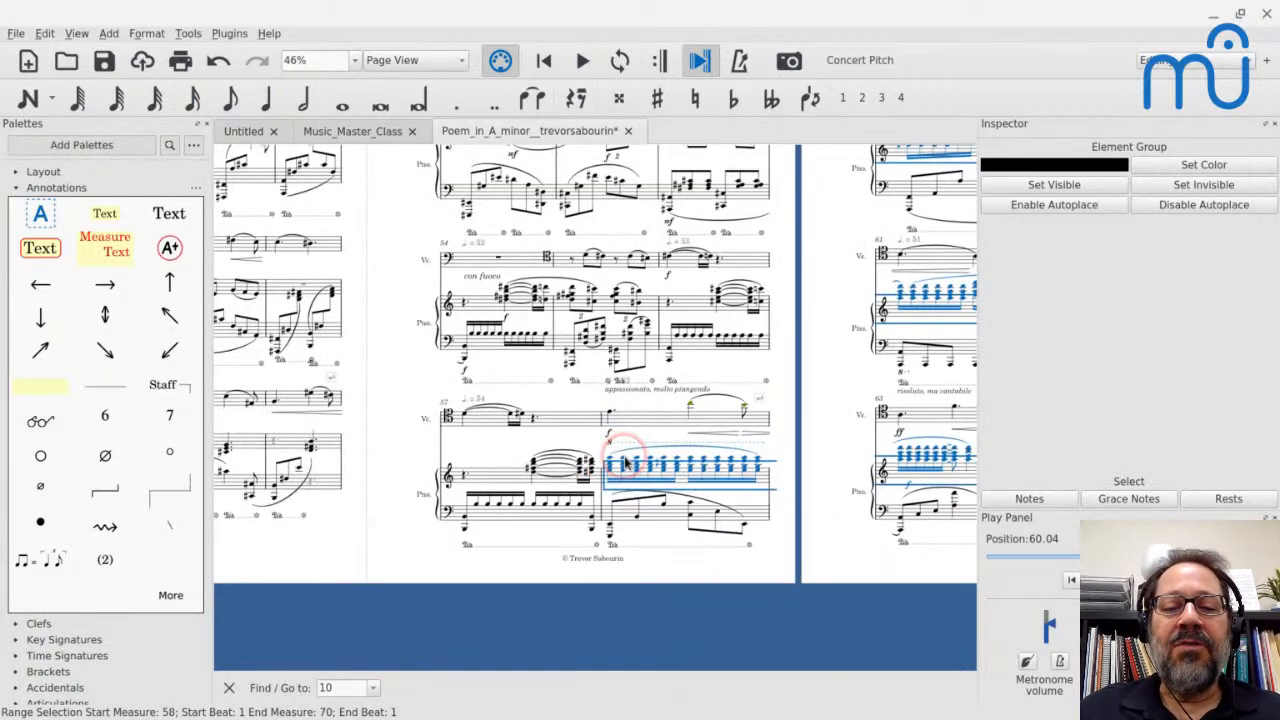
left_click(612, 438)
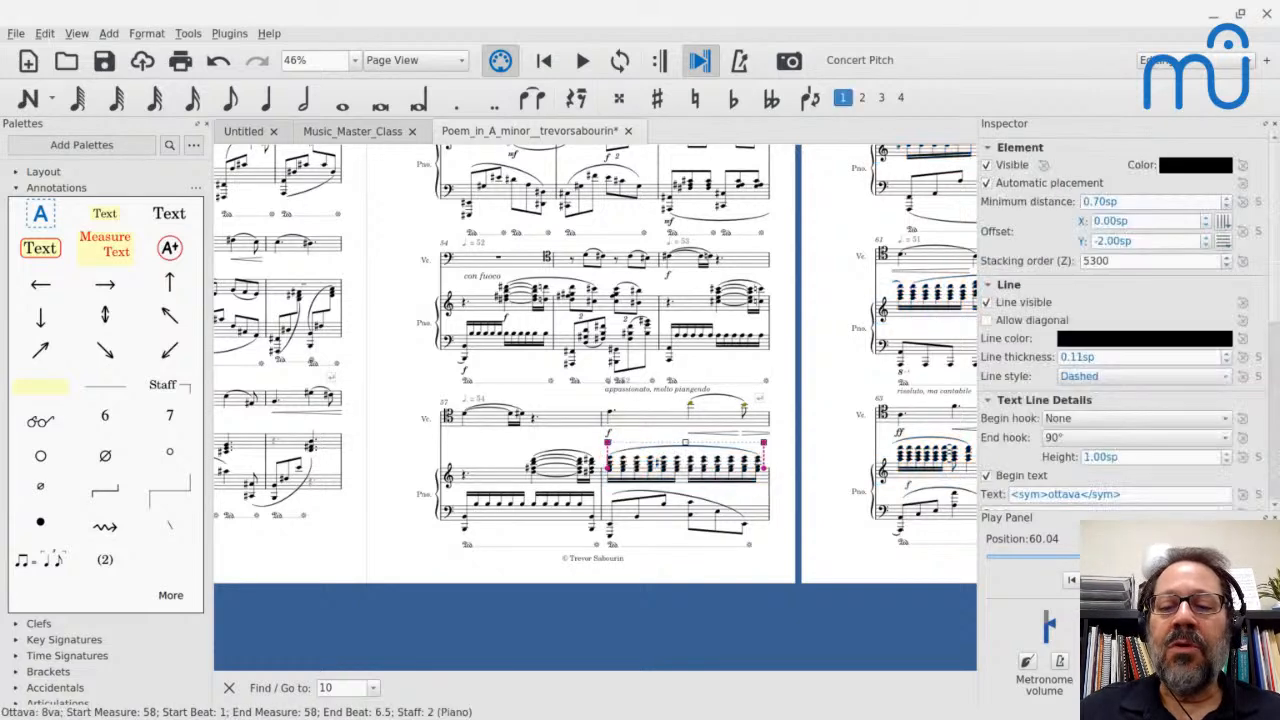
key("Delete")
Play back the edited passage from measure 57 into measure 60.
scroll(612, 446, "up", 4)
scroll(463, 496, "down", 2)
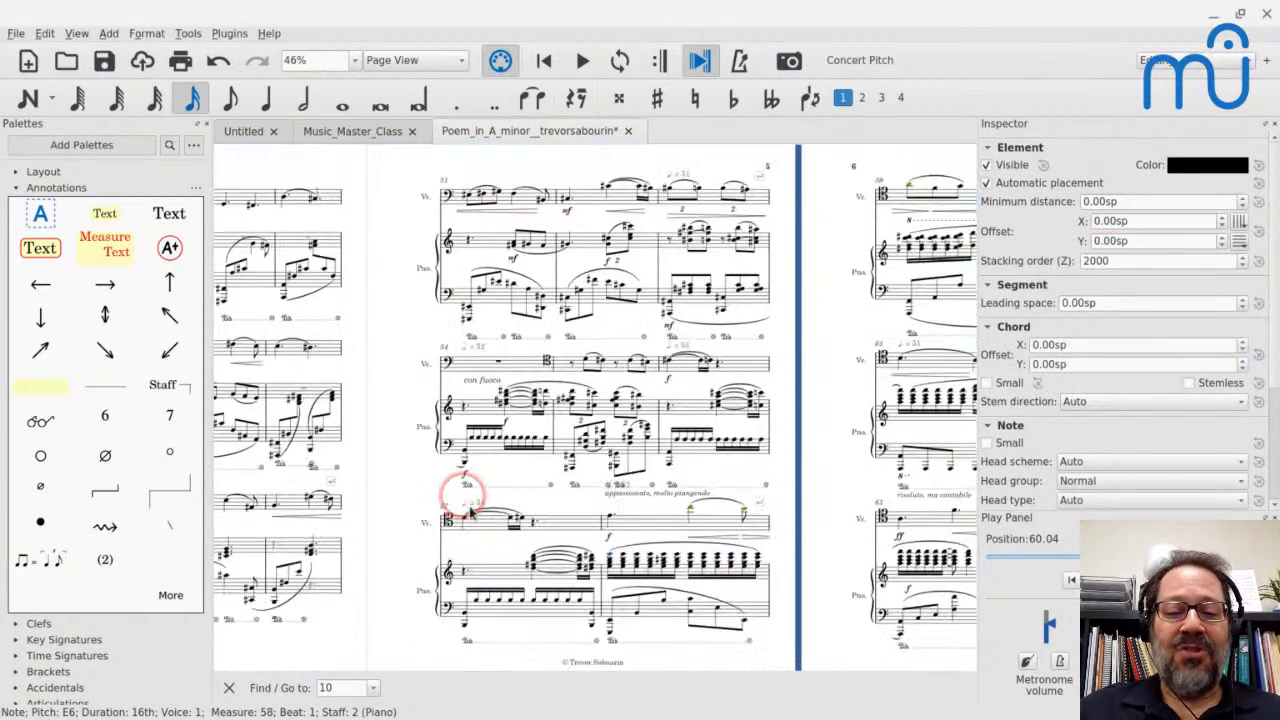
left_click(500, 563, "shift")
key("space")
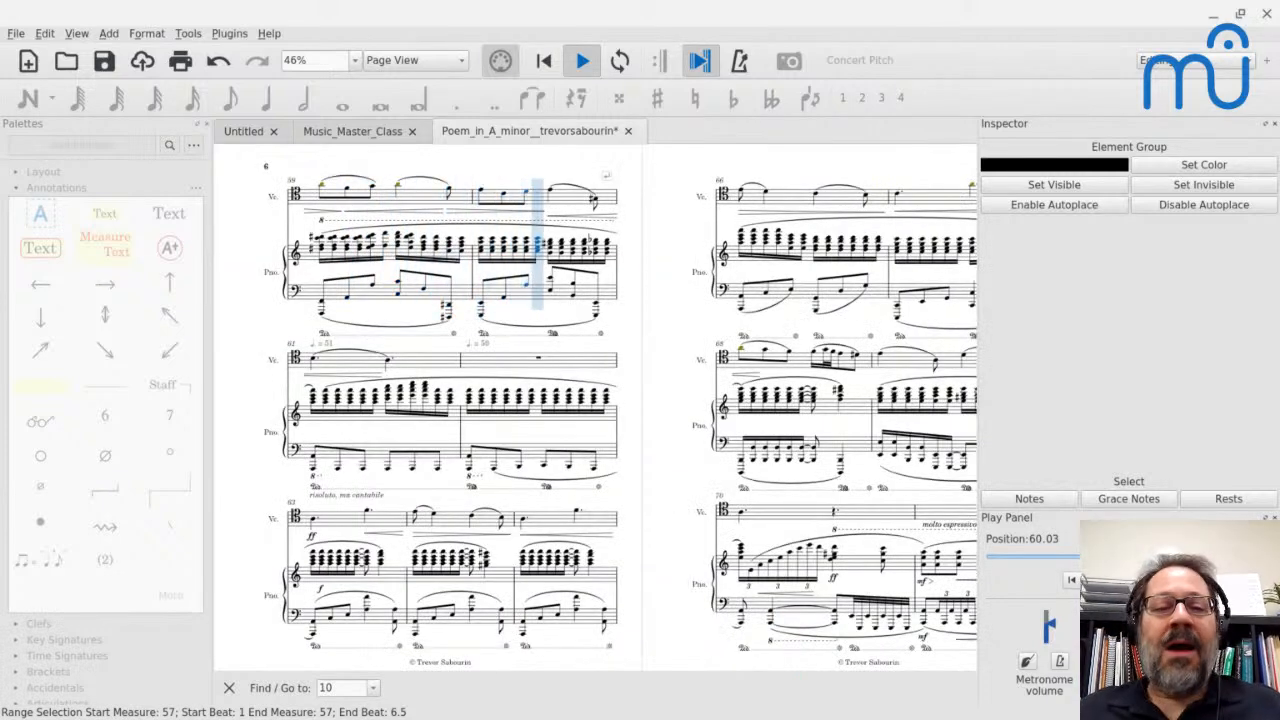
key("space")
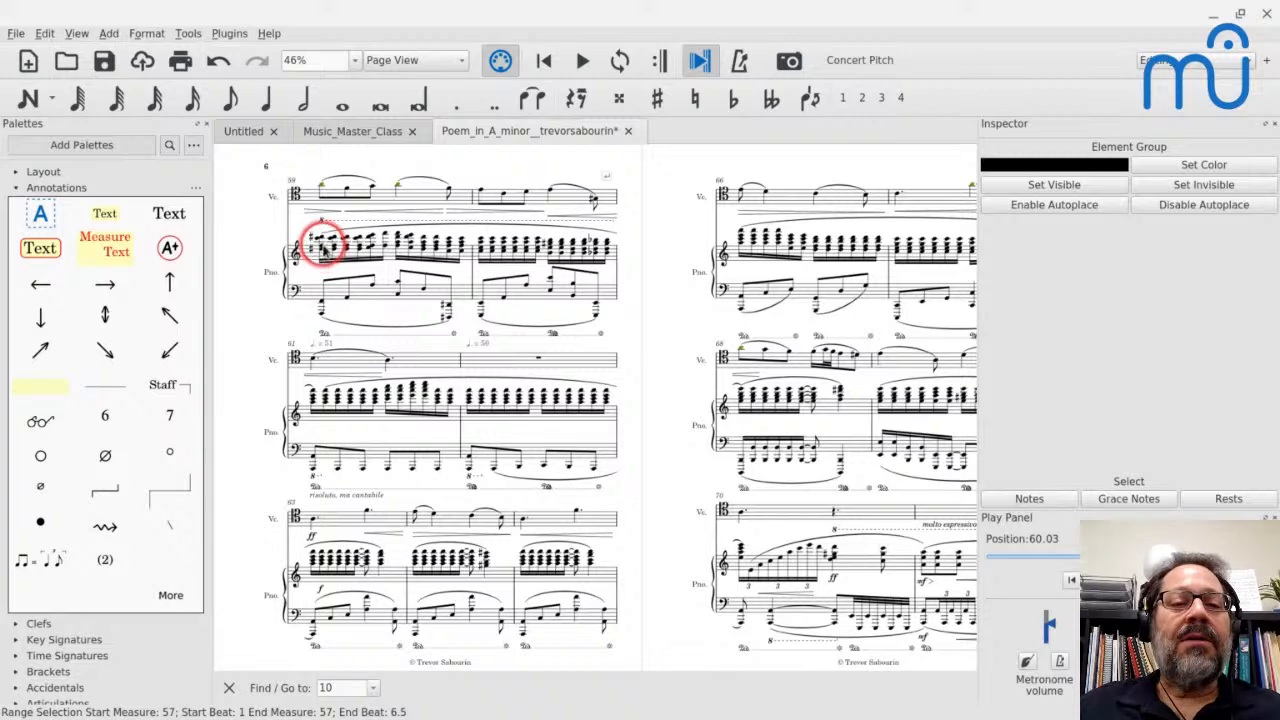
Delete the 8va line above the piano's right hand in measures 59–60 and play back from measure 59.
left_click(319, 221)
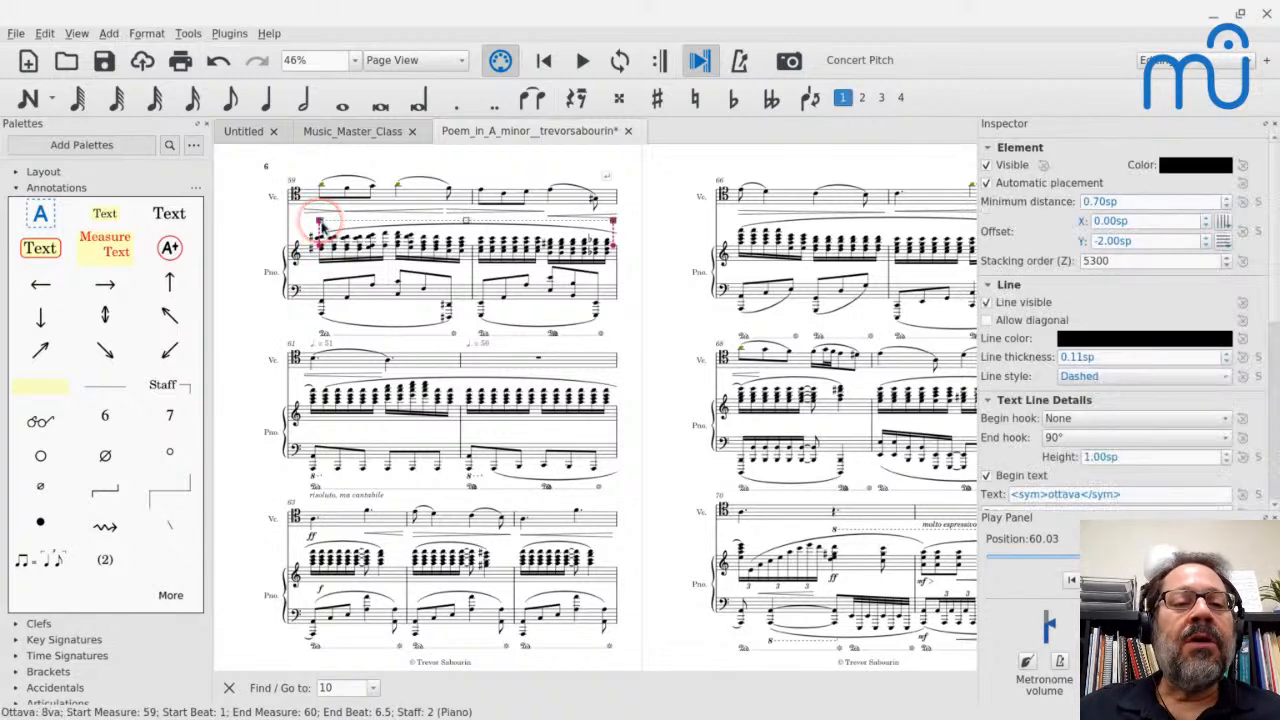
key("Delete")
left_click(308, 248)
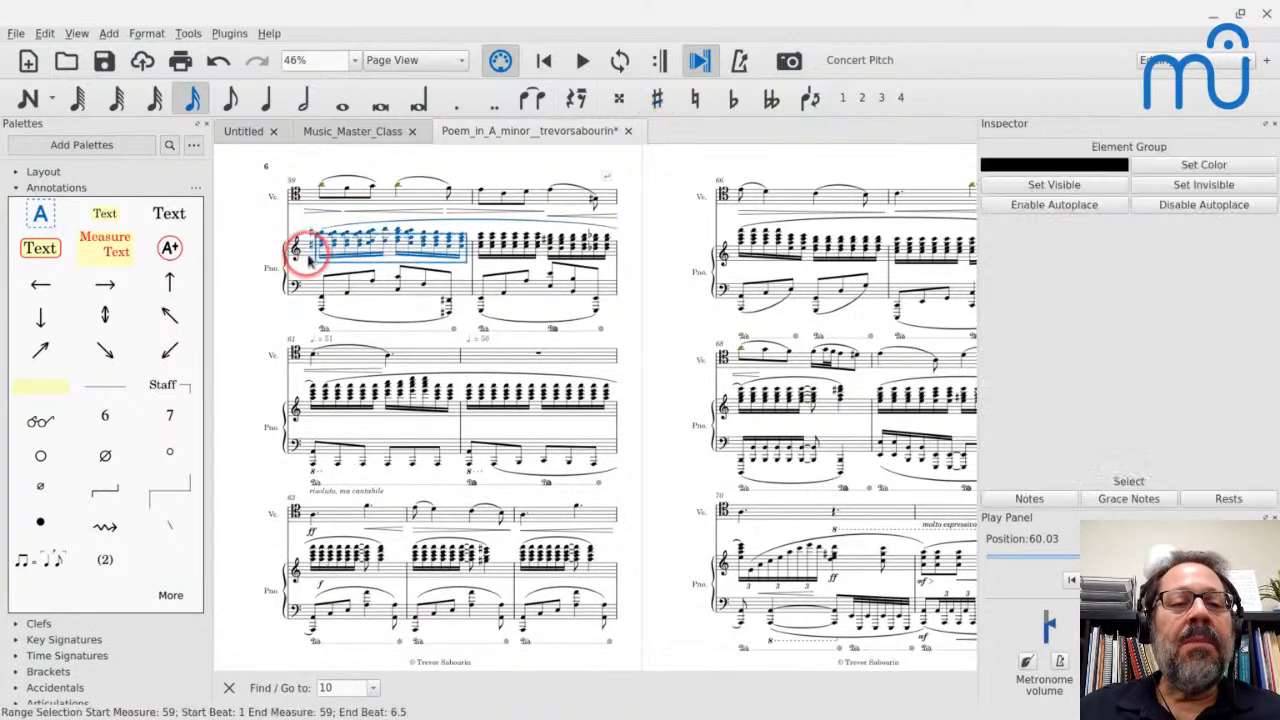
key("space")
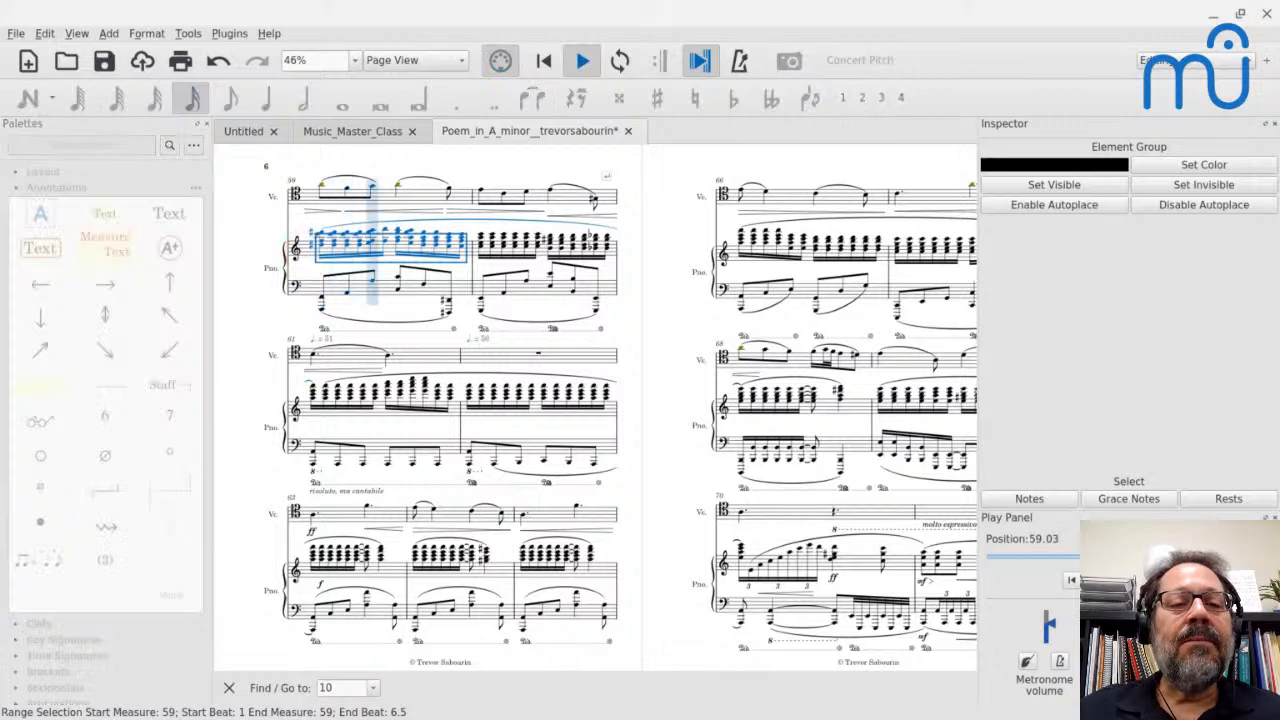
key("space")
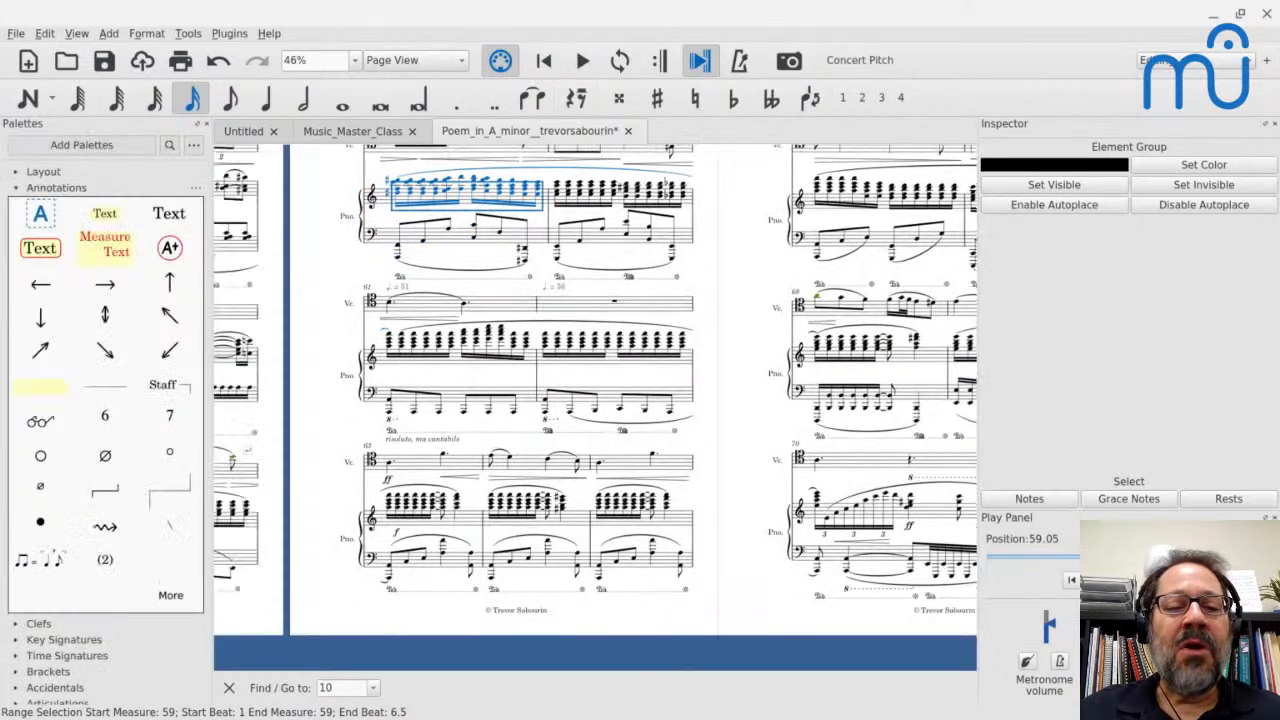
Play back measure 59 again, starting from the piano's left hand.
left_click(457, 240)
key("space")
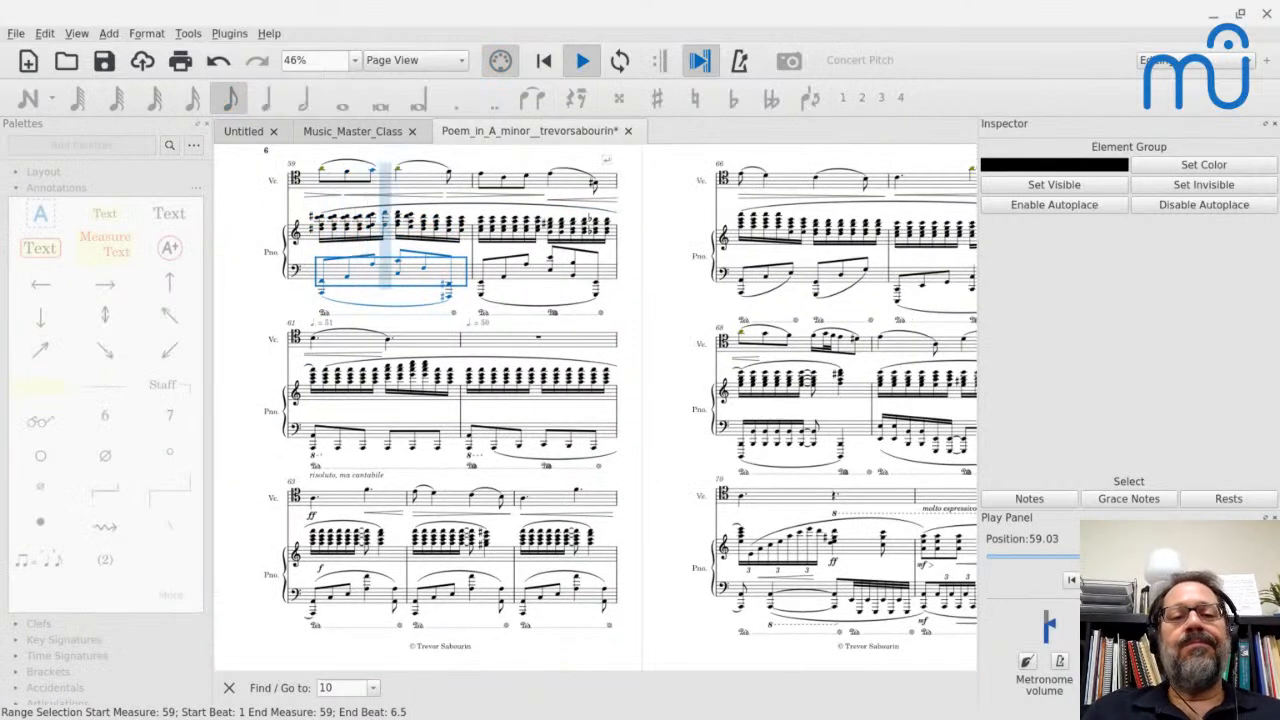
key("space")
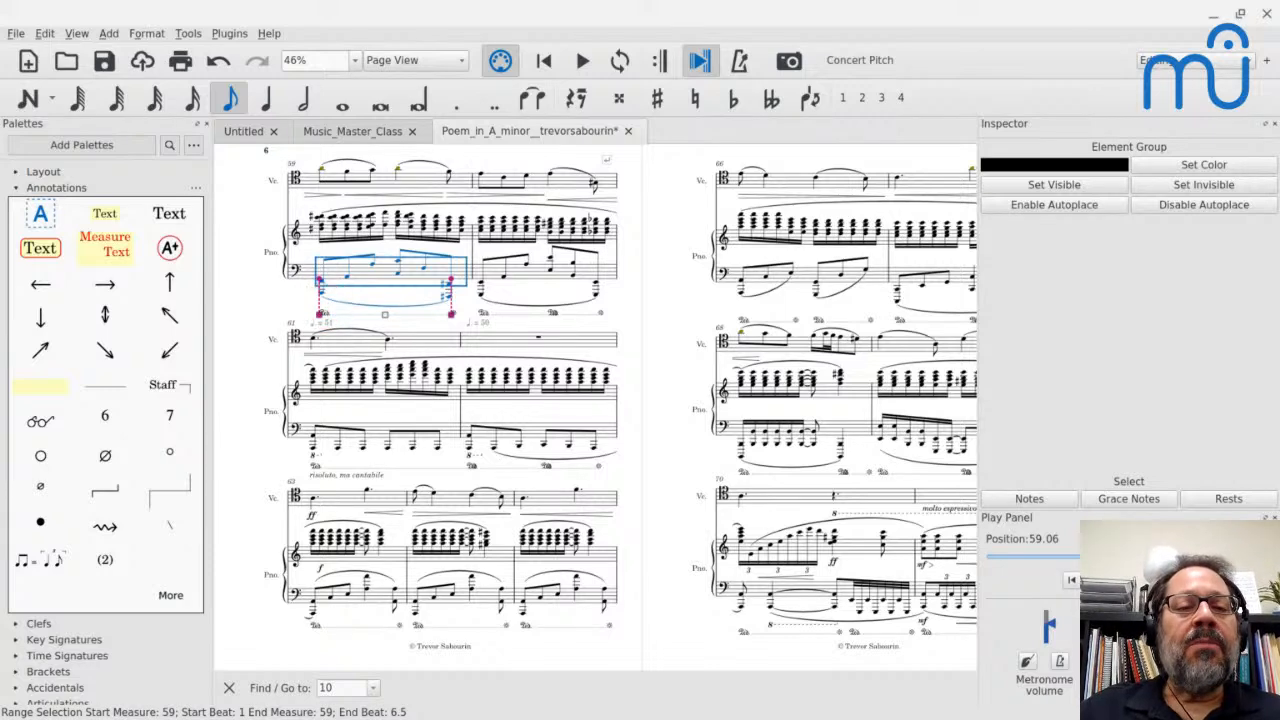
Delete the pedal marking at the start of measure 60 and play back from measure 59 into measure 60.
left_click(472, 300)
left_click(479, 292)
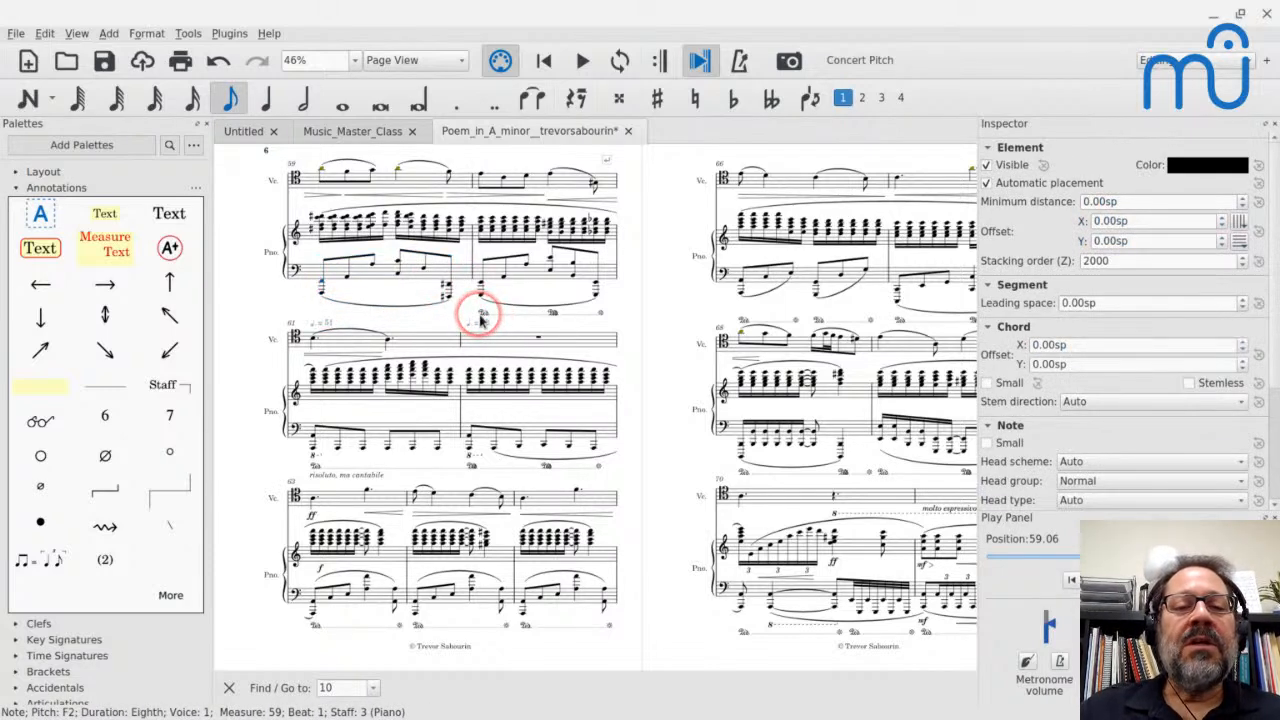
left_click(480, 313)
key("Delete")
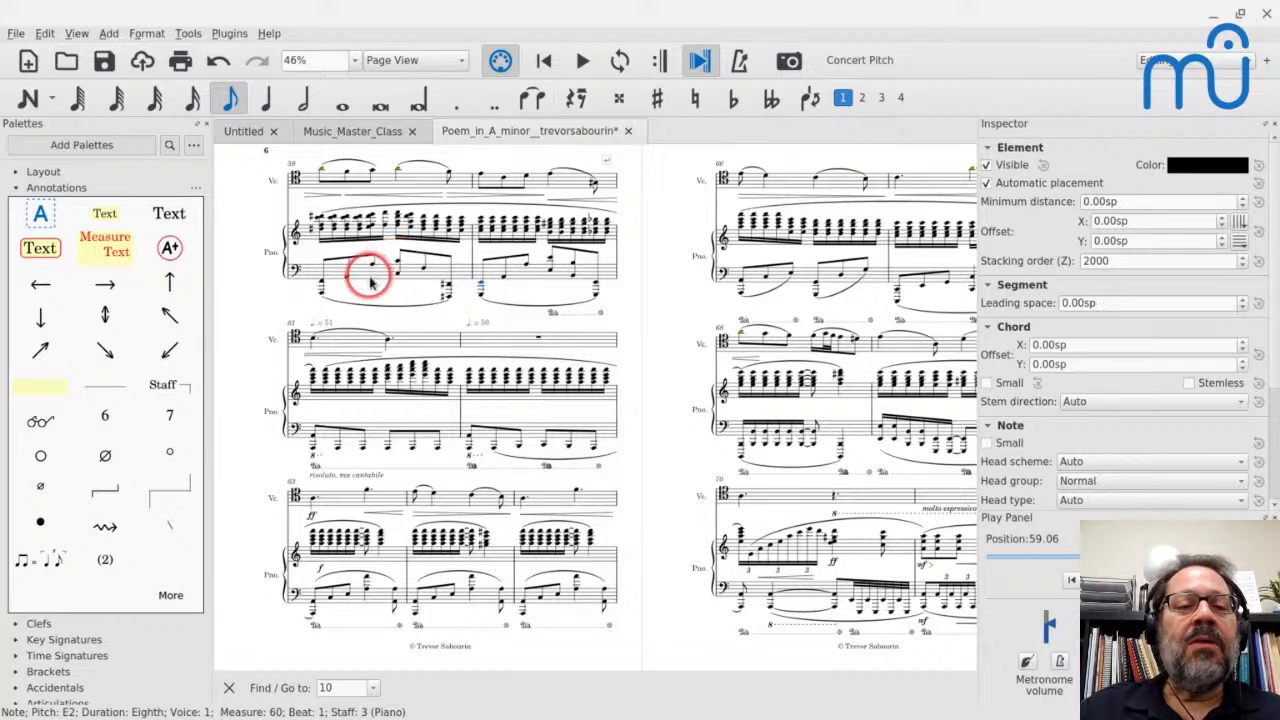
left_click(369, 277)
key("space")
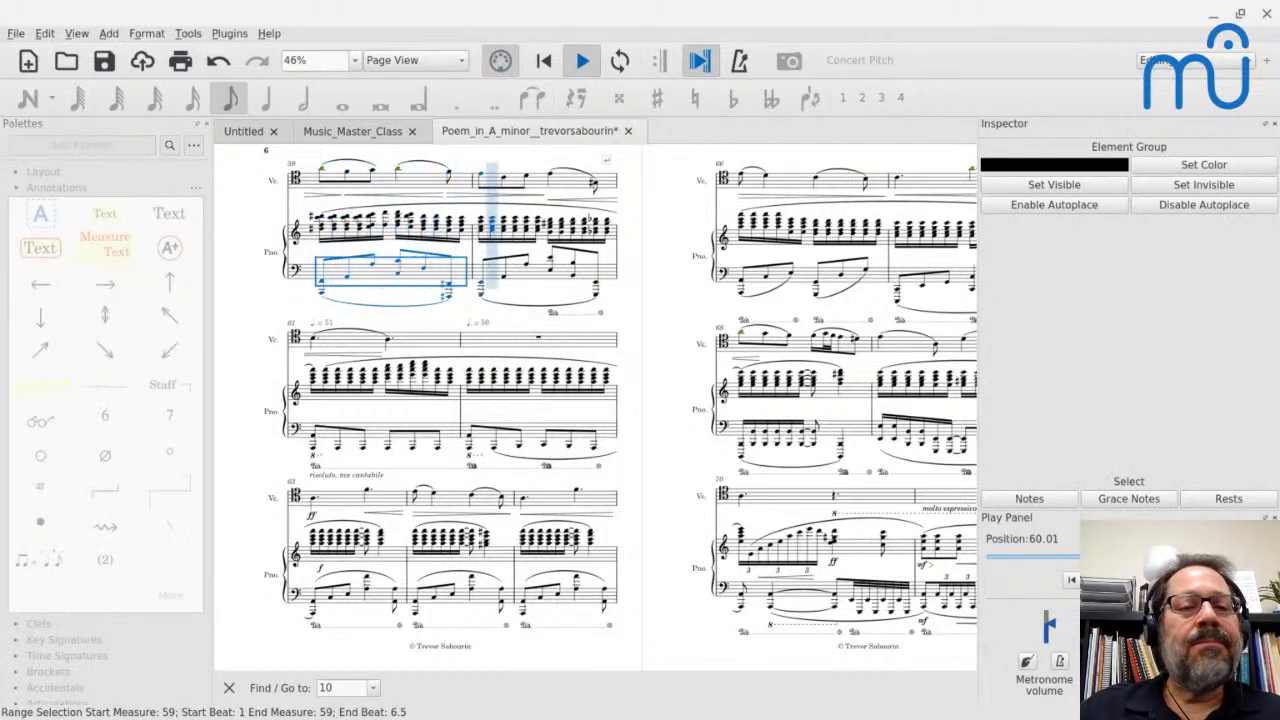
key("space")
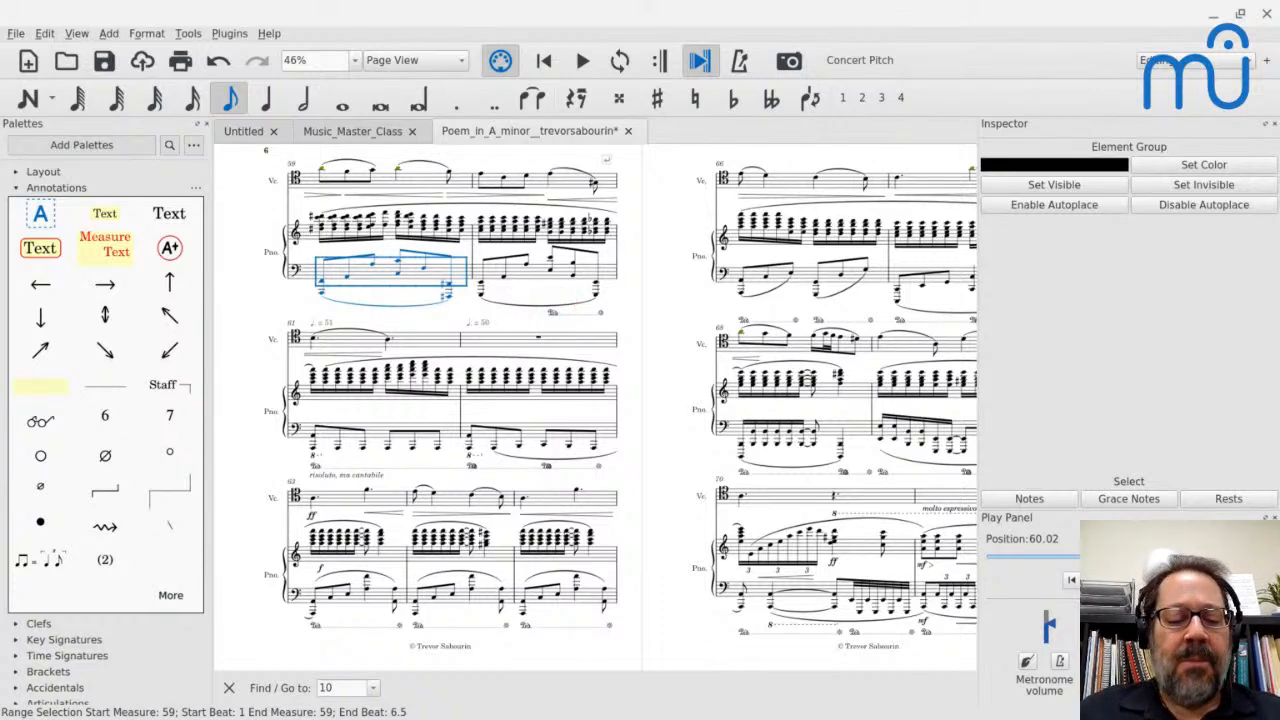
Undo all the experimental octave and pedal edits to restore the original score.
key("Escape")
key("ctrl+z")
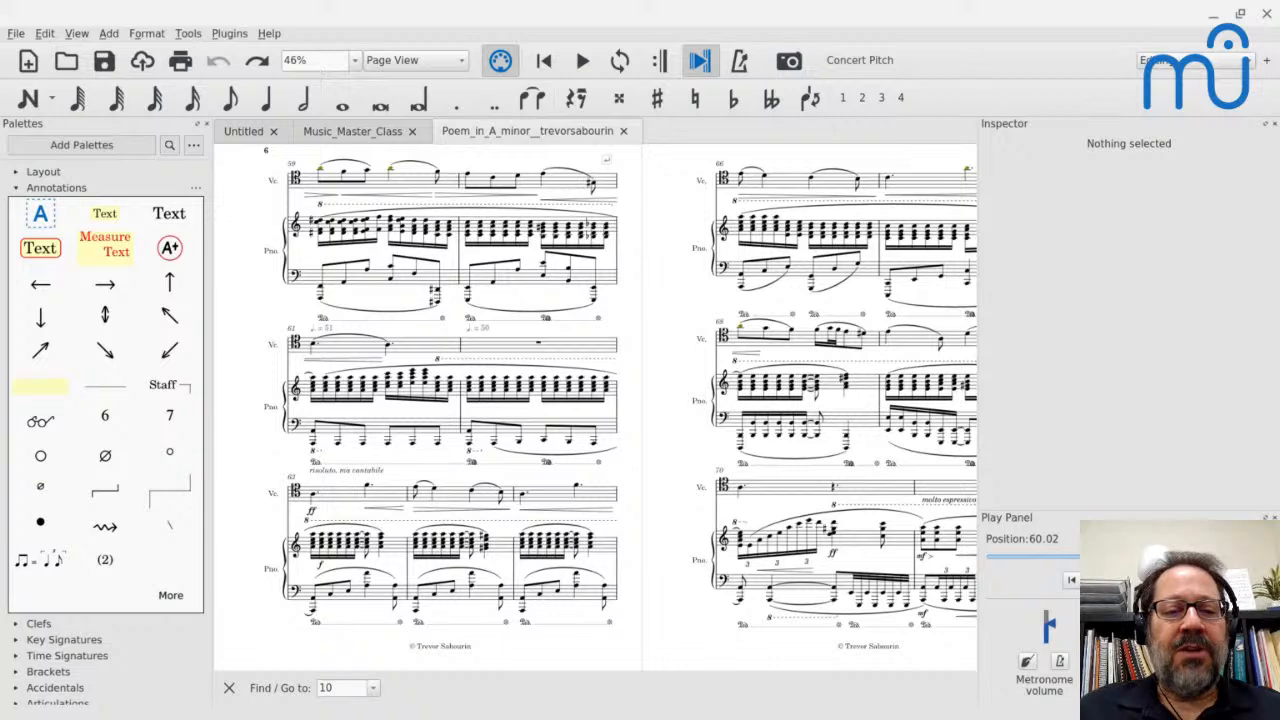
Examine the piano's right-hand chord writing and 8va lines from measure 58 through measure 70.
scroll(474, 356, "down", 4)
scroll(474, 356, "left", 6)
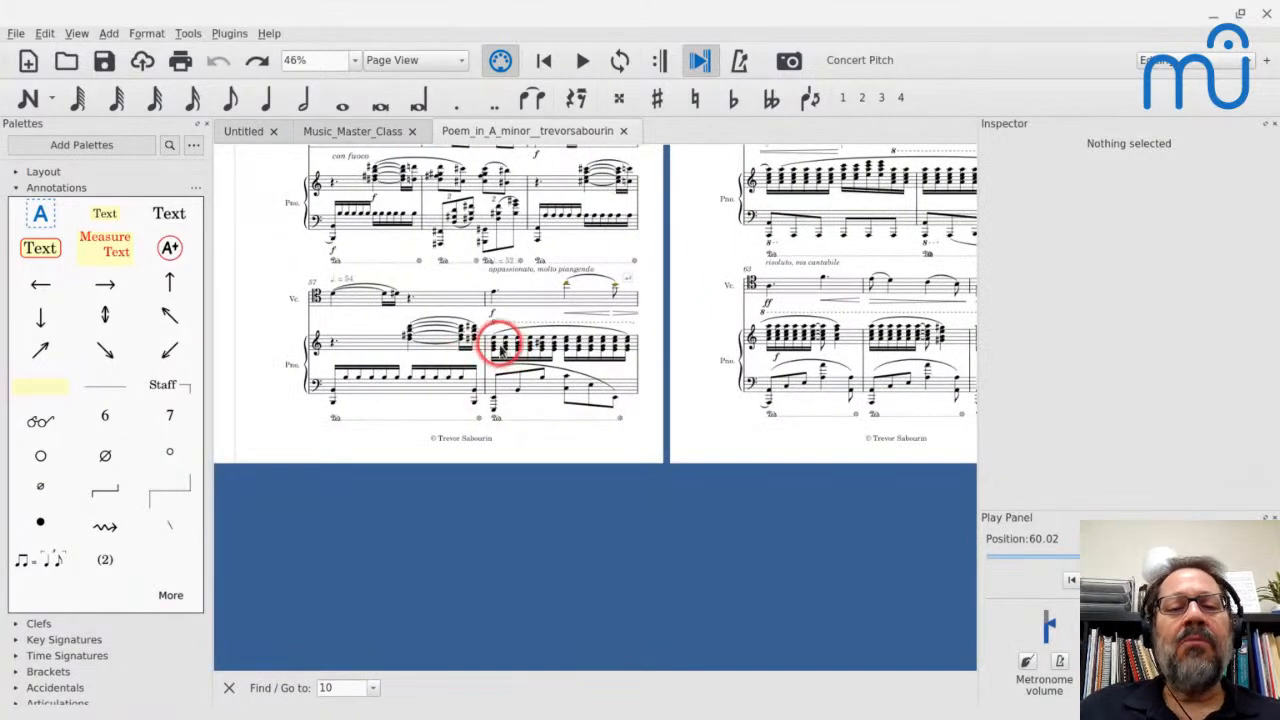
left_click(495, 343)
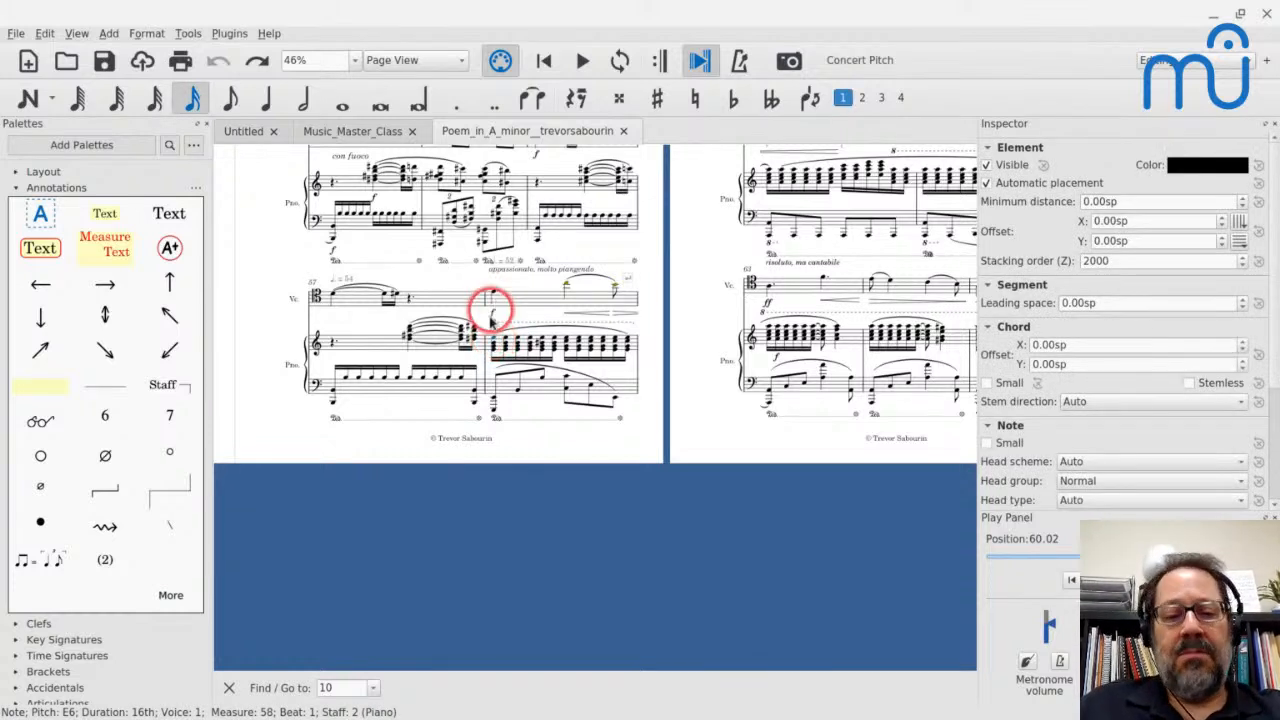
scroll(488, 315, "up", 1)
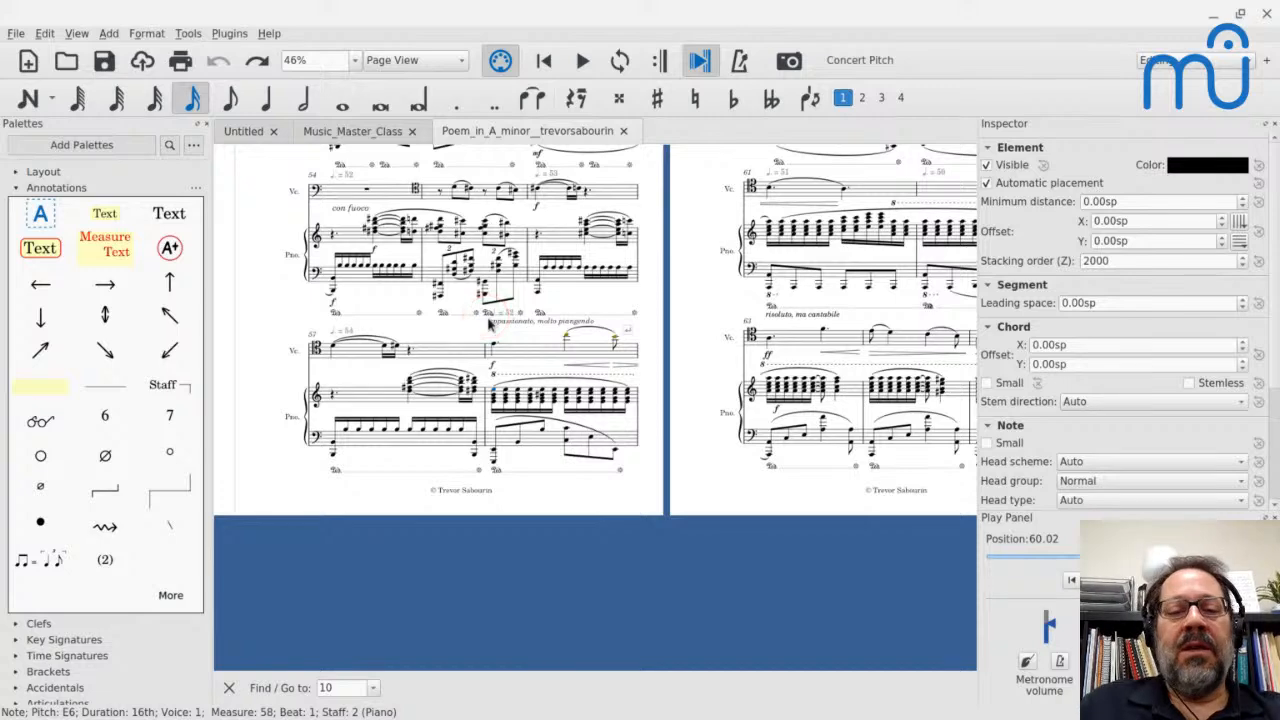
scroll(488, 320, "up", 1)
scroll(488, 320, "right", 5)
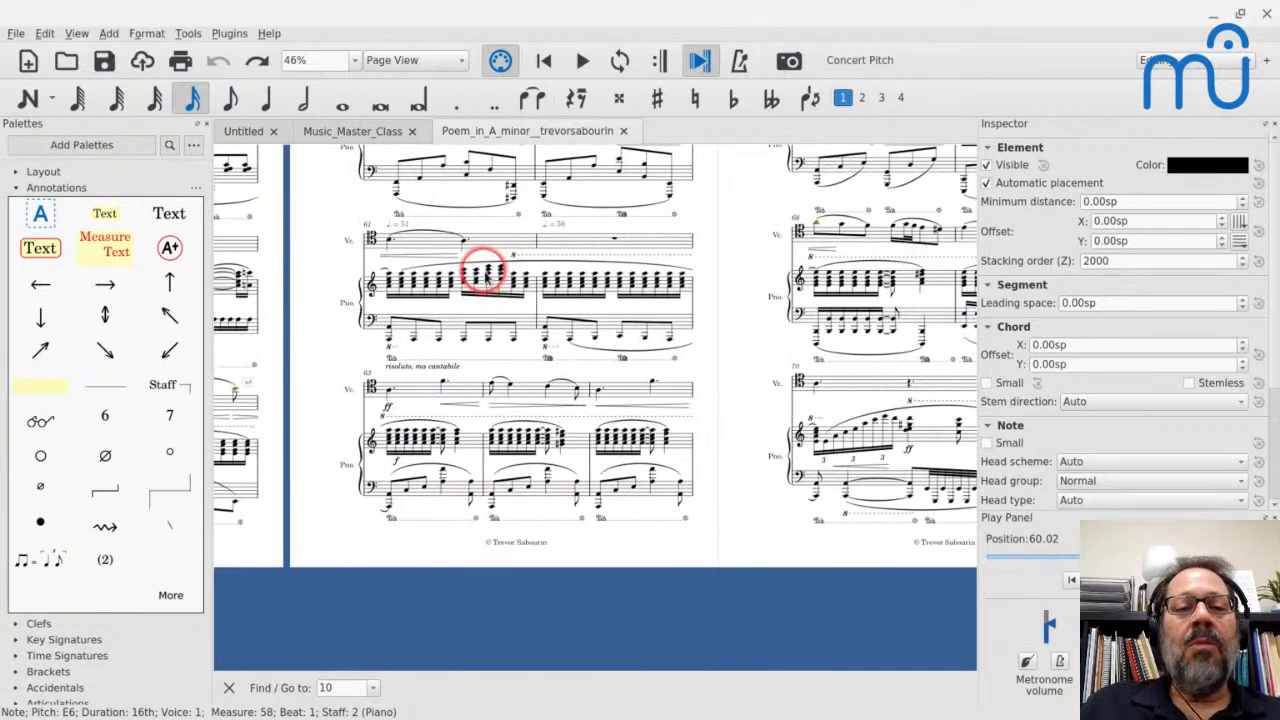
scroll(485, 278, "up", 3)
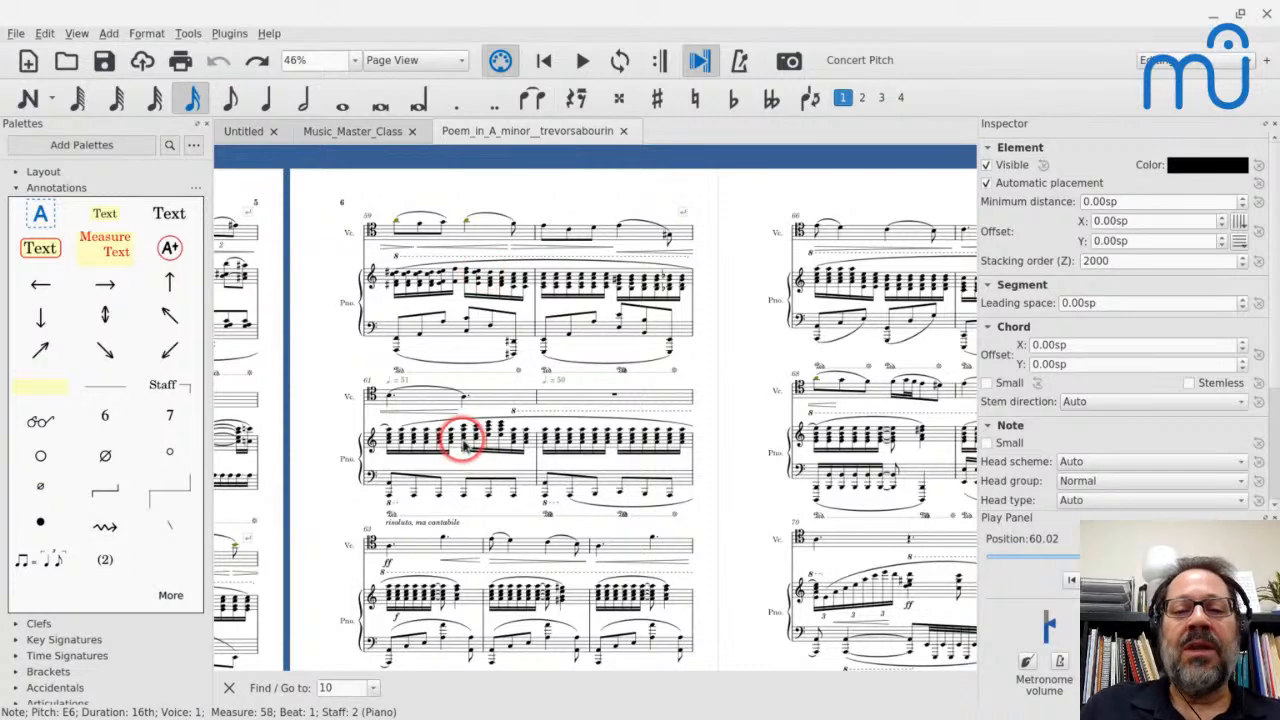
scroll(463, 447, "down", 2)
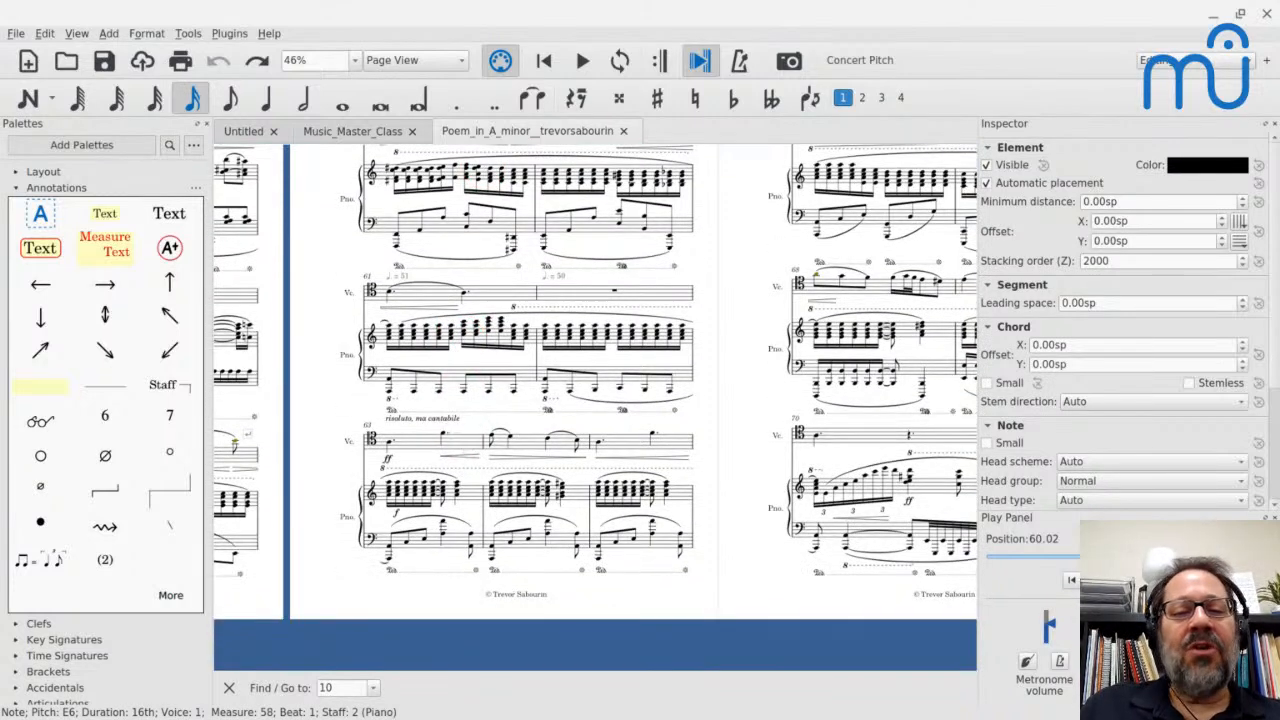
scroll(595, 408, "down", 9)
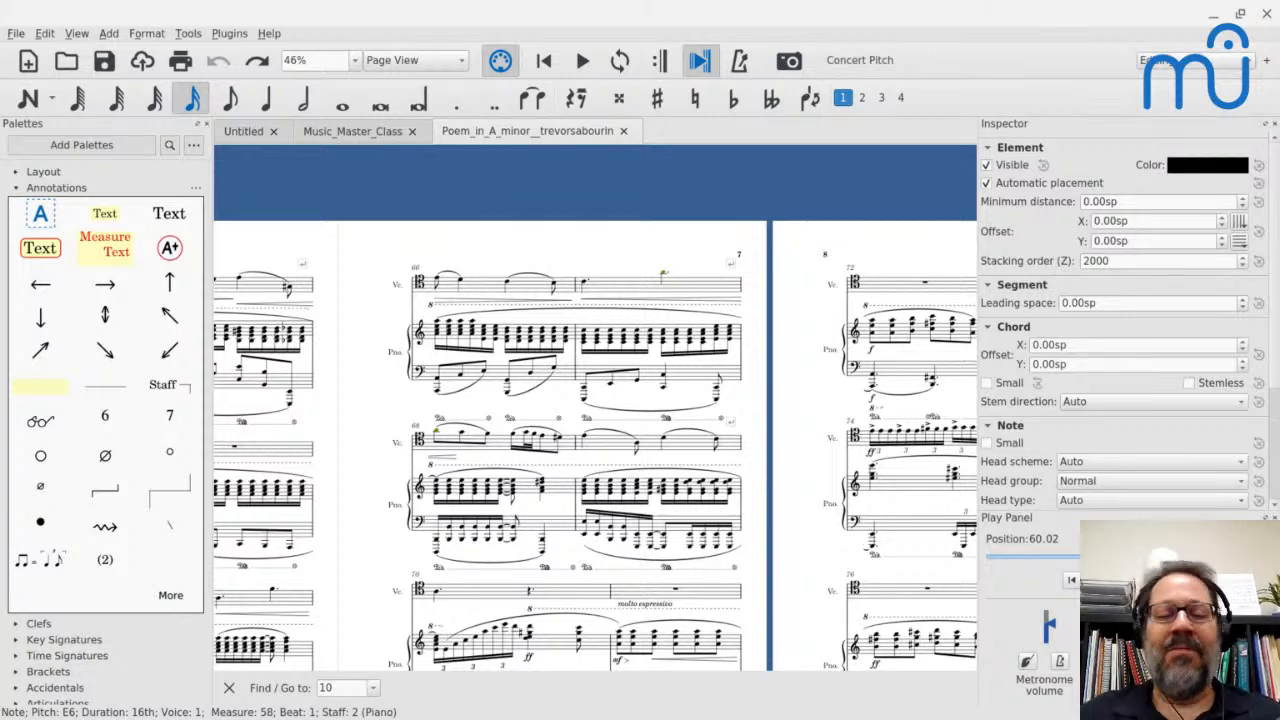
Review the score backwards from page 7 to the opening page, comparing how the piano accompanies the cello.
scroll(595, 408, "left", 6)
scroll(595, 408, "down", 2)
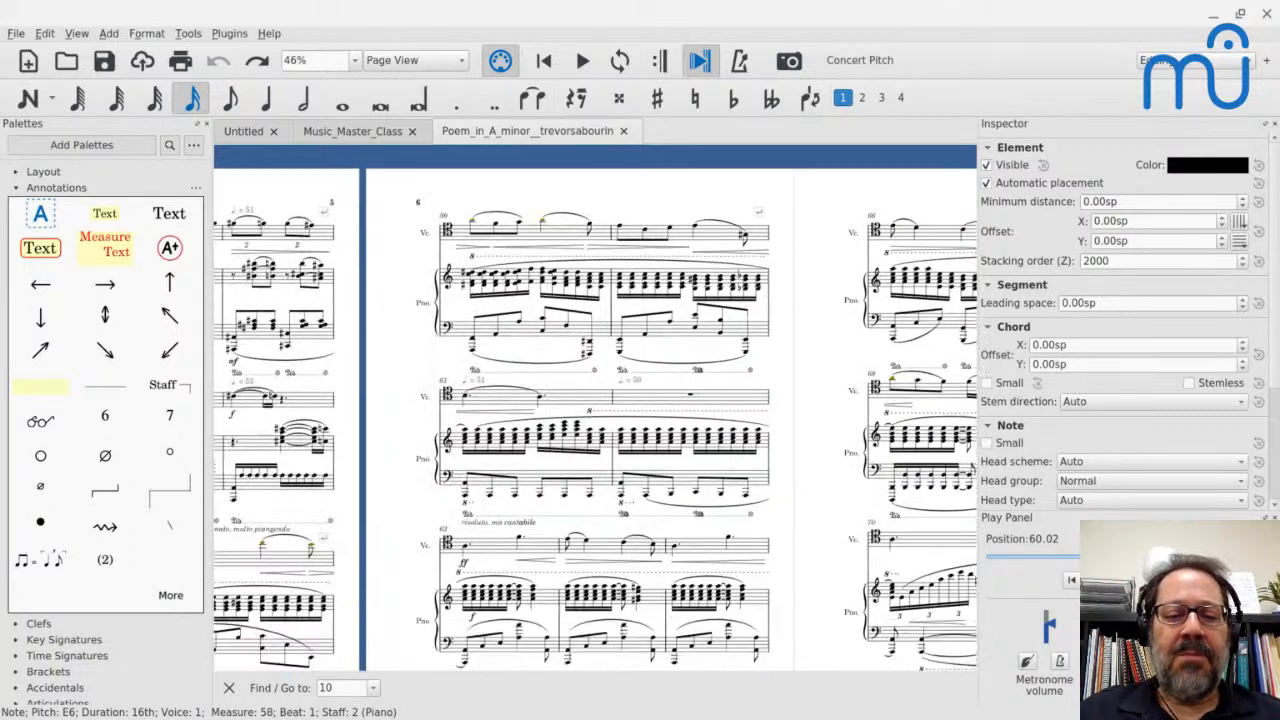
scroll(595, 408, "left", 6)
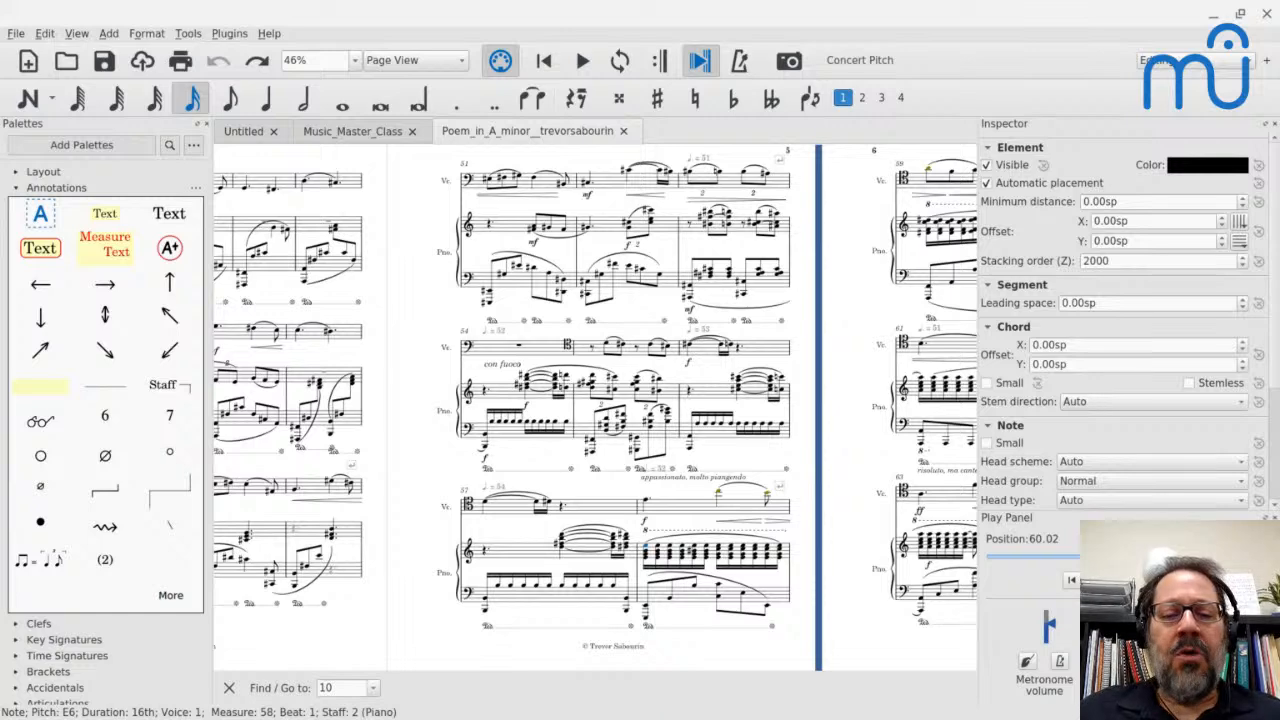
scroll(595, 408, "down", 2)
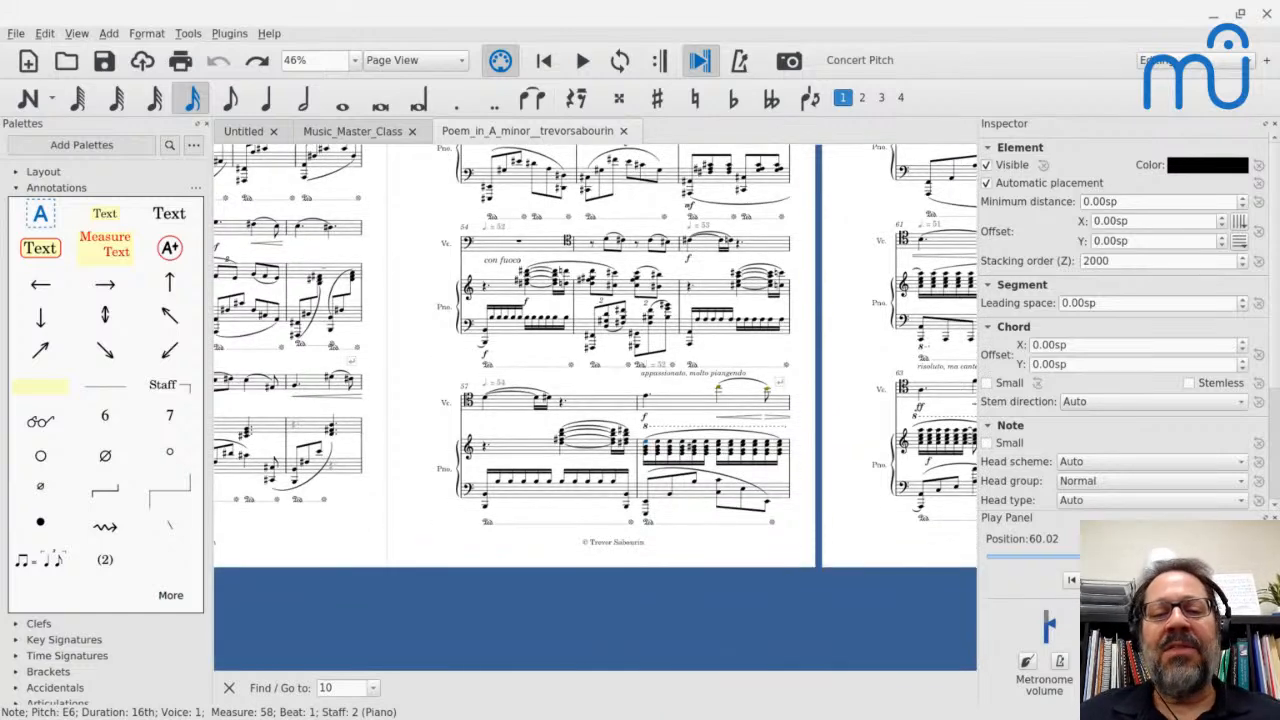
scroll(595, 408, "left", 6)
scroll(595, 408, "up", 1)
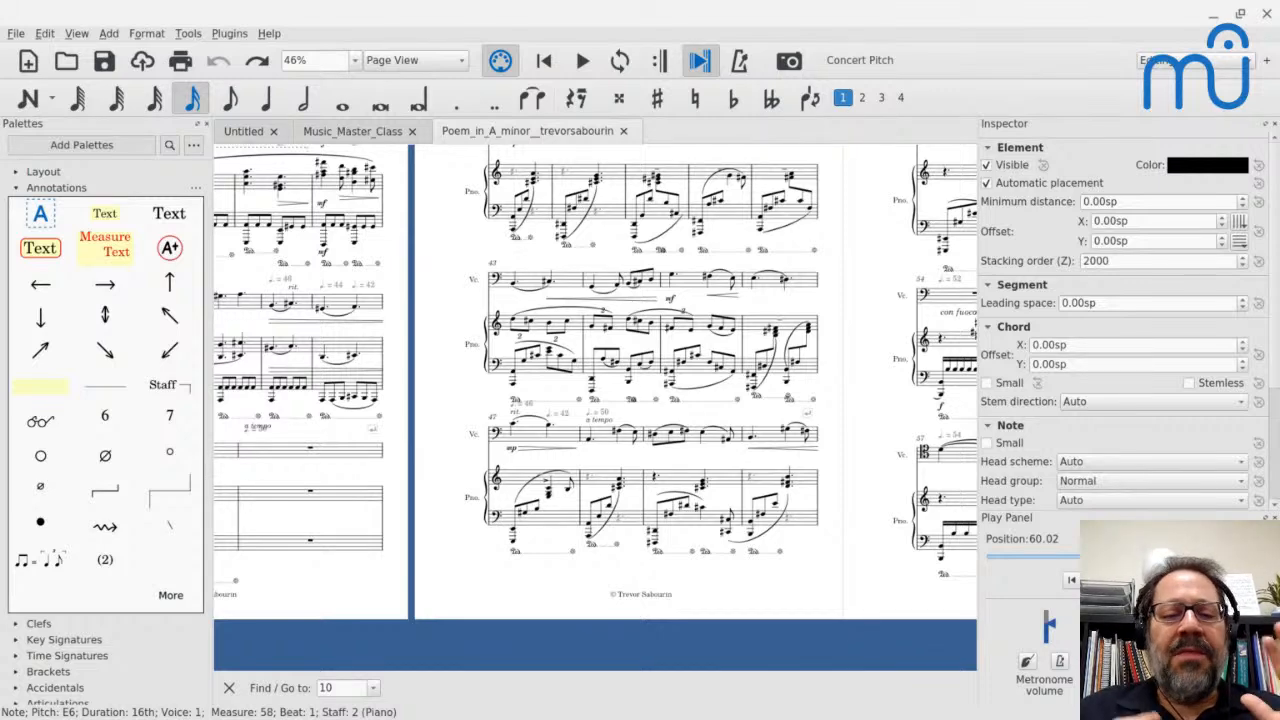
scroll(595, 408, "left", 14)
scroll(595, 408, "up", 6)
scroll(595, 408, "down", 1)
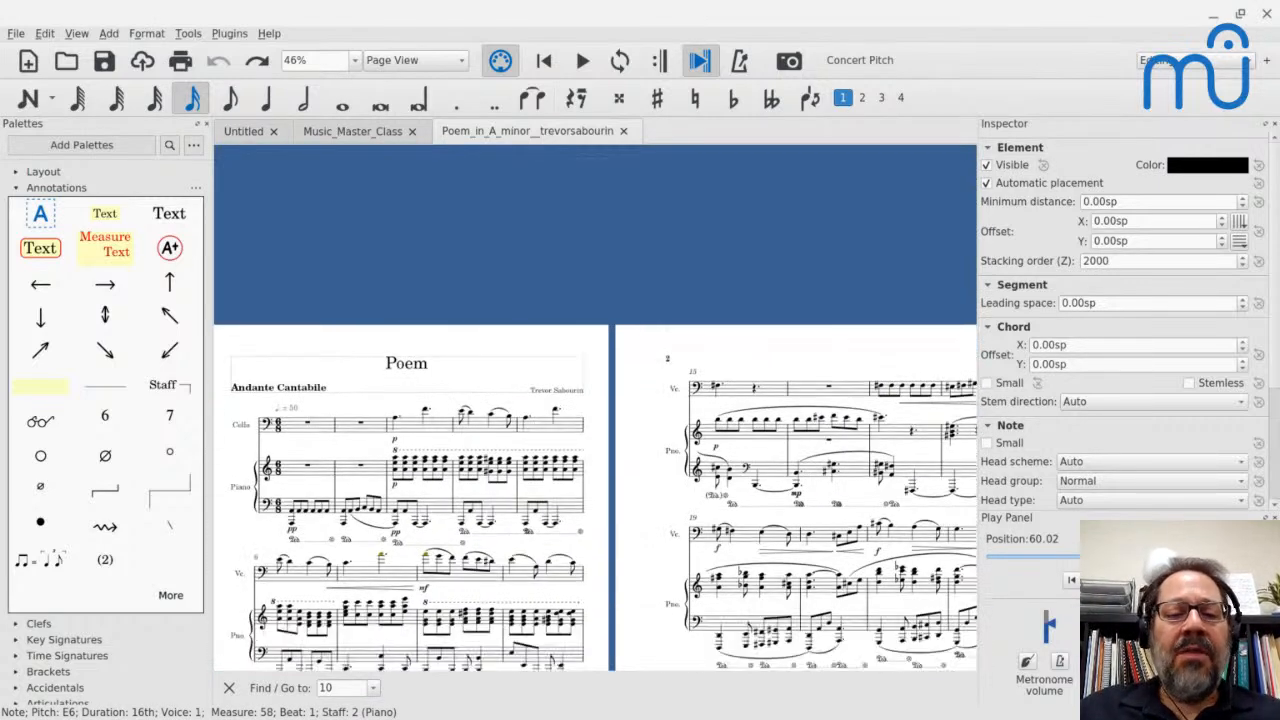
scroll(595, 408, "left", 1)
scroll(595, 408, "down", 1)
scroll(595, 408, "down", 3)
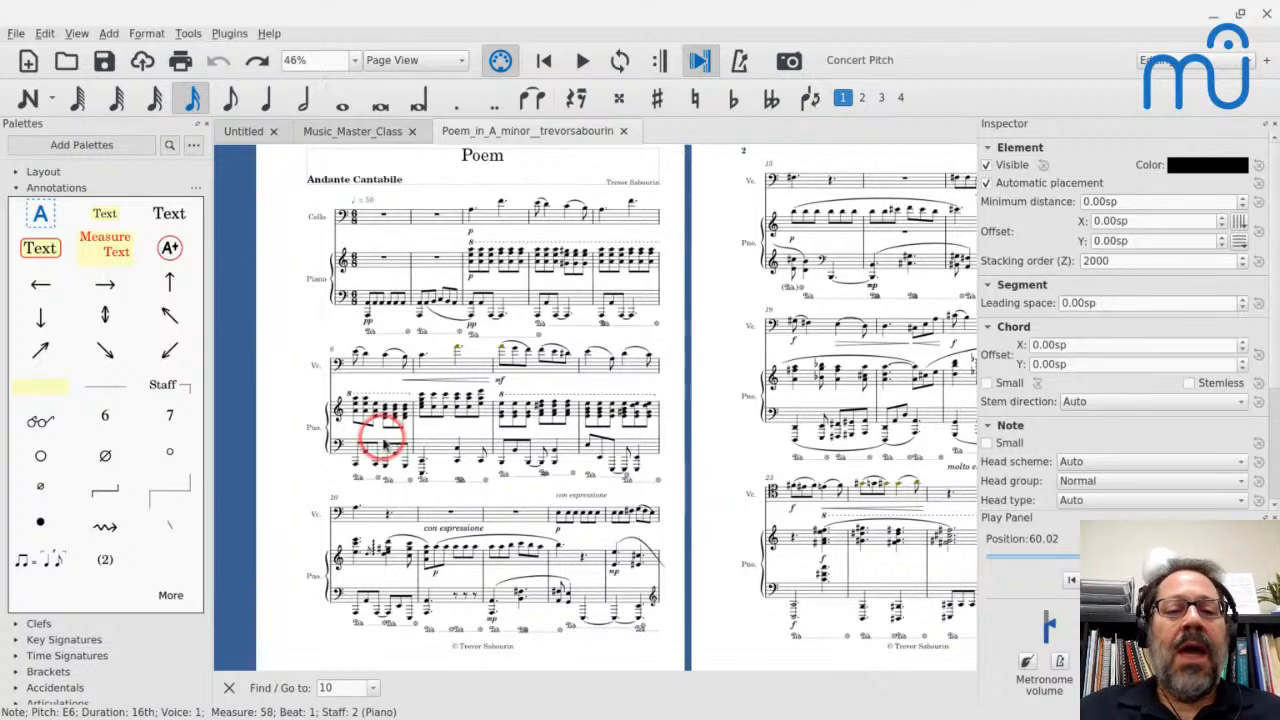
Select the cello's dotted quarter at the start of measure 7 and inspect it against the piano chords.
scroll(378, 432, "up", 8)
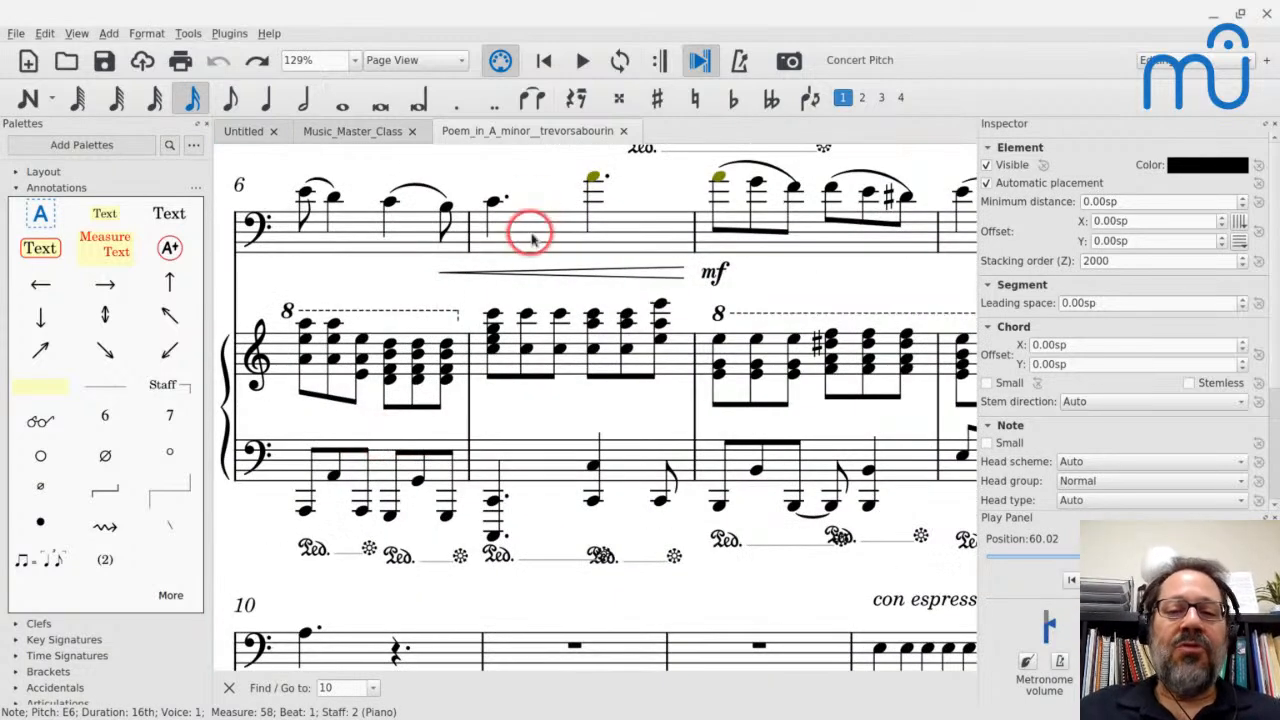
scroll(528, 234, "up", 2)
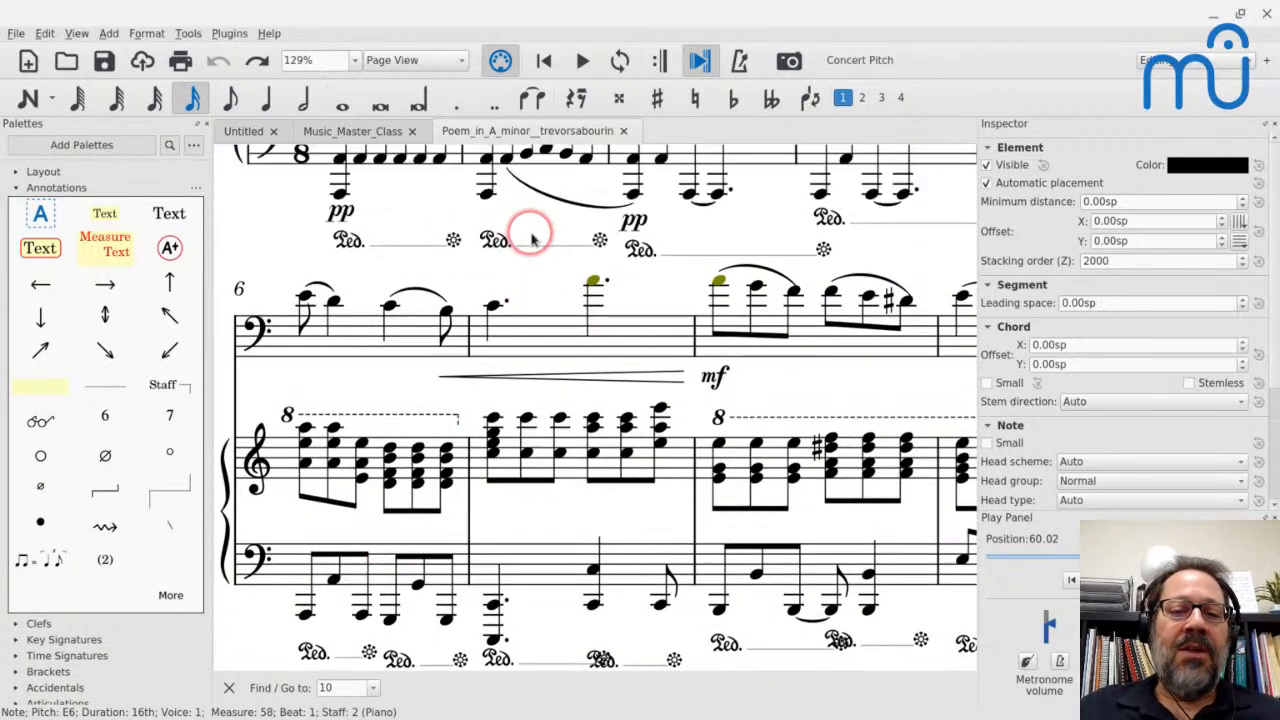
left_click(493, 304)
left_click(493, 304)
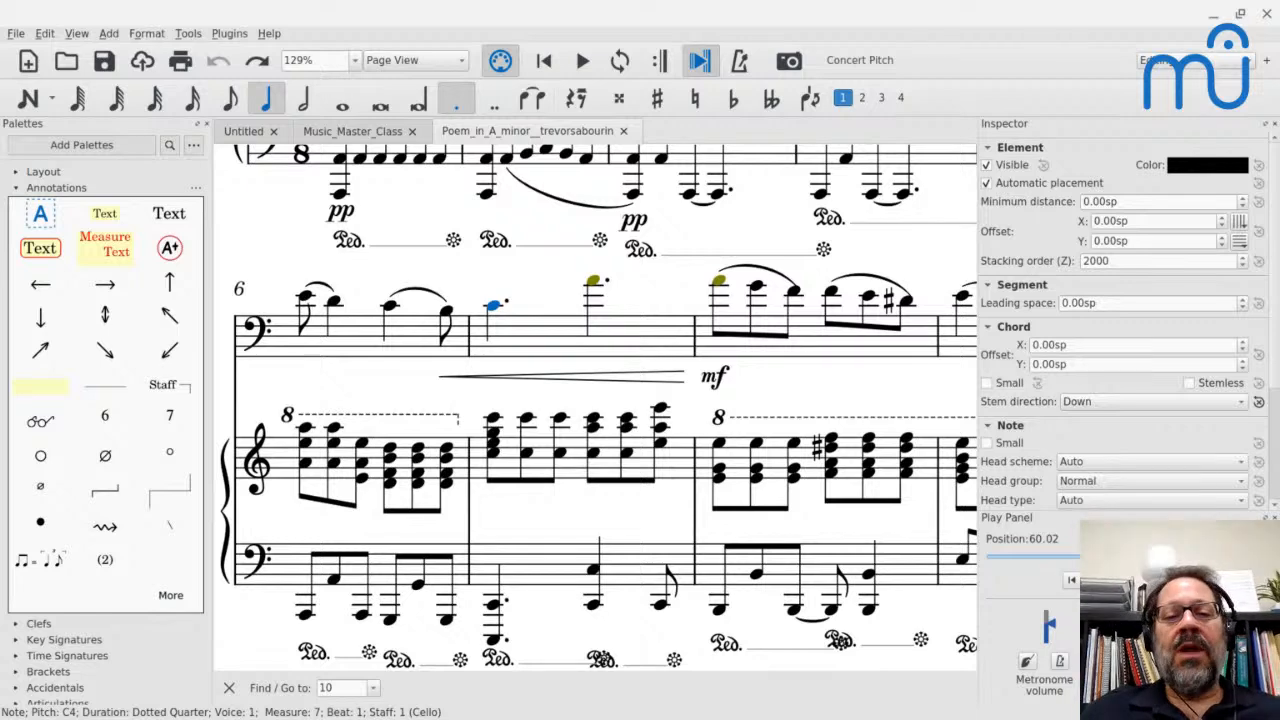
scroll(638, 292, "down", 1)
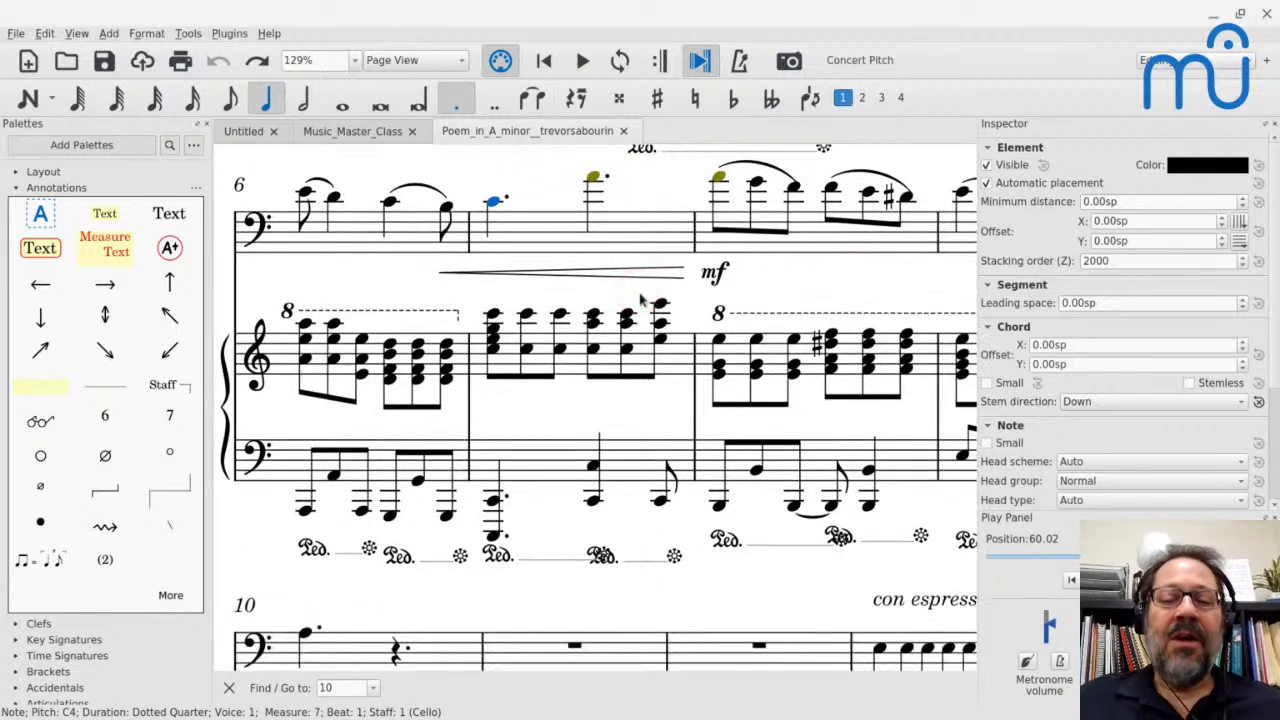
scroll(640, 298, "down", 3)
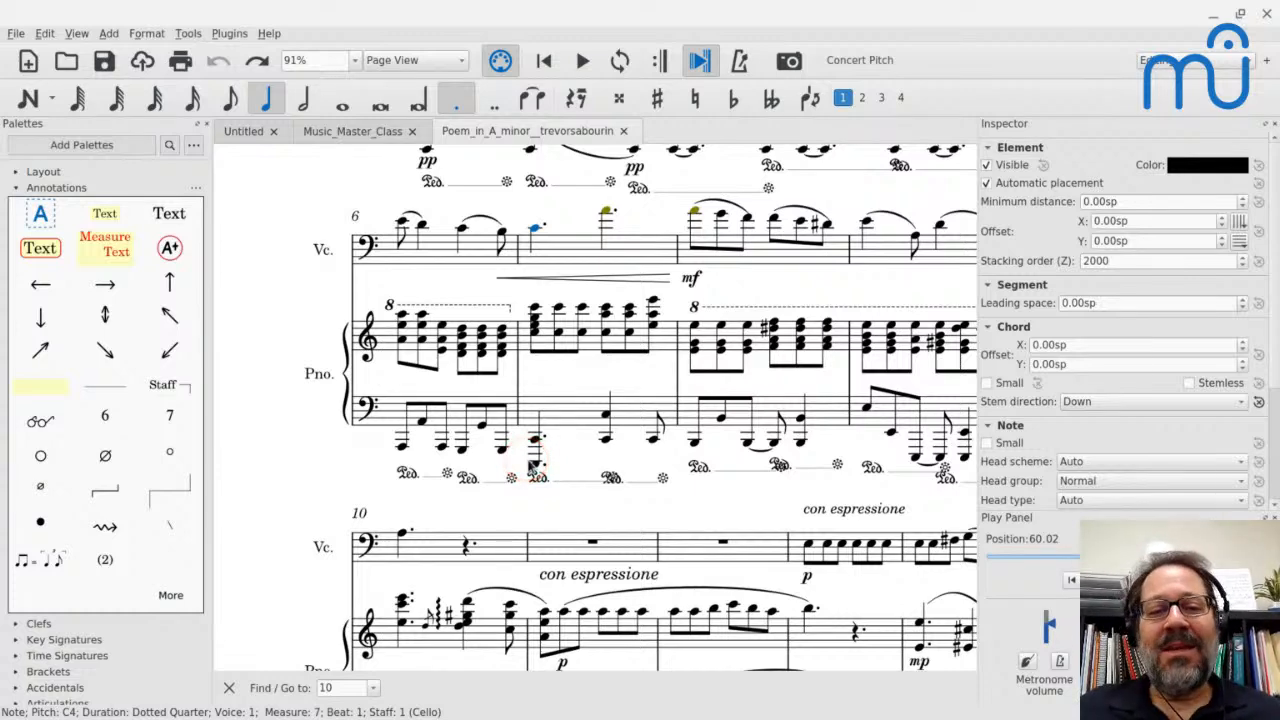
Look through the score from measure 6 on the first page onward to measures 66–69 on page 7.
scroll(574, 523, "down", 1)
scroll(574, 523, "right", 2)
scroll(574, 523, "right", 10)
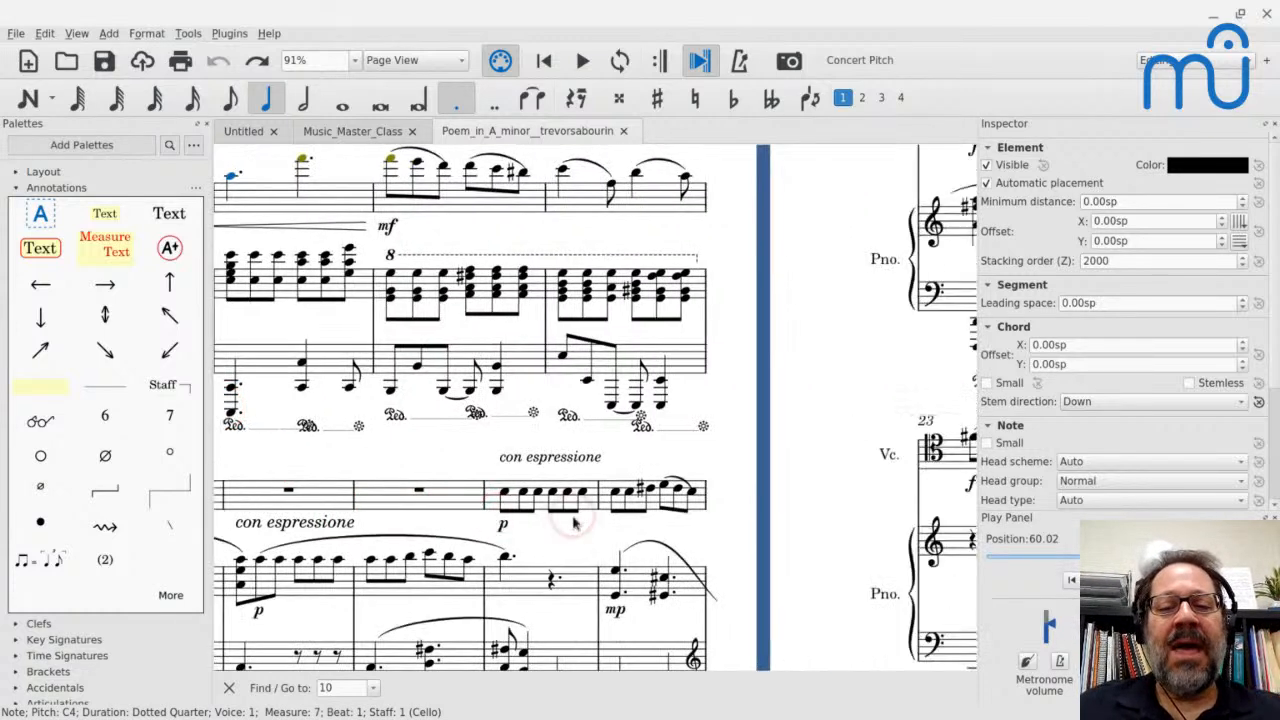
scroll(574, 523, "right", 10)
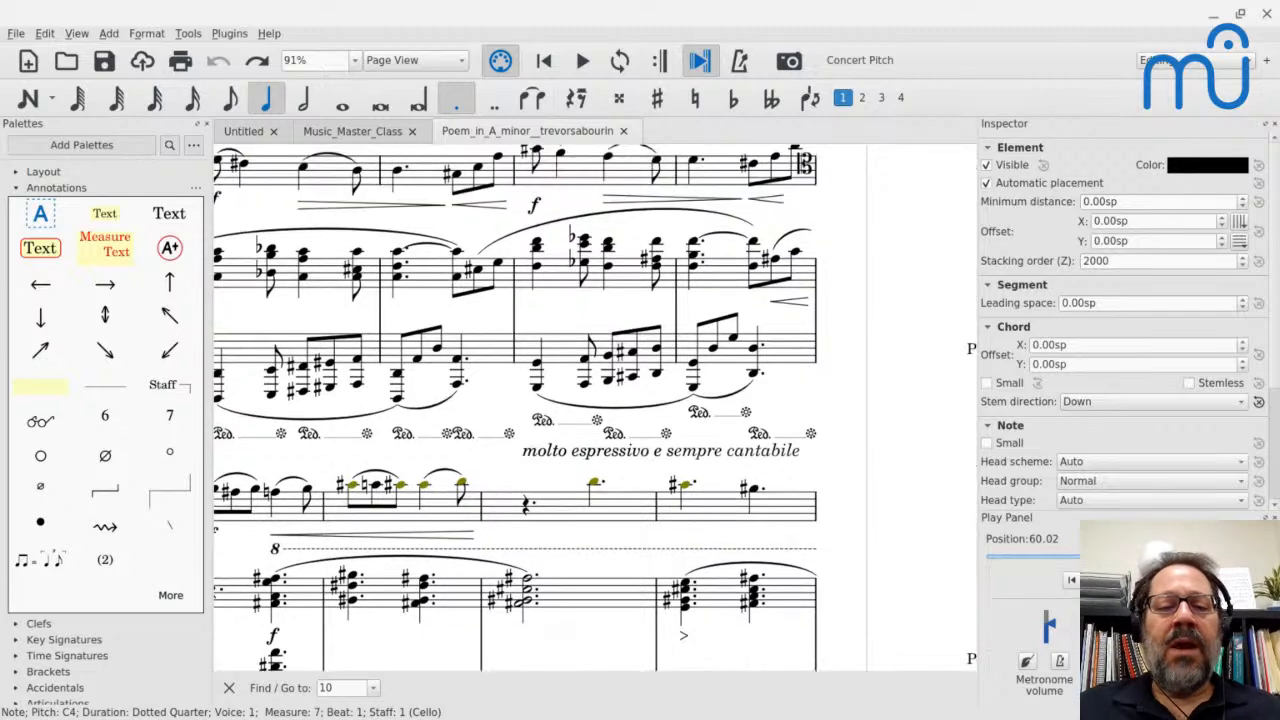
scroll(574, 523, "down", 5)
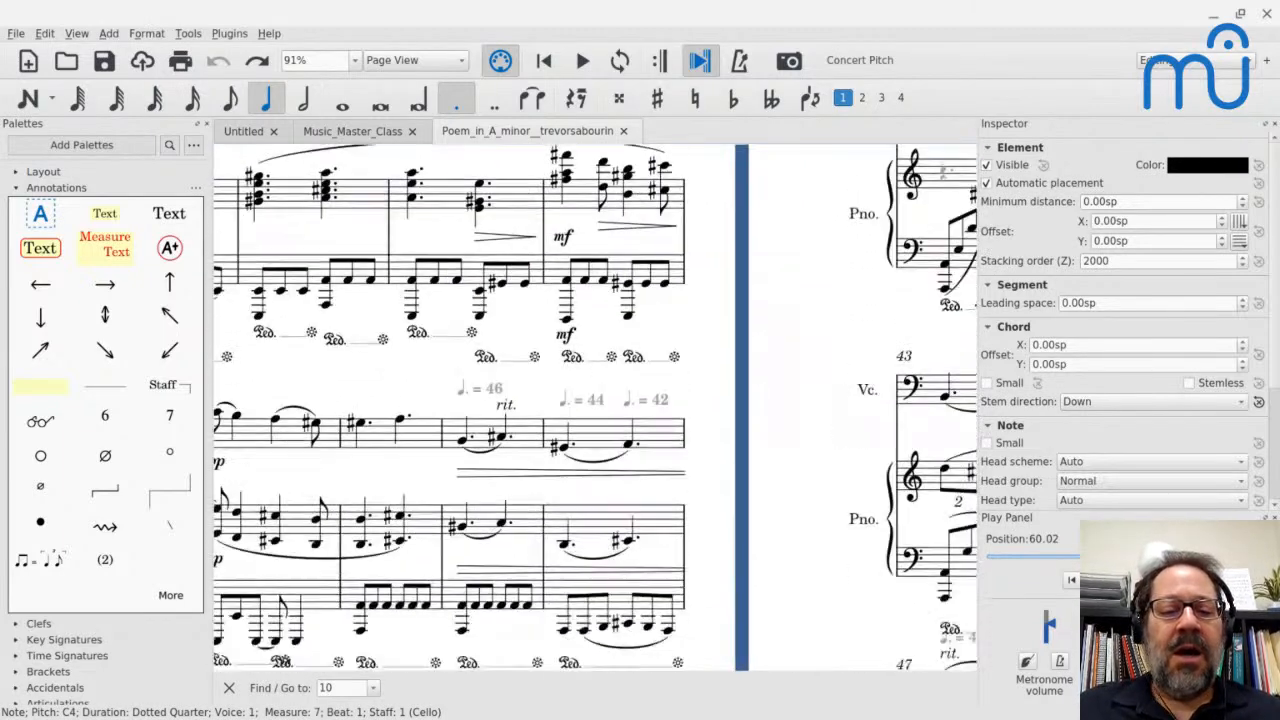
scroll(573, 522, "down", 11)
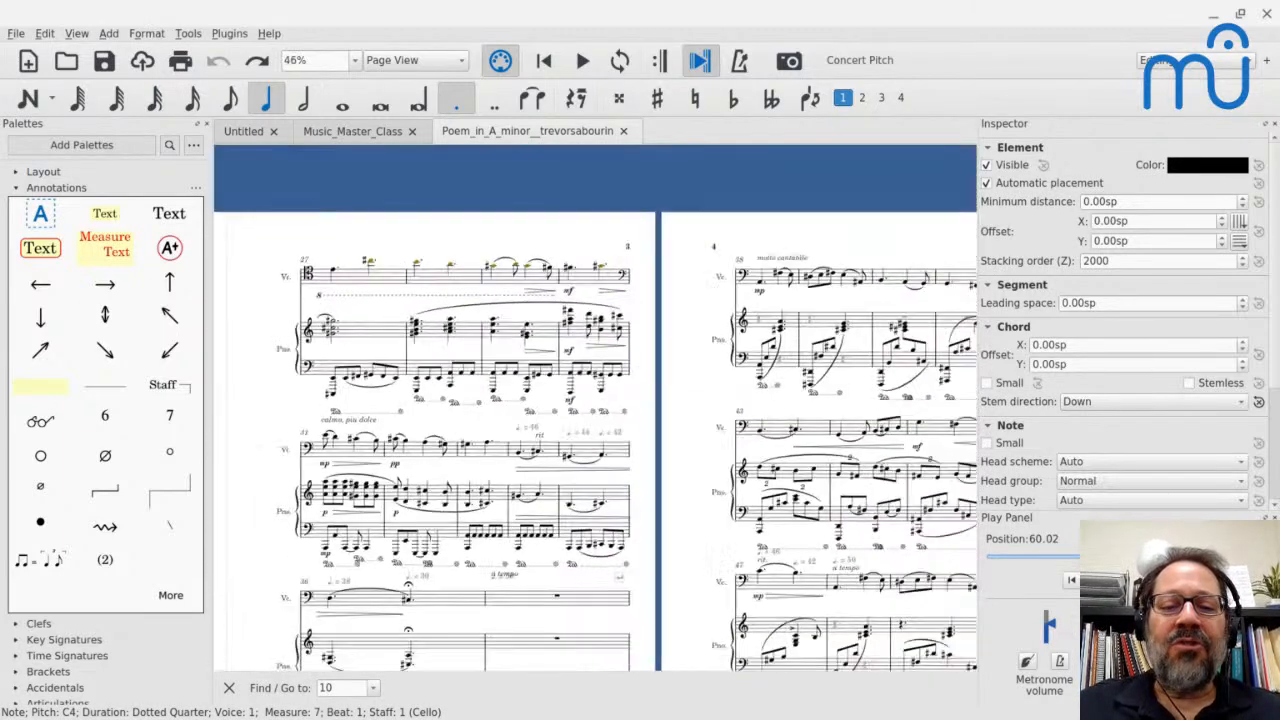
scroll(573, 522, "up", 4)
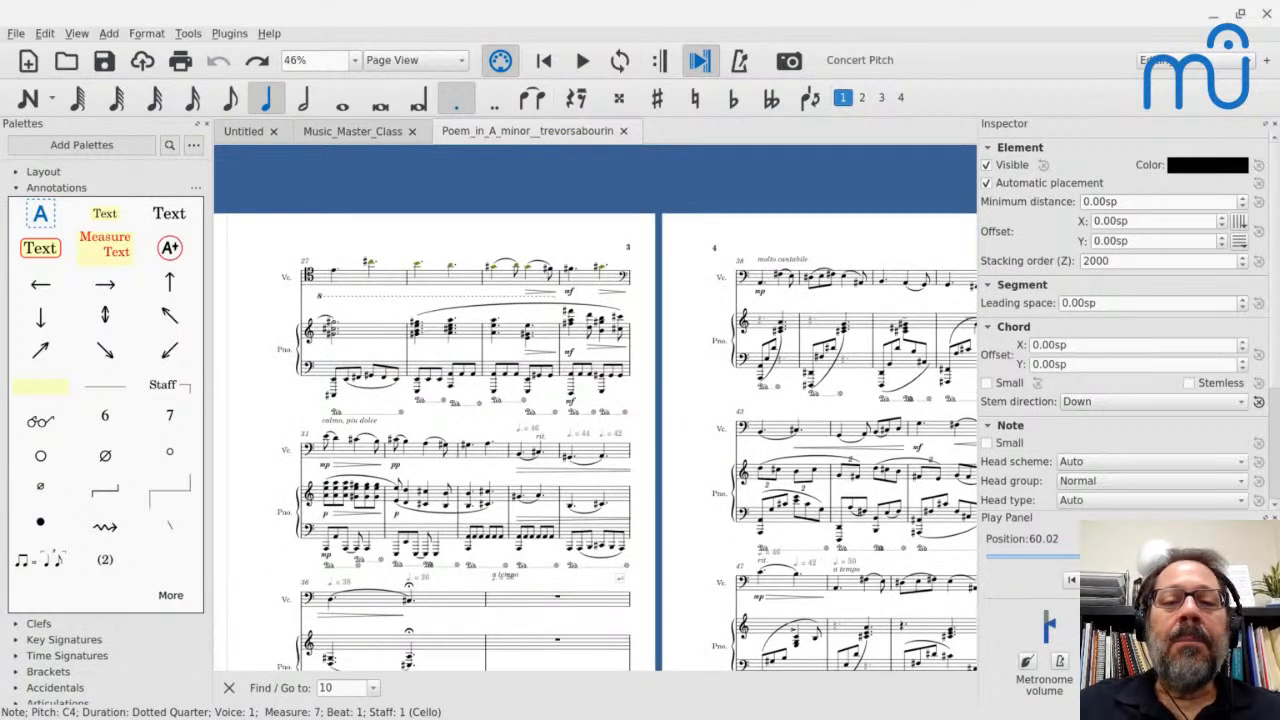
scroll(573, 522, "up", 1)
scroll(573, 522, "right", 15)
scroll(573, 522, "down", 2)
scroll(573, 522, "up", 4)
scroll(573, 522, "right", 4)
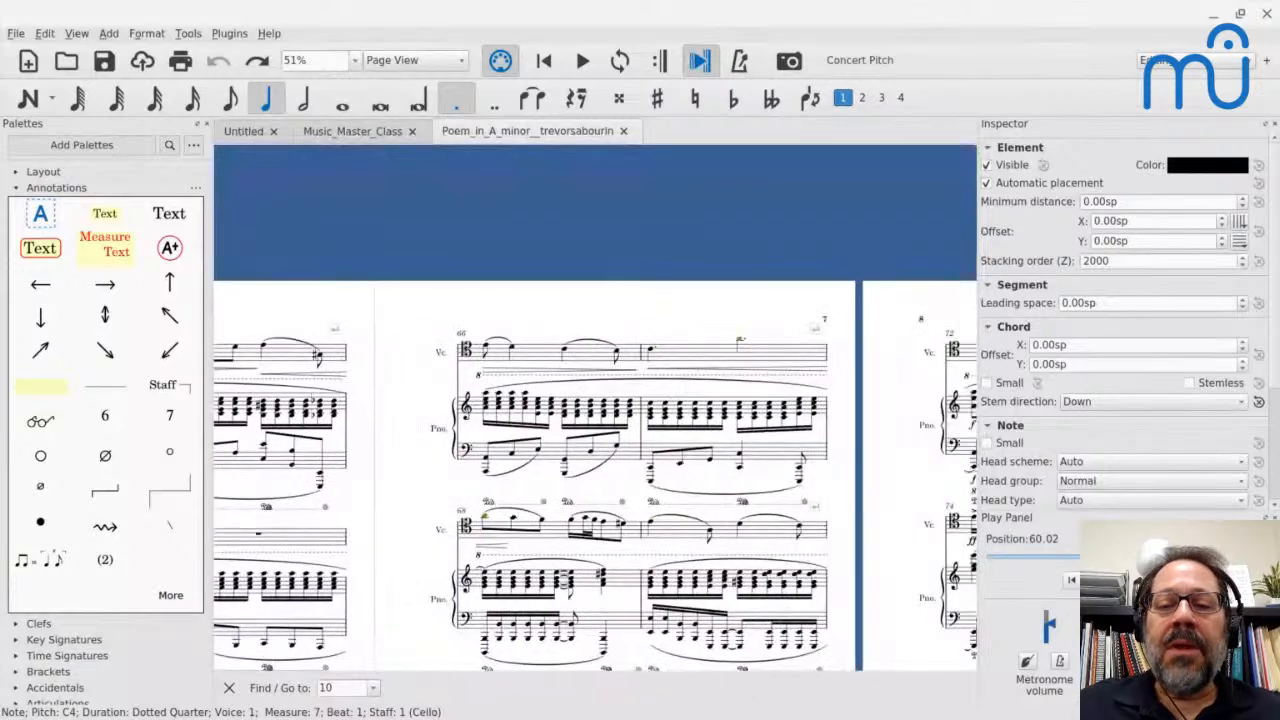
Play back the cello and piano passage from the cello's last beat of measure 80 into measure 83.
scroll(573, 522, "down", 3)
scroll(573, 522, "right", 2)
scroll(573, 522, "down", 1)
scroll(573, 522, "right", 4)
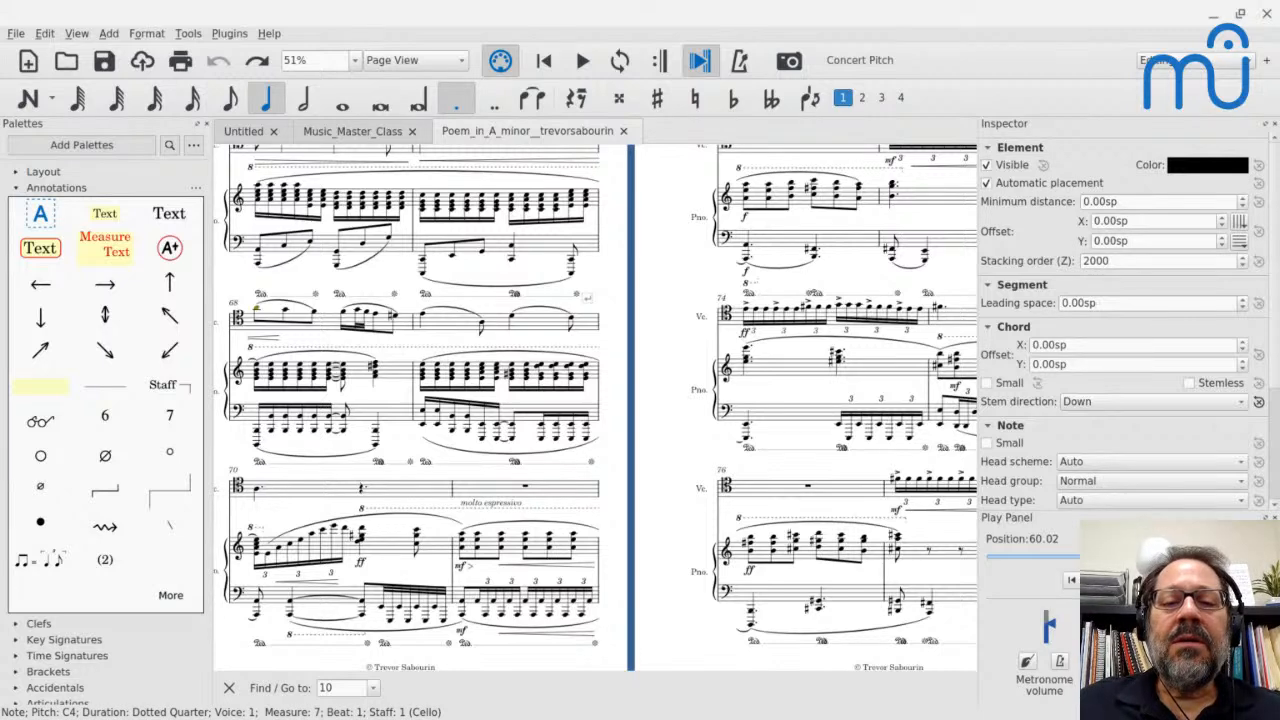
key("space")
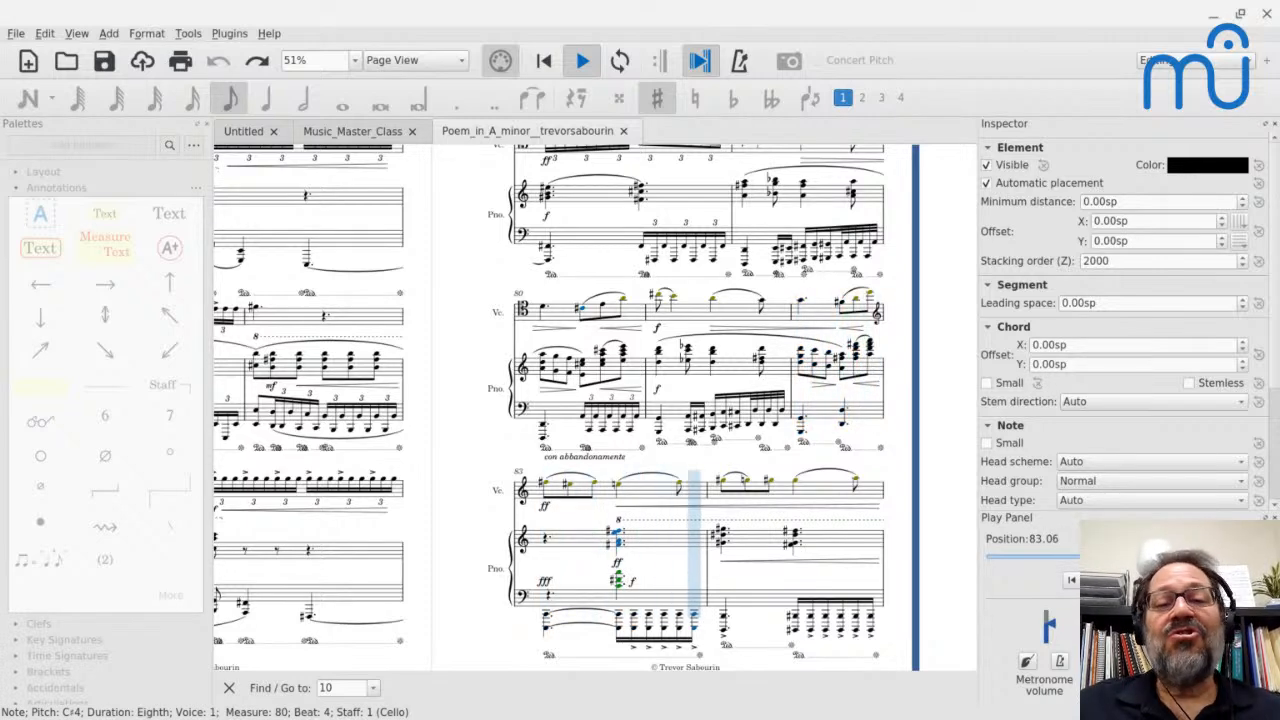
key("space")
Play back the passage on page 10 from the cello's high note on beat 4 of measure 87 into measure 88.
scroll(748, 488, "right", 7)
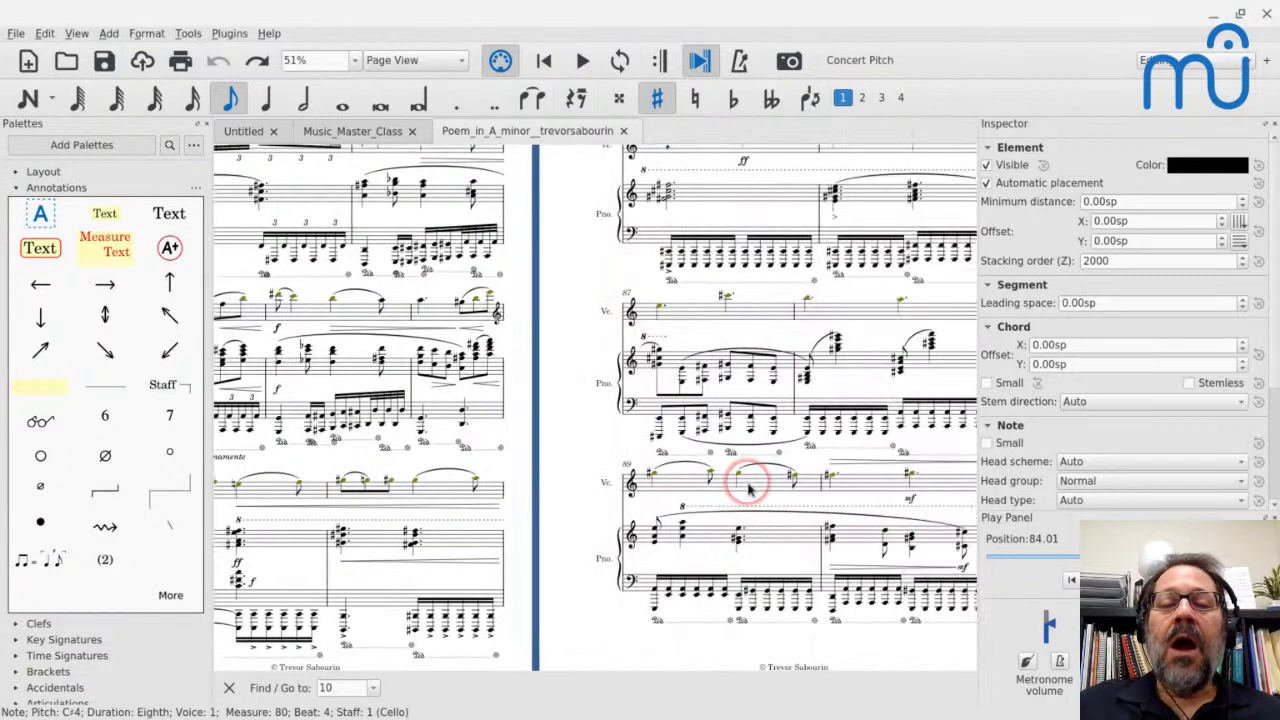
scroll(749, 489, "up", 2)
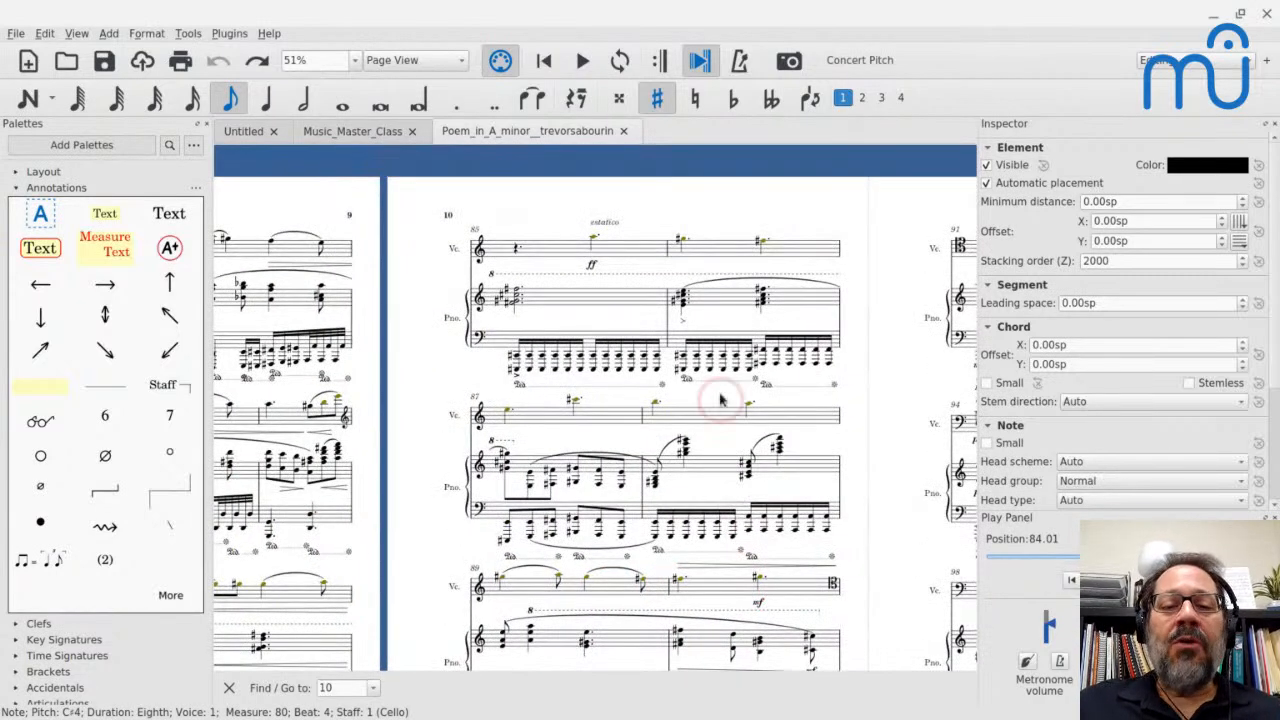
scroll(697, 342, "down", 2)
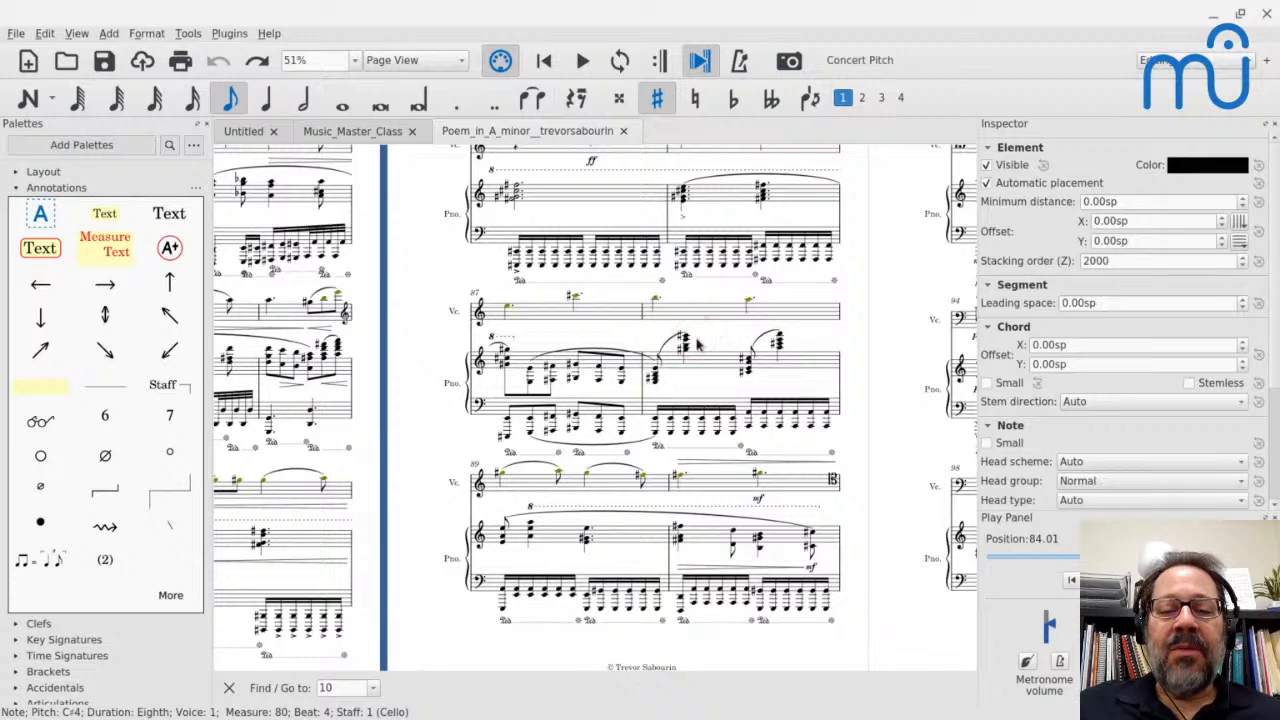
scroll(596, 408, "up", 1)
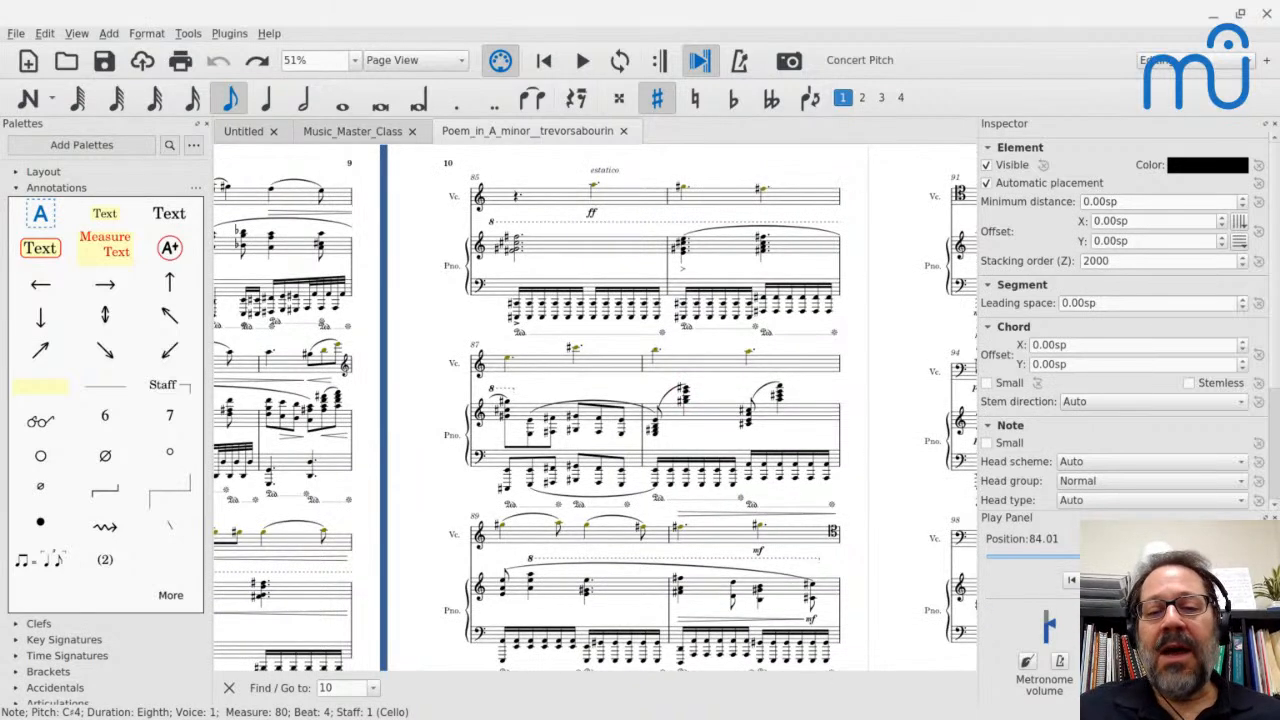
scroll(614, 392, "up", 3)
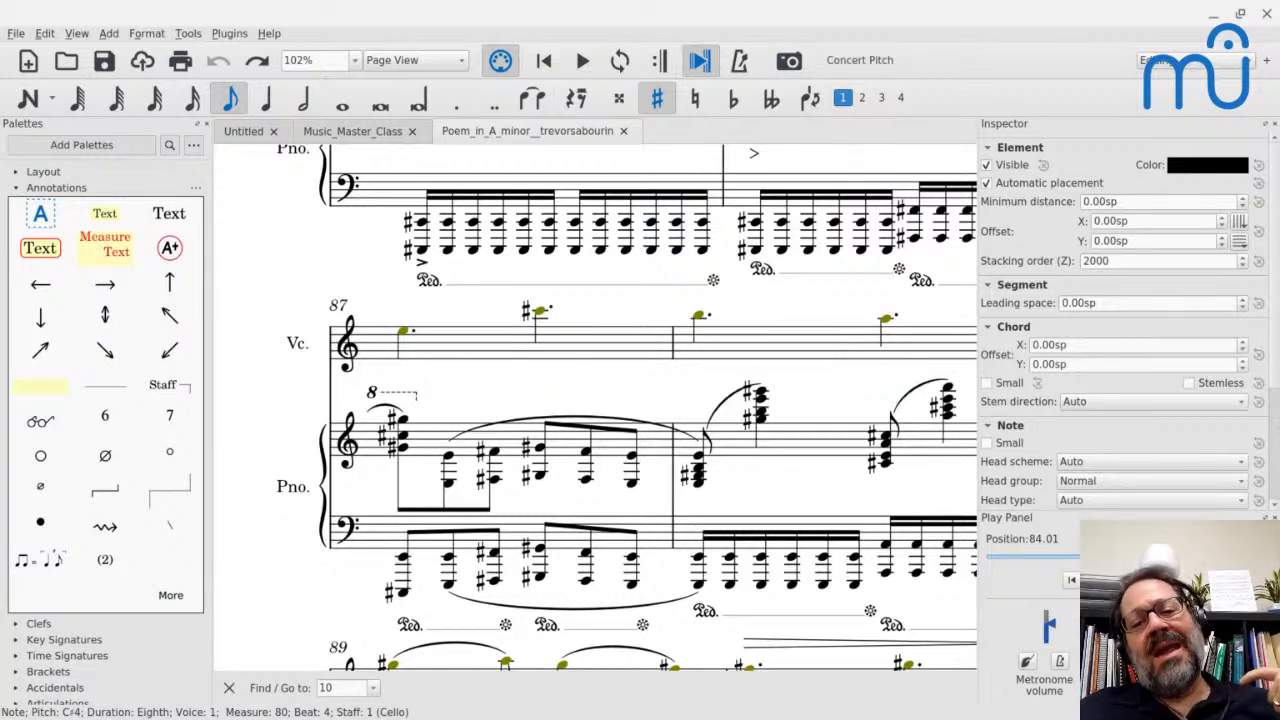
left_click(542, 314)
key("space")
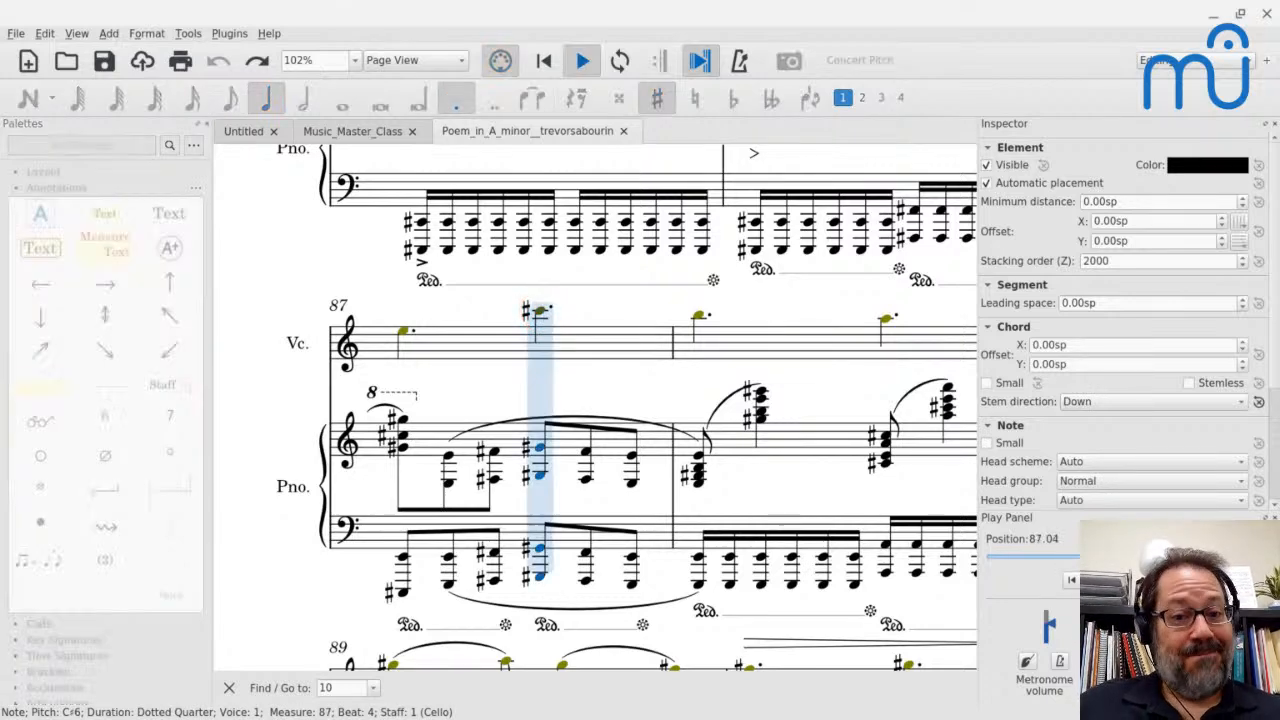
key("space")
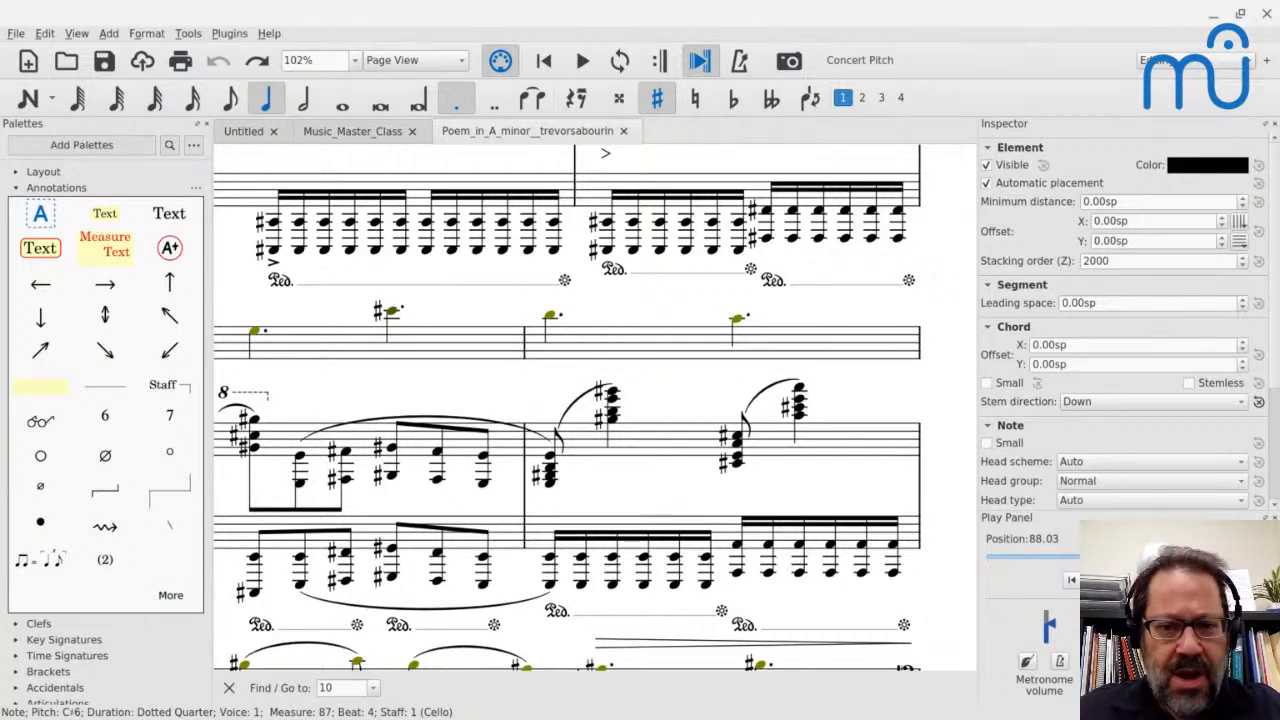
Examine the cello and piano writing in measures 85–98 on pages 10 and 11, returning to measure 87.
scroll(471, 374, "down", 2)
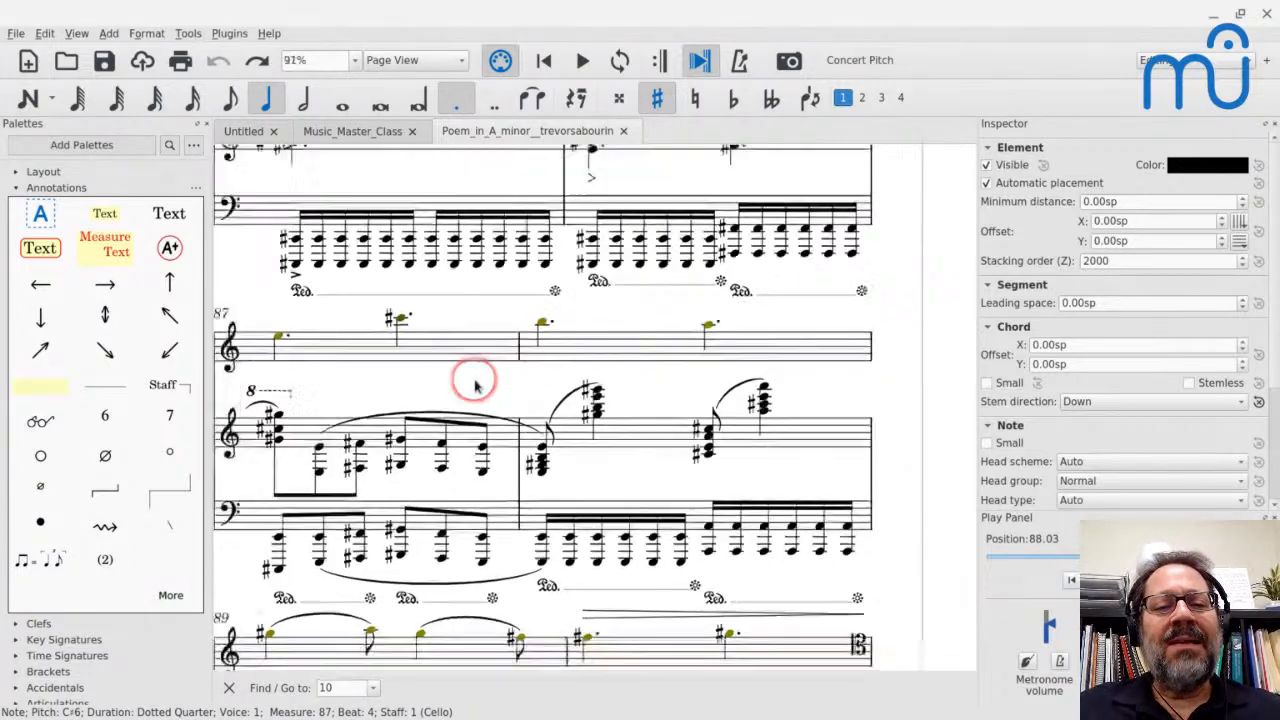
scroll(475, 385, "down", 1)
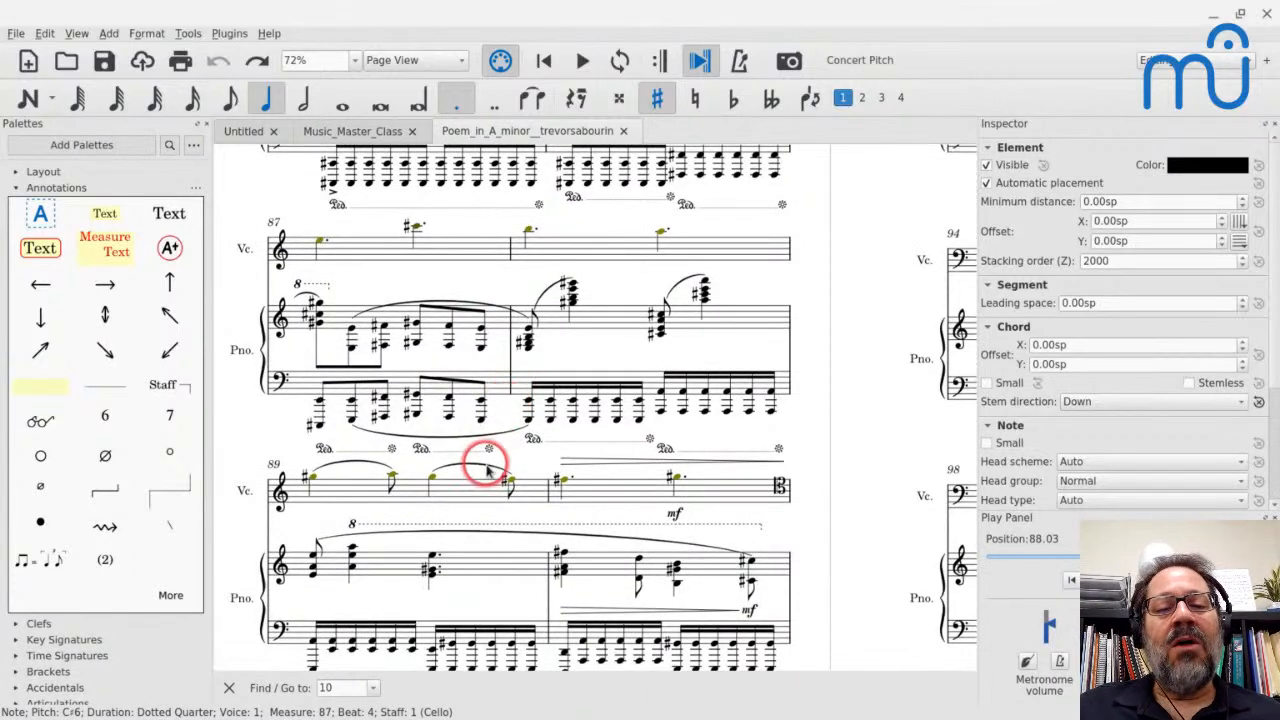
scroll(487, 470, "right", 5)
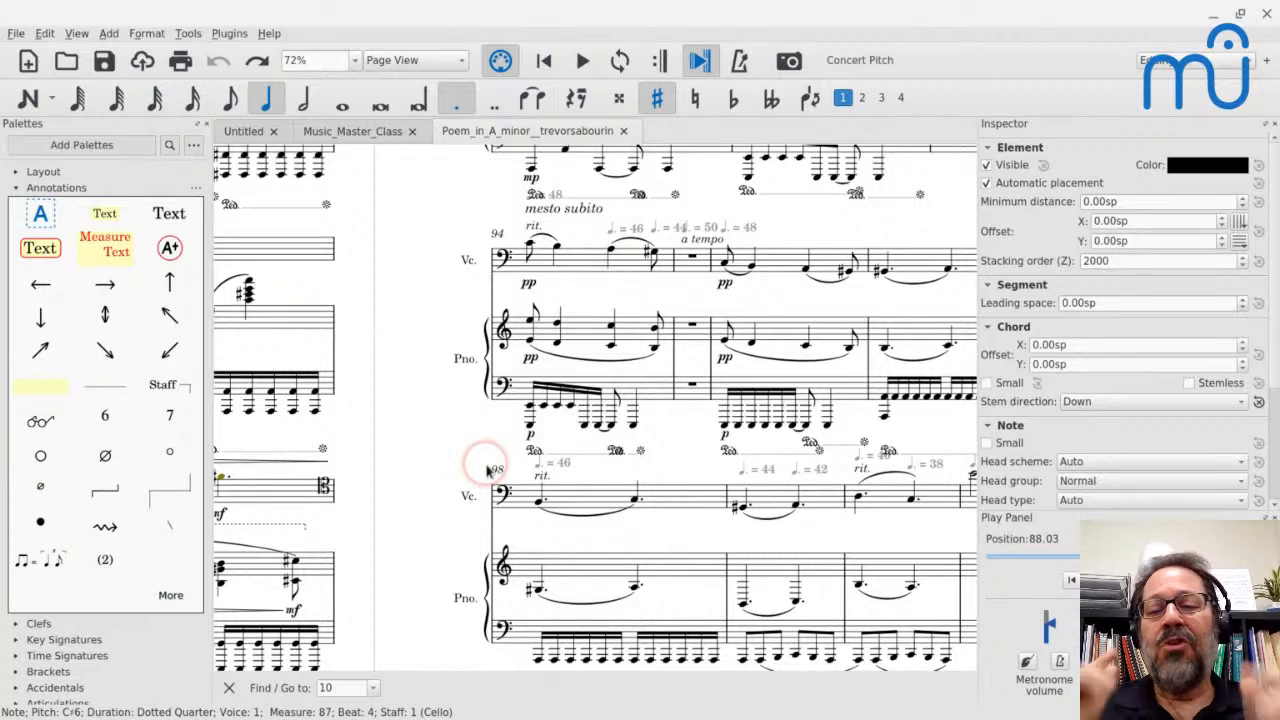
scroll(487, 470, "up", 3)
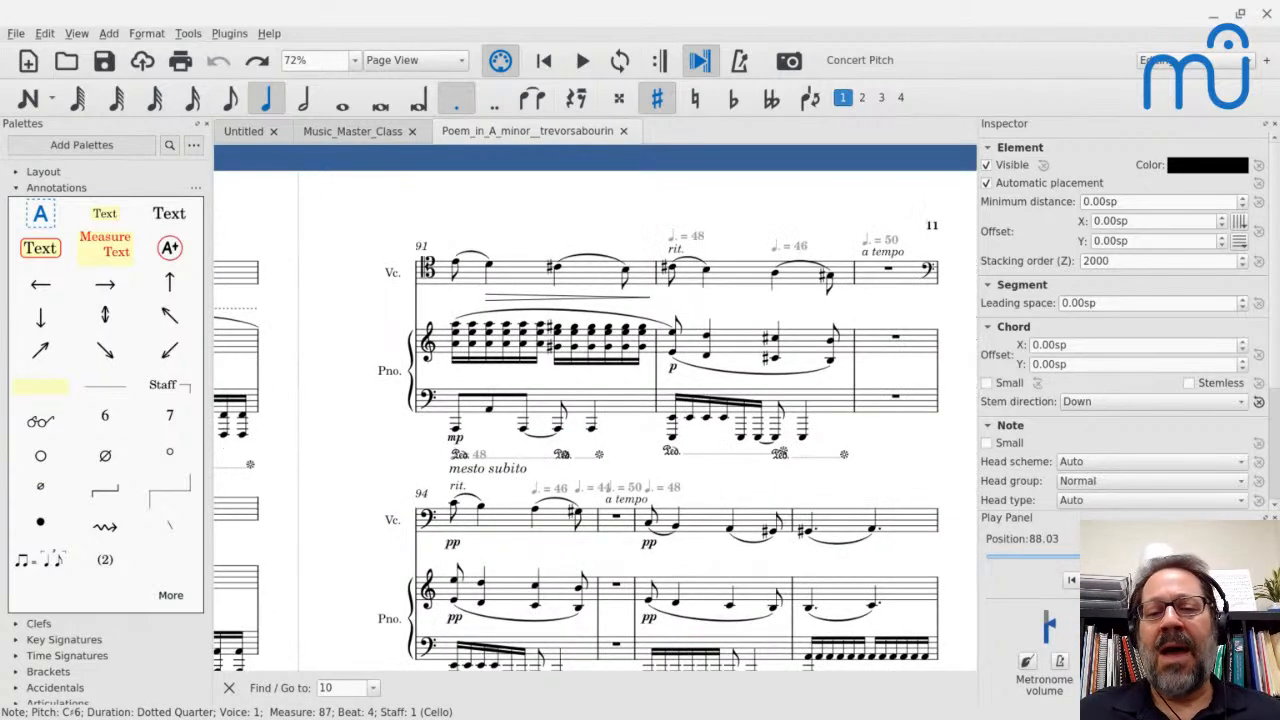
scroll(595, 420, "left", 3)
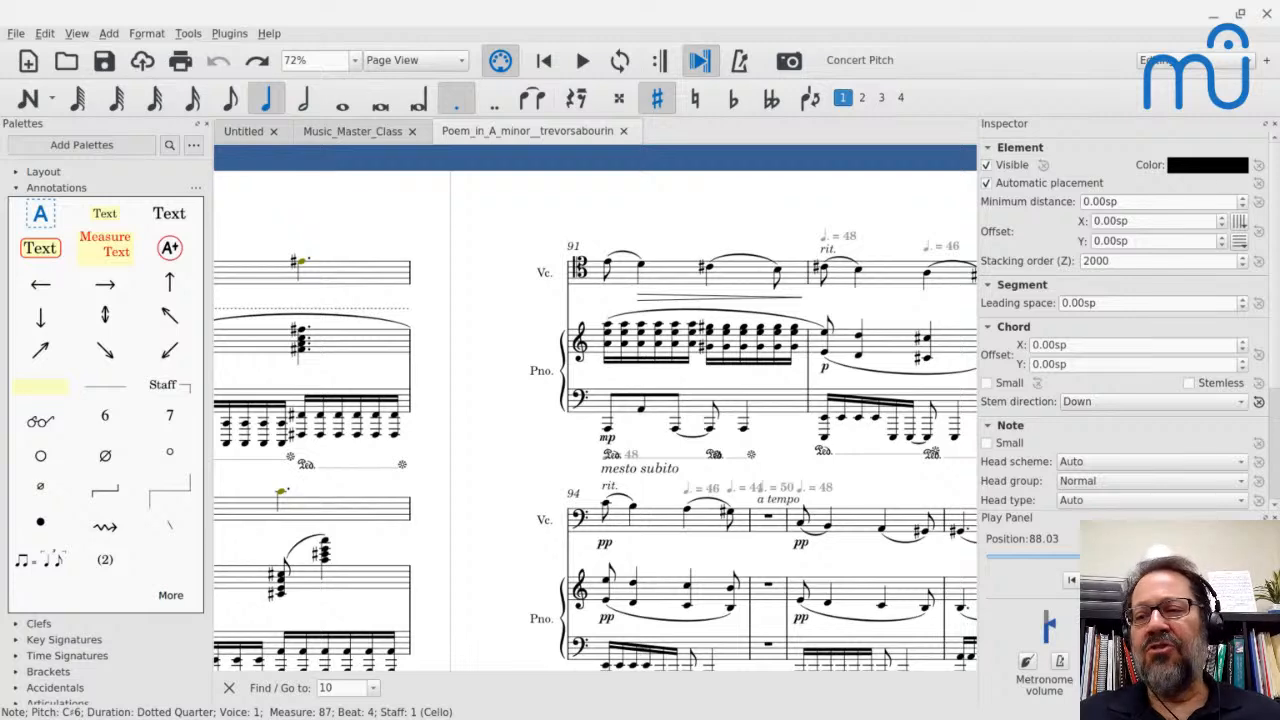
left_click_drag(430, 425, 962, 373)
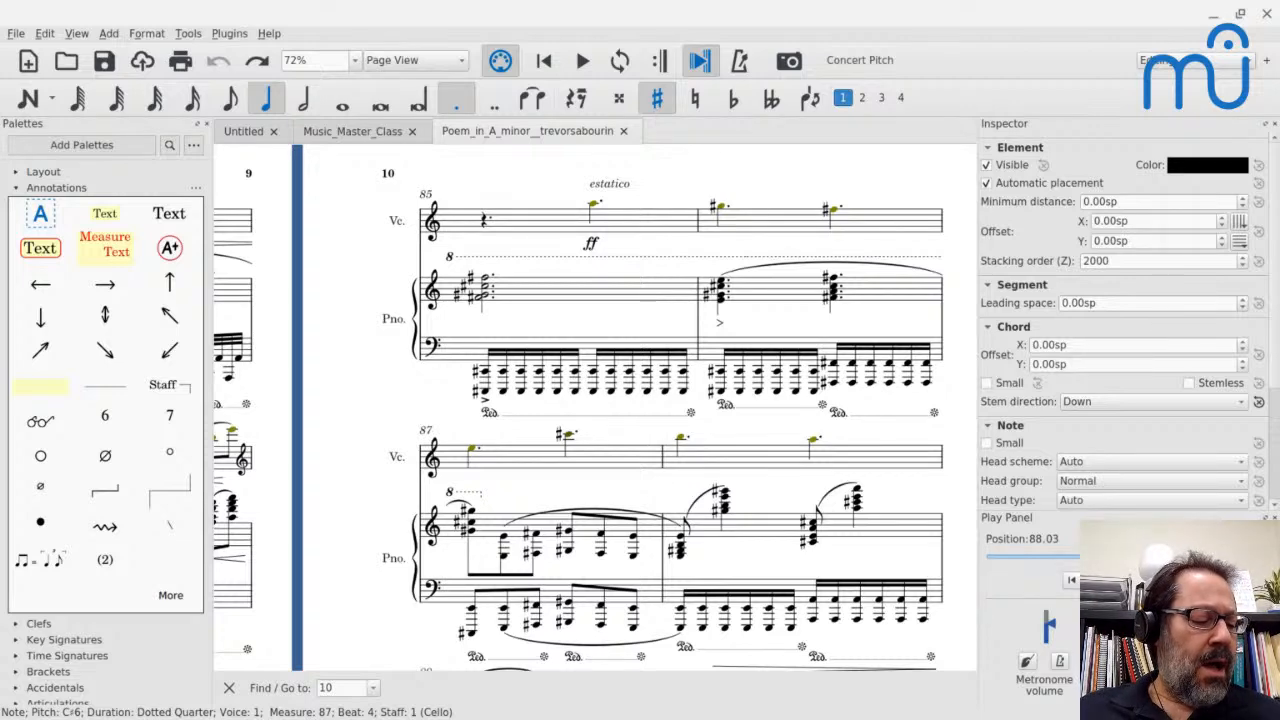
scroll(541, 407, "down", 4)
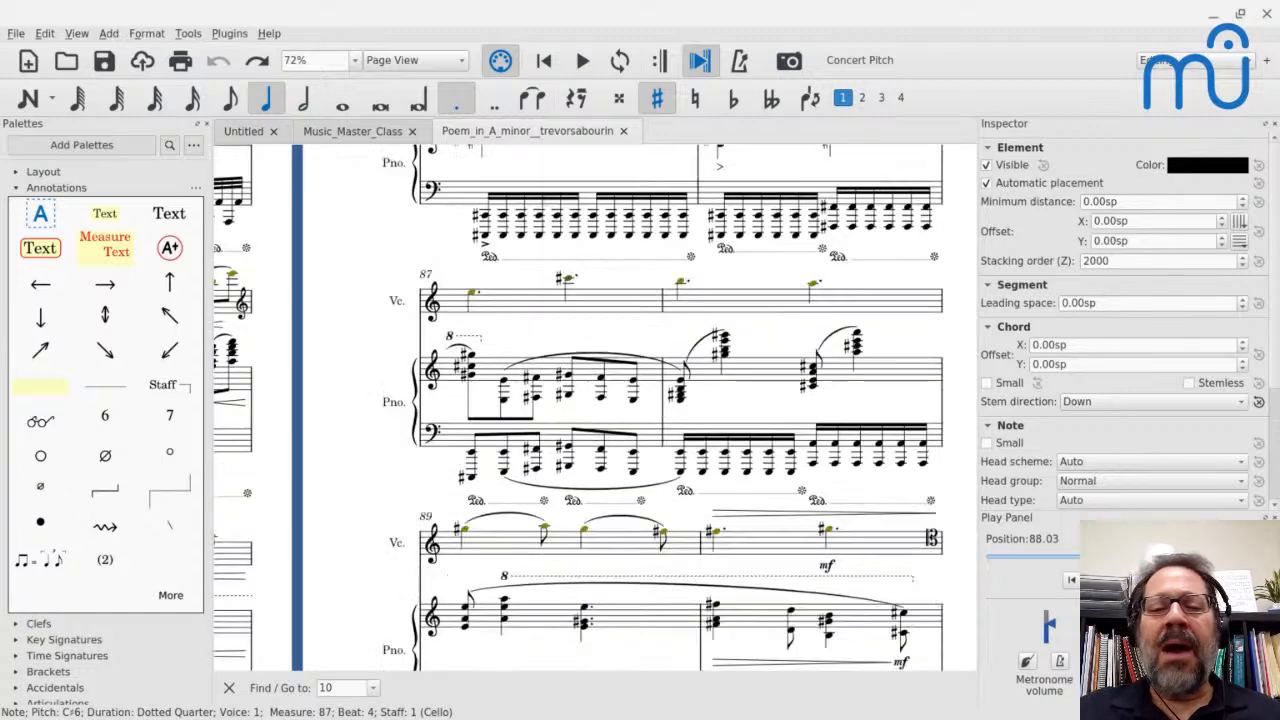
scroll(541, 407, "left", 1)
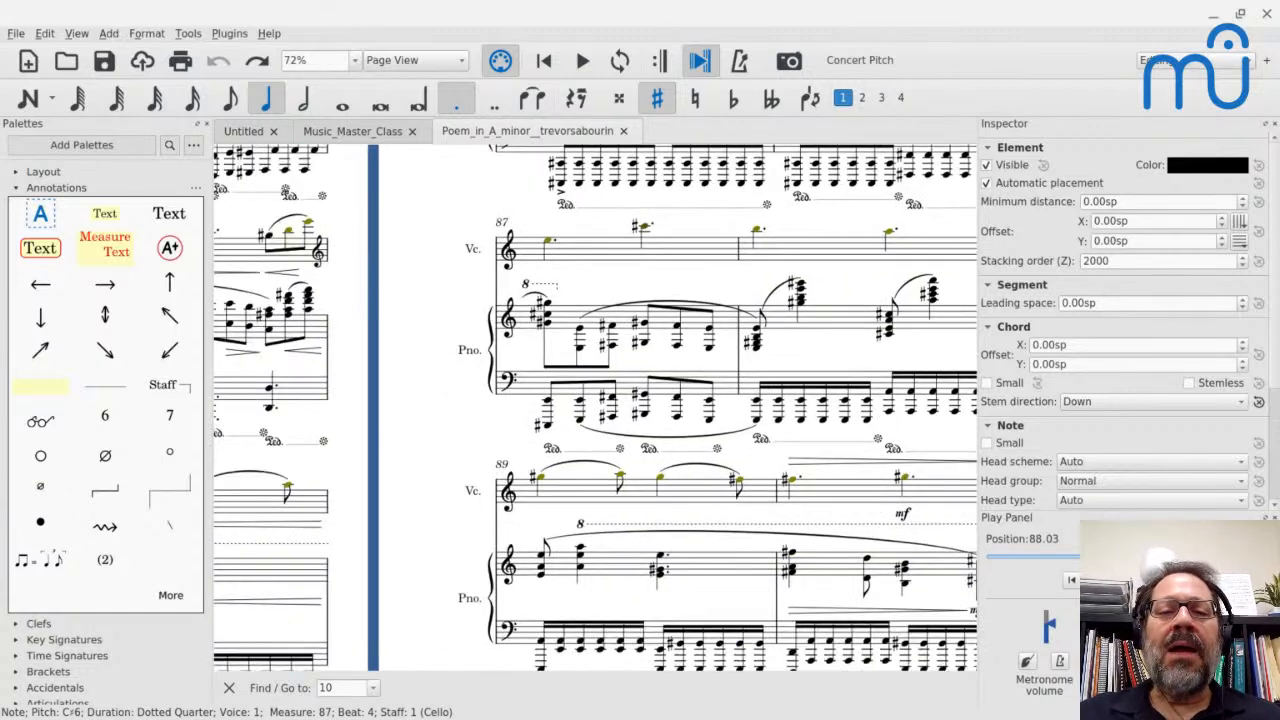
Select the piano's right-hand part in measure 87 and play the passage back from there.
left_click(549, 241)
key("Right")
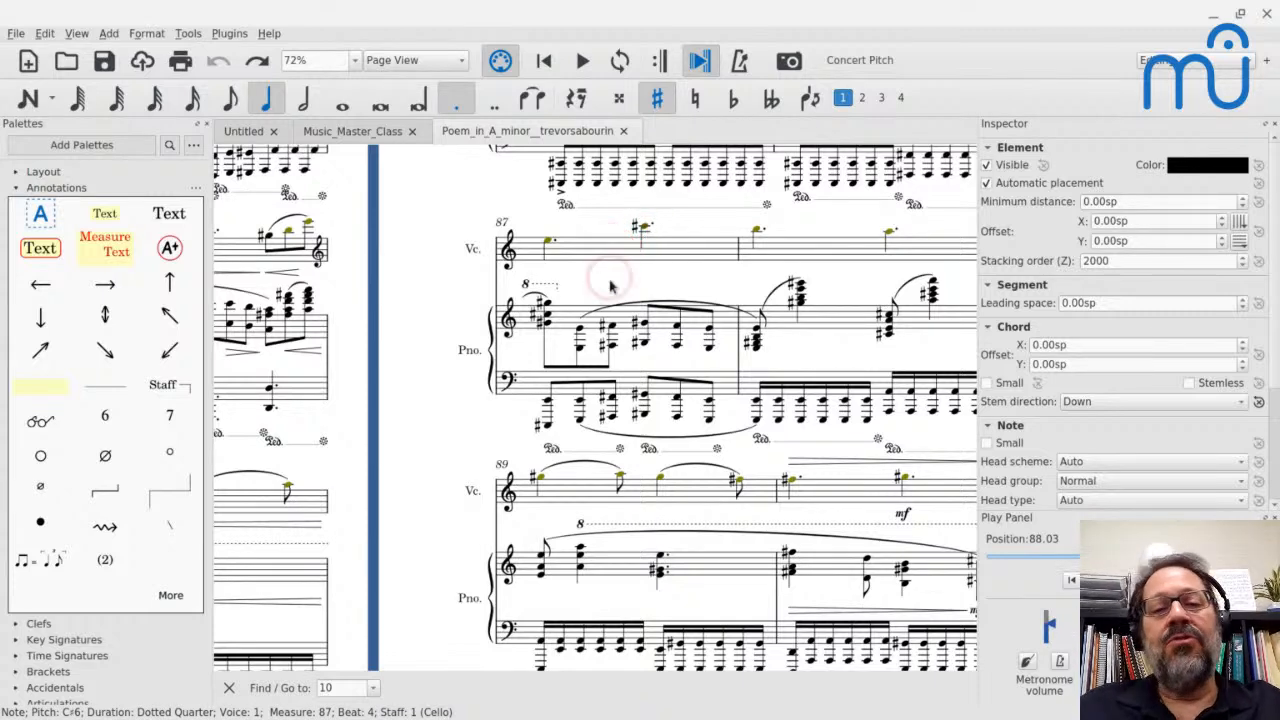
left_click(562, 328)
key("space")
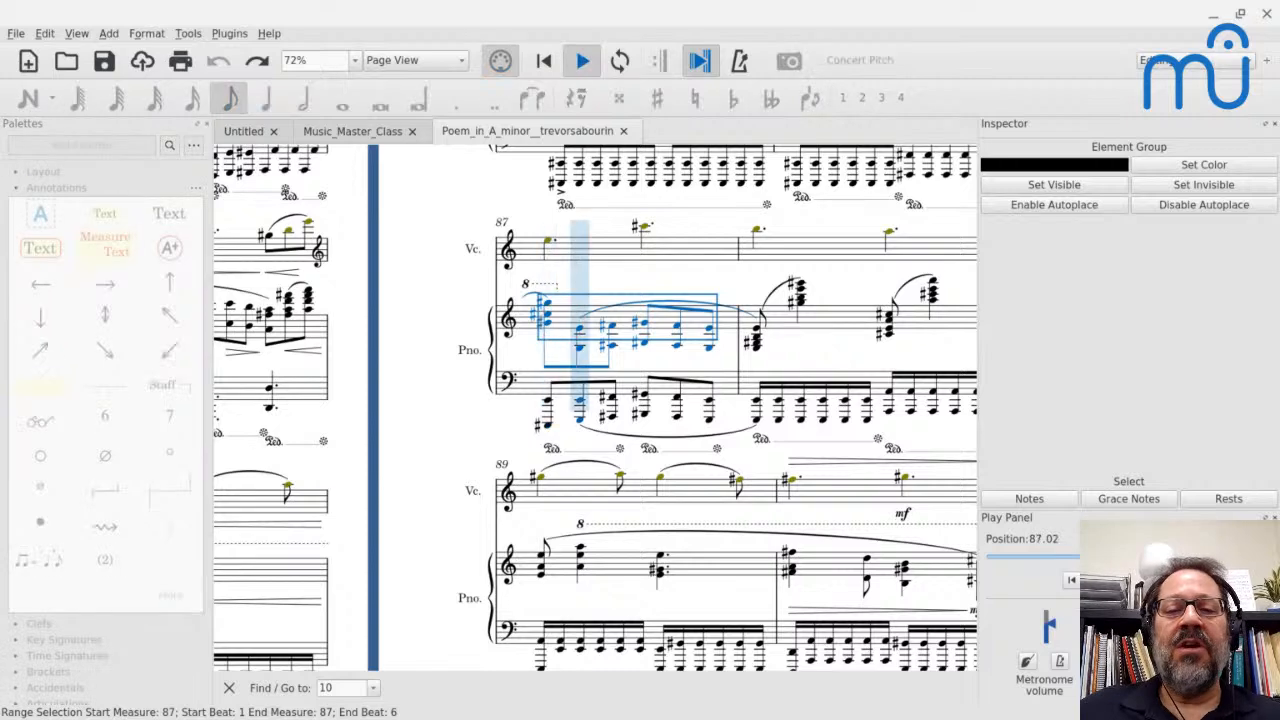
key("space")
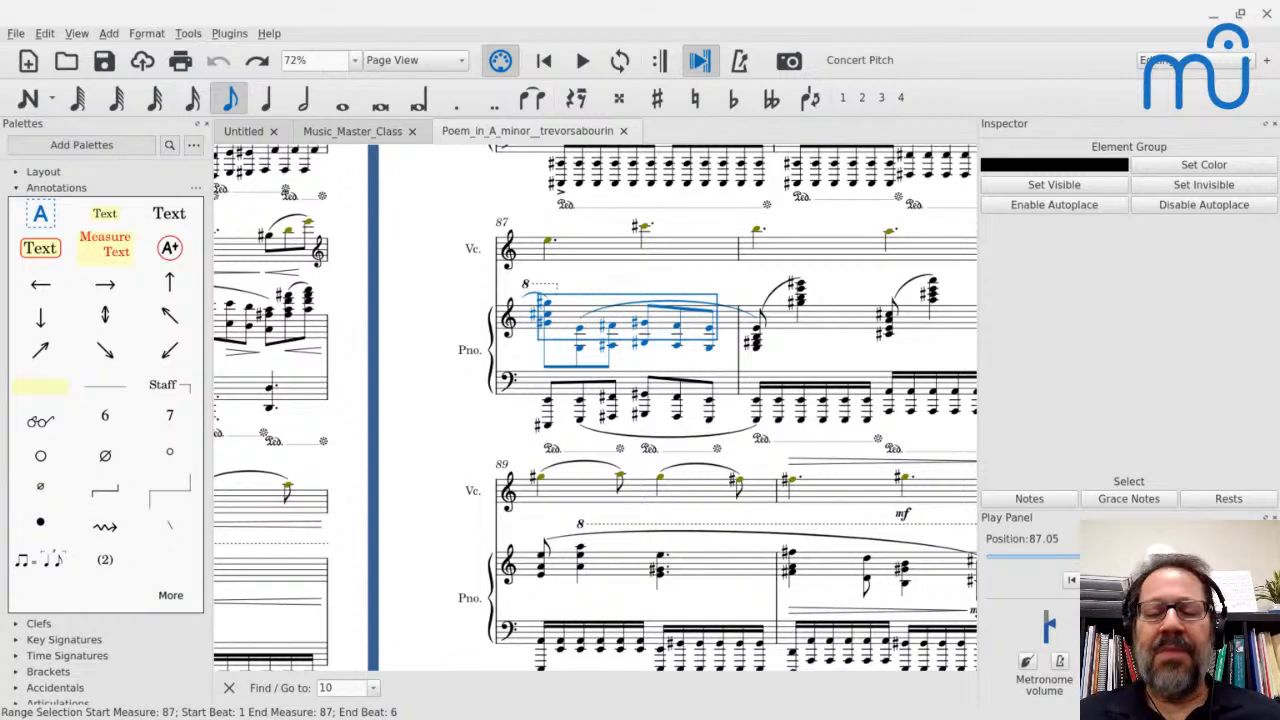
Review the score back from measure 87 to the opening page and examine the piano accompaniment in measures 1–14.
scroll(596, 408, "left", 20)
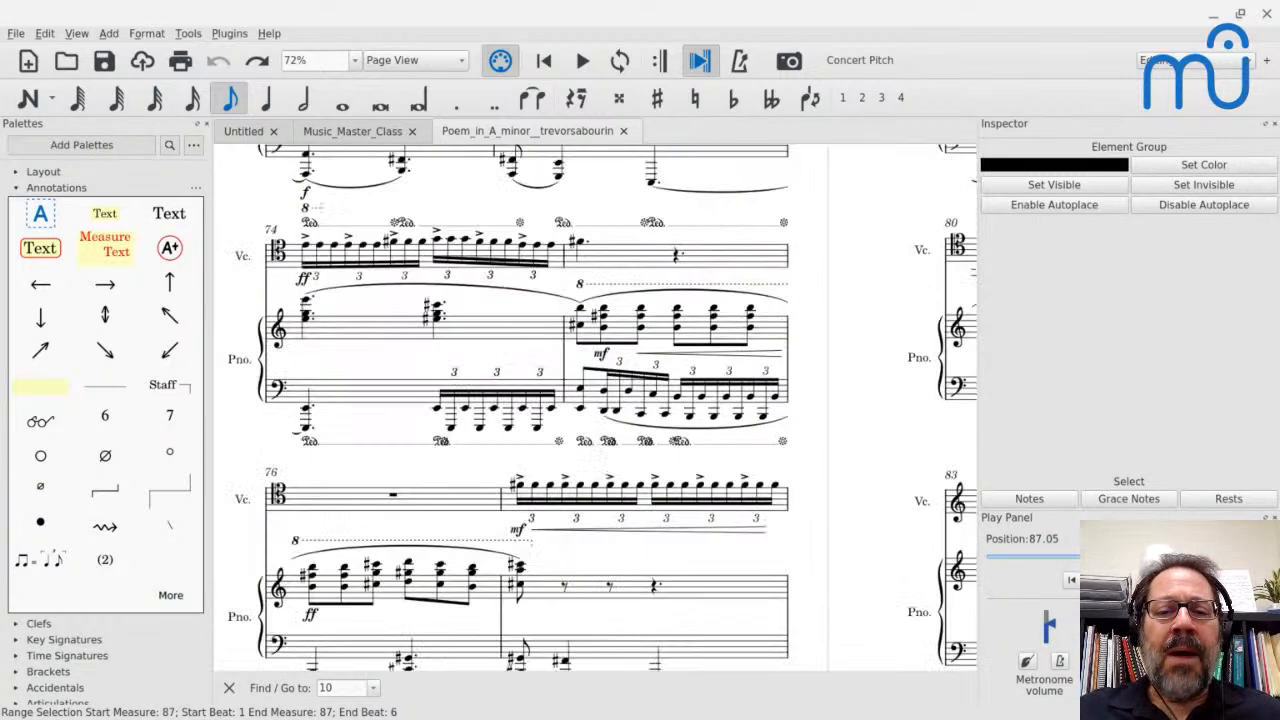
scroll(596, 408, "left", 20)
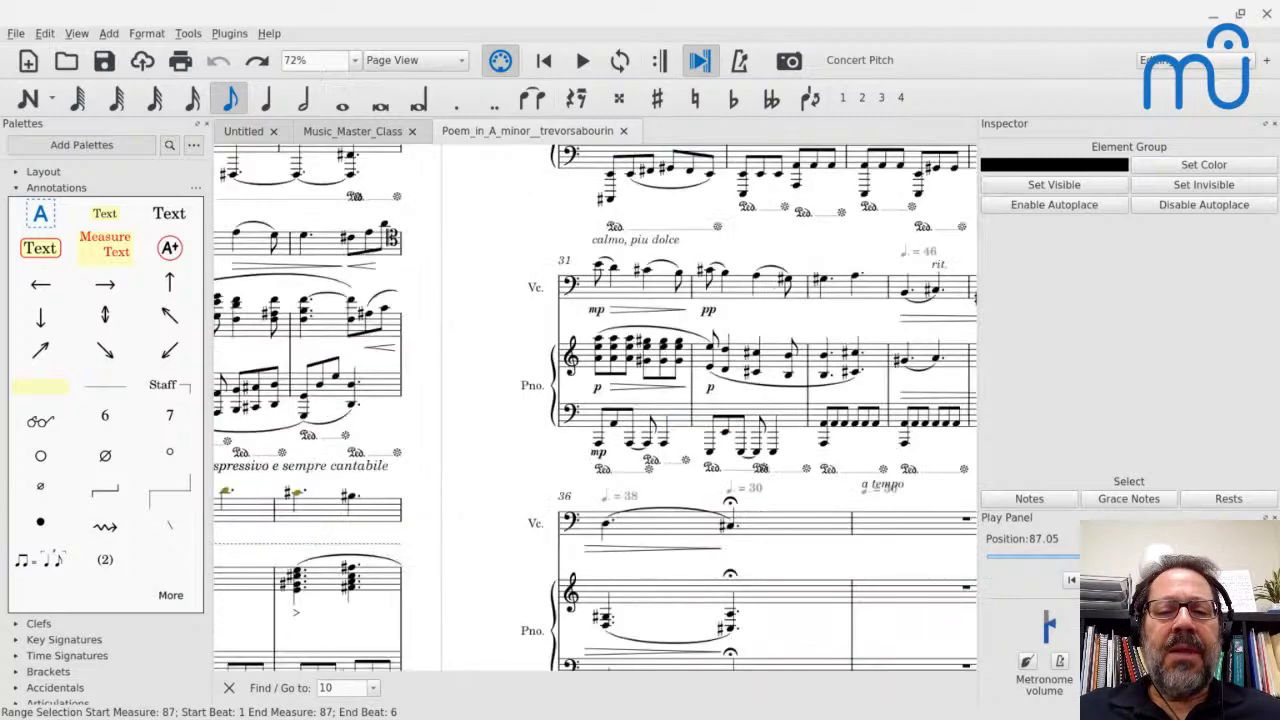
scroll(596, 408, "left", 10)
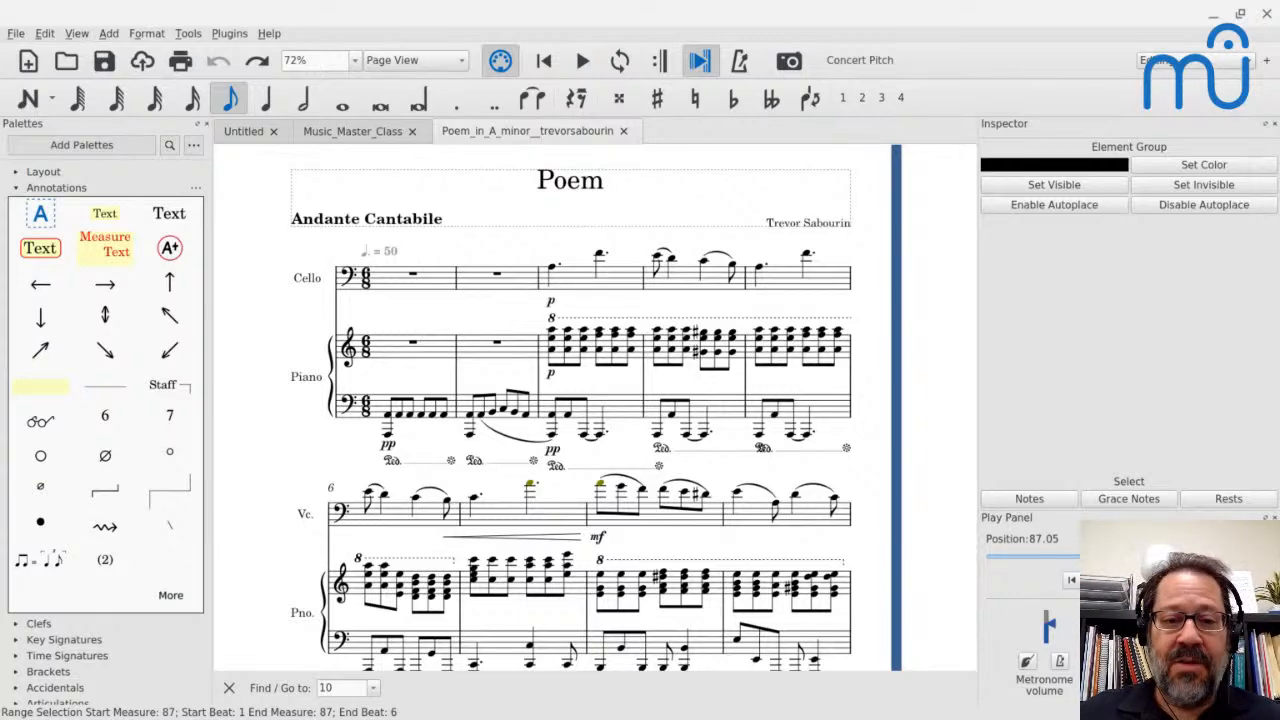
scroll(380, 337, "down", 4)
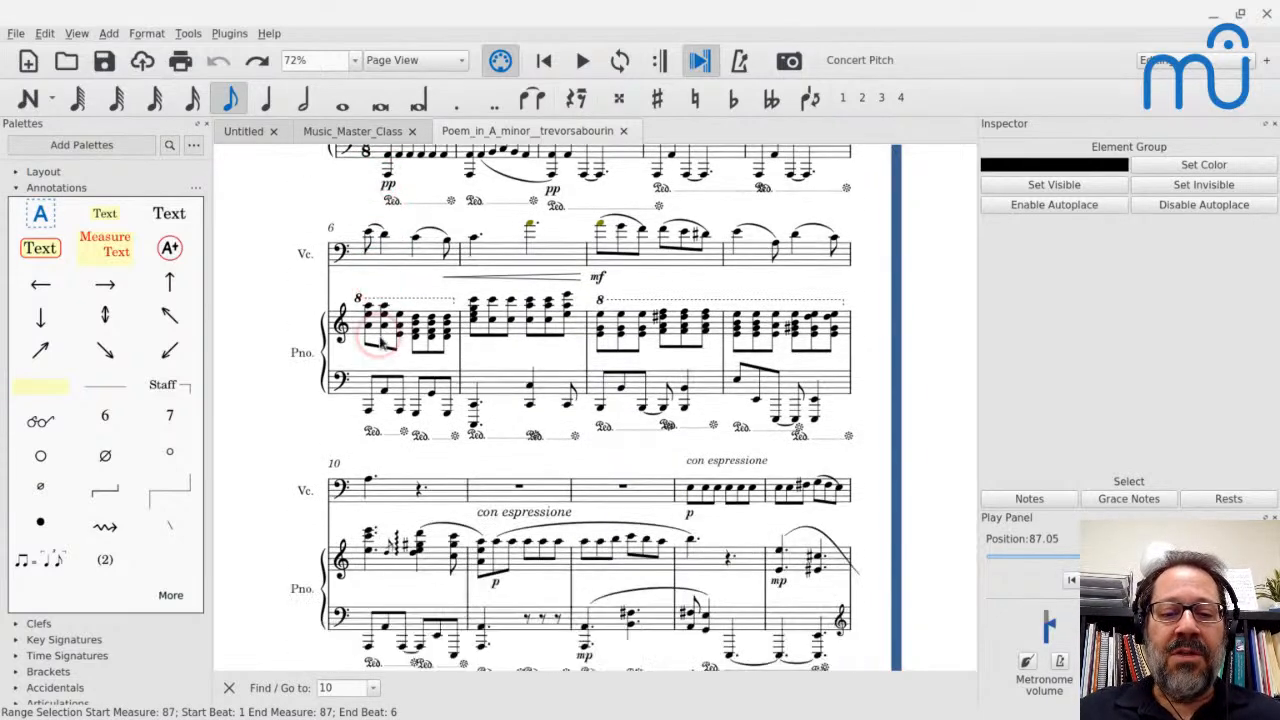
scroll(380, 337, "down", 3)
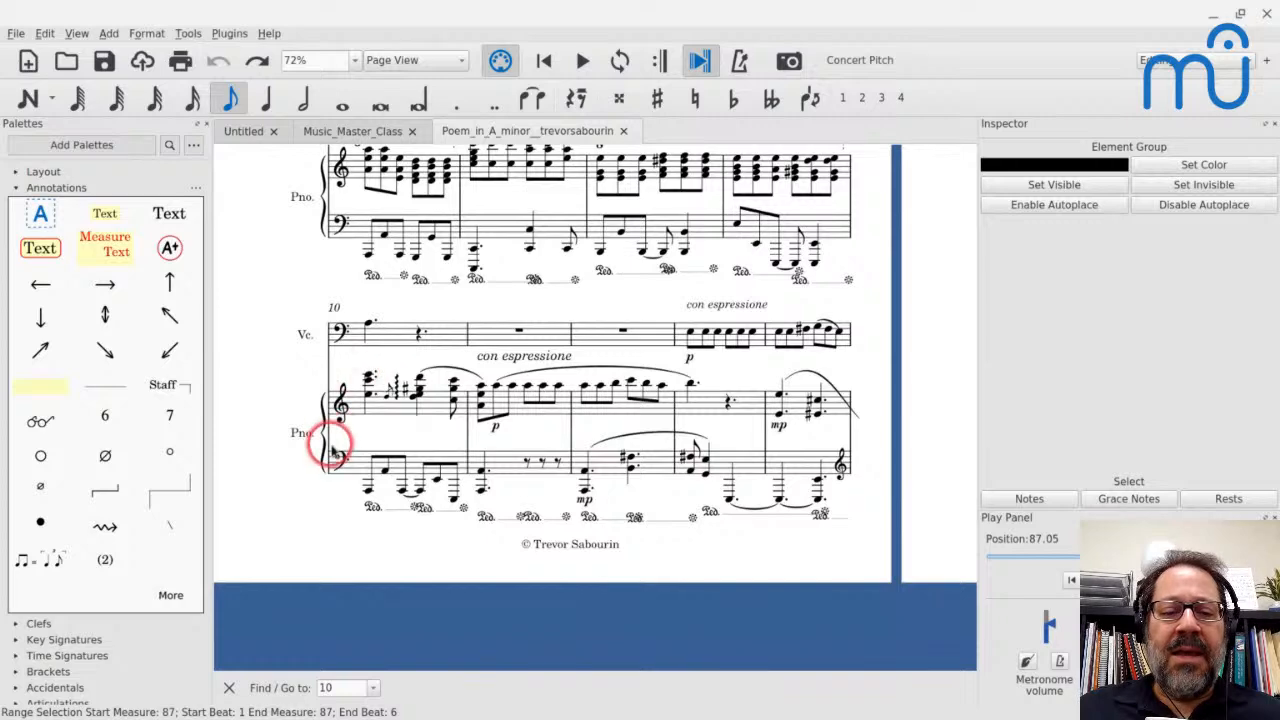
scroll(332, 447, "right", 4)
scroll(332, 447, "up", 2)
scroll(332, 447, "left", 4)
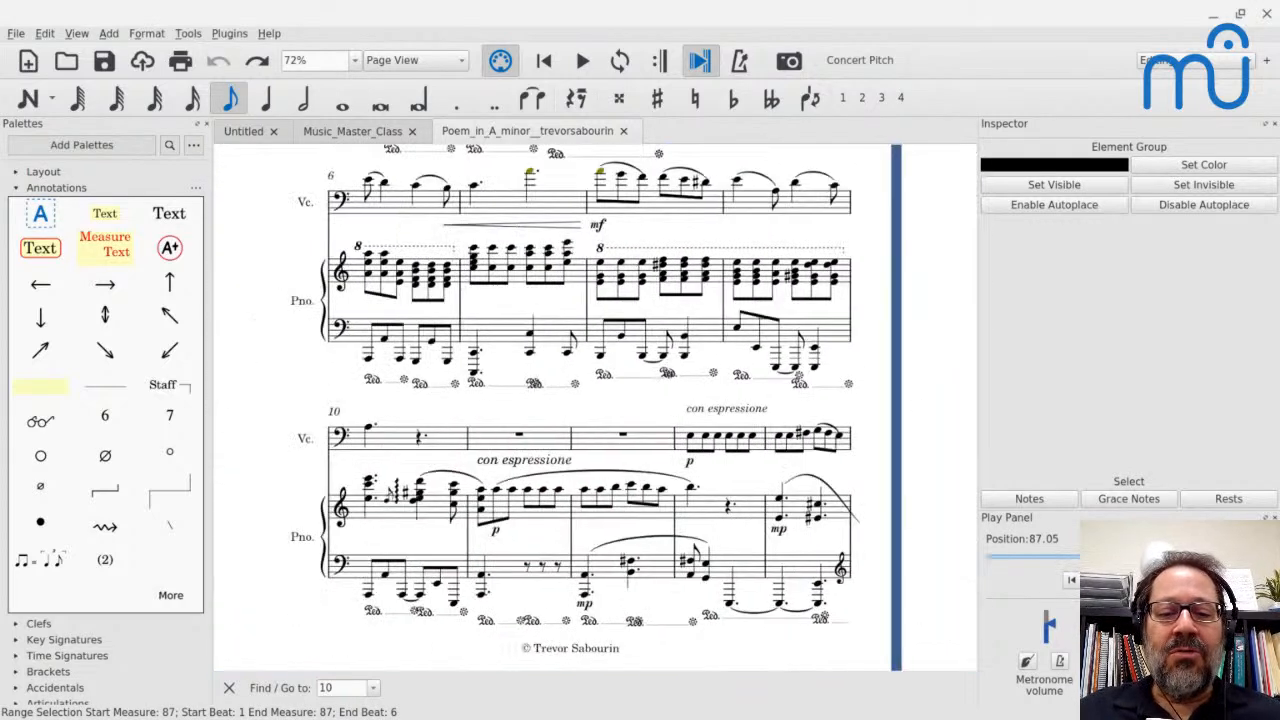
scroll(595, 408, "up", 5)
Select the cello's measure 33 in the calmo, piu dolce passage and play back from there into measure 34.
scroll(595, 408, "right", 5)
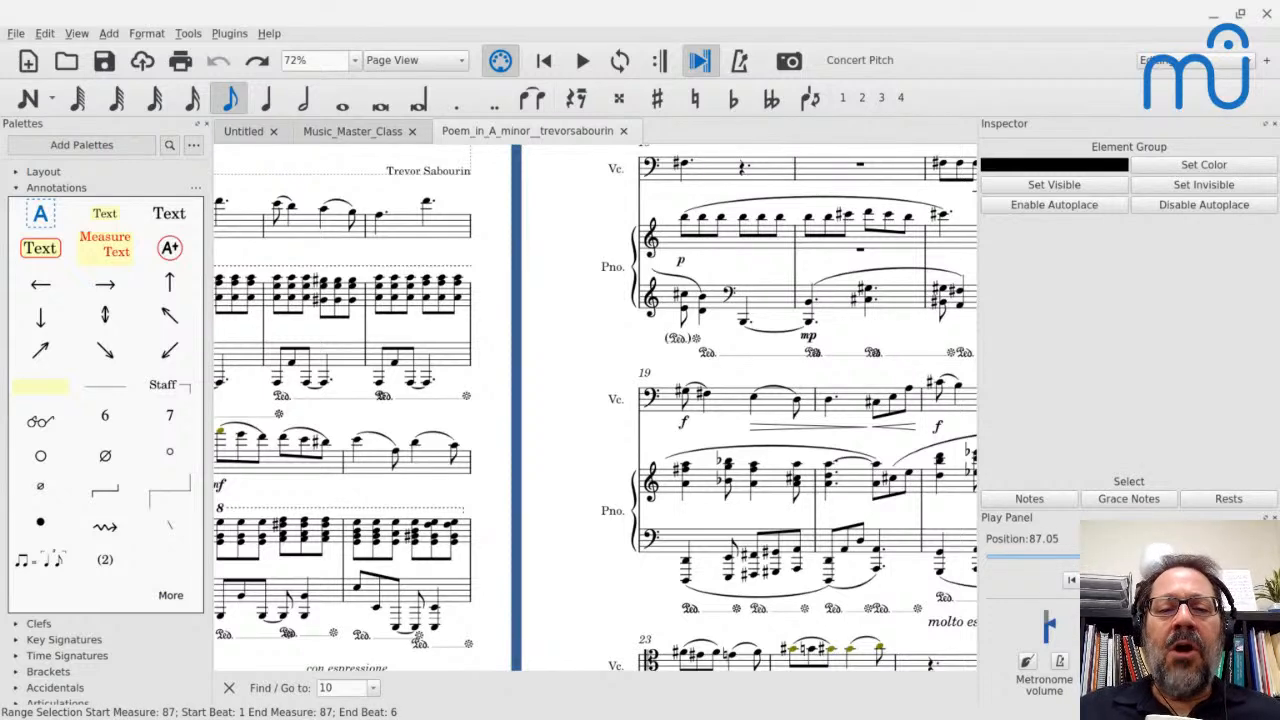
scroll(595, 408, "right", 13)
scroll(595, 408, "down", 2)
scroll(595, 408, "up", 1)
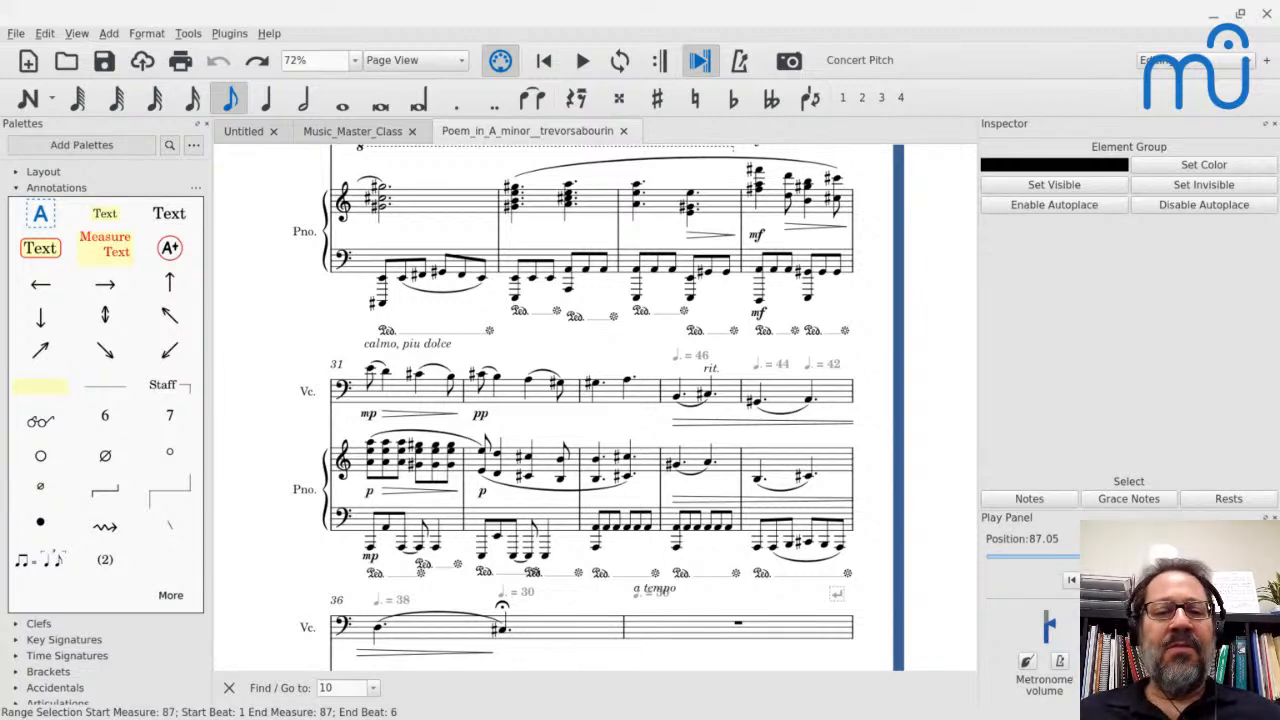
left_click(607, 400)
key("space")
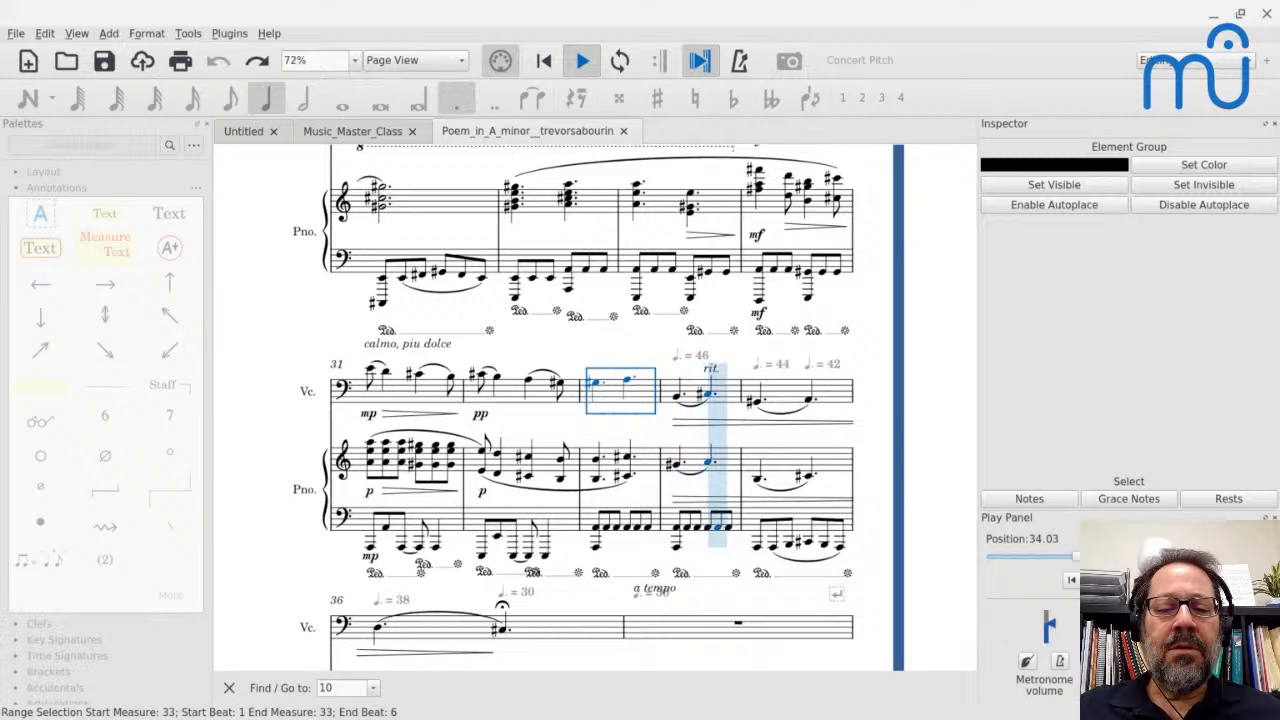
key("space")
Select the cello's measure 43 and play back from there into measure 44.
scroll(595, 407, "right", 4)
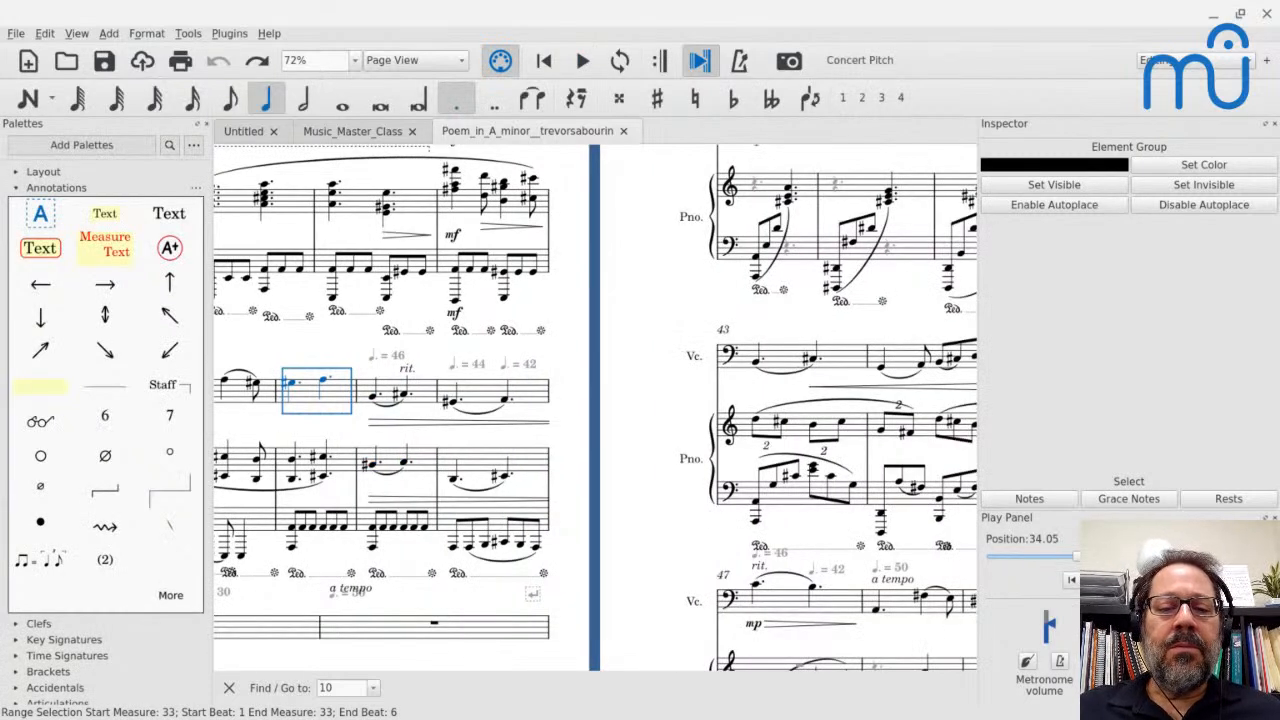
scroll(595, 407, "right", 3)
left_click(612, 356)
key("space")
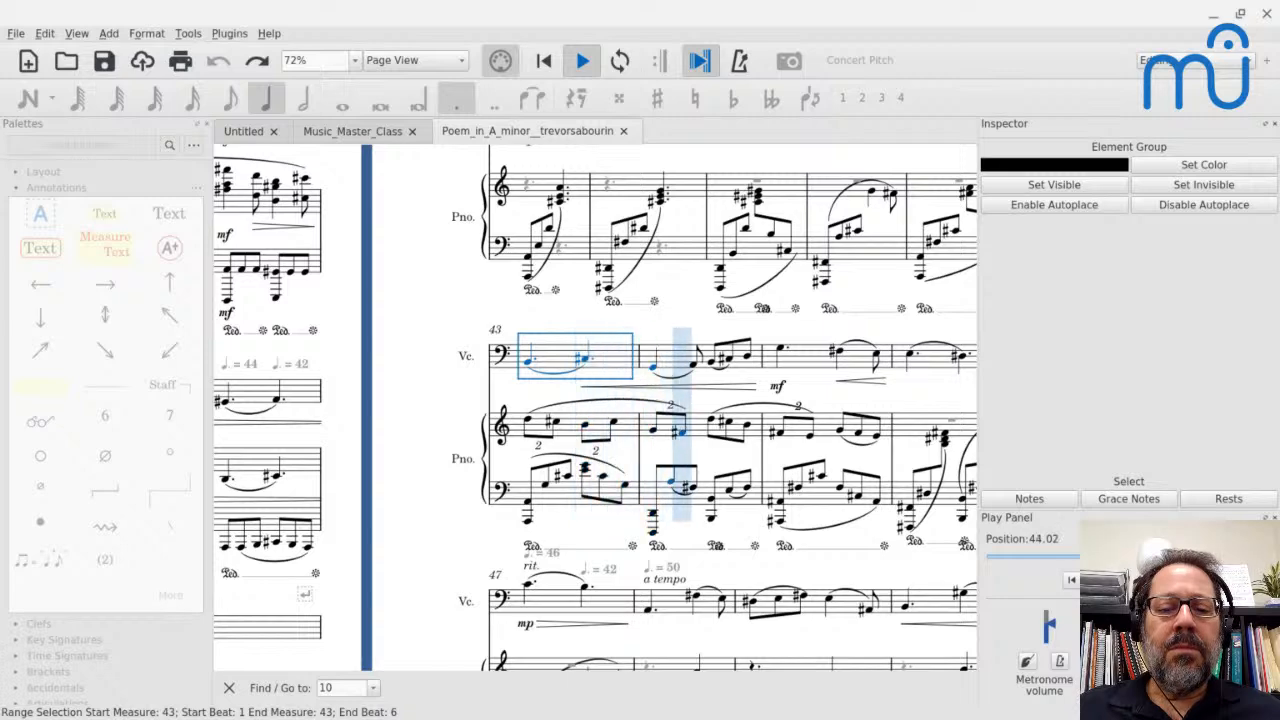
key("space")
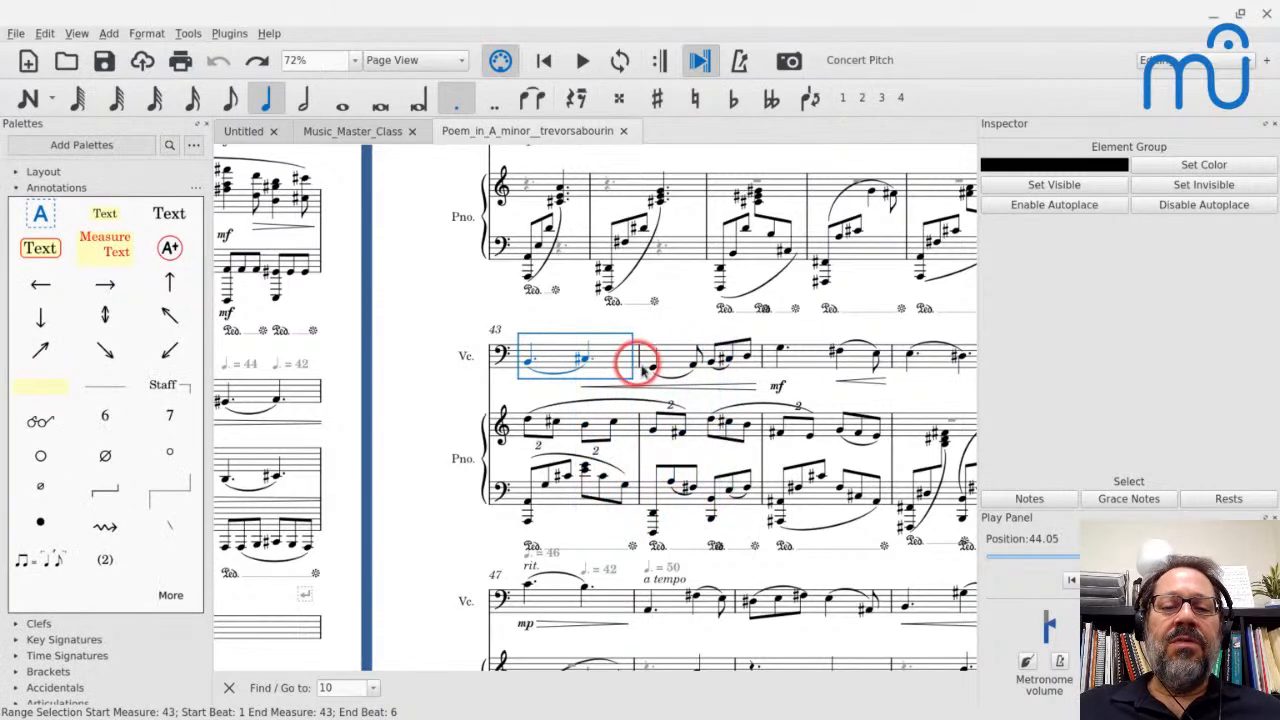
Inspect the cello's first note in measure 44, and play back from the piano's left-hand D2 on the same beat.
left_click(649, 368)
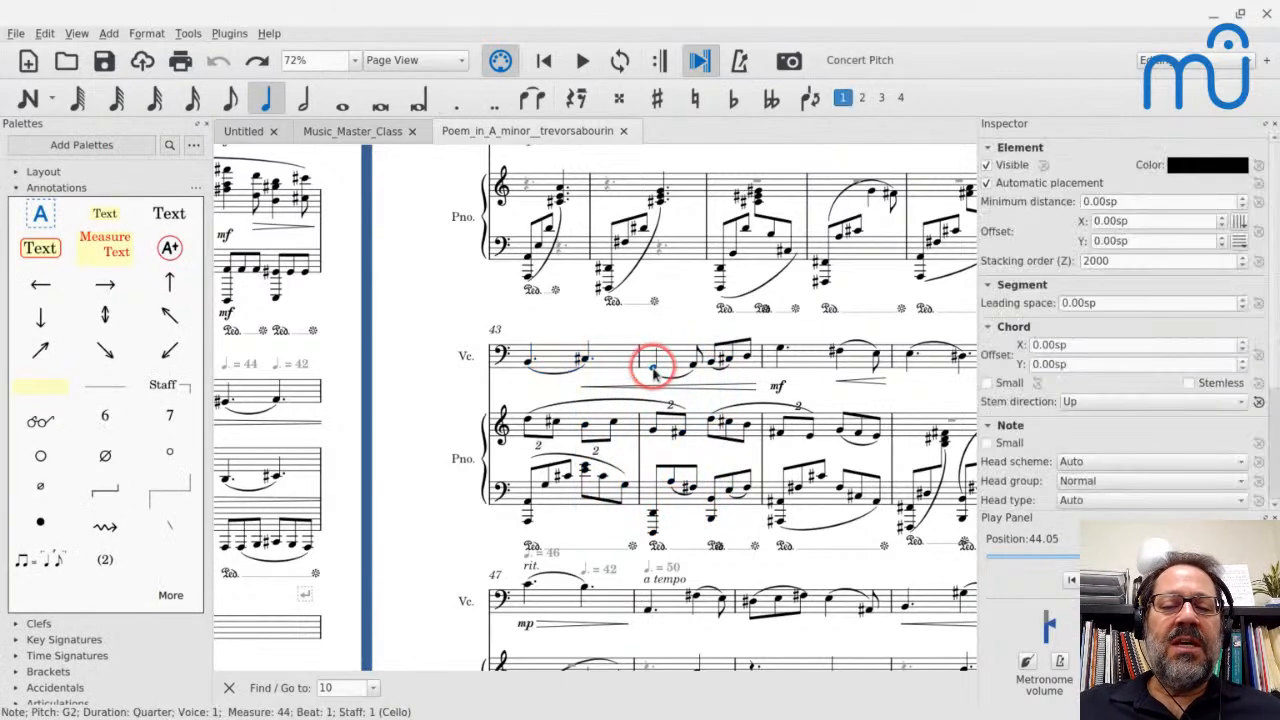
left_click(645, 510)
key("space")
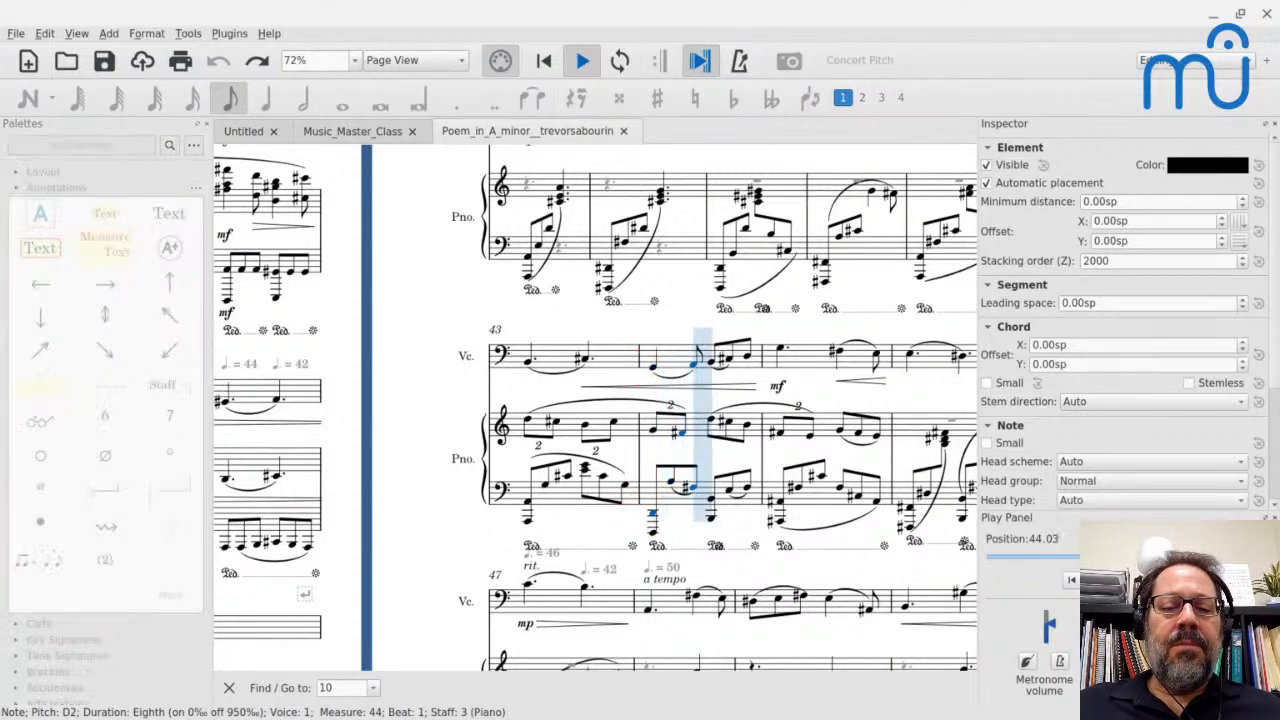
key("space")
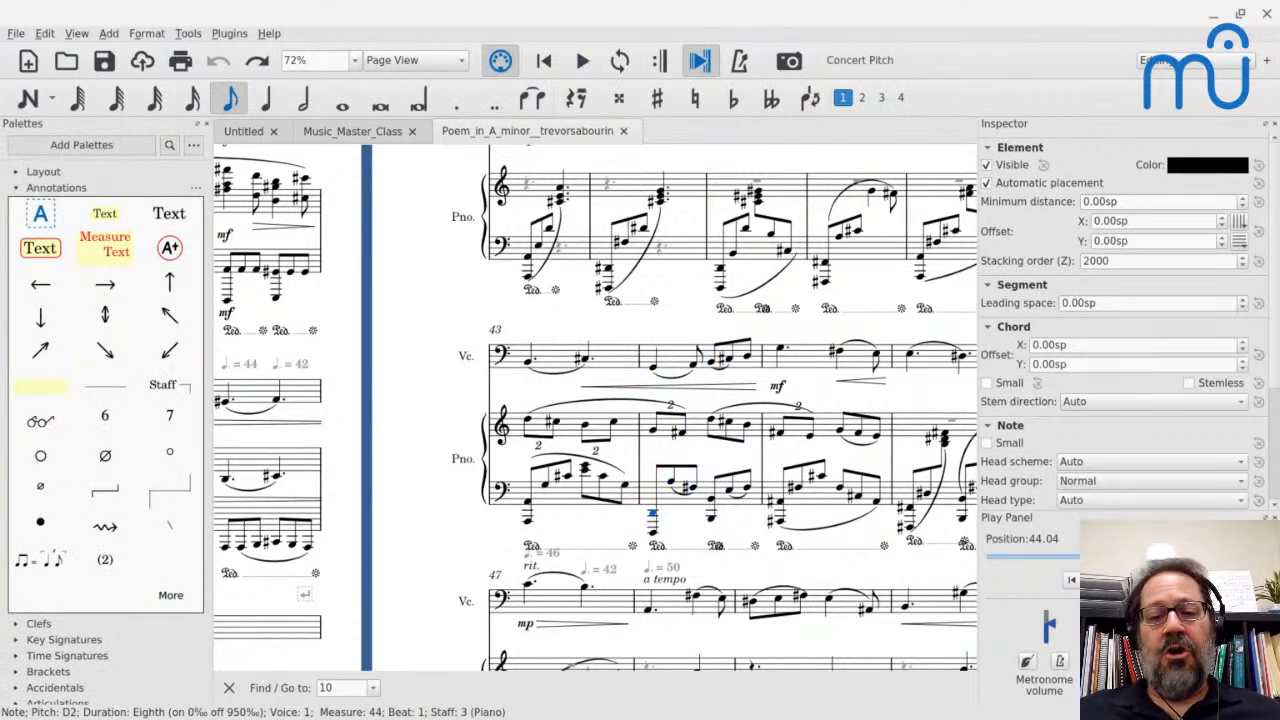
Select the piano's left-hand part in measure 44 and play back from there.
left_click(672, 507)
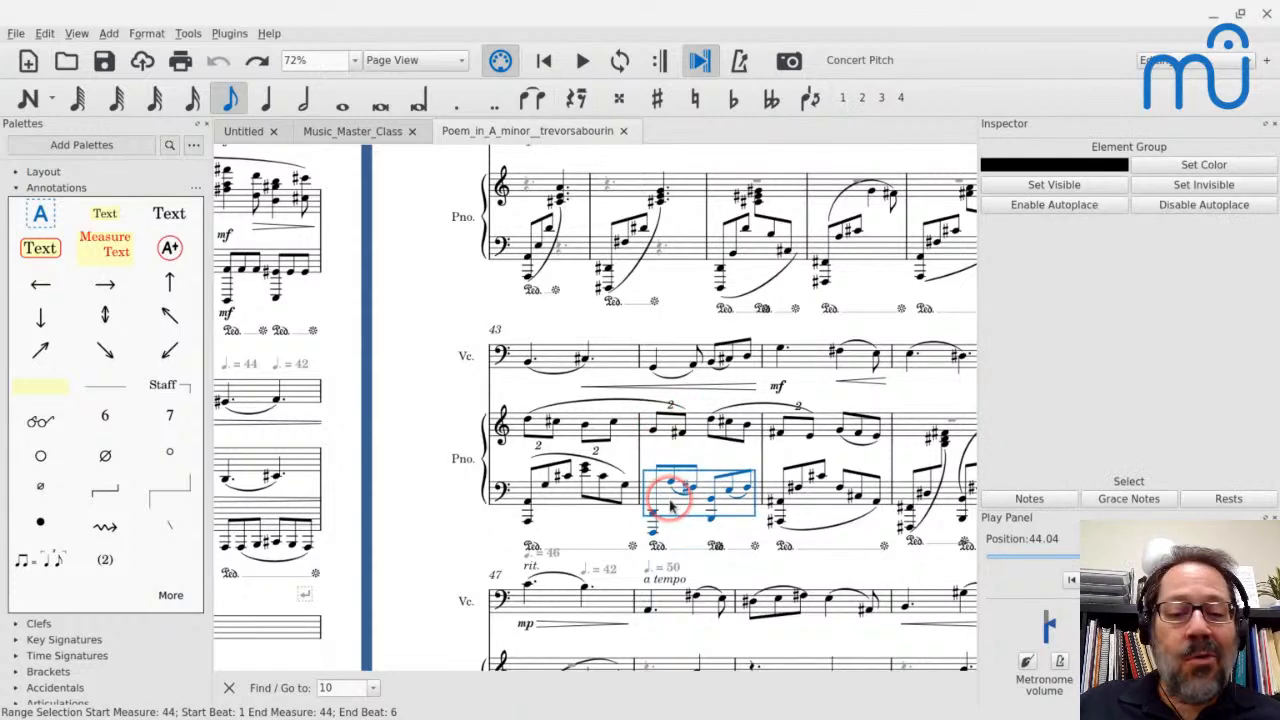
key("space")
key("space")
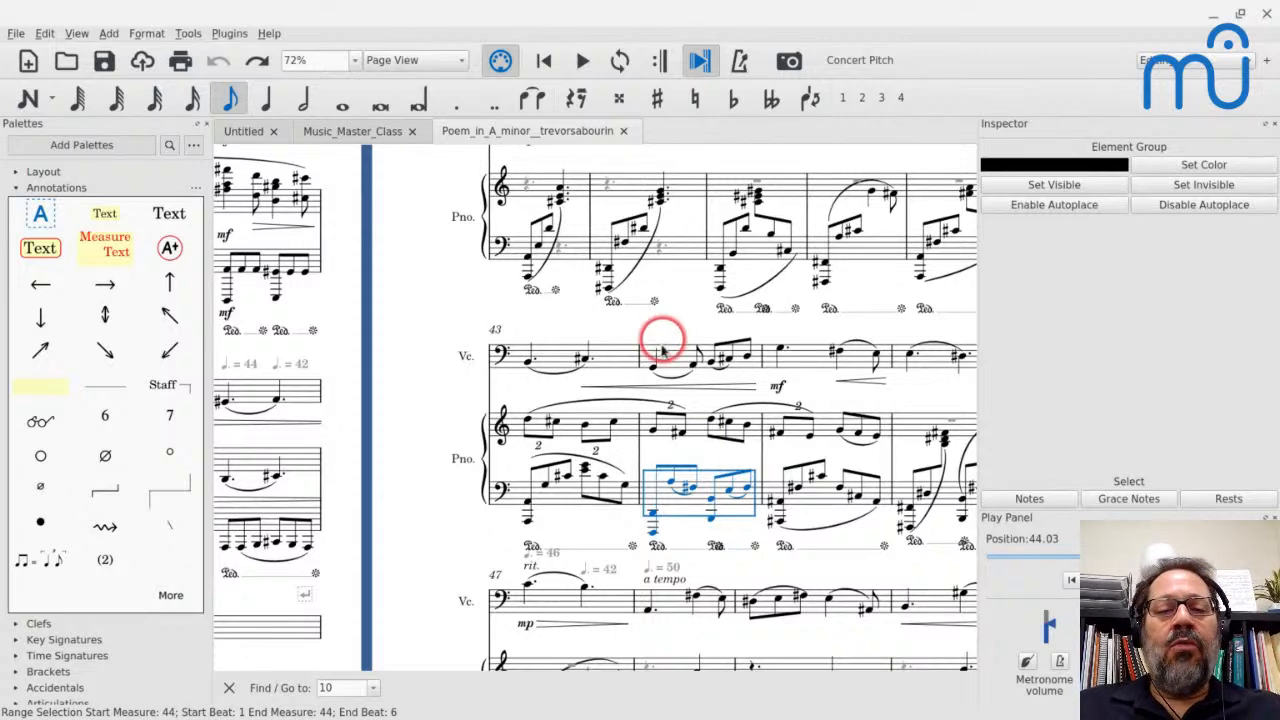
Compare the cello's first note in measure 44 with the piano's right-hand F♯4, and play back from the cello note.
left_click(653, 370)
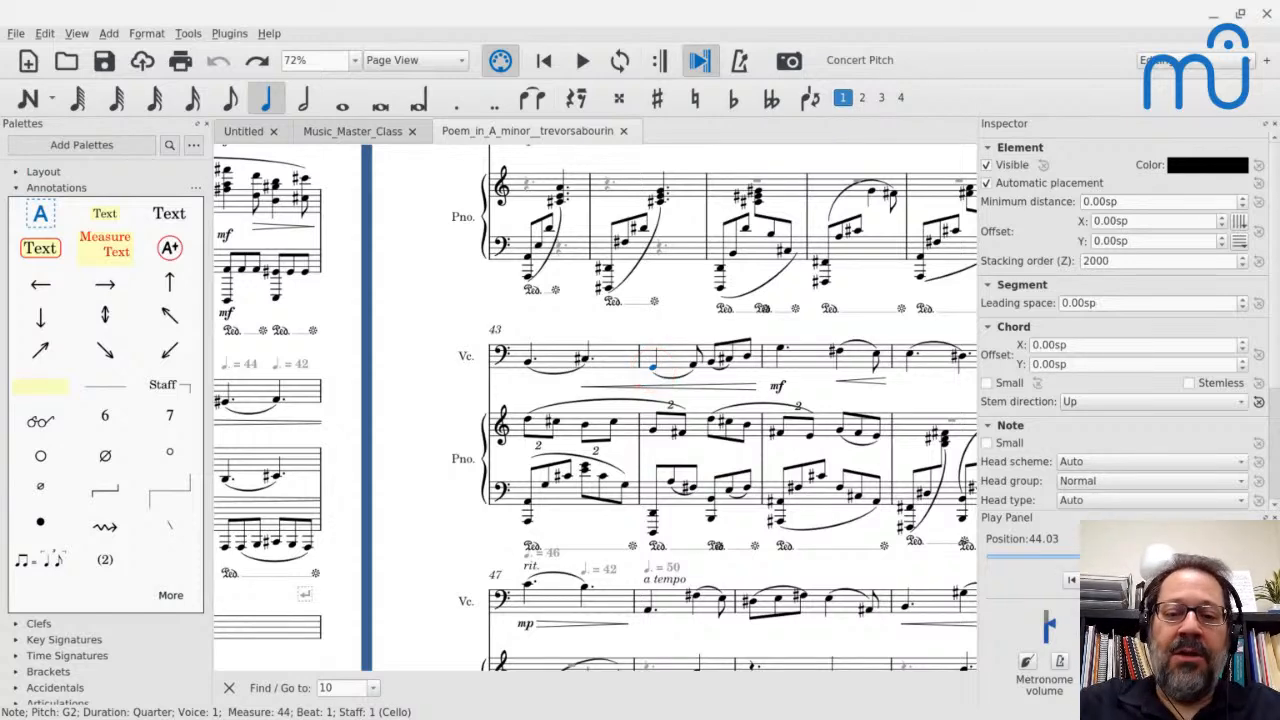
left_click(679, 430)
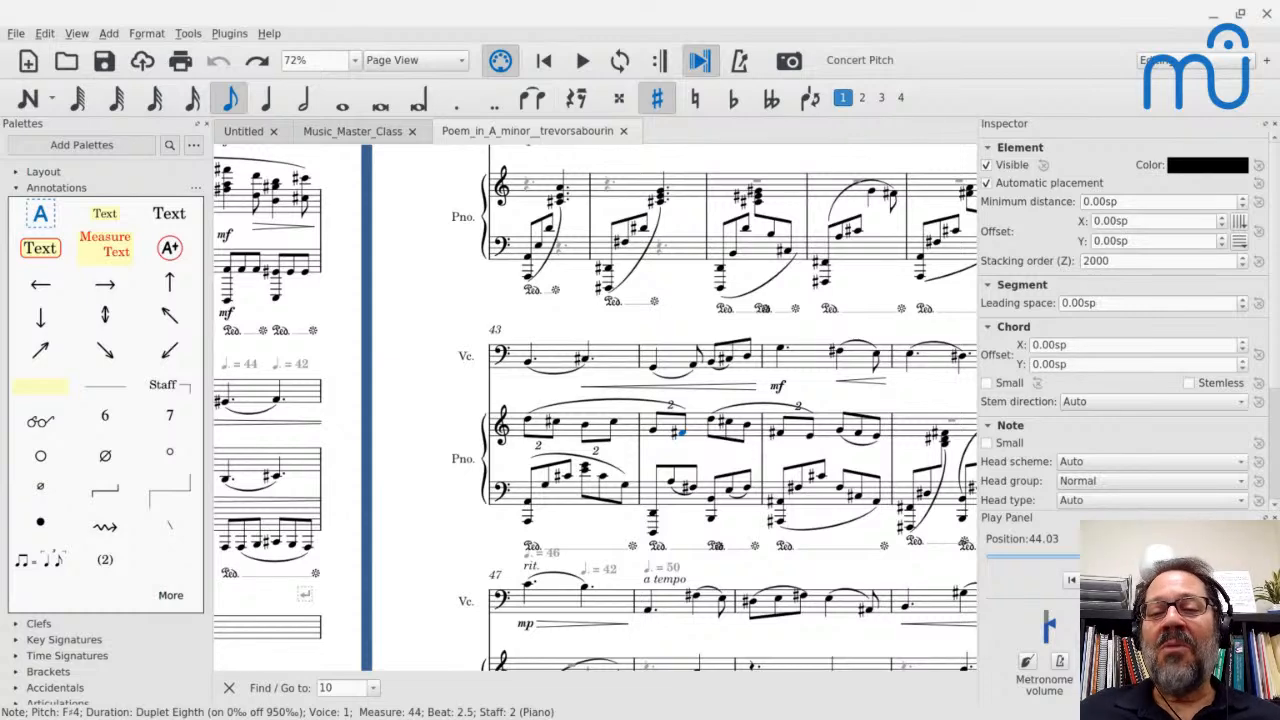
left_click(668, 358)
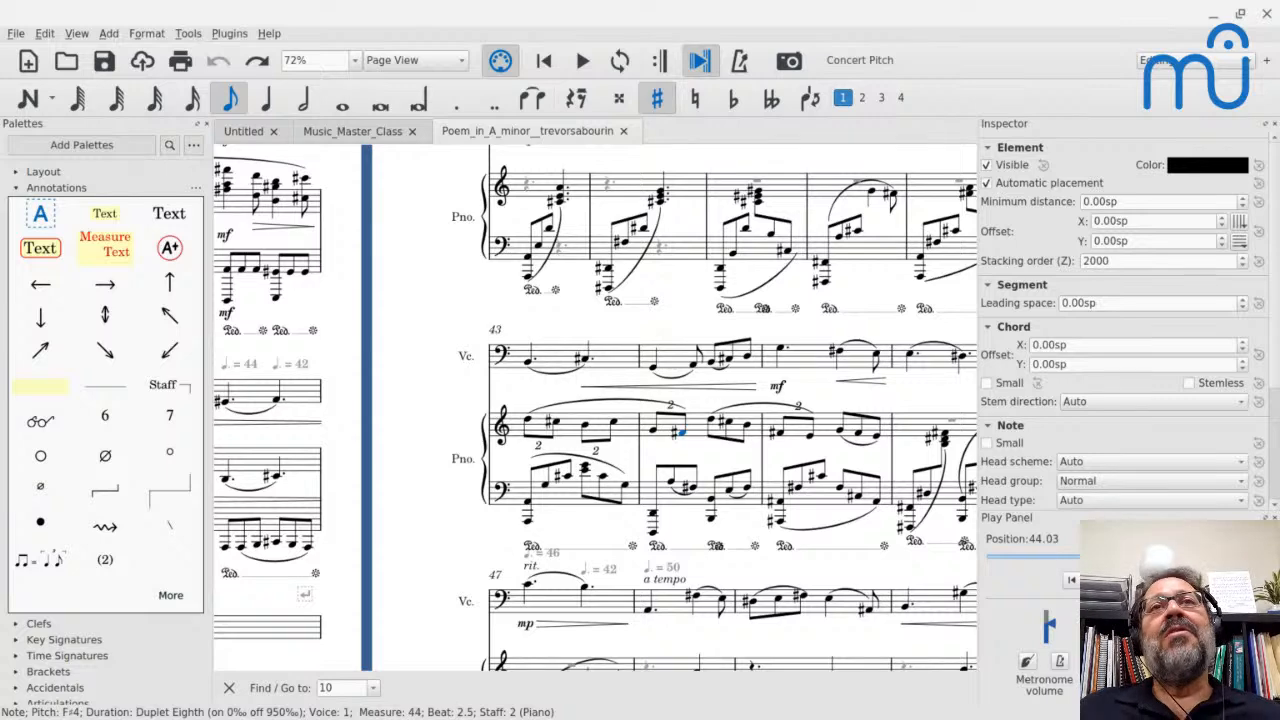
left_click(652, 366)
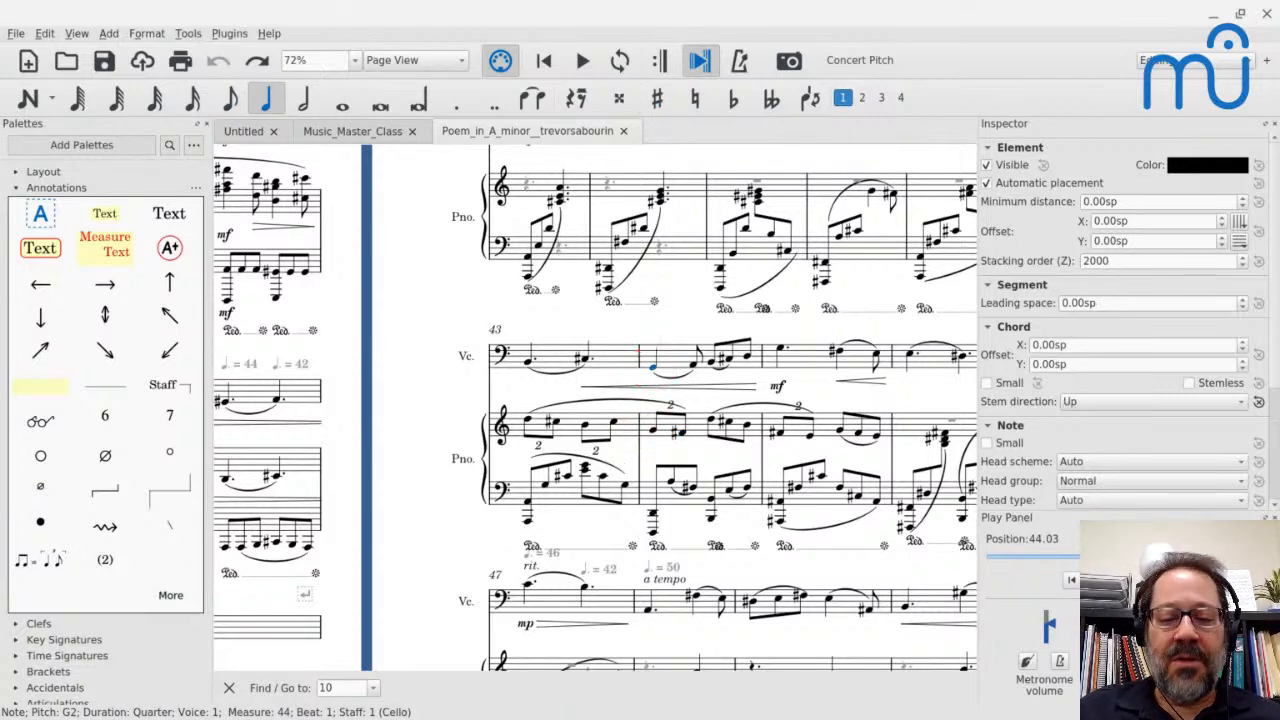
key("space")
key("space")
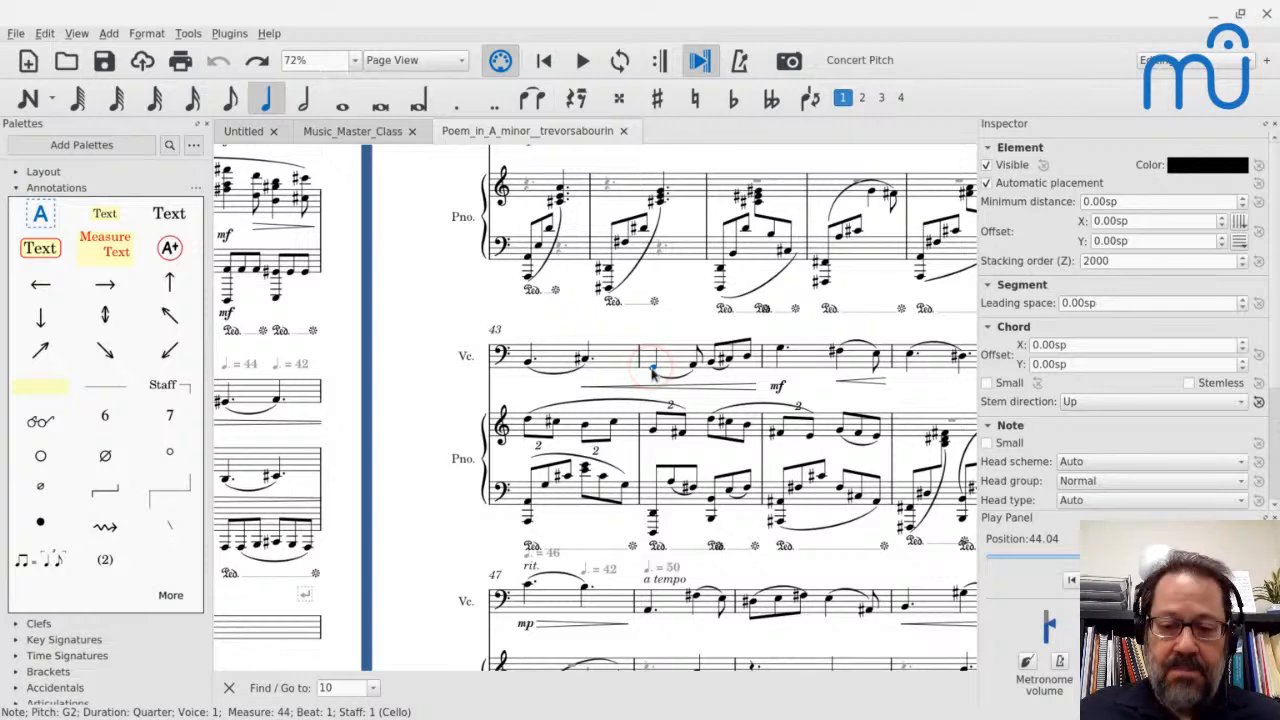
Select the cello's first note in measure 40 of the molto cantabile passage and play back from there into measure 41.
scroll(655, 370, "right", 1)
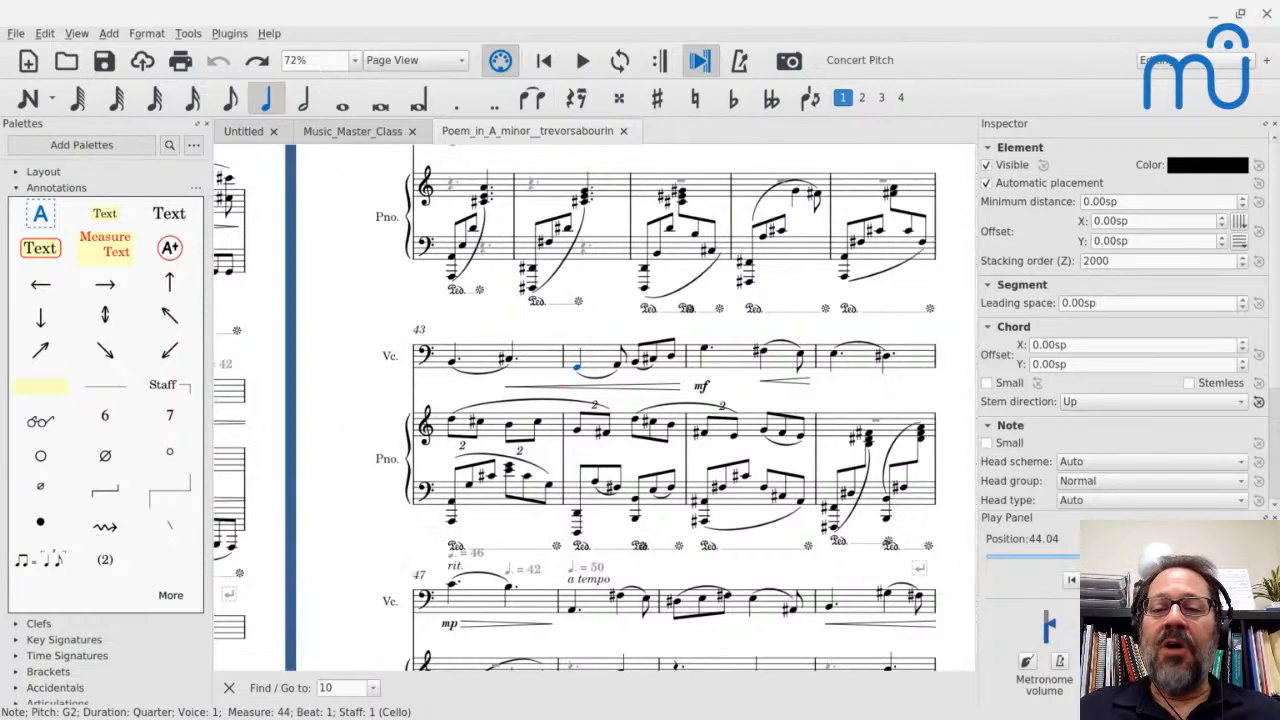
scroll(655, 370, "down", 3)
scroll(655, 370, "up", 6)
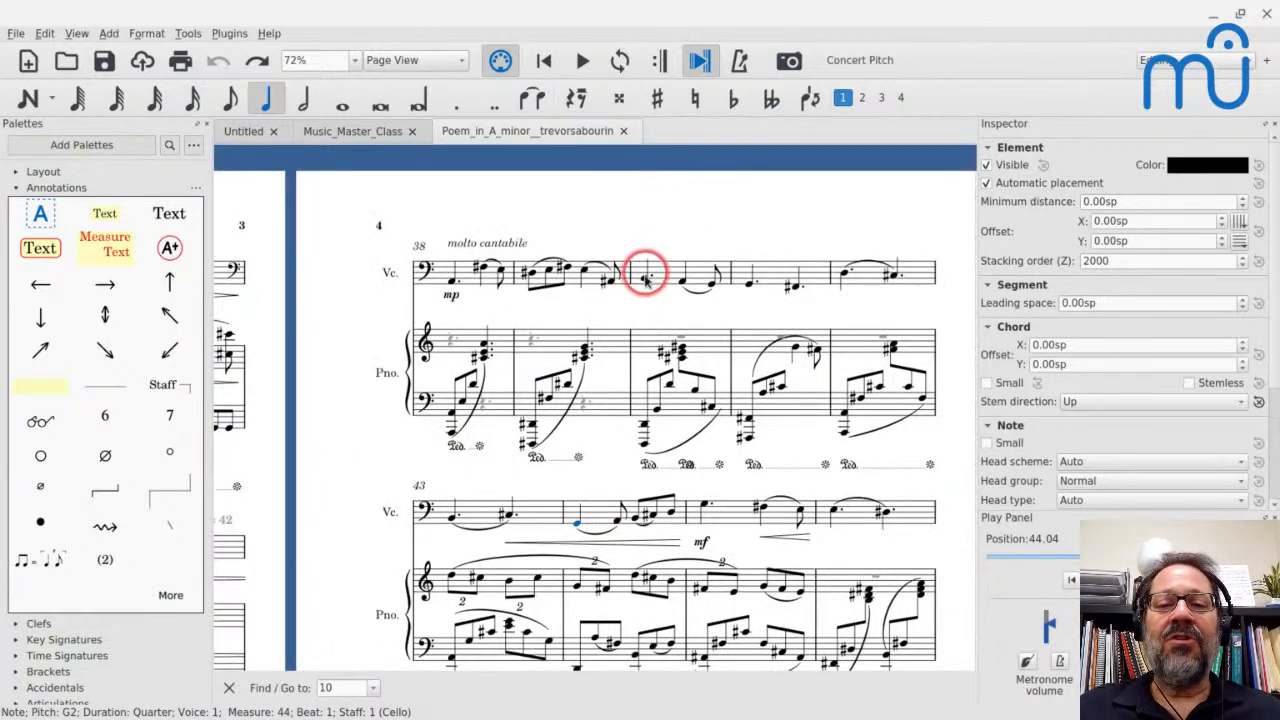
left_click(742, 284)
left_click(646, 280)
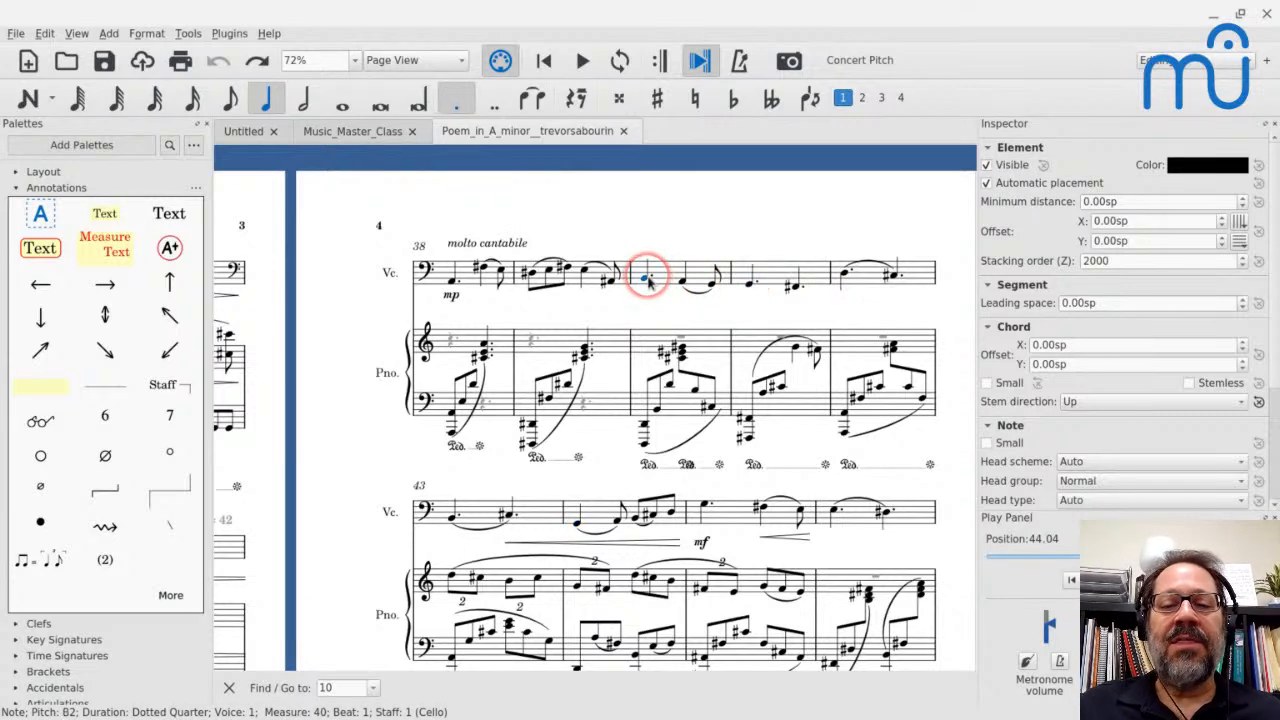
key("space")
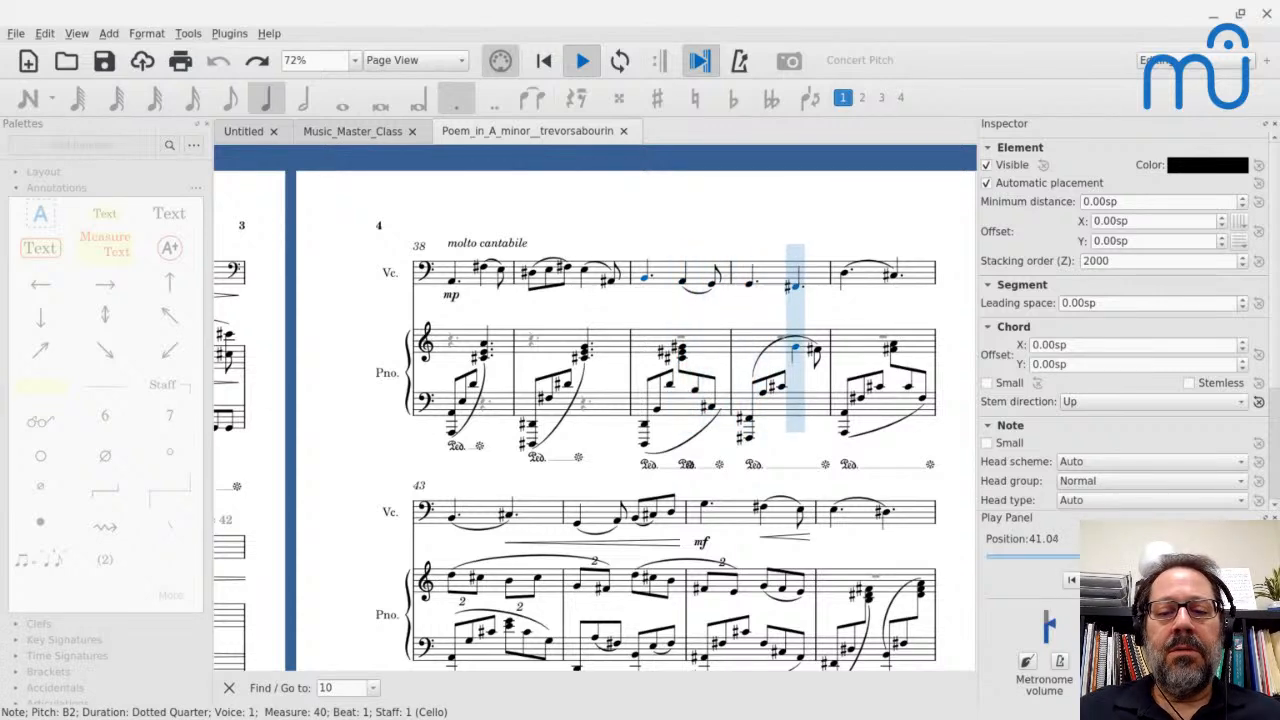
key("space")
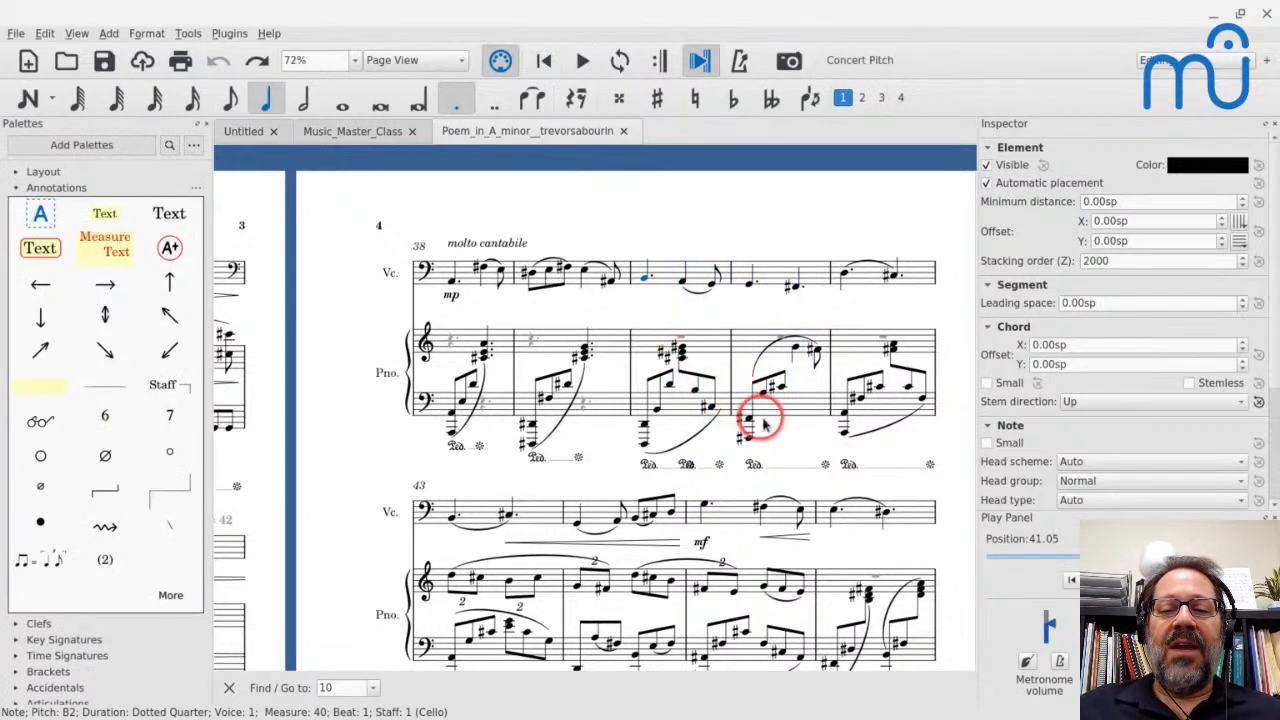
Select the piano's left-hand part in measure 41 and play back from there.
left_click(757, 410)
key("space")
key("space")
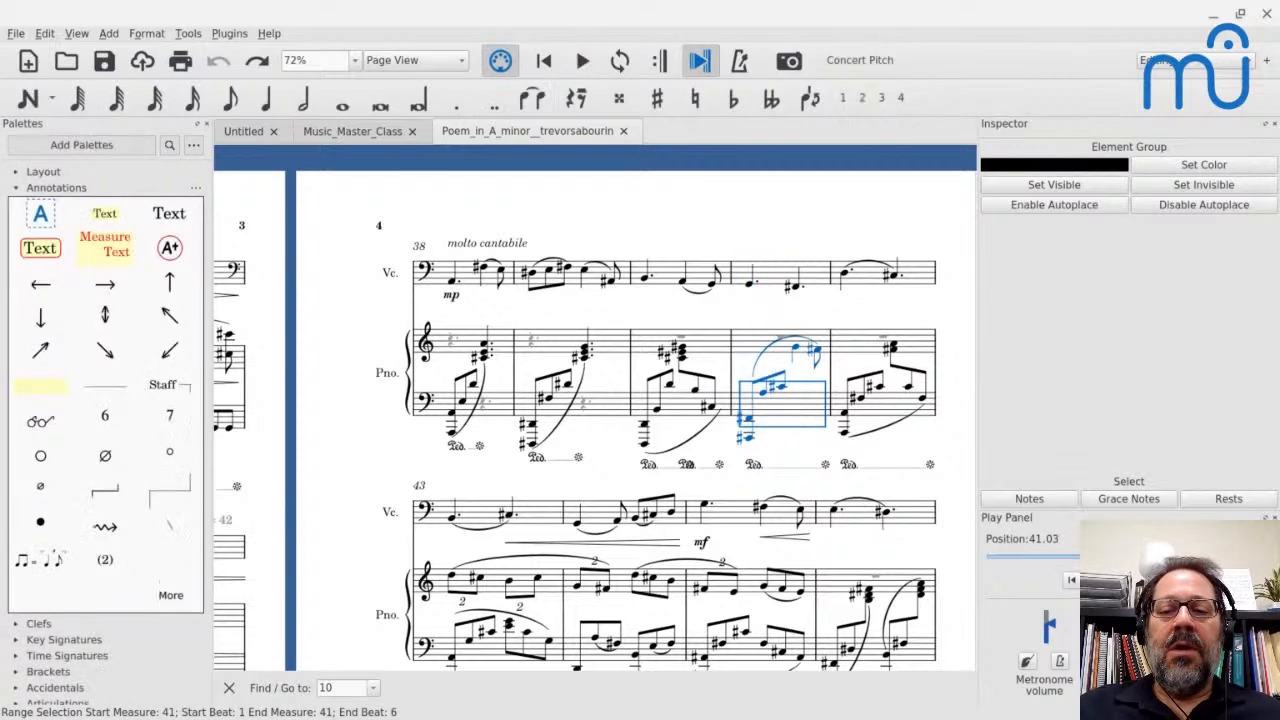
Inspect the piano's rising left-hand notes in measure 41 one by one, and the cello's first note in the same measure.
left_click(748, 418)
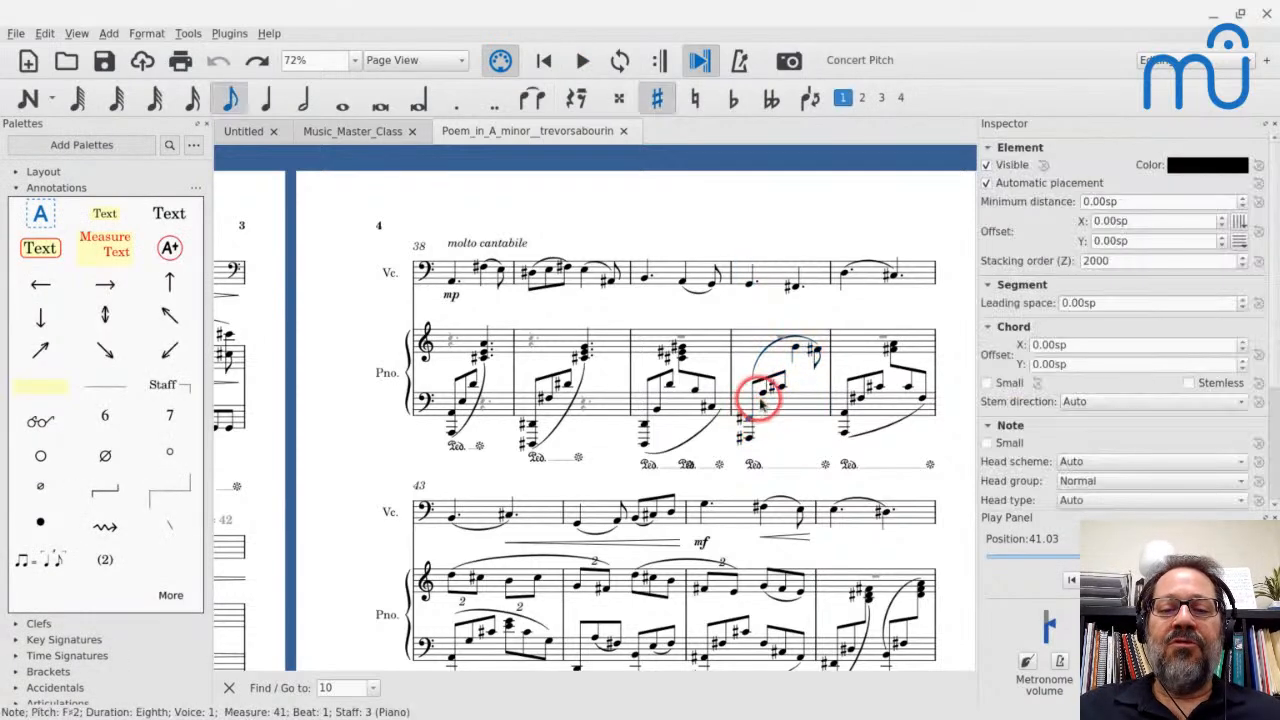
left_click(764, 391)
left_click(785, 384)
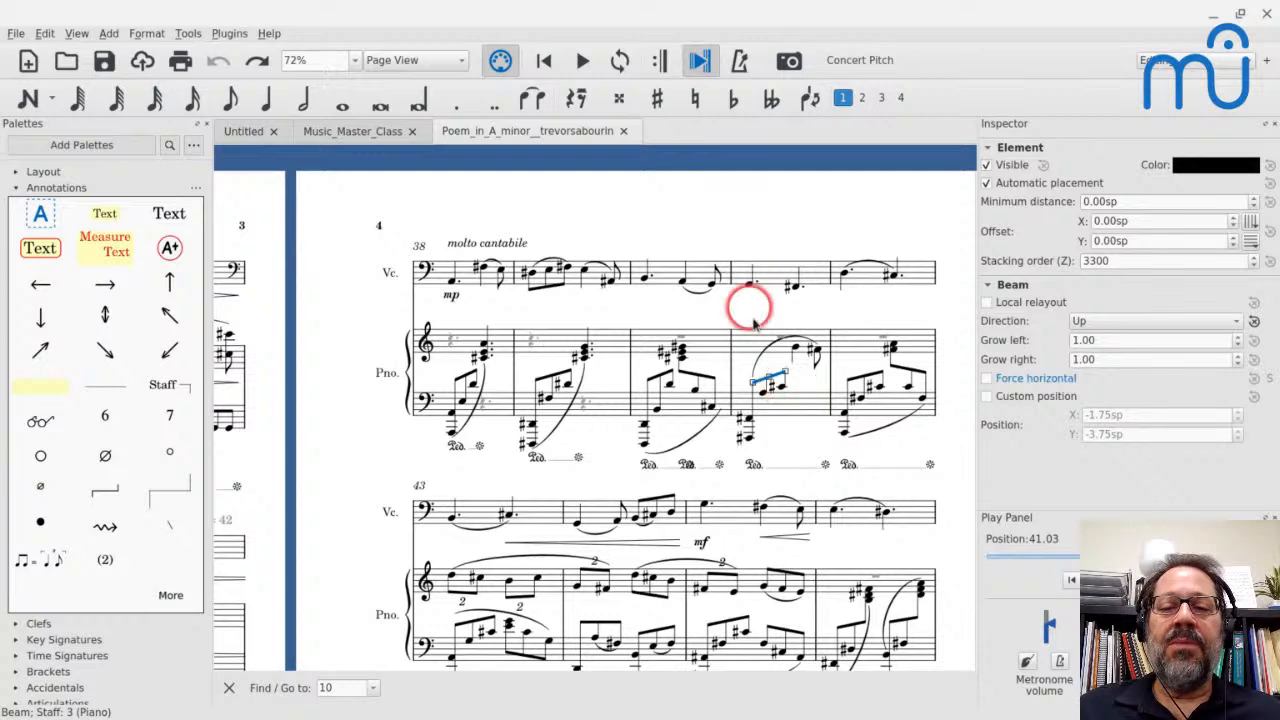
left_click(782, 389)
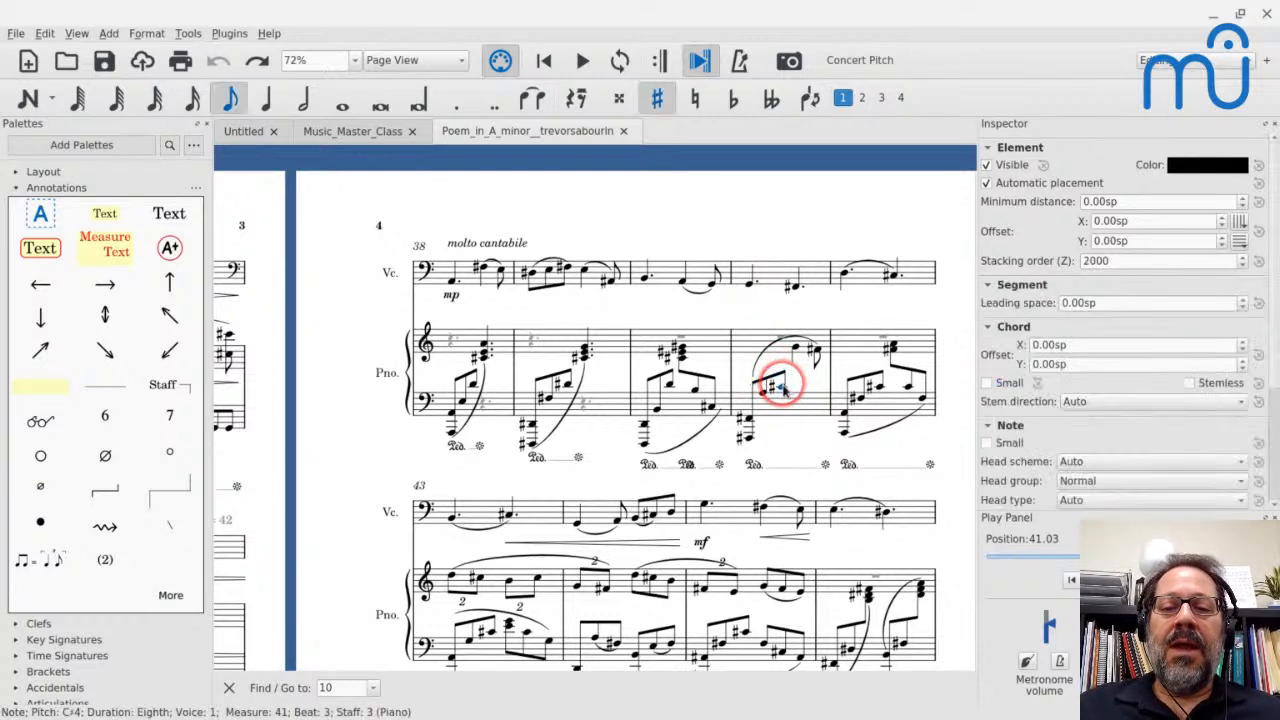
left_click(750, 285)
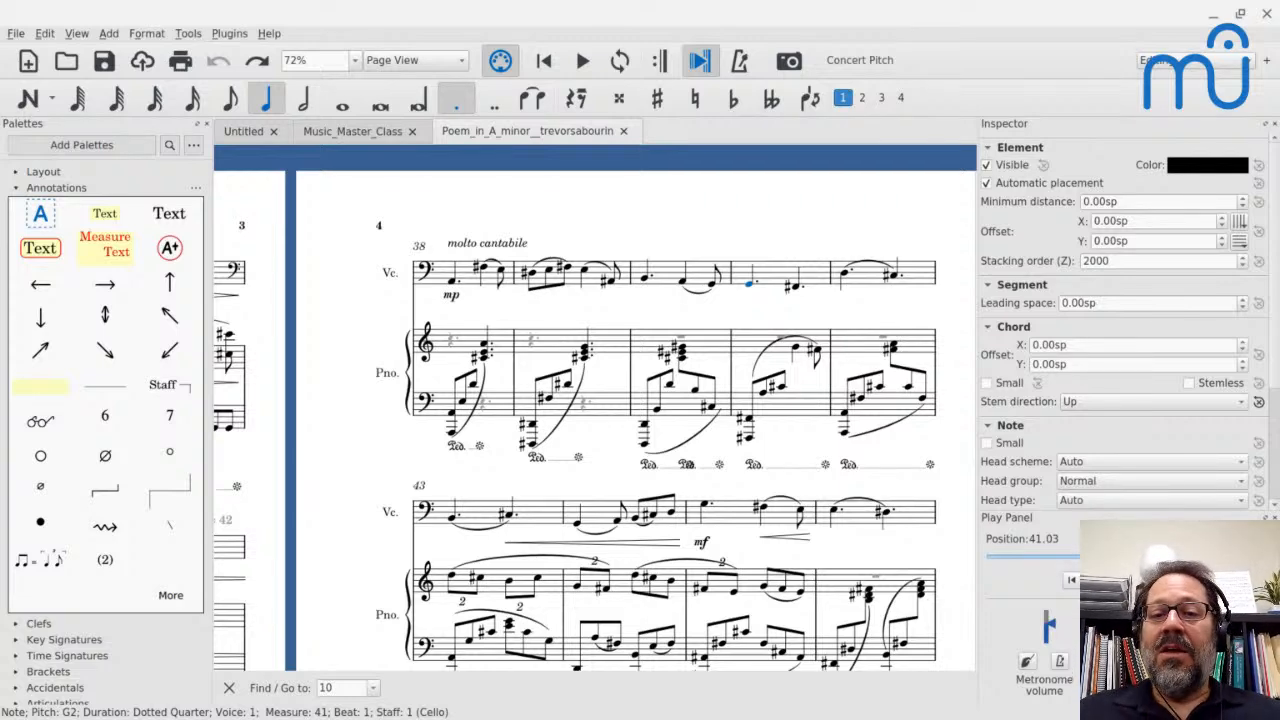
left_click(748, 284)
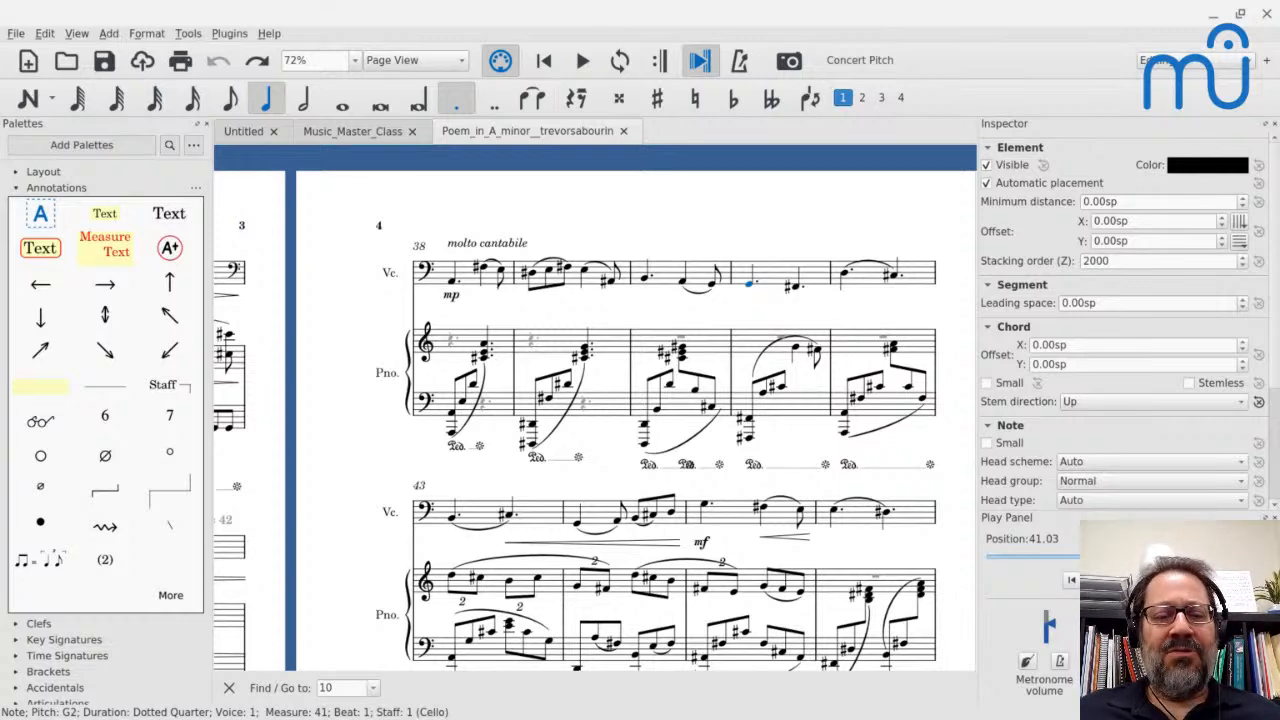
Return to the opening page and step through the cello's melody notes from measure 3 into measure 4.
left_click_drag(330, 320, 939, 268)
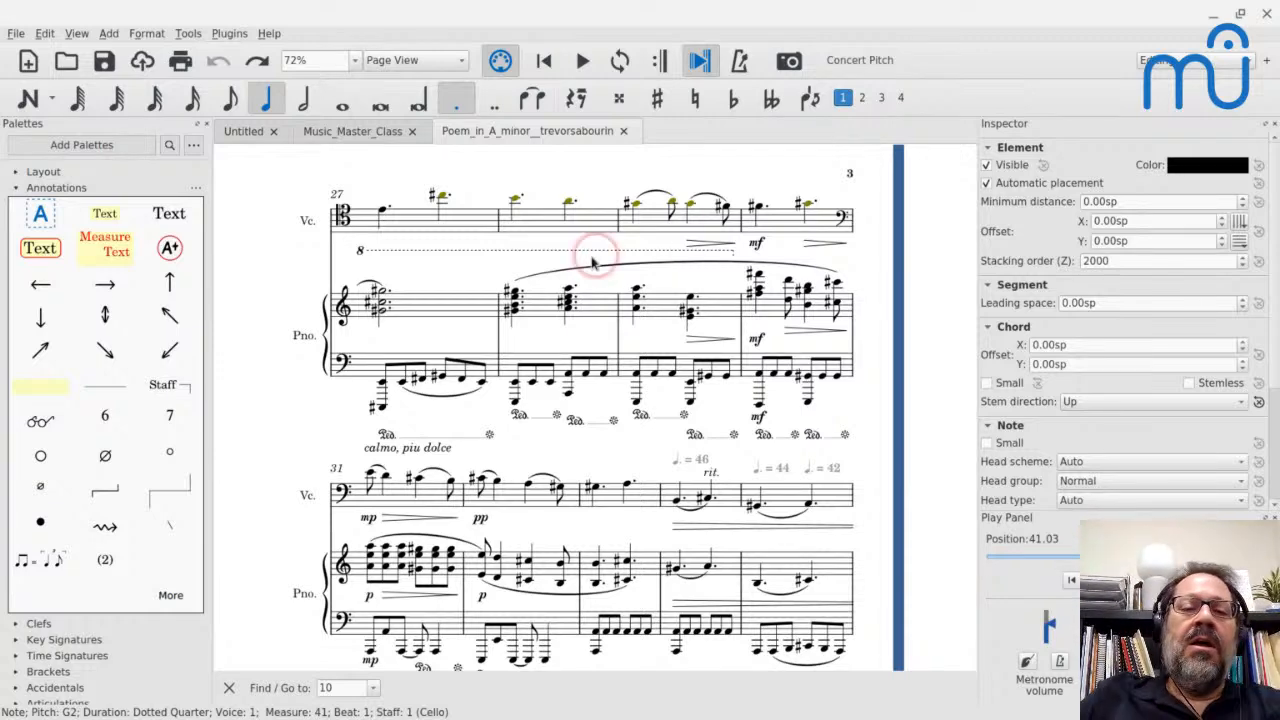
scroll(388, 218, "left", 15)
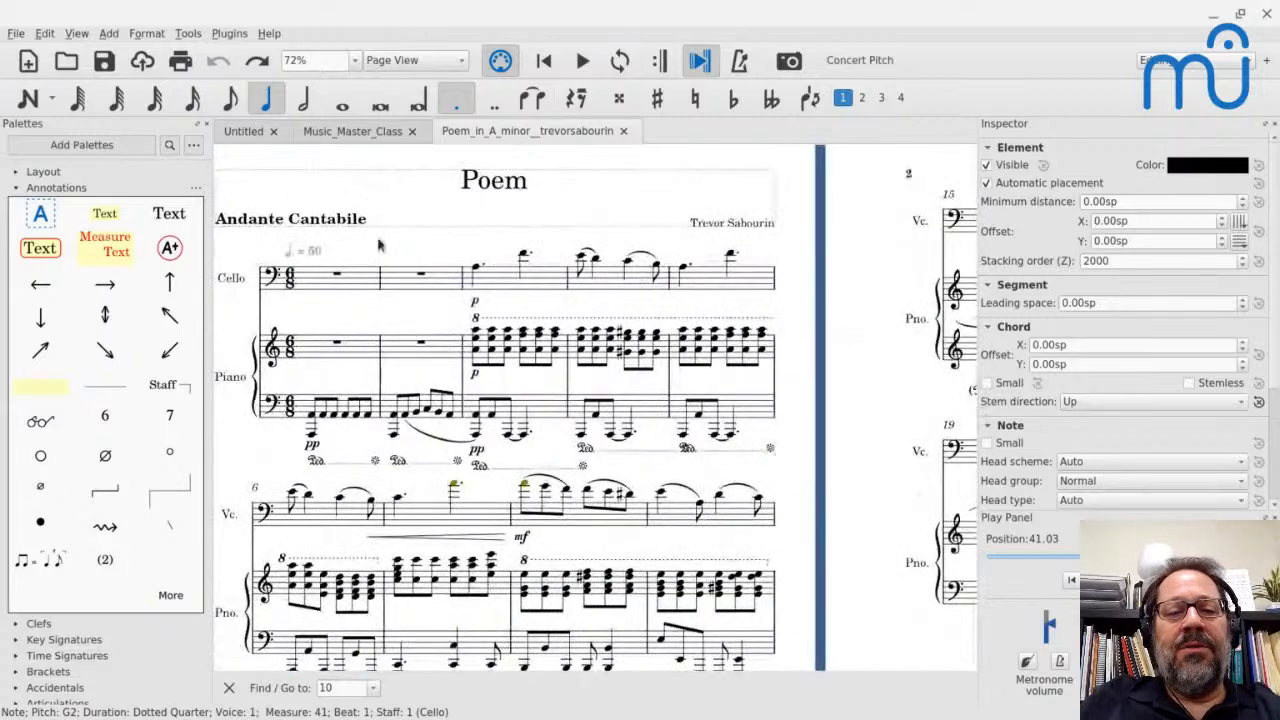
left_click(476, 267)
key("Right")
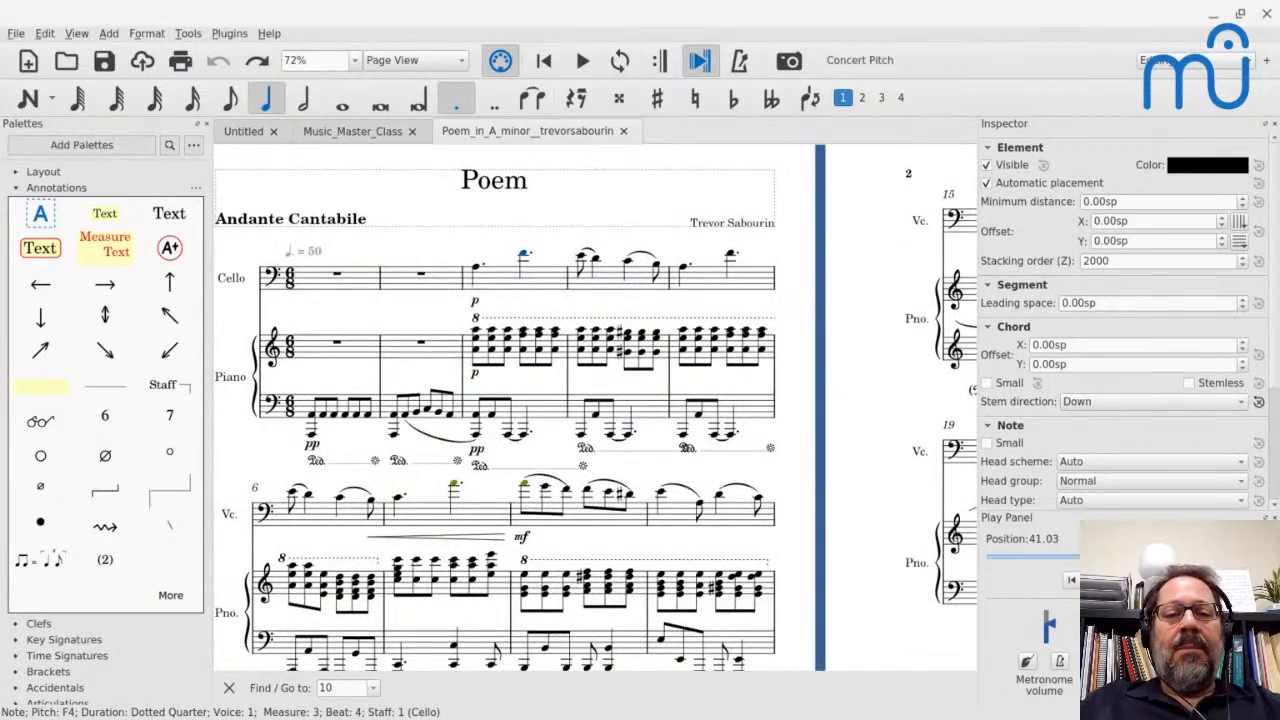
key("Right")
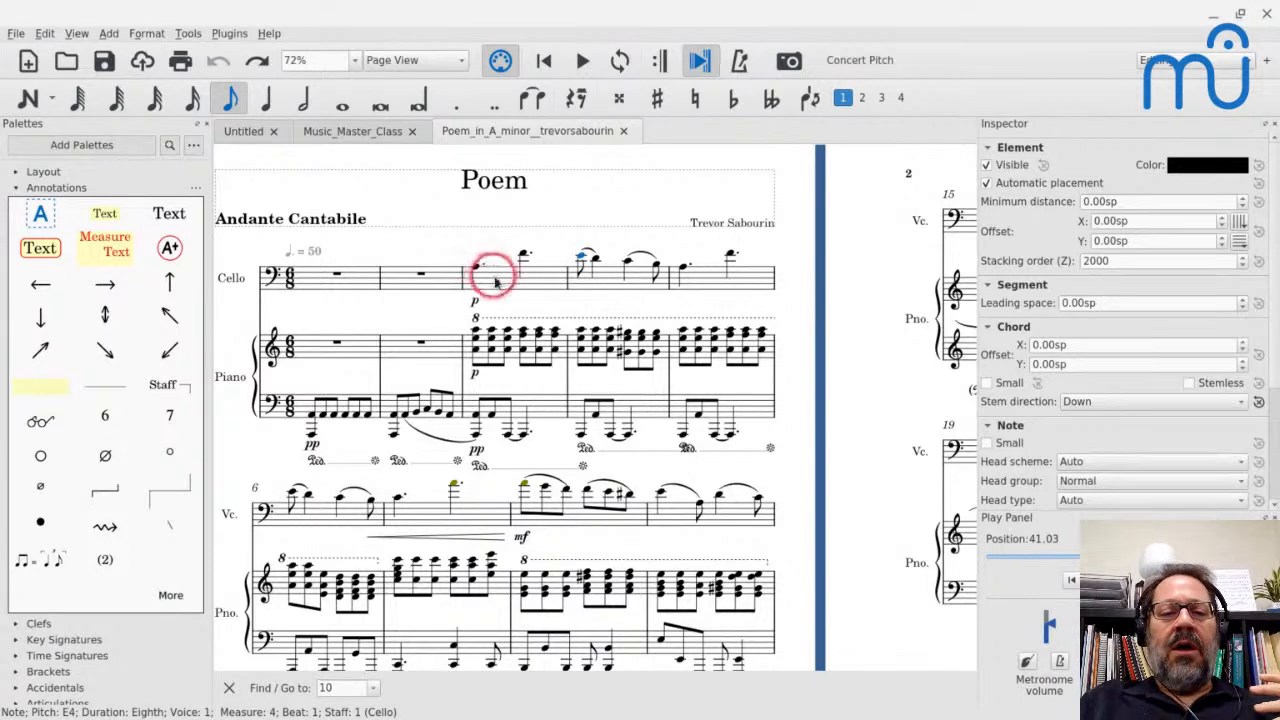
Examine the cello and piano texture from measure 15 on page 2 and in measures 1–10 of the opening page.
left_click_drag(502, 286, 46, 286)
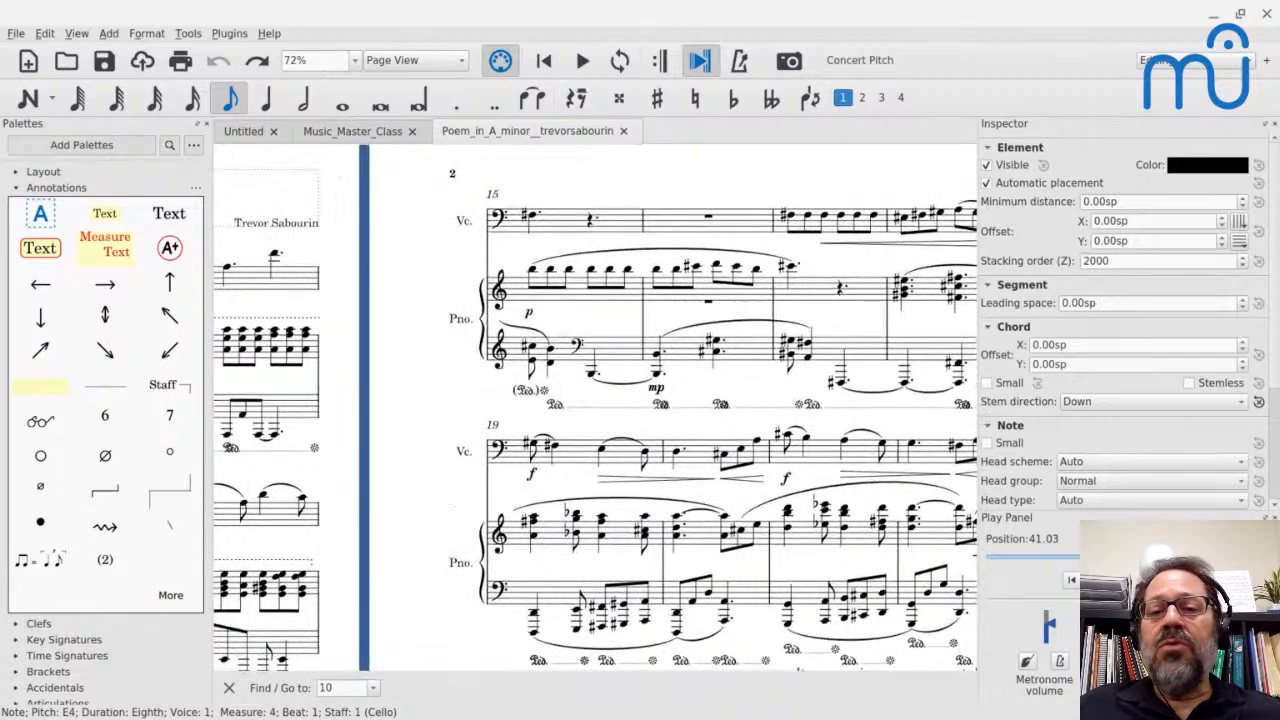
scroll(806, 254, "down", 2)
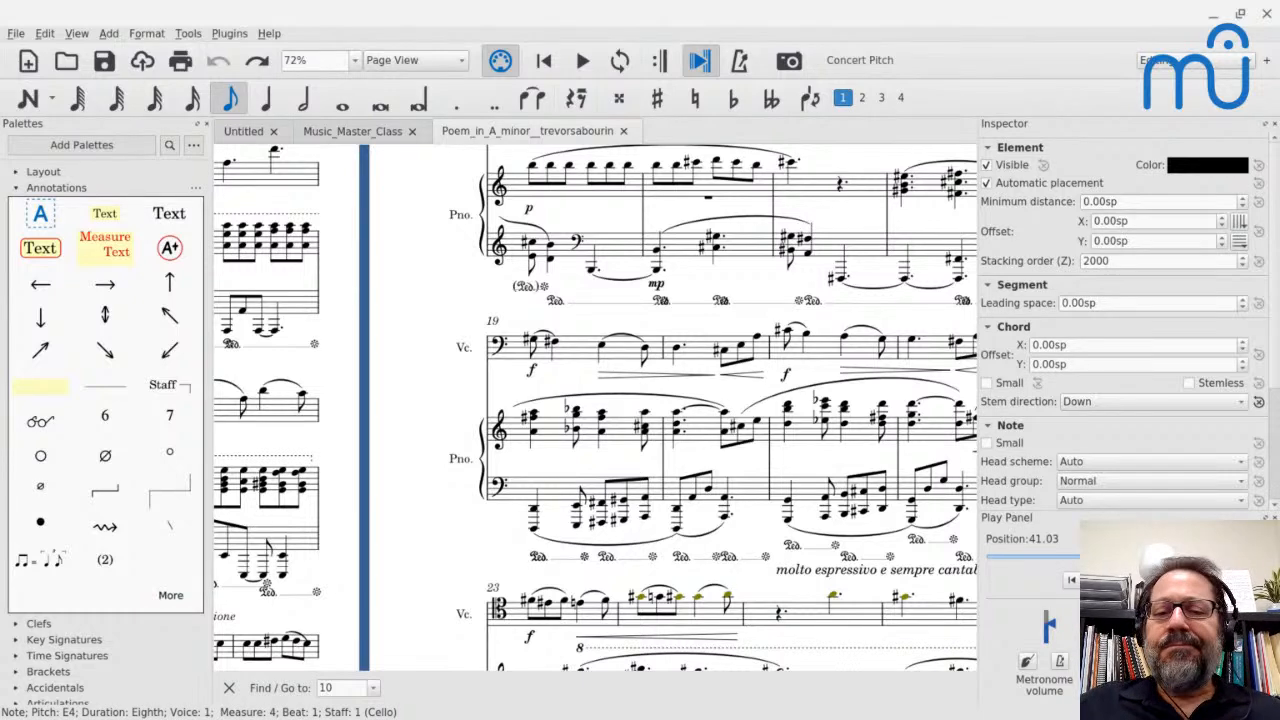
scroll(586, 312, "left", 5)
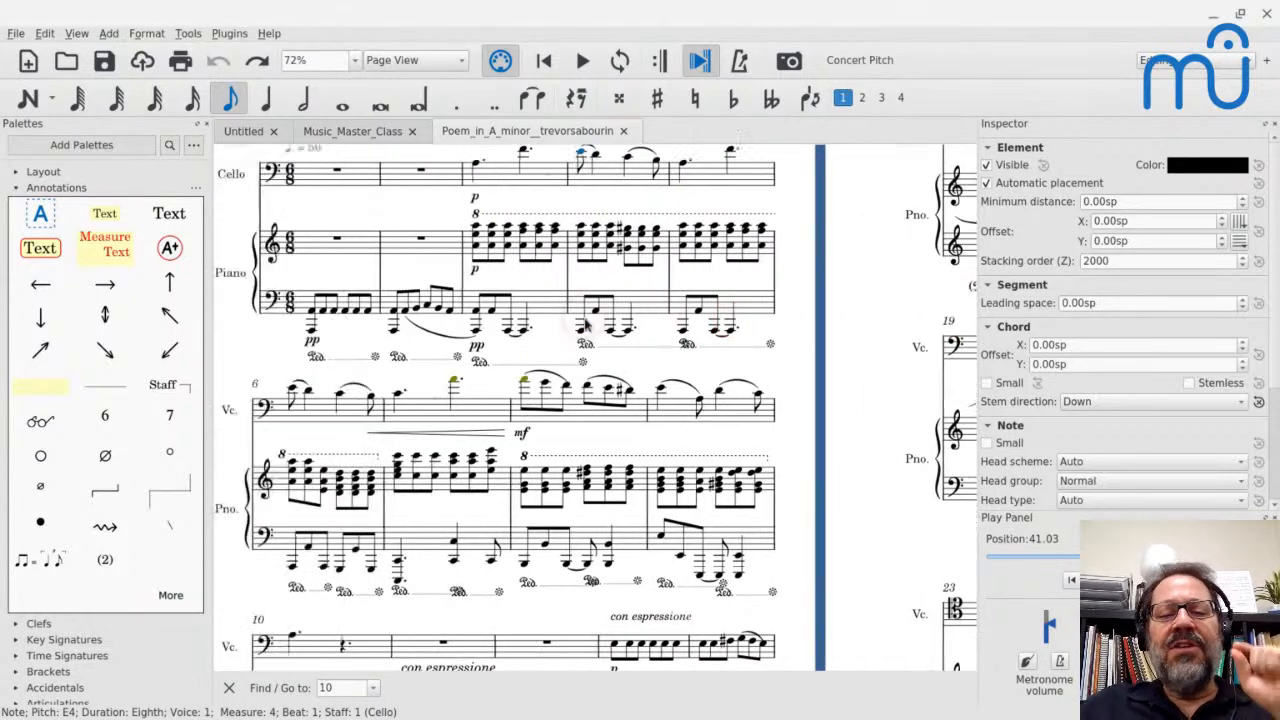
scroll(584, 323, "left", 1)
scroll(584, 323, "down", 1)
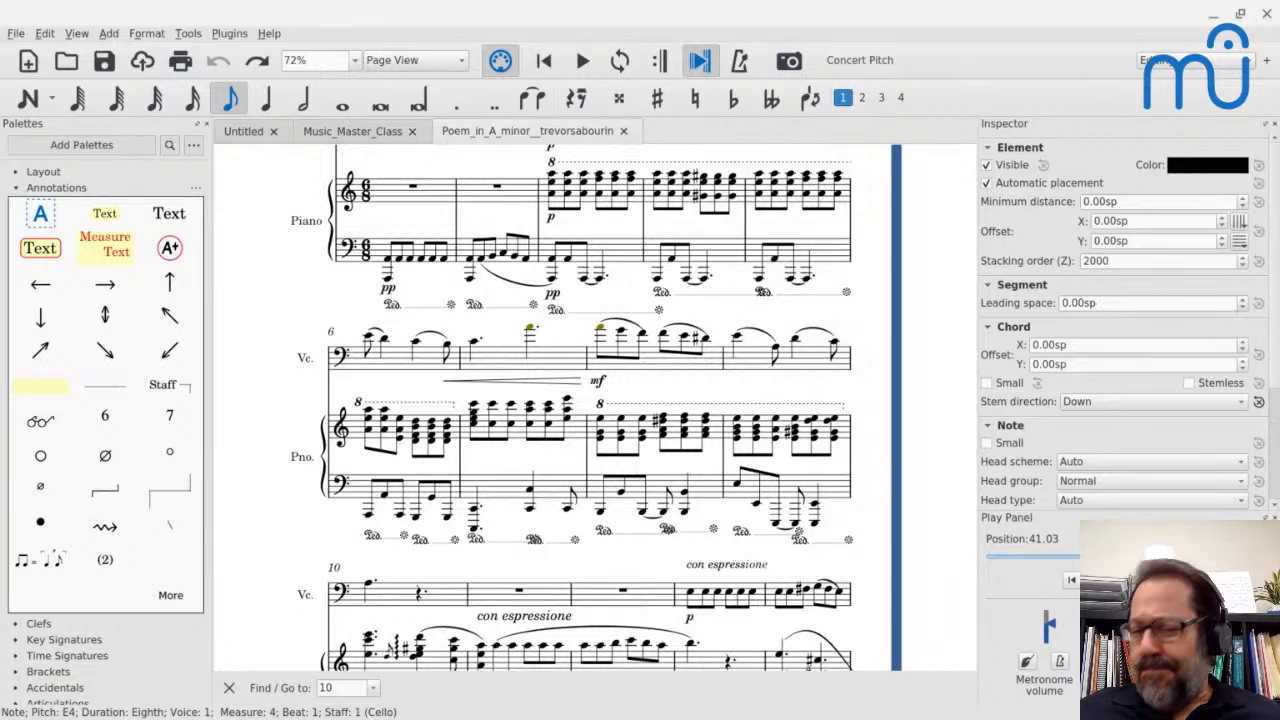
Review the score onward to page 4, select the piano's right-hand part in measure 44, and play back from there.
scroll(576, 296, "down", 10)
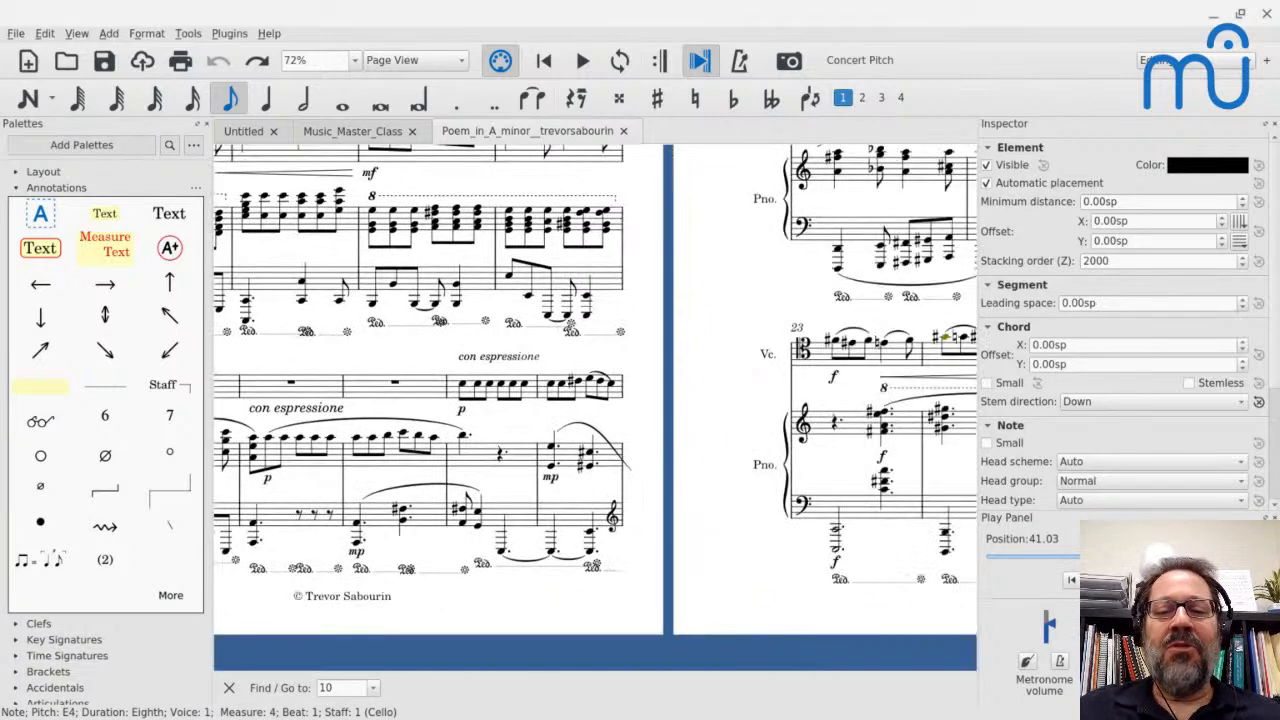
left_click(529, 228)
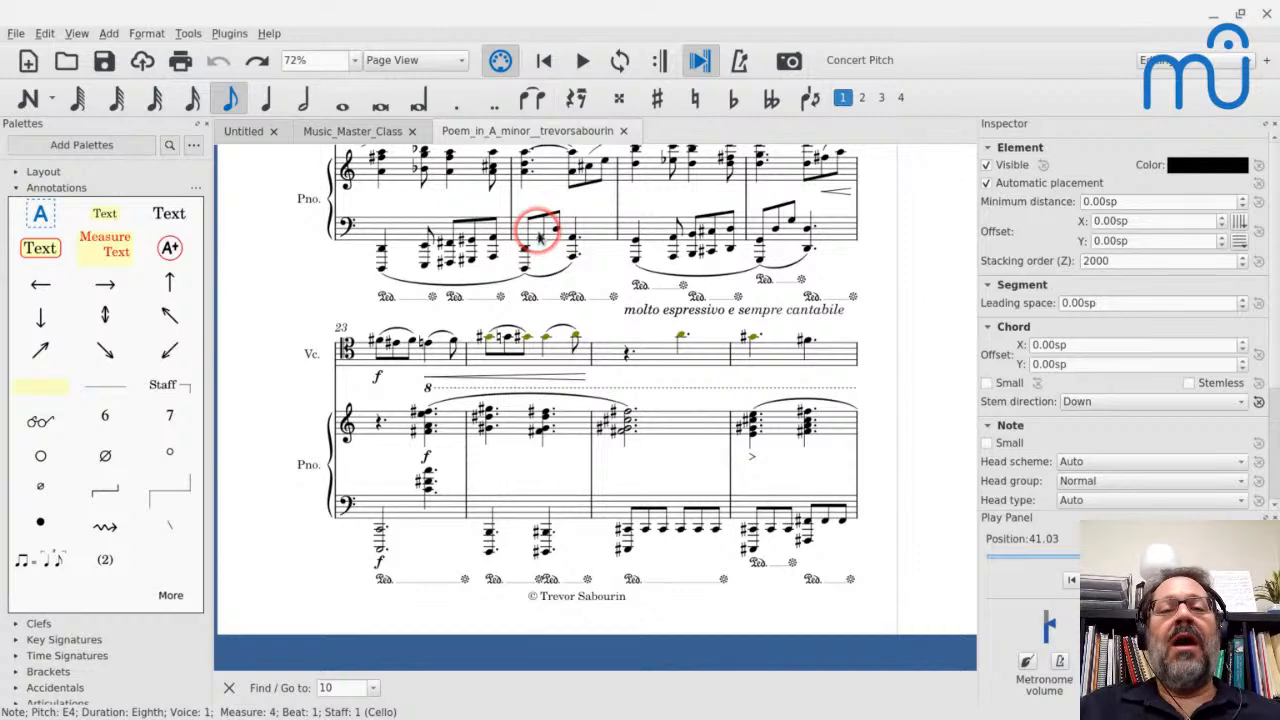
scroll(538, 237, "up", 1)
scroll(538, 237, "down", 10)
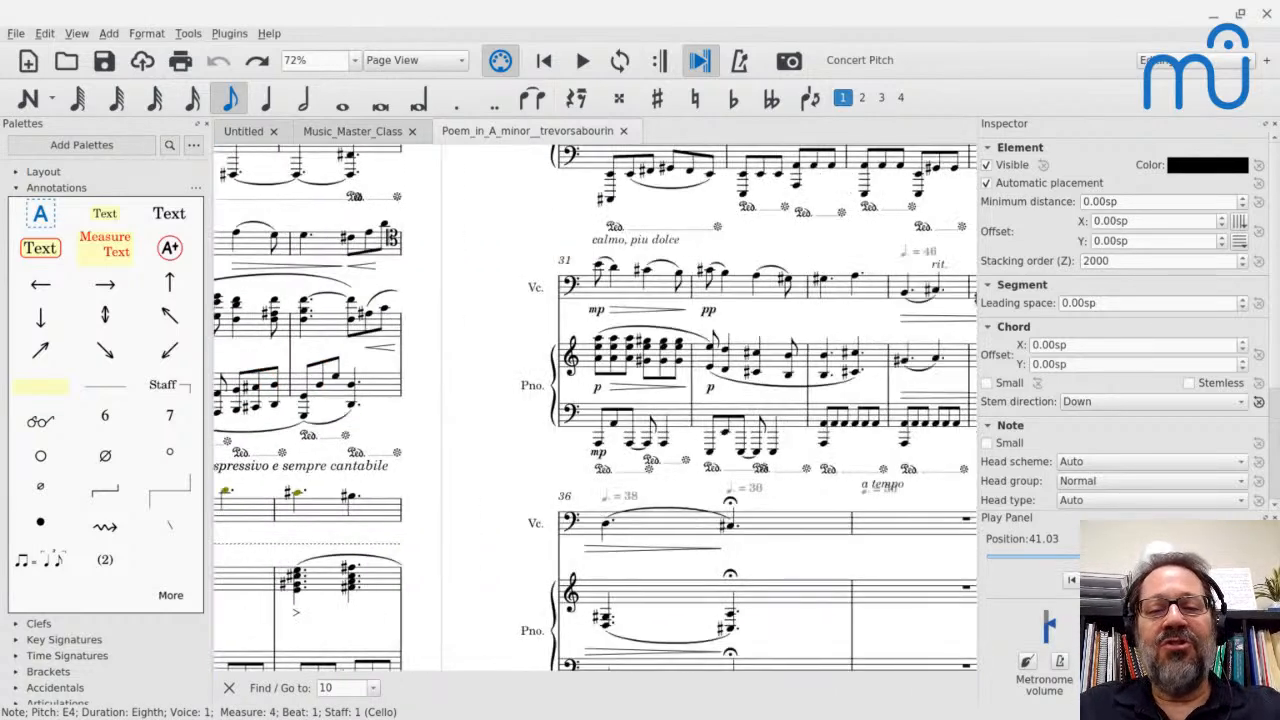
left_click(585, 330)
scroll(586, 337, "right", 8)
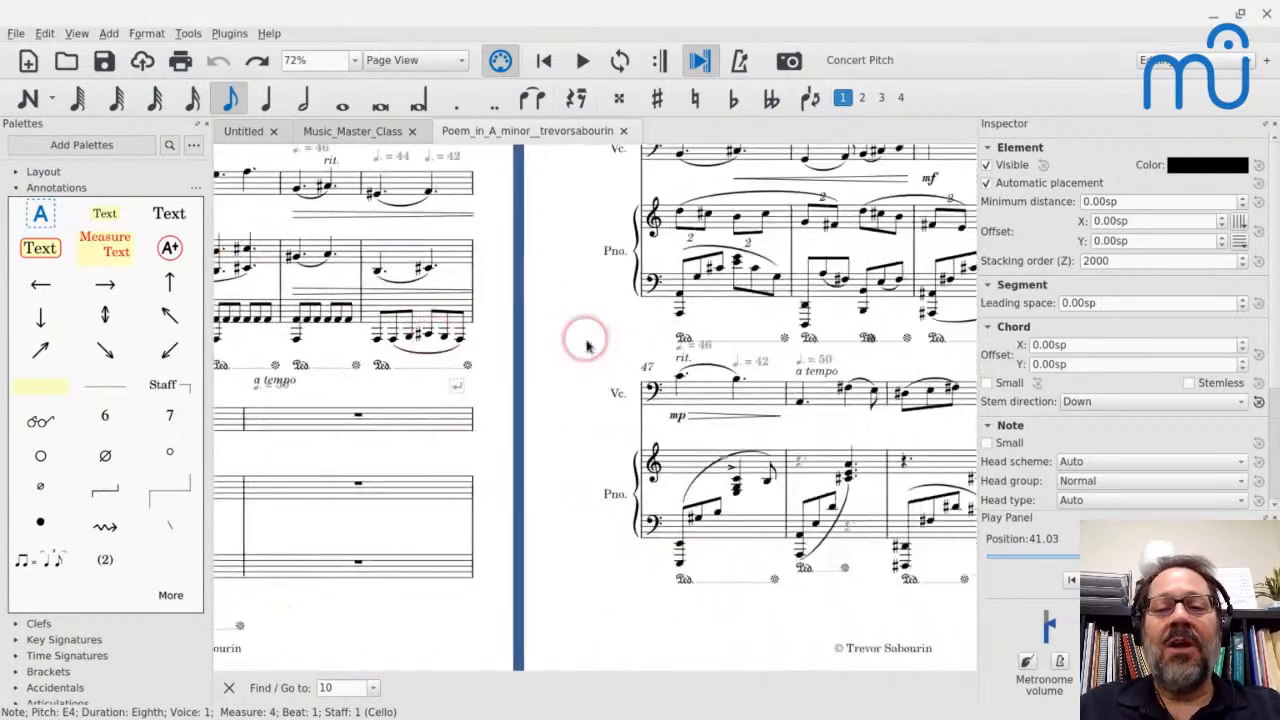
left_click(590, 210)
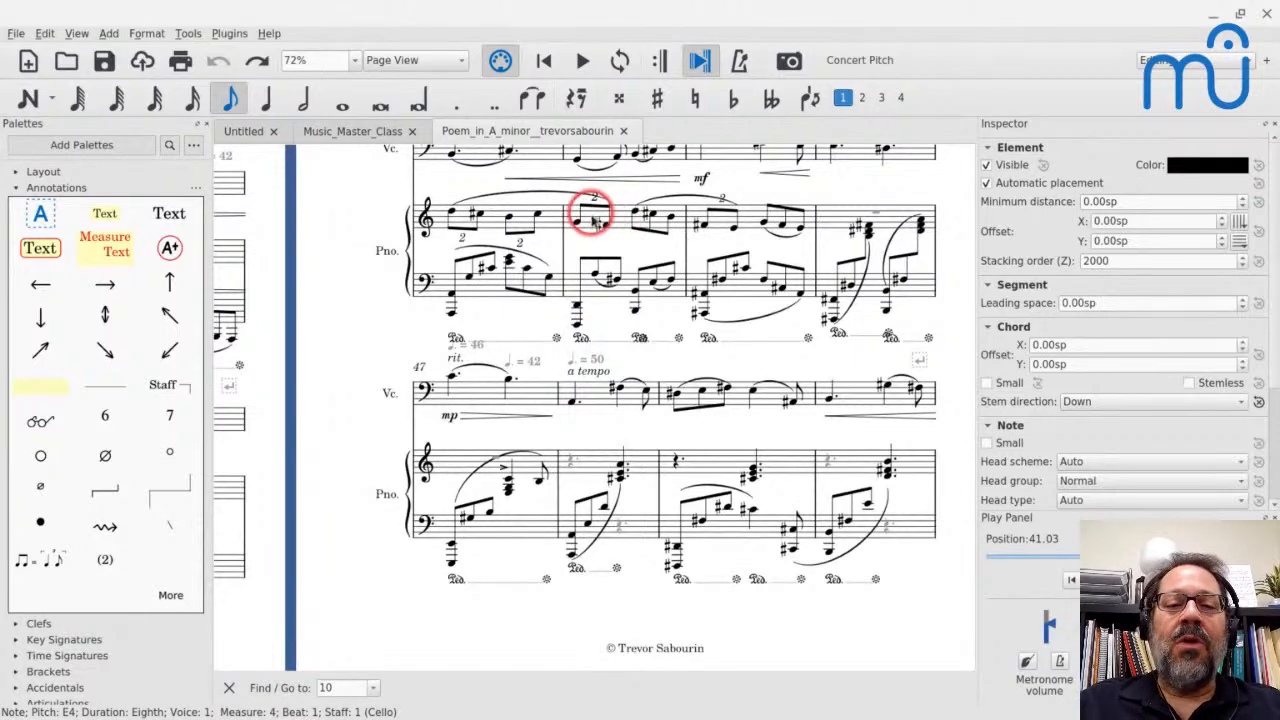
key("space")
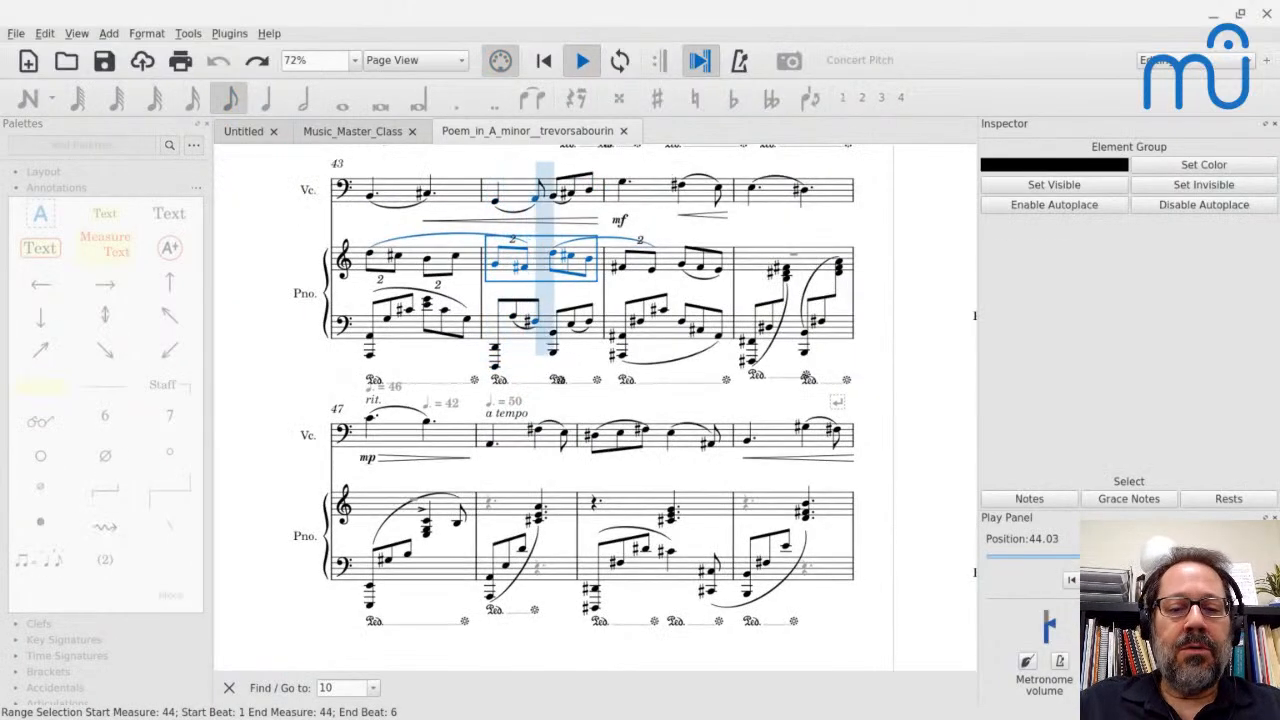
key("space")
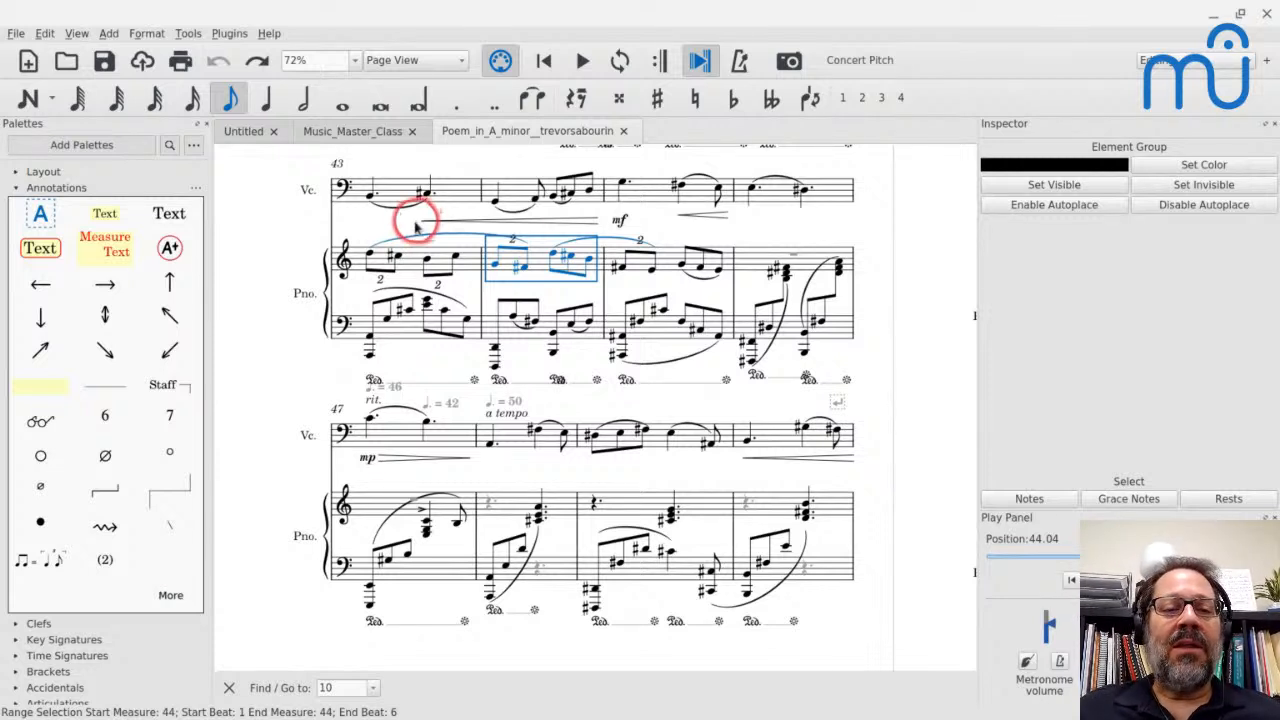
Select the piano's left-hand part in measure 43 and play back from there into measure 44.
left_click(405, 335)
key("space")
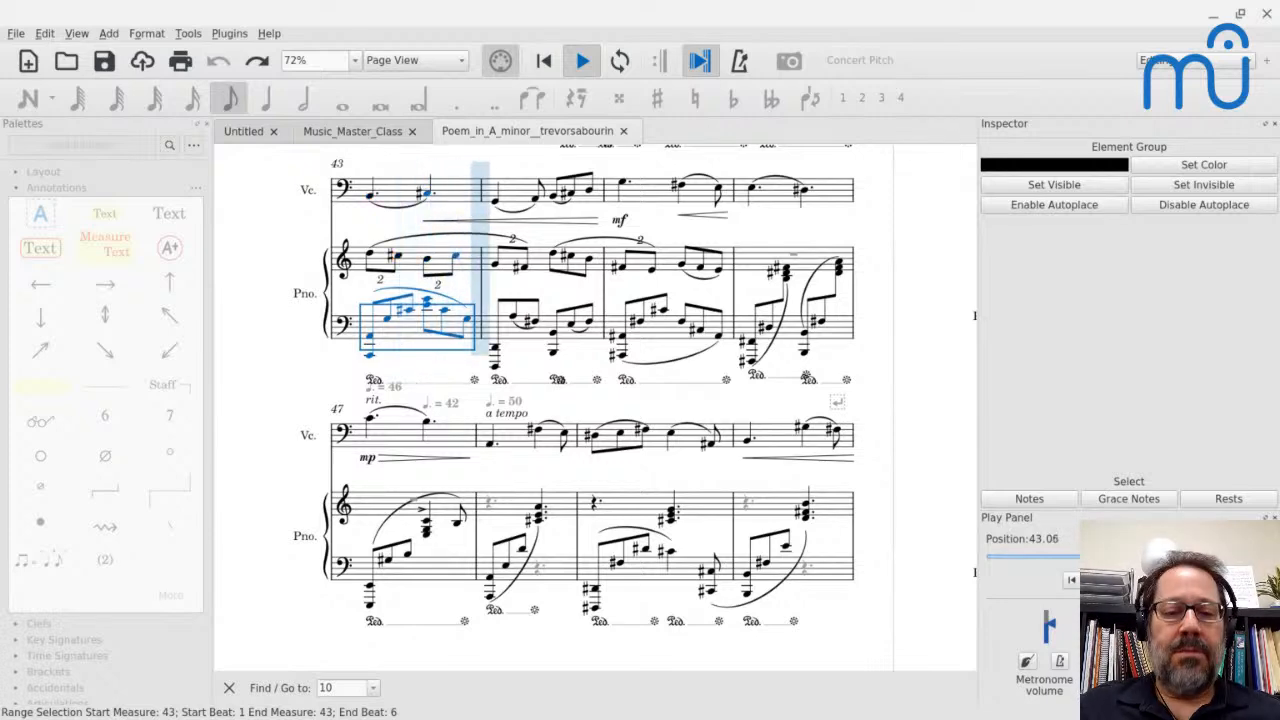
key("space")
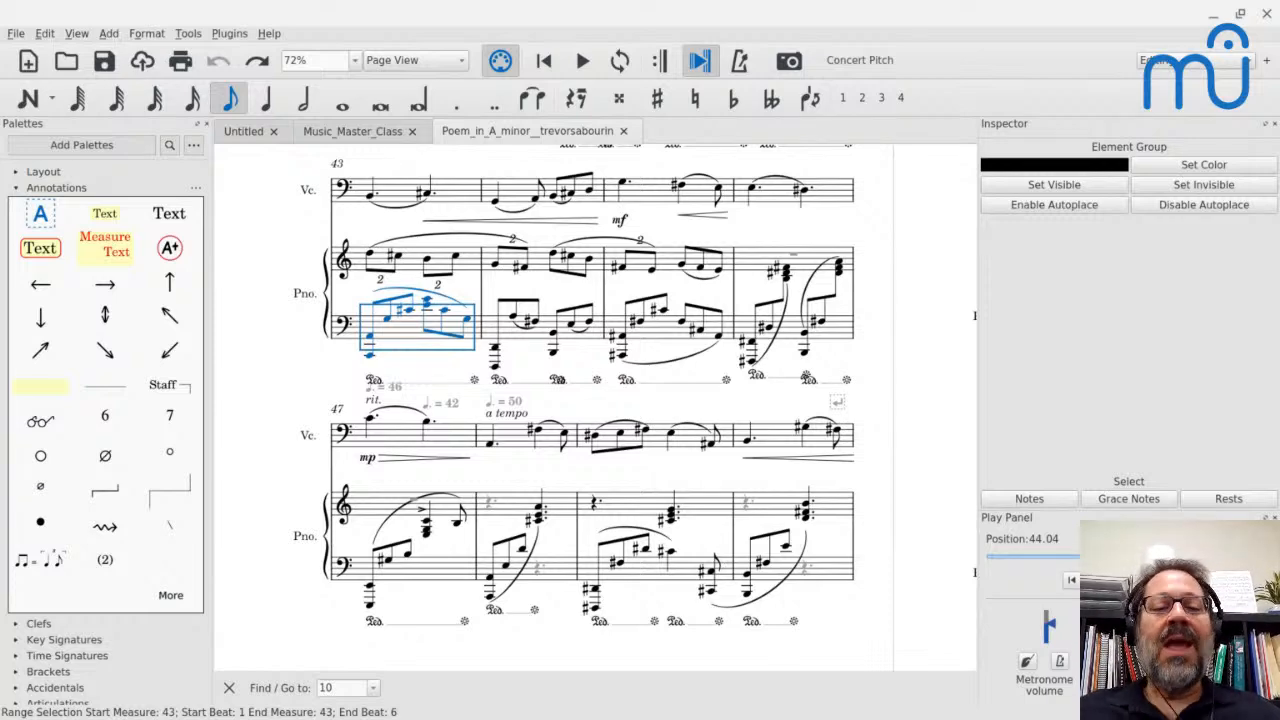
Return to page 3, select the piano's right-hand part in measure 29, and play back from there into measure 31.
scroll(595, 407, "left", 6)
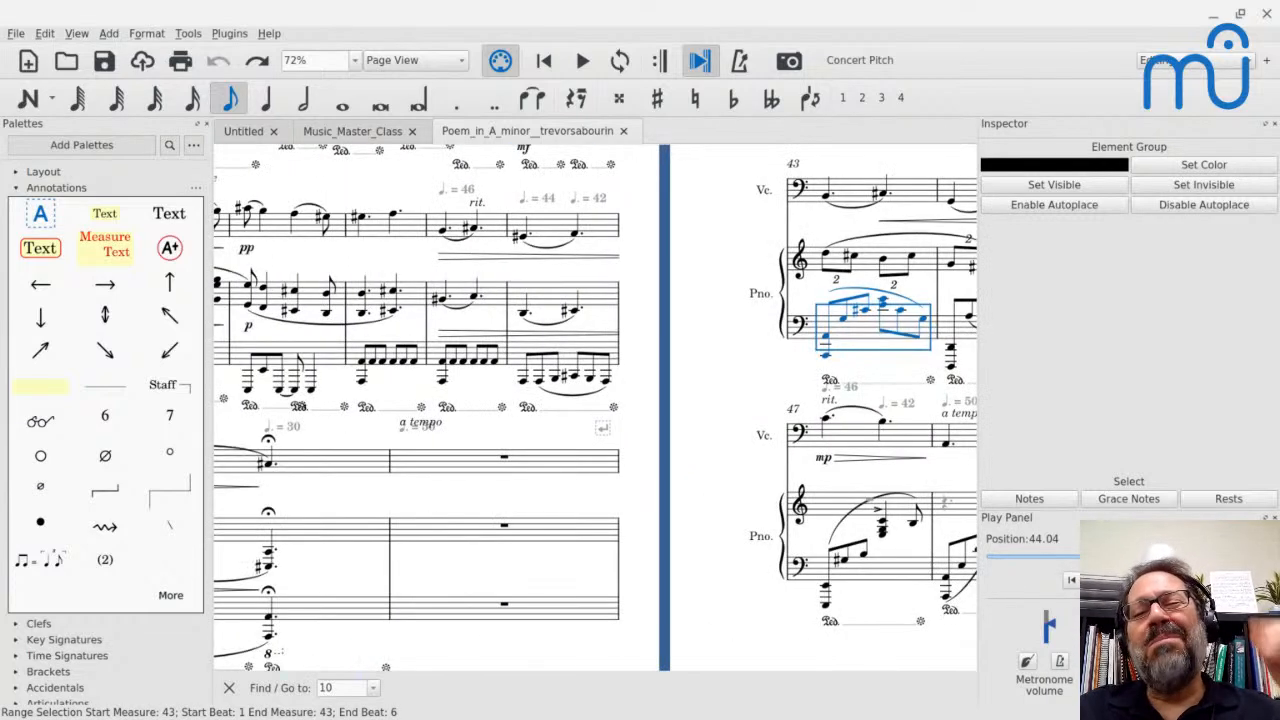
scroll(595, 407, "left", 3)
scroll(595, 407, "up", 5)
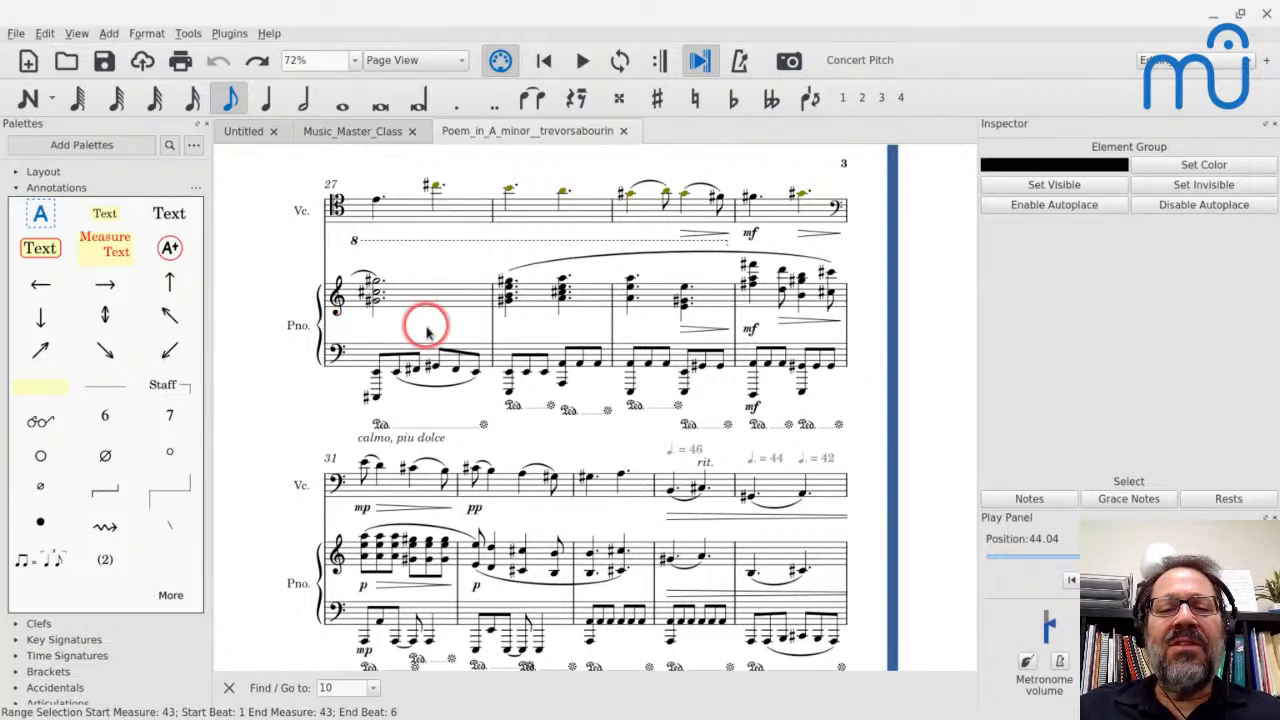
scroll(429, 320, "left", 1)
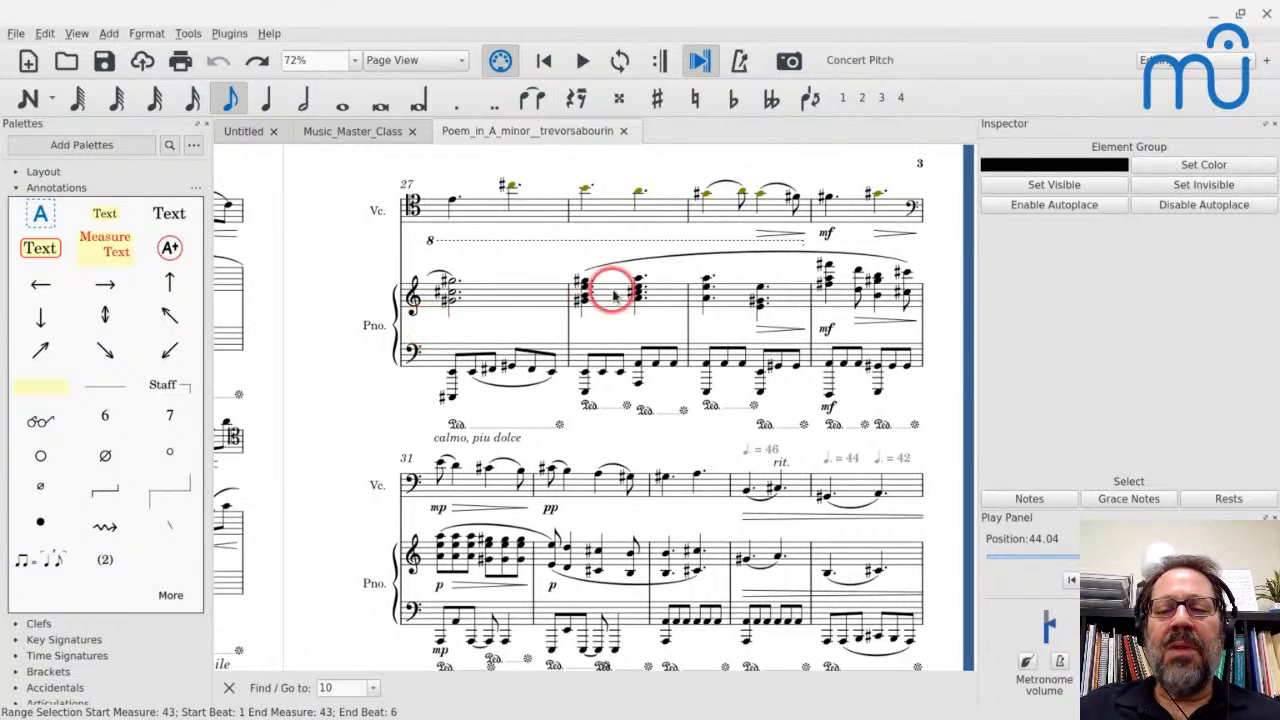
left_click(730, 290)
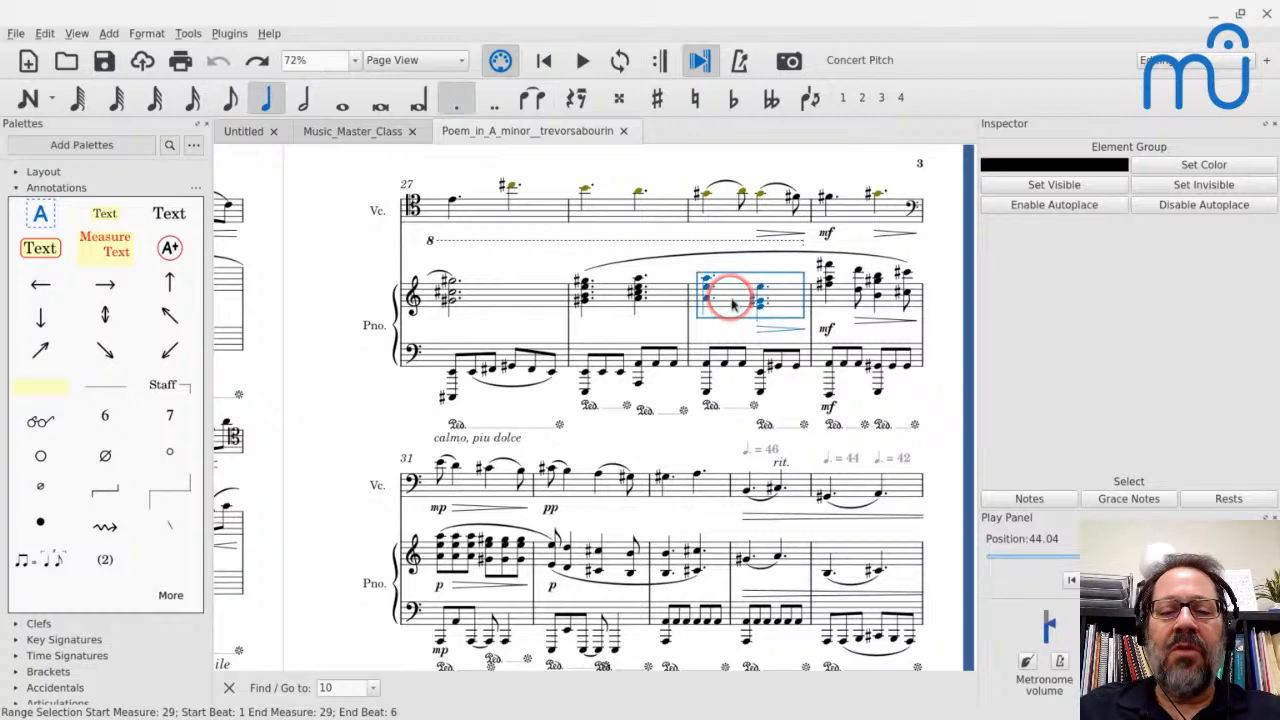
key("space")
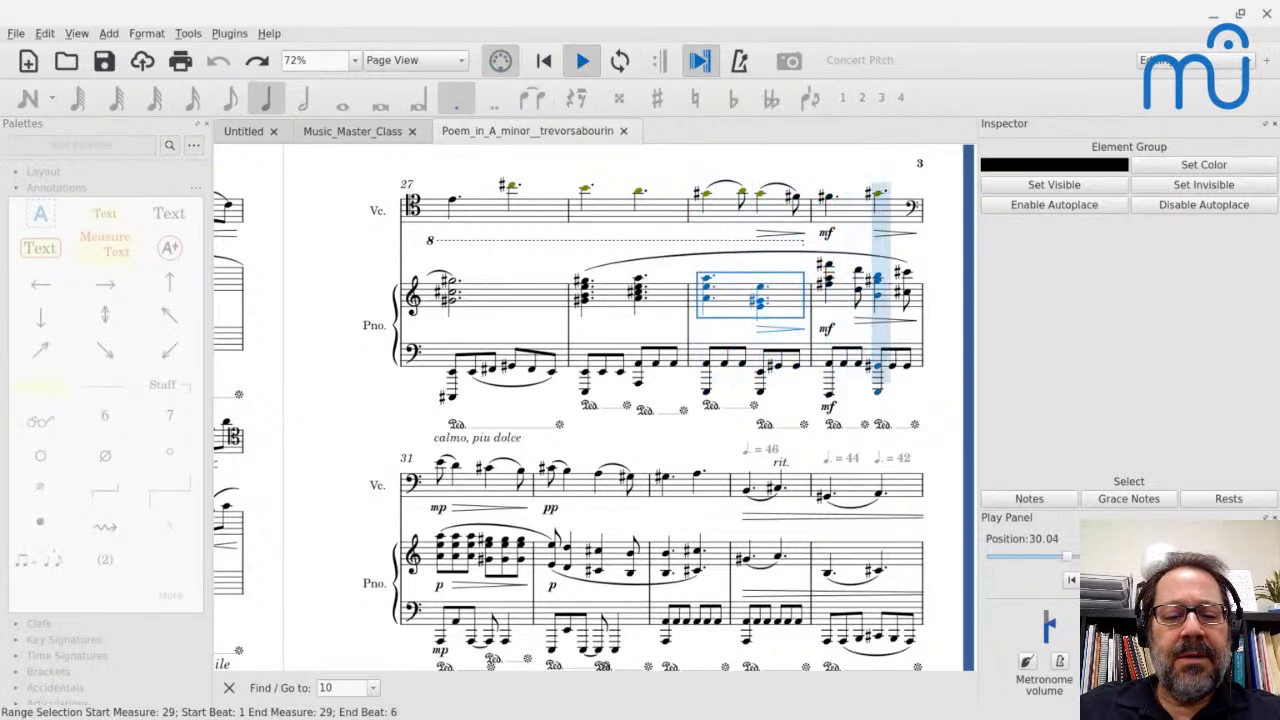
key("space")
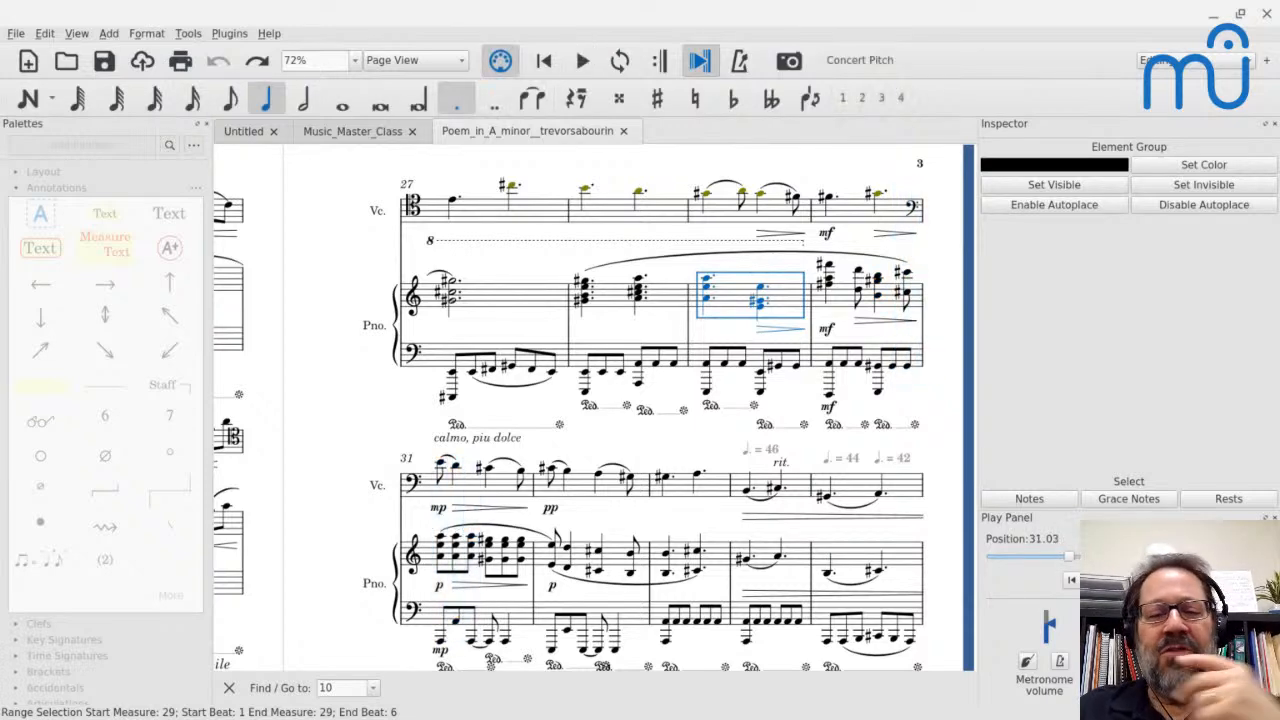
Return to the opening page, select the piano's left-hand part in measure 3, and play back from there into measure 7.
scroll(583, 408, "left", 12)
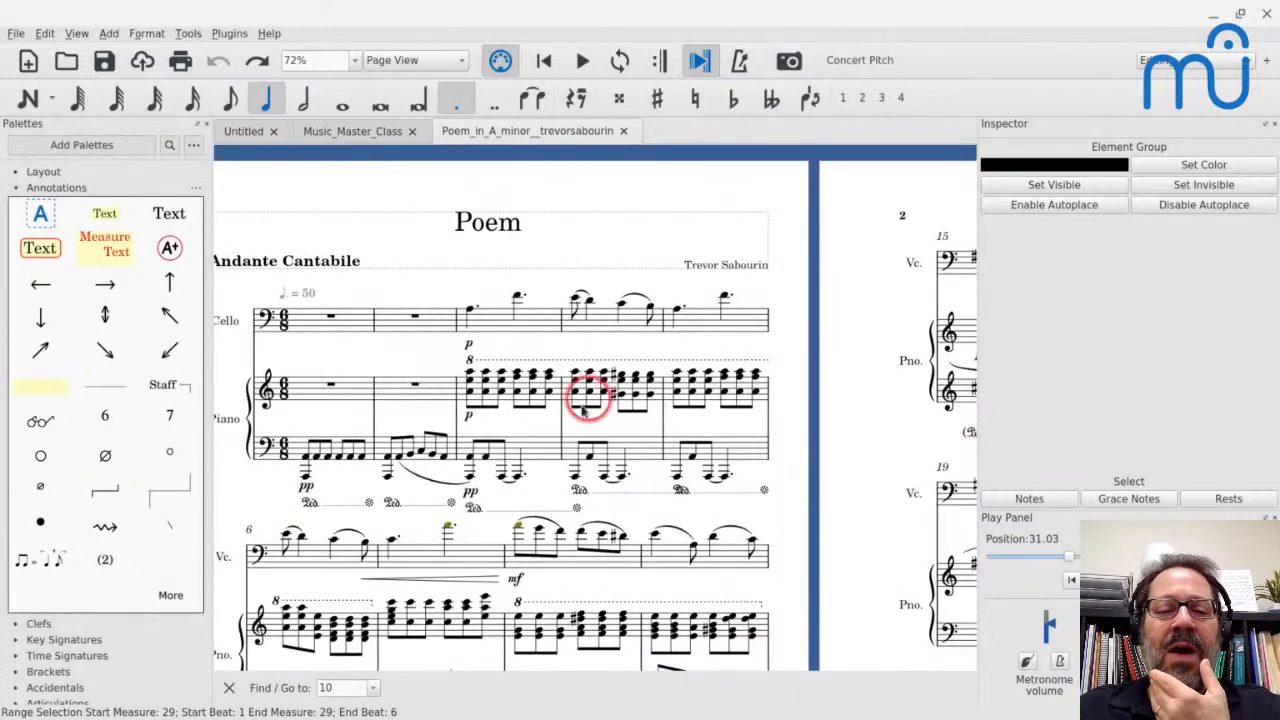
left_click(529, 449)
key("space")
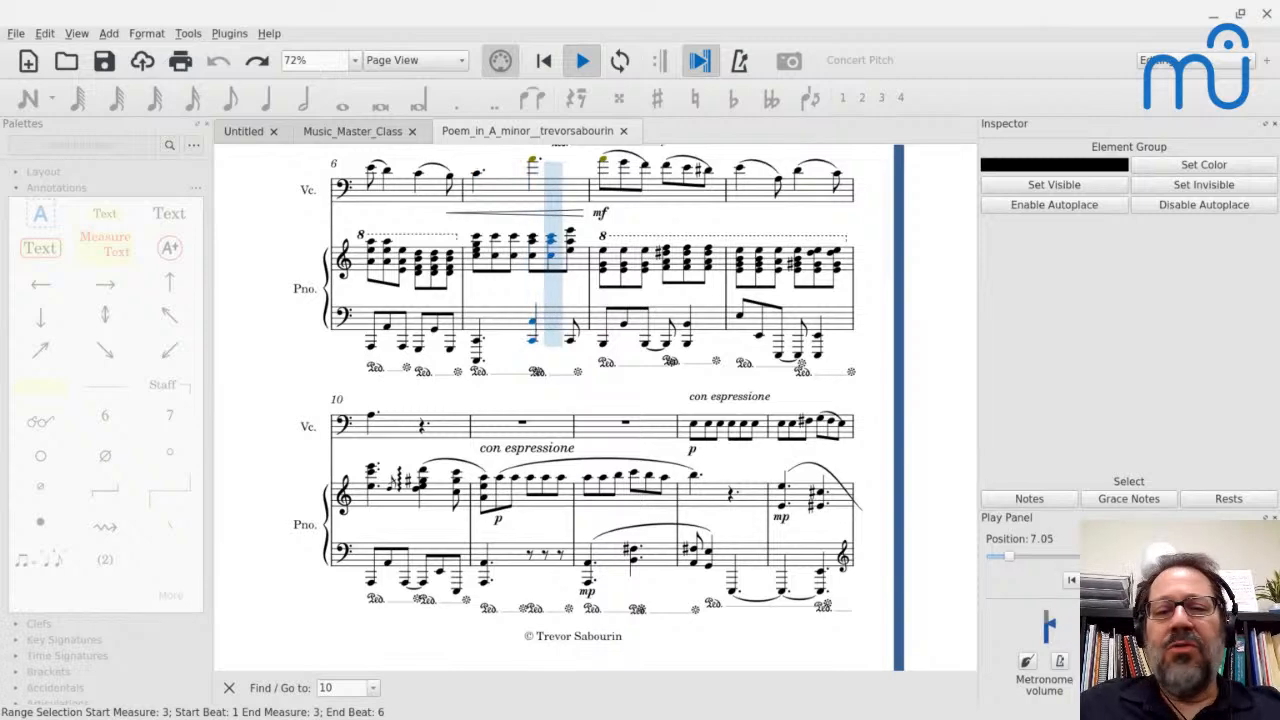
key("space")
Go on to page 2, select the piano part in measure 24, and play back from there into measure 28.
scroll(595, 407, "right", 4)
scroll(595, 407, "left", 2)
scroll(595, 407, "down", 3)
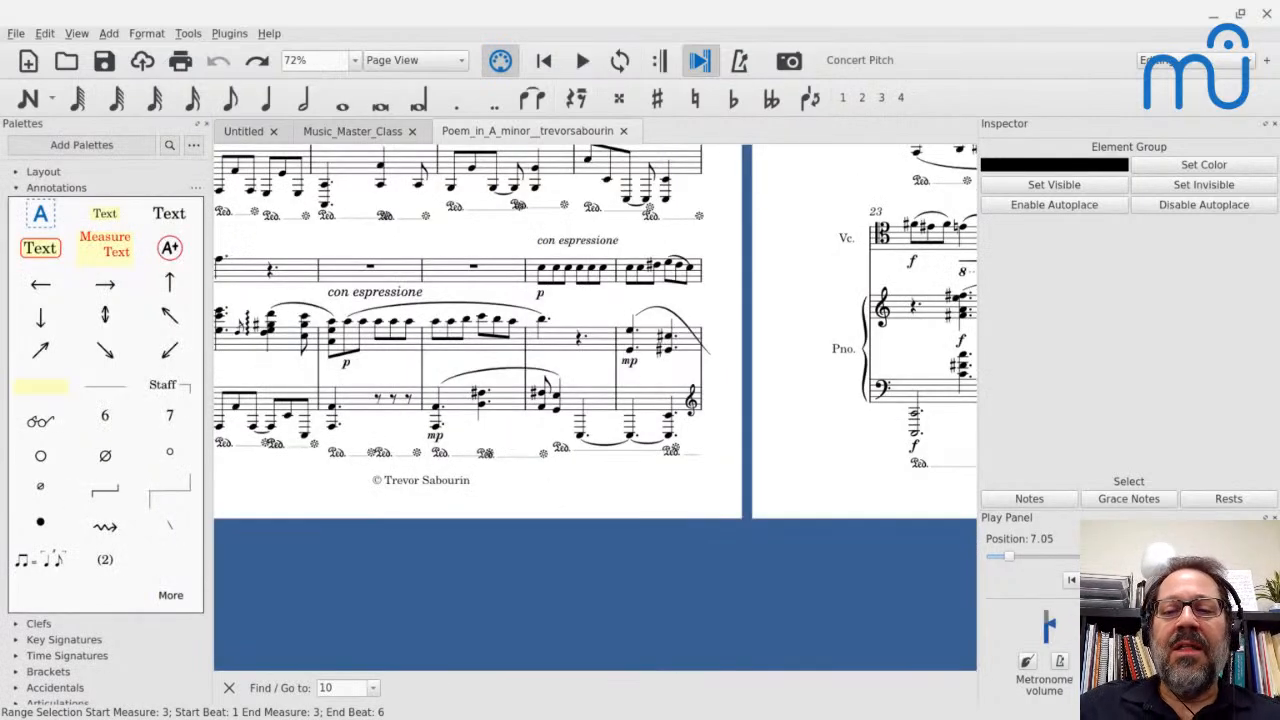
scroll(595, 330, "right", 5)
left_click(508, 300)
key("space")
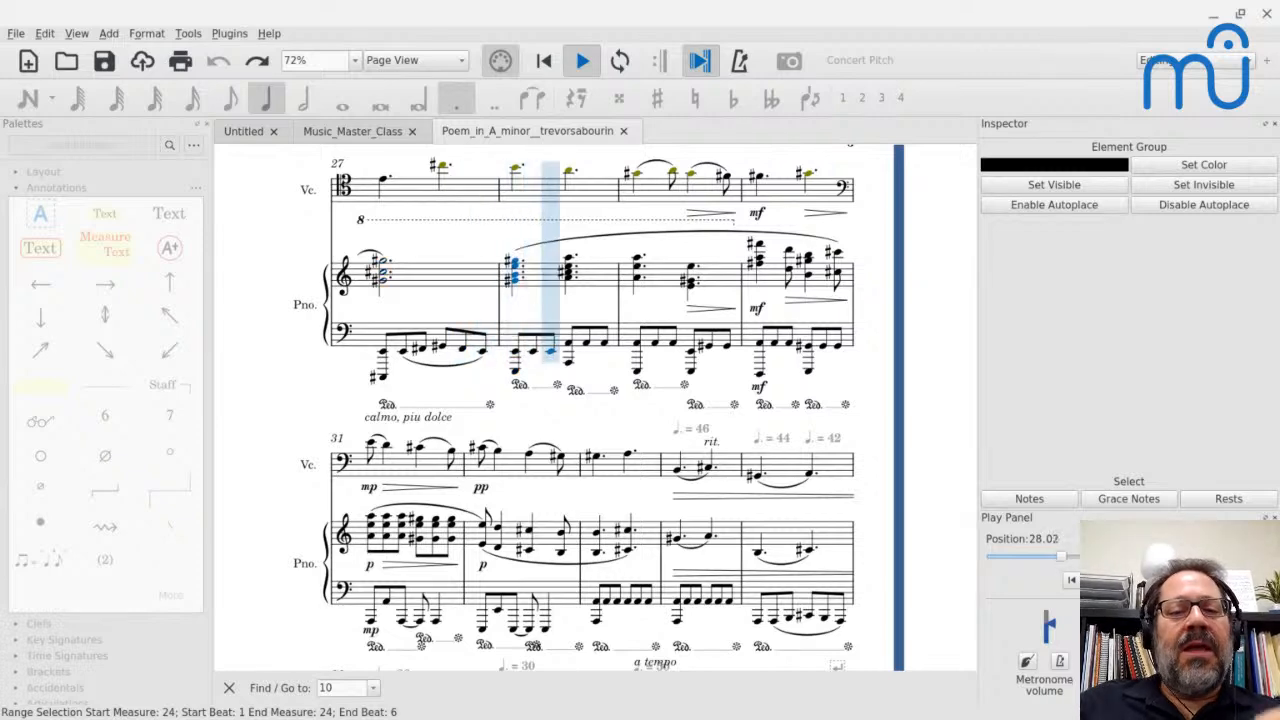
key("space")
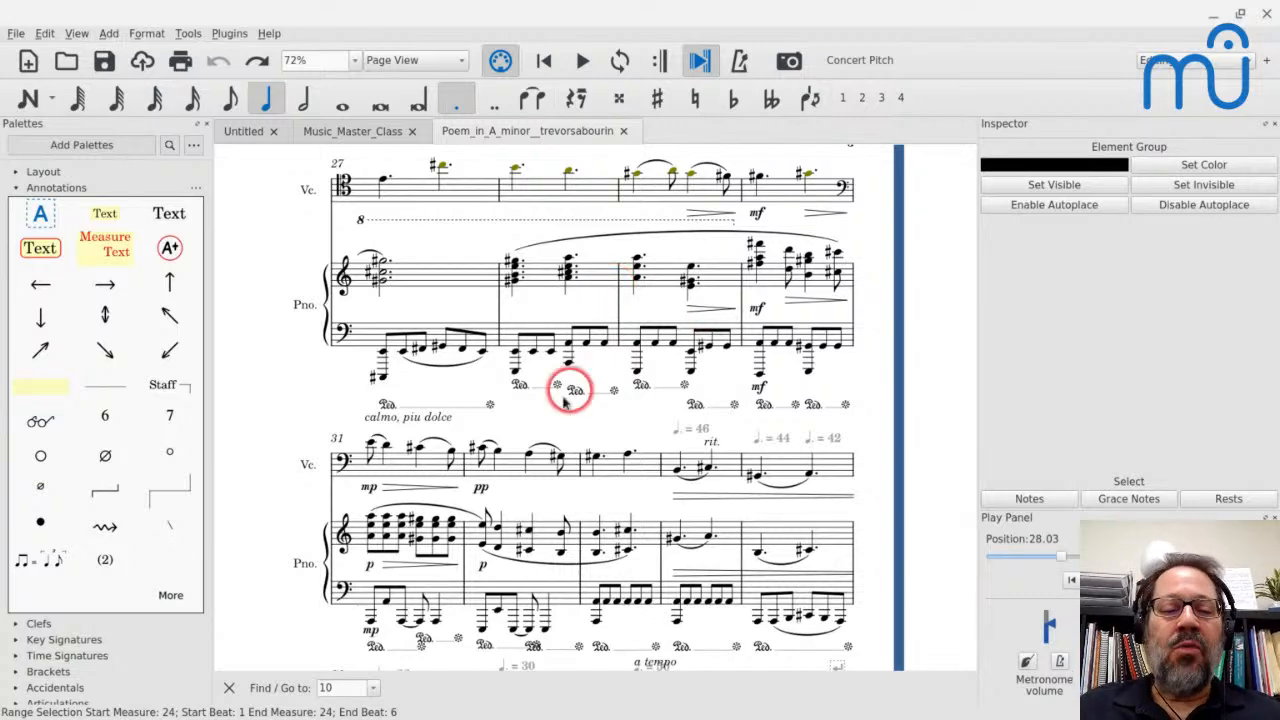
Go on to page 5, select the piano's right-hand part in measure 54, and play back from there through measure 56.
scroll(535, 427, "down", 5)
scroll(535, 427, "right", 10)
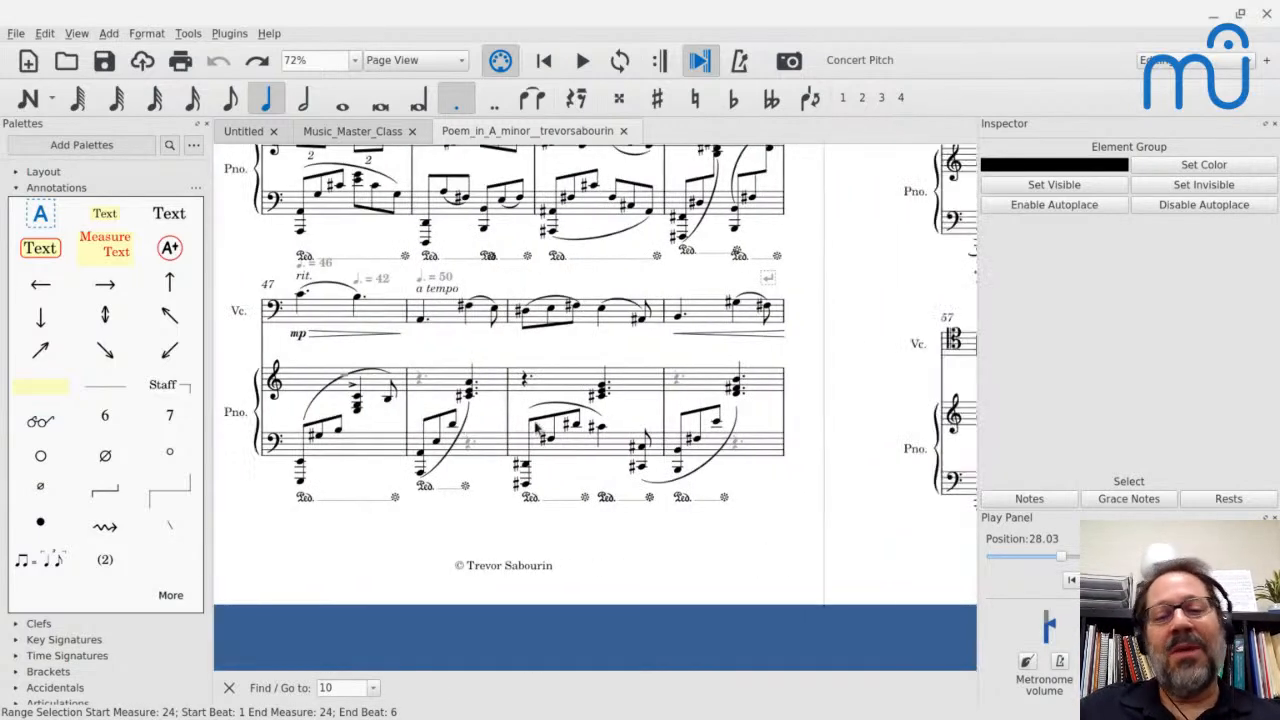
scroll(380, 340, "up", 3)
scroll(390, 330, "up", 2)
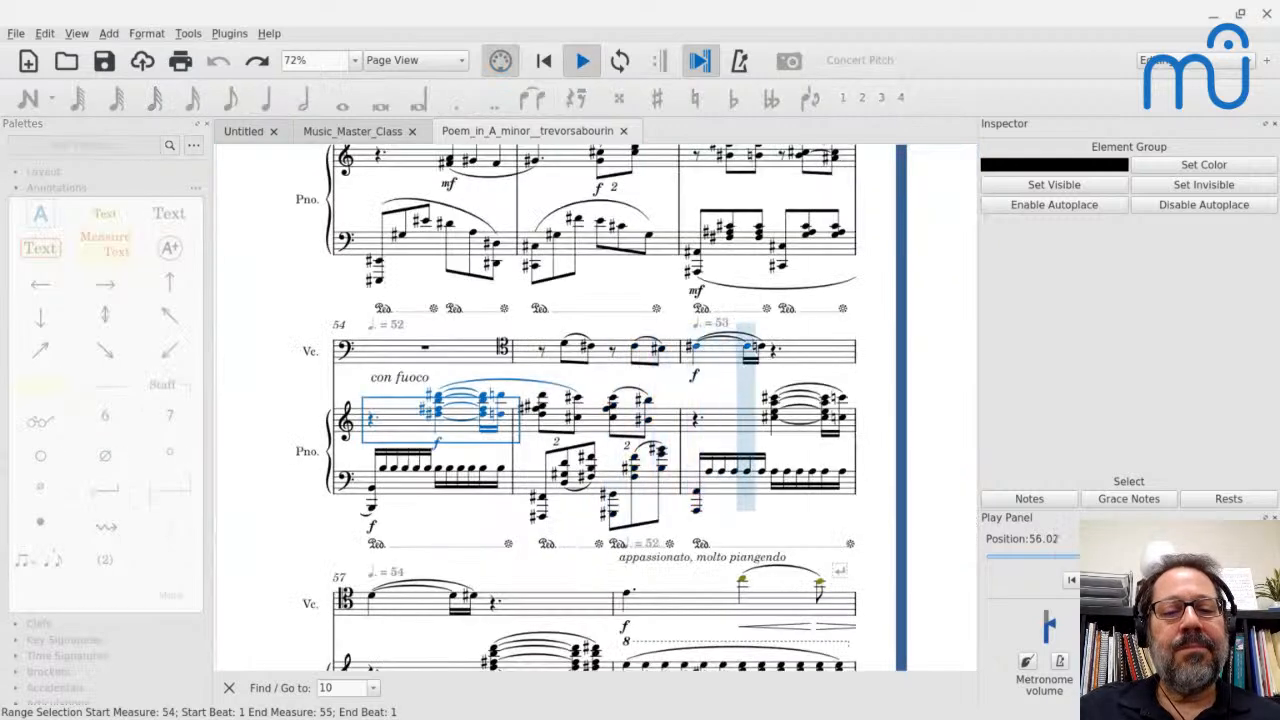
key("space")
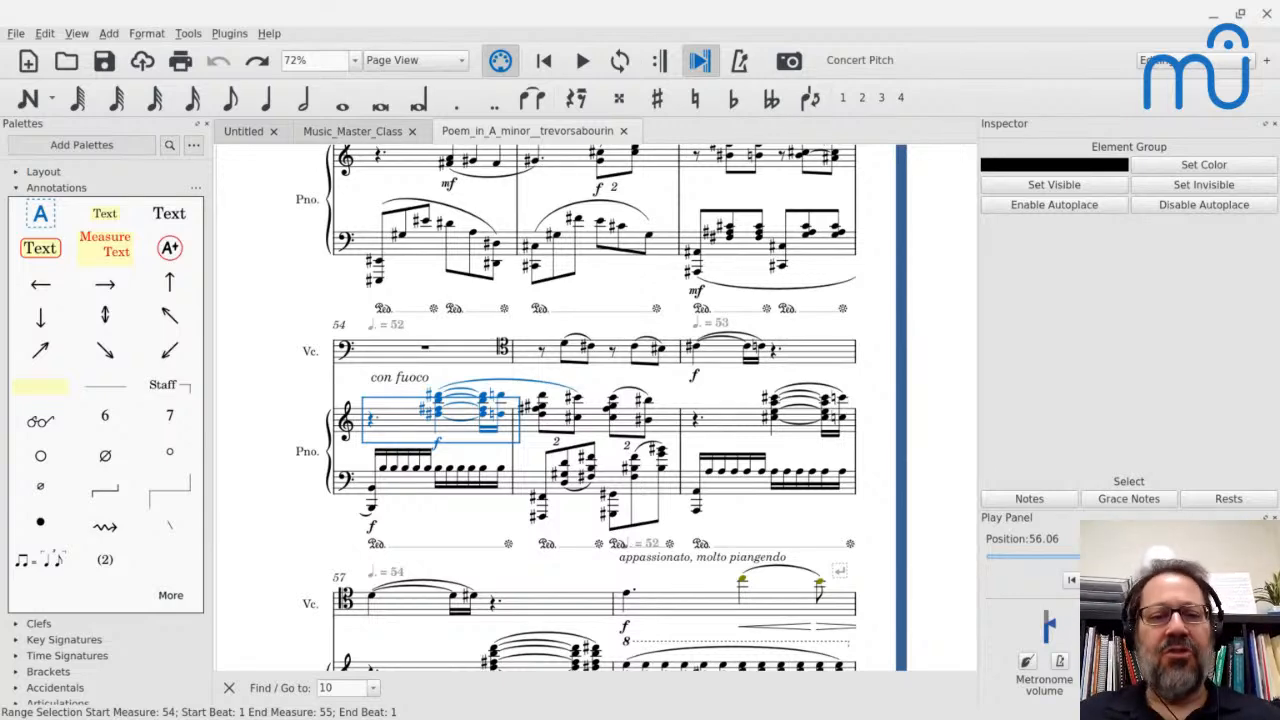
Select the piano's left-hand part and then its right-hand part in measure 51, and play back from there into measure 53.
left_click(416, 254)
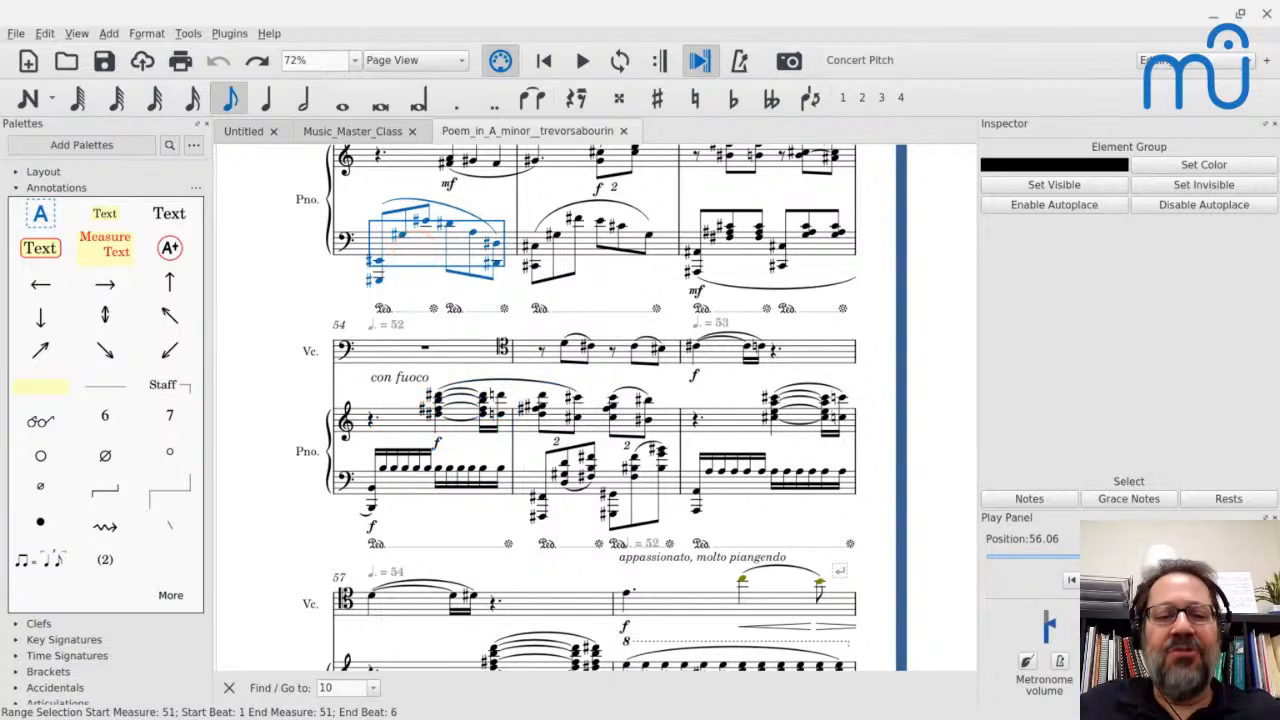
scroll(420, 300, "up", 3)
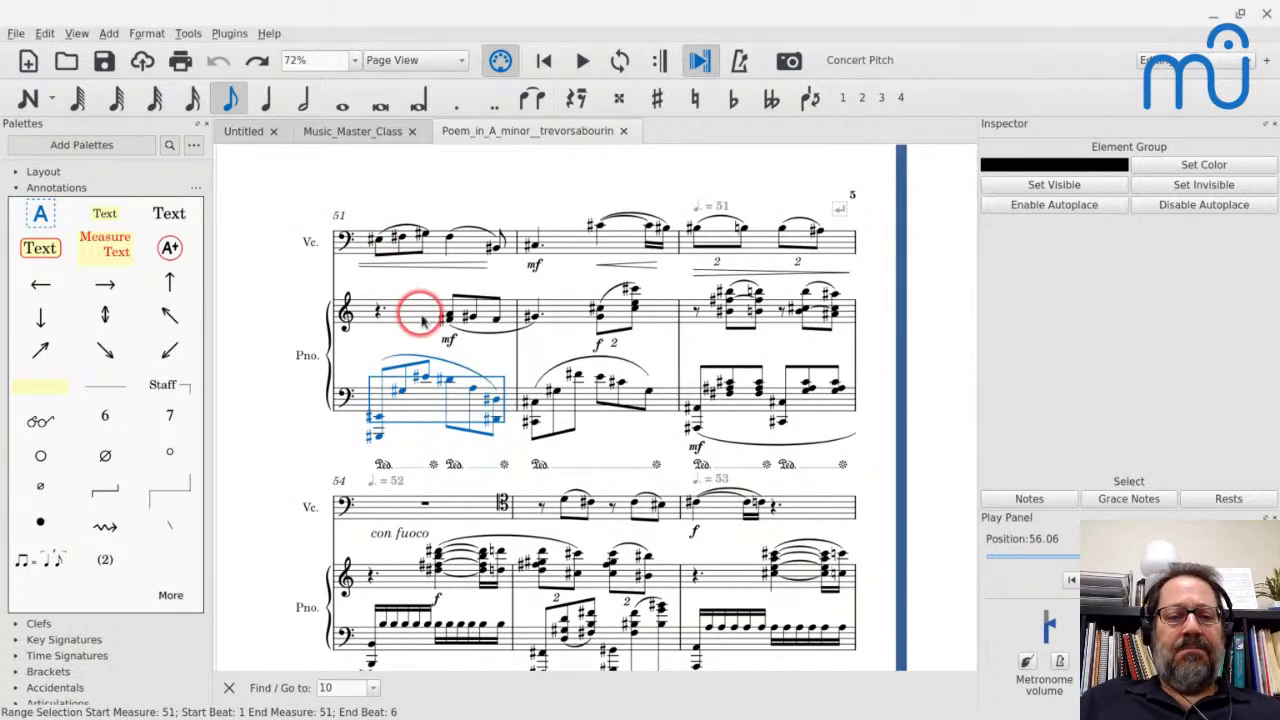
left_click(421, 318)
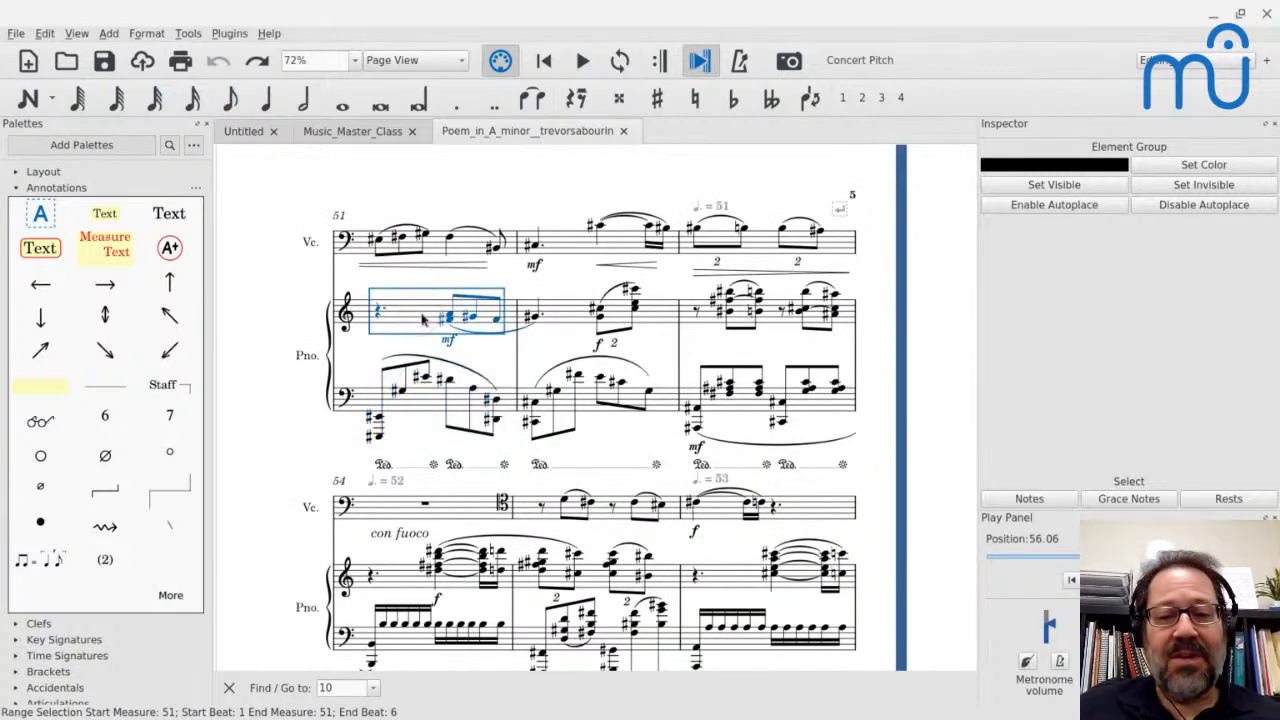
key("space")
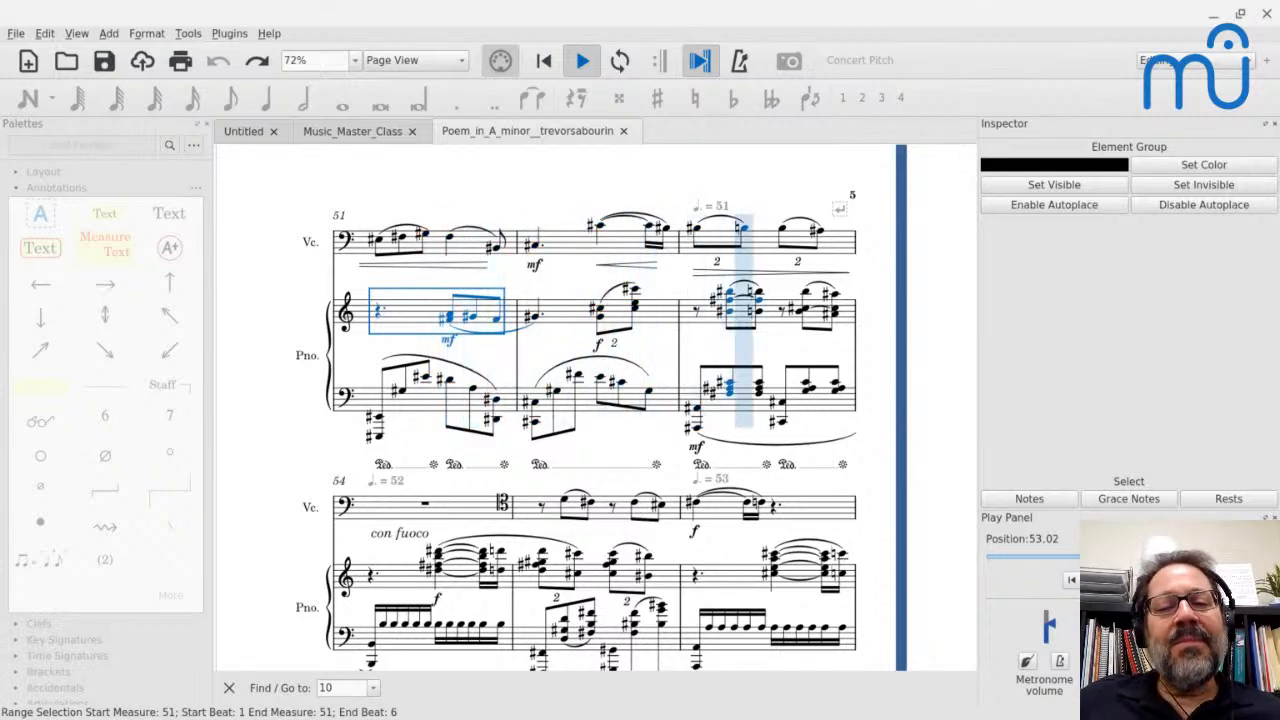
key("space")
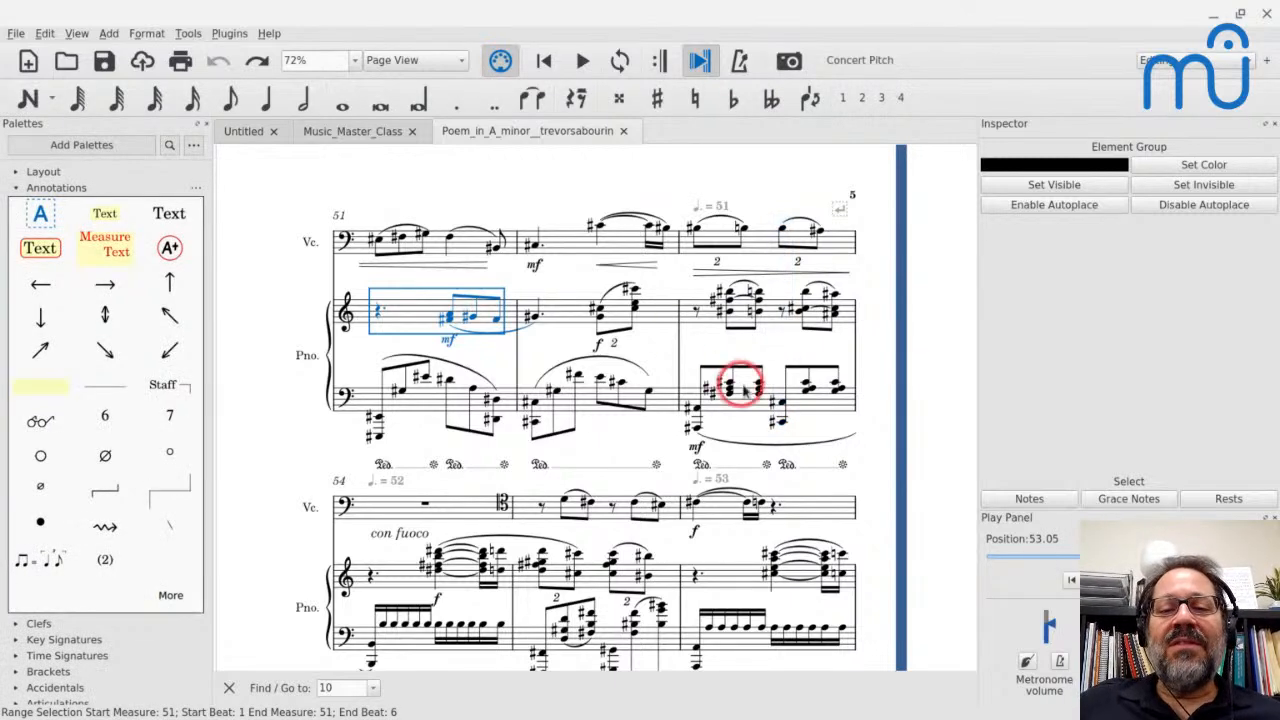
Compare the piano's left-hand C♯4 on beat 3 of measure 53 with the cello's B3 and the surrounding piano parts.
left_click(745, 390)
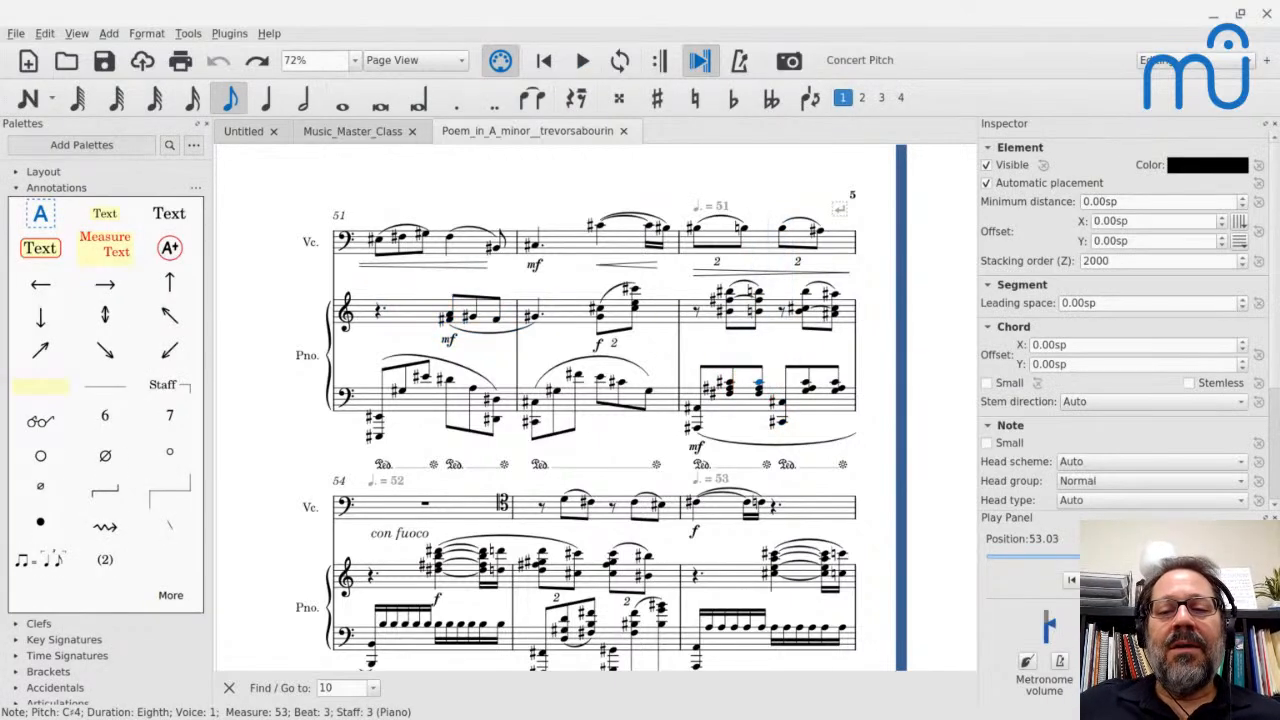
left_click(756, 384)
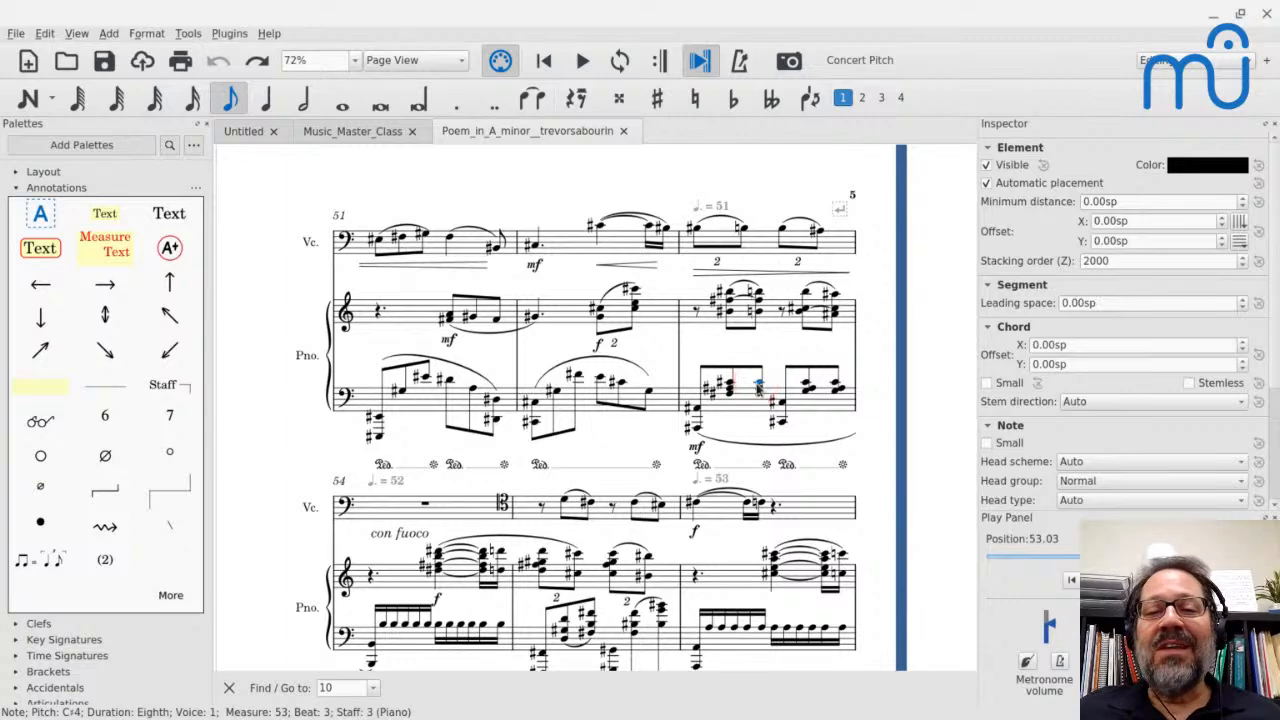
left_click(743, 232)
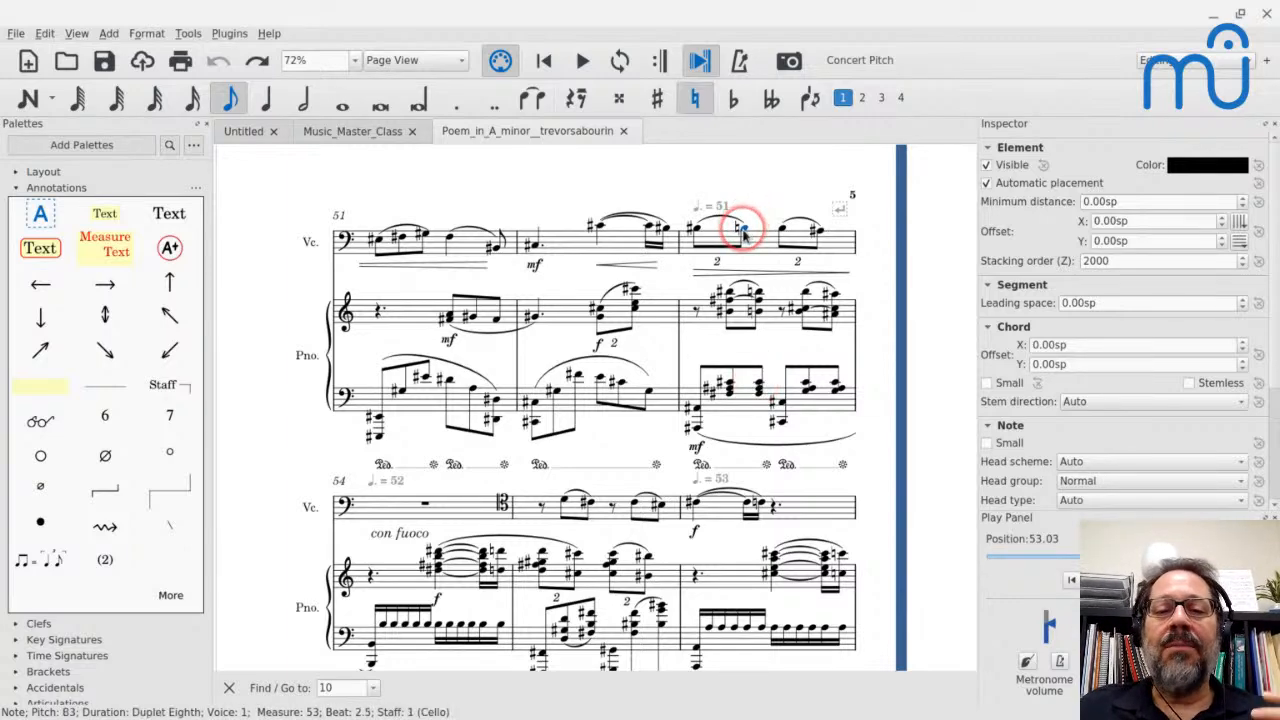
key("space")
key("space")
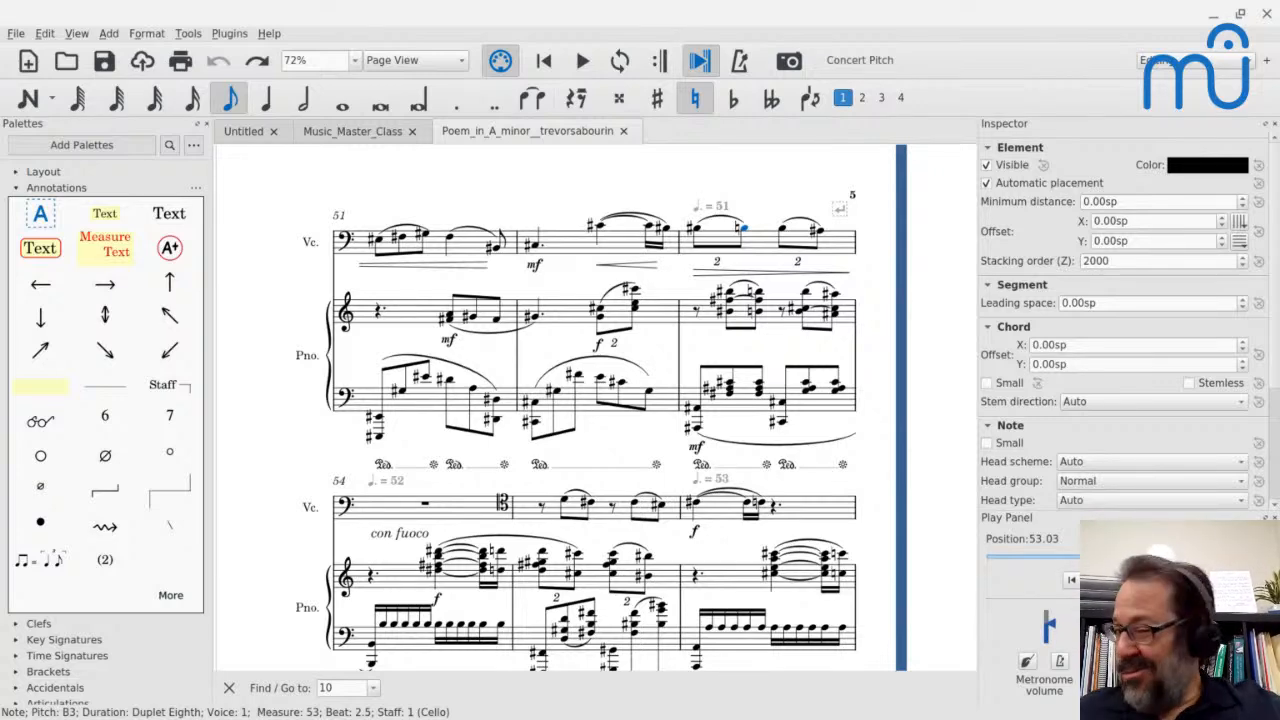
left_click(697, 312)
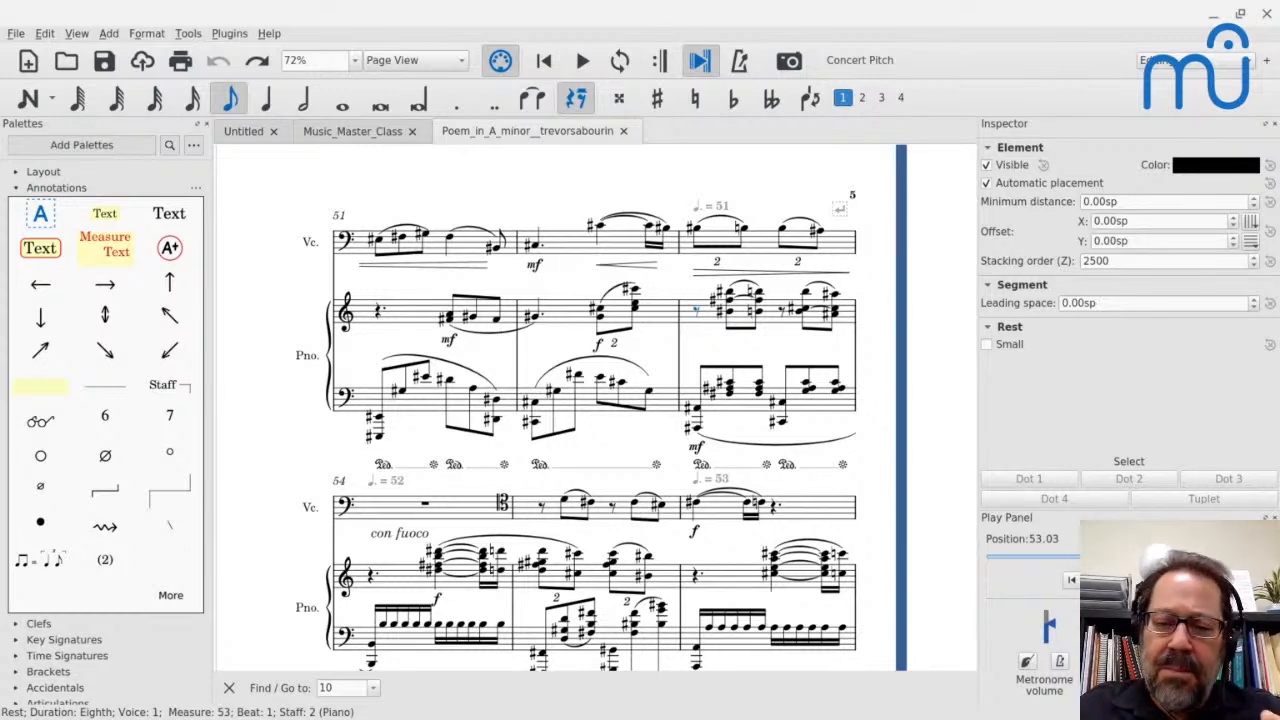
left_click(697, 405)
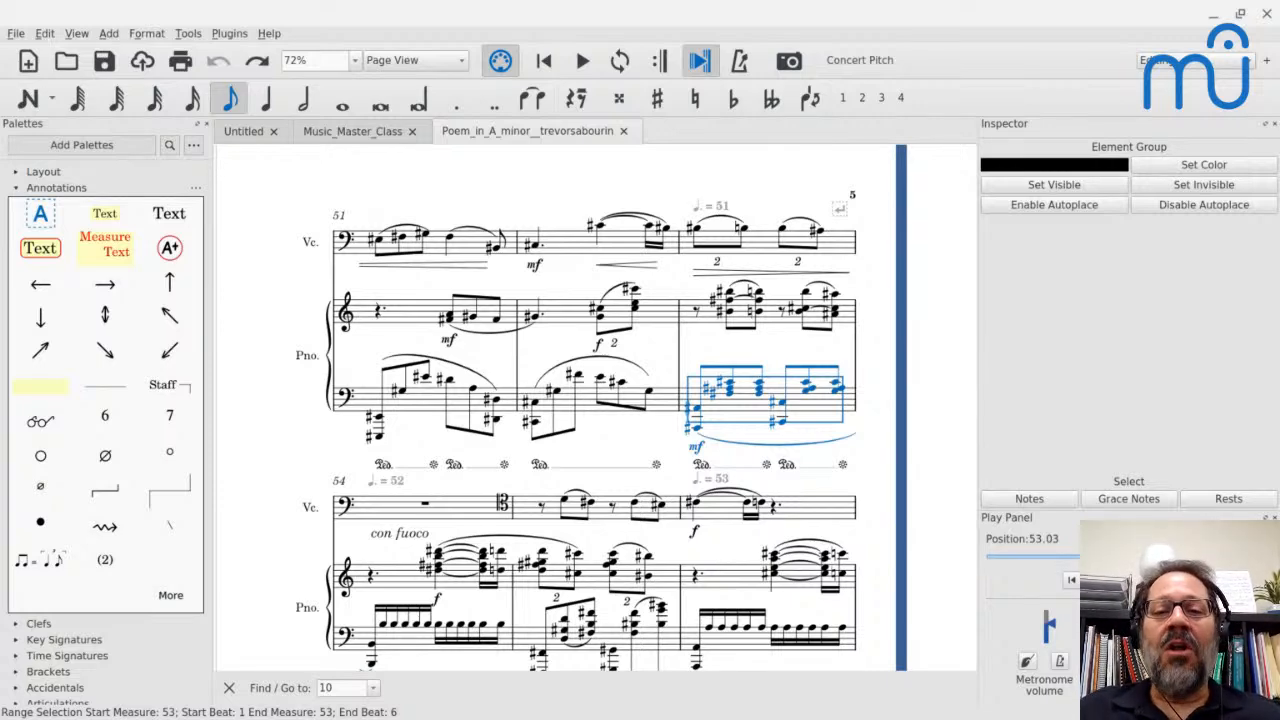
Select the cello's C♯4 quarter note on beat 4 of measure 52 and play back from there to measure 54.
left_click(598, 229)
key("space")
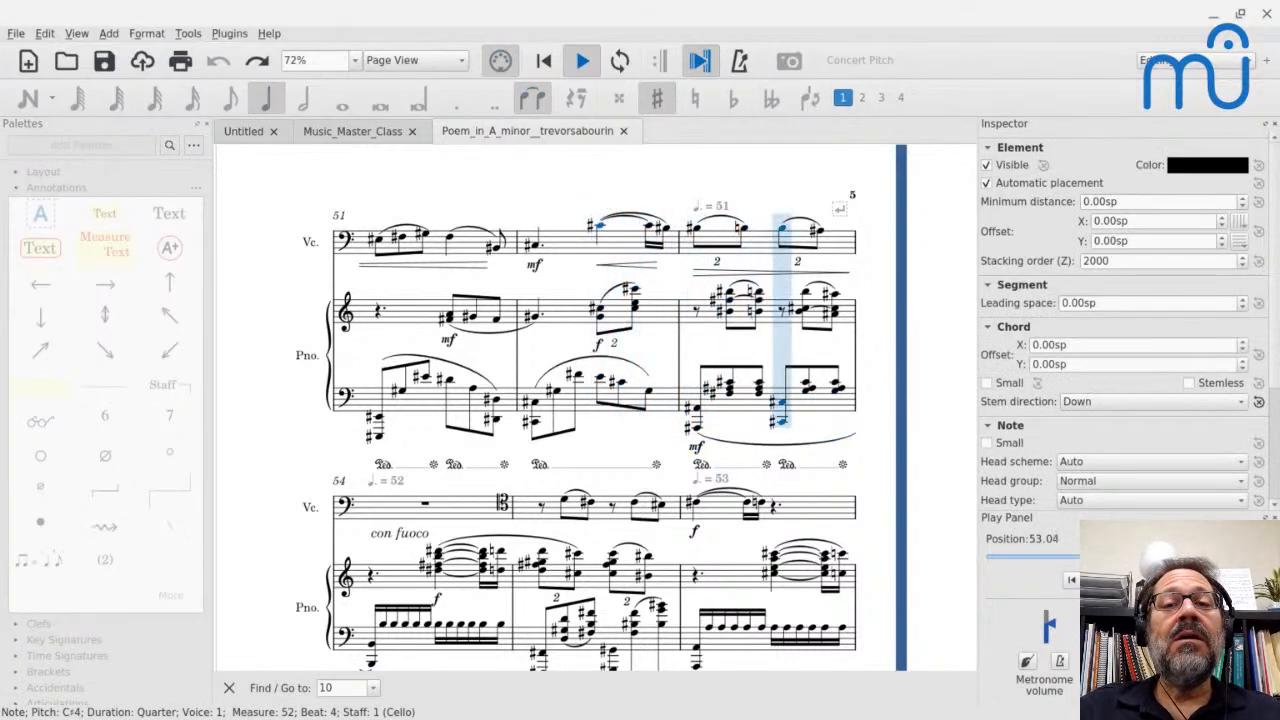
key("space")
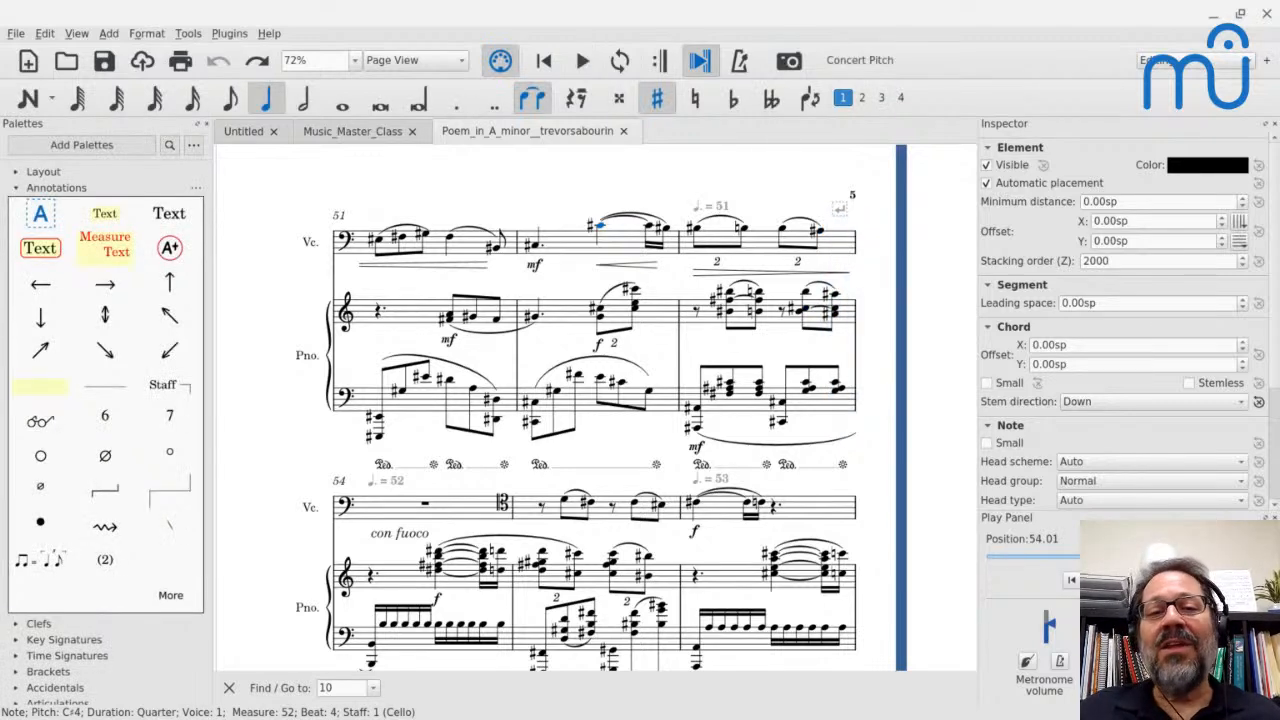
Step through the cello's notes from beat 4 of measure 52 to the last duplet note of measure 53.
key("Right")
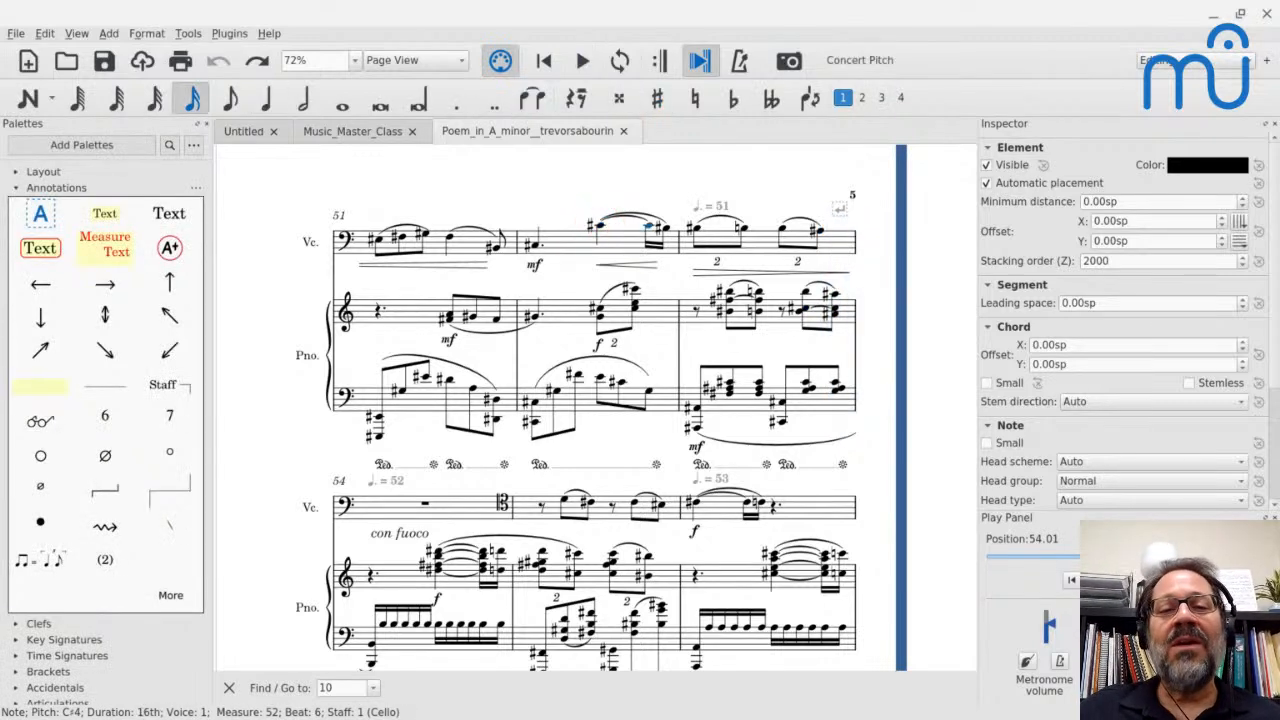
key("Right")
key("Right")
key("Right")
key("Right")
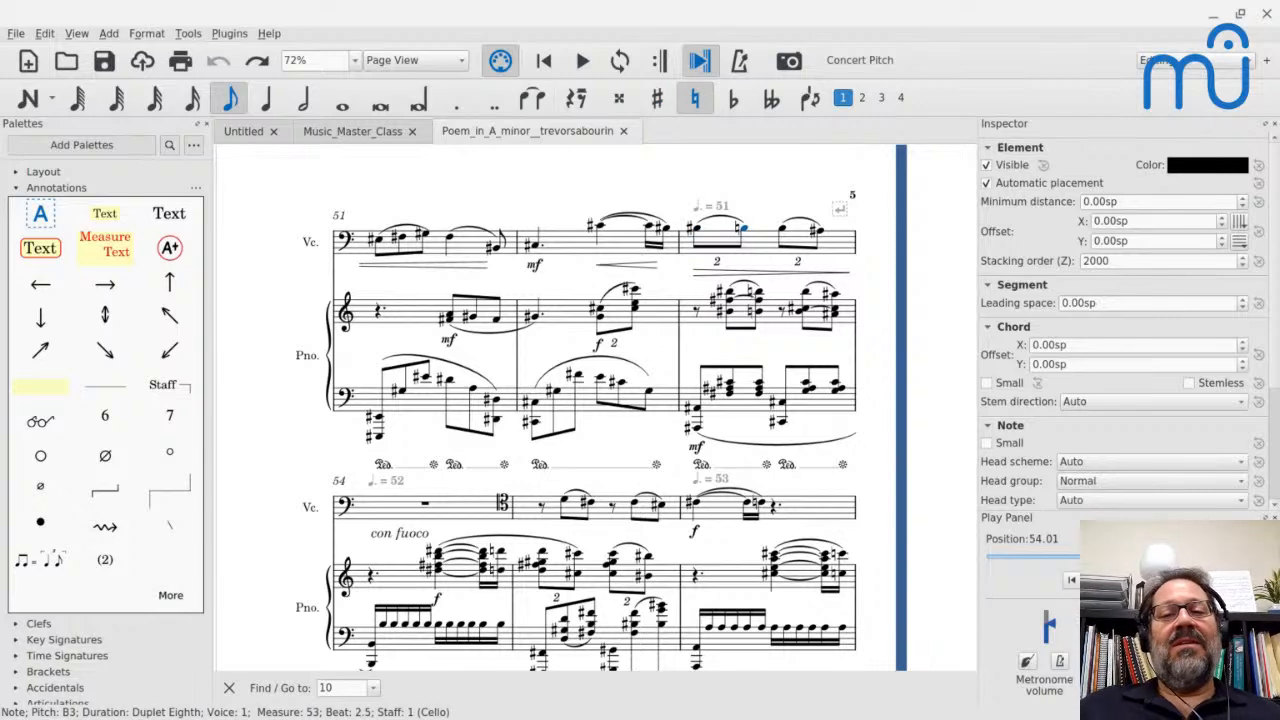
key("Right")
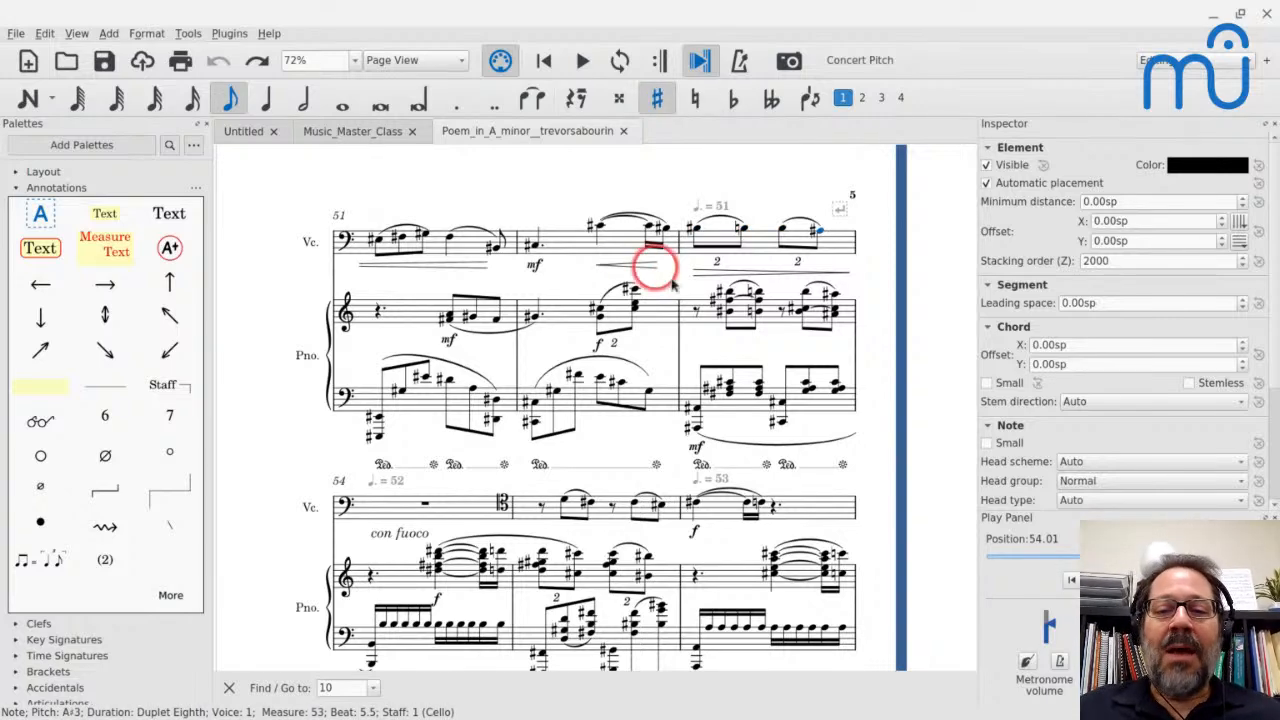
Step through the piano's right-hand chords in measure 53, from the opening eighth rest to the A♯5 on beat 6.
left_click(697, 314)
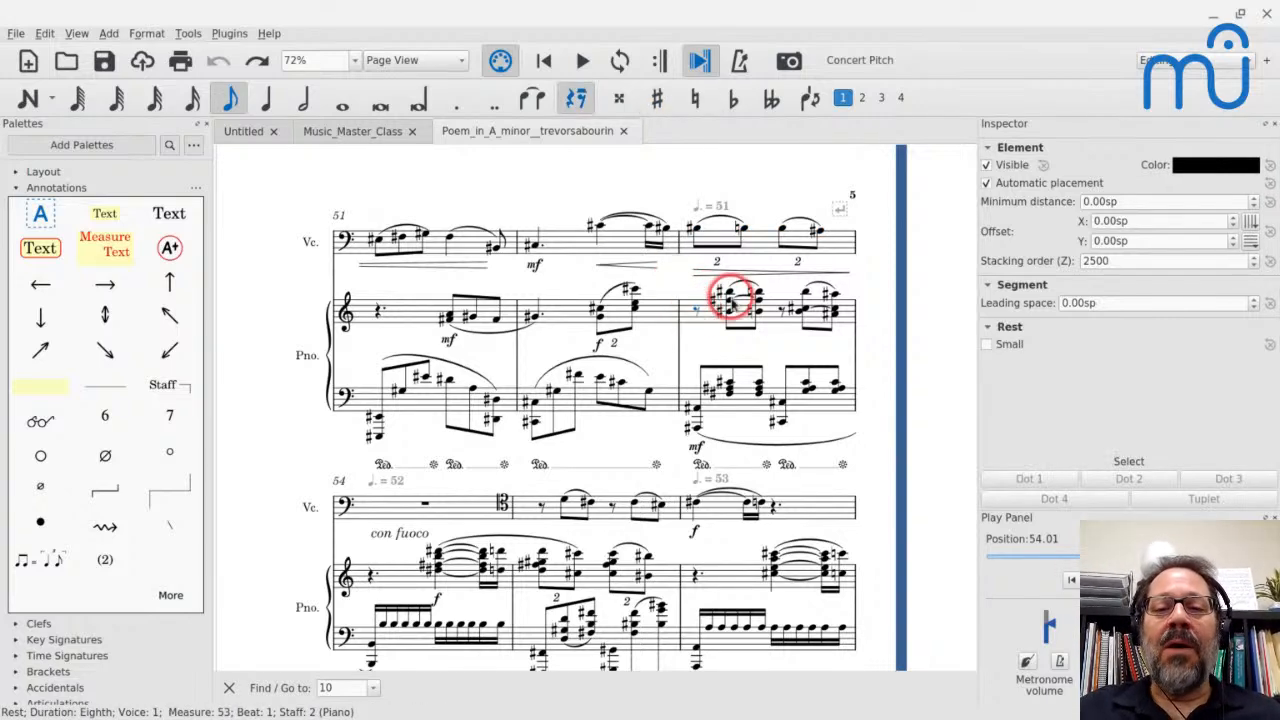
left_click(730, 293)
key("Right")
key("Right")
key("Right")
key("Right")
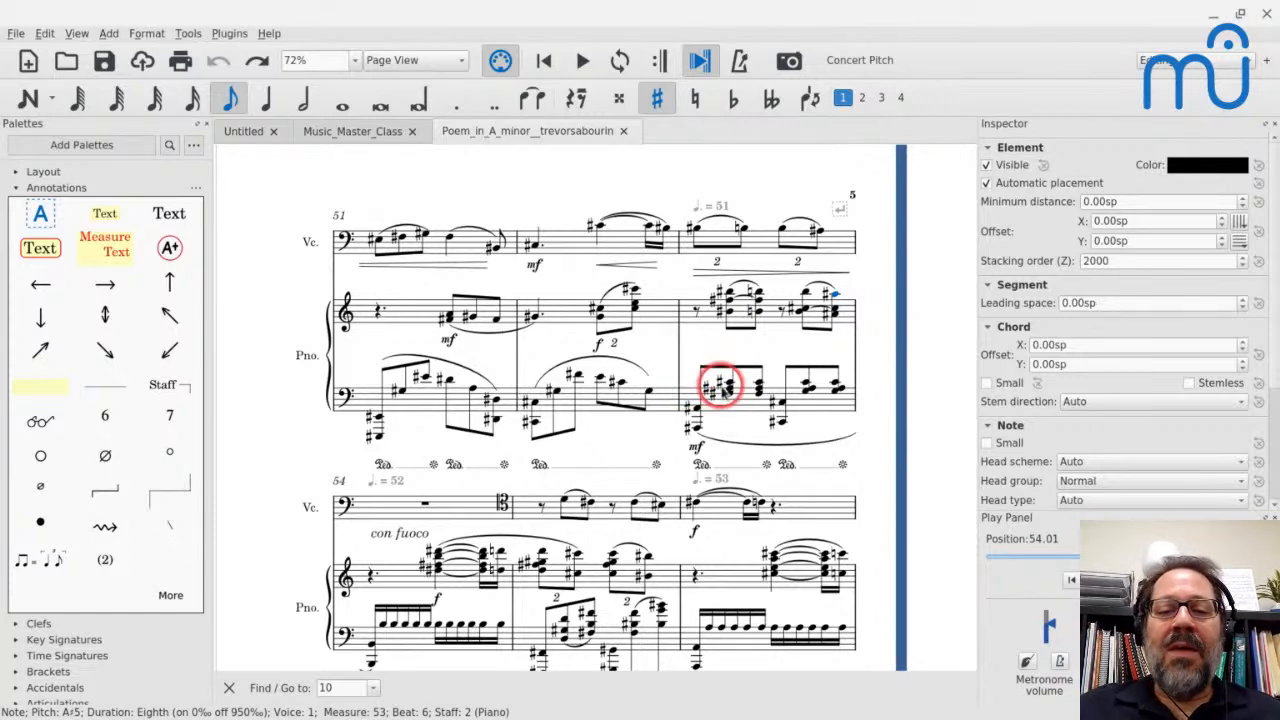
Step through the piano's left-hand chords in measure 53, from the C♯4 on beat 3 to the chord on beat 6.
left_click(757, 384)
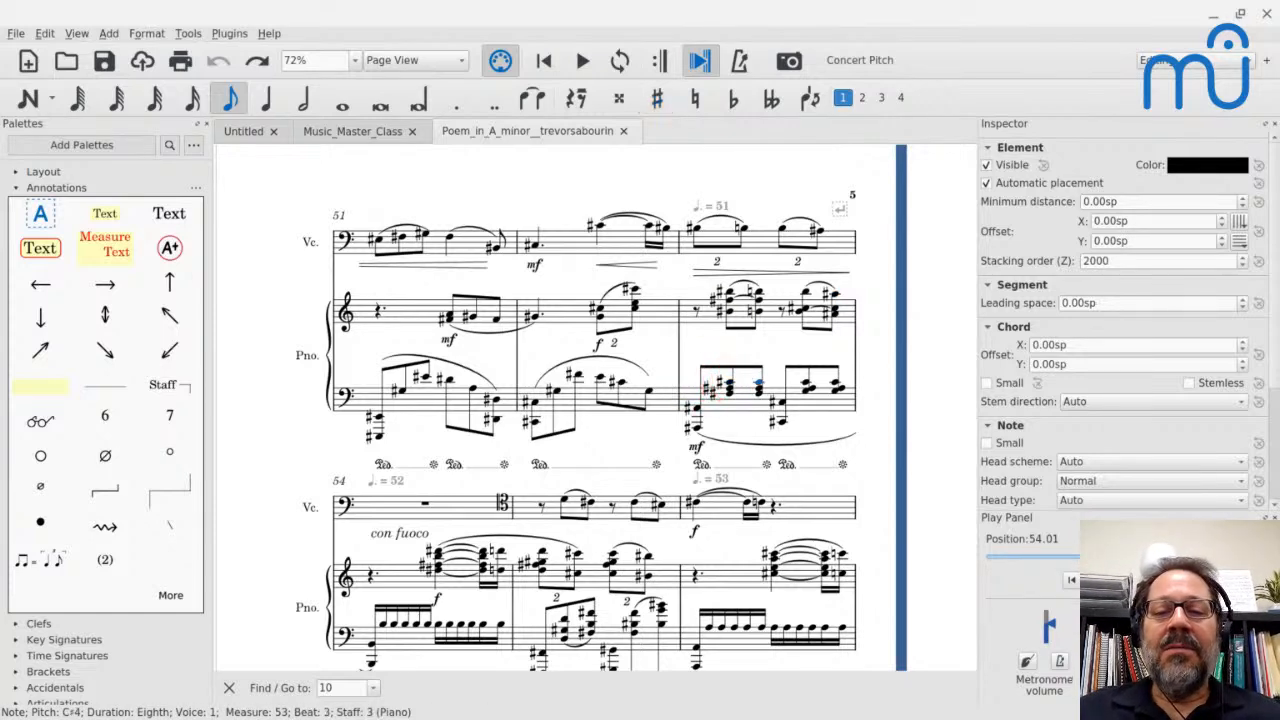
key("Left")
key("Right")
key("Right")
key("Right")
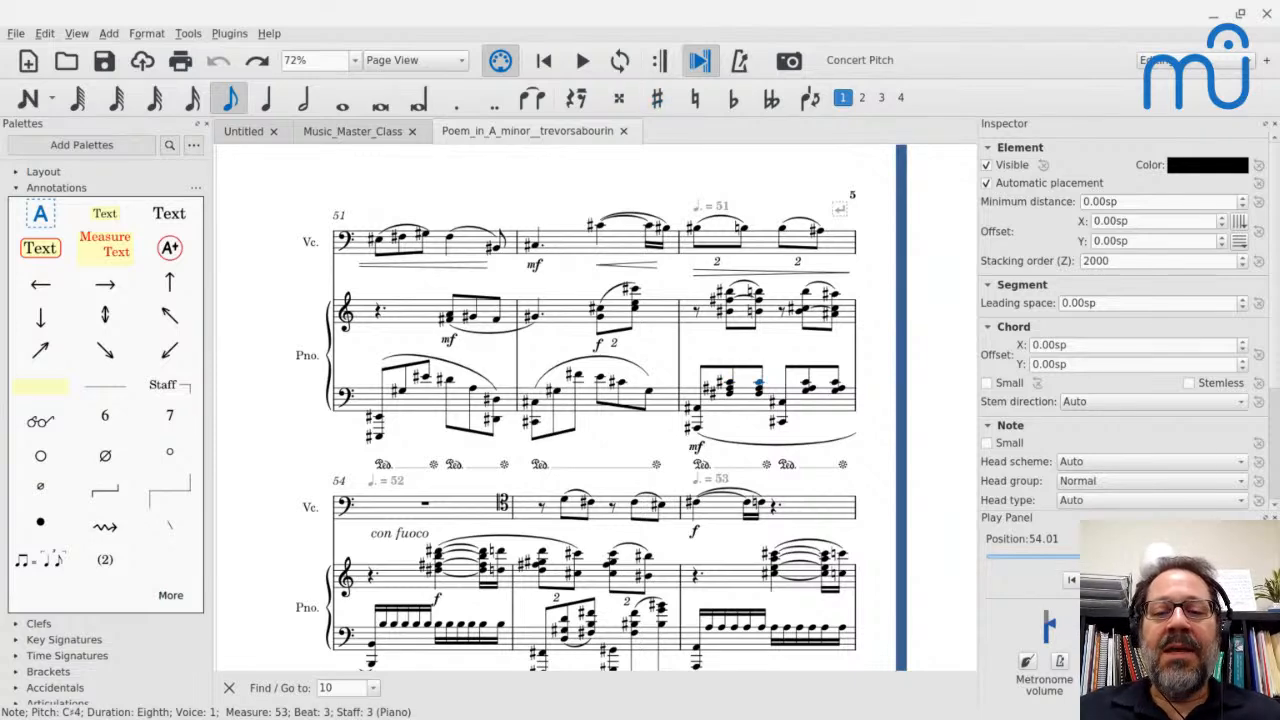
key("Right")
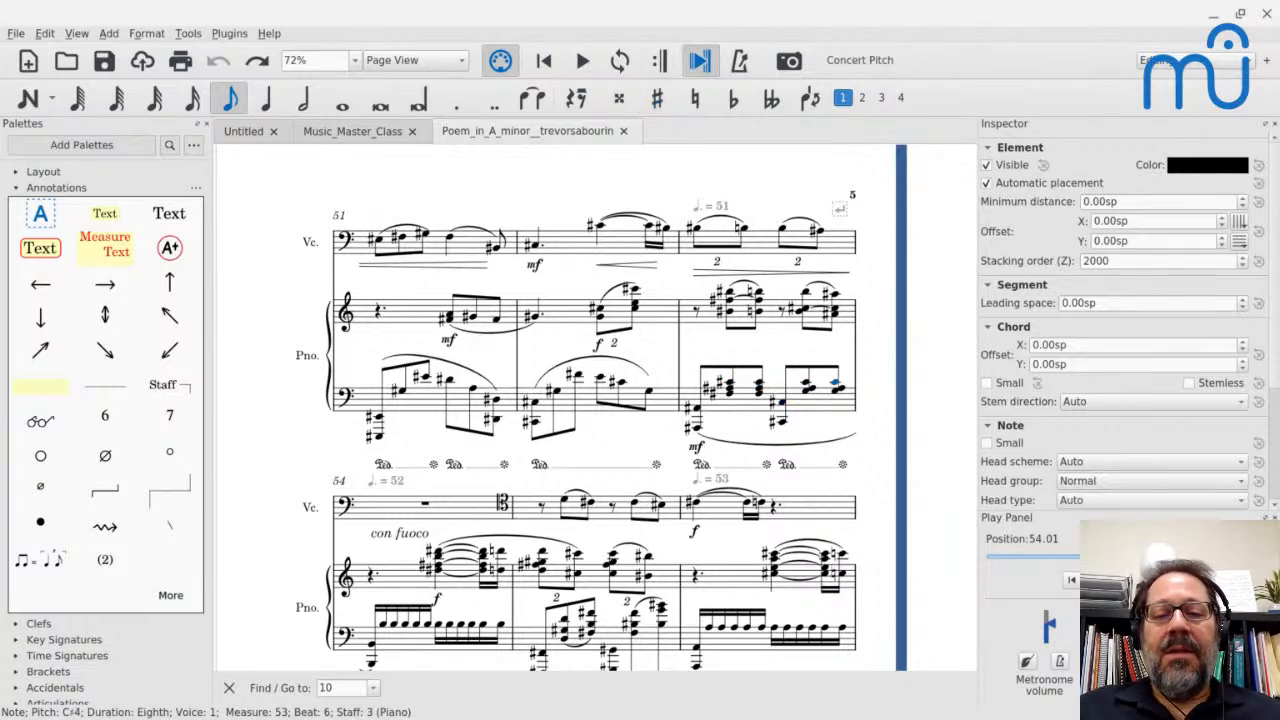
Play back the second half of measure 53 from the piano left hand's C♯3 on beat 4.
left_click(780, 404)
key("space")
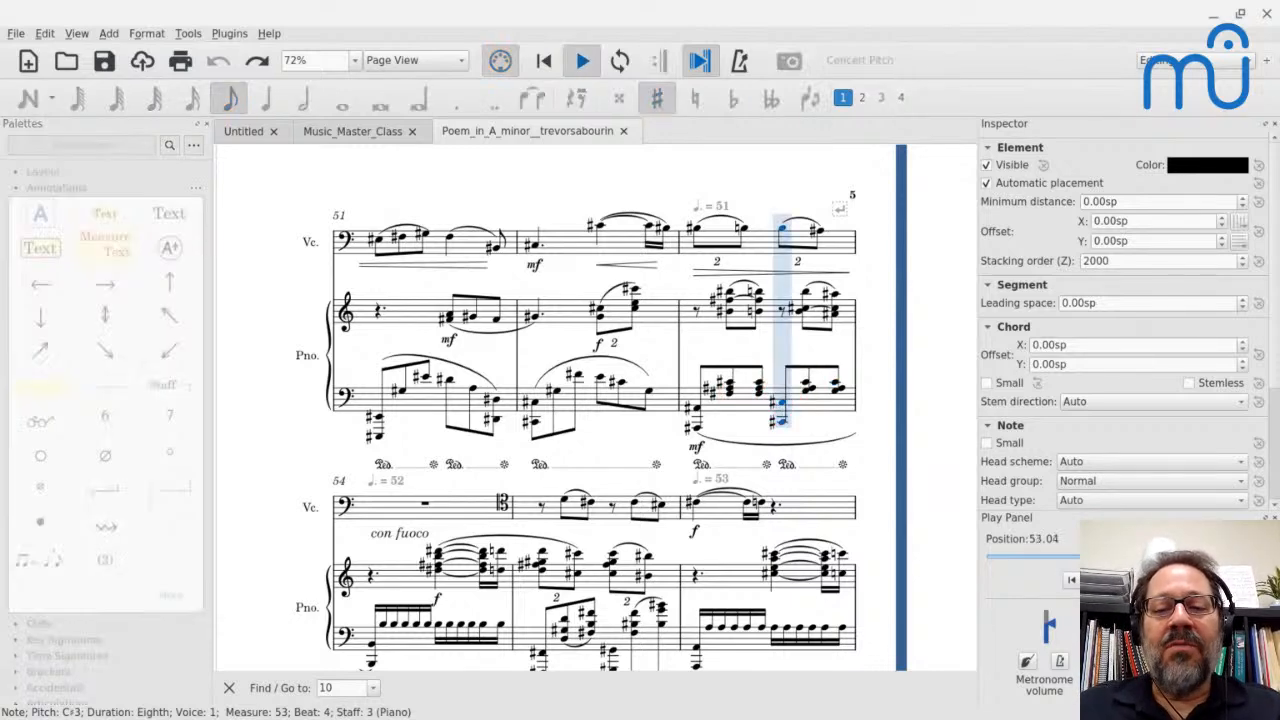
key("space")
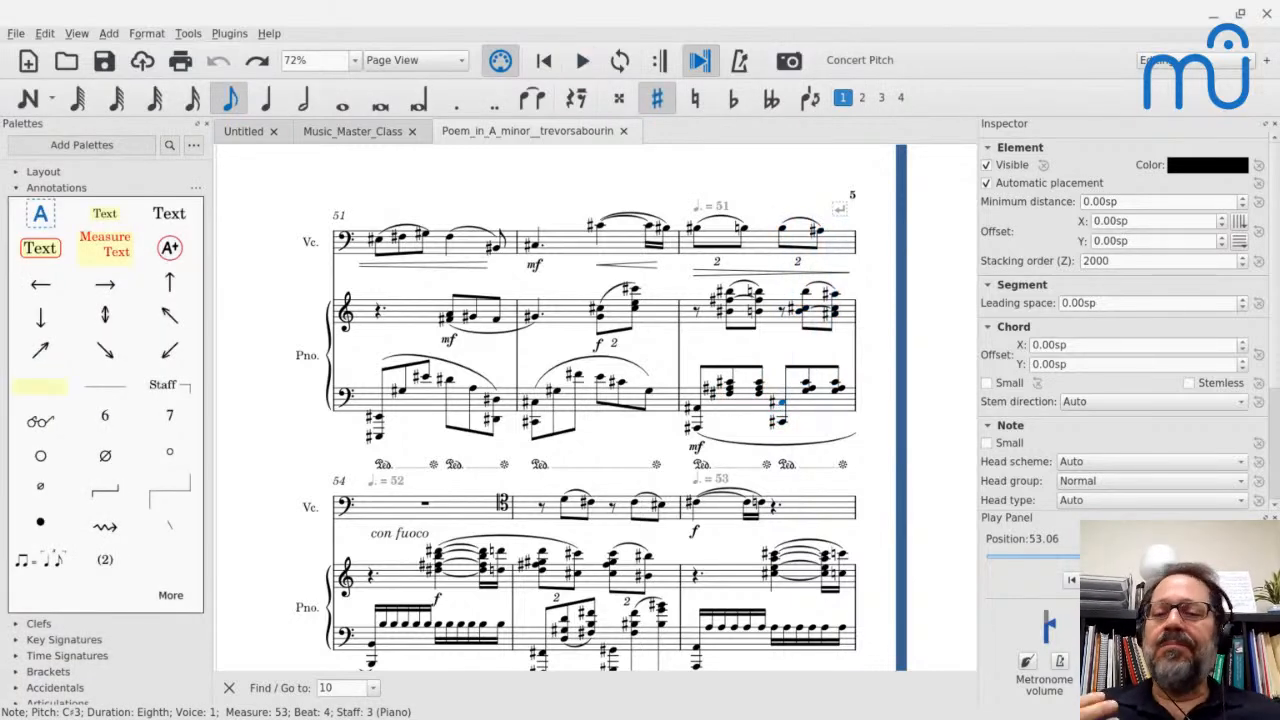
Audition individual notes of the piano's left-hand chords in measure 53, including the A♯3 on beat 2 and the C♯4 and G3 on beat 5.
left_click(730, 386)
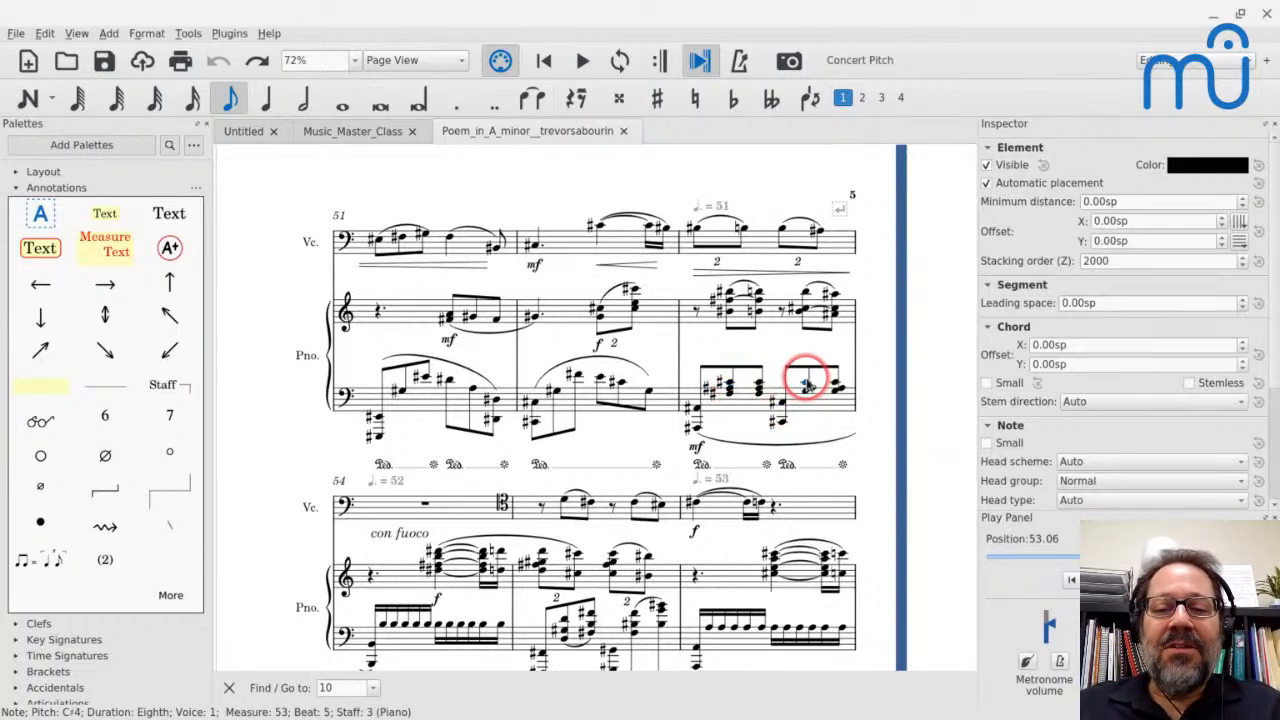
left_click(728, 388)
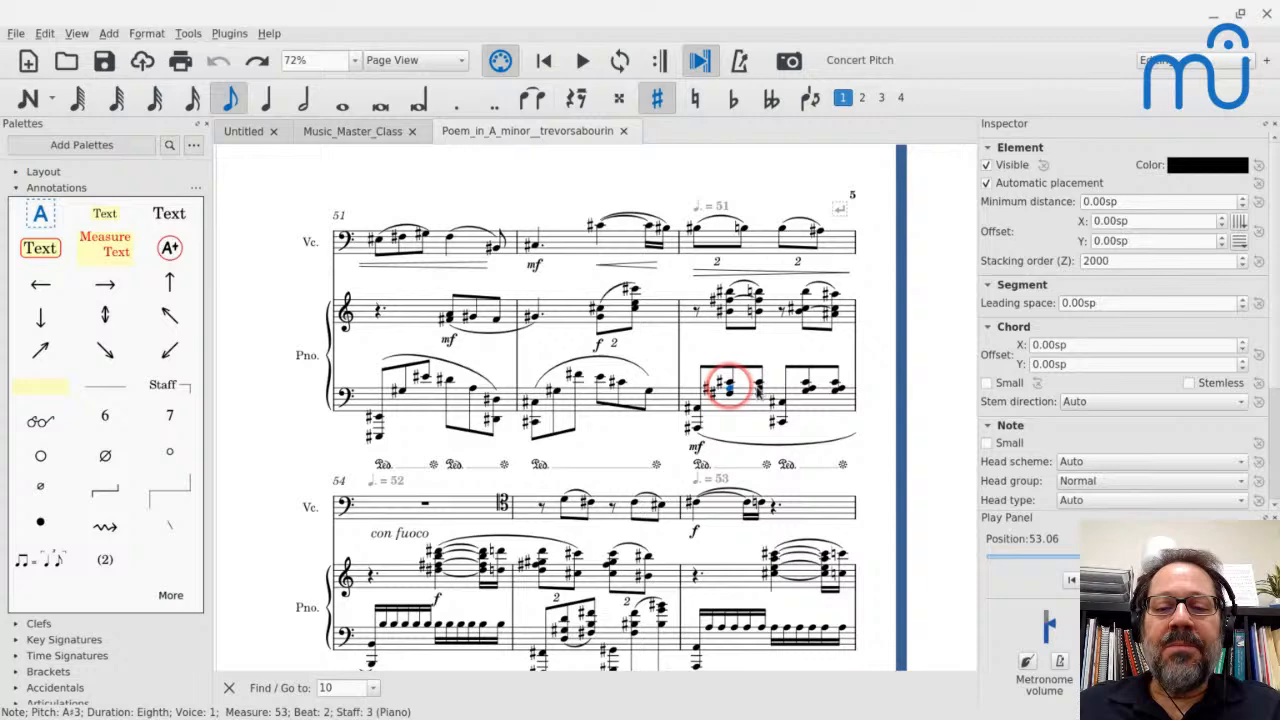
left_click(808, 388)
left_click(807, 392)
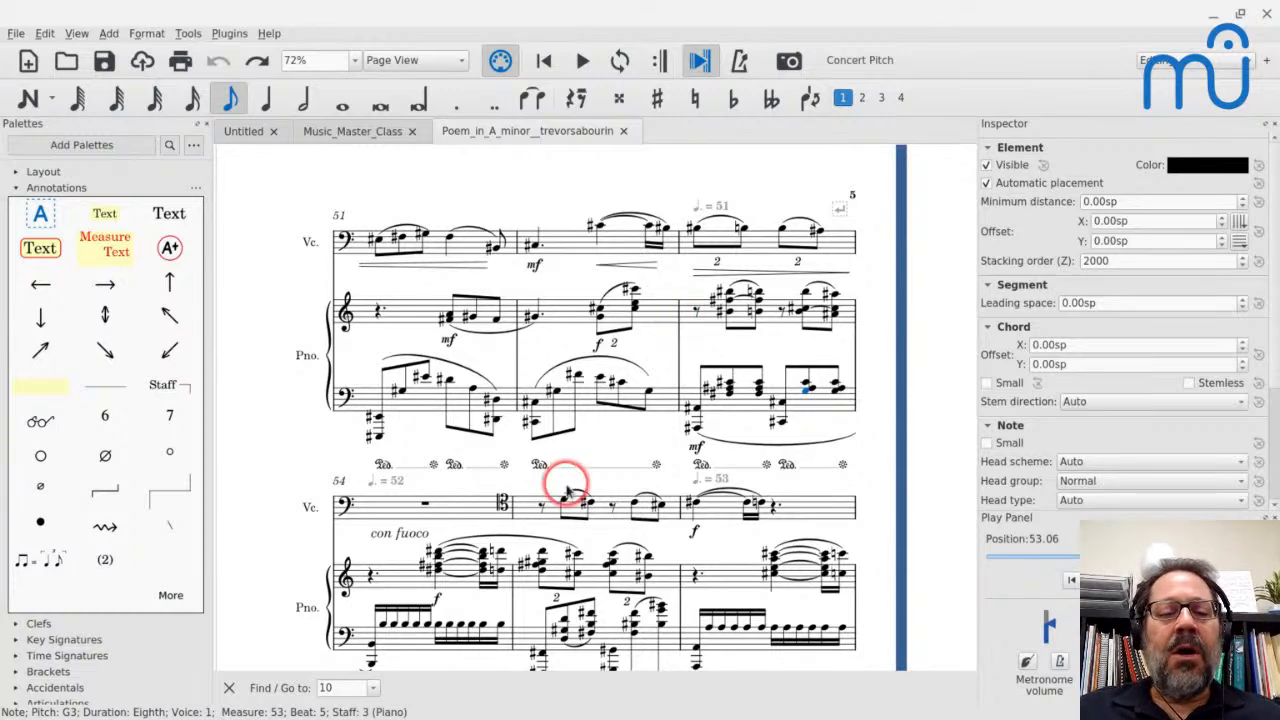
Select the cello's measure 55 and examine its texture against the piano in the surrounding systems.
scroll(562, 480, "down", 2)
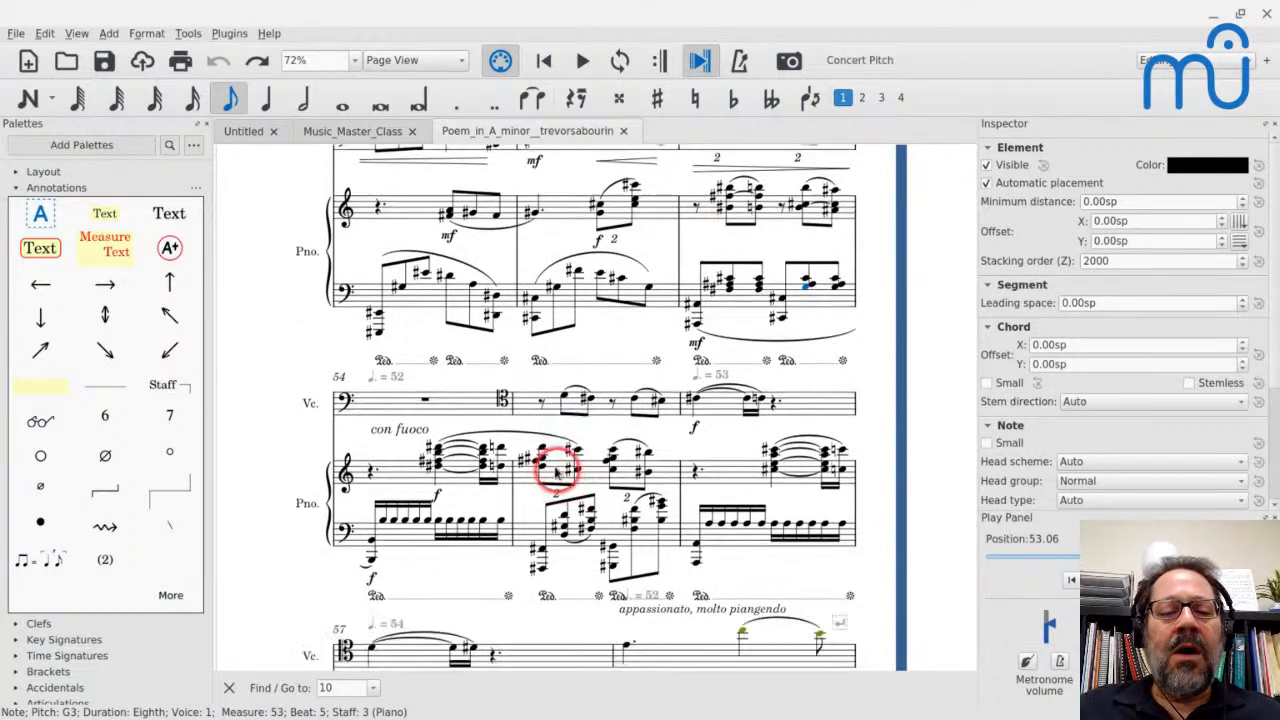
left_click(525, 406)
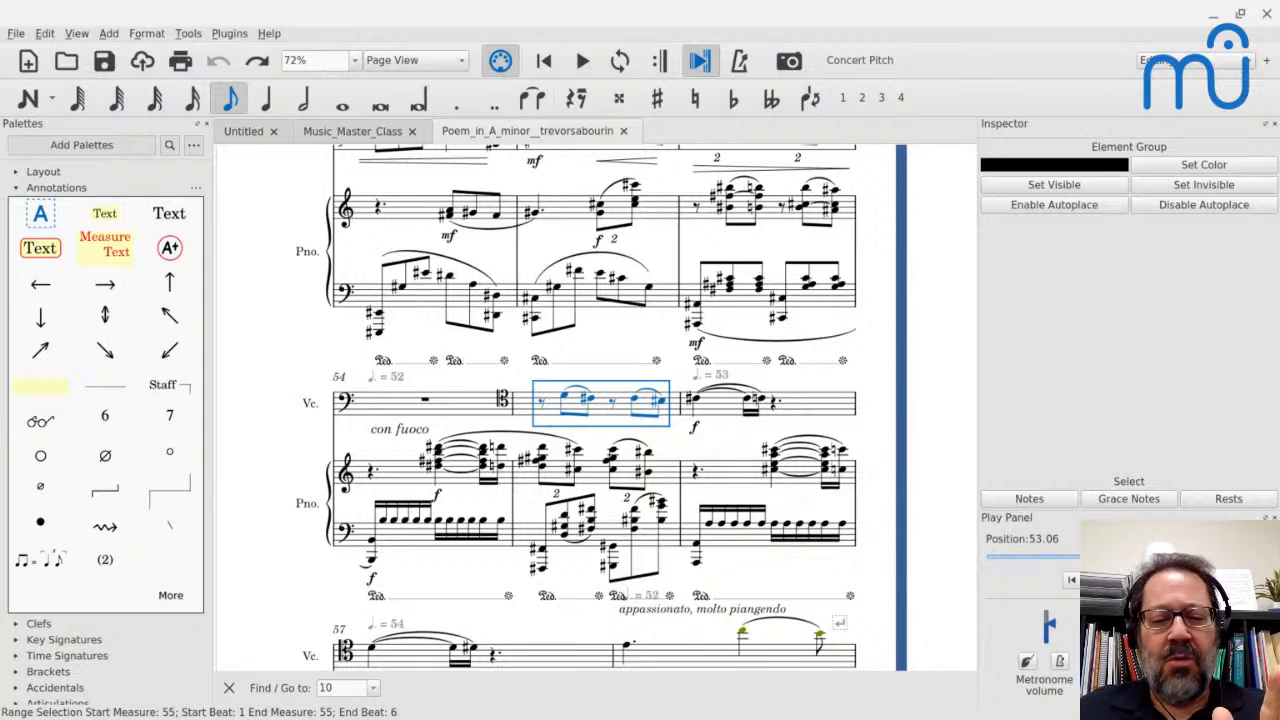
scroll(590, 408, "down", 3)
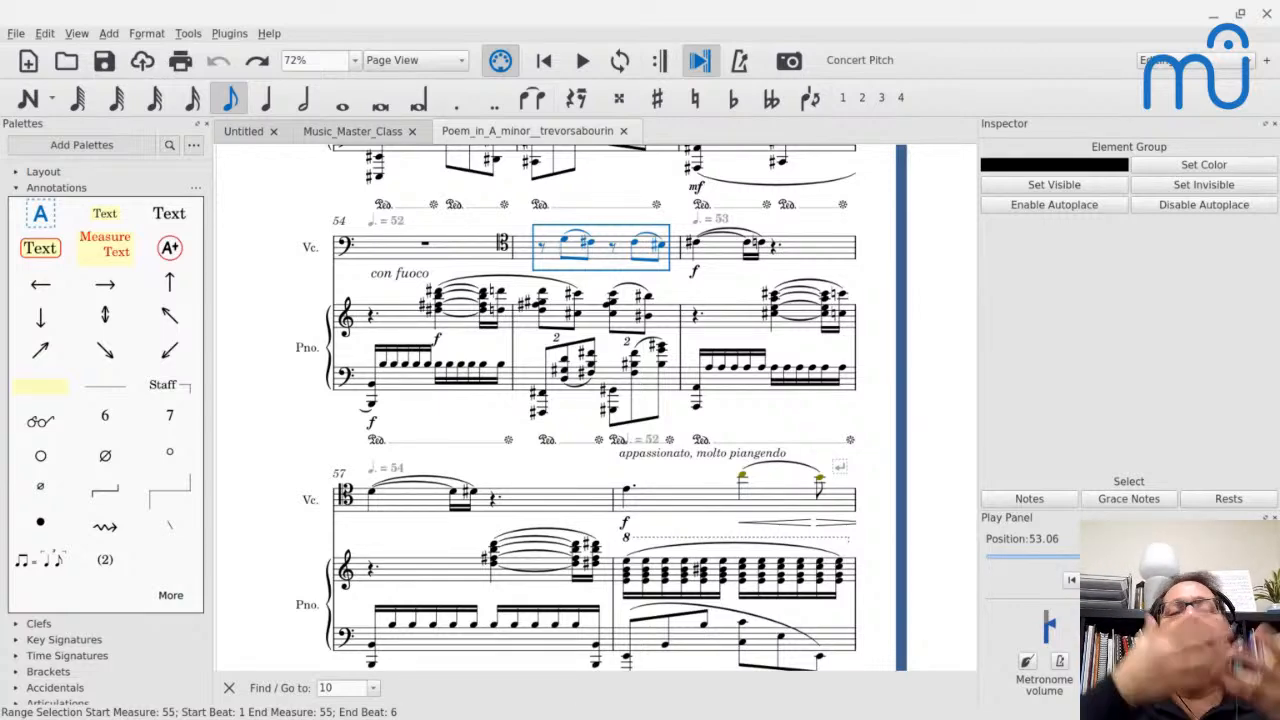
scroll(595, 400, "up", 5)
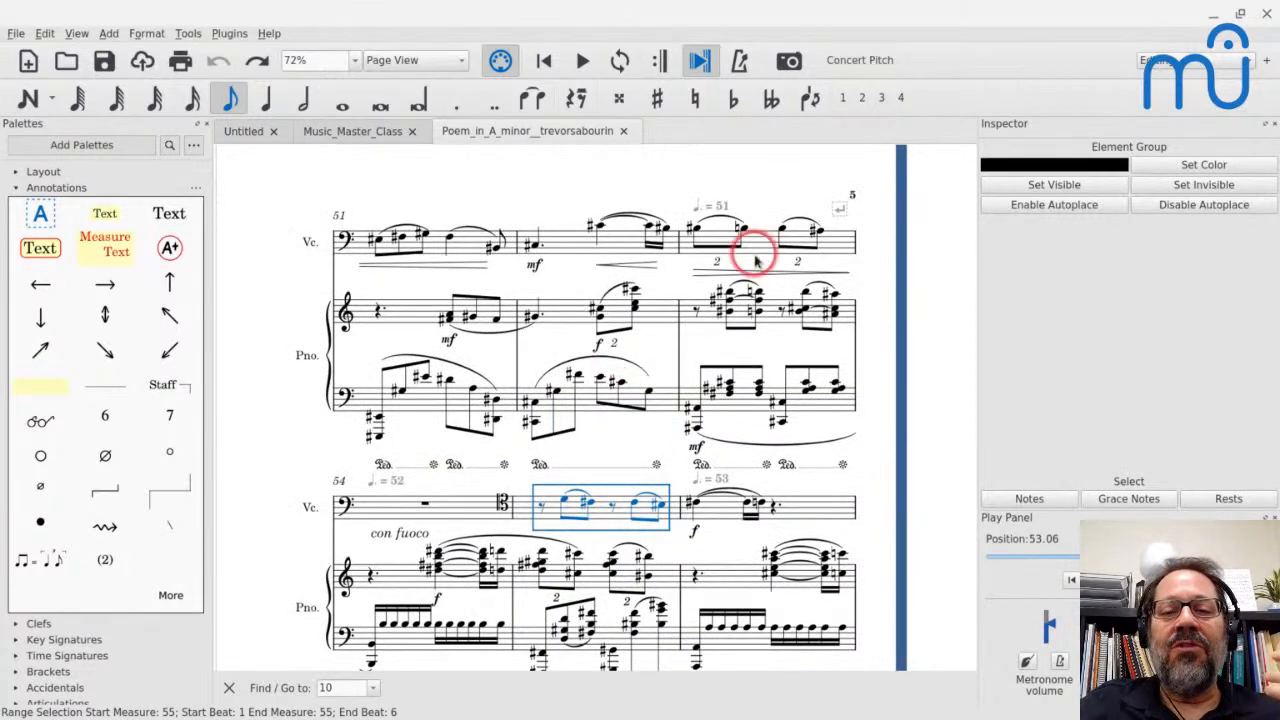
Play back from measure 52 into measure 54, and select the cello's B3 duplet note in measure 53.
left_click(565, 318)
key("space")
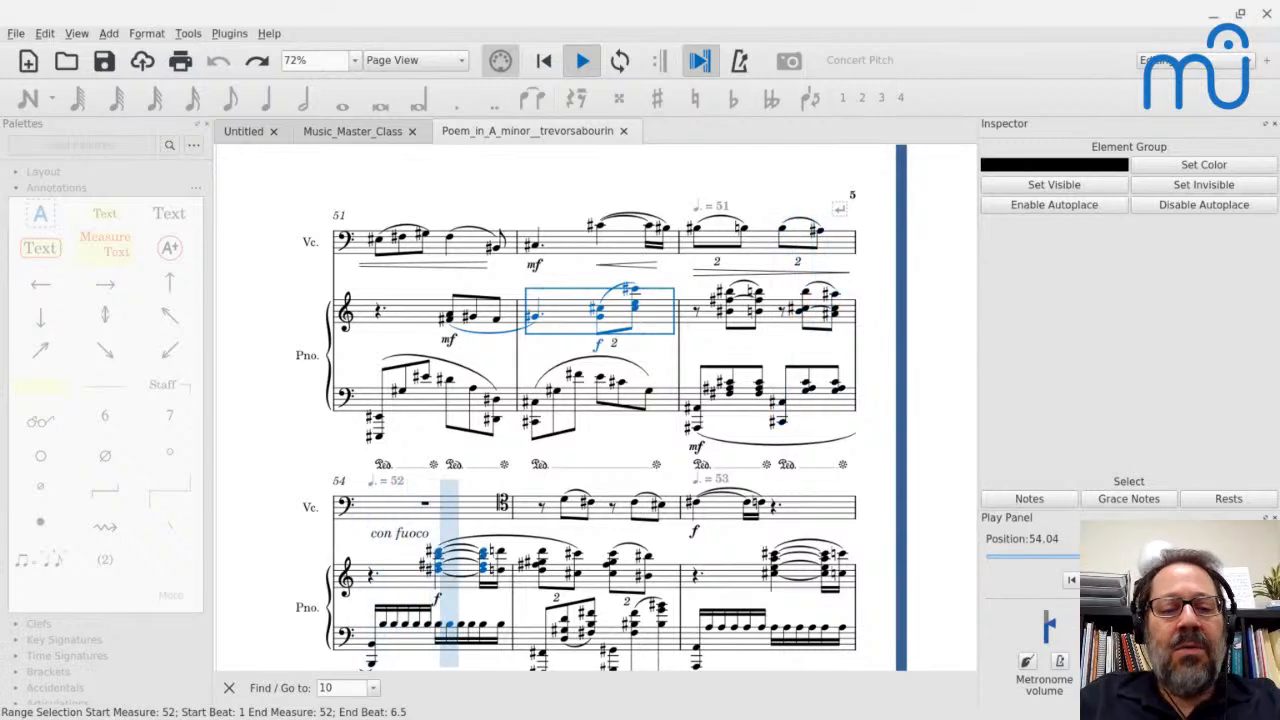
key("space")
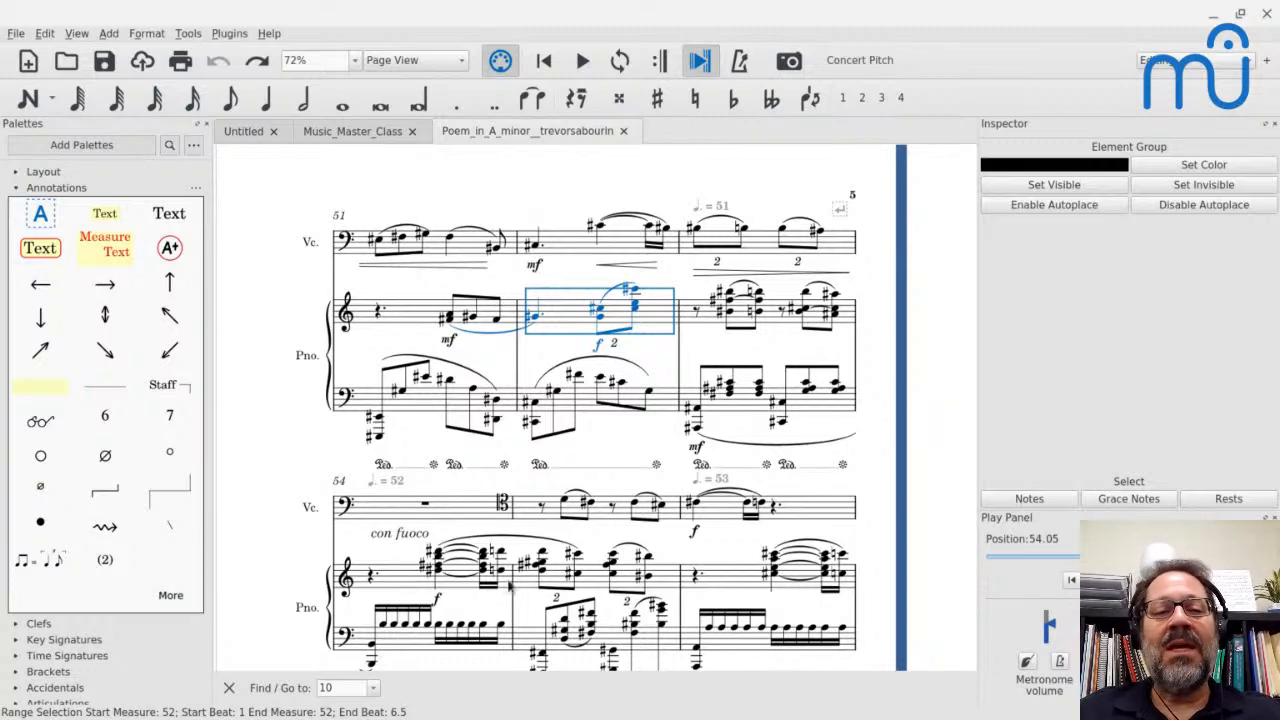
left_click(697, 231)
key("Right")
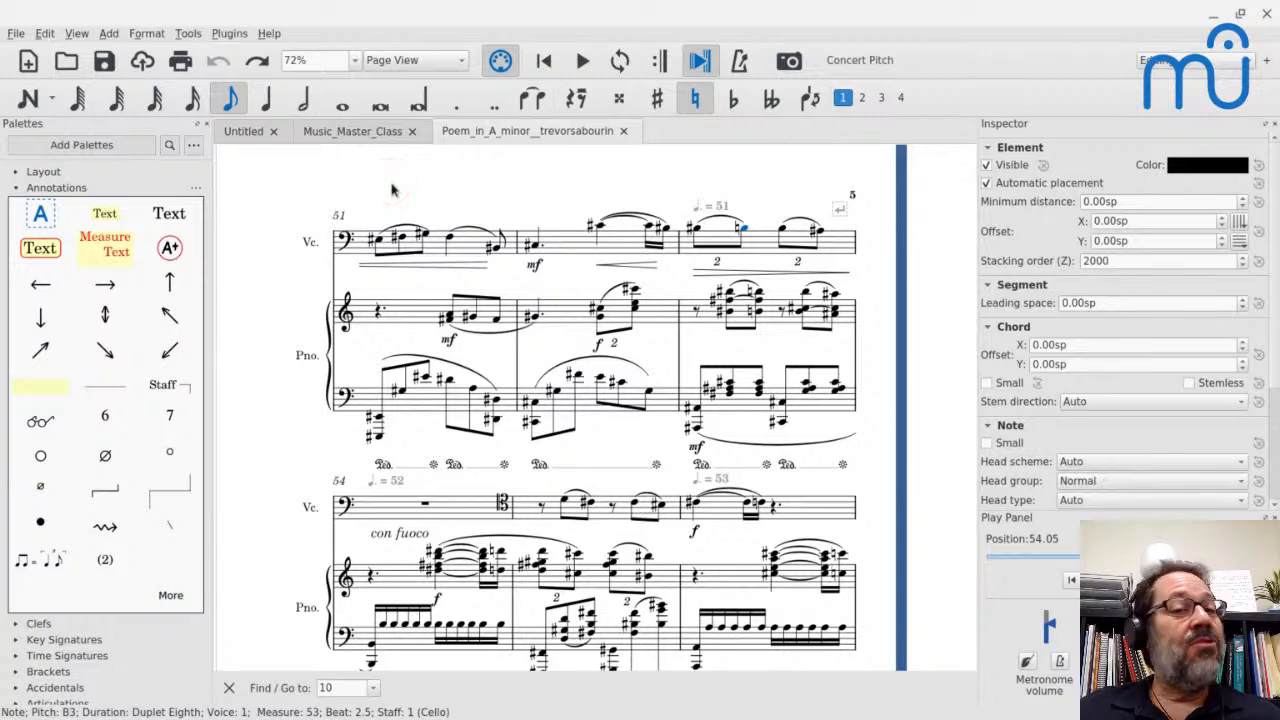
Return to the score's first page and play back from the cello's entrance in measure 3 to measure 5.
scroll(596, 407, "left", 12)
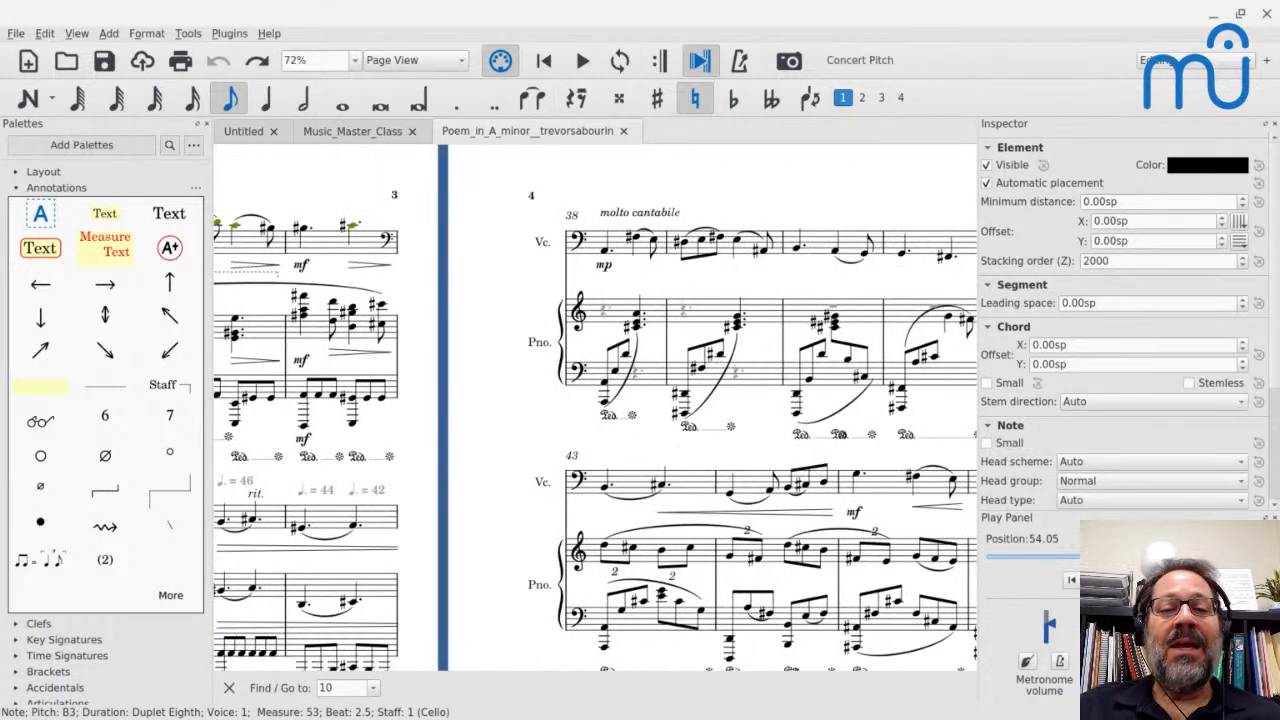
scroll(578, 296, "left", 15)
left_click(578, 296)
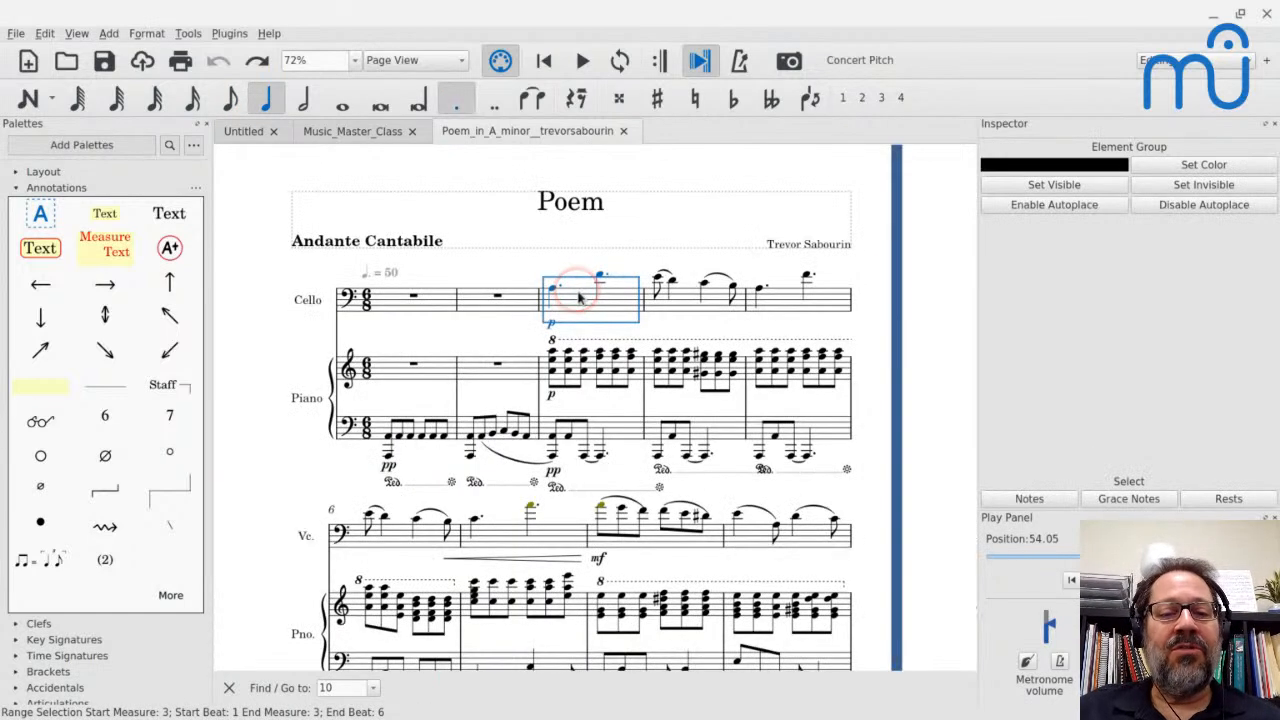
key("space")
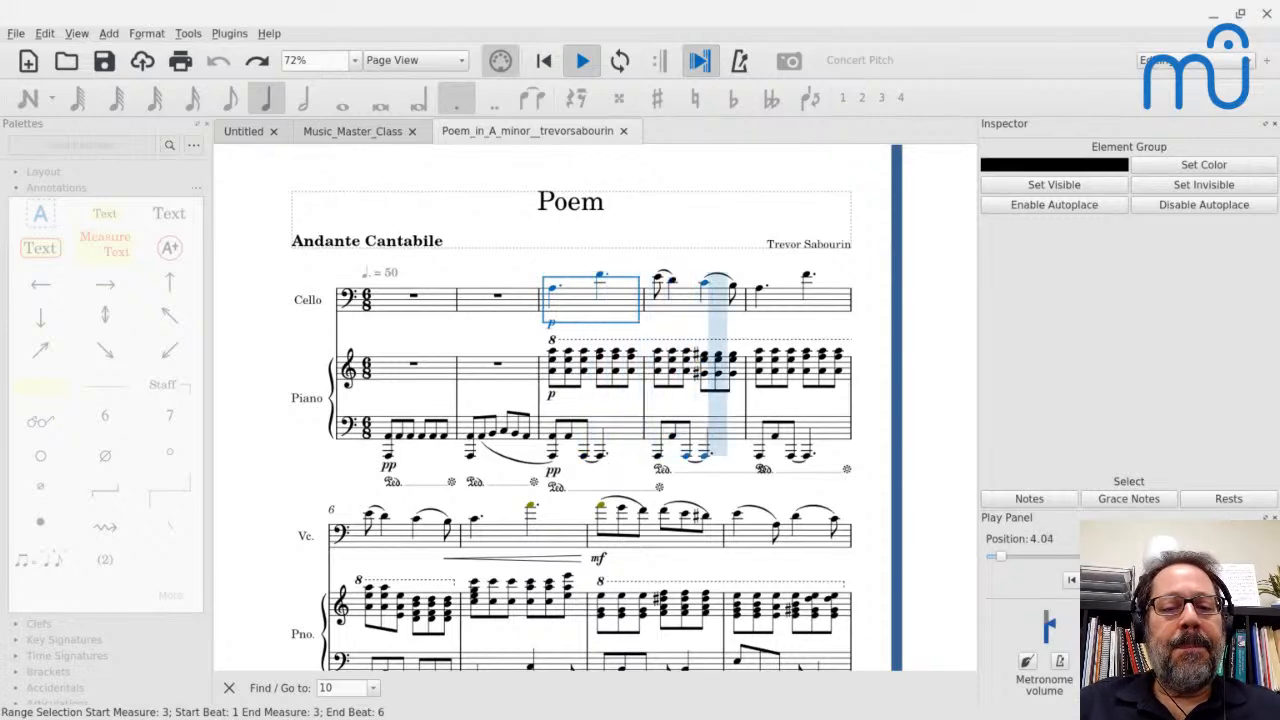
key("space")
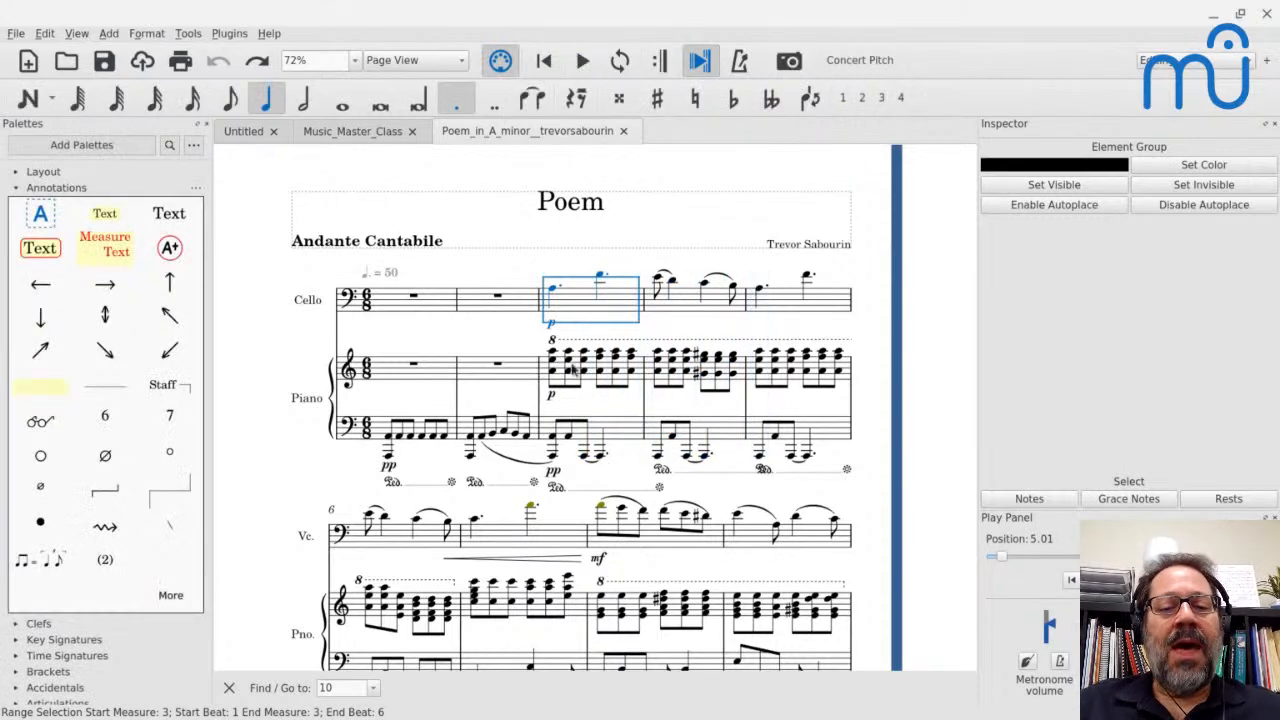
Compare measure 4's piano bass A1 on beat 3 and right-hand G♯5 on beat 4 with the cello's C4 on beat 4.
left_click(687, 457)
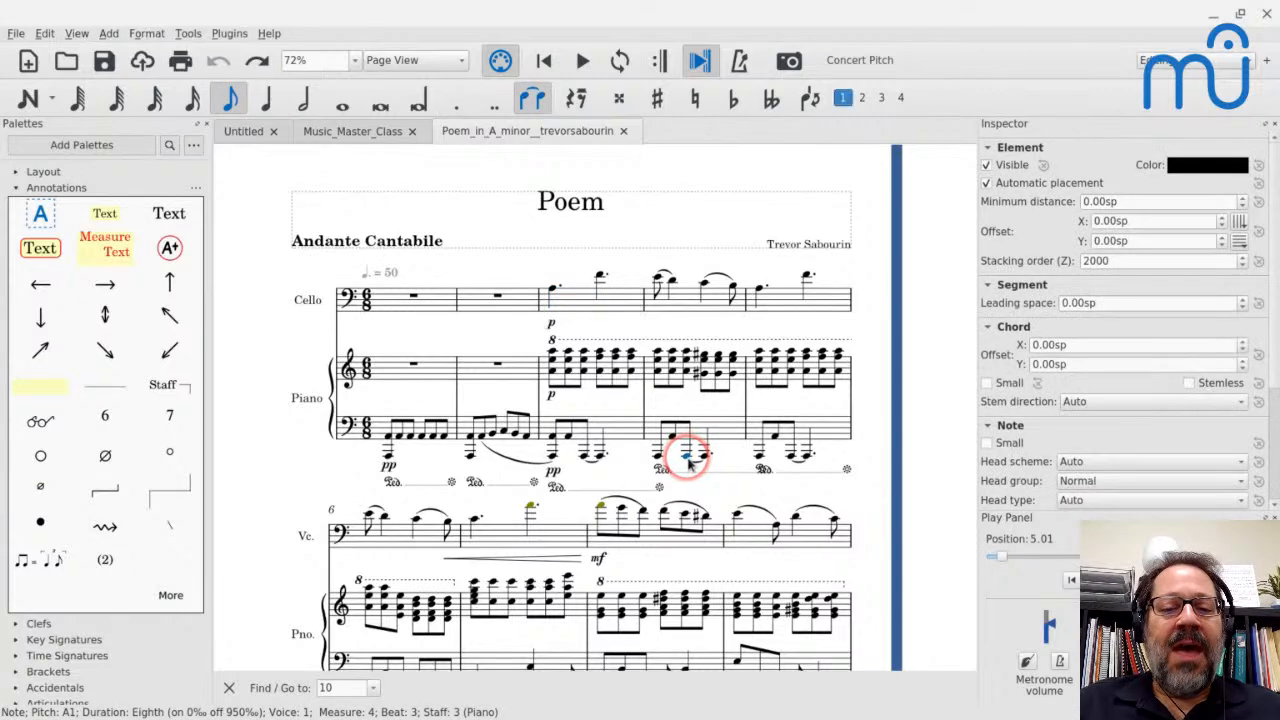
left_click(704, 376)
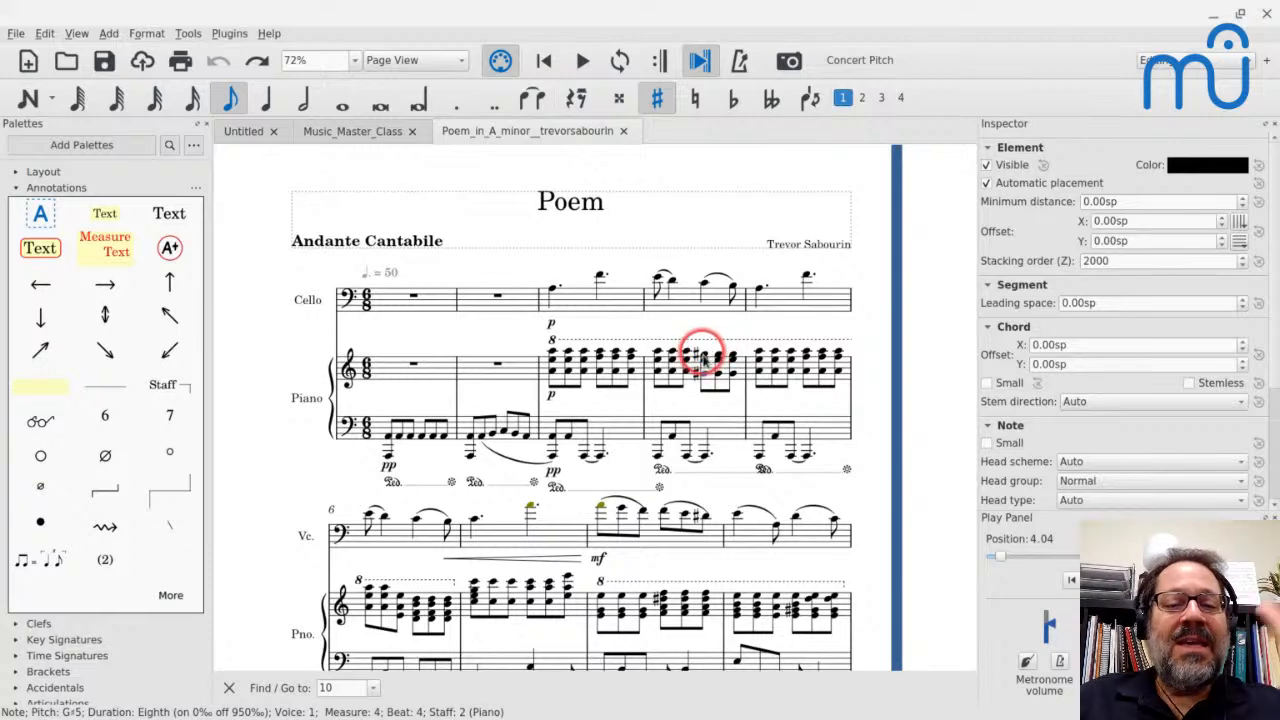
left_click(703, 284)
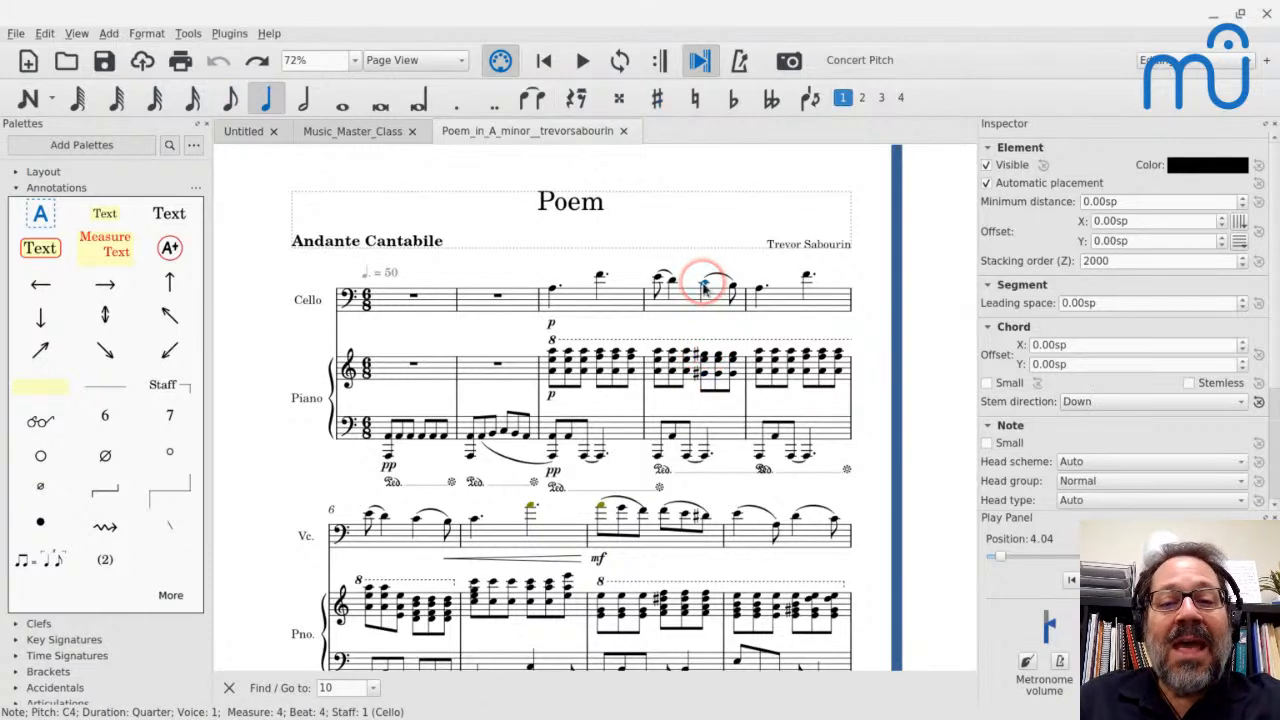
left_click(702, 377)
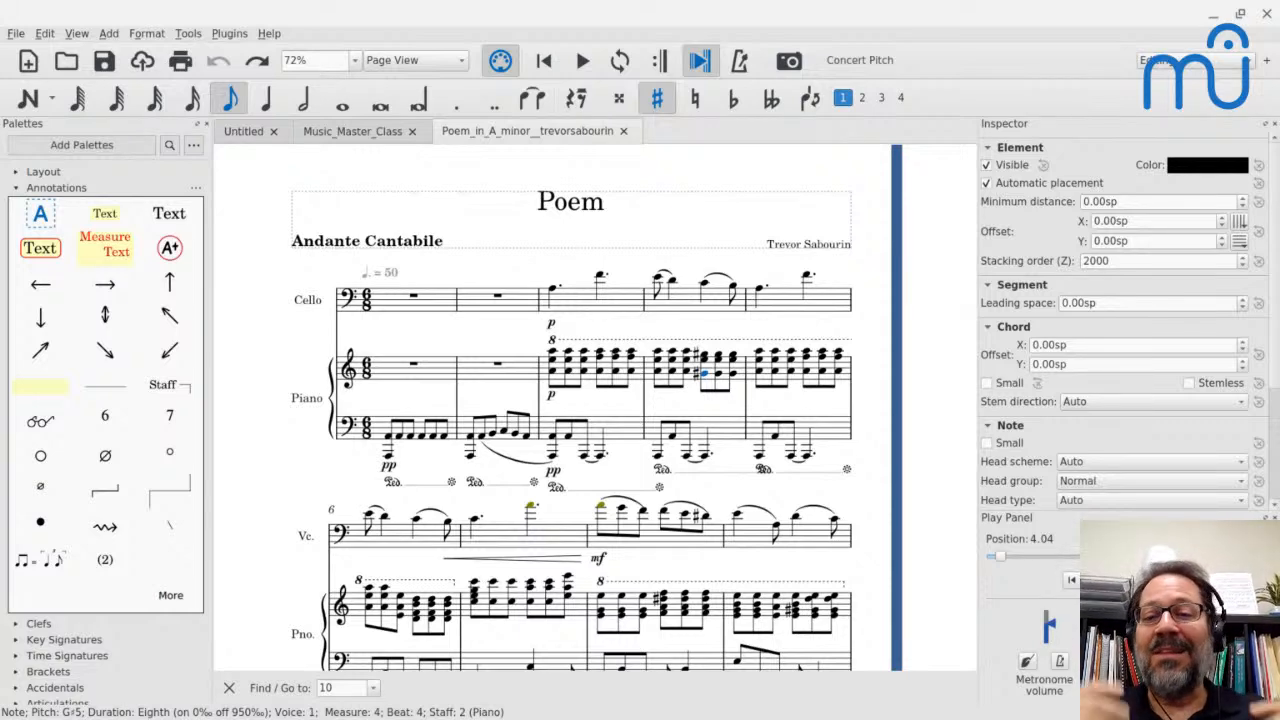
left_click(705, 285)
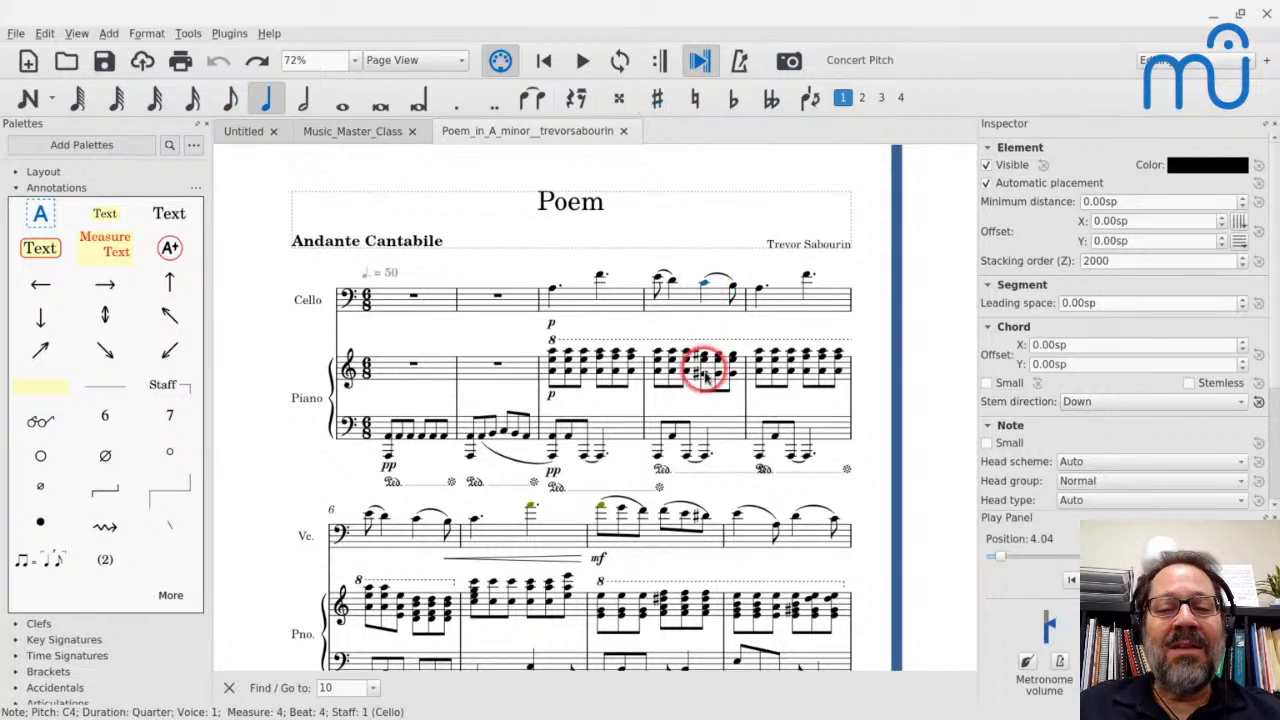
left_click(704, 370)
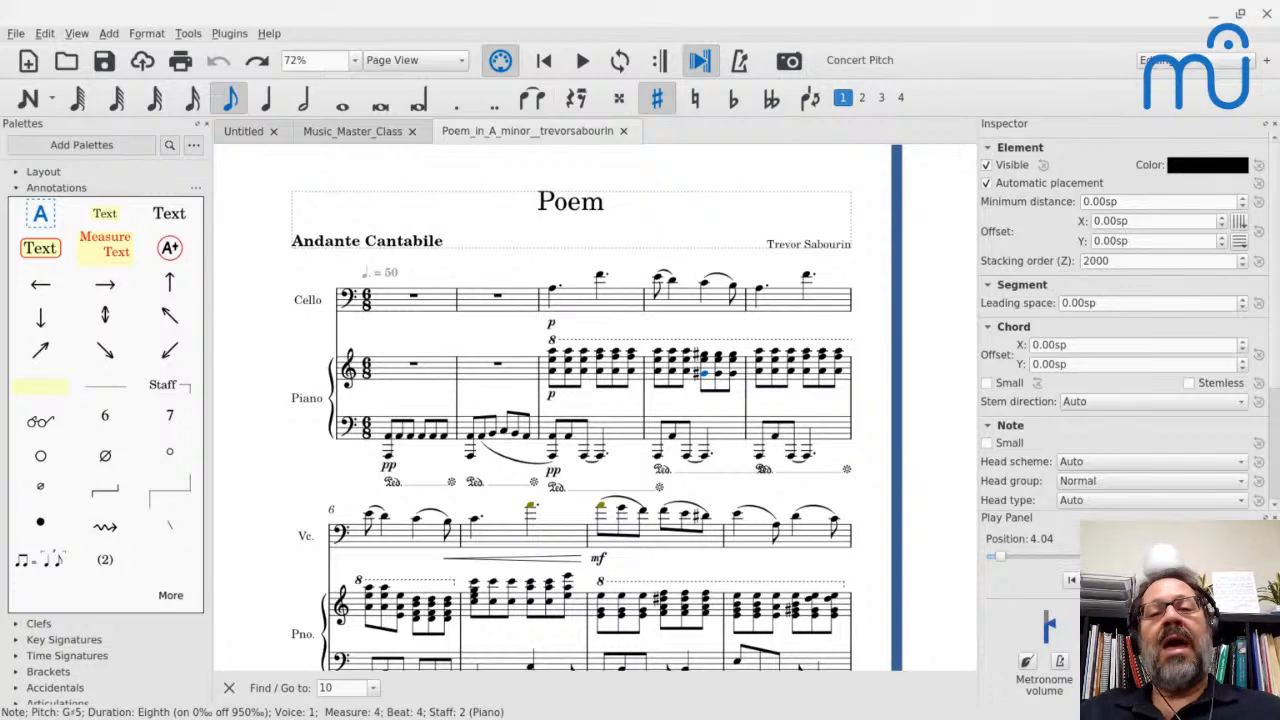
Replay the opening cello phrase from measure 3 to the start of measure 5.
left_click(581, 308)
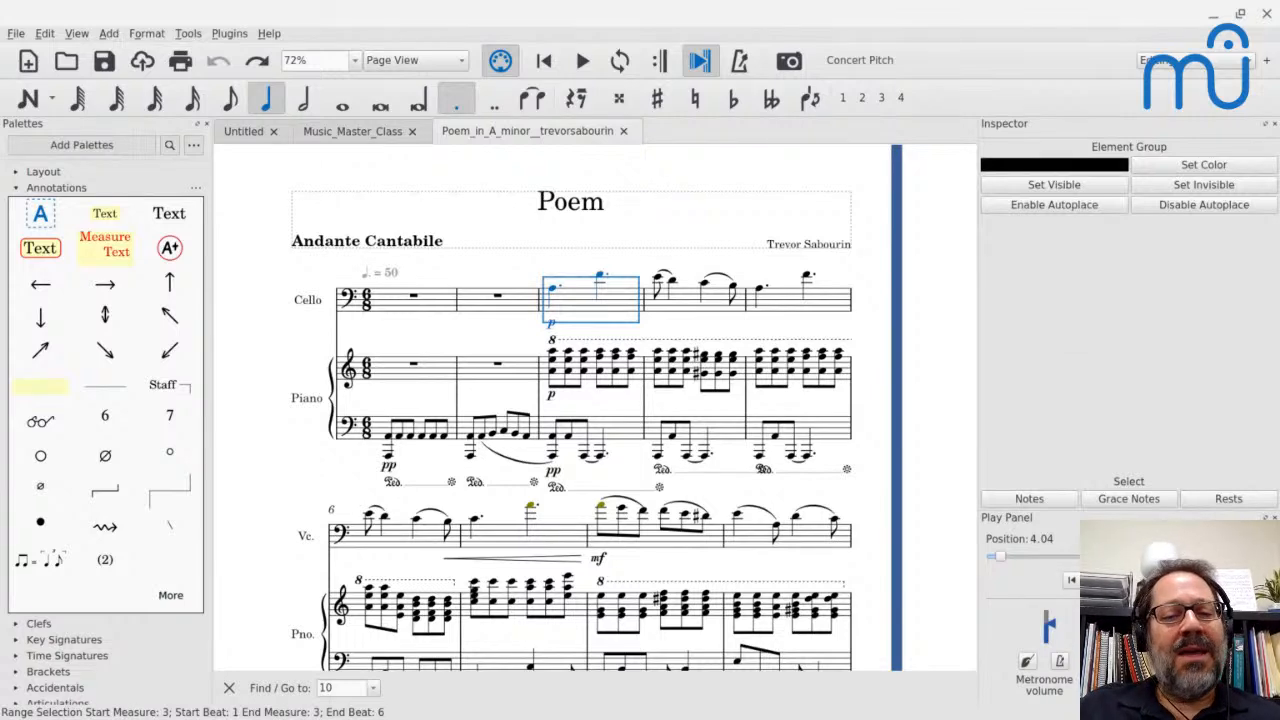
key("space")
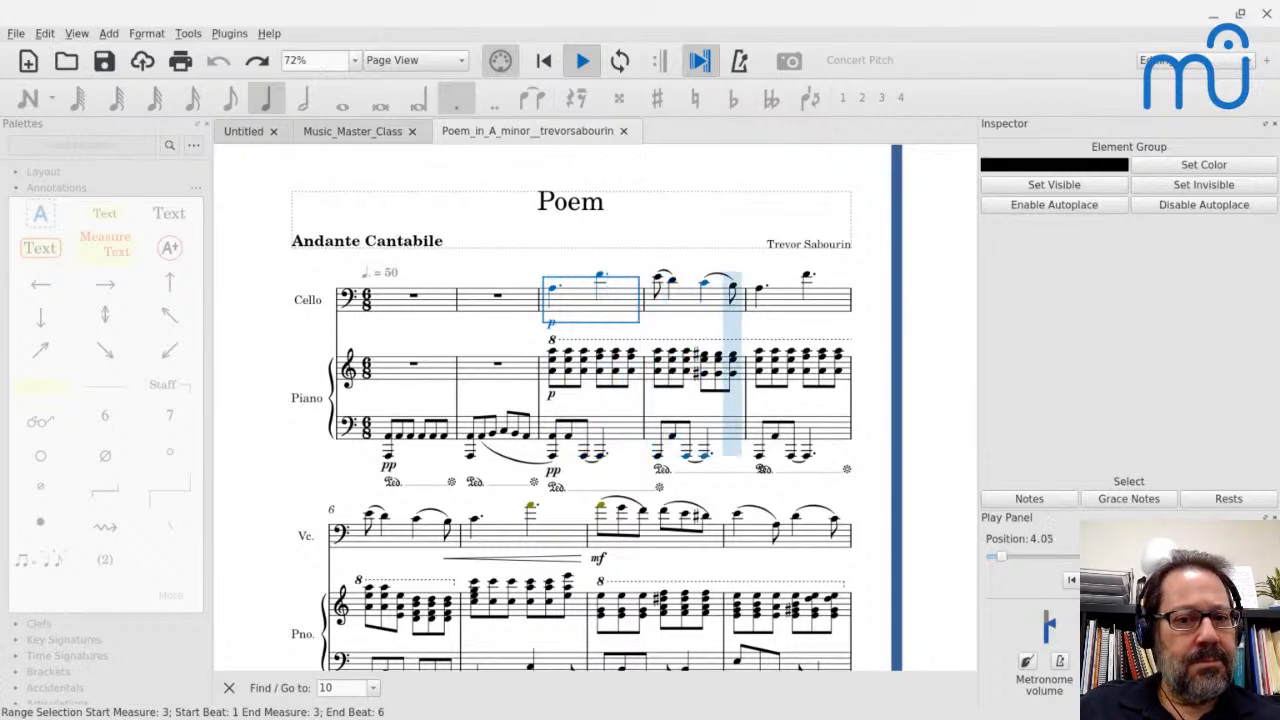
key("space")
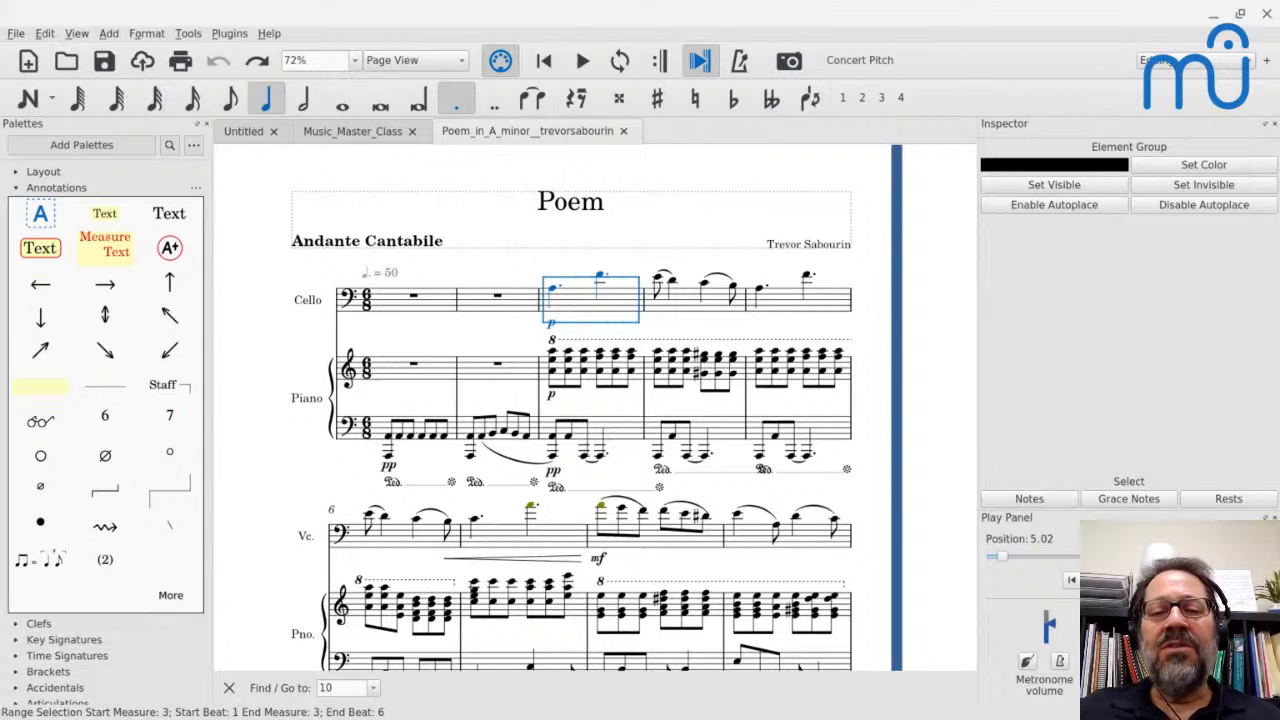
Select the piano's right hand in measure 3 and audition its opening chord from the A5 on beat 1.
left_click(557, 378)
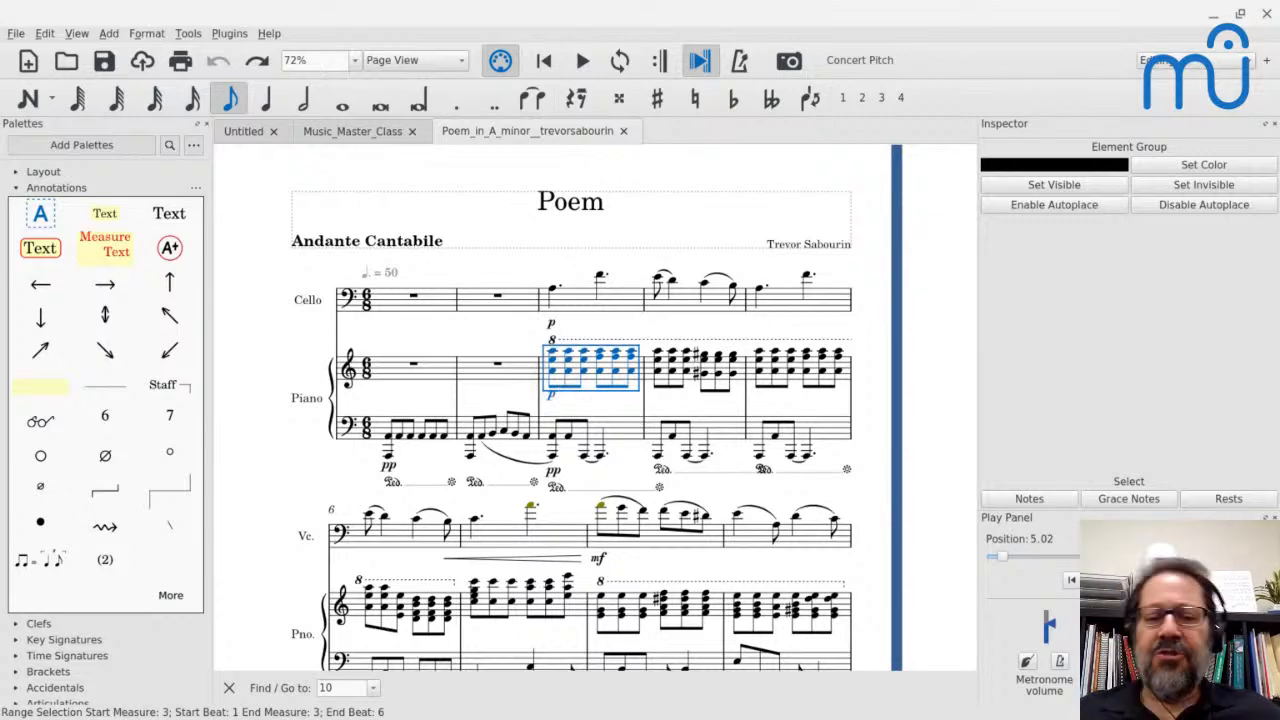
left_click(551, 353)
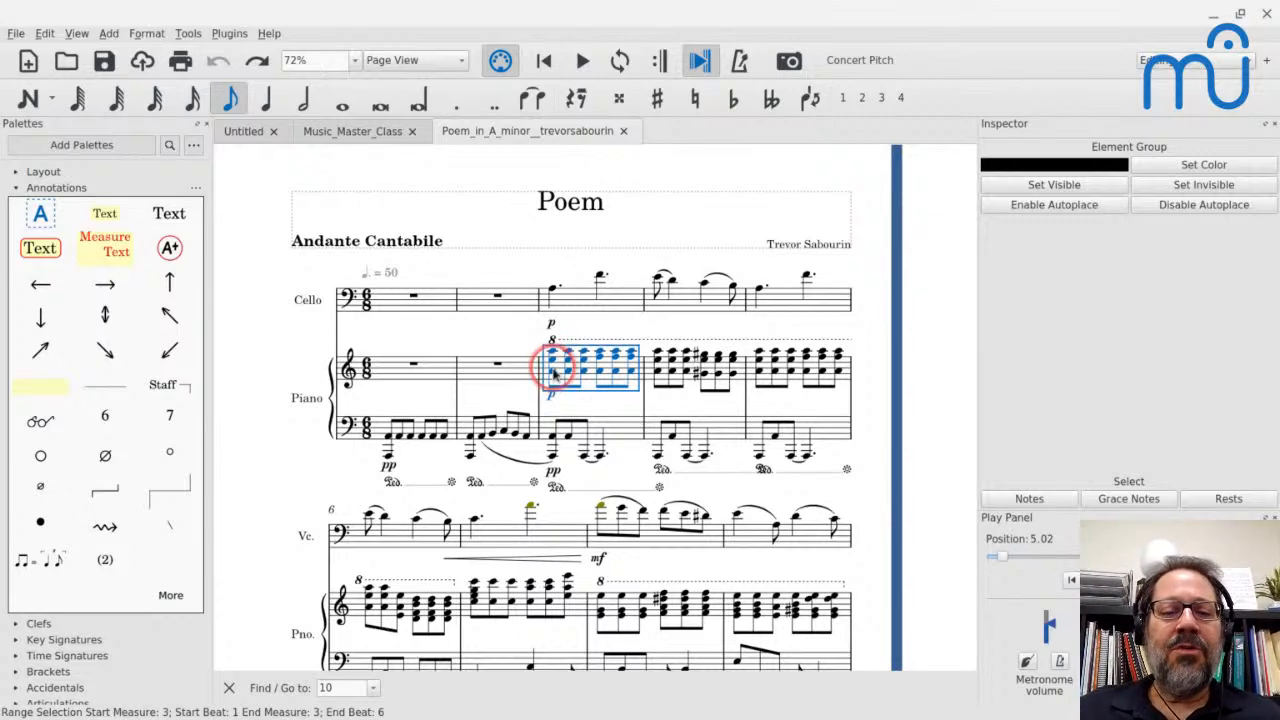
key("space")
key("space")
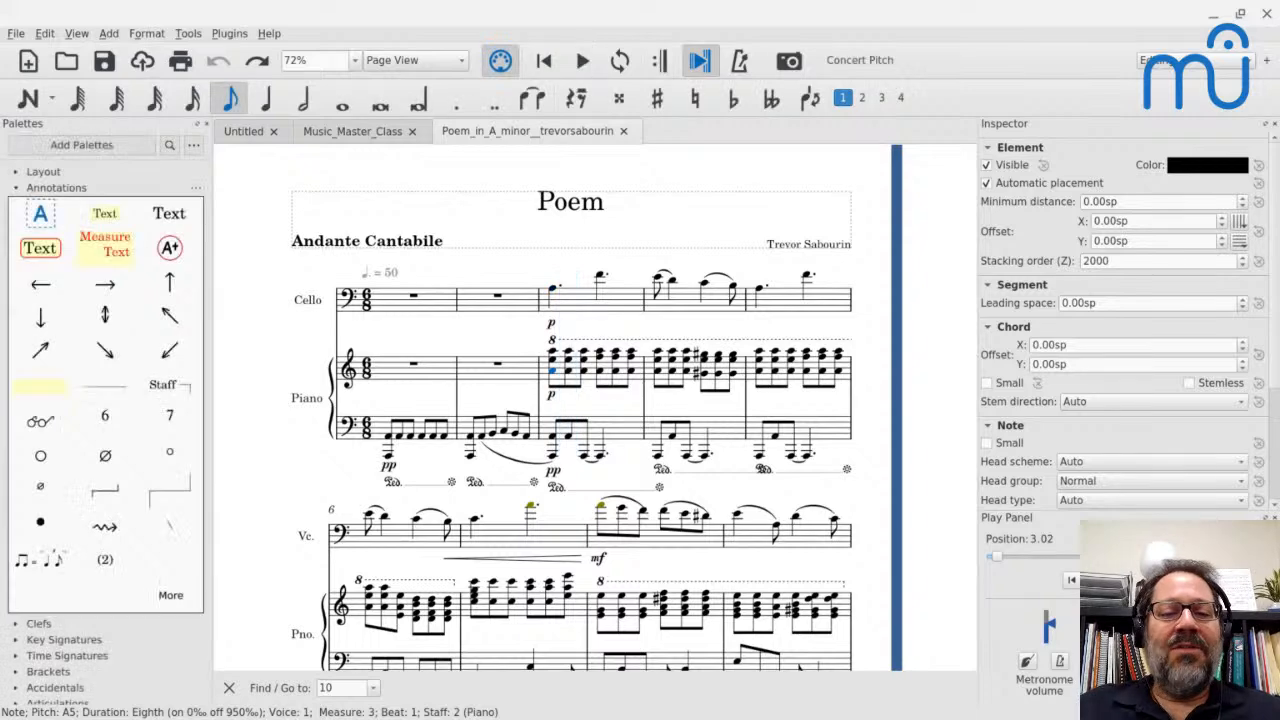
left_click(552, 378)
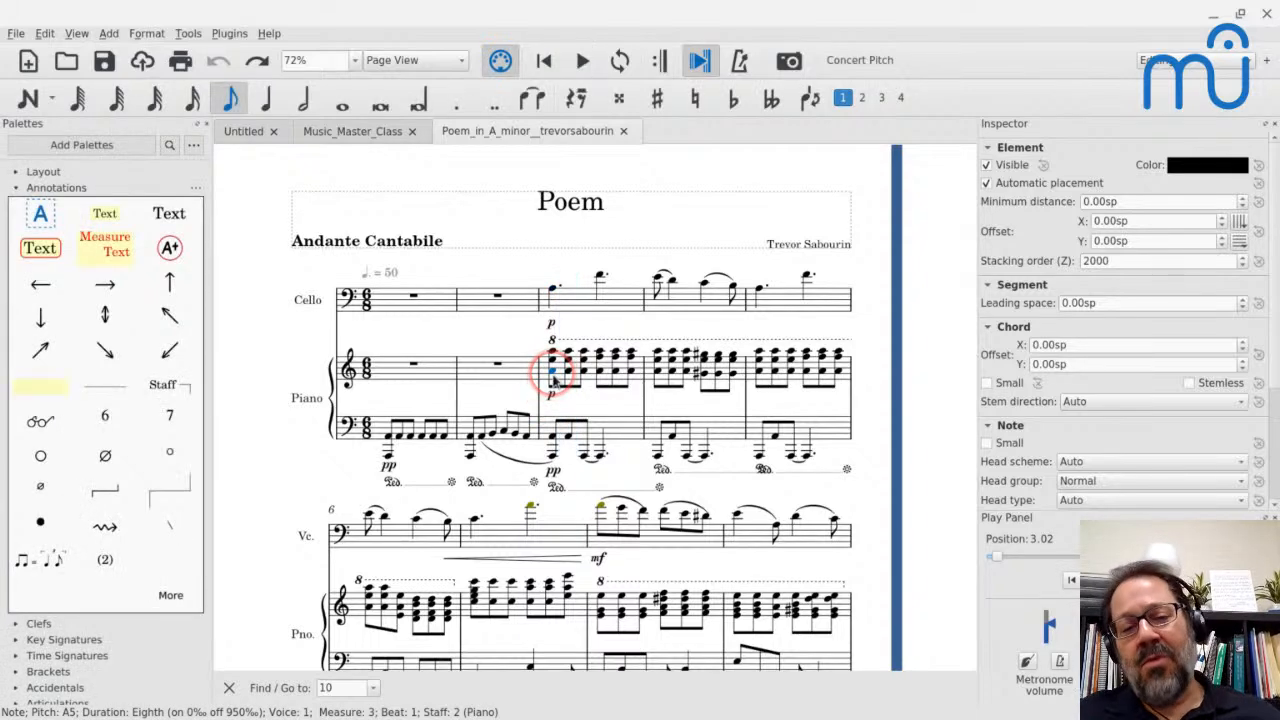
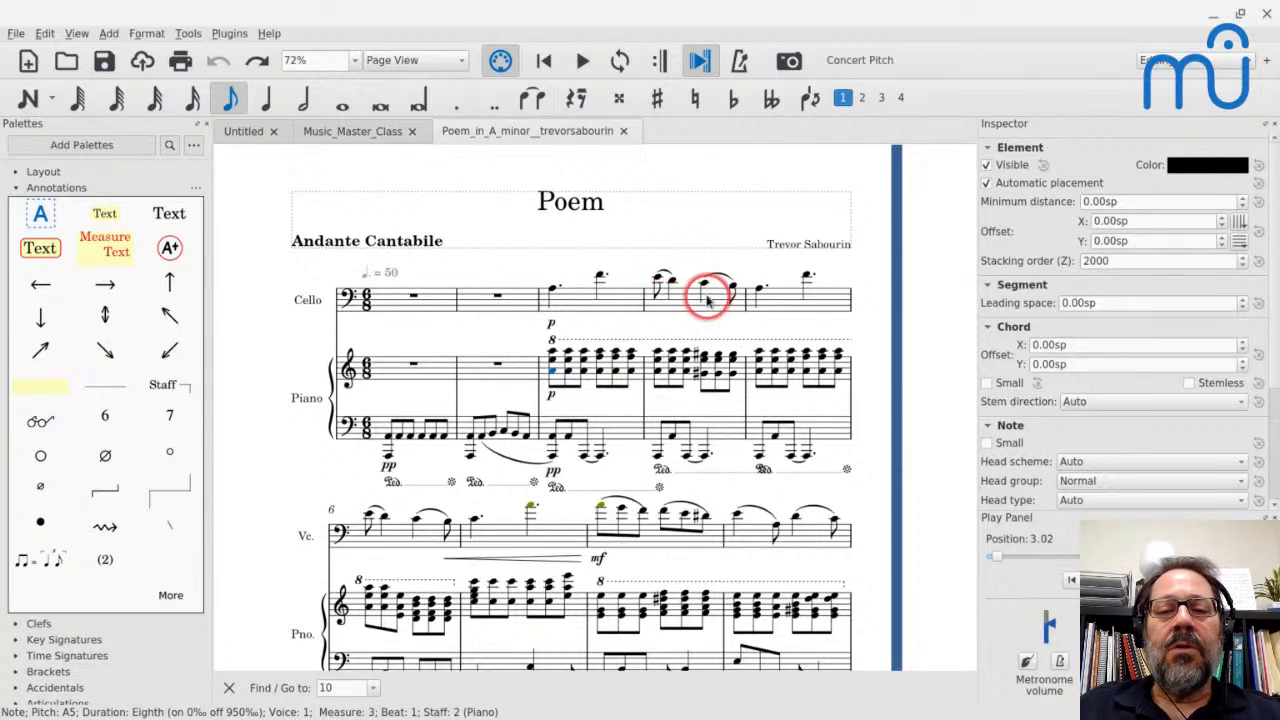
Play the harmony under the cello's C4 on beat 4 of measure 4 twice.
left_click(704, 288)
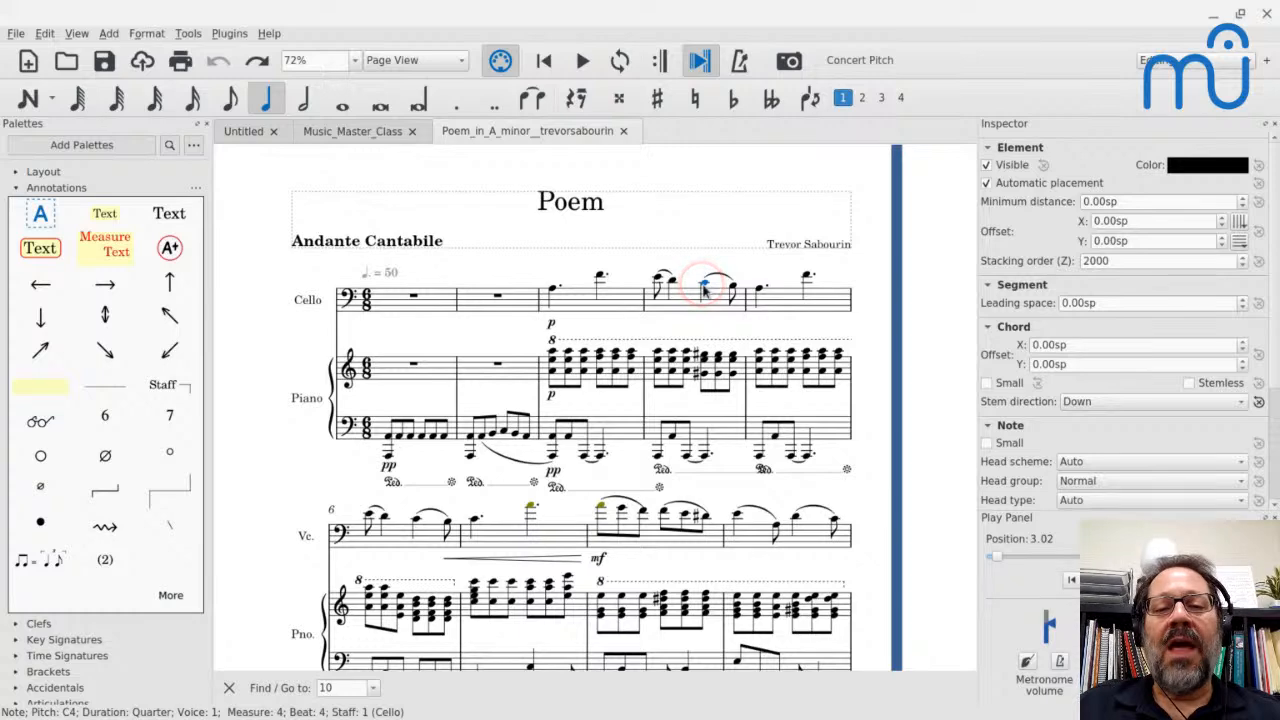
key("space")
key("space")
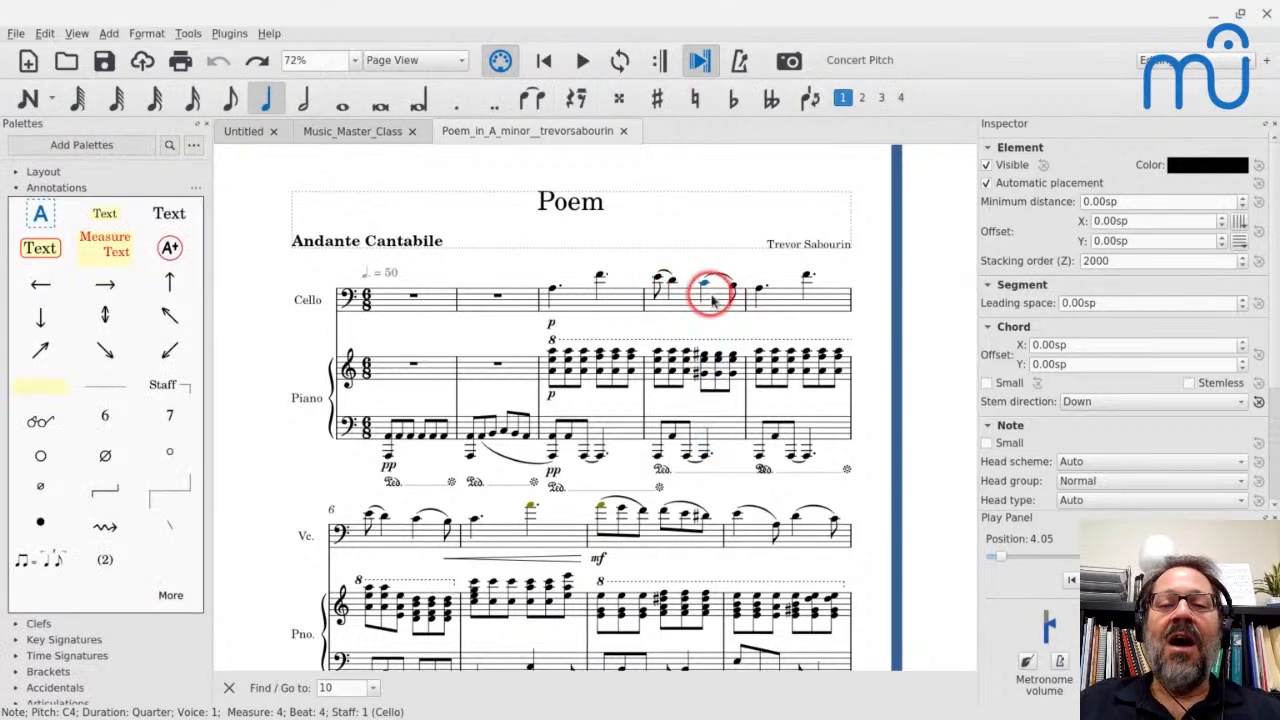
key("space")
key("space")
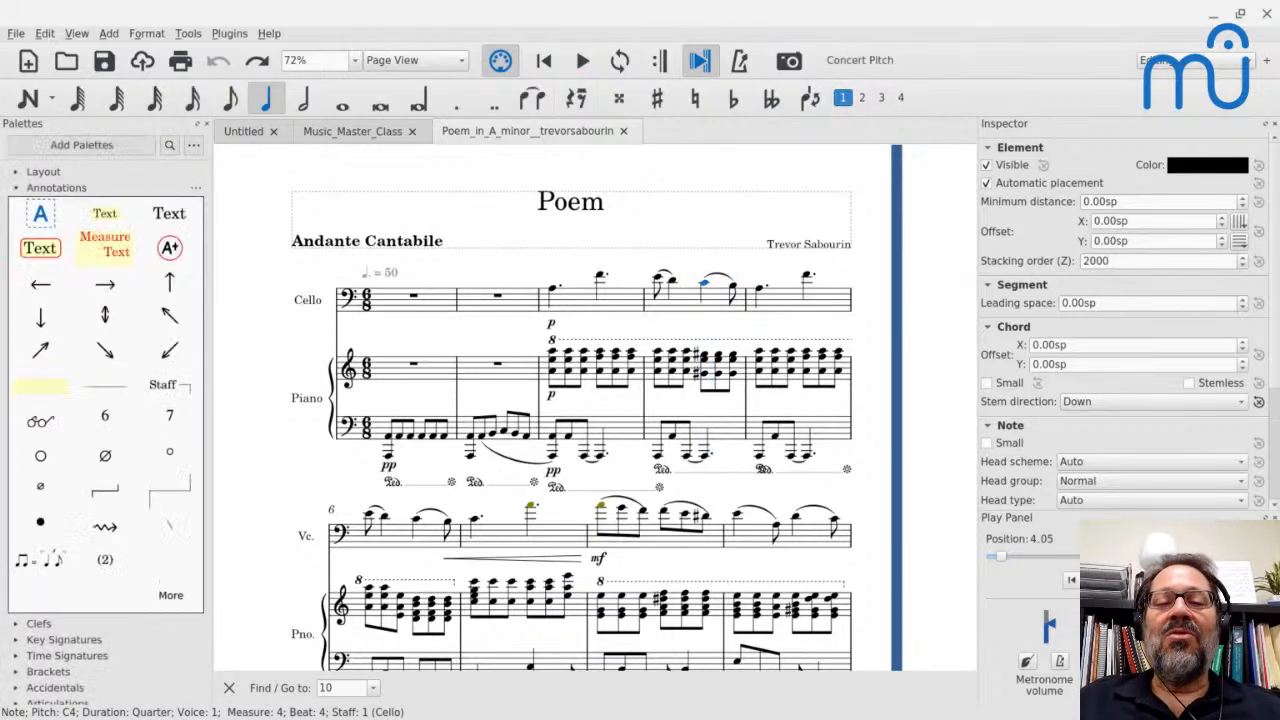
Play the passage from the piano's right-hand A6 on beat 1 of measure 4 into measure 6.
left_click(658, 354)
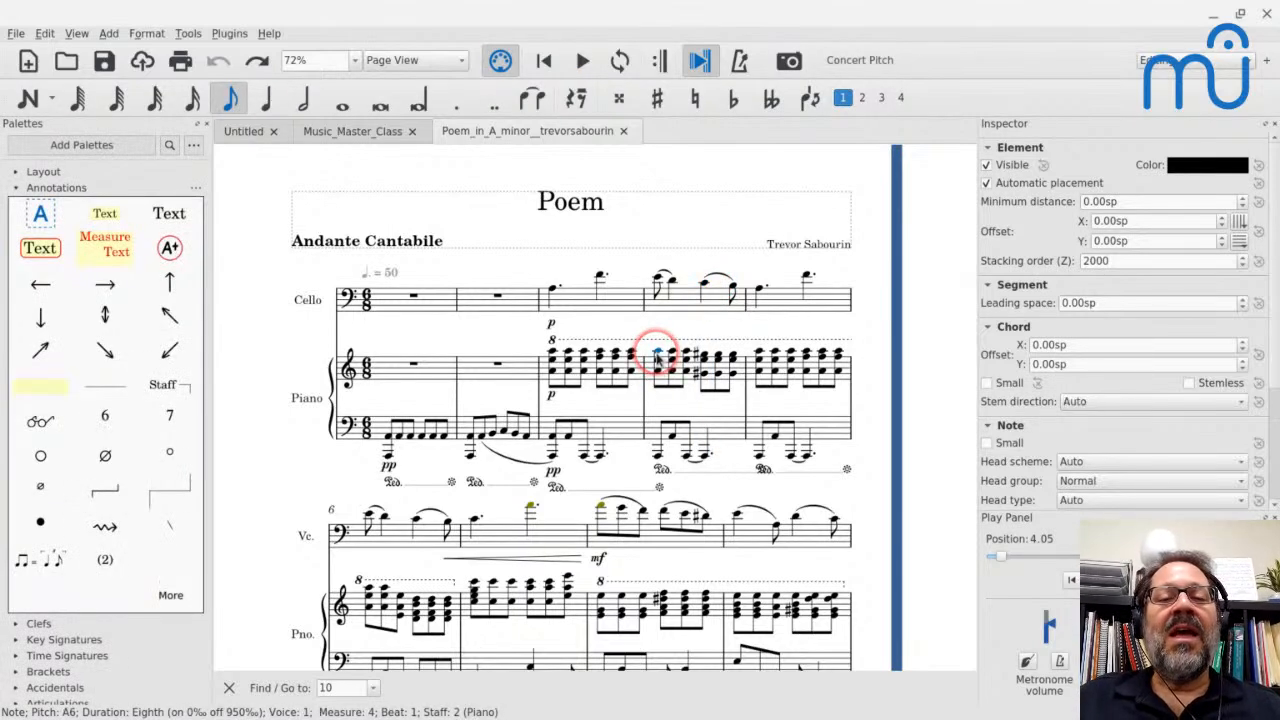
key("space")
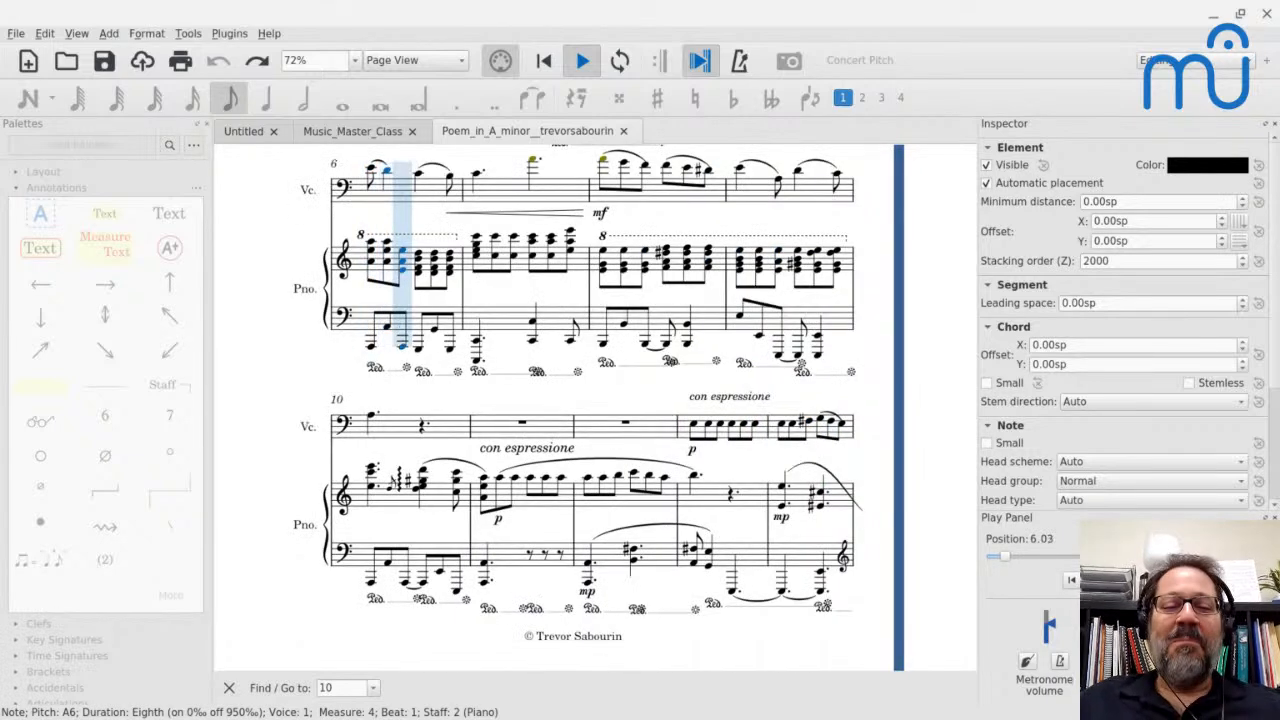
key("space")
scroll(706, 313, "up", 8)
scroll(706, 313, "down", 2)
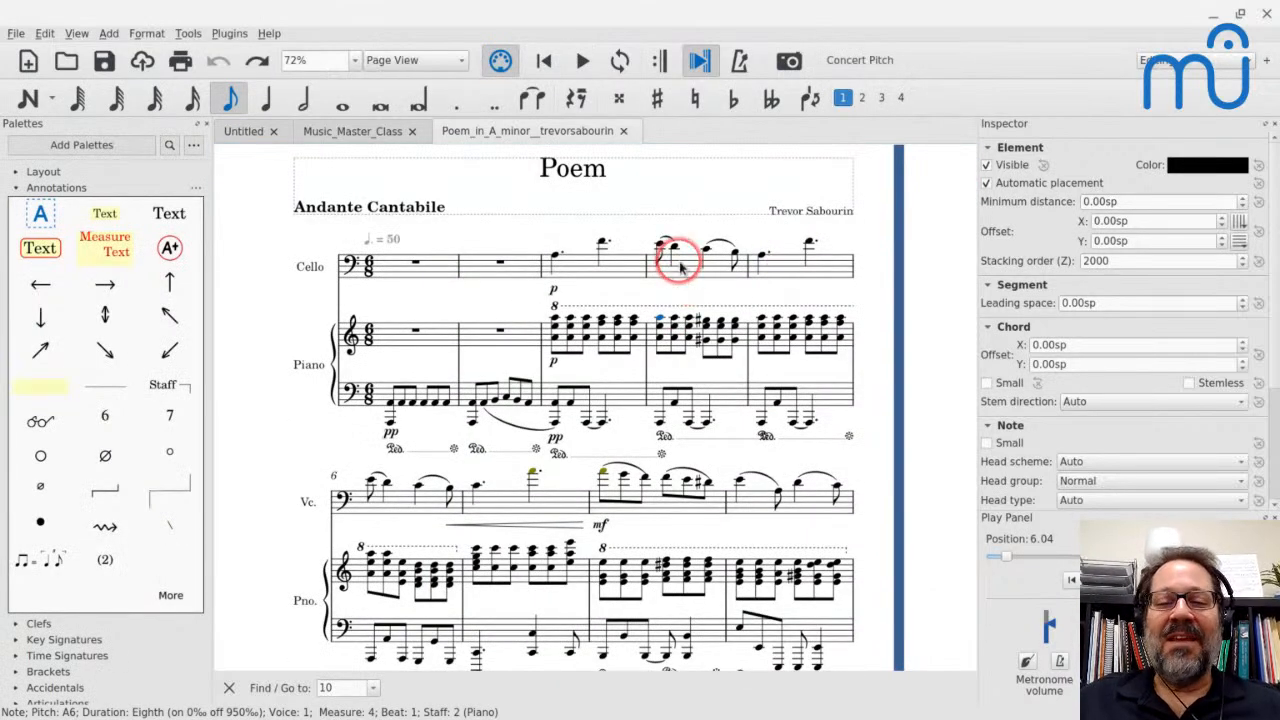
scroll(678, 266, "down", 1)
scroll(680, 266, "up", 1)
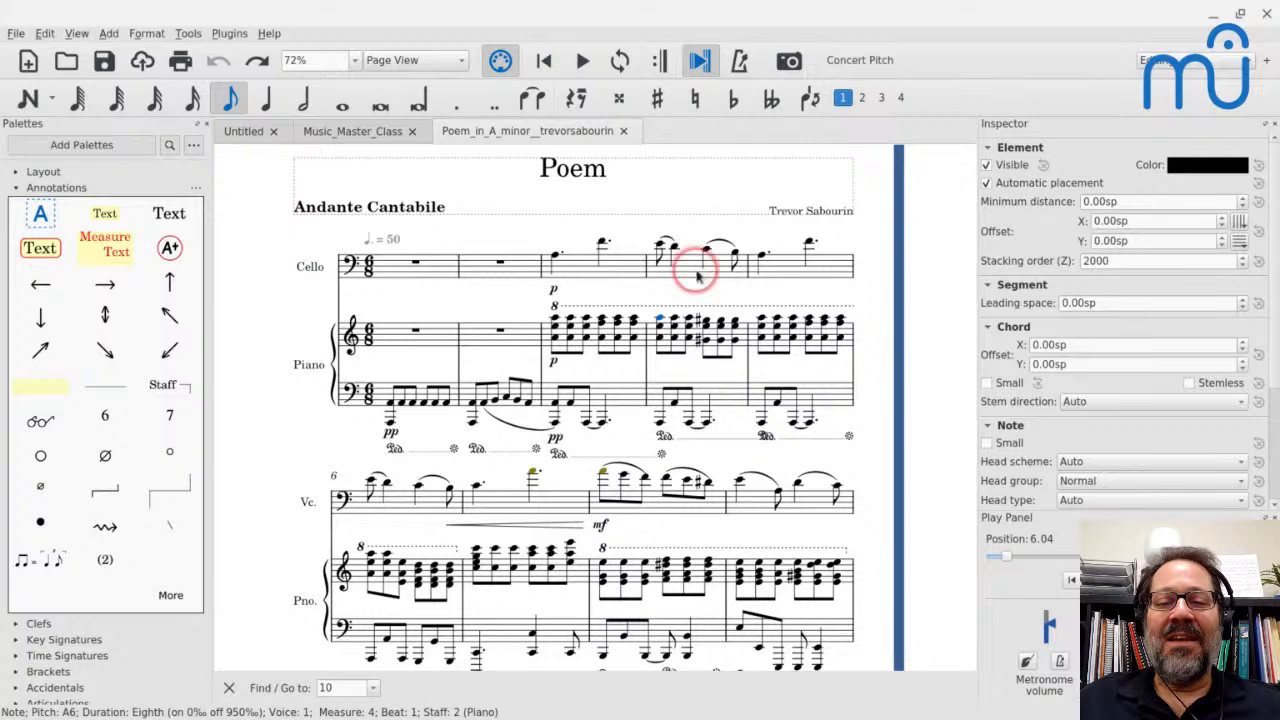
Select the piano's left hand in measure 15 on page 2 and play from there to the start of measure 17.
scroll(695, 335, "down", 2)
scroll(695, 335, "down", 2)
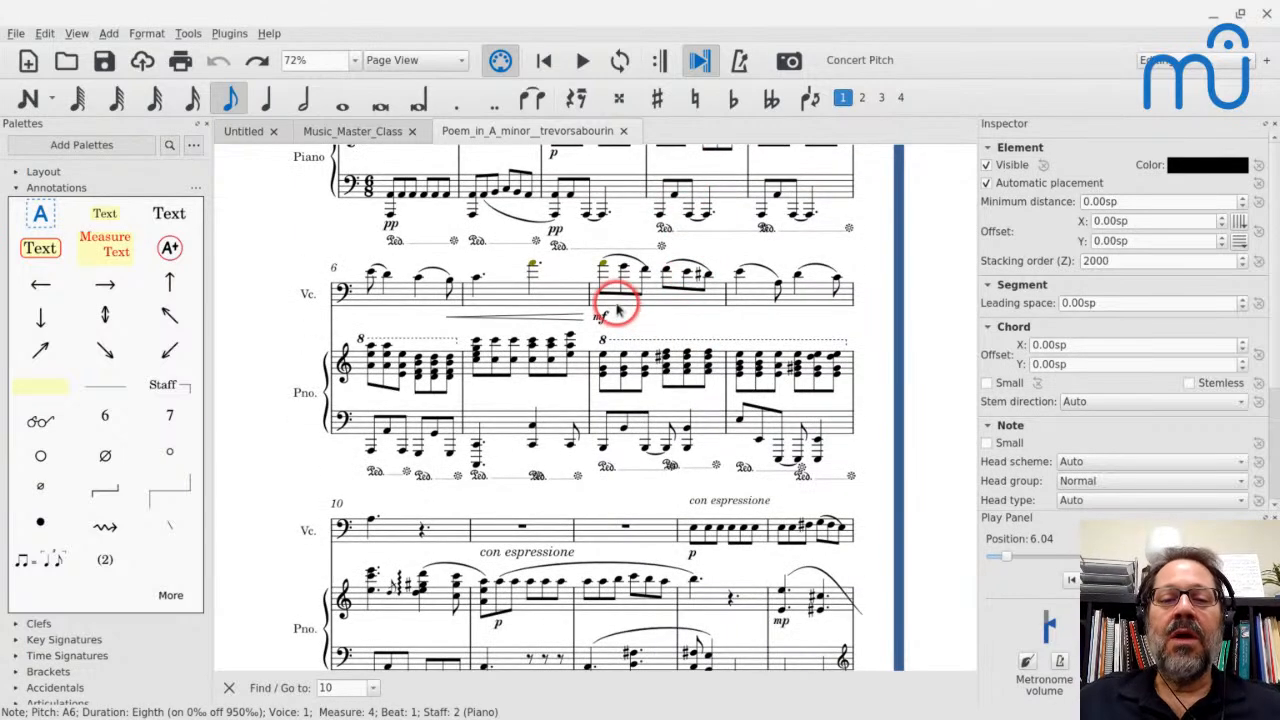
scroll(525, 400, "down", 3)
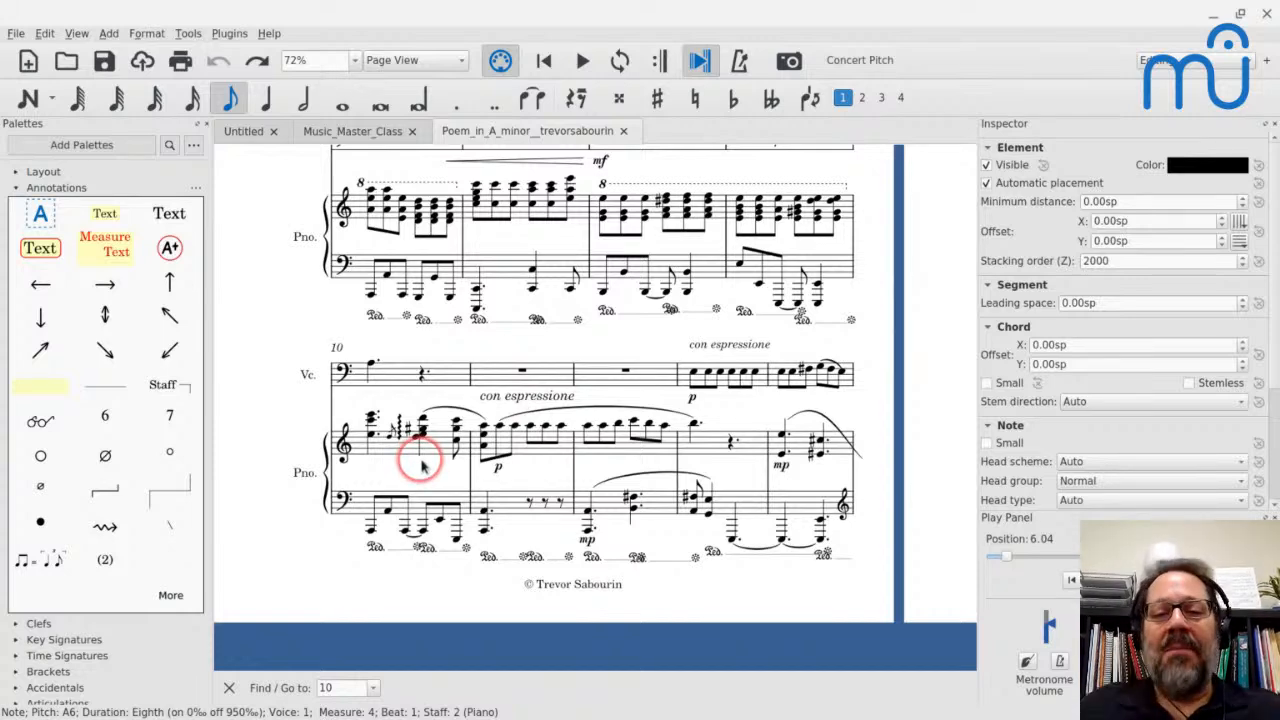
scroll(457, 320, "up", 3)
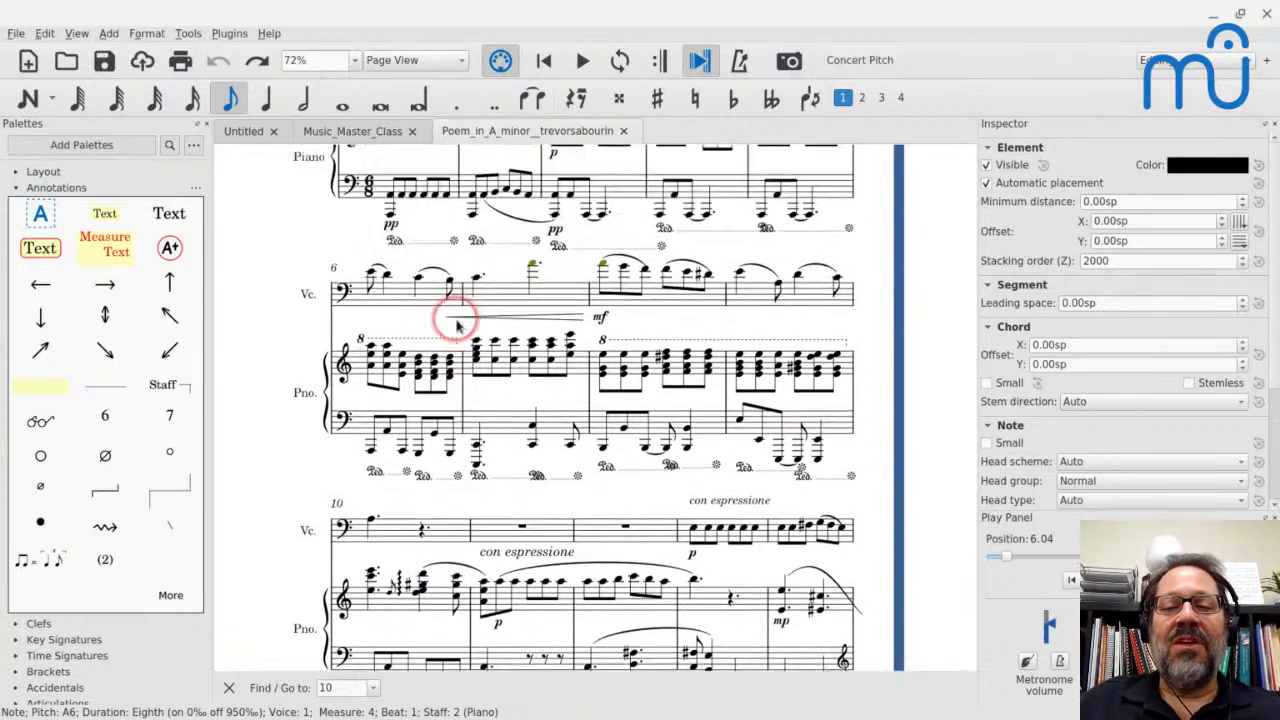
scroll(457, 326, "right", 13)
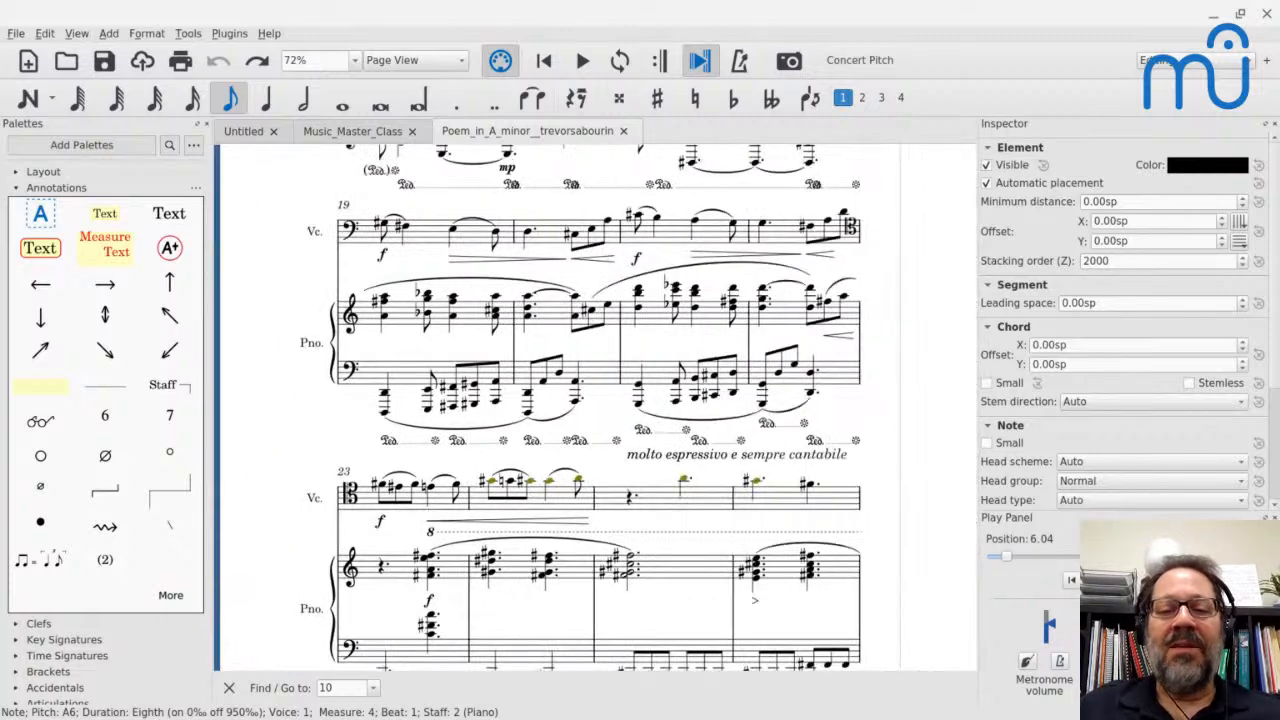
scroll(548, 290, "up", 6)
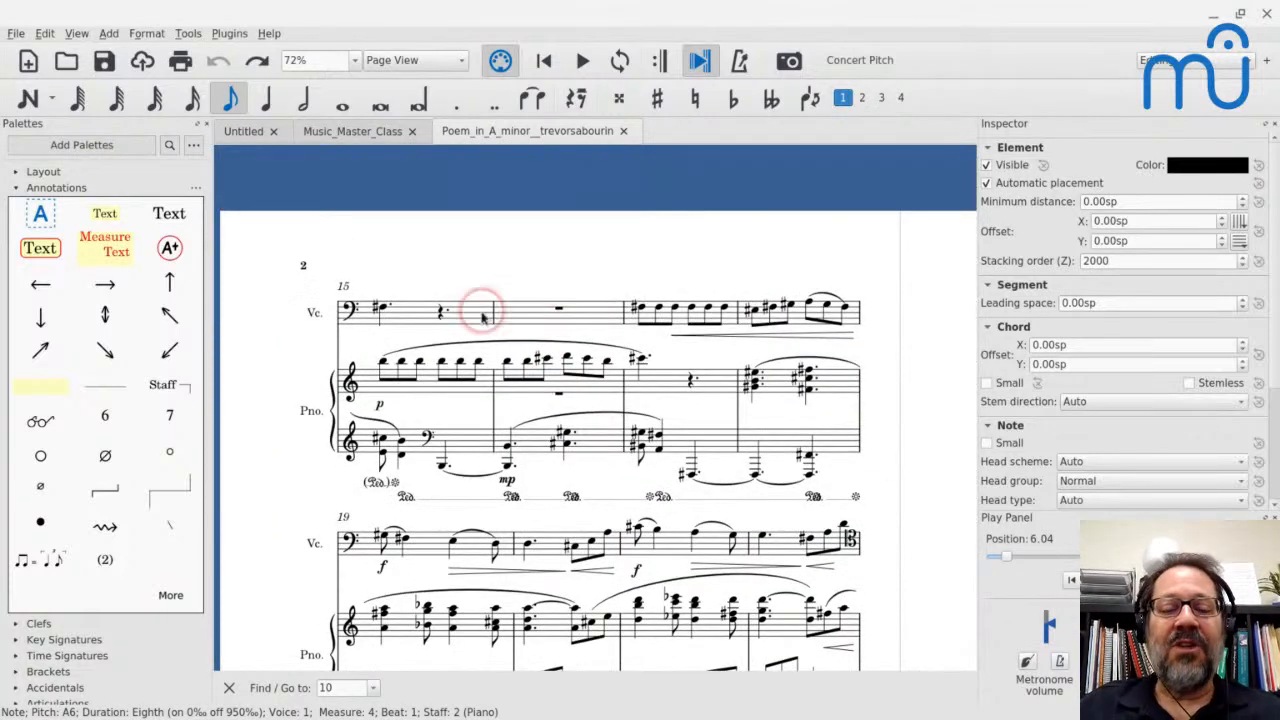
left_click(467, 443)
key("space")
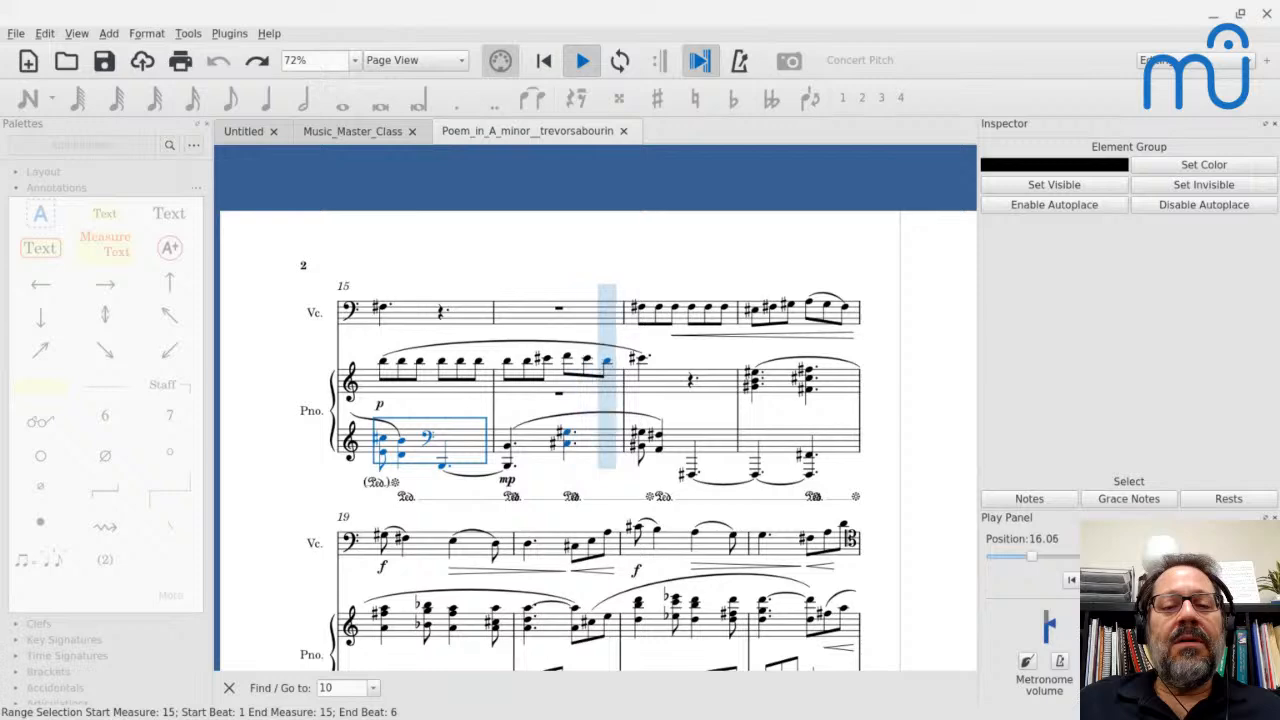
left_click(466, 443)
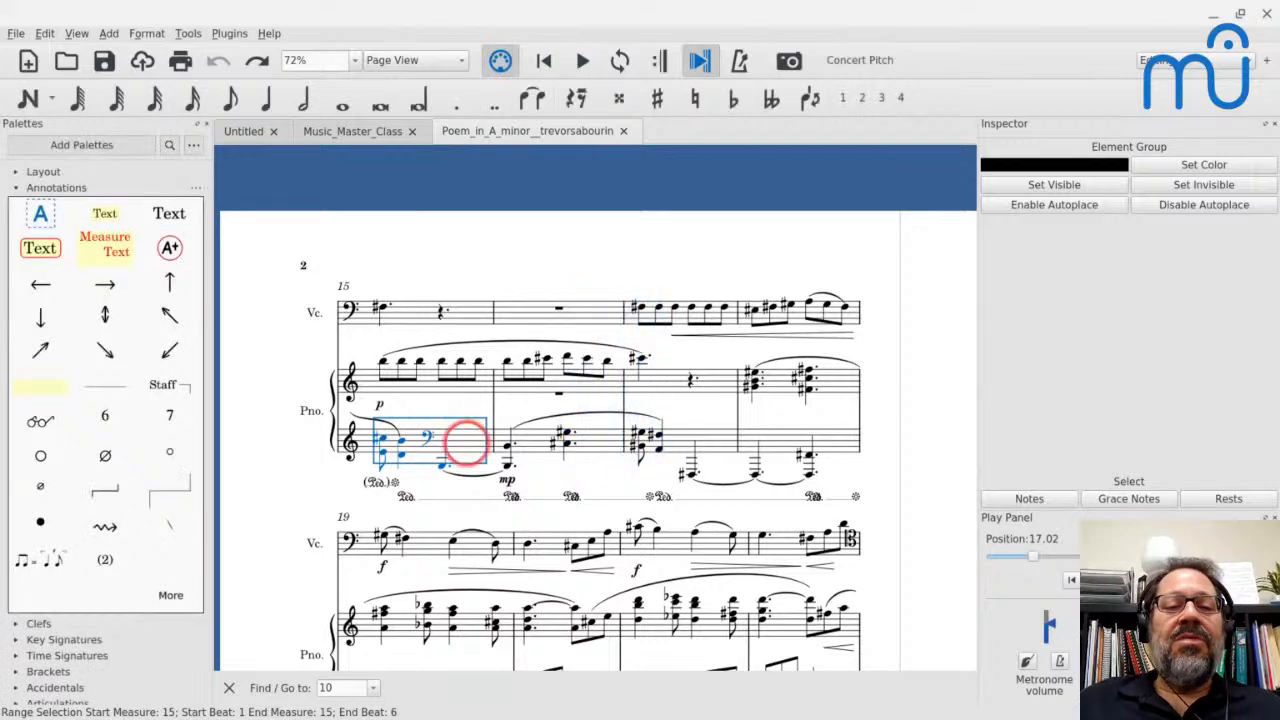
Audition the C♯3 and G♯3 in the piano's left-hand chord on beat 4 of measure 16.
left_click(562, 442)
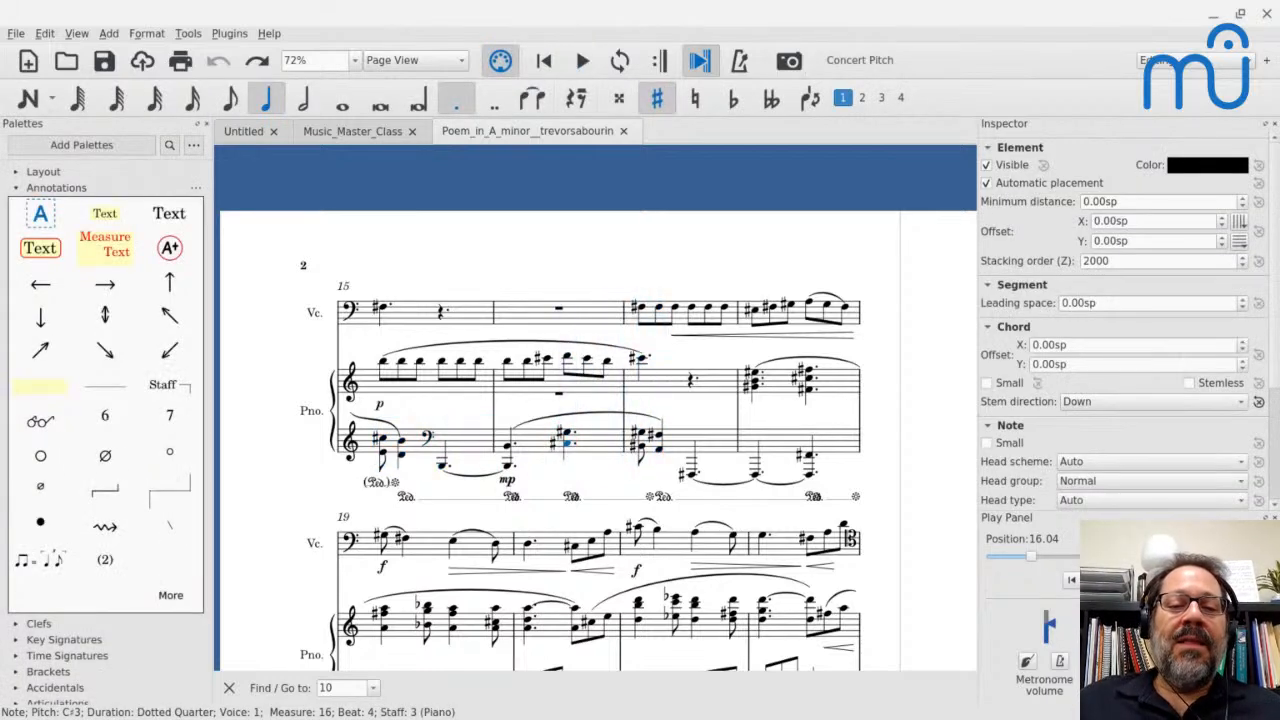
left_click(565, 440)
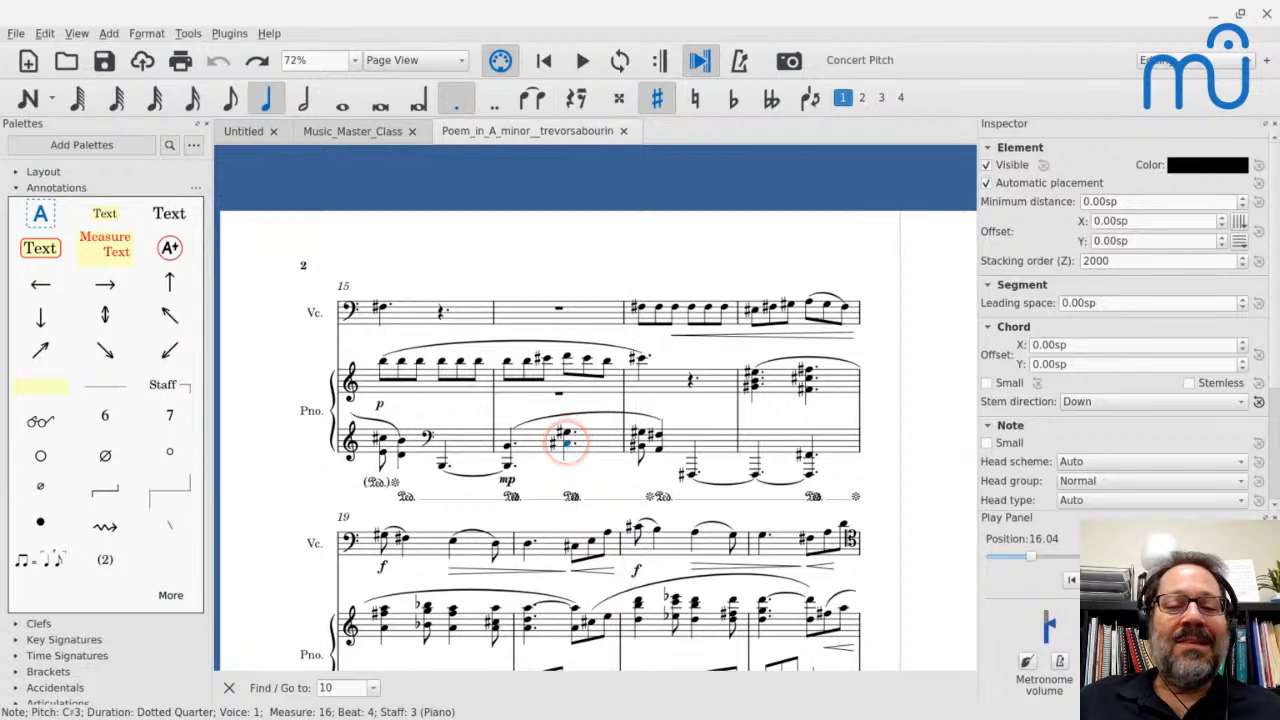
left_click(566, 434)
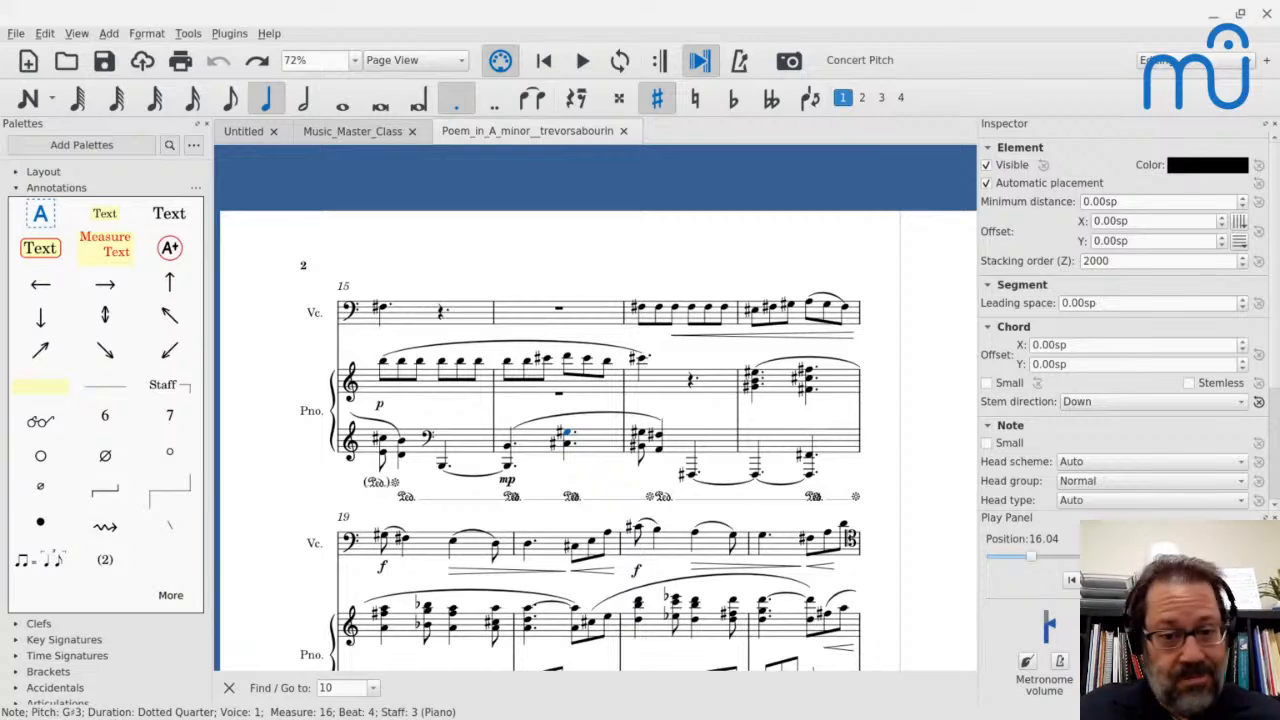
Play measure 16 from the piano's left-hand B2 on beat 1 up to beat 4 twice.
left_click(506, 447)
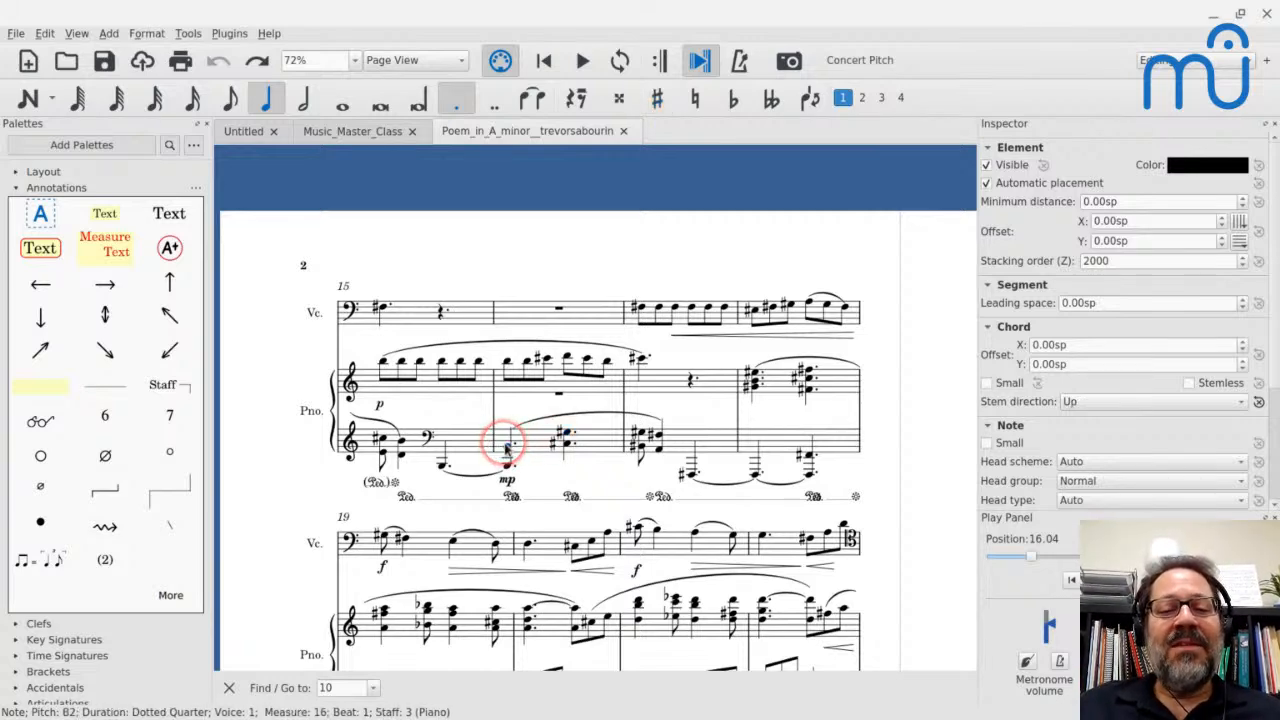
key("space")
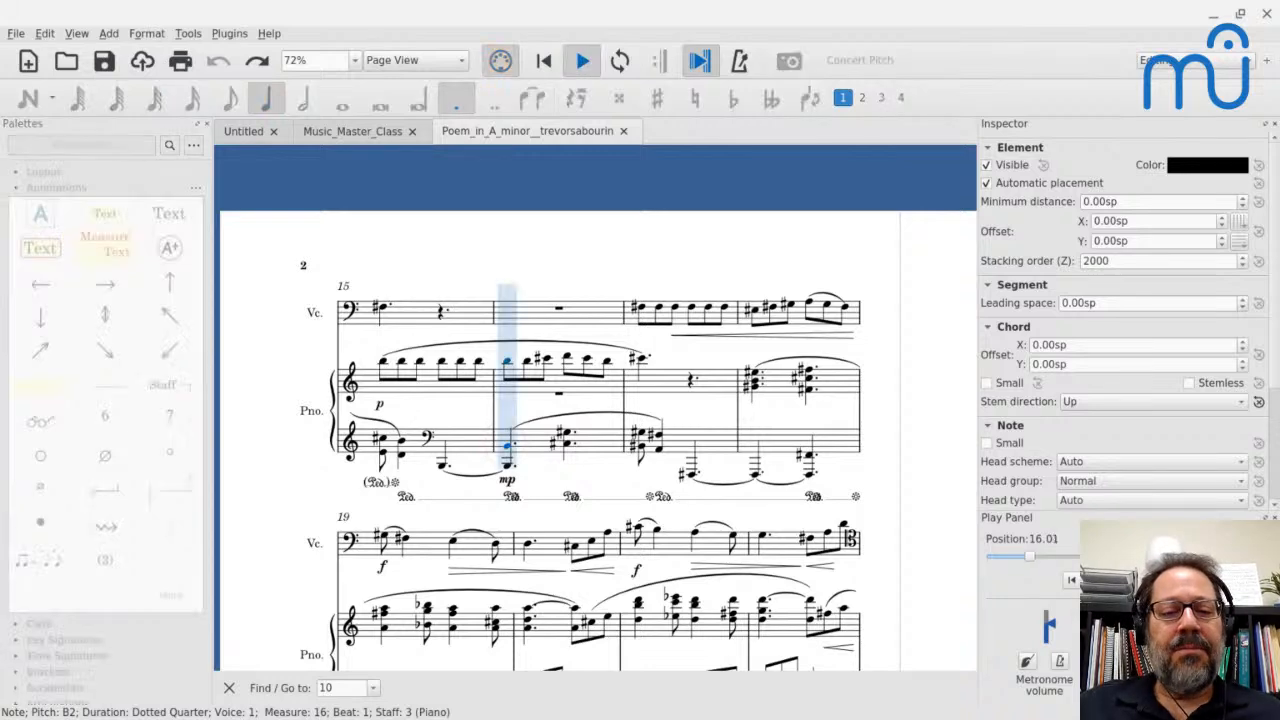
key("space")
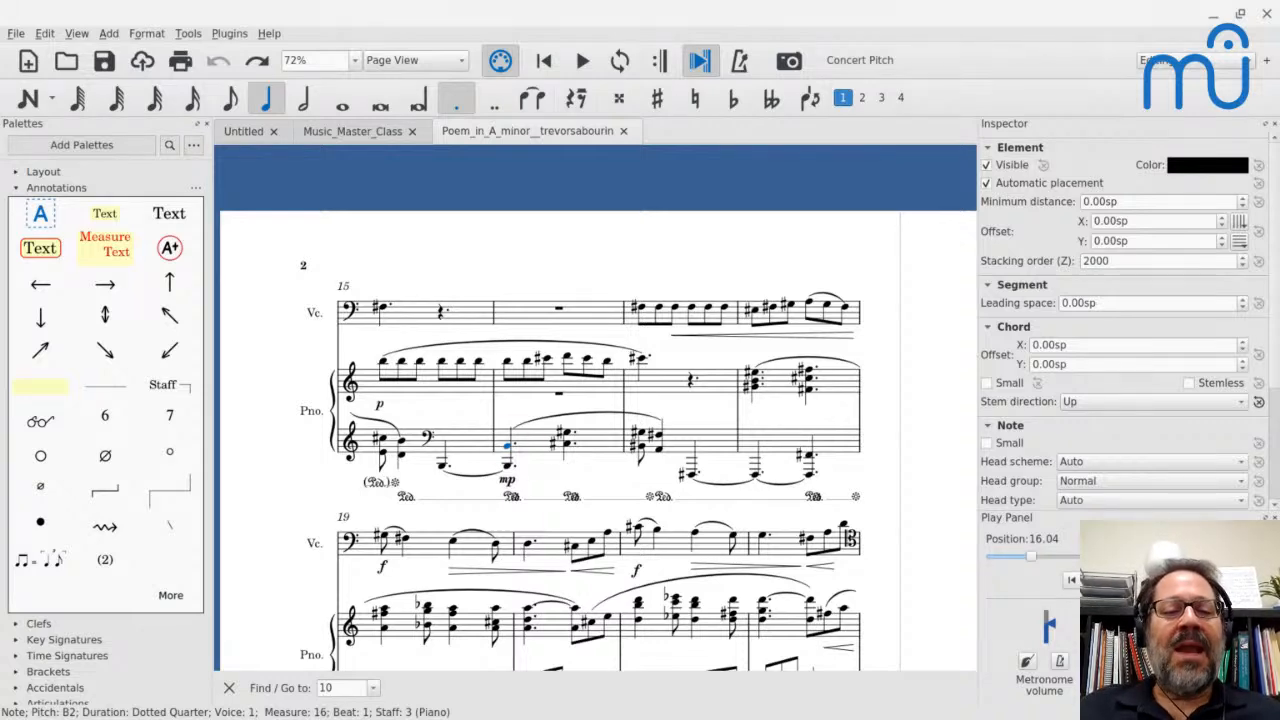
left_click(507, 447)
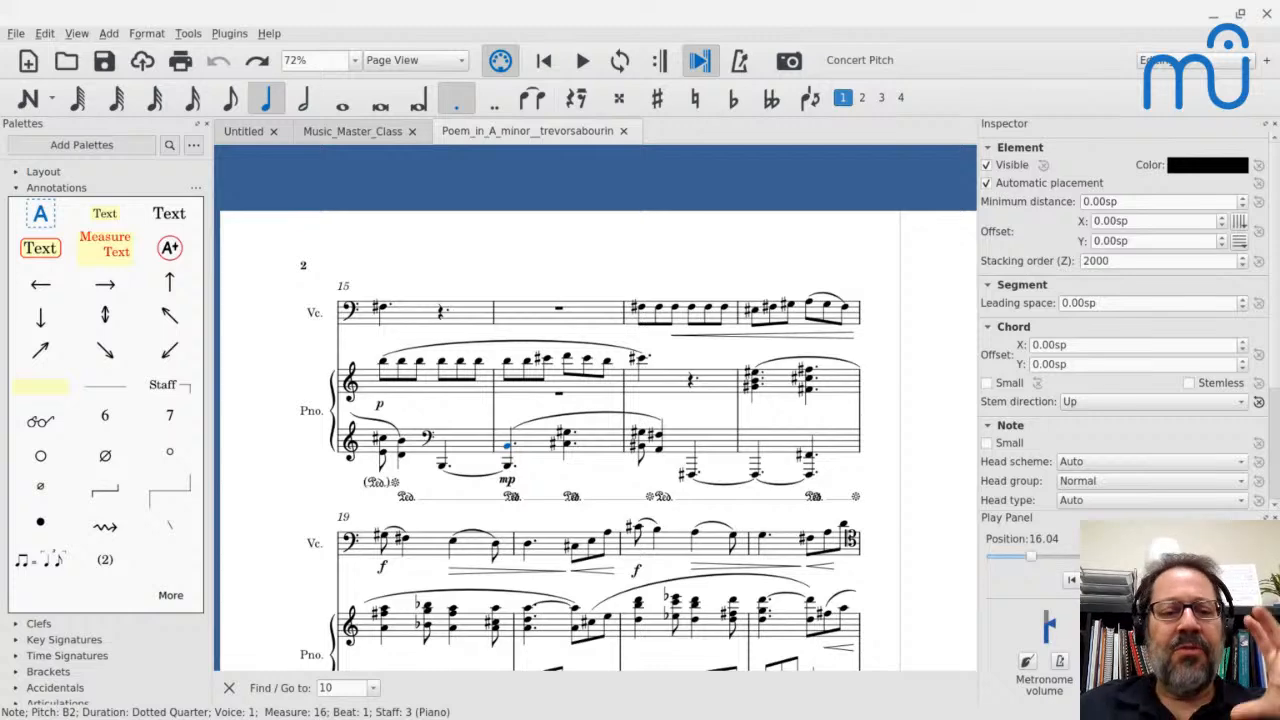
key("space")
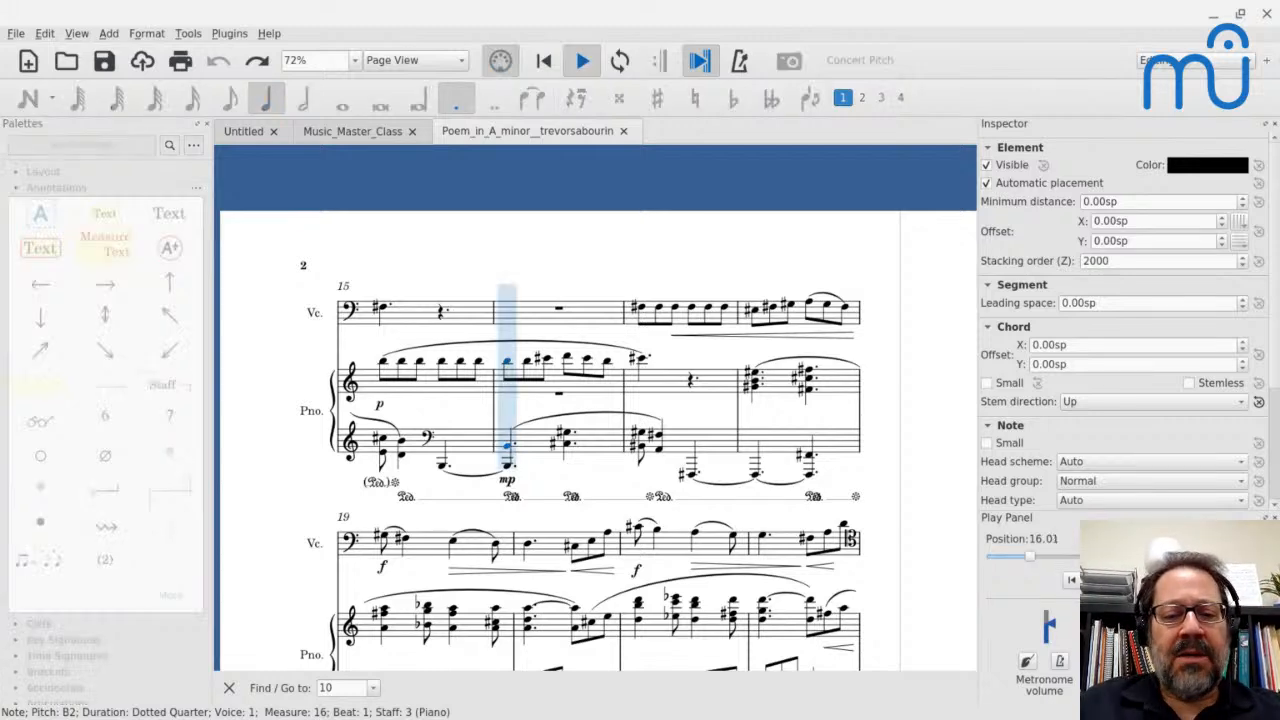
key("space")
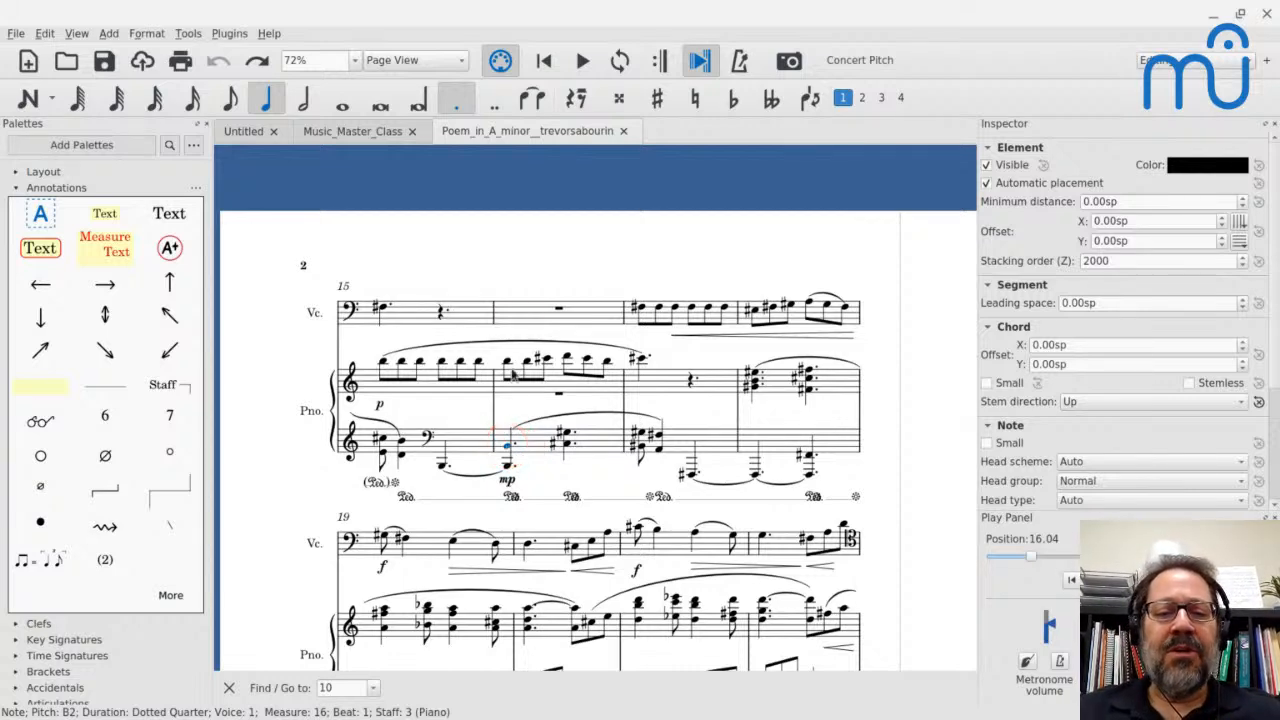
Compare the piano's right-hand D6 with the left-hand C♯3 and G♯3 on beat 4 of measure 16.
left_click(567, 358)
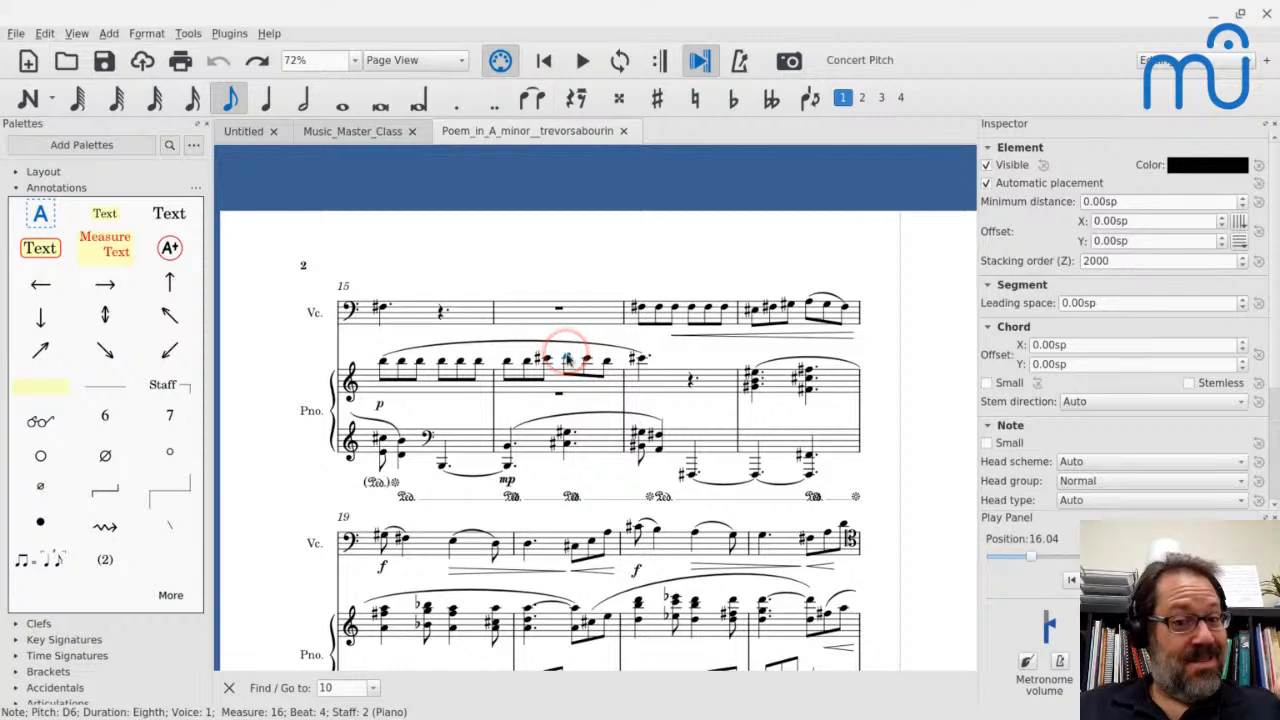
left_click(567, 360)
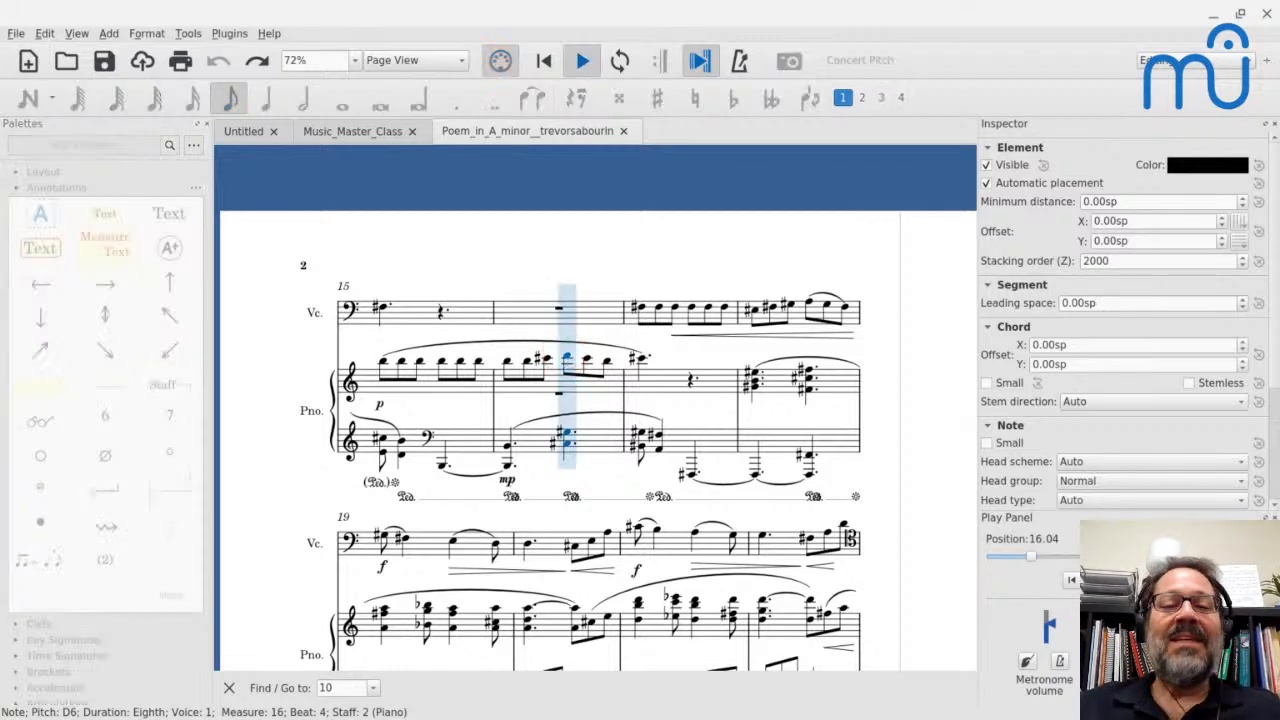
left_click(567, 445)
left_click(565, 435)
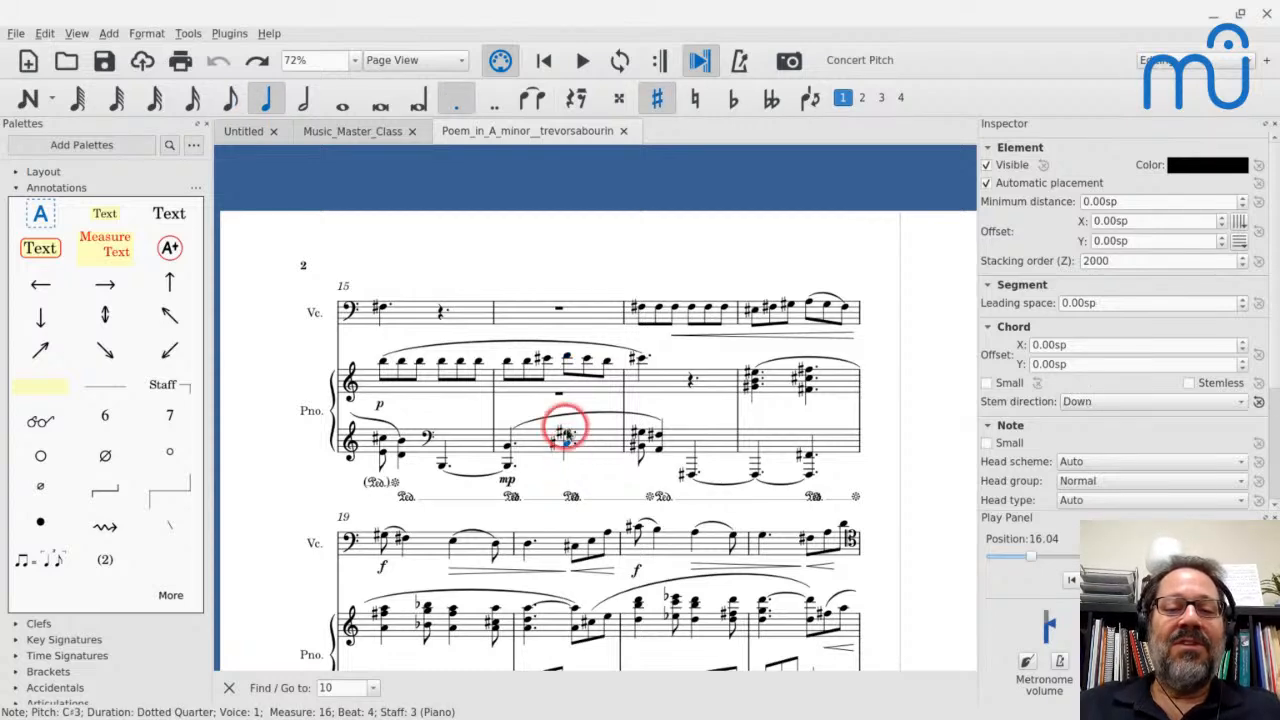
left_click(565, 435)
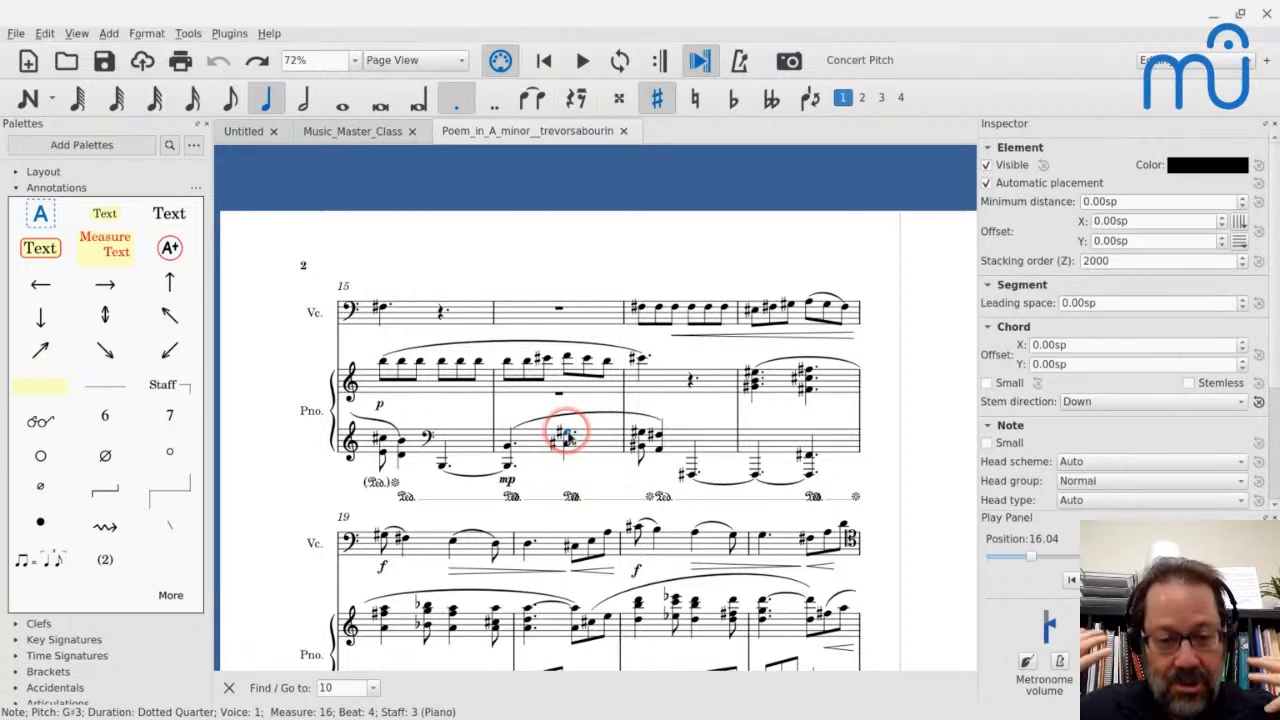
left_click(580, 385)
left_click(563, 358)
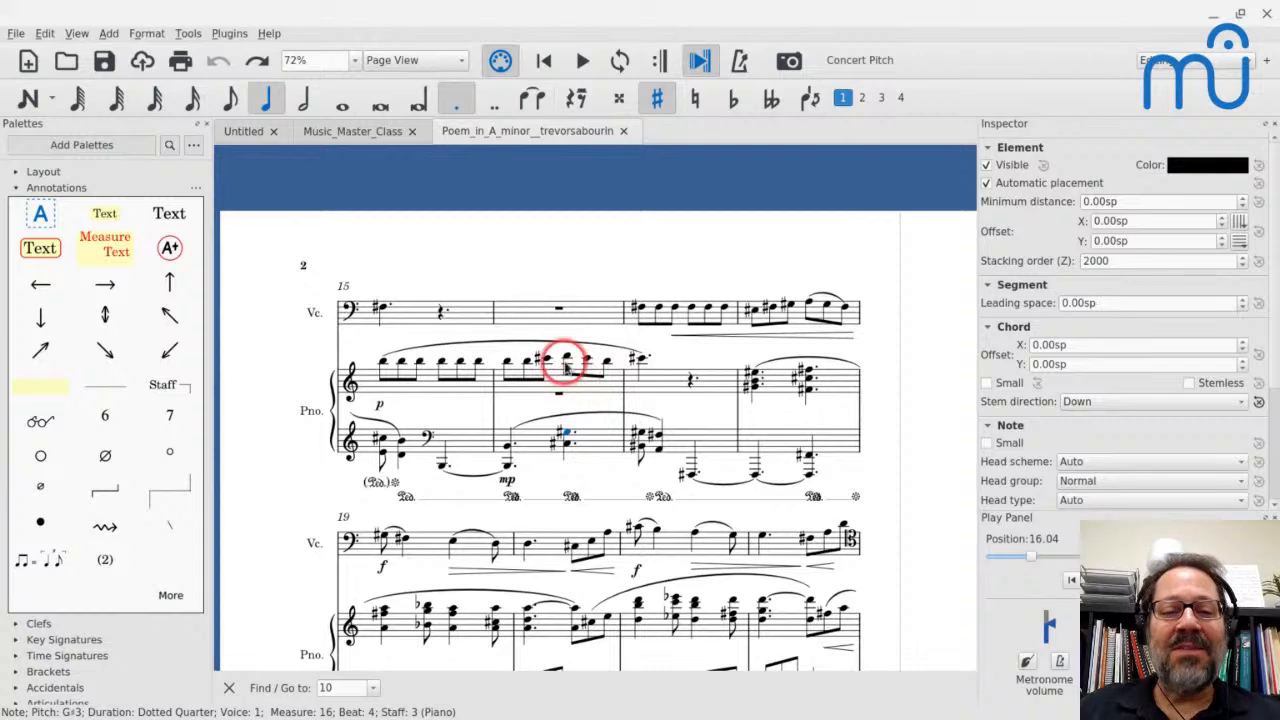
Play from the piano's right-hand B5 on beat 1 of measure 16 into the start of measure 17.
left_click(485, 360)
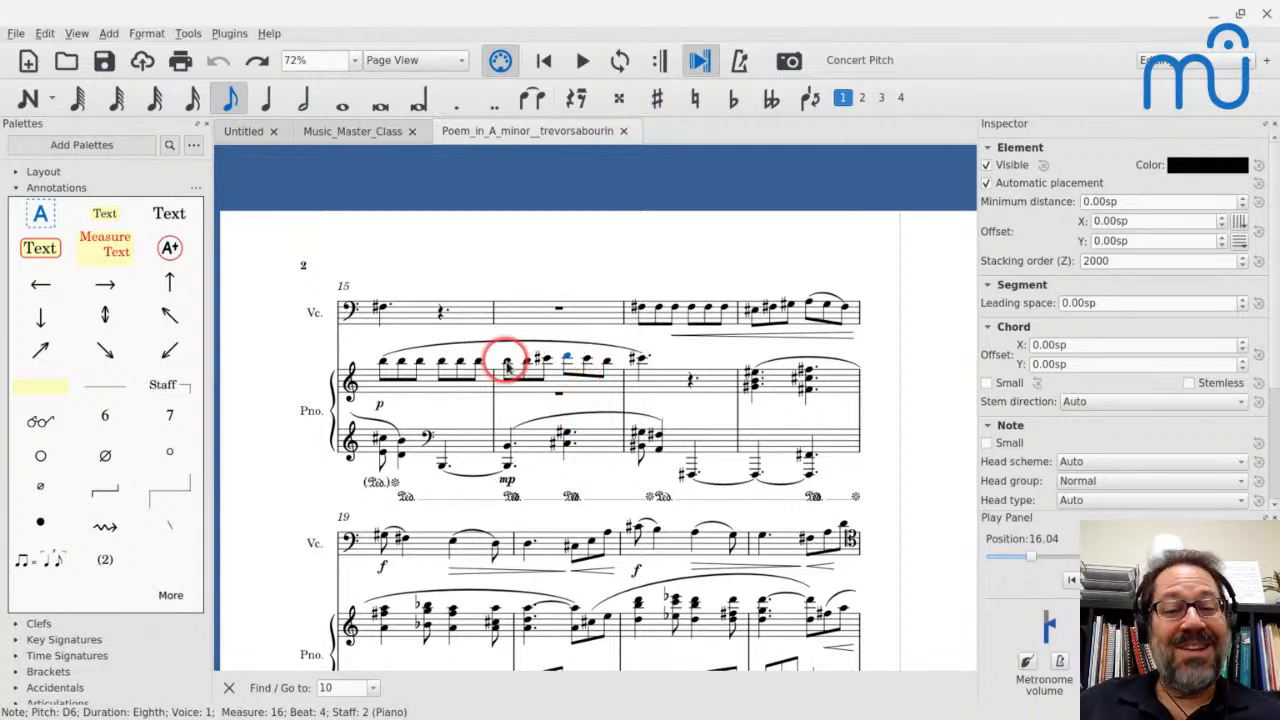
key("space")
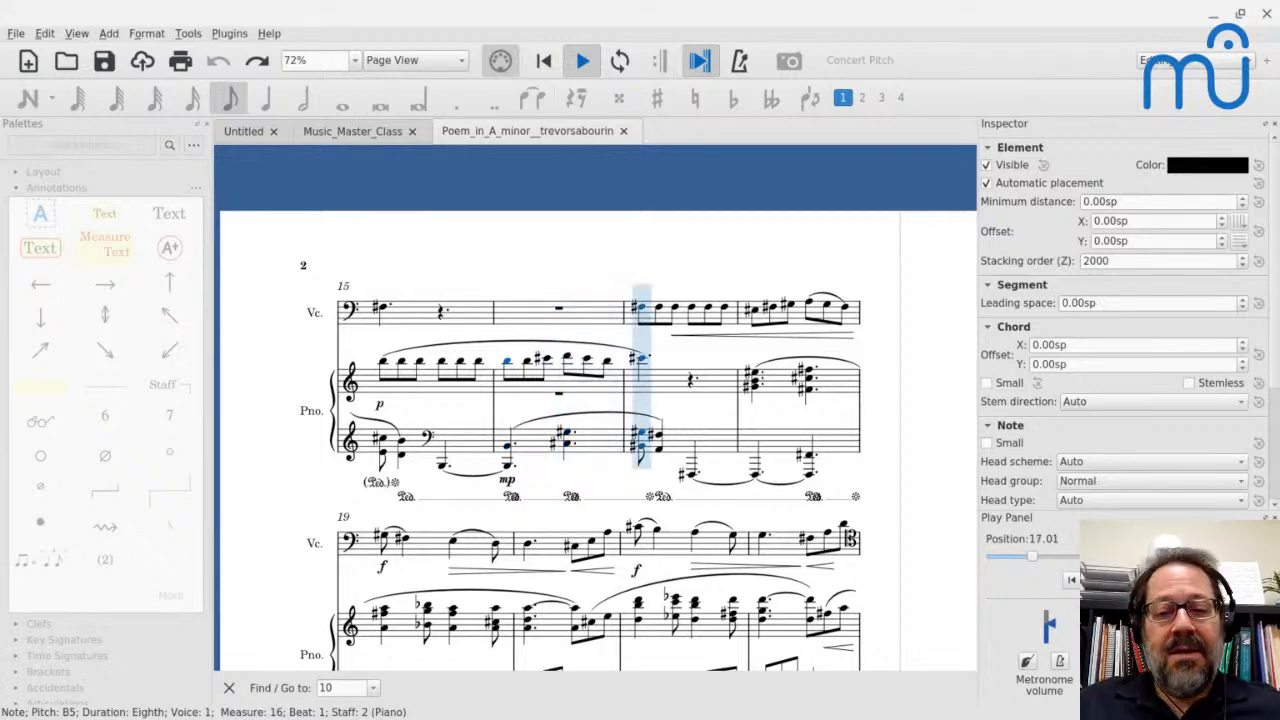
key("space")
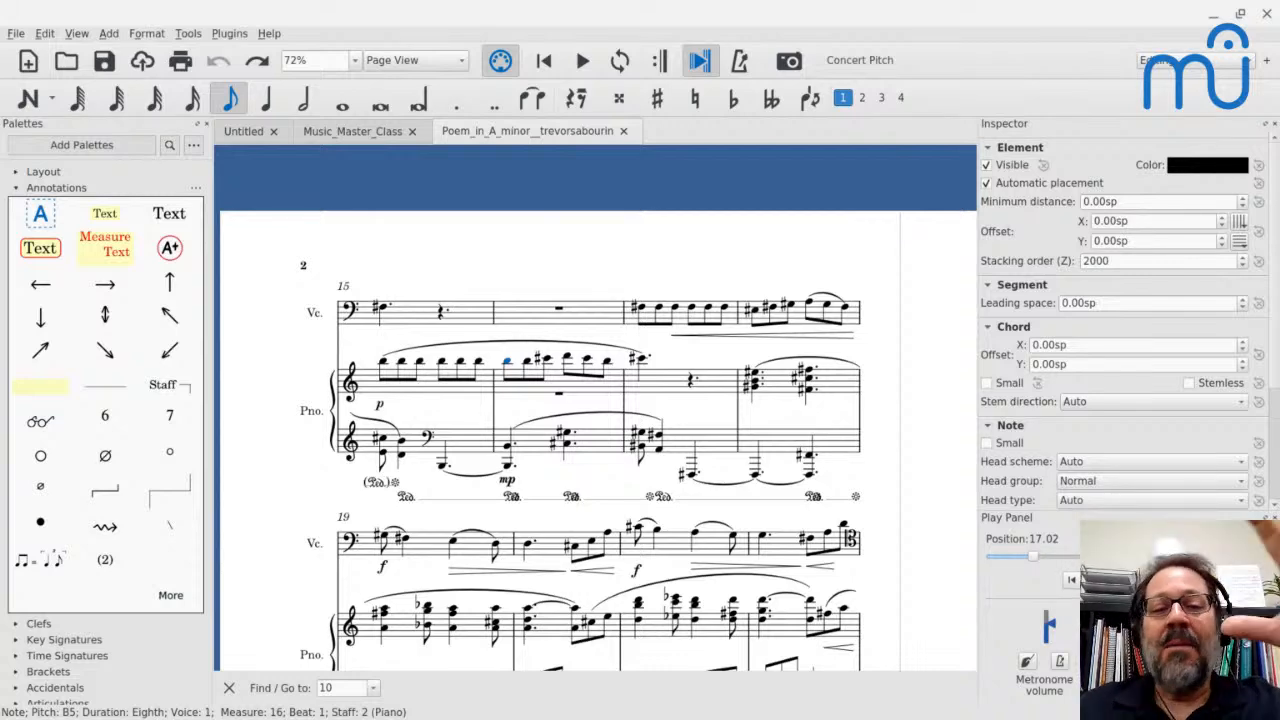
Select the piano's left hand in measure 16 and play from there twice, continuing into measure 17 the second time.
left_click(527, 448)
key("space")
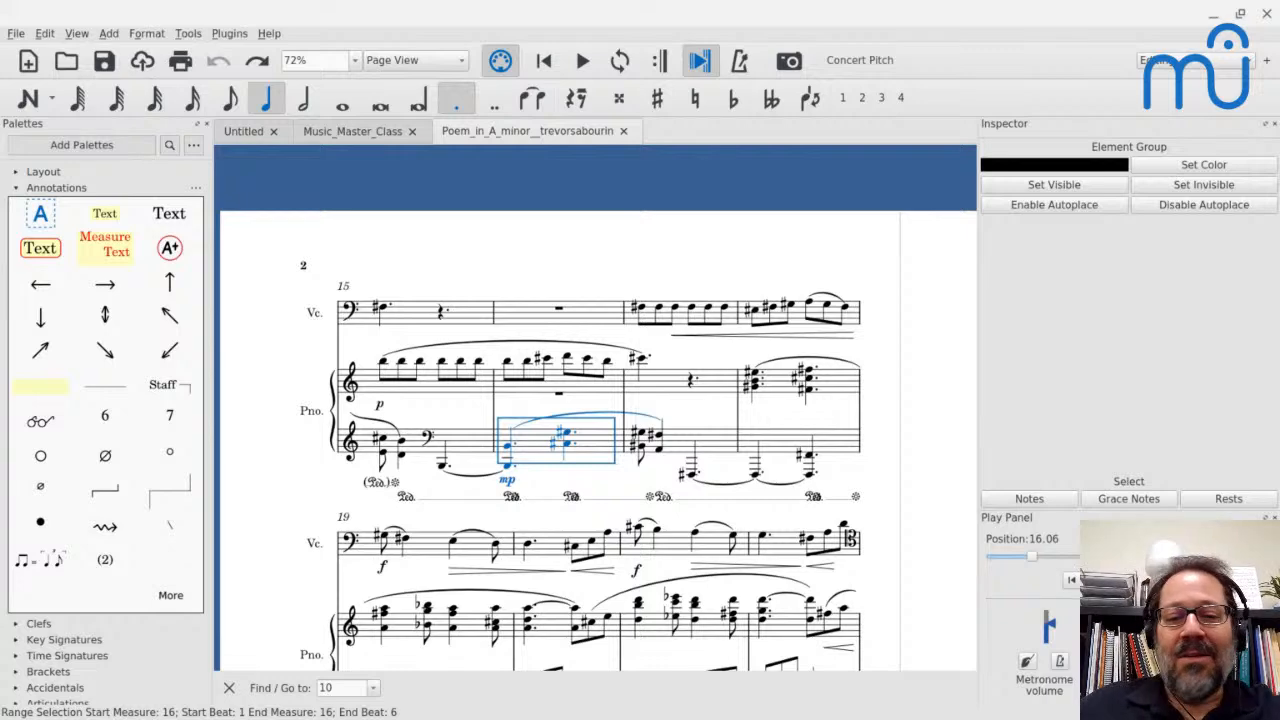
key("space")
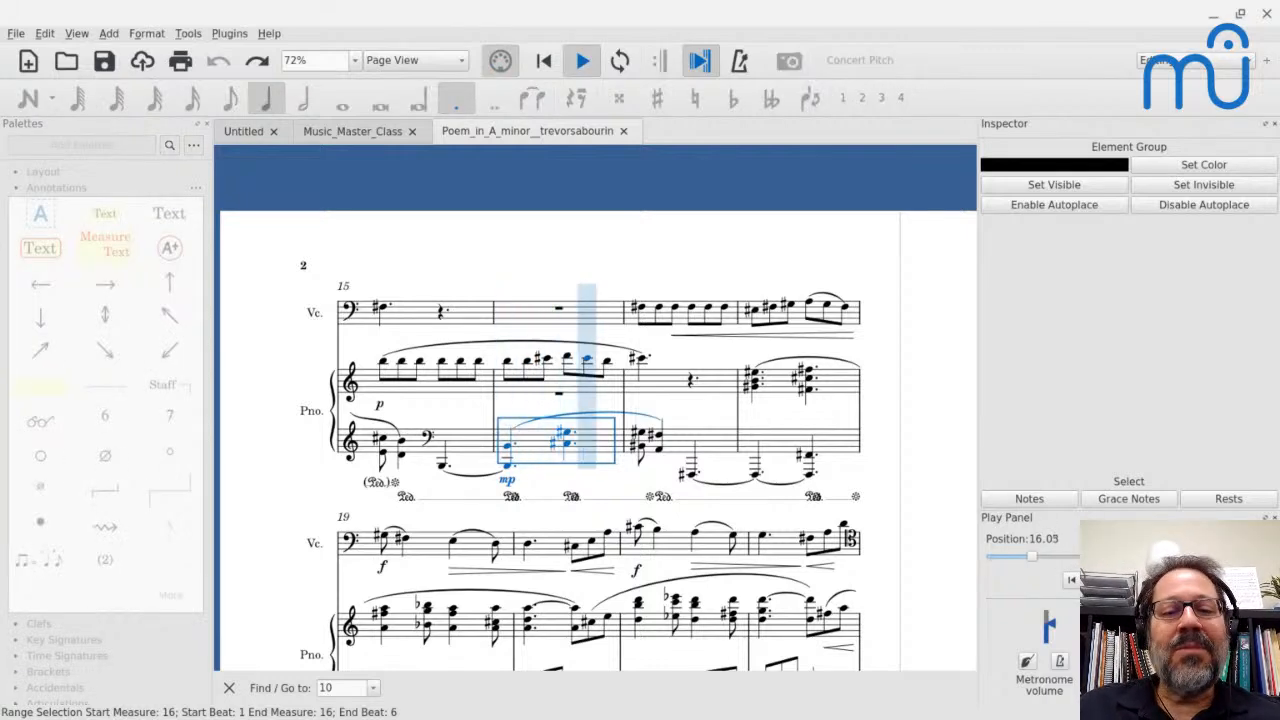
key("space")
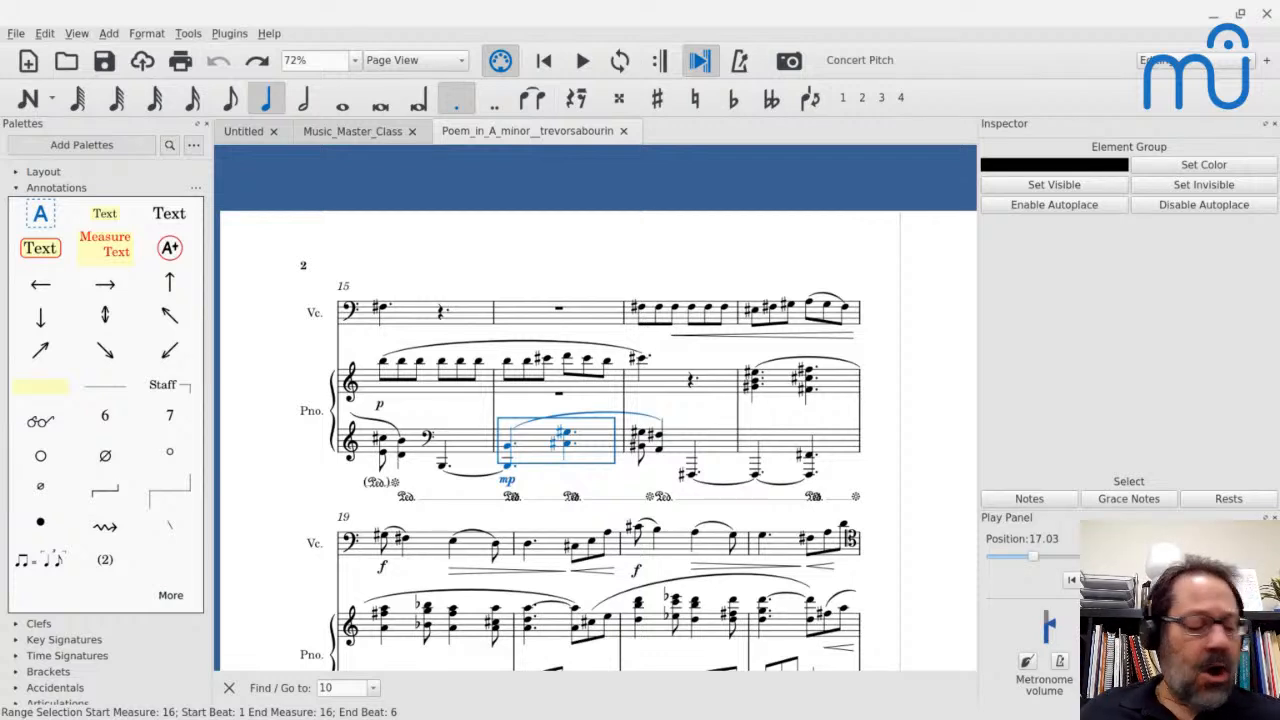
Examine the cello and piano writing in measures 19 to 26 on page 2.
scroll(595, 407, "down", 7)
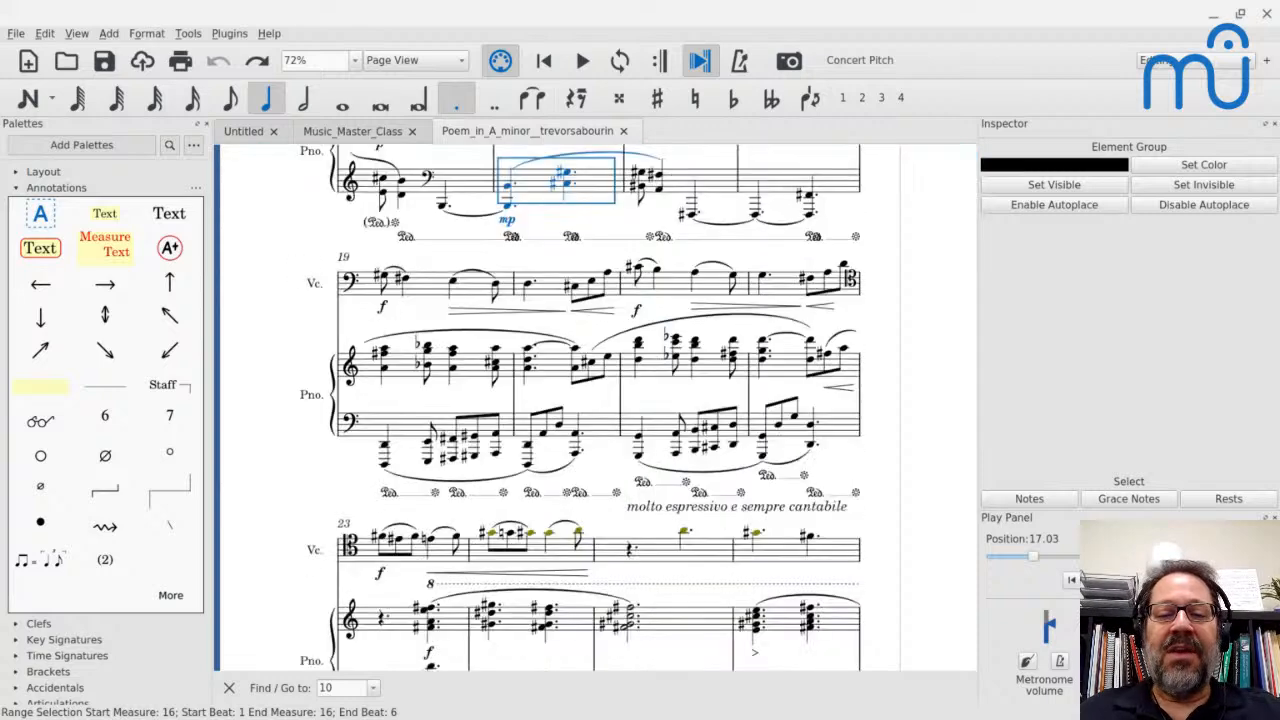
scroll(595, 407, "left", 1)
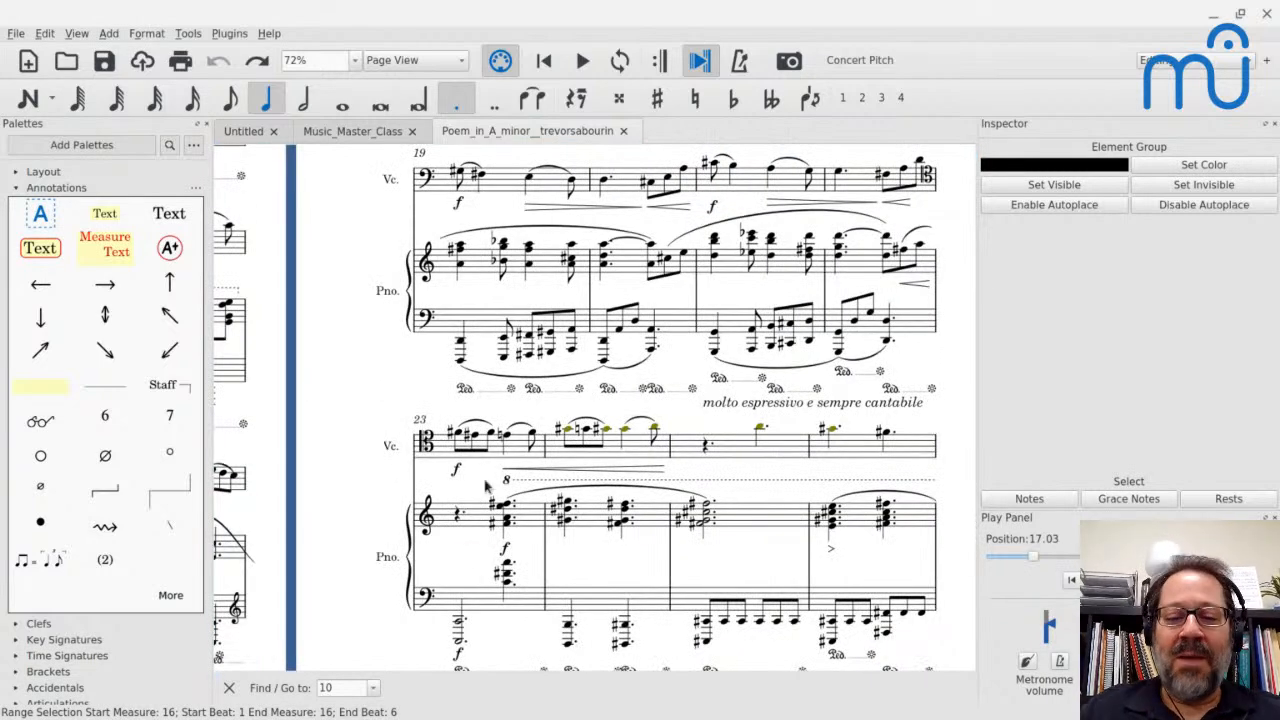
Examine the cello and piano parts in measures 19 to 26 and glance over the following page.
scroll(626, 470, "up", 1)
scroll(626, 471, "right", 1)
scroll(626, 470, "down", 1)
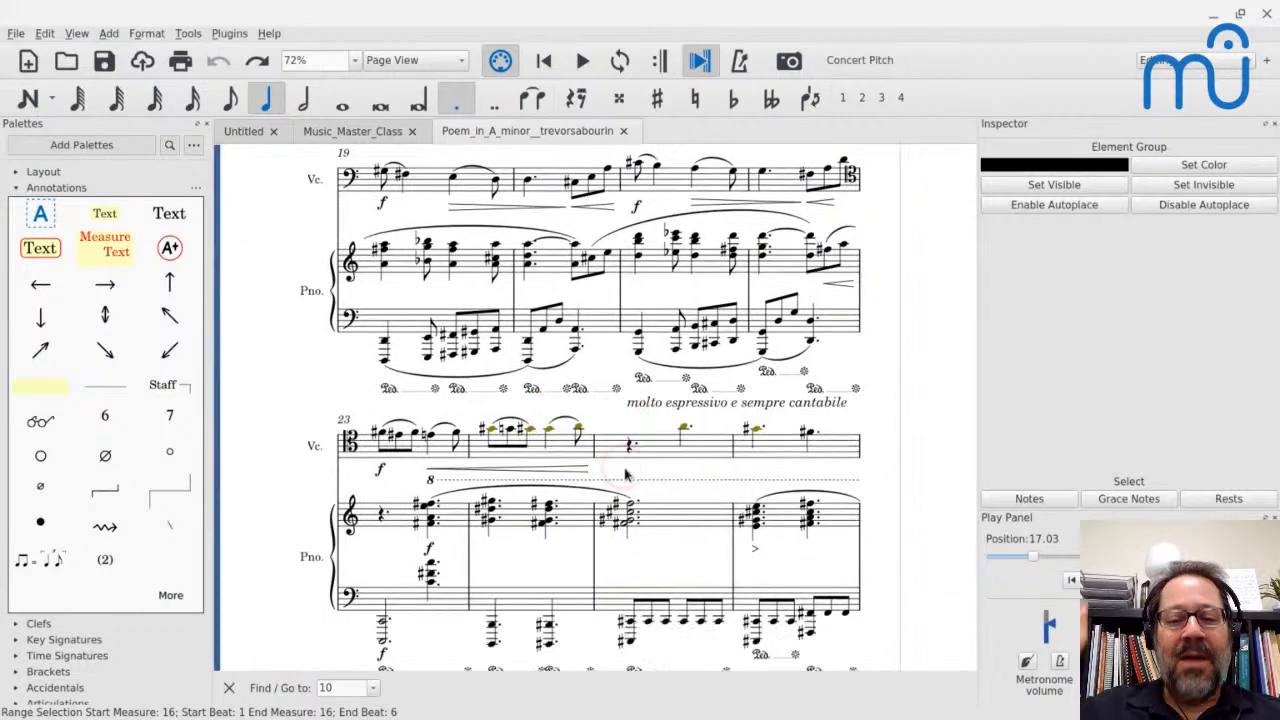
scroll(626, 470, "down", 4)
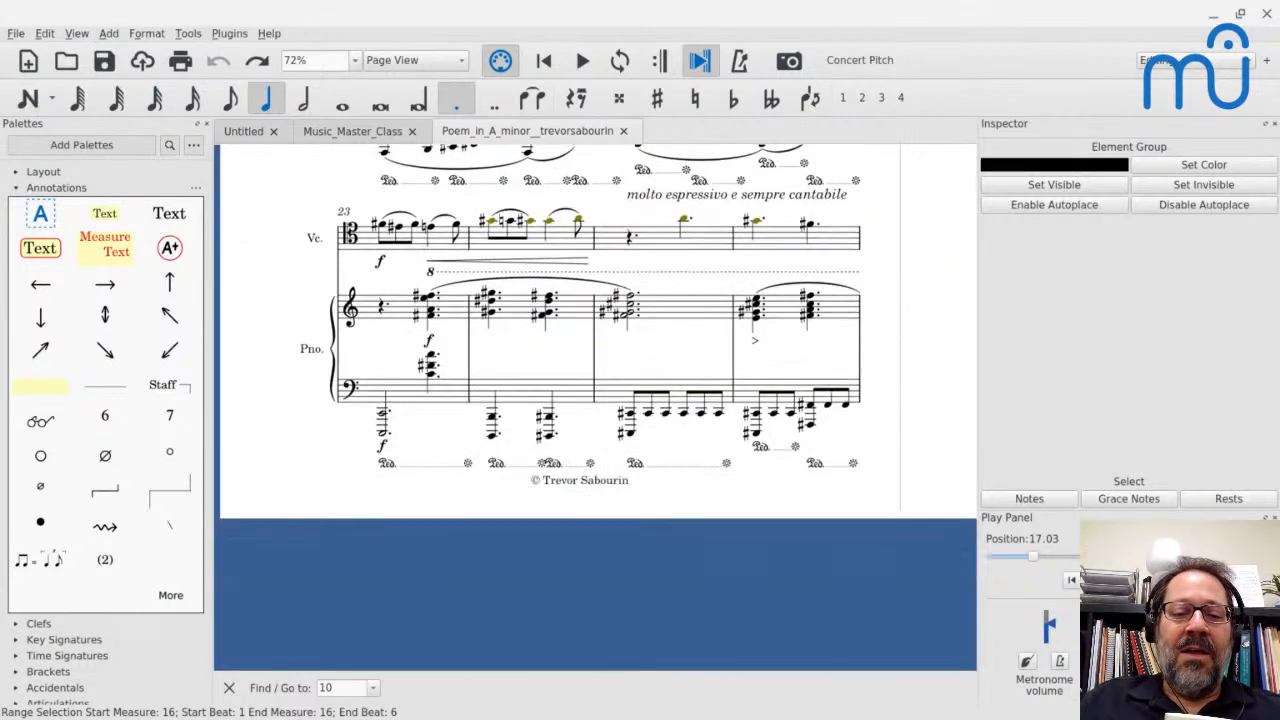
scroll(626, 470, "up", 5)
scroll(626, 470, "down", 2)
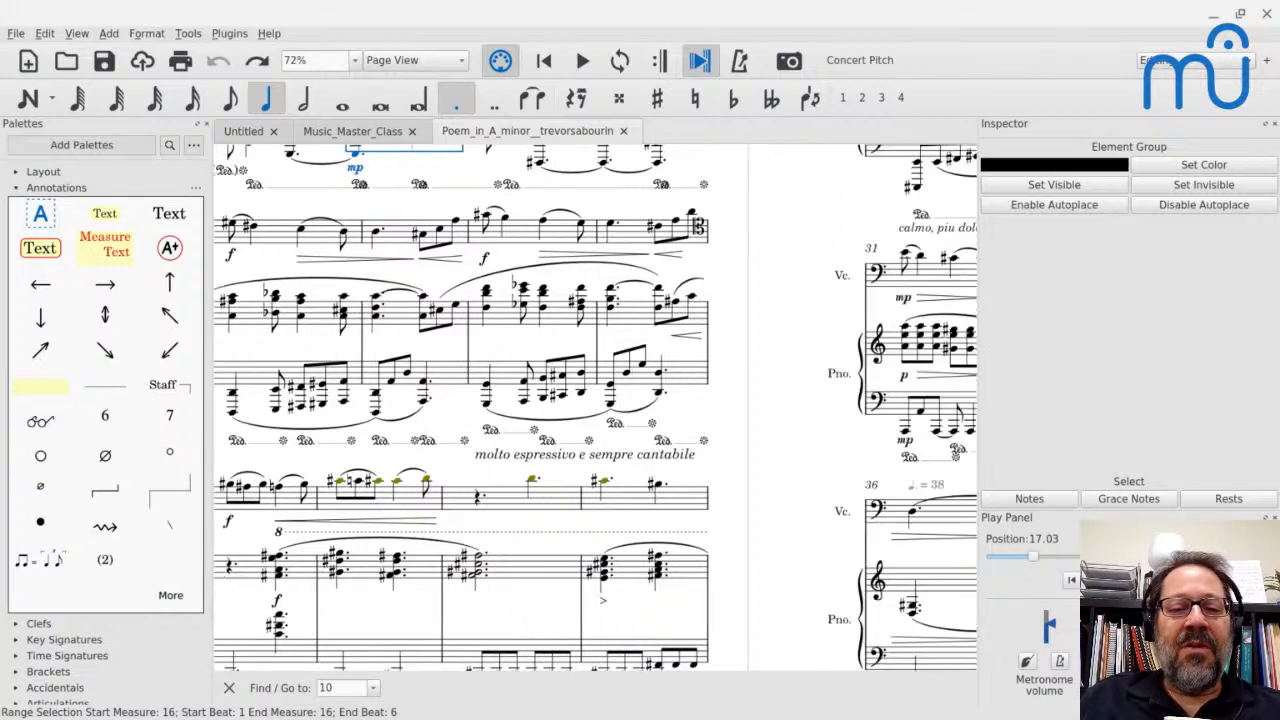
scroll(626, 470, "up", 3)
scroll(626, 470, "right", 2)
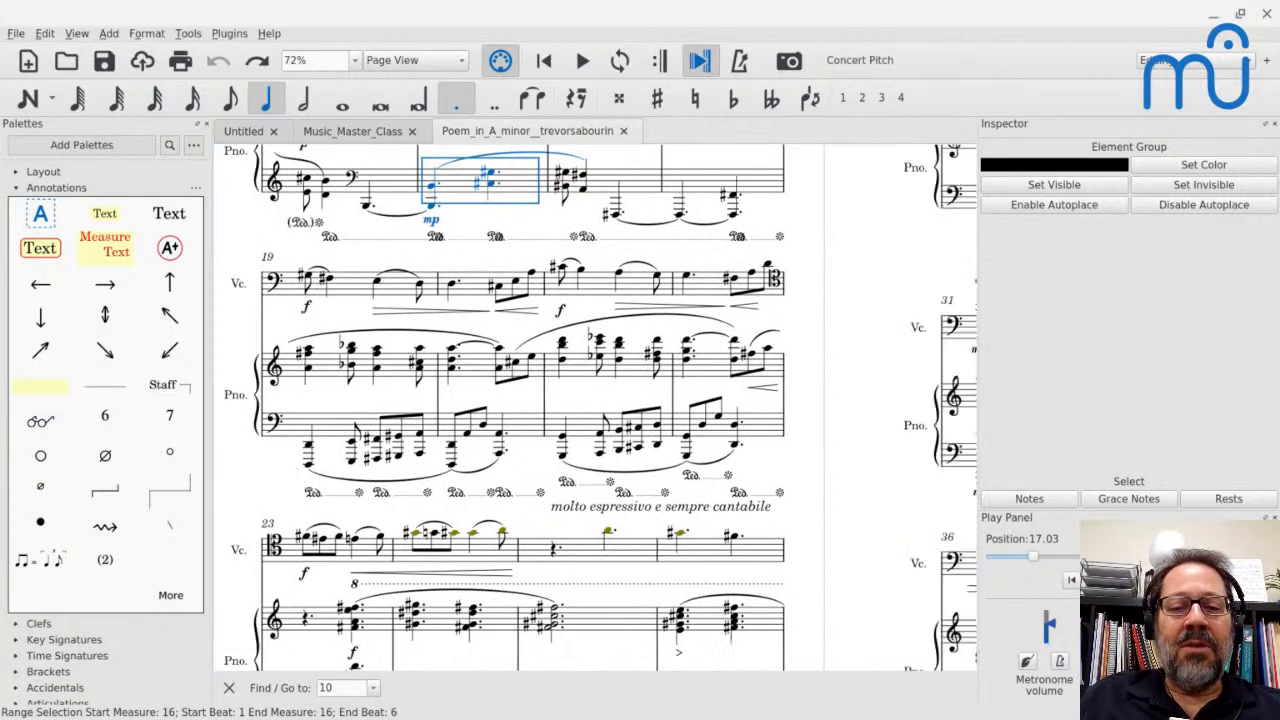
scroll(626, 470, "right", 6)
scroll(626, 470, "down", 2)
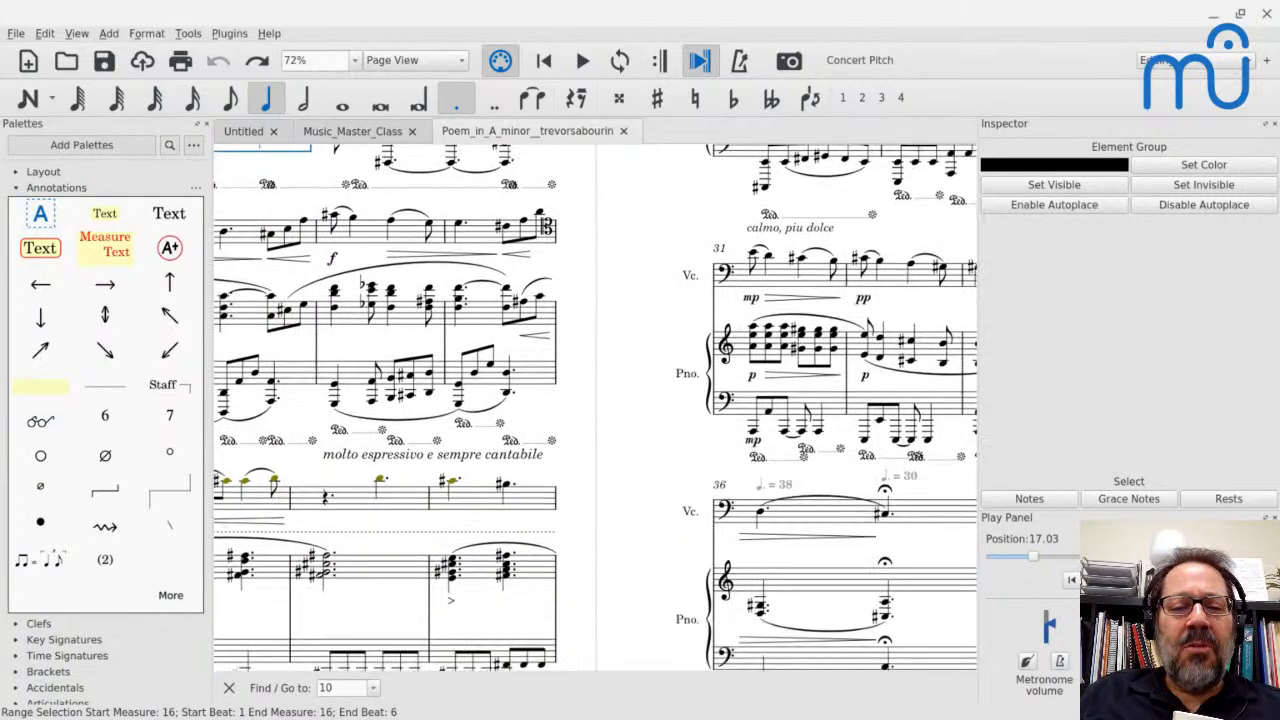
scroll(595, 408, "left", 8)
scroll(595, 408, "down", 1)
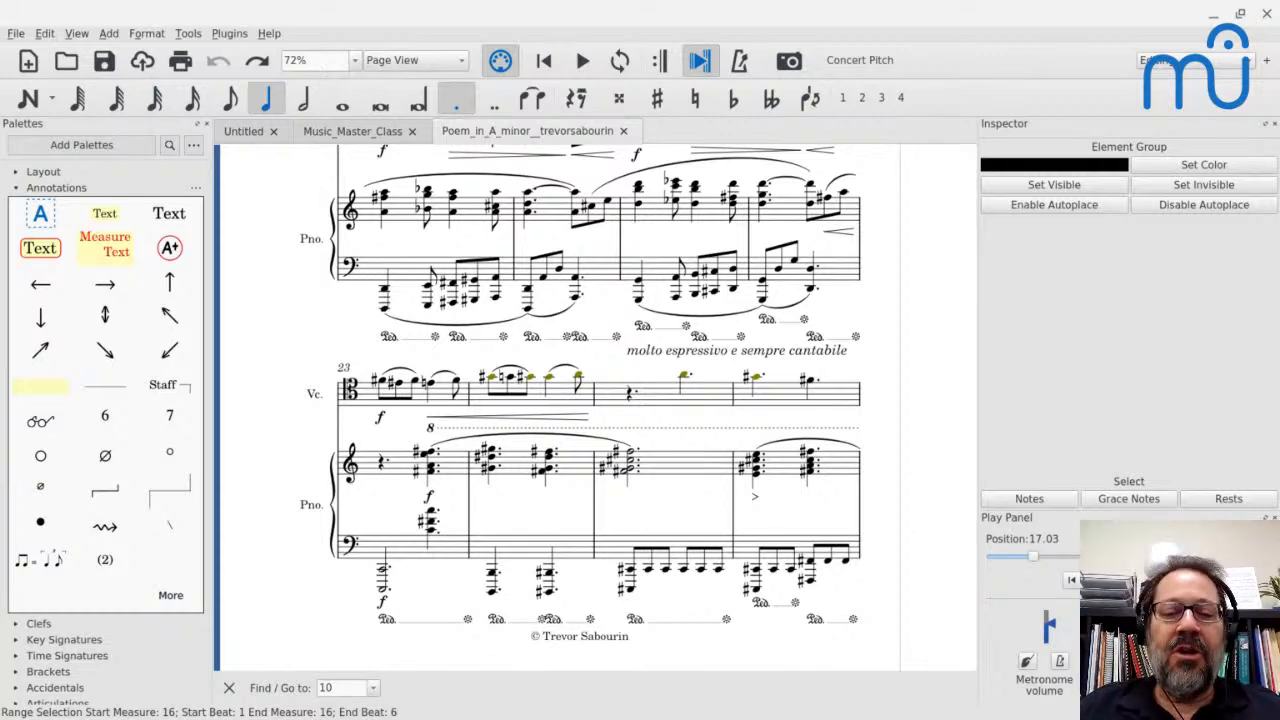
Return to the beginning of the score and select the cello's first note in measure 3.
key("ctrl+Home")
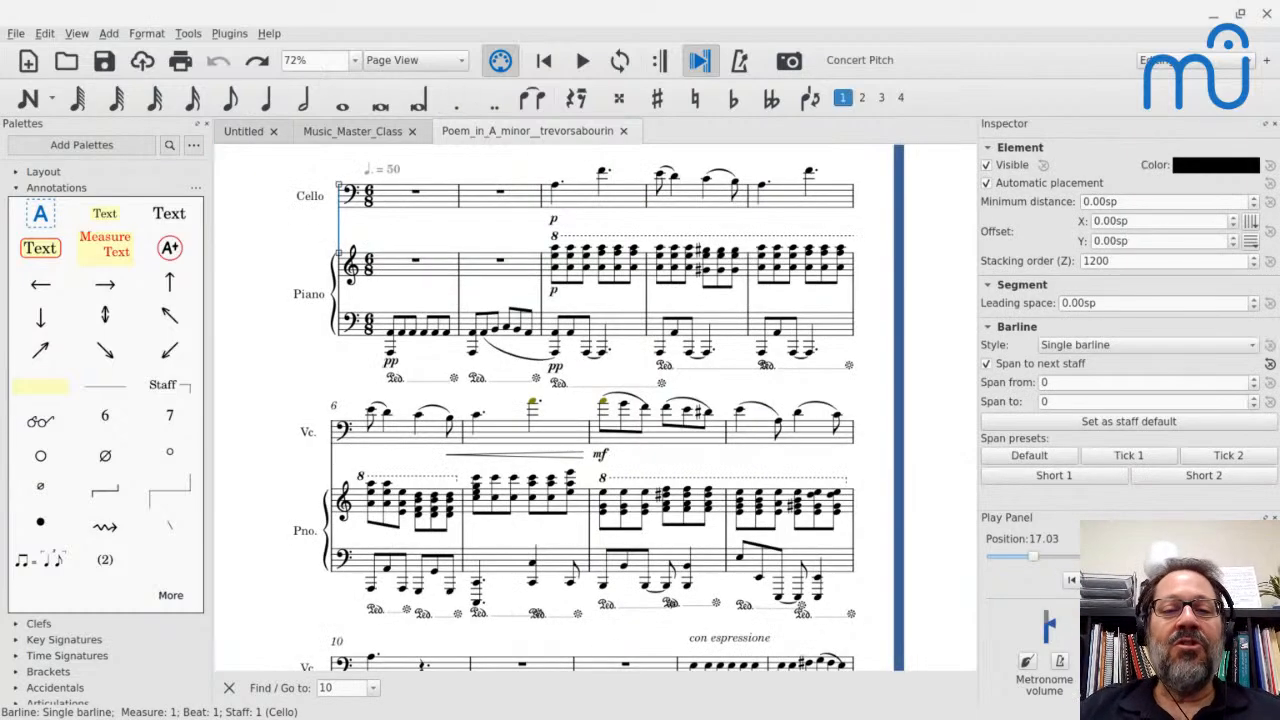
left_click(555, 190)
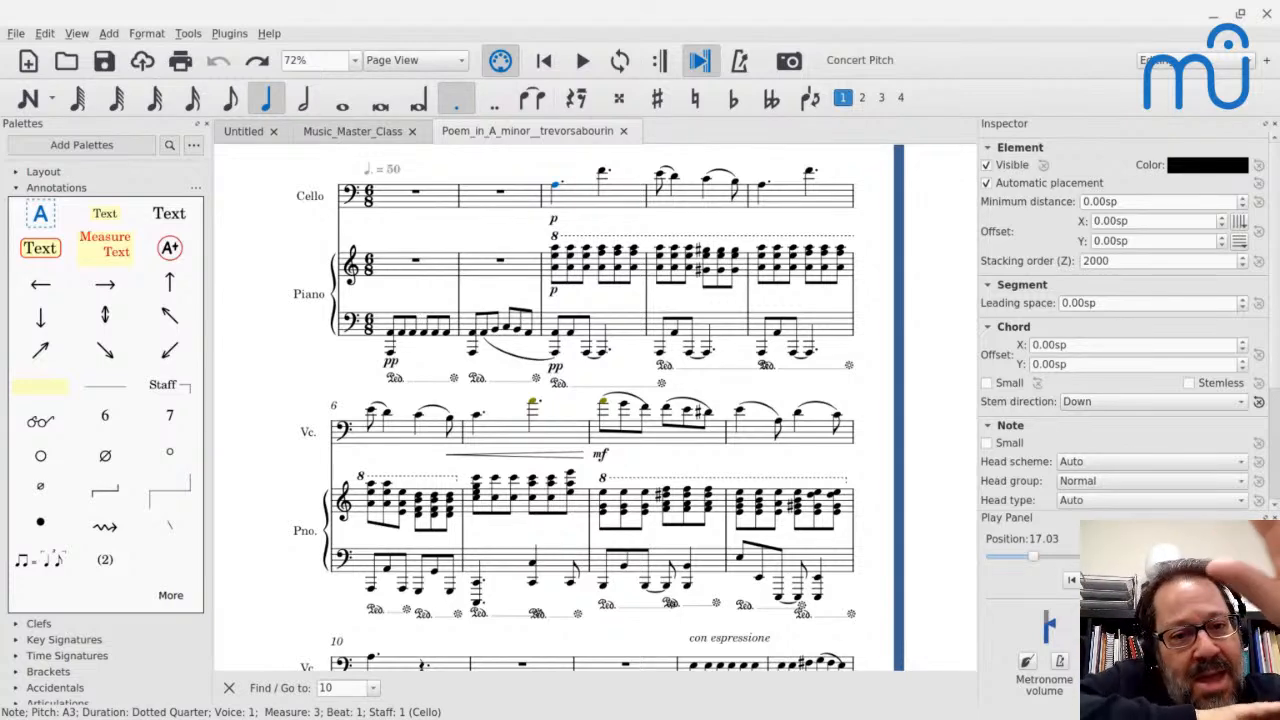
left_click(575, 198)
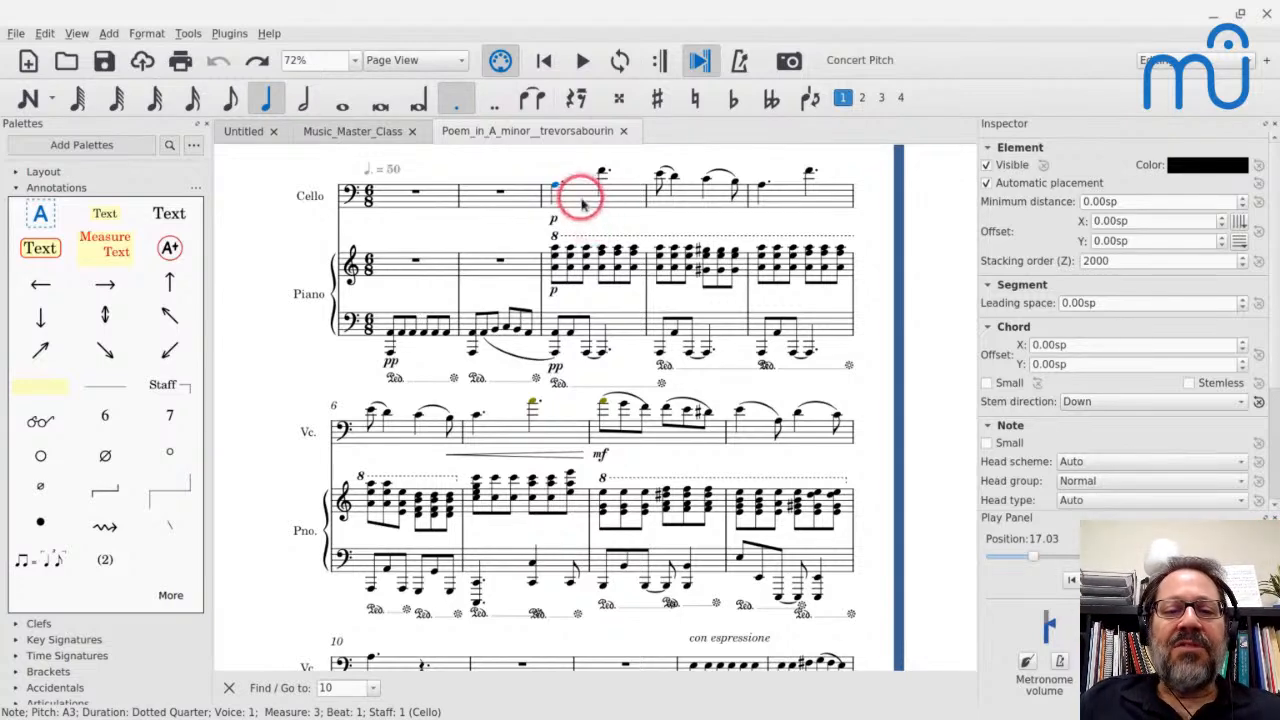
scroll(578, 192, "down", 2)
scroll(580, 195, "down", 2)
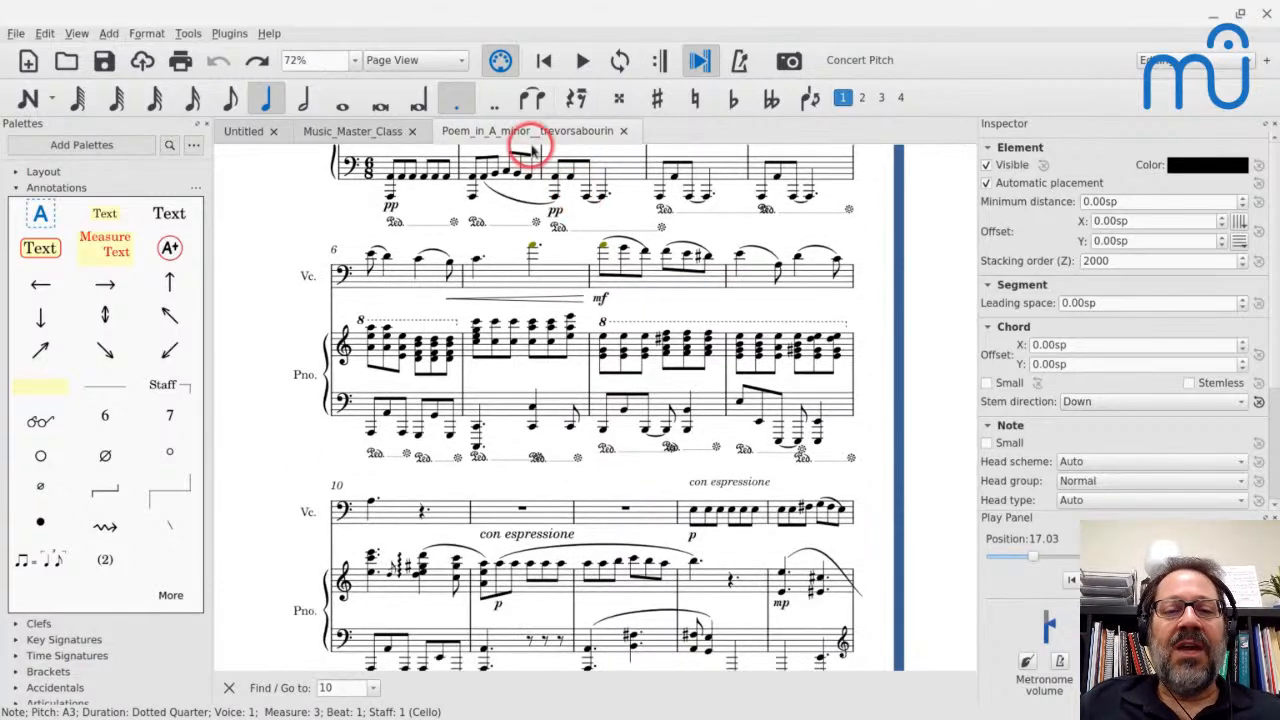
scroll(557, 228, "up", 4)
Play the score from the cello's measure 3 and stop playback in measure 4.
left_click(556, 248)
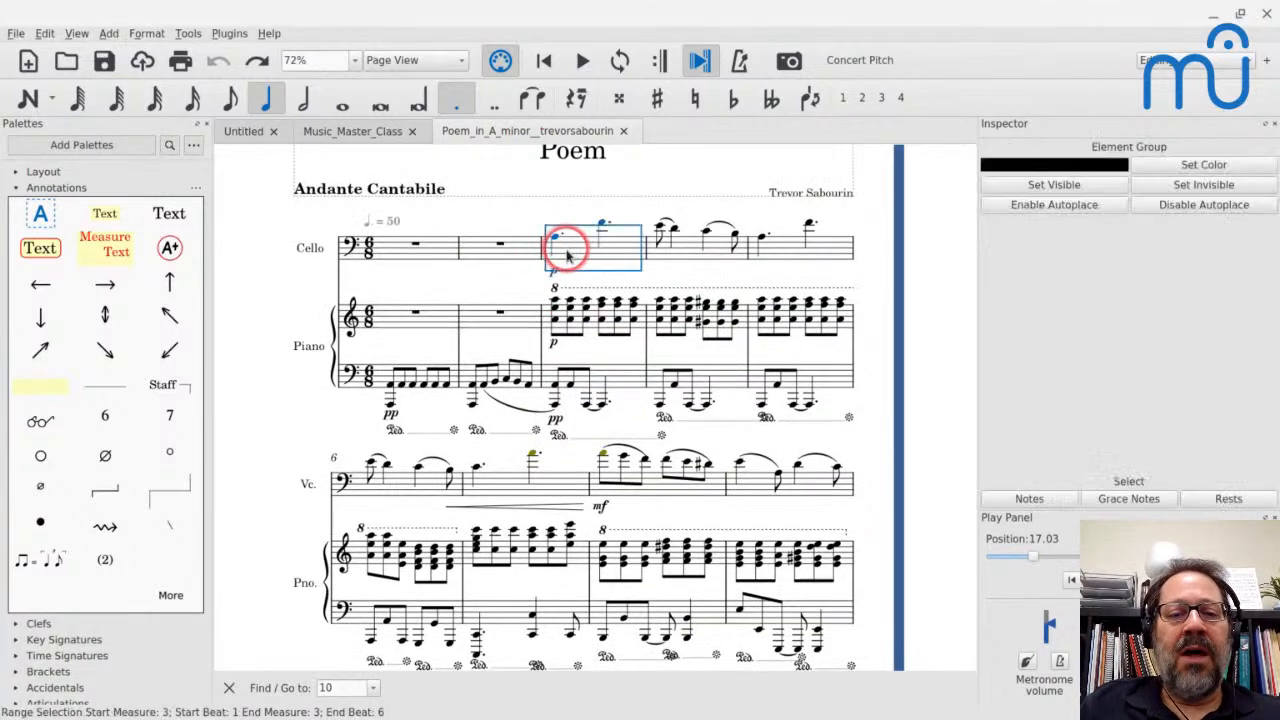
key("space")
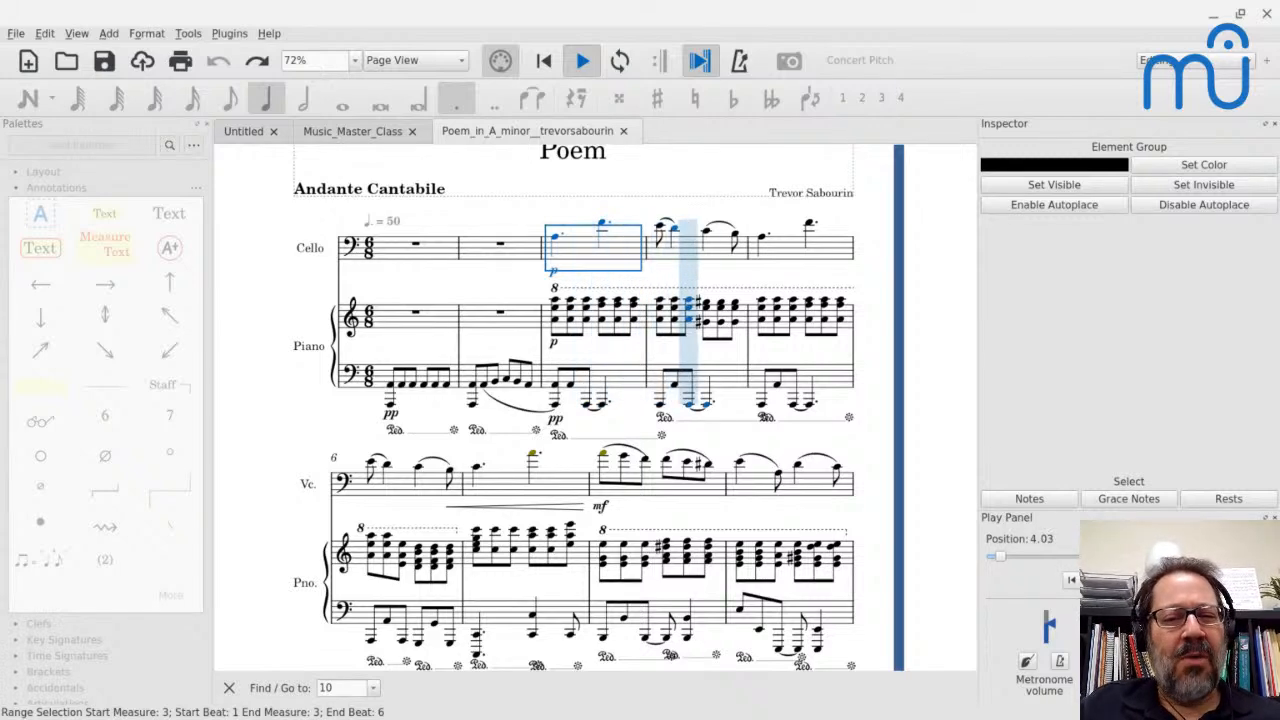
key("space")
Play the score from the piano's upper staff in measure 13 and stop playback in measure 17.
scroll(585, 400, "down", 2)
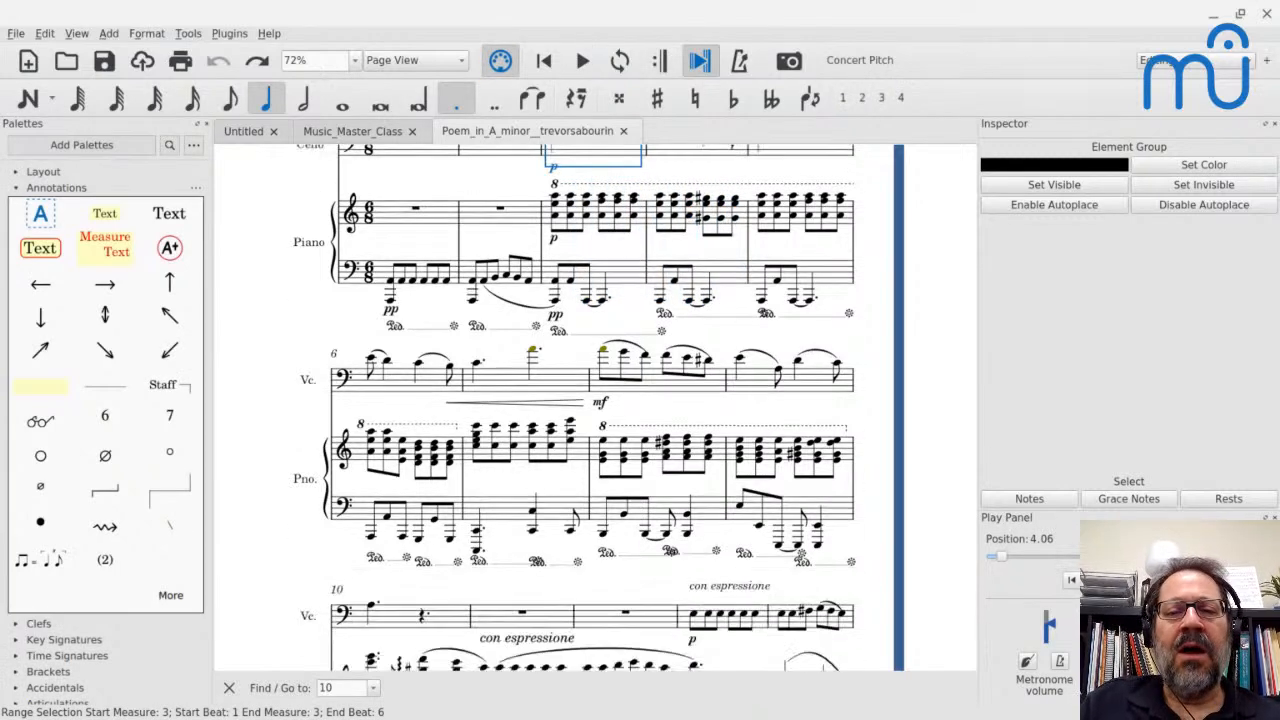
scroll(500, 300, "up", 1)
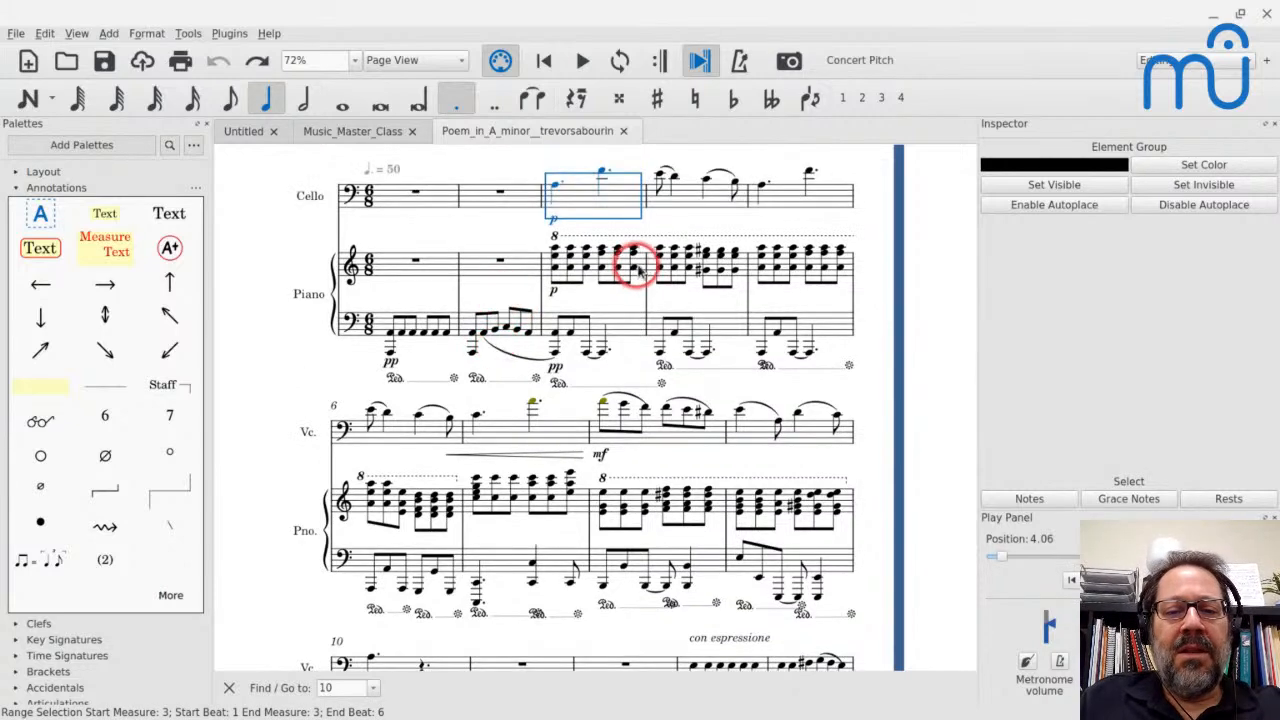
scroll(571, 194, "down", 6)
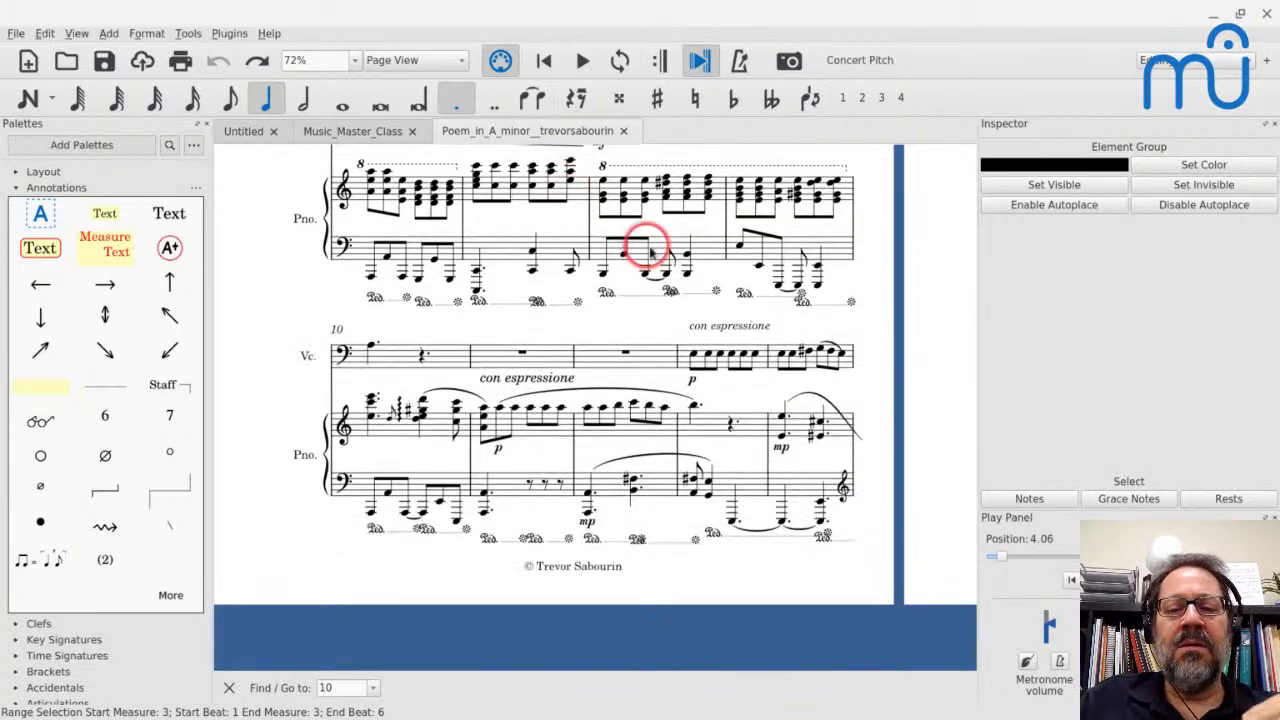
left_click(714, 420)
key("space")
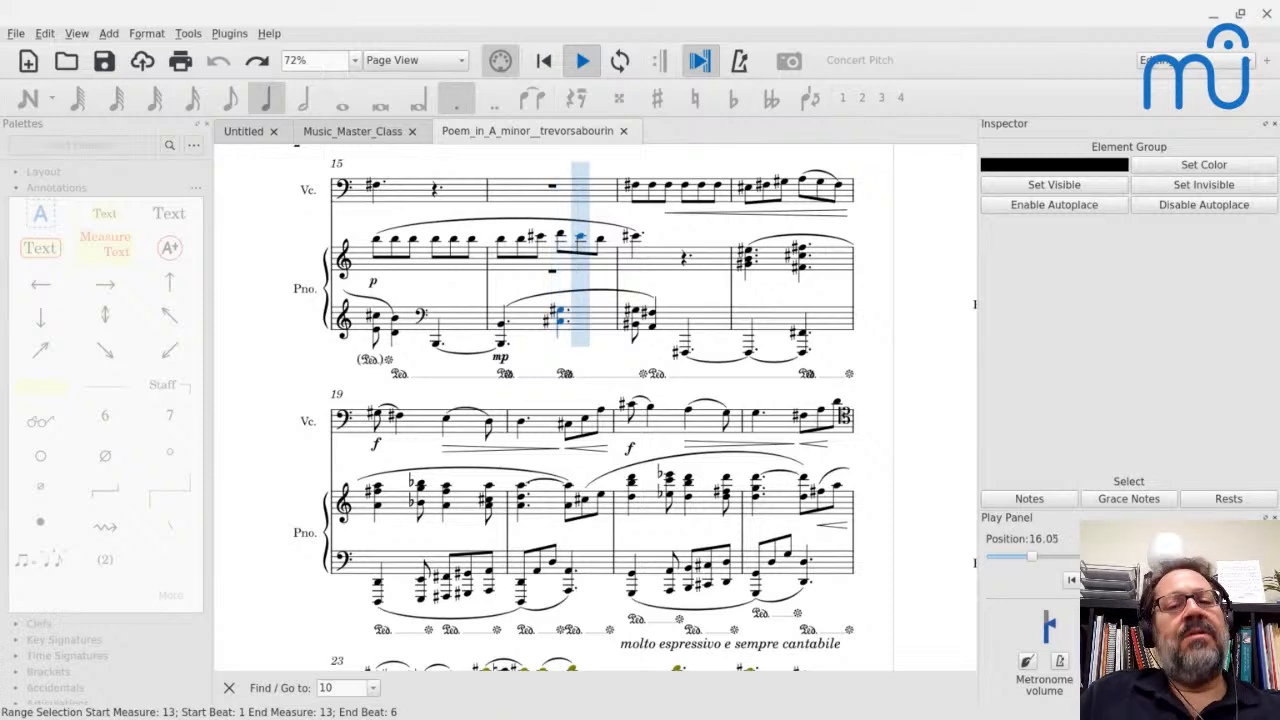
key("space")
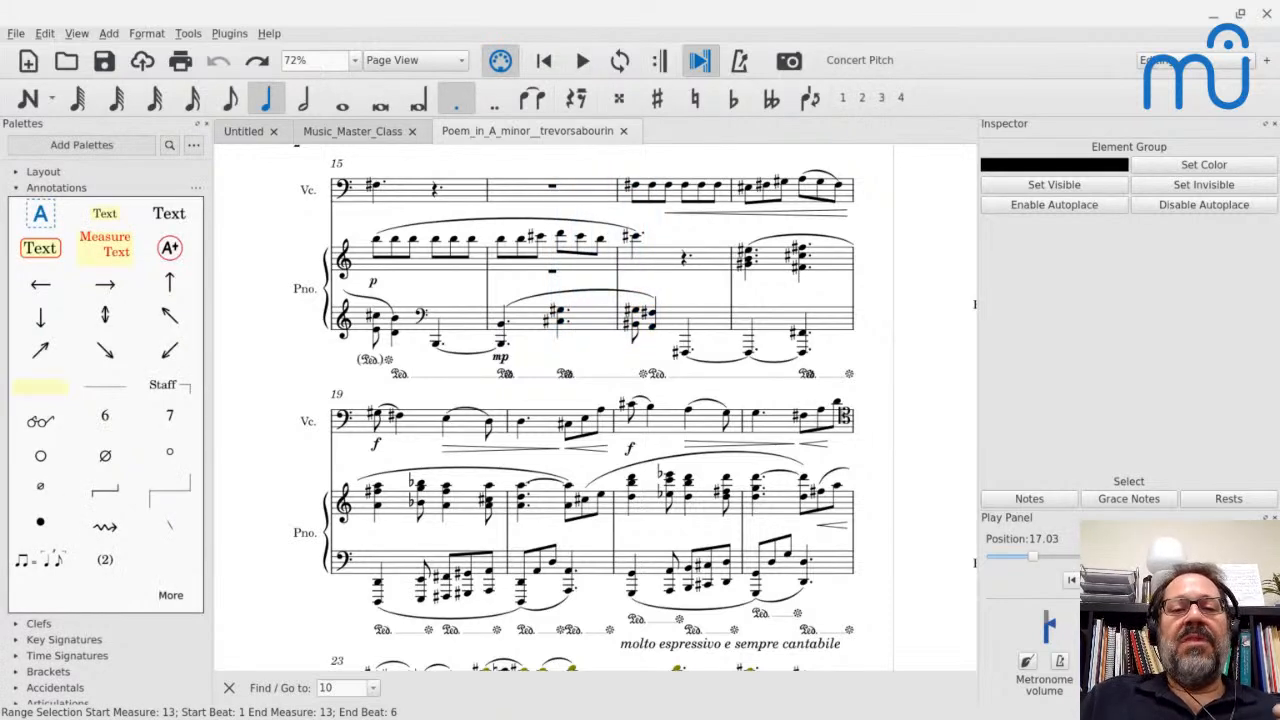
Revisit the cello's measure 3, then step through the piano's upper-staff notes from measure 14 into measure 15.
key("ctrl+Home")
left_click(650, 405)
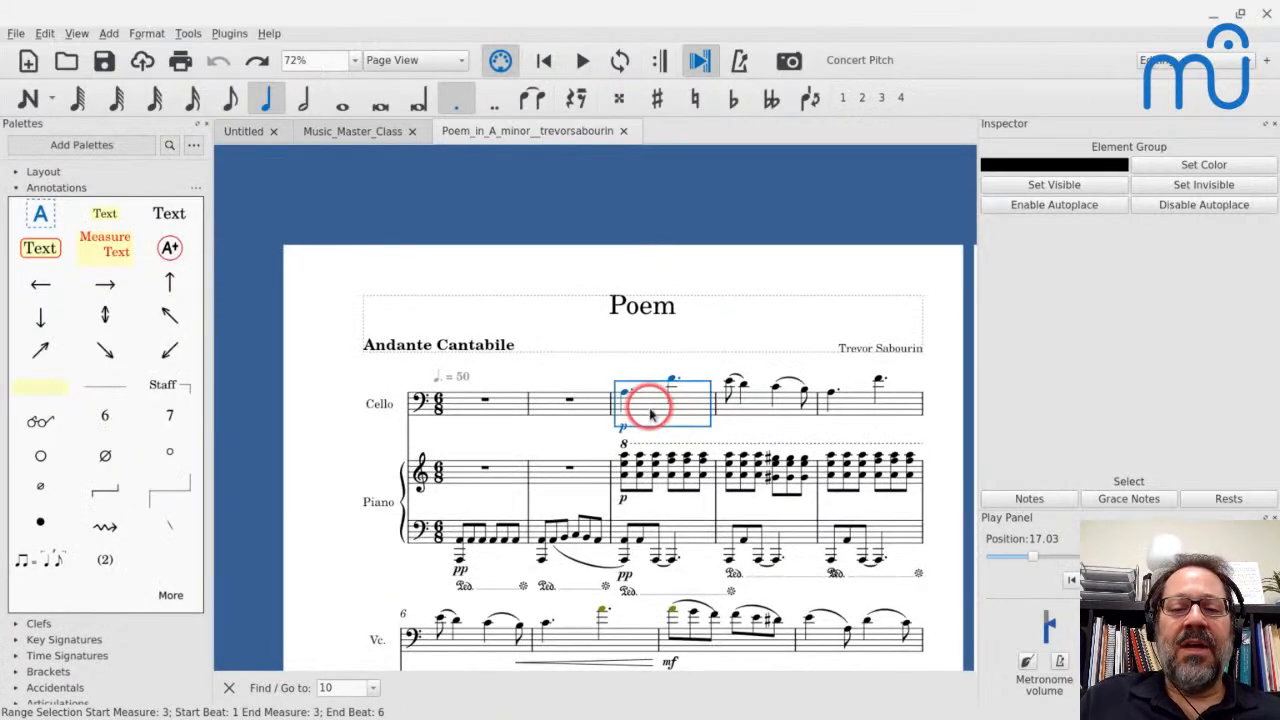
scroll(650, 413, "down", 5)
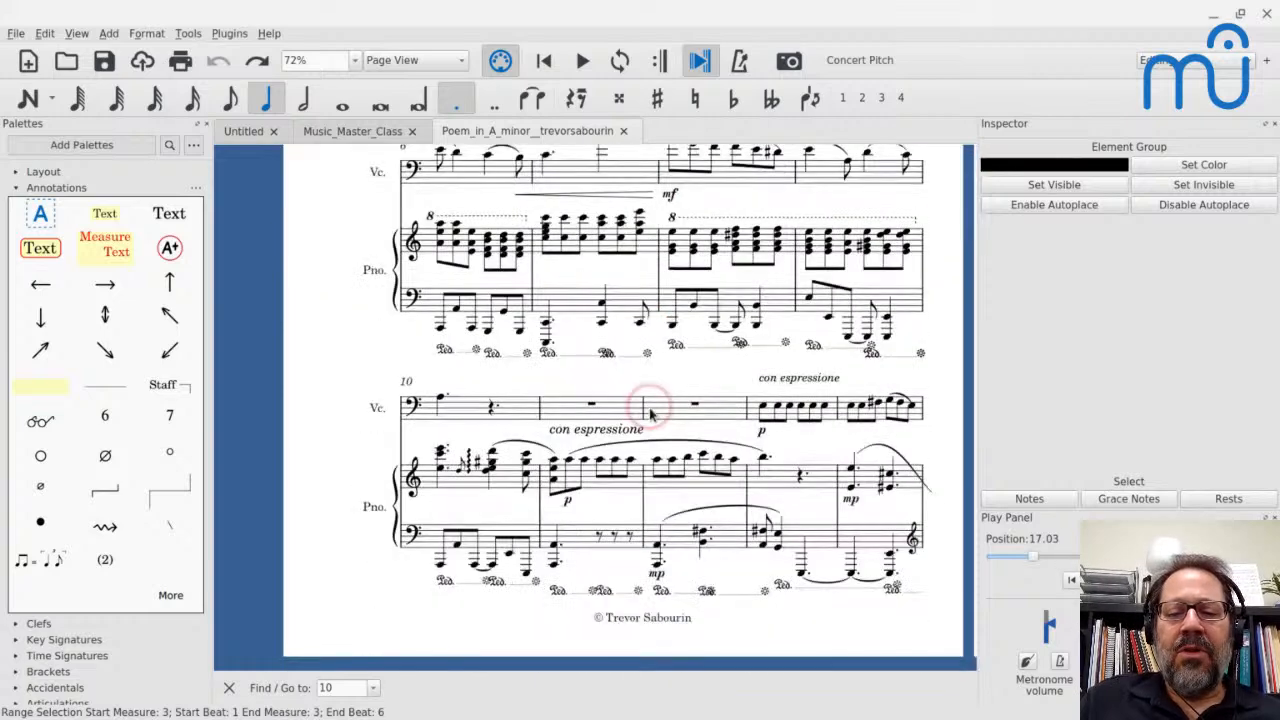
left_click(852, 470)
key("Right")
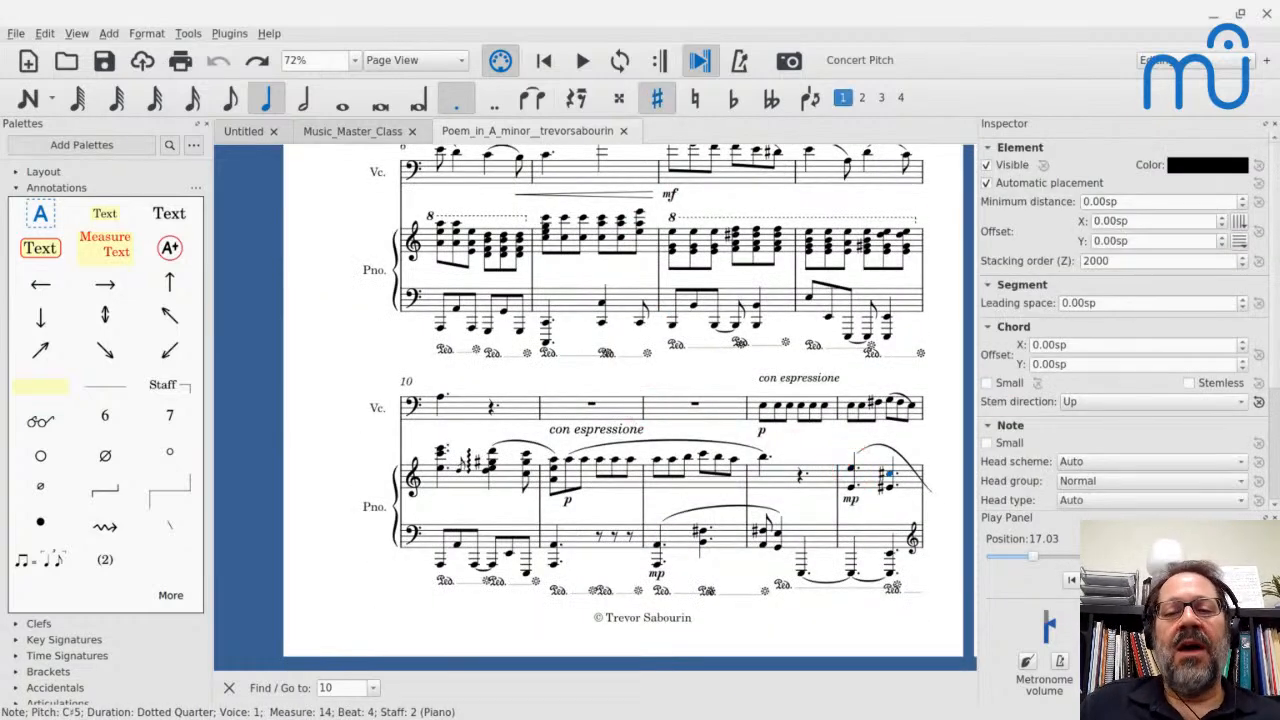
key("Right")
key("Right")
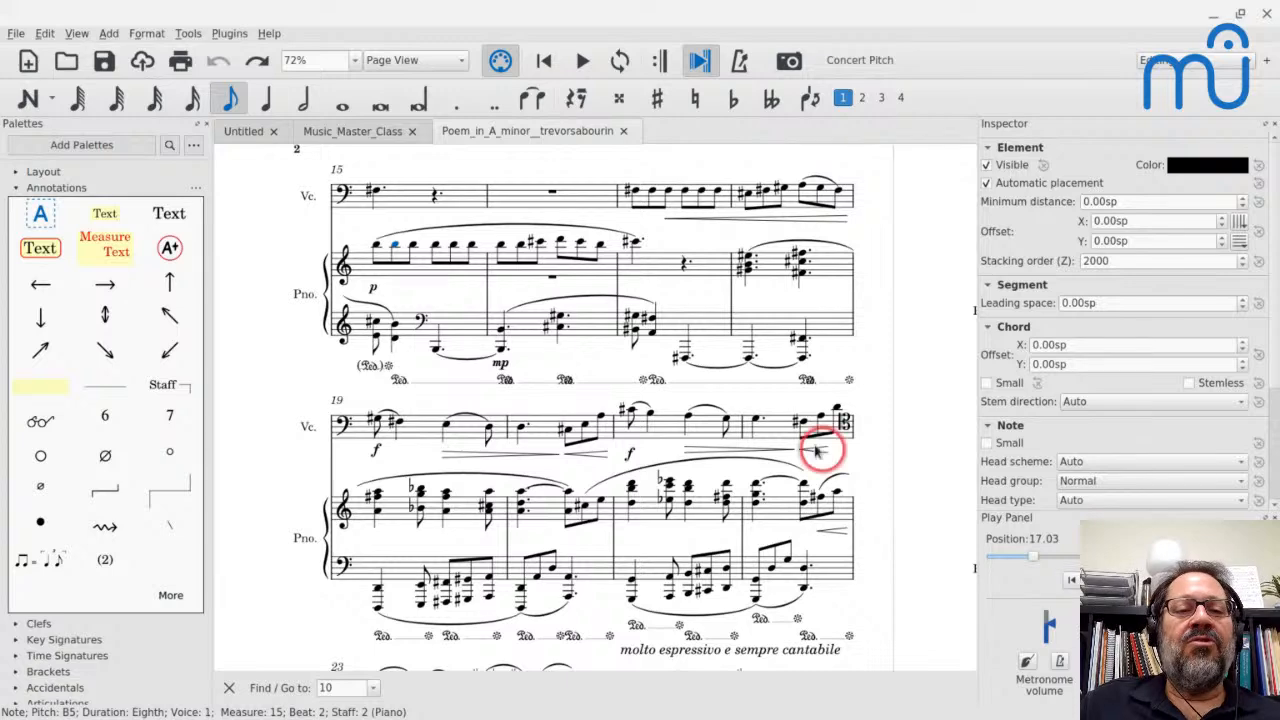
Audition the cello's first two notes in measure 3 and reselect the first one.
scroll(580, 460, "left", 5)
scroll(582, 470, "left", 3)
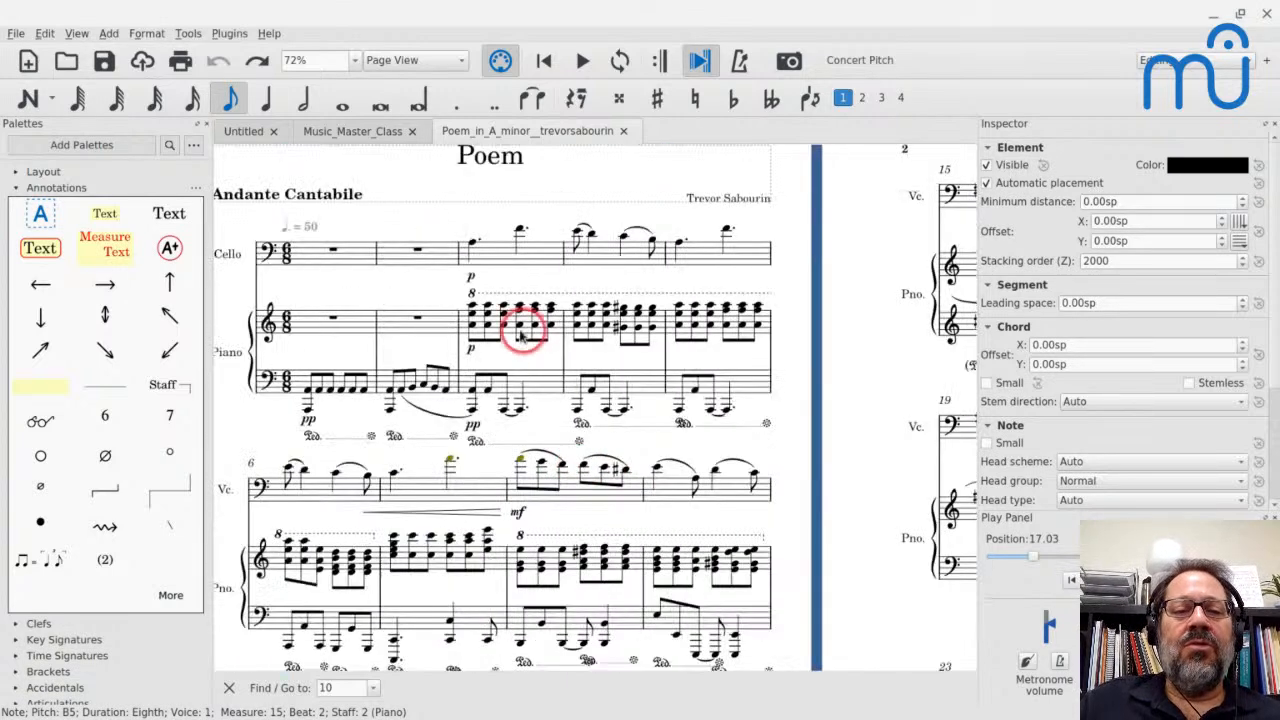
left_click(470, 245)
key("Right")
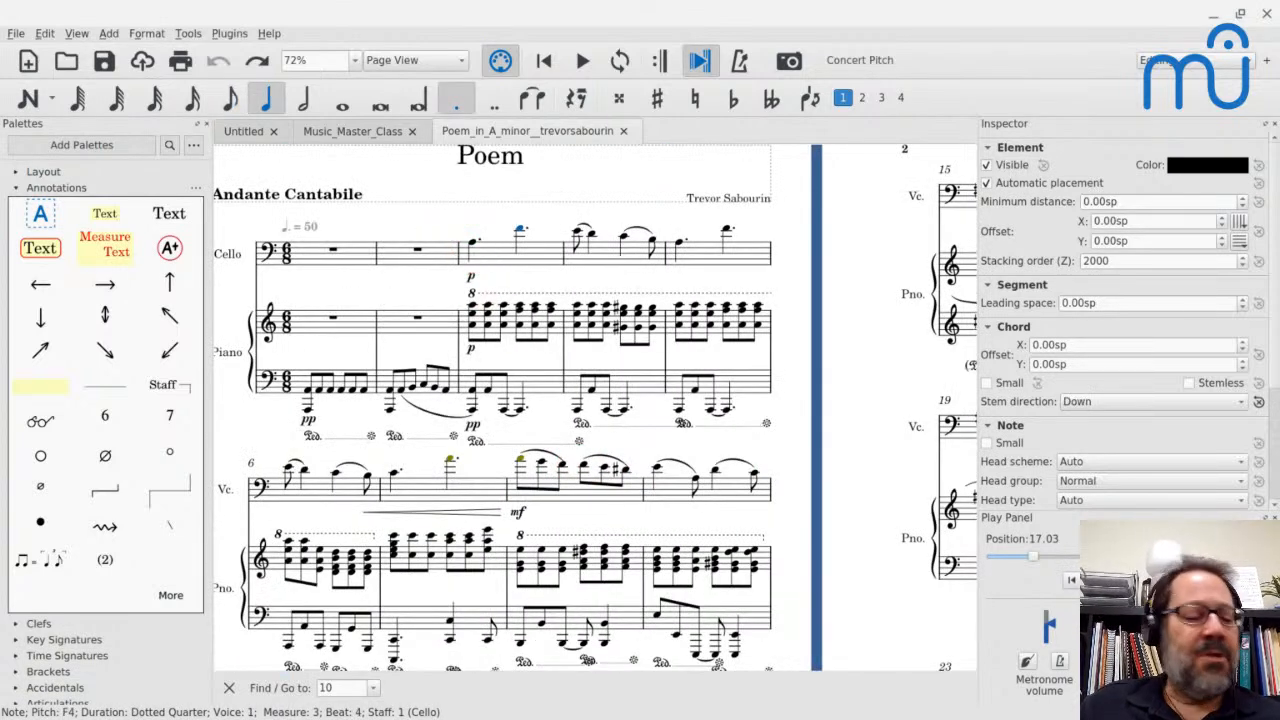
scroll(596, 408, "down", 1)
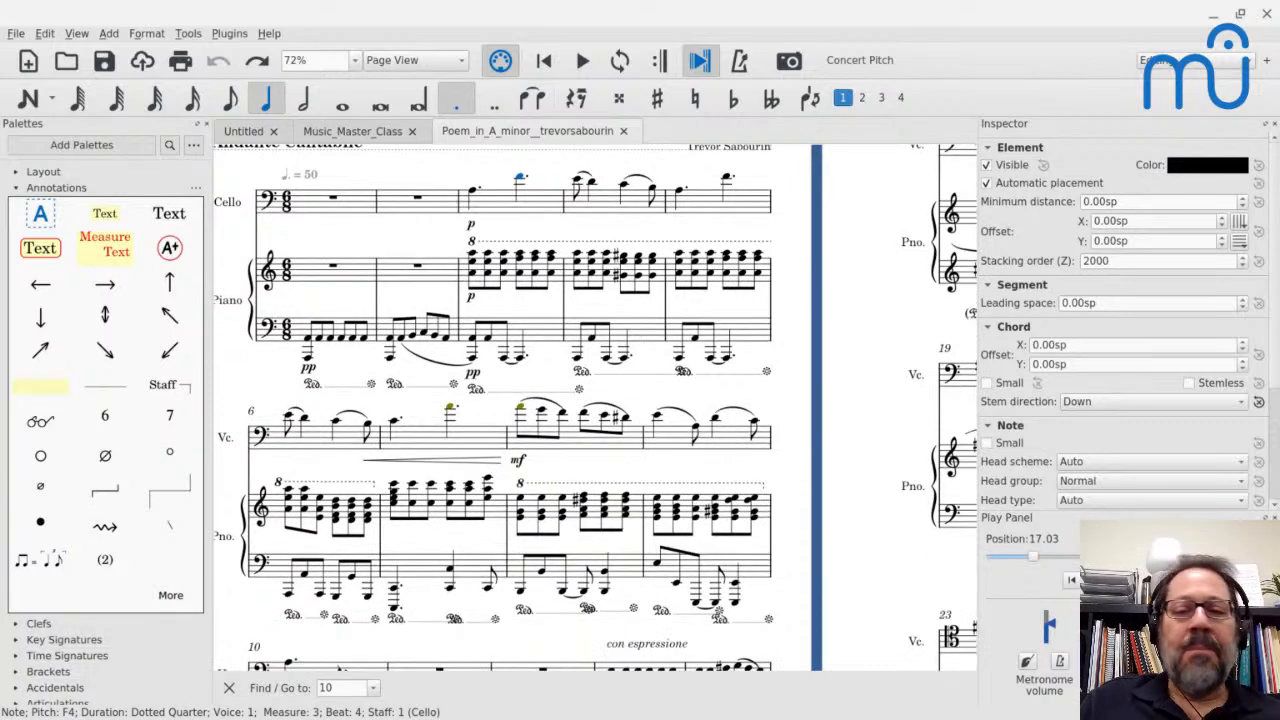
left_click(470, 194)
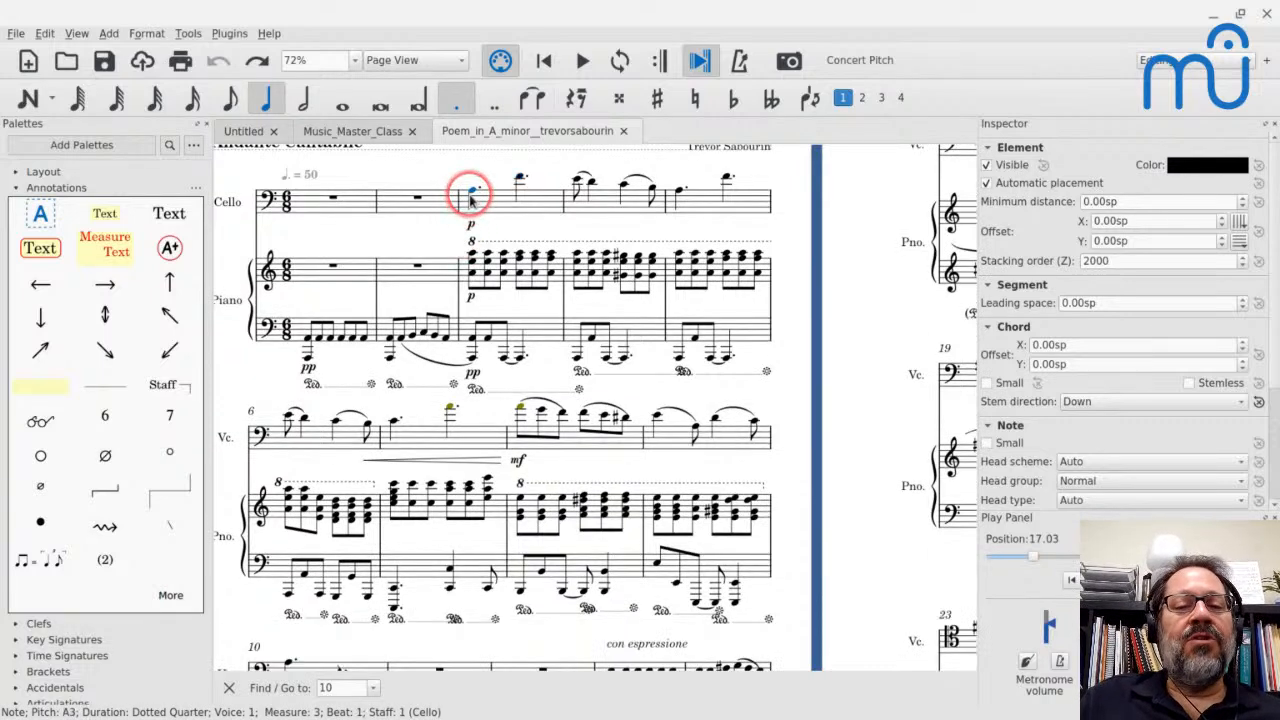
Select the piano's upper note at the start of measure 14 and examine the second page from measure 15.
scroll(470, 194, "down", 7)
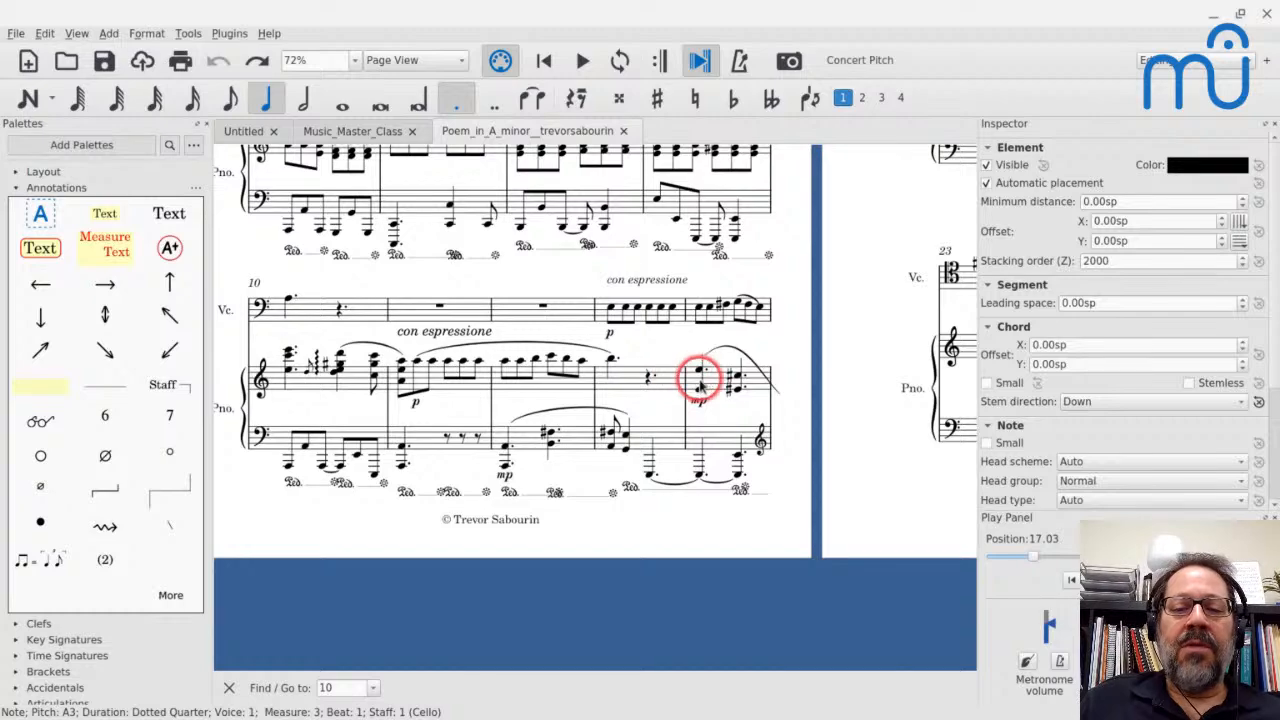
left_click(699, 371)
scroll(701, 378, "right", 7)
scroll(701, 378, "up", 5)
scroll(701, 378, "down", 2)
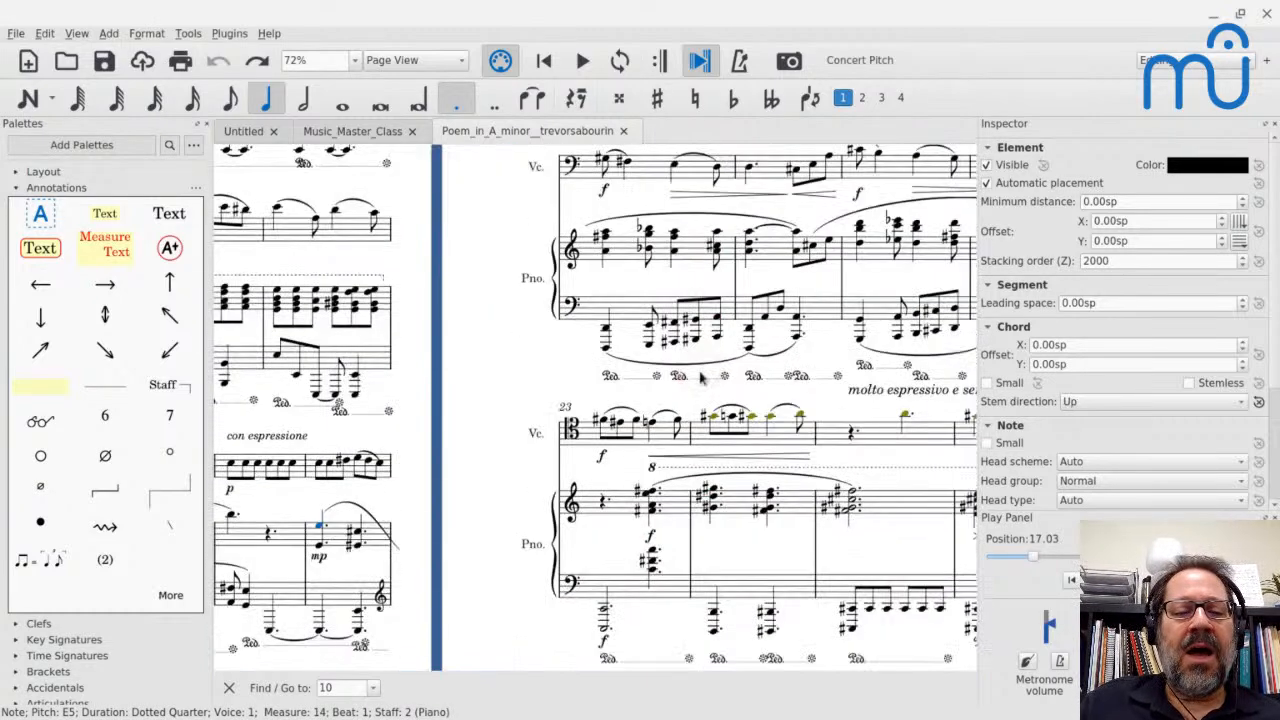
scroll(701, 378, "left", 2)
scroll(701, 378, "up", 3)
scroll(701, 378, "right", 1)
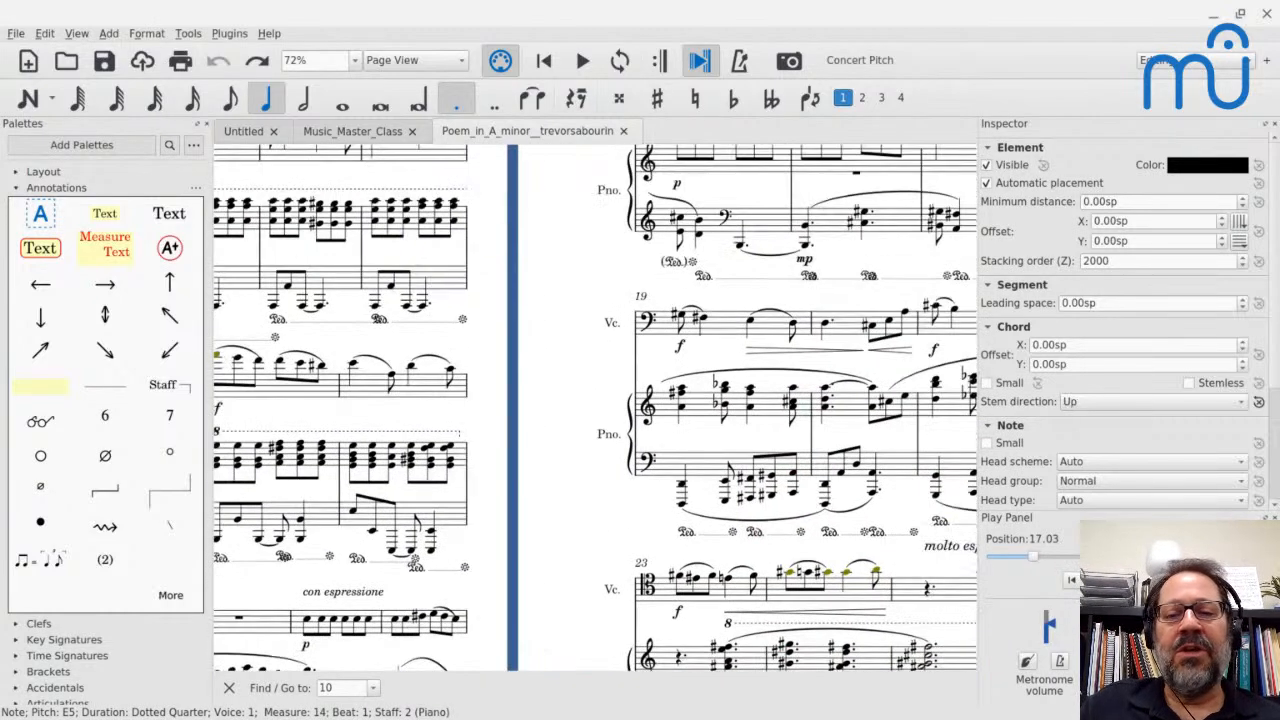
scroll(701, 378, "right", 6)
scroll(701, 378, "up", 3)
scroll(701, 378, "down", 1)
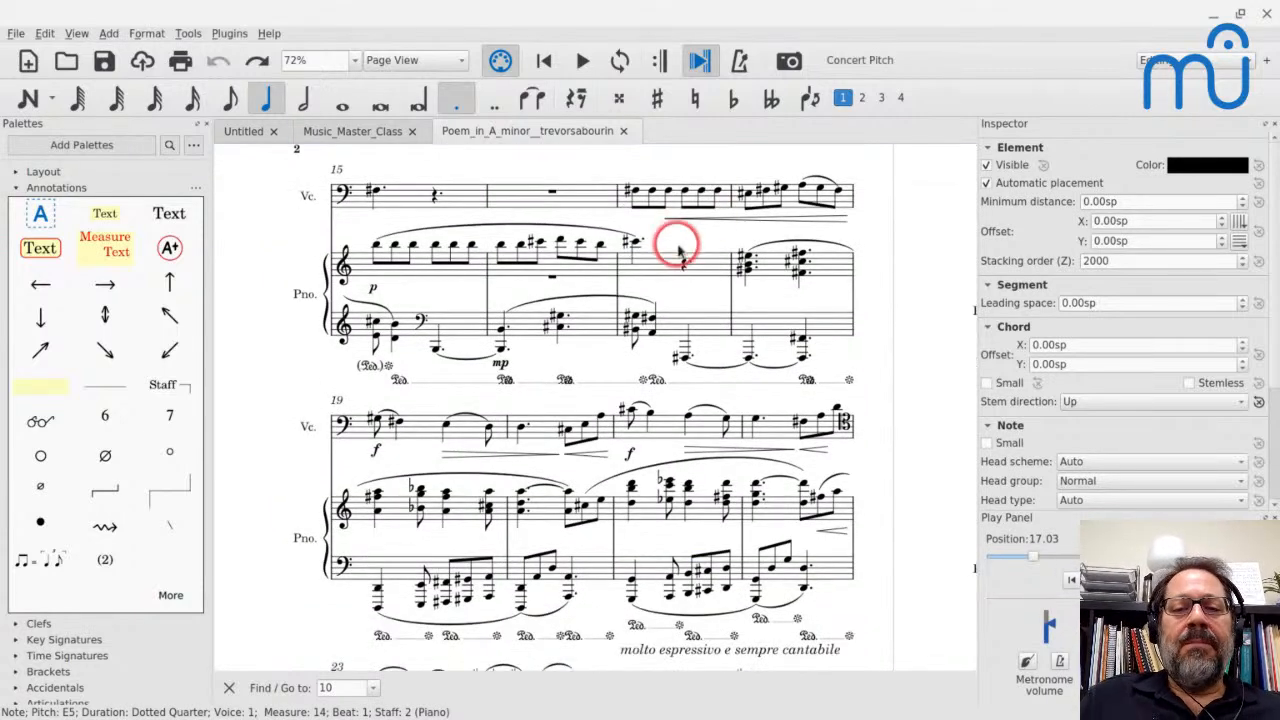
Play the score briefly from the piano's upper staff in measure 32 and stop within that measure.
scroll(652, 228, "down", 4)
scroll(652, 229, "right", 10)
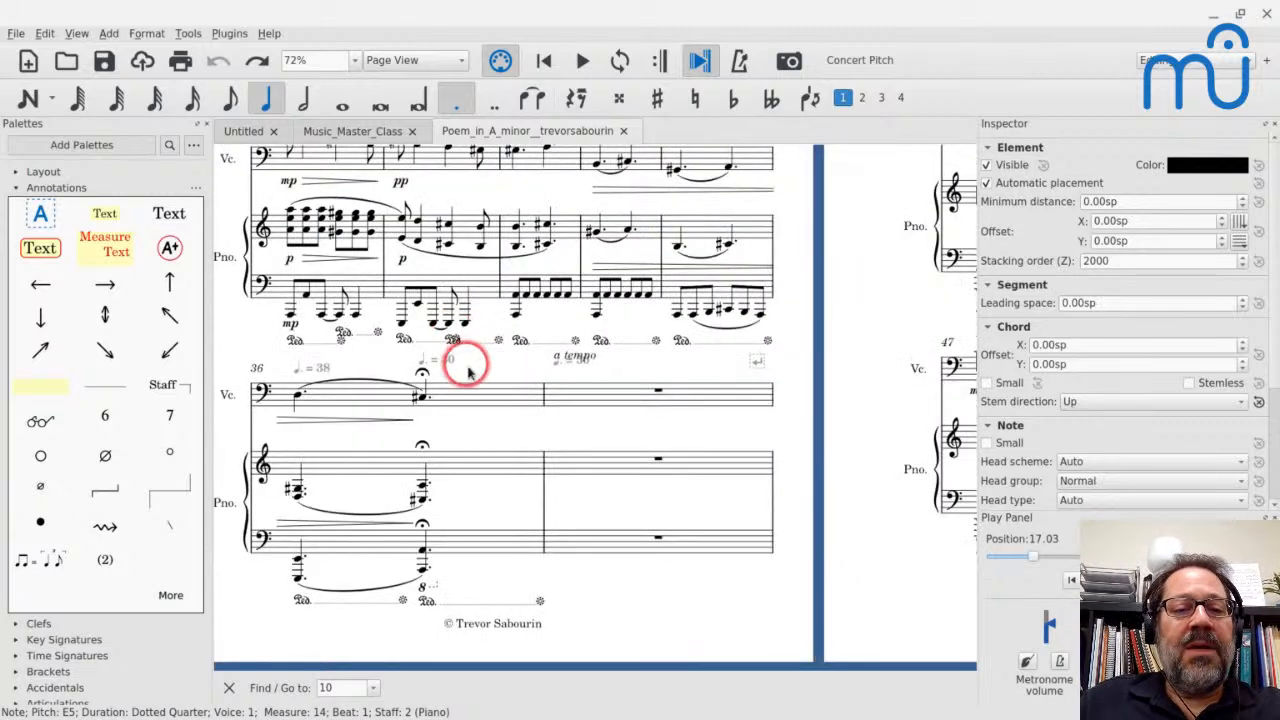
left_click(462, 232)
key("space")
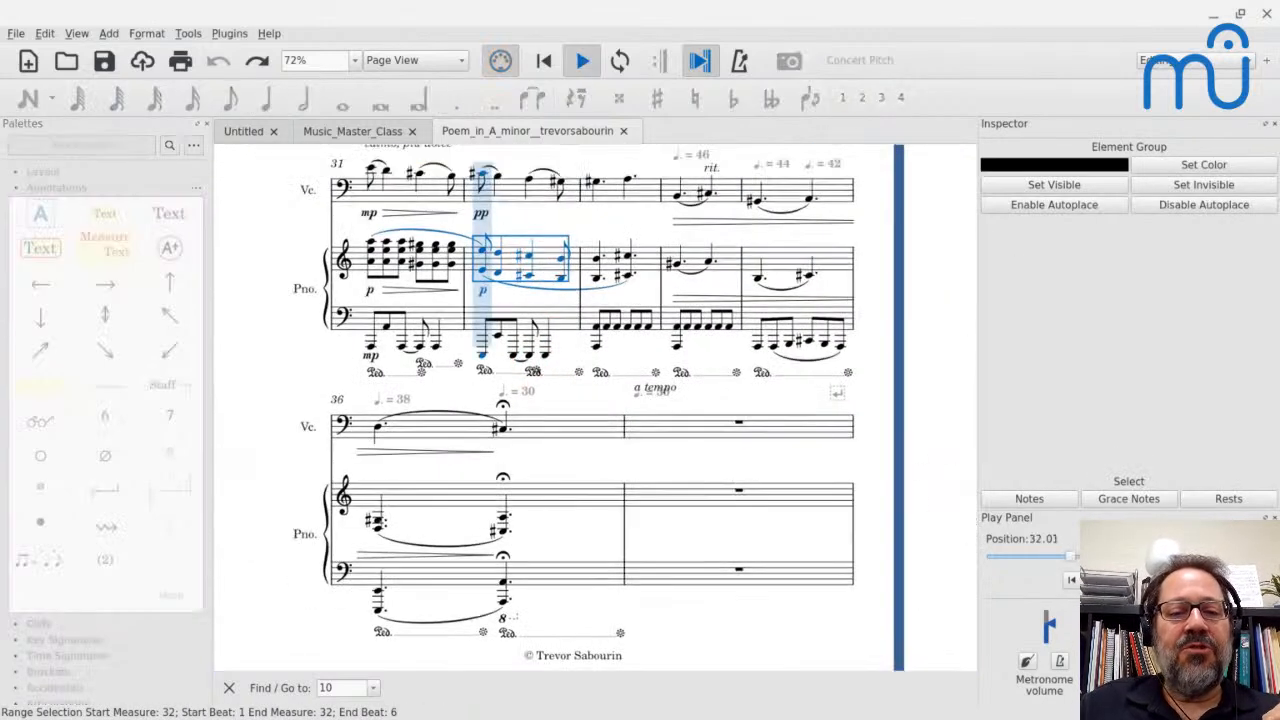
key("space")
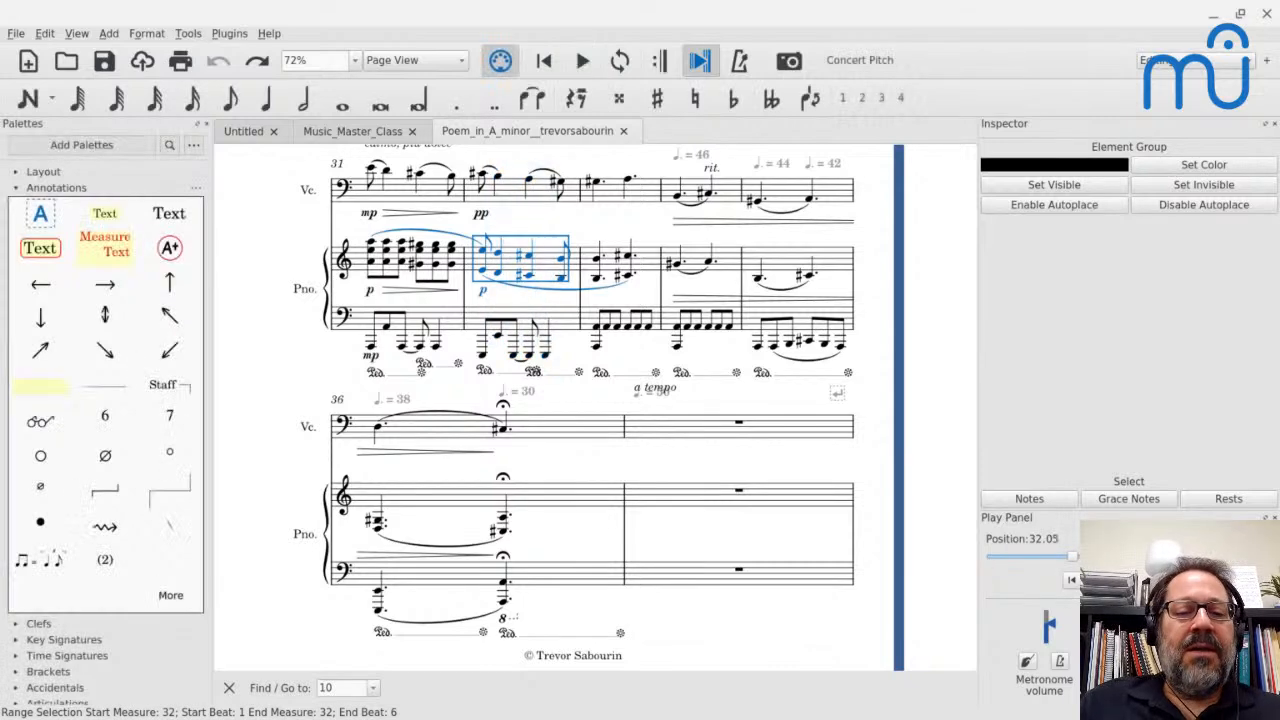
Play the score from the cello's measure 36, stop in measure 39, and view the measures from 43 onward.
left_click(430, 430)
key("space")
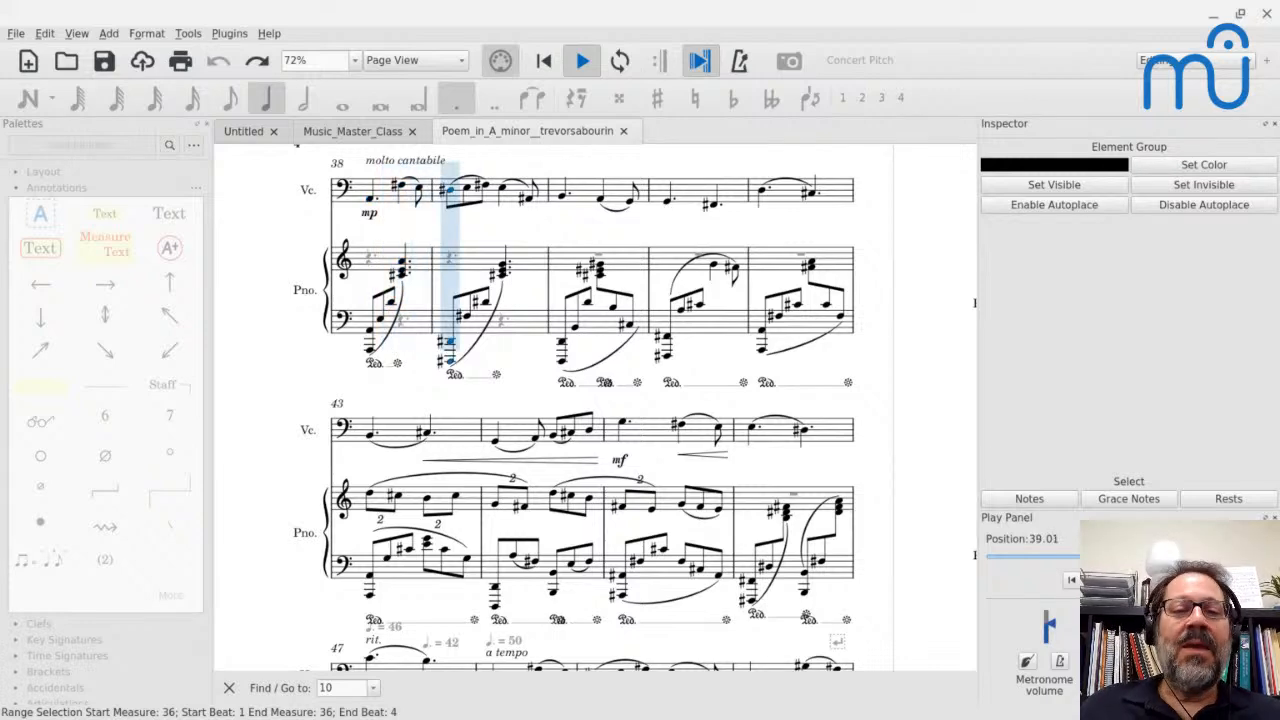
key("space")
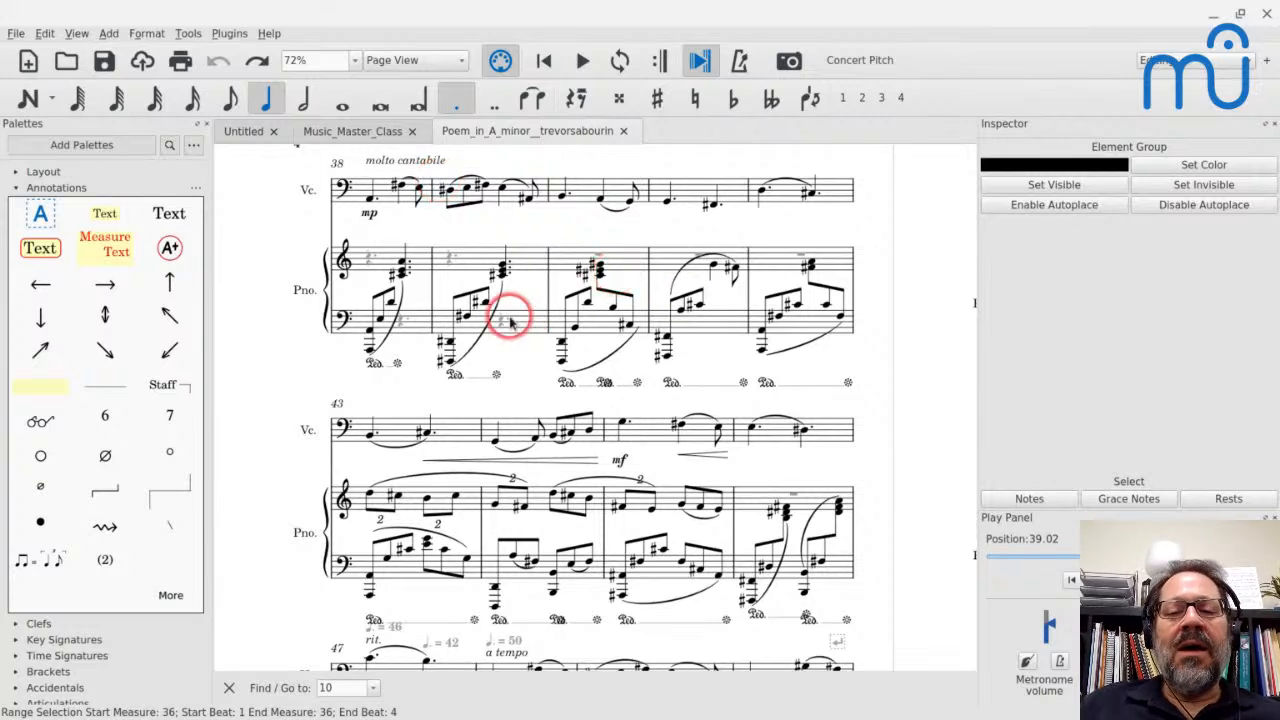
scroll(510, 318, "down", 4)
scroll(510, 318, "right", 2)
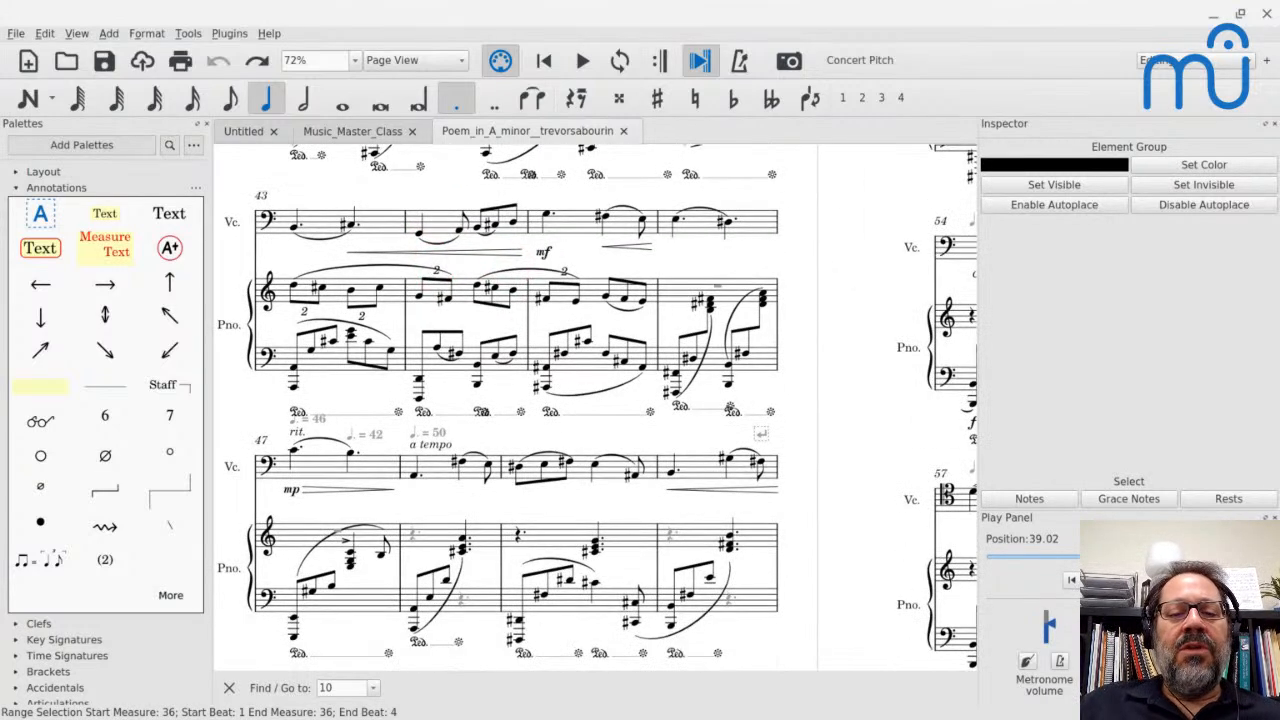
Compare the cello and piano passages from measure 27 on page 3 with those from measure 38 on page 4.
scroll(595, 407, "left", 4)
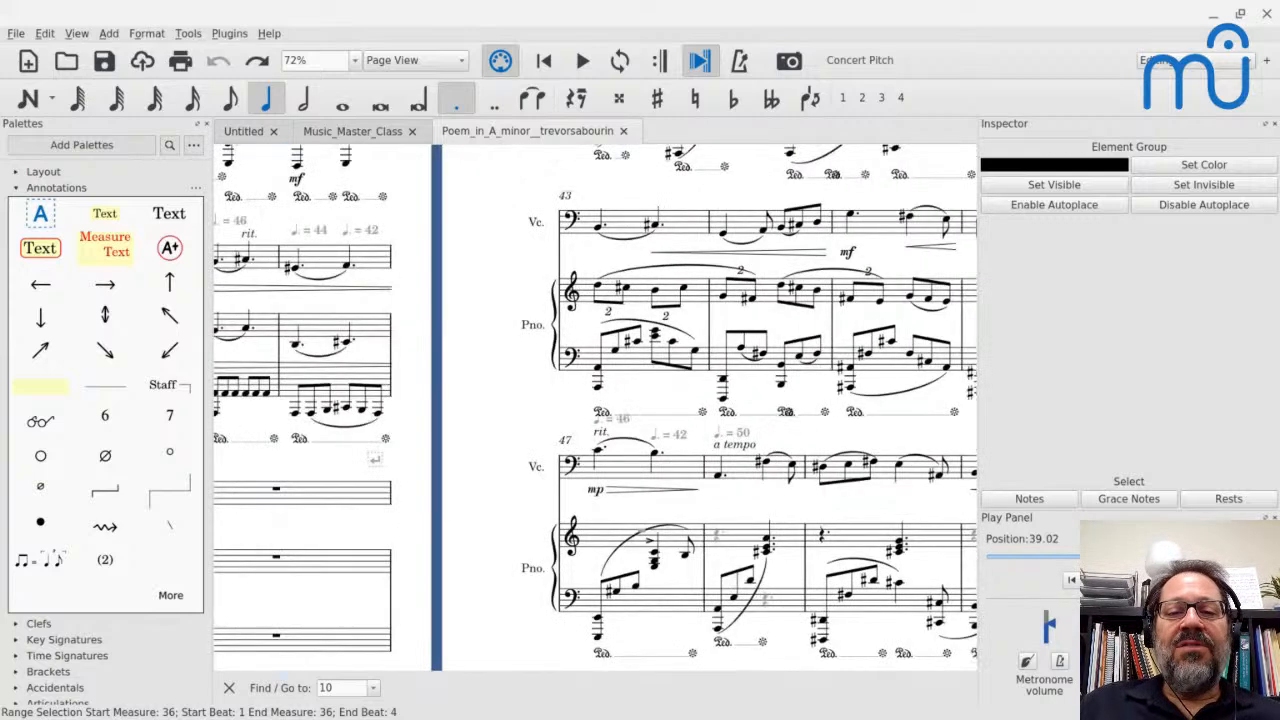
scroll(595, 407, "left", 4)
scroll(595, 407, "up", 5)
scroll(595, 407, "right", 6)
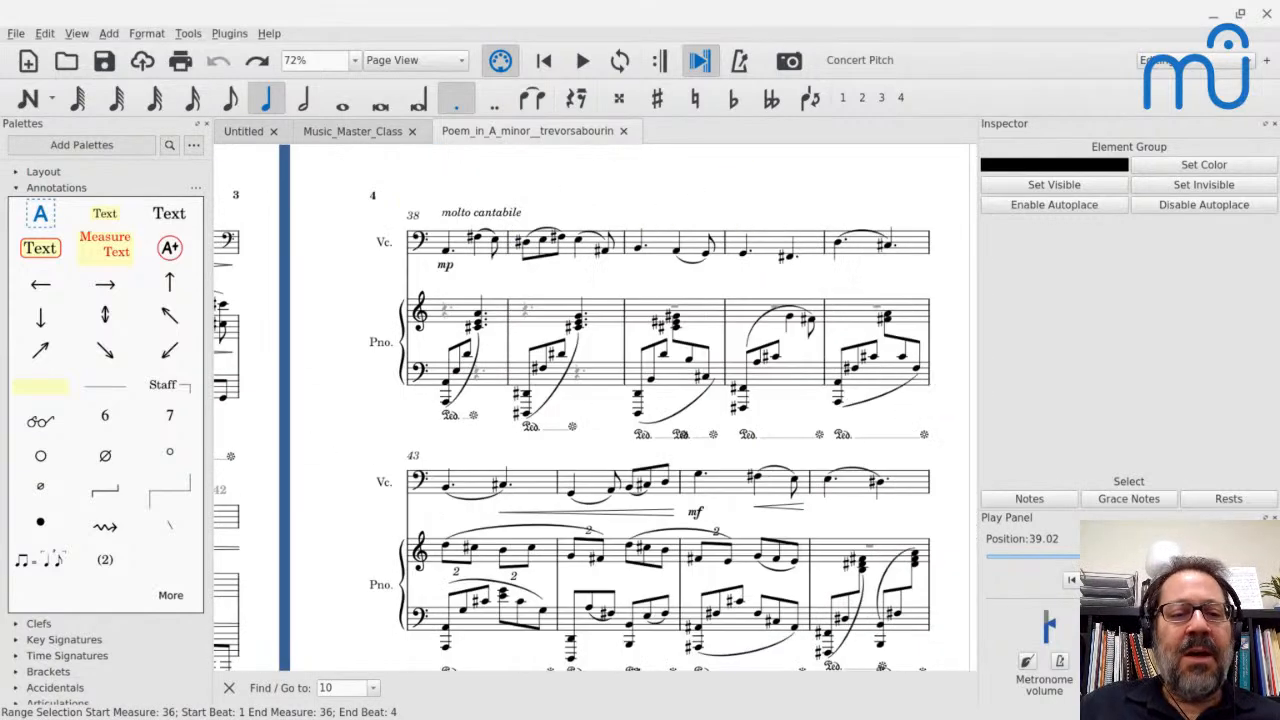
scroll(595, 407, "left", 2)
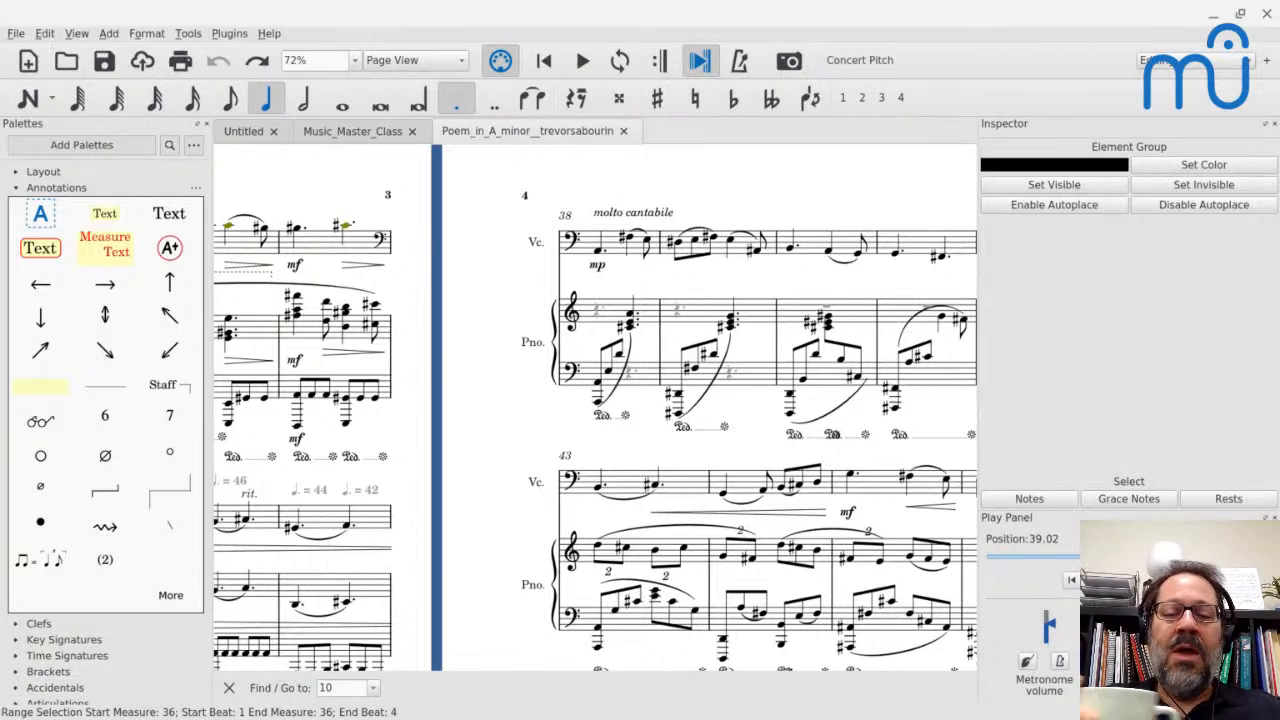
scroll(595, 407, "left", 5)
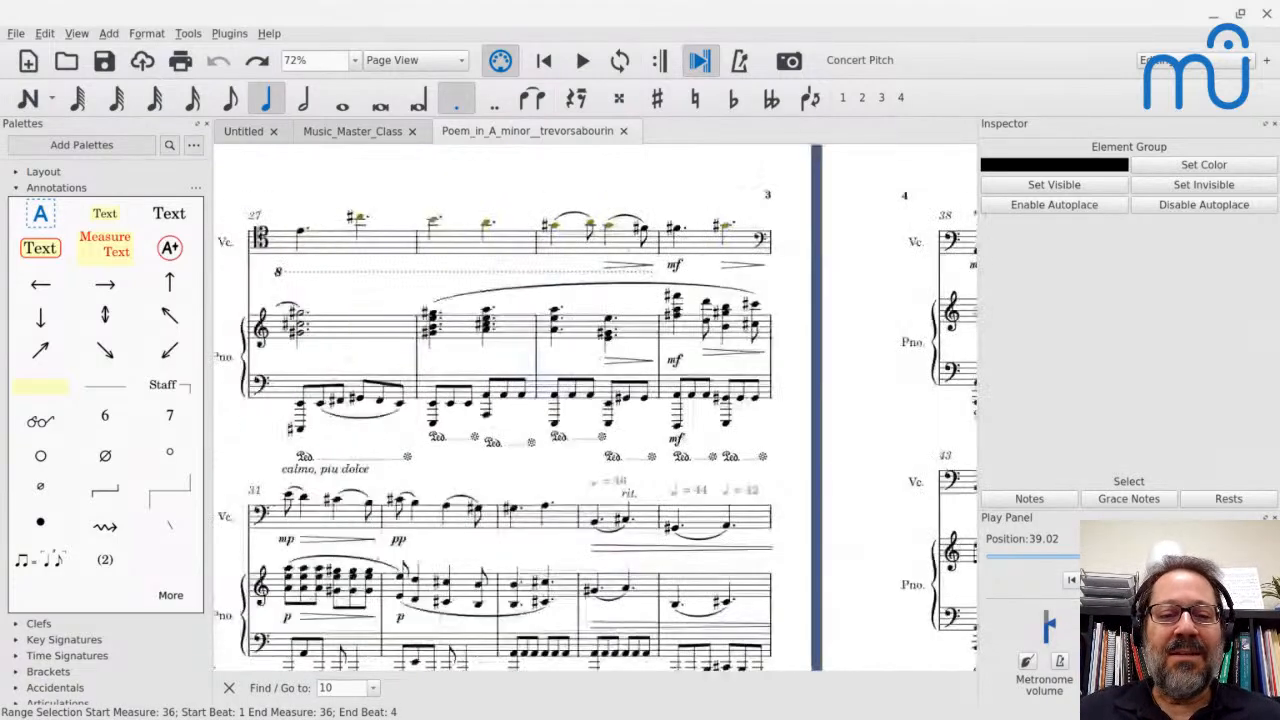
scroll(595, 407, "left", 2)
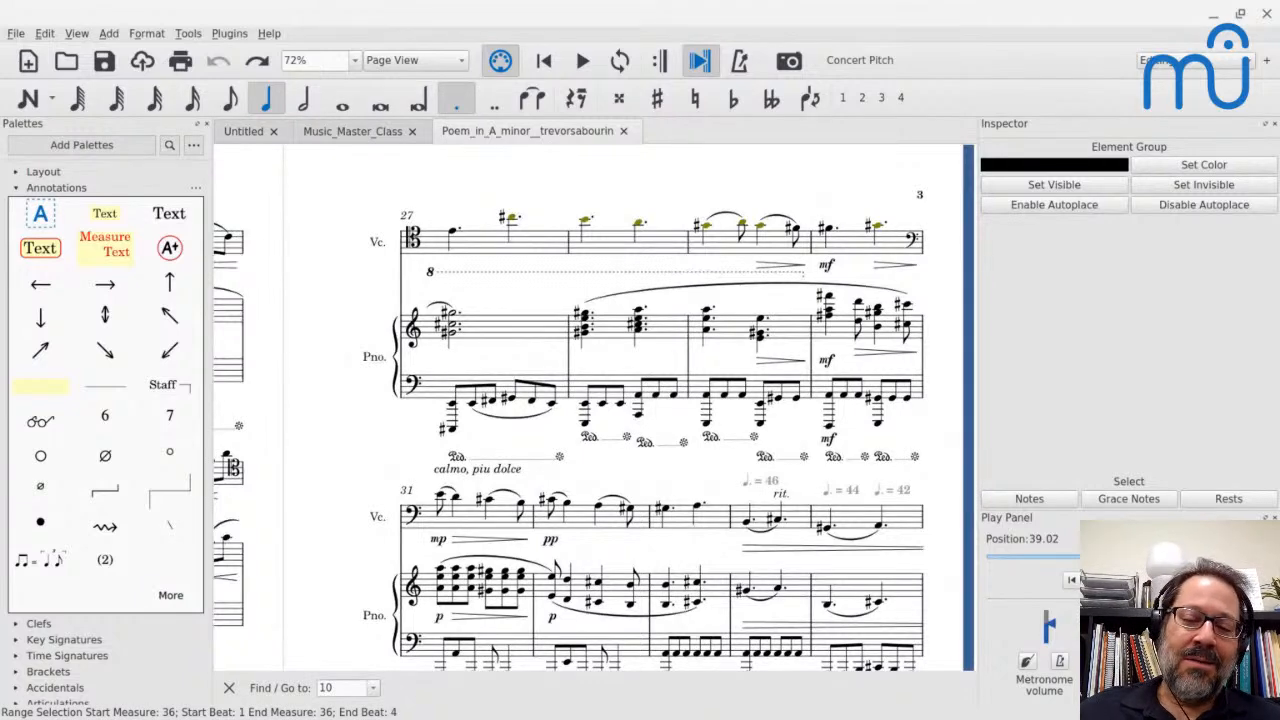
Play the score from the piano's upper staff in measure 38 and stop at measure 43.
scroll(595, 408, "down", 1)
scroll(595, 408, "right", 3)
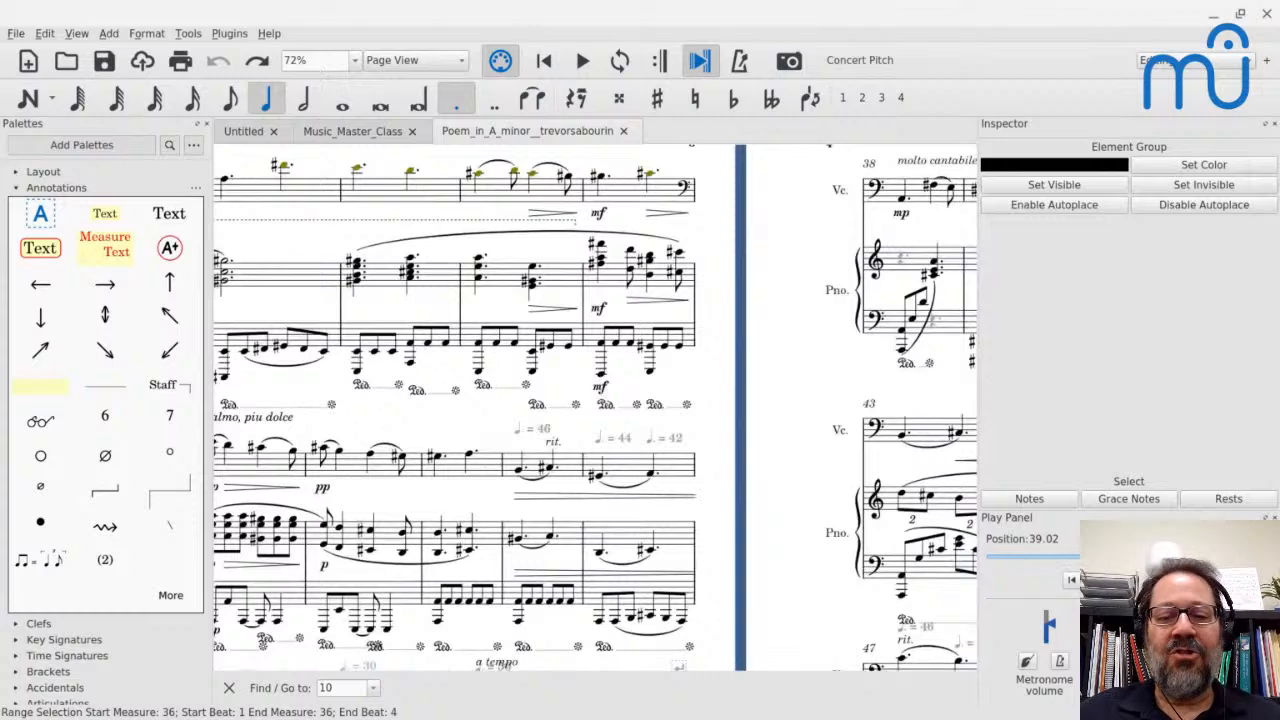
scroll(595, 408, "right", 6)
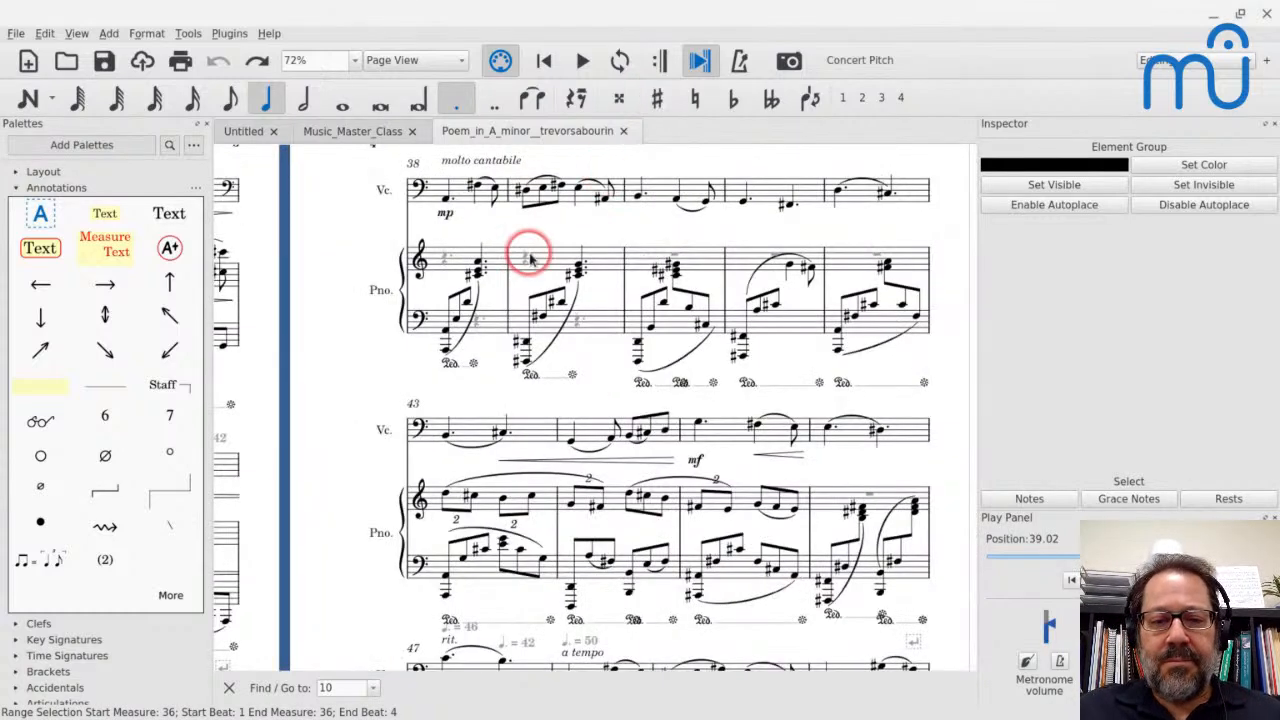
left_click(458, 254)
key("space")
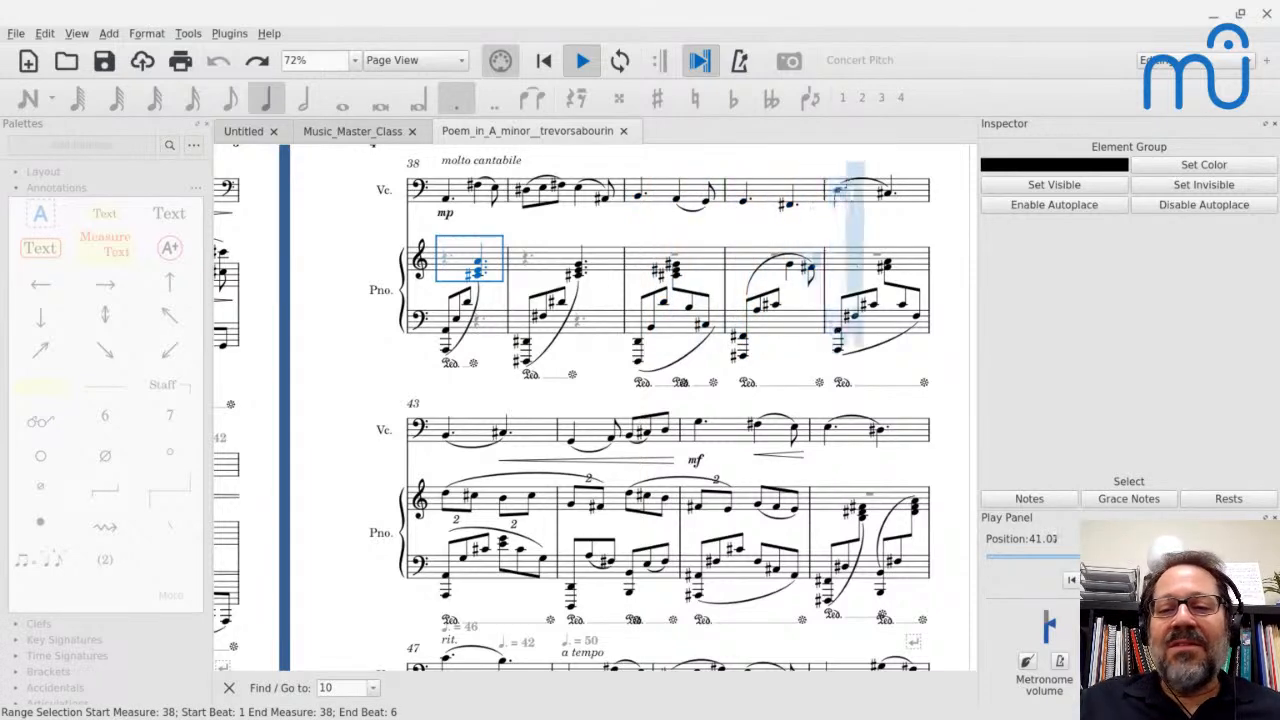
key("space")
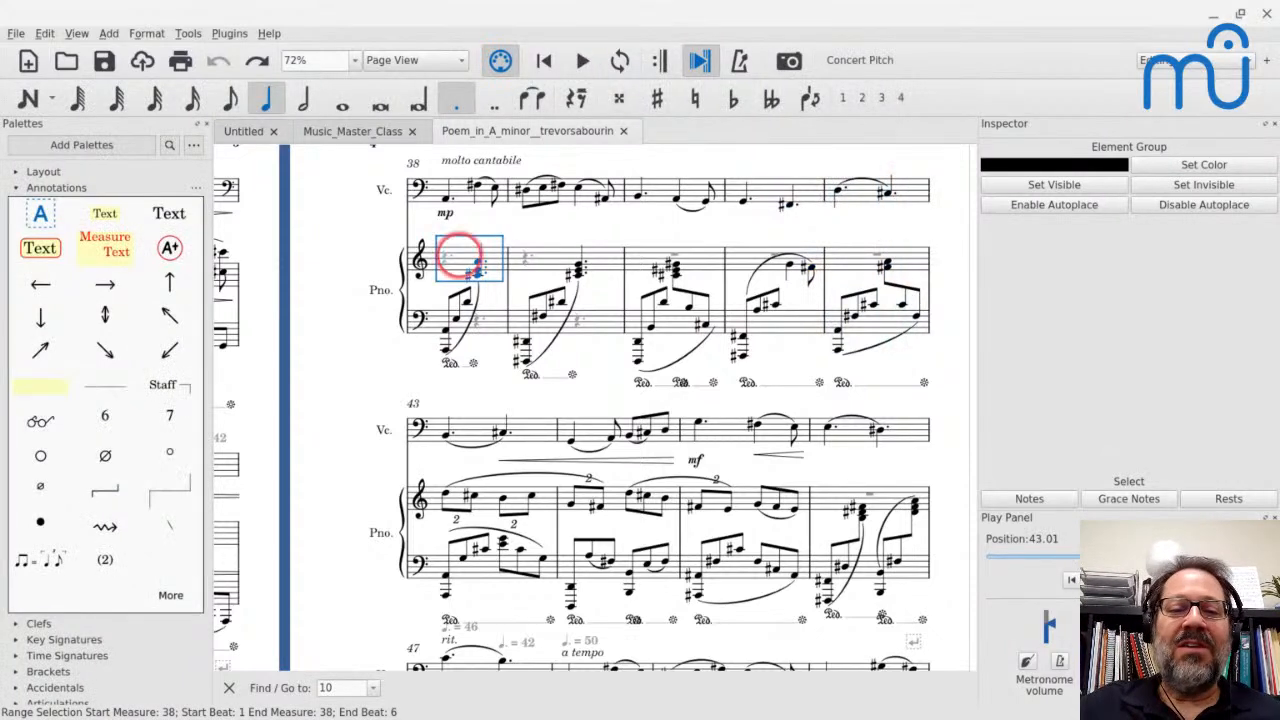
Play the score from the piano's low D-sharp opening measure 39, stop in measure 40, and select the cello's first note of measure 39.
left_click(524, 343)
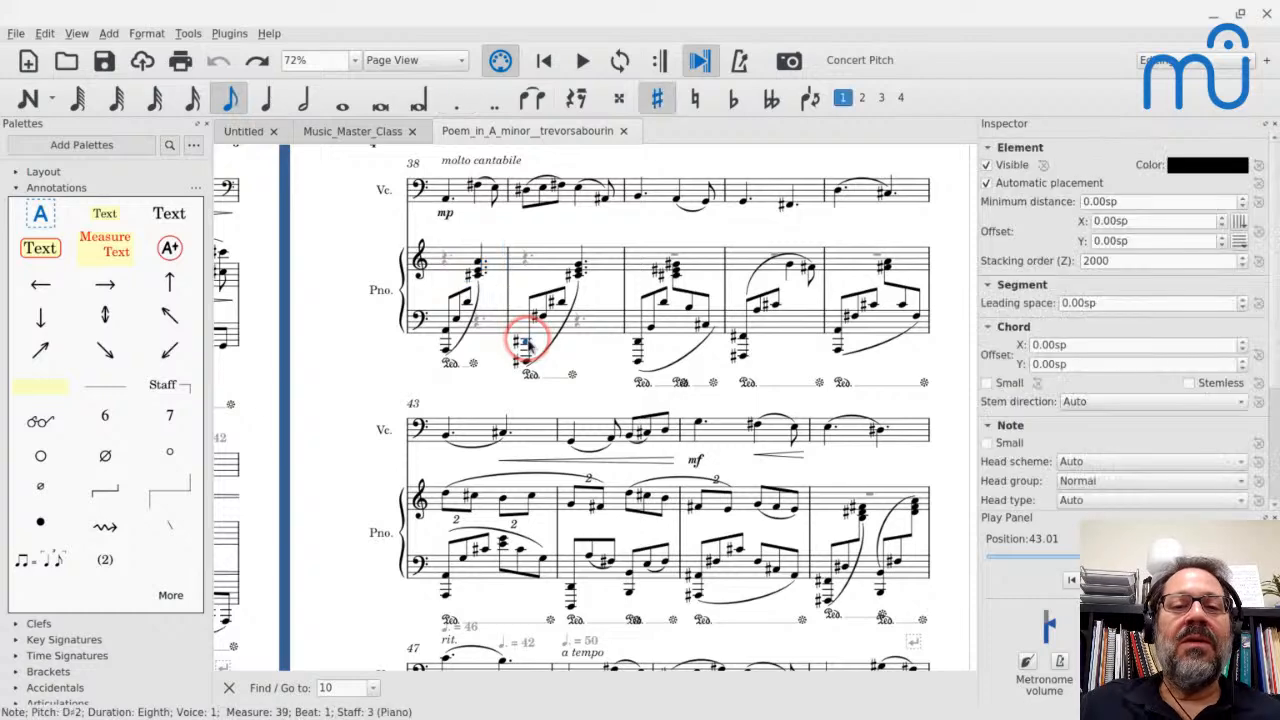
key("space")
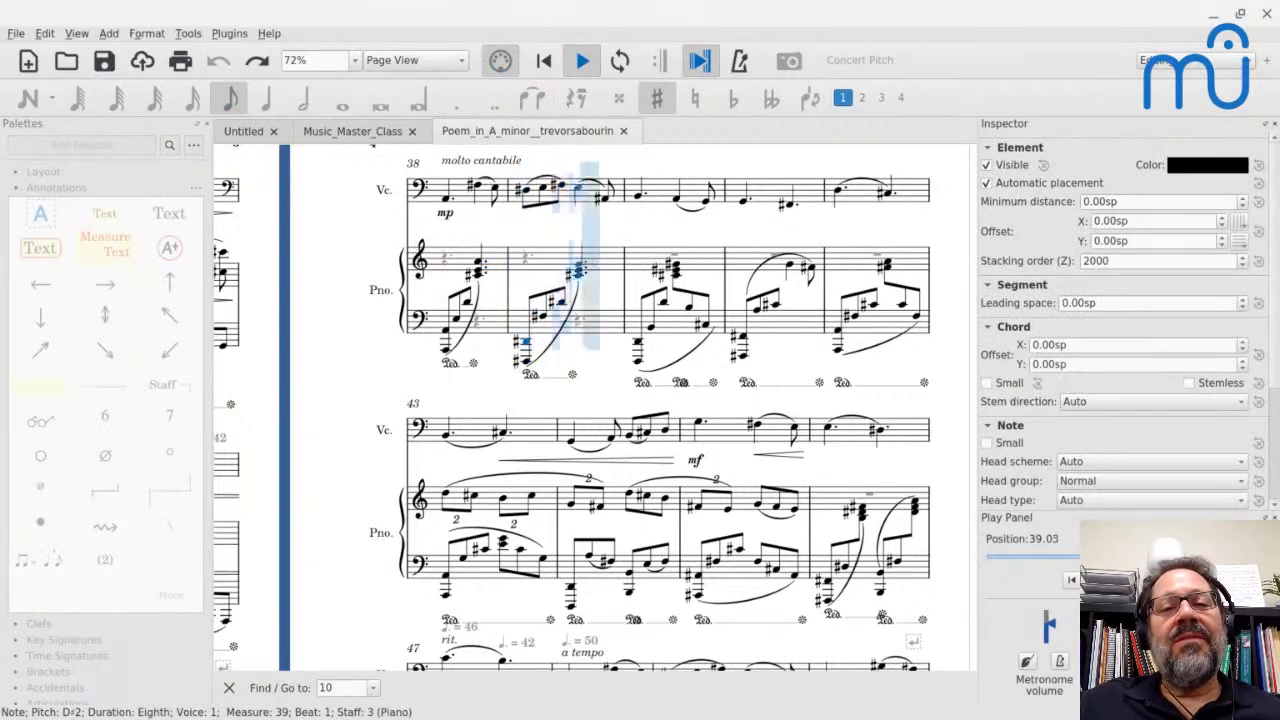
key("space")
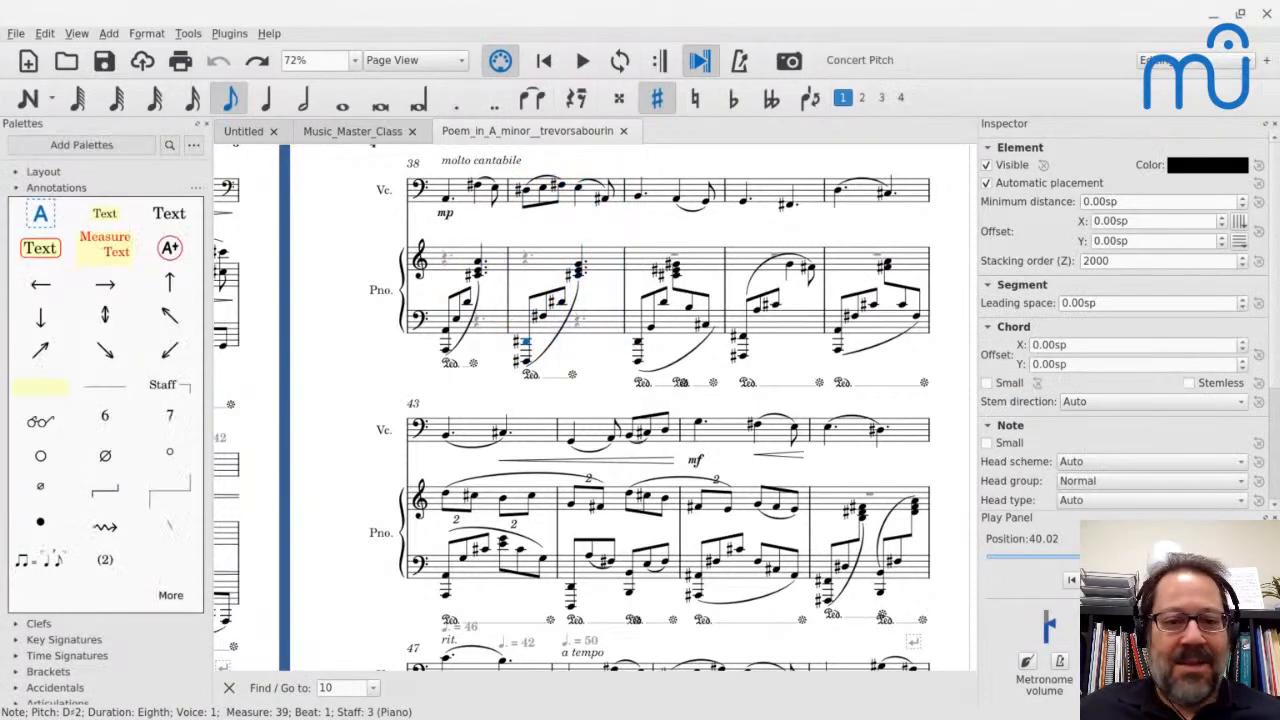
left_click(531, 197)
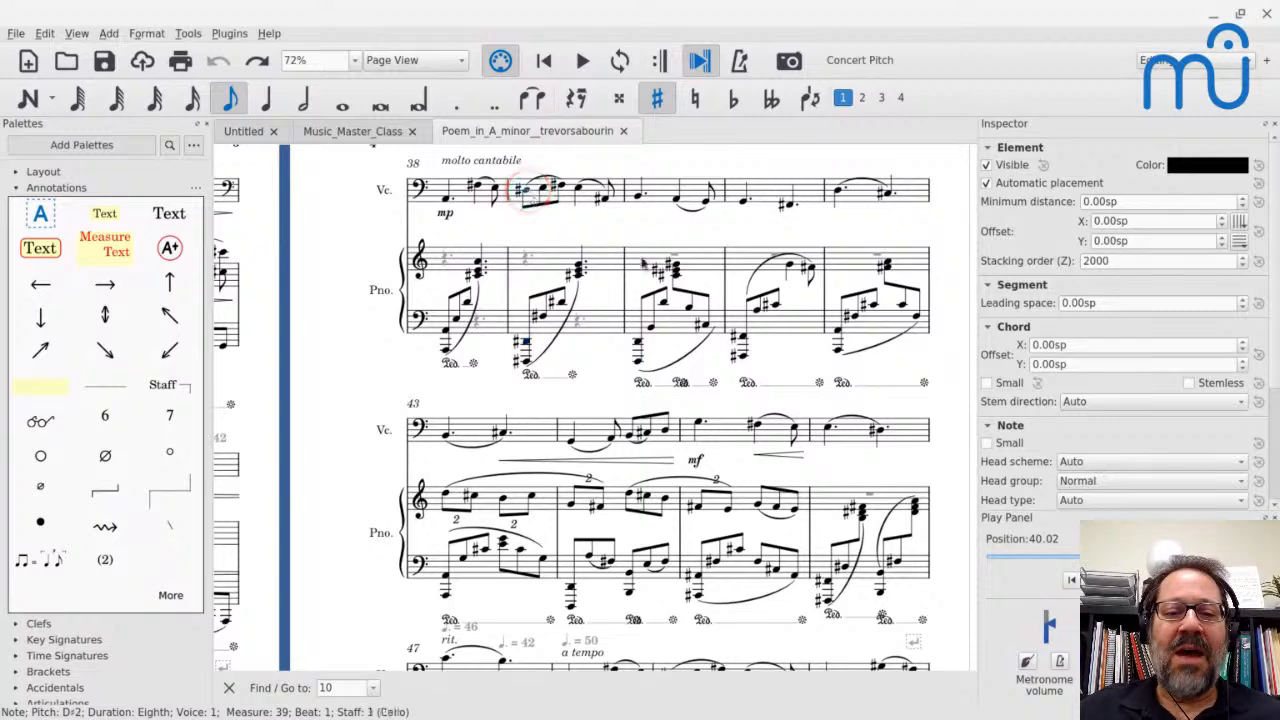
Play the score from the piano's lower staff in measure 38 and stop in measure 40.
scroll(635, 404, "down", 1)
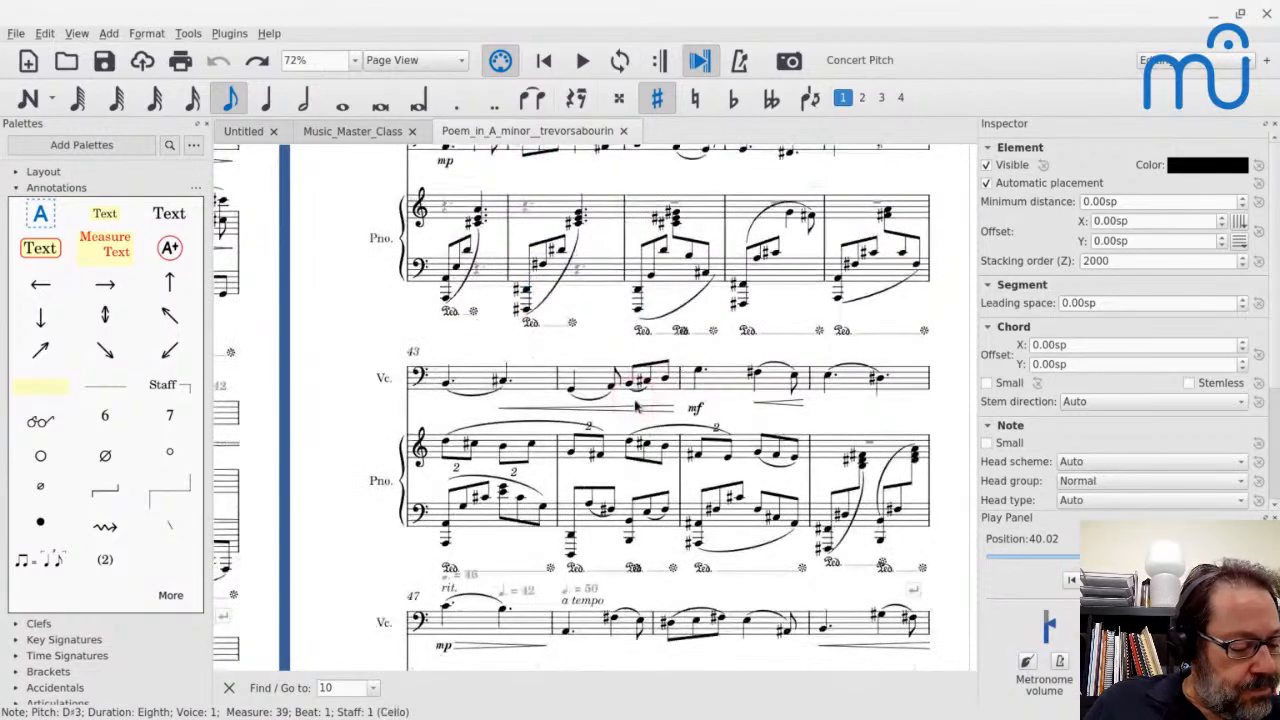
scroll(635, 404, "up", 3)
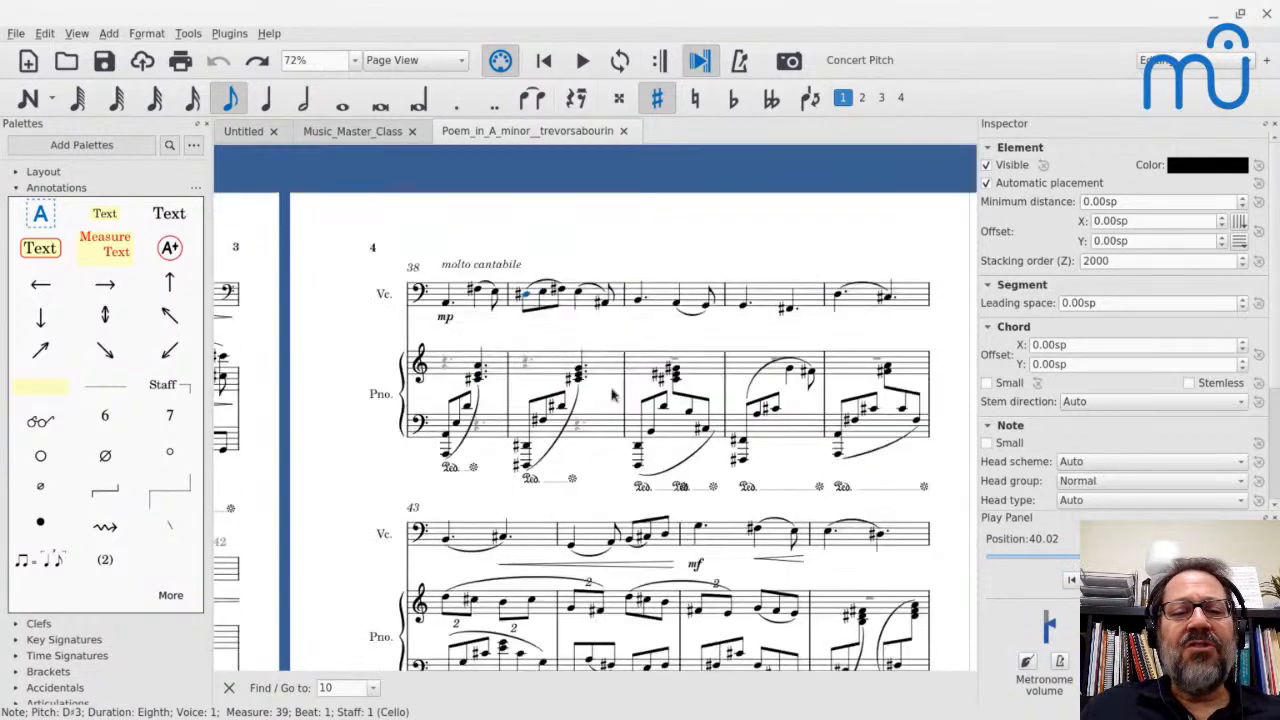
left_click(490, 430)
key("space")
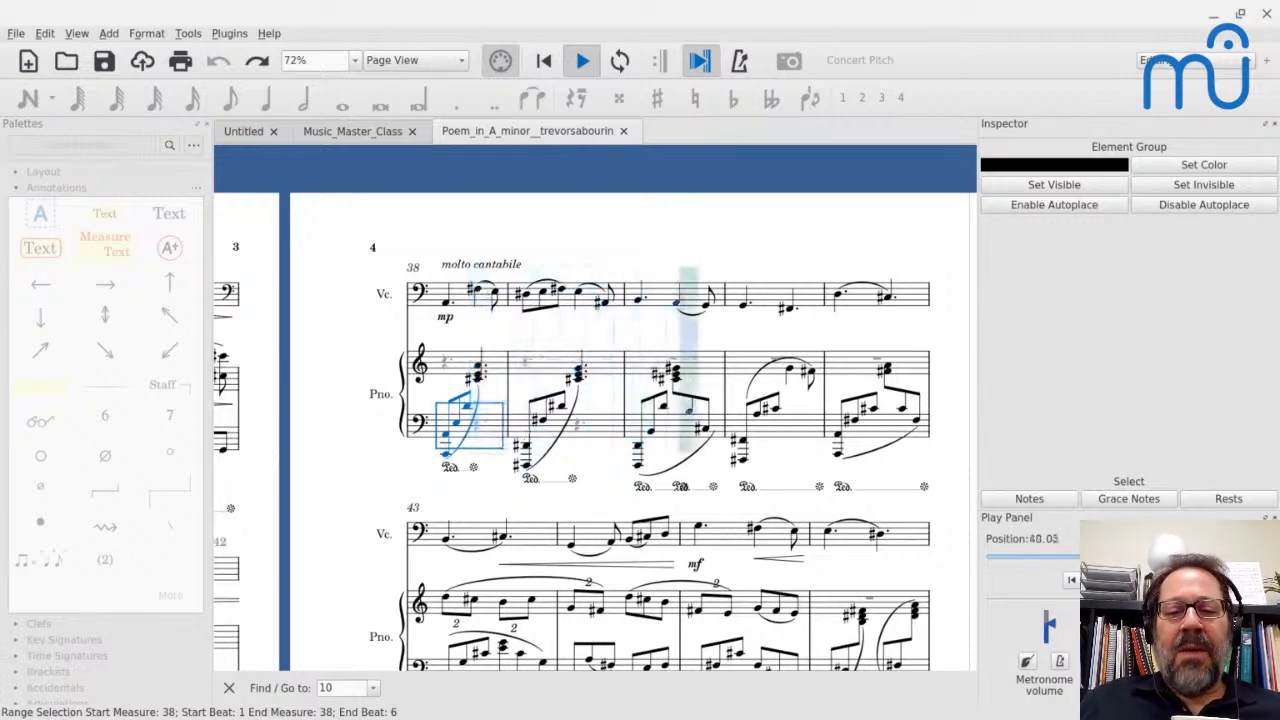
key("space")
Look back over the earlier pages, examining the passages around measures 10, 19, 23 and 31.
left_click_drag(580, 447, 732, 343)
scroll(457, 437, "left", 14)
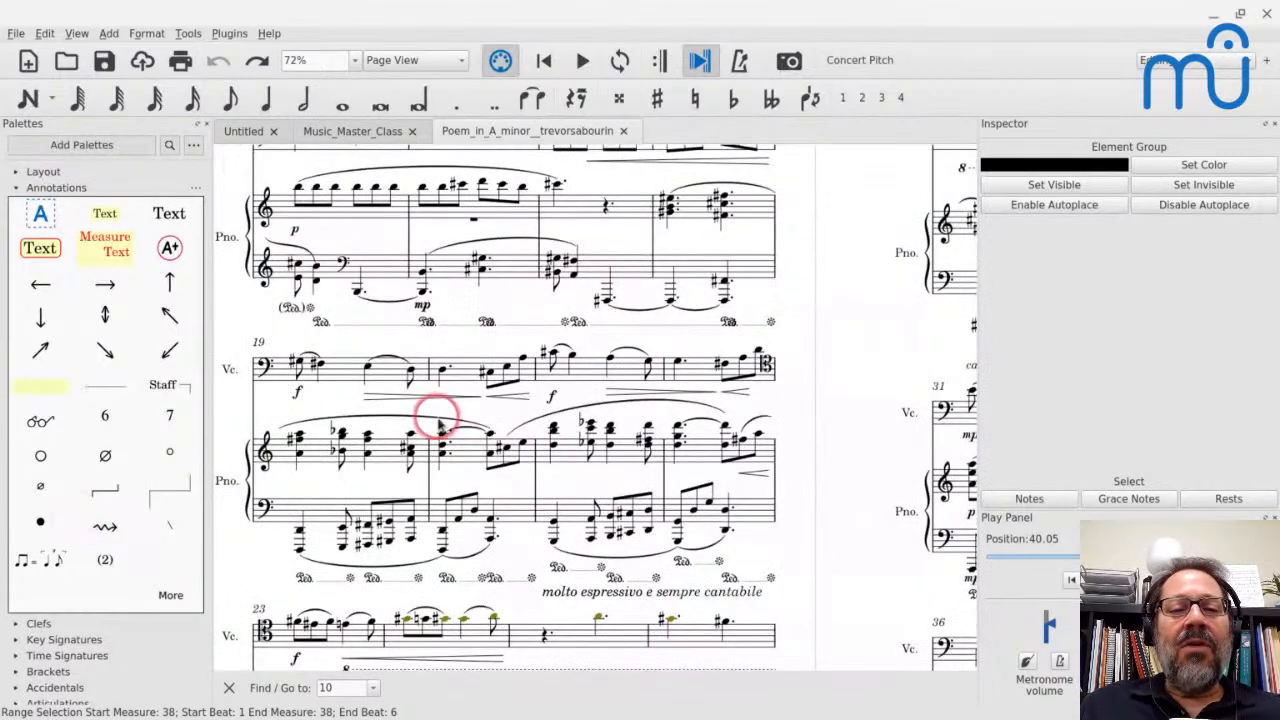
scroll(436, 416, "left", 10)
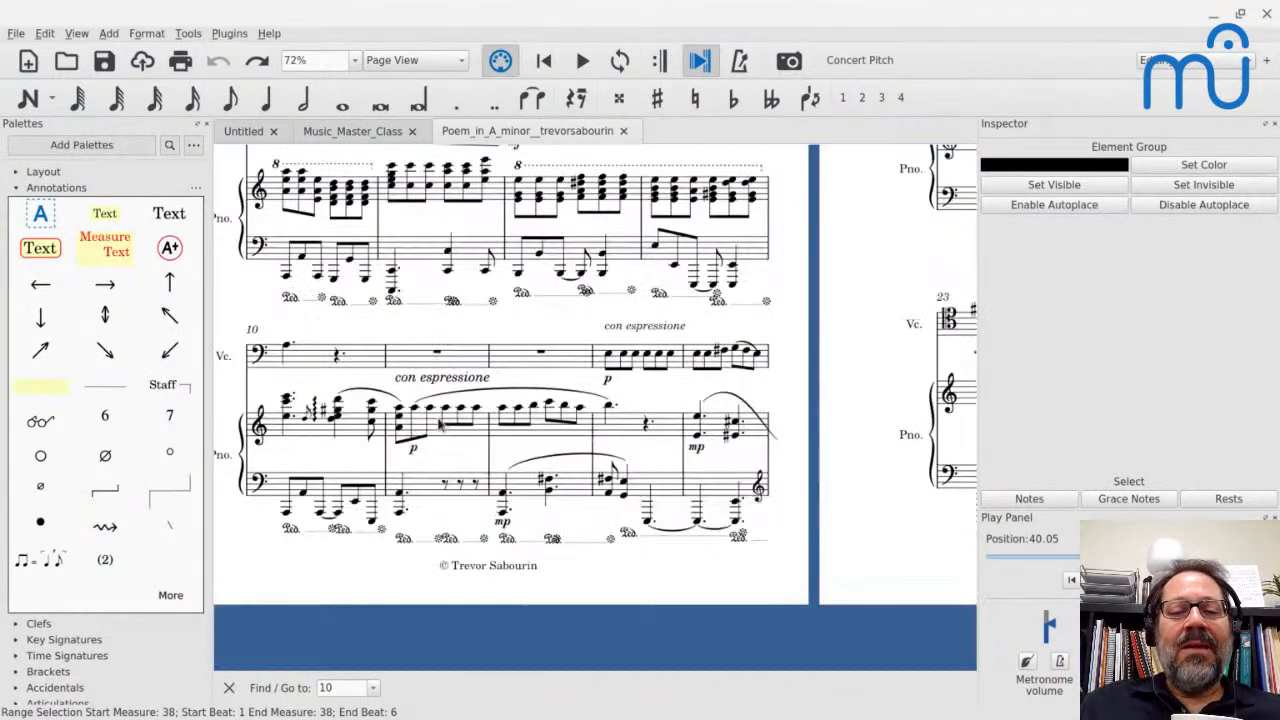
left_click_drag(440, 424, 400, 371)
scroll(629, 414, "right", 6)
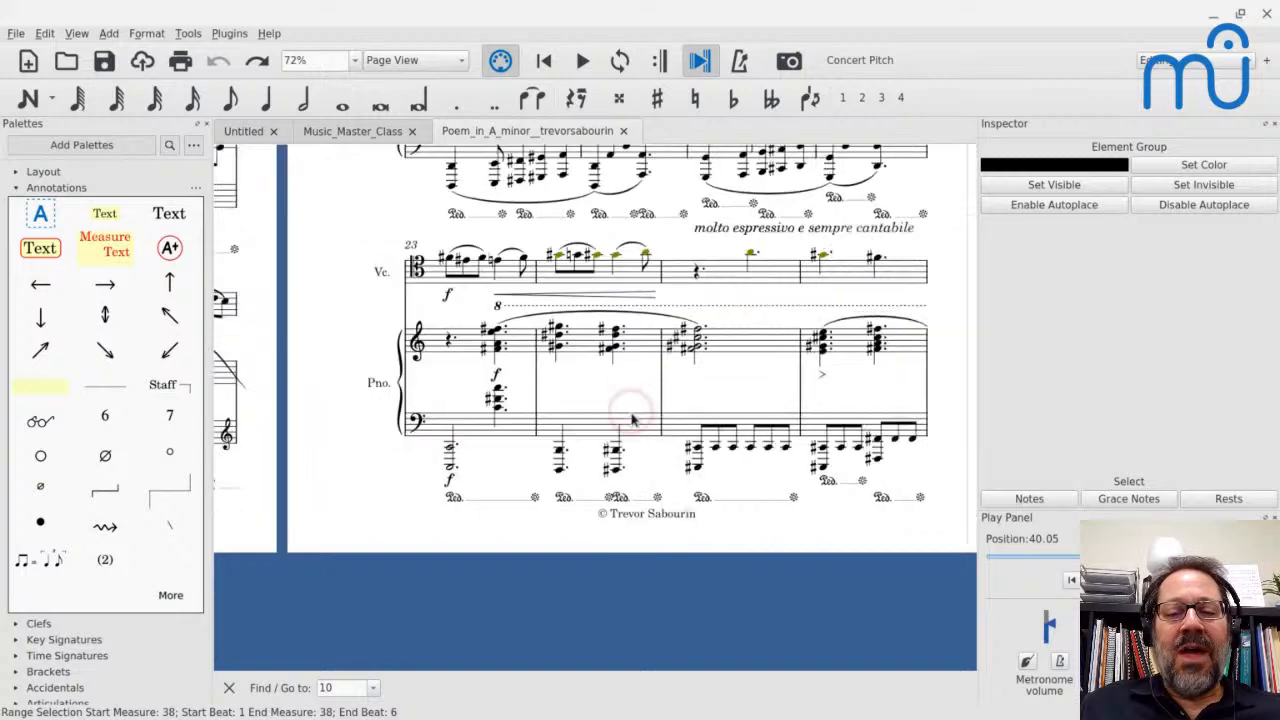
scroll(632, 420, "up", 5)
scroll(632, 420, "right", 2)
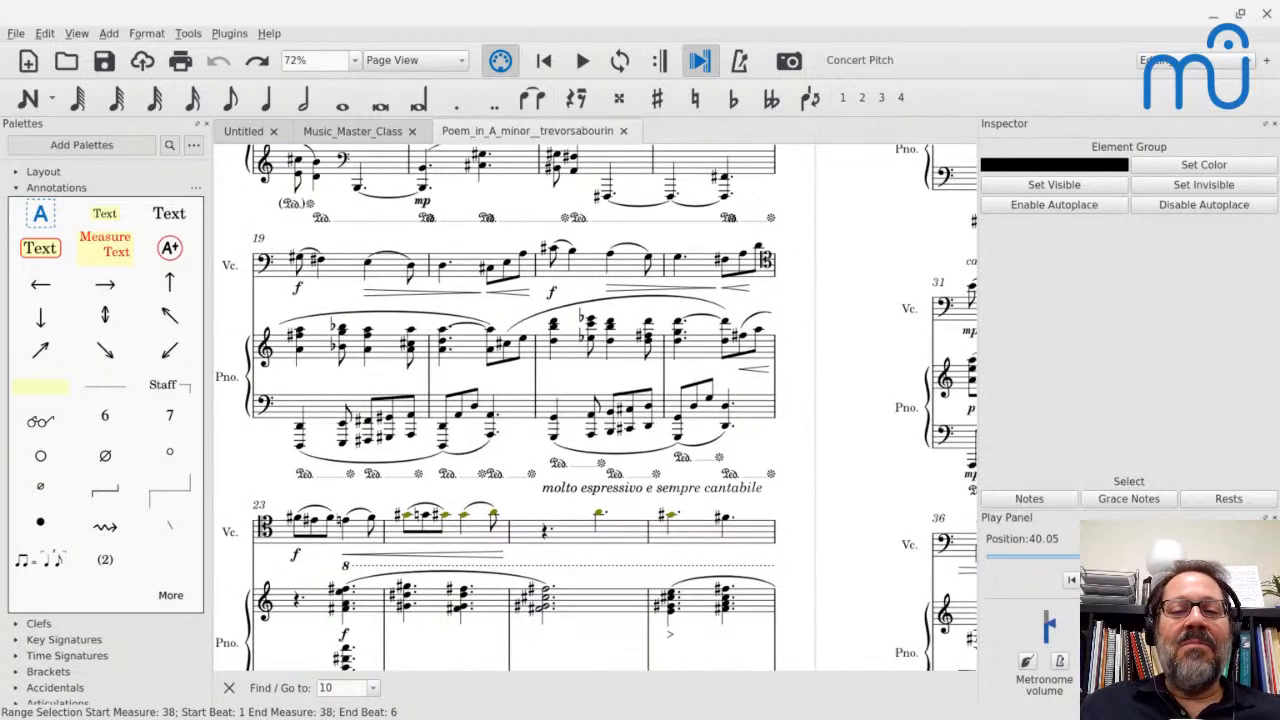
scroll(594, 408, "right", 7)
scroll(594, 408, "up", 2)
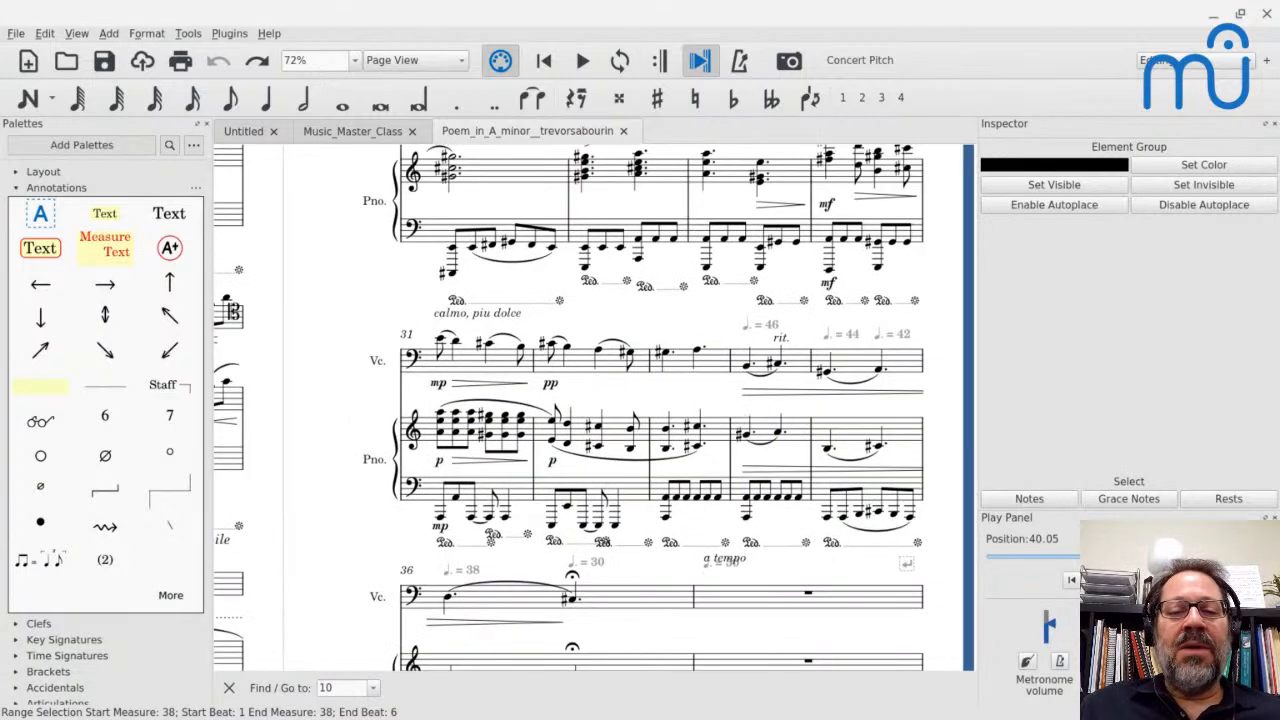
Survey the score onward from measure 36 through page 4 to the passages starting at measures 51, 54 and 57.
scroll(594, 408, "up", 2)
scroll(594, 408, "right", 1)
scroll(594, 408, "down", 2)
scroll(594, 408, "right", 6)
scroll(594, 408, "right", 4)
scroll(594, 408, "down", 1)
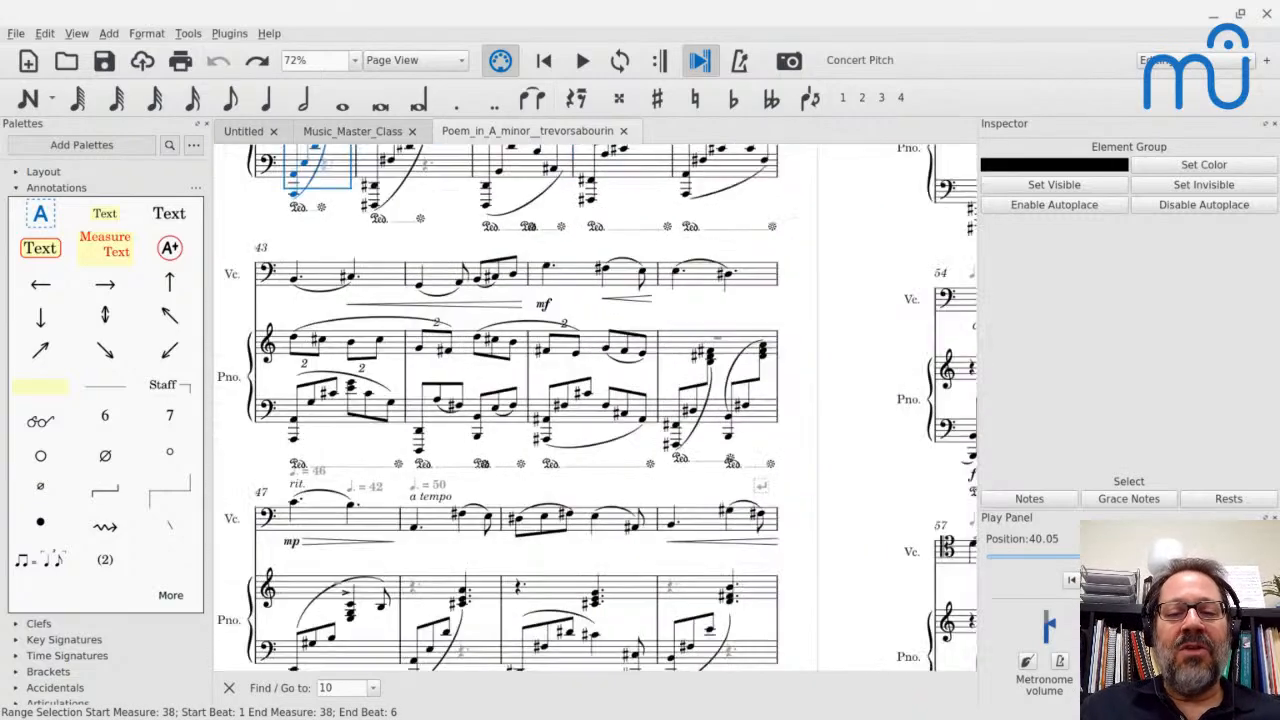
scroll(594, 408, "down", 2)
scroll(594, 408, "right", 2)
scroll(594, 408, "right", 3)
scroll(594, 408, "down", 2)
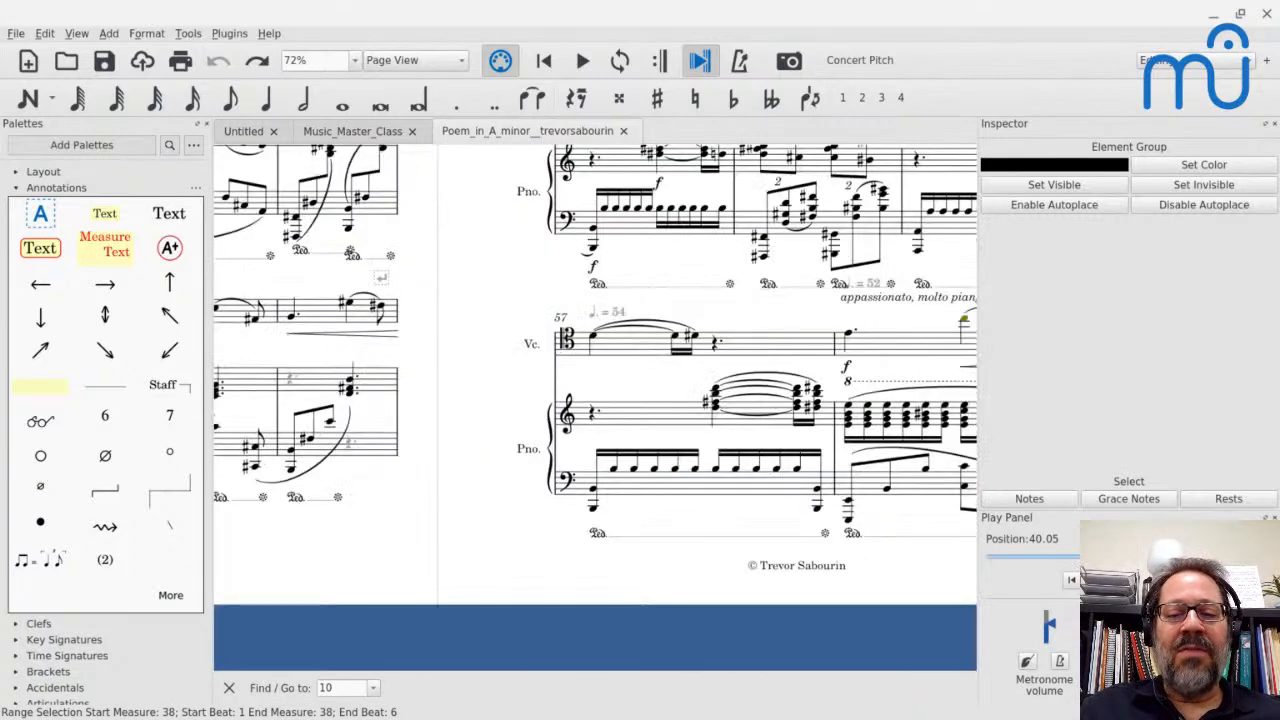
scroll(594, 408, "right", 1)
scroll(577, 371, "up", 4)
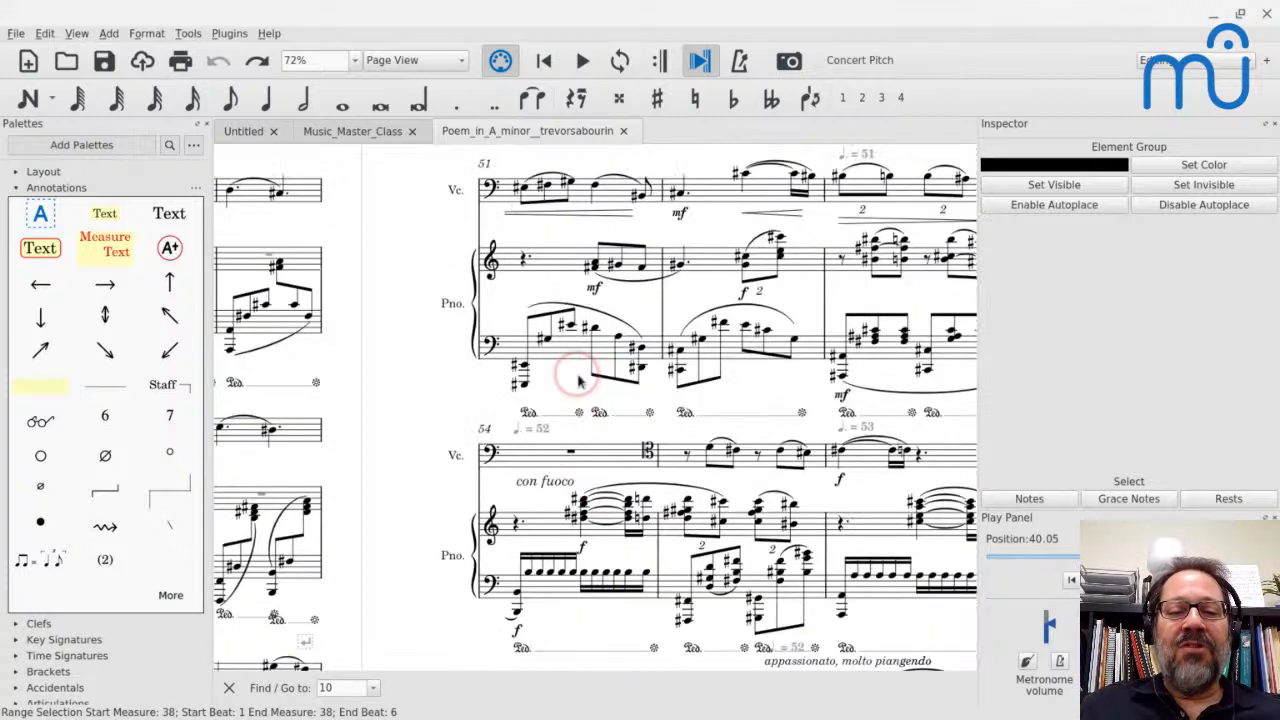
Play the score from the piano's lower staff in measure 51 and stop in measure 56.
left_click(566, 366)
key("space")
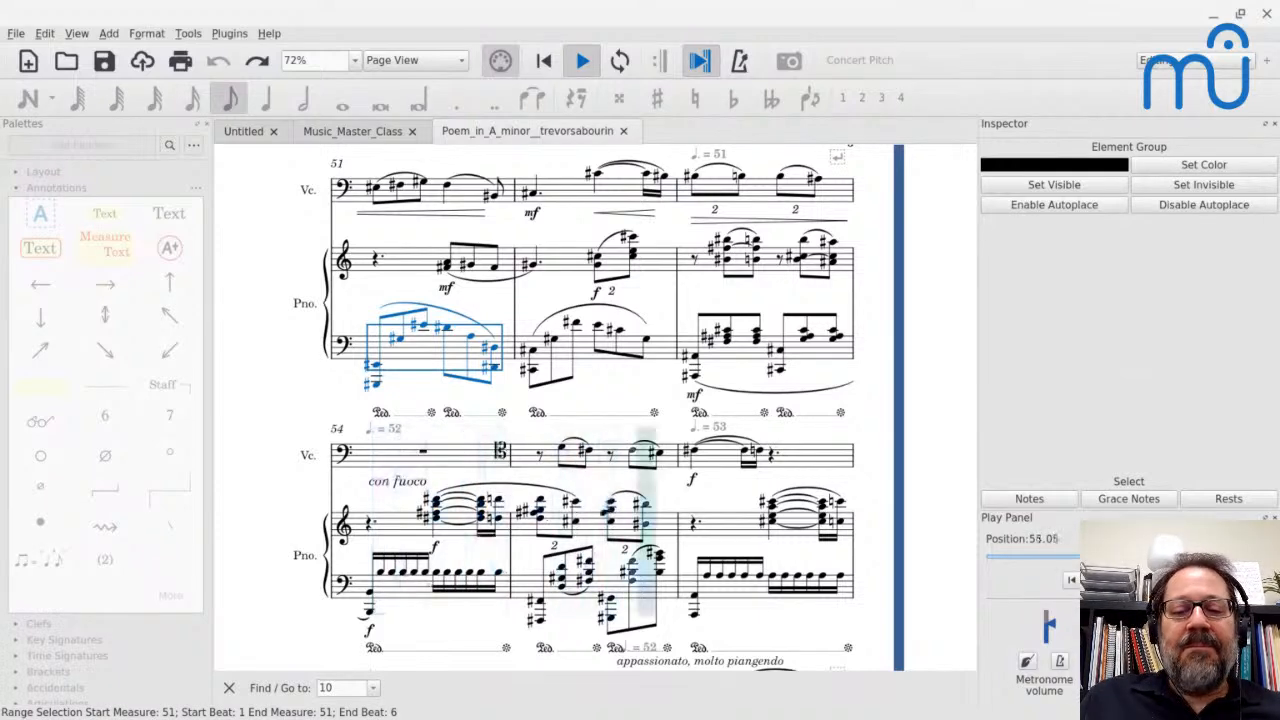
key("space")
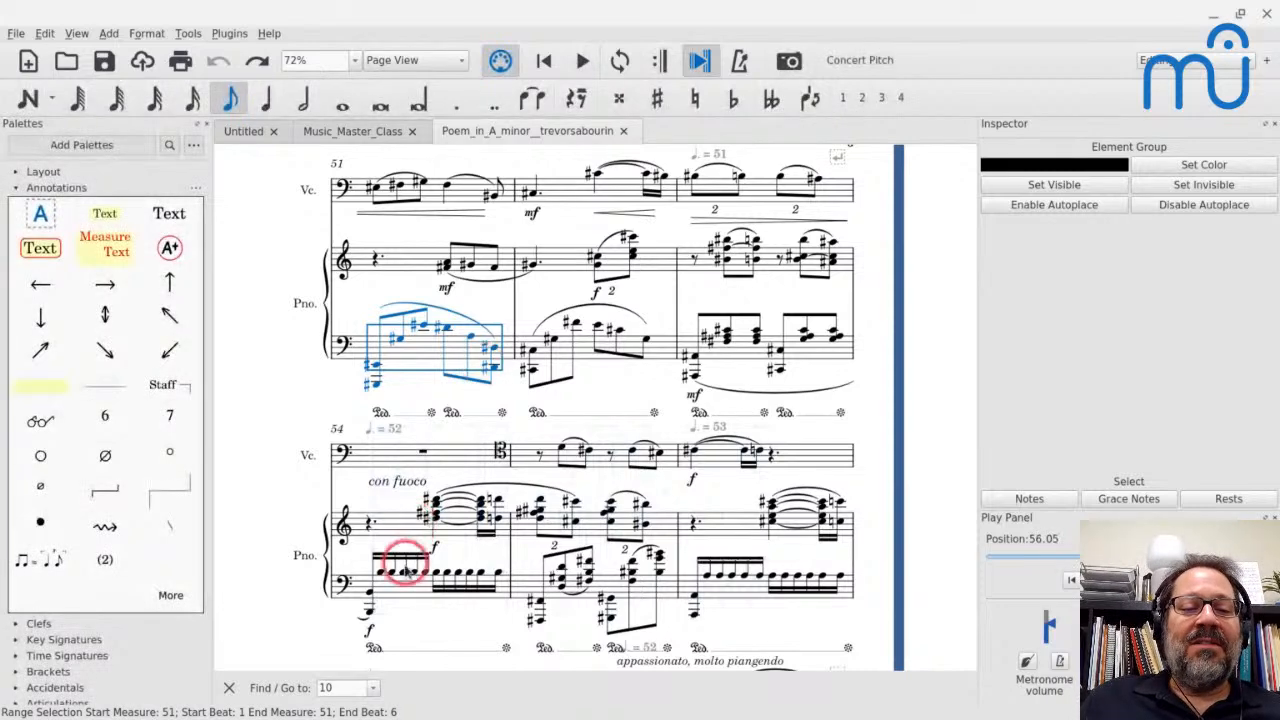
Play the score briefly from the piano's lower staff in measure 54 and stop within that measure.
left_click(401, 603)
left_click(394, 594)
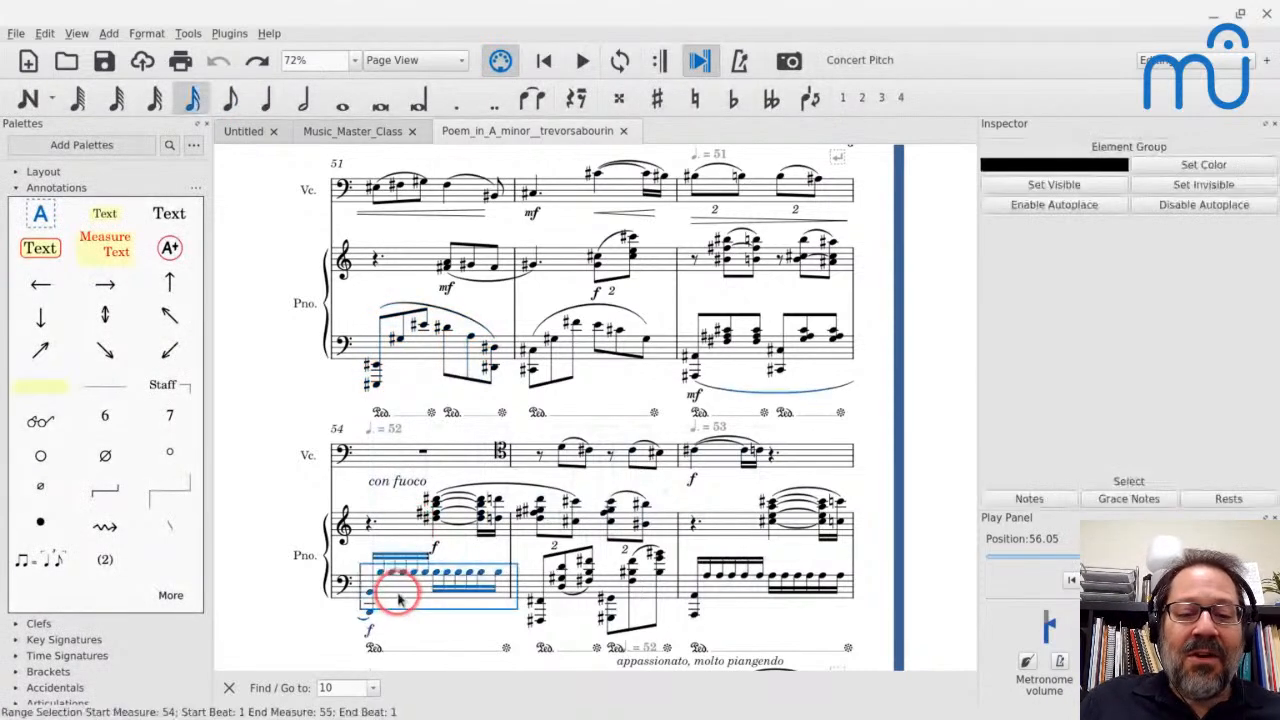
key("space")
key("space")
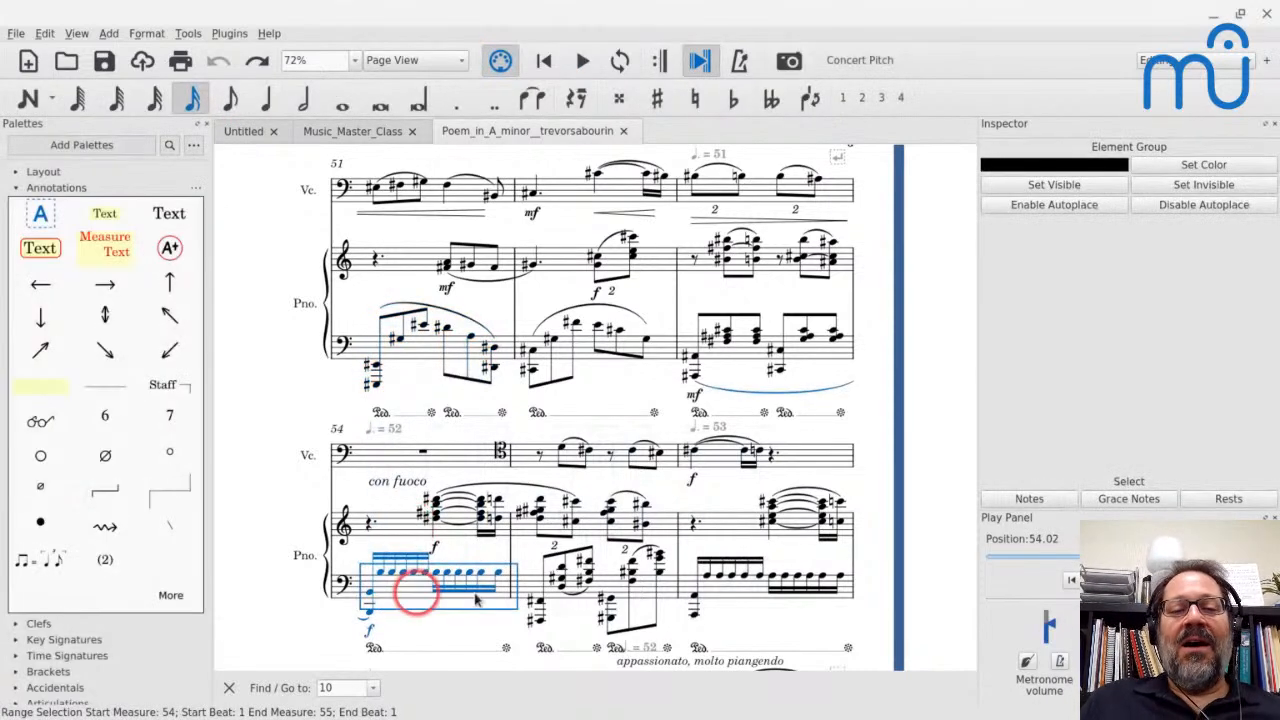
Play the "con fuoco" passage from the piano's upper staff in measure 54, then stop playback.
left_click(415, 520)
key("space")
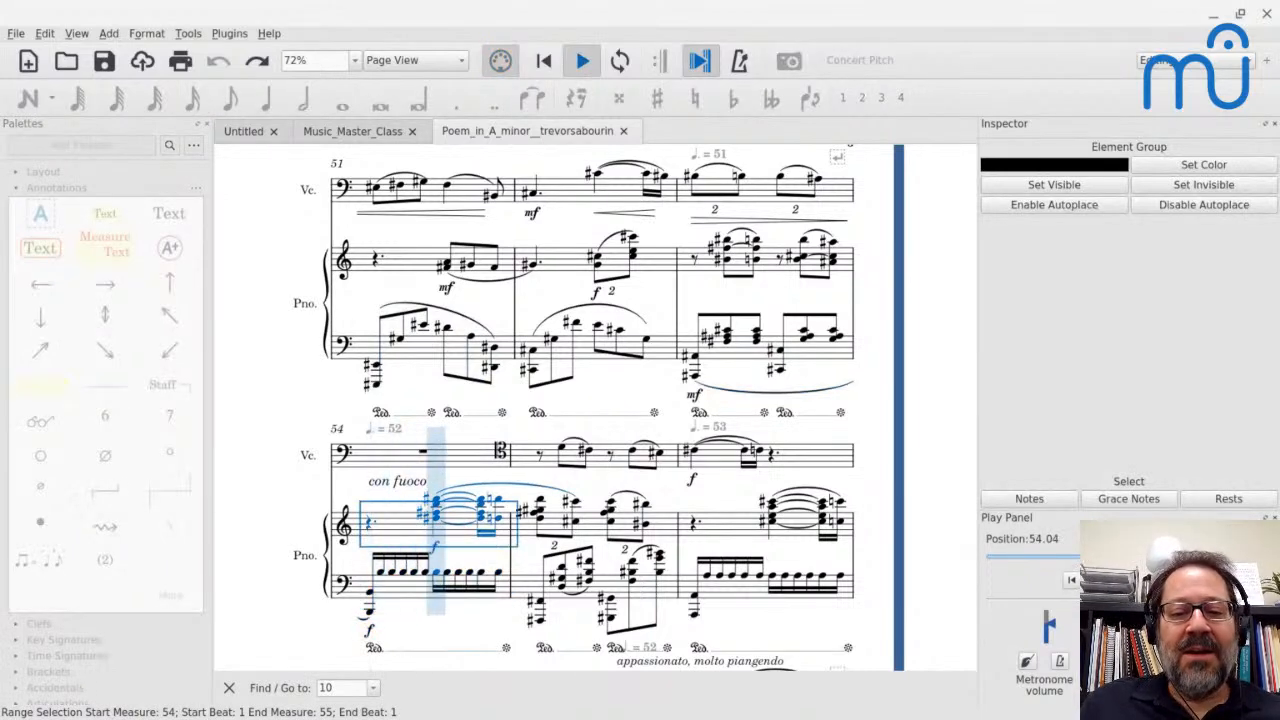
key("space")
Play from the piano's upper staff in measure 56, pause in measure 57, then resume and stop at measure 58.
left_click(700, 532)
key("space")
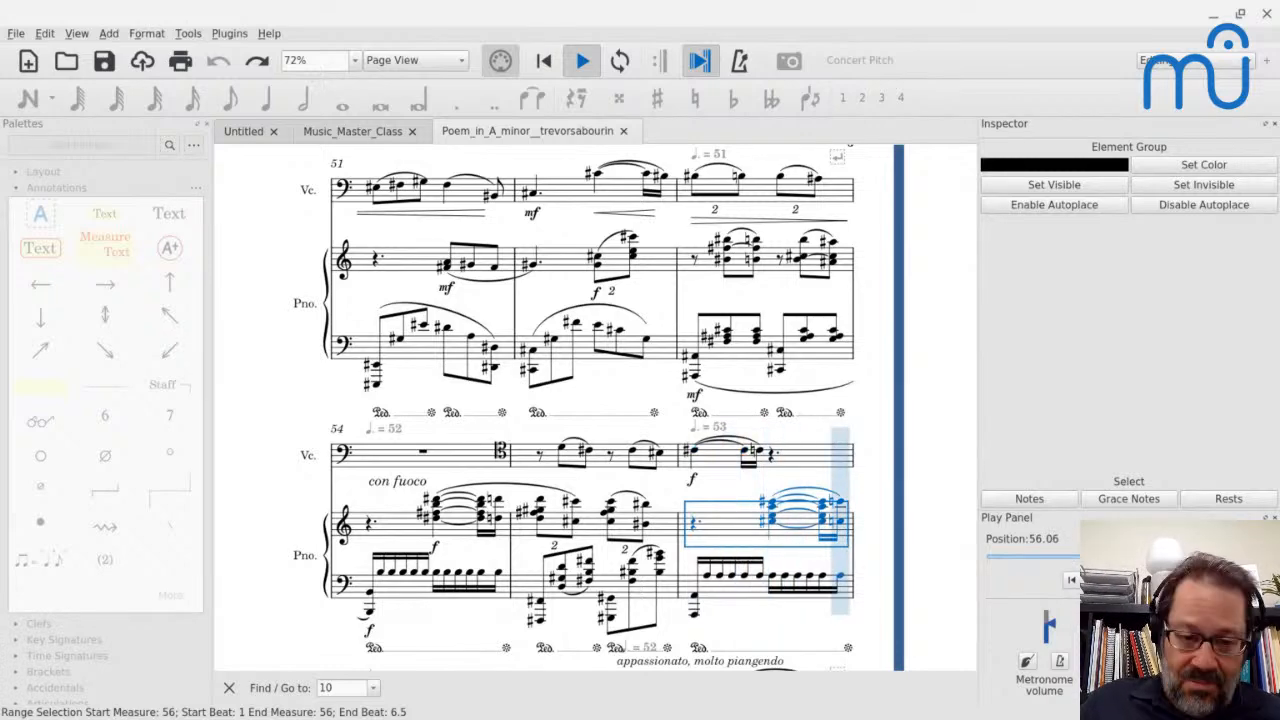
key("space")
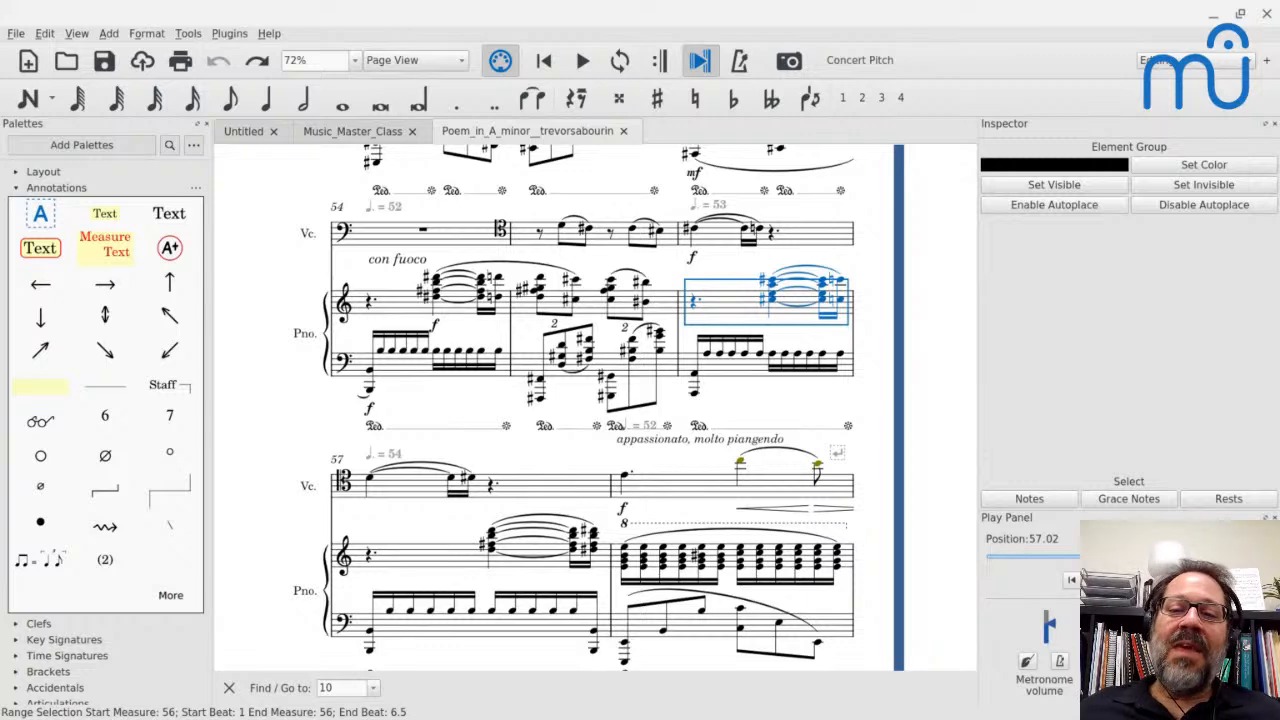
key("space")
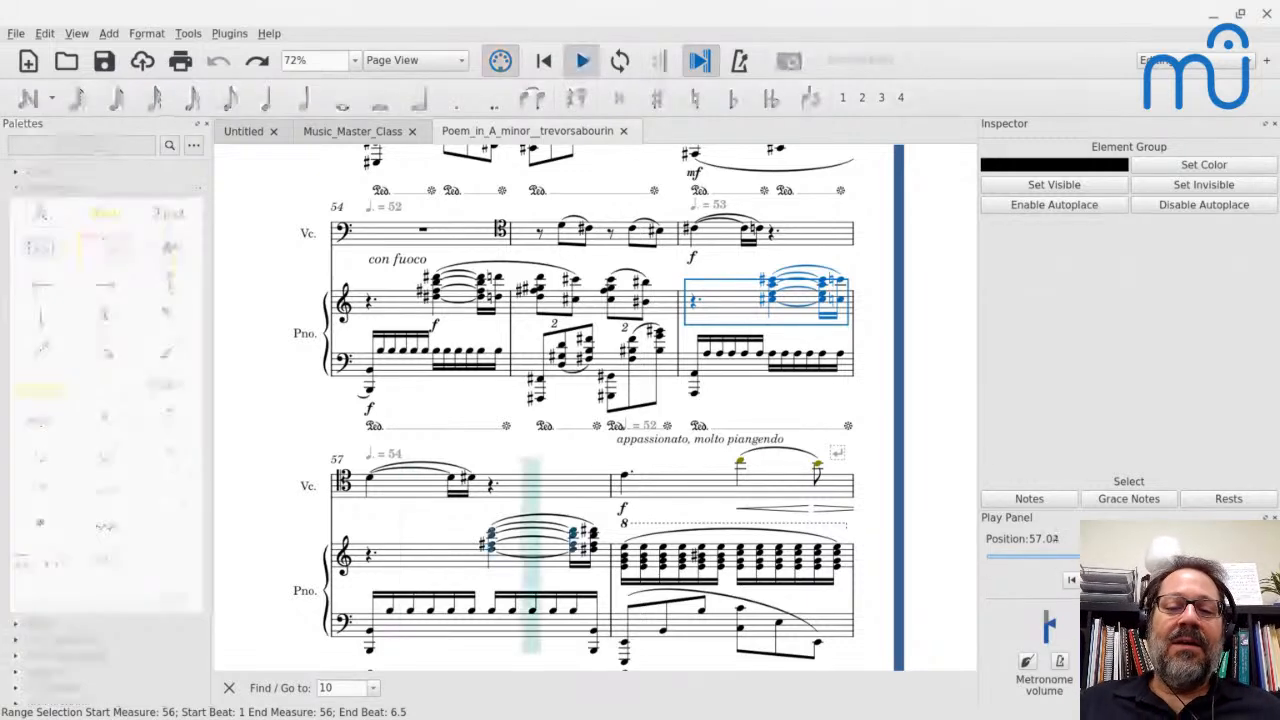
left_click(755, 468)
Replay the score from the piano's upper staff in measure 56 and stop in measure 58.
left_click(691, 289)
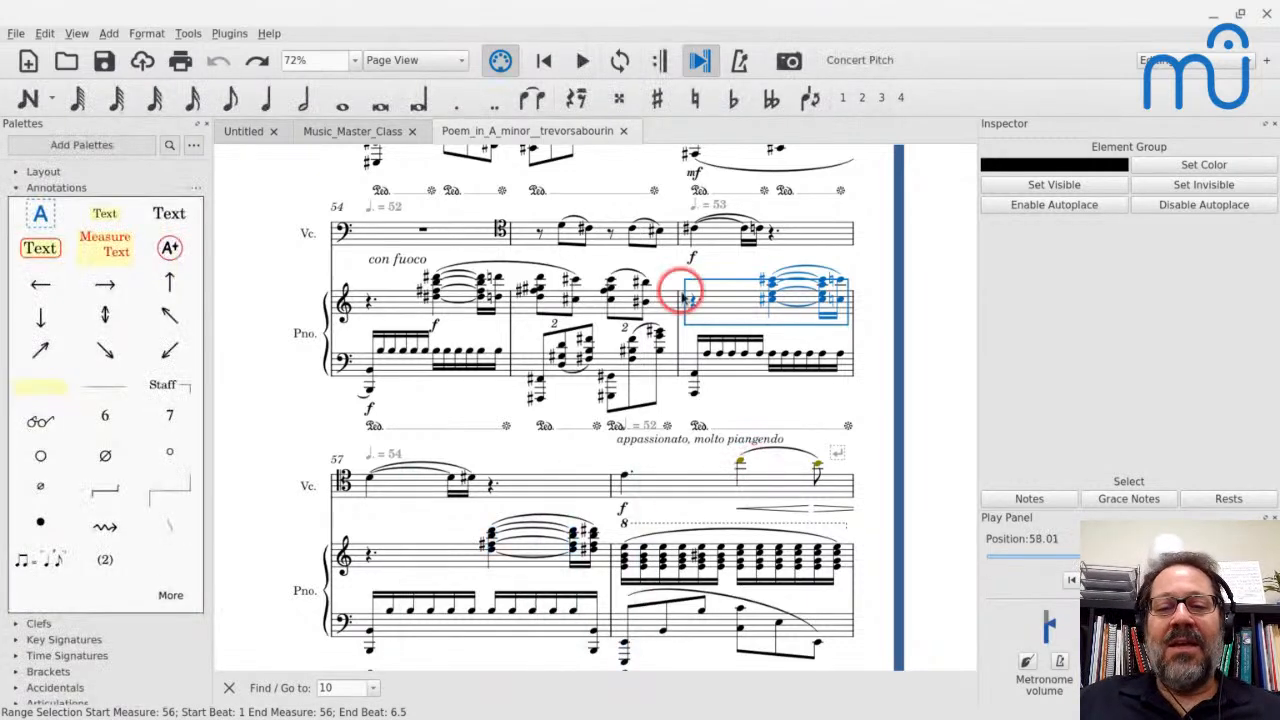
key("space")
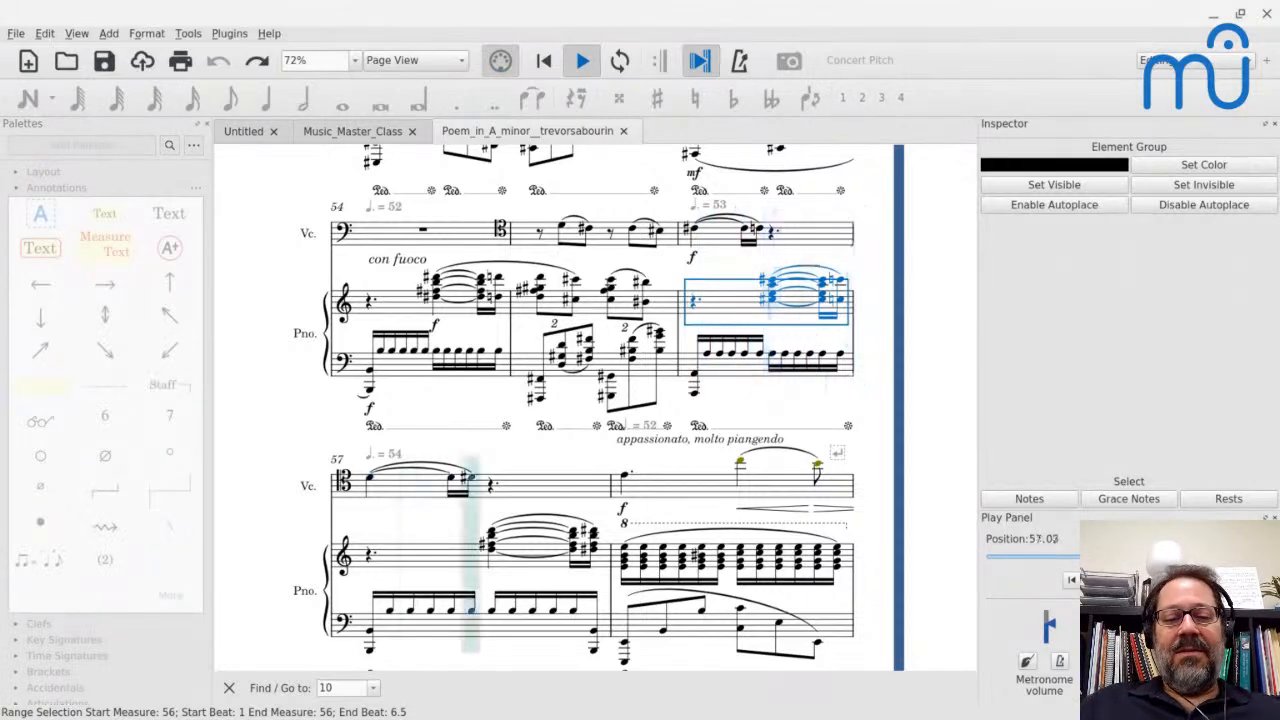
key("space")
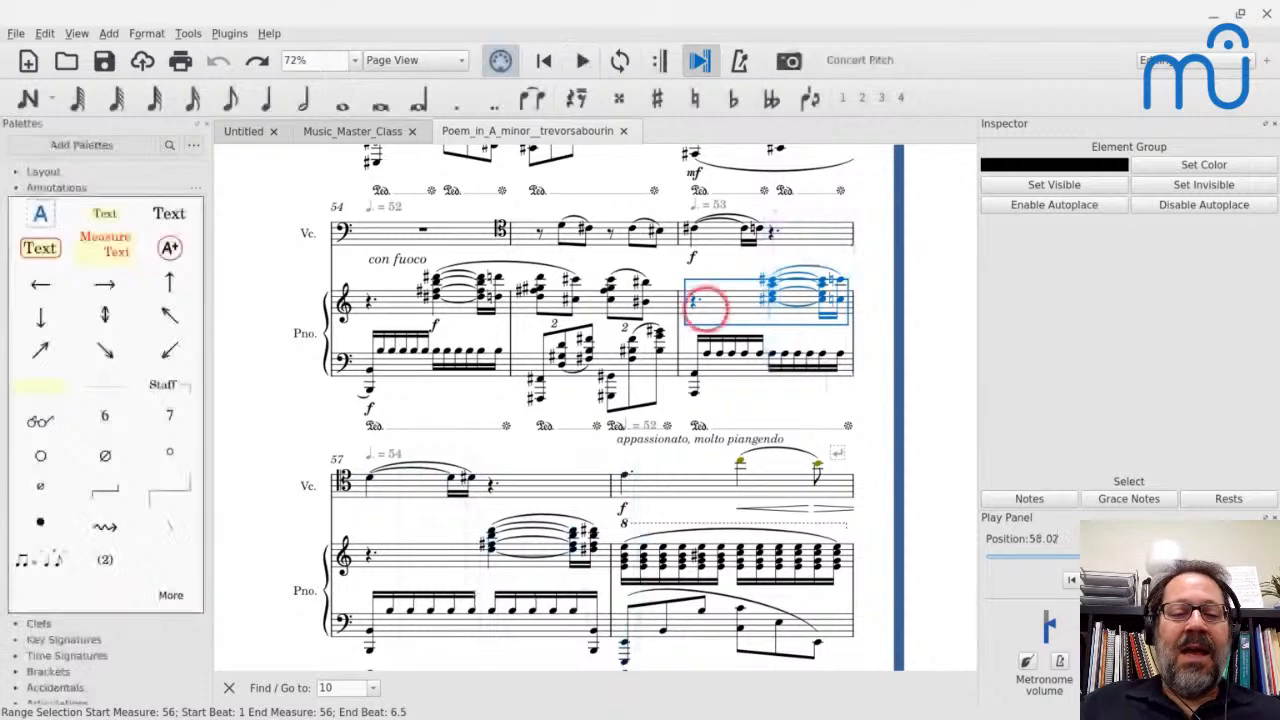
Play the score from the cello's first note in measure 57 and stop at the piano's chord entry in that measure.
left_click(367, 498)
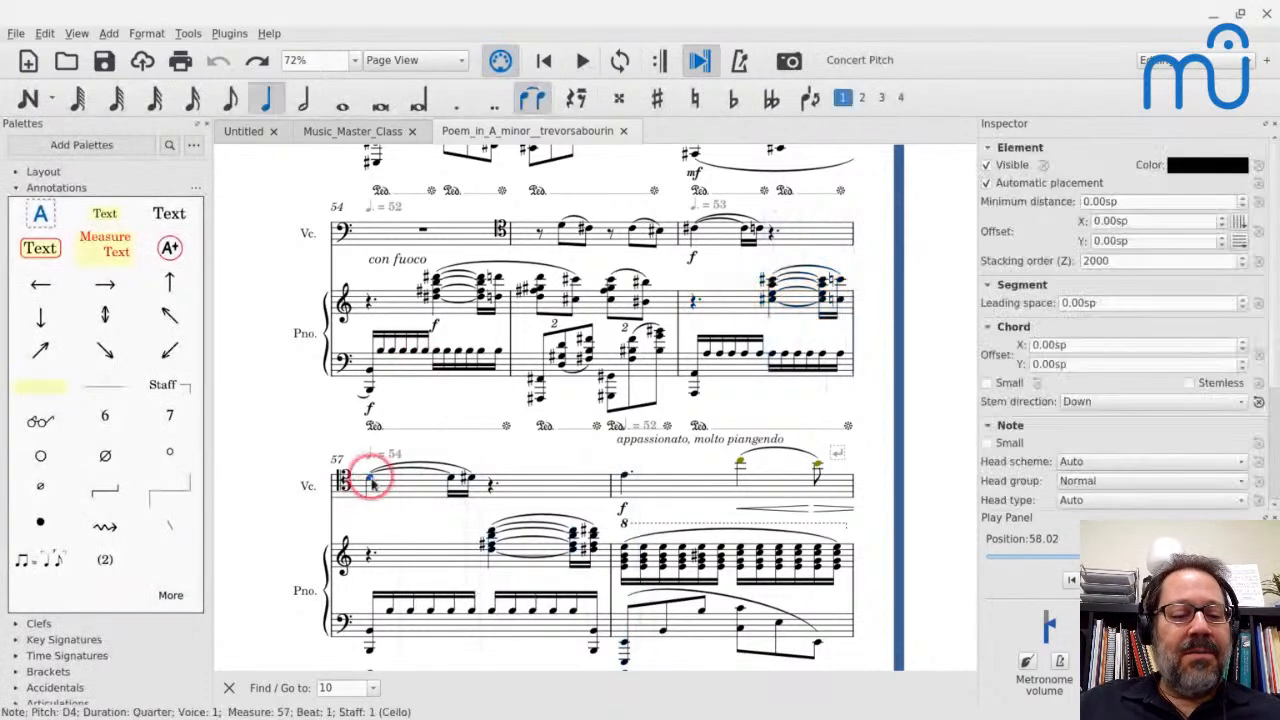
key("space")
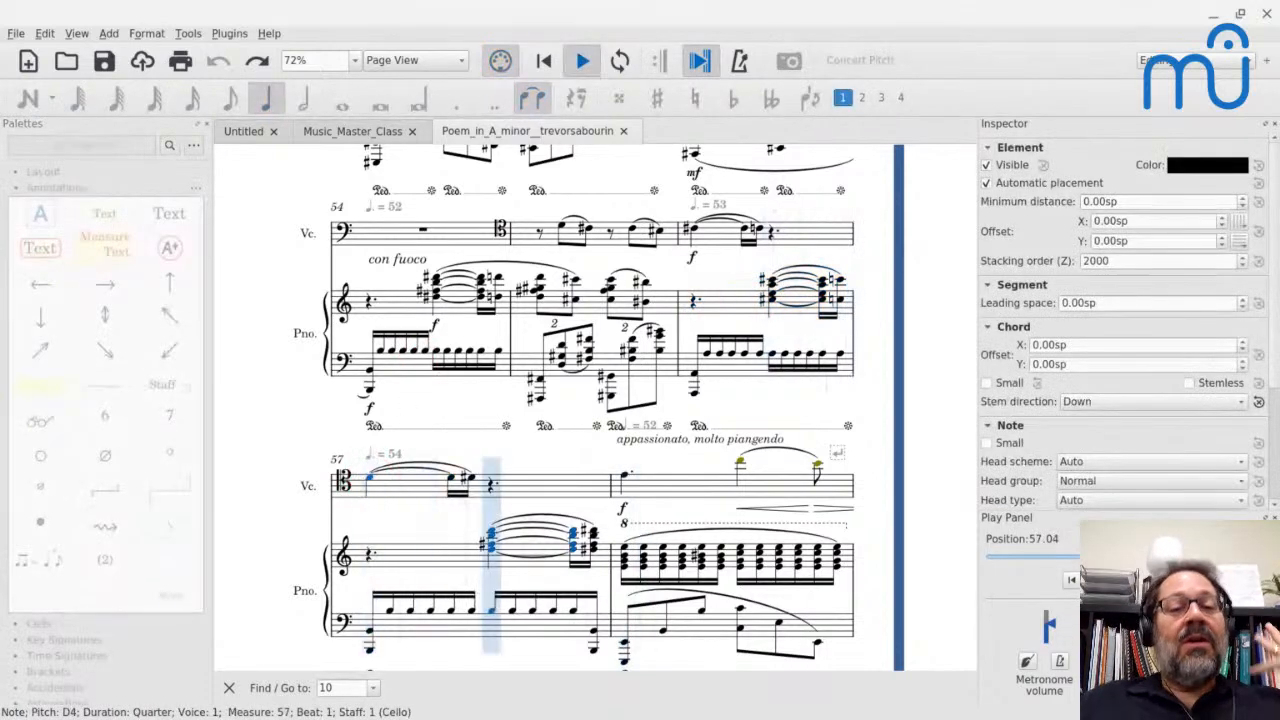
key("space")
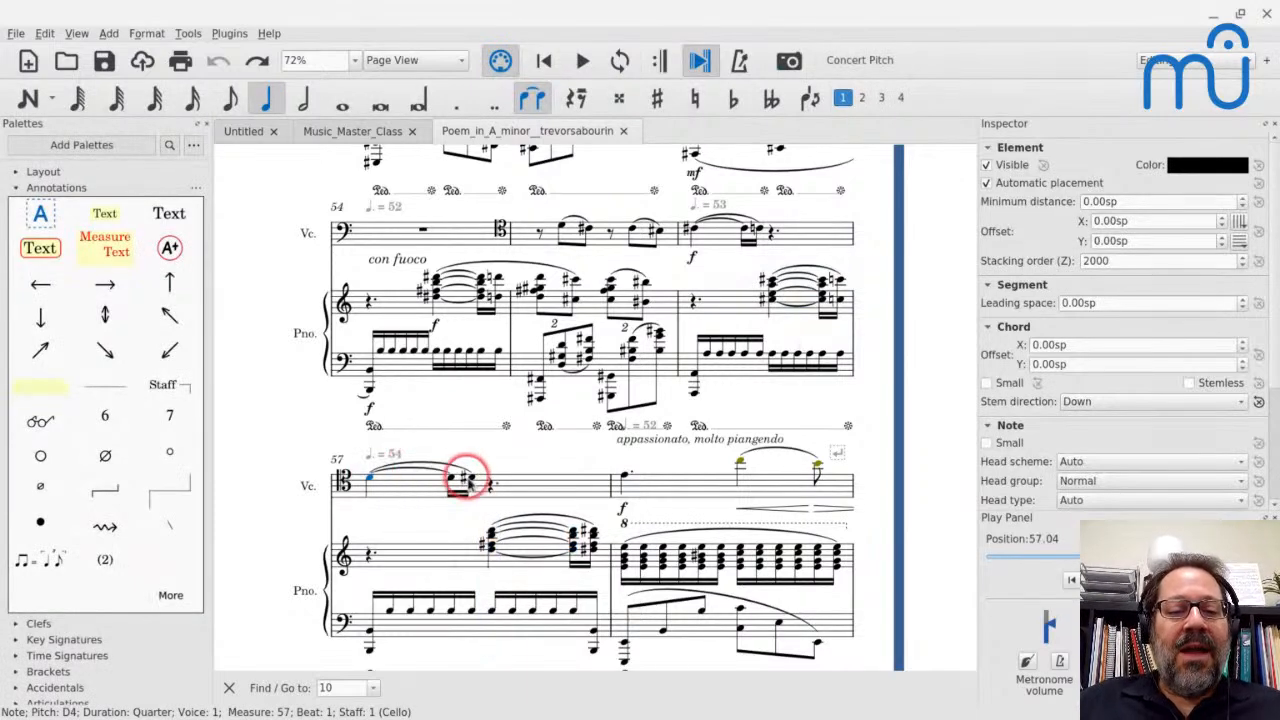
Examine the end of the cello phrase and the piano chord on beat 4 in measure 57, leading into measure 58.
left_click(464, 476)
left_click(490, 545)
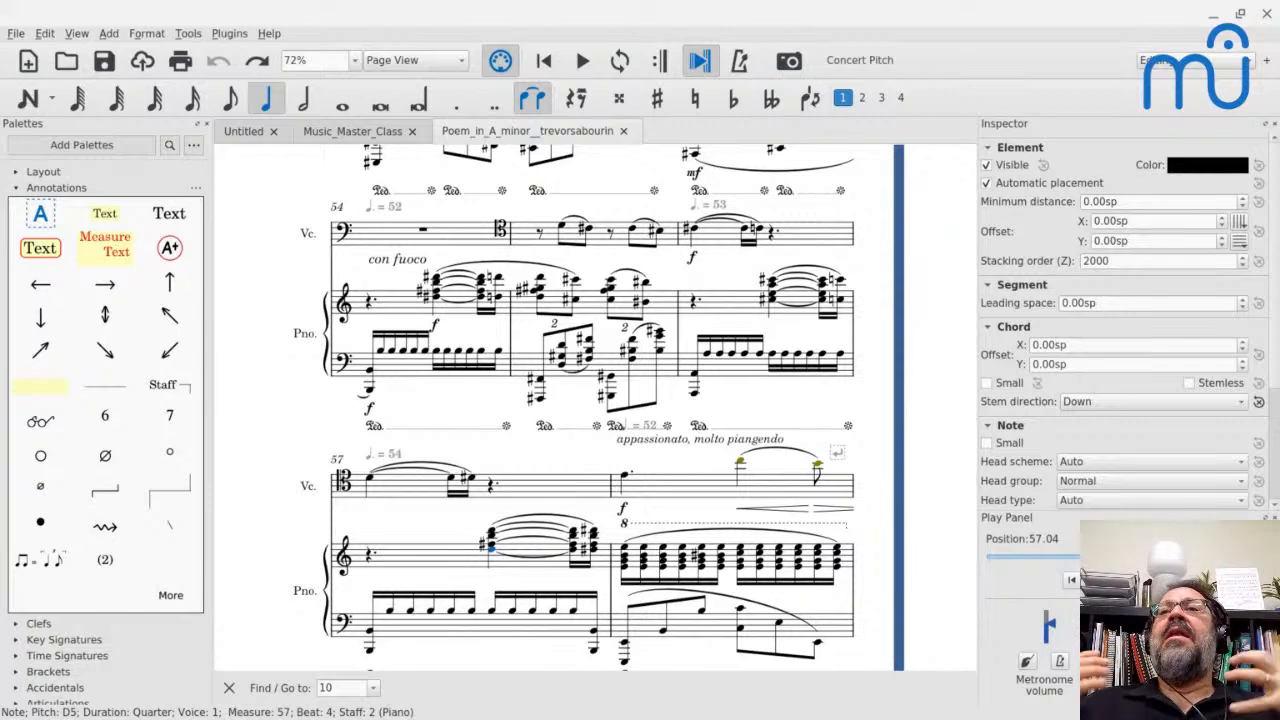
left_click(621, 565)
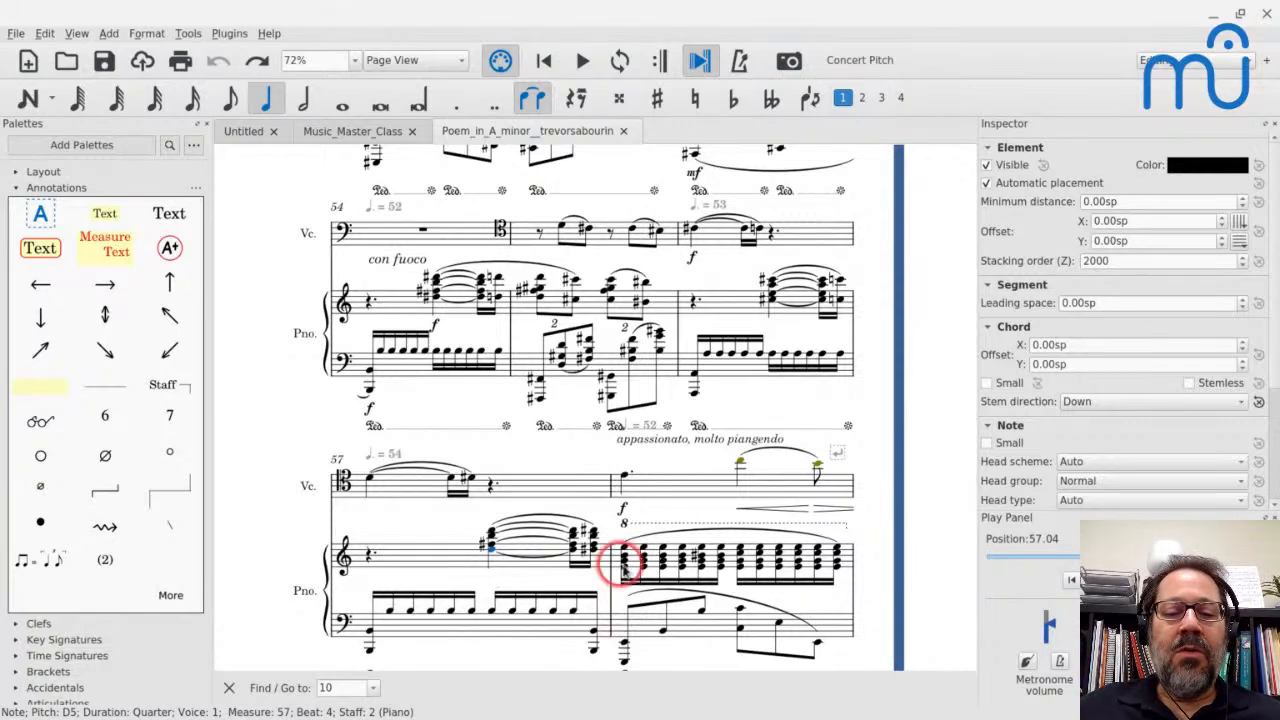
Replay the score from the cello staff in measure 57 and stop at the start of measure 58.
left_click(386, 486)
key("space")
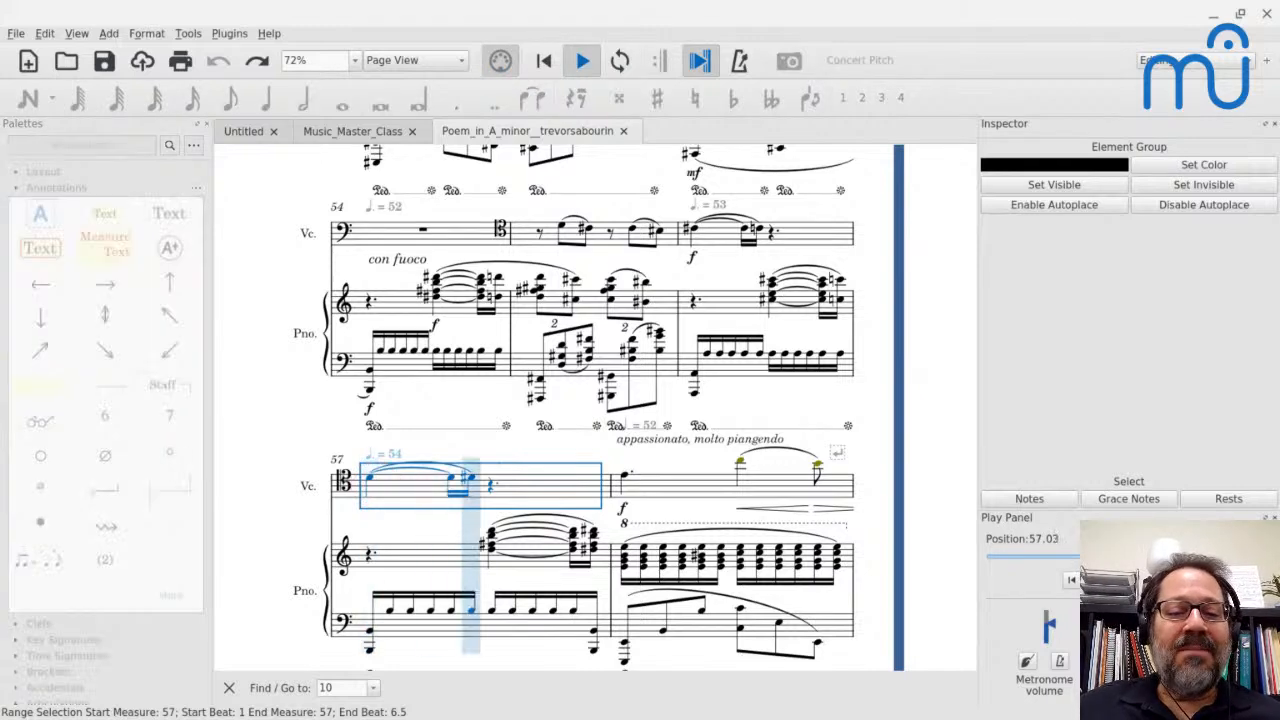
left_click(373, 482)
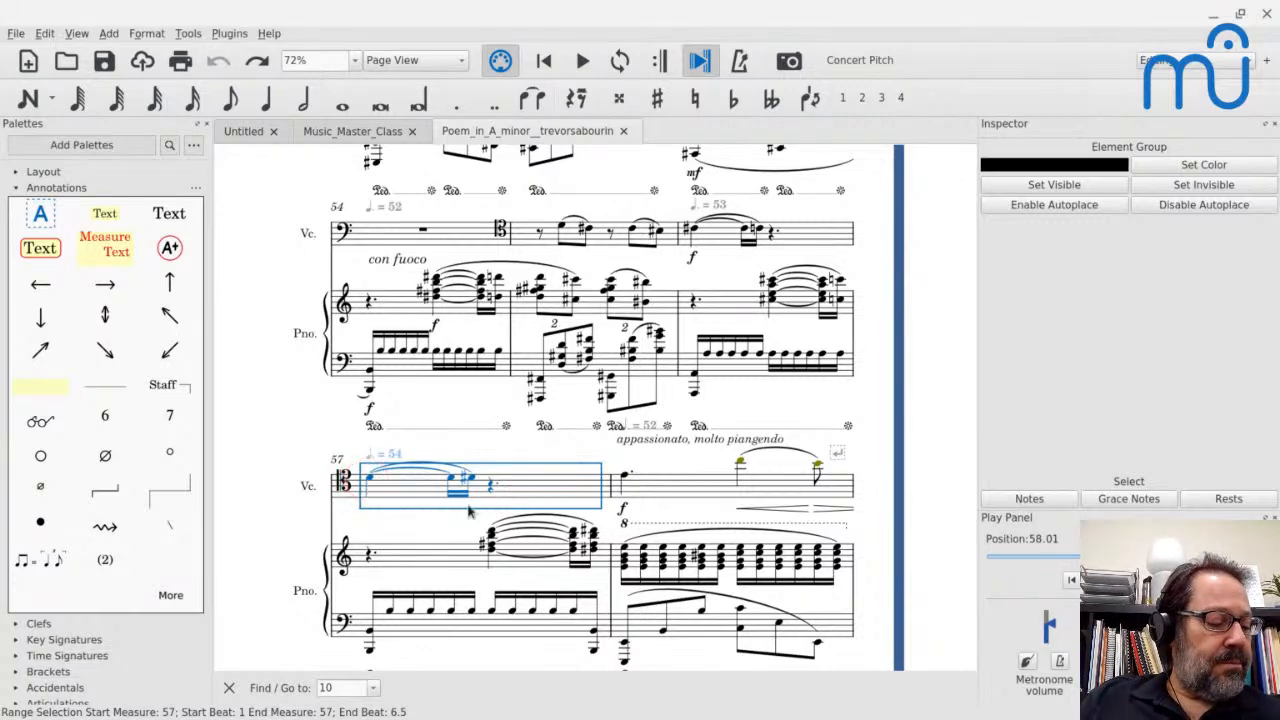
Compare the "molto cantabile" section from measure 38 with the "con fuoco" passage and the music on page 6.
scroll(405, 417, "up", 6)
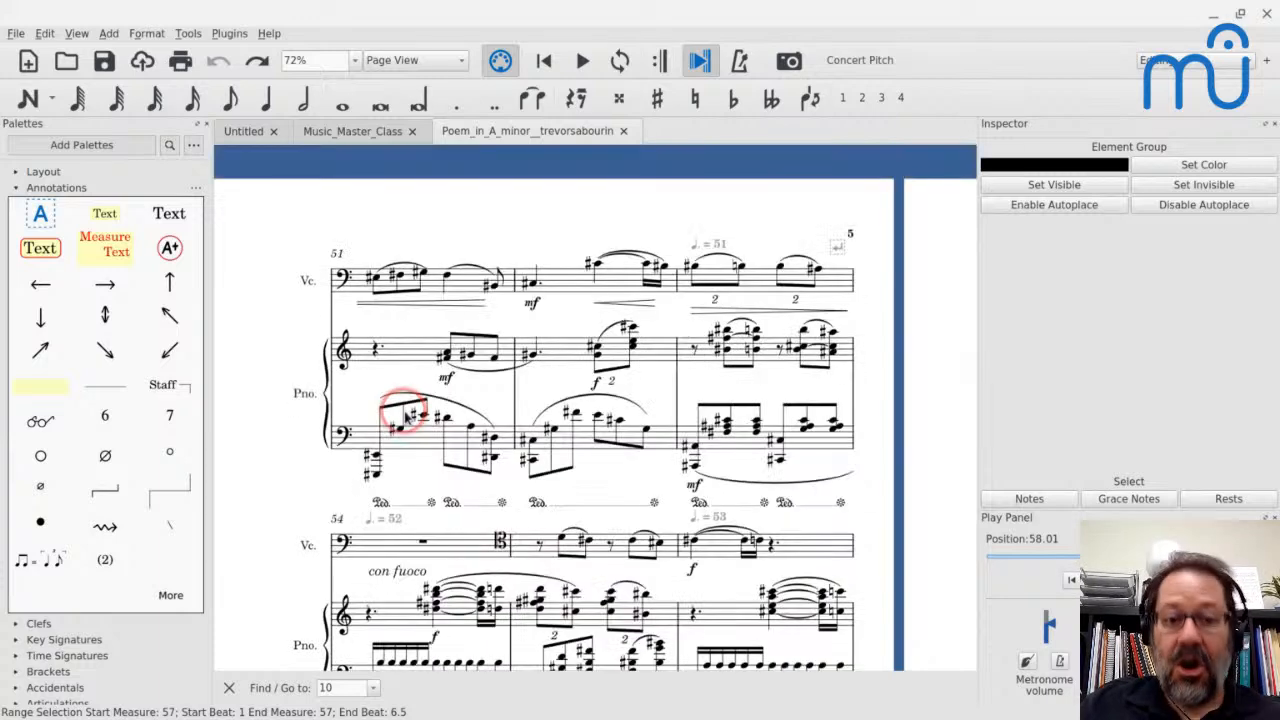
scroll(405, 417, "left", 6)
scroll(405, 417, "left", 4)
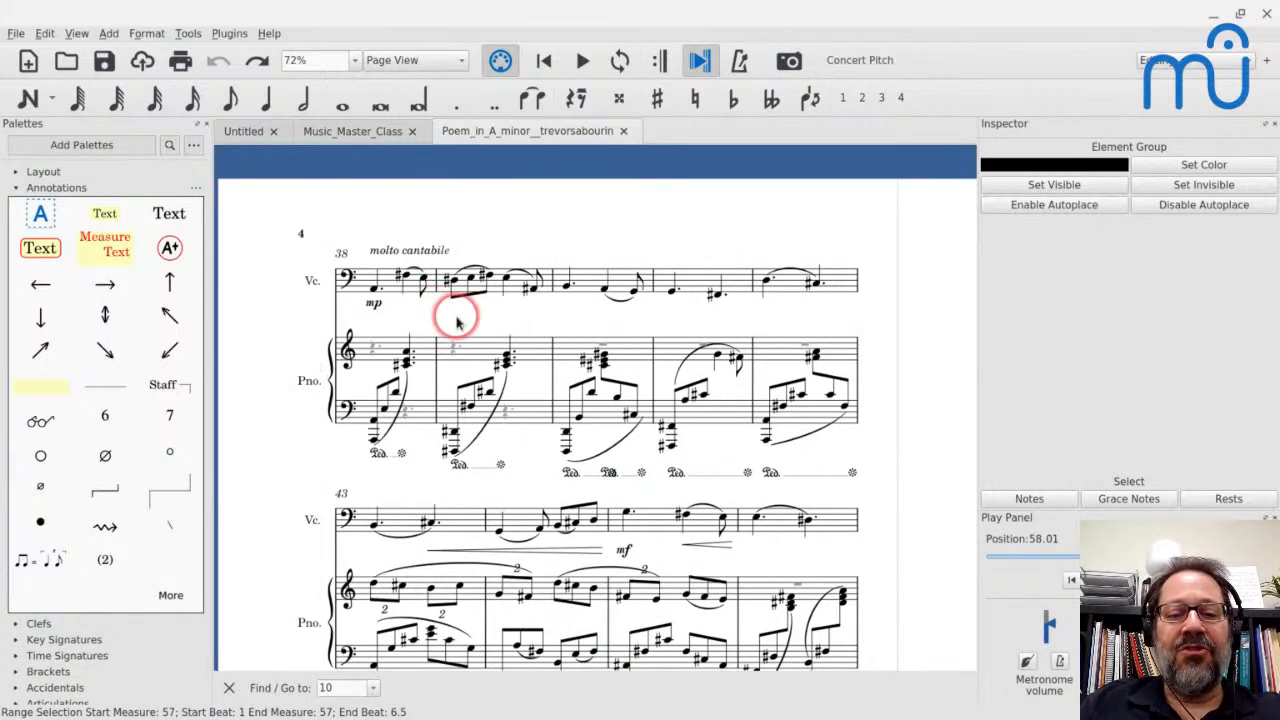
scroll(457, 321, "down", 4)
scroll(457, 321, "right", 8)
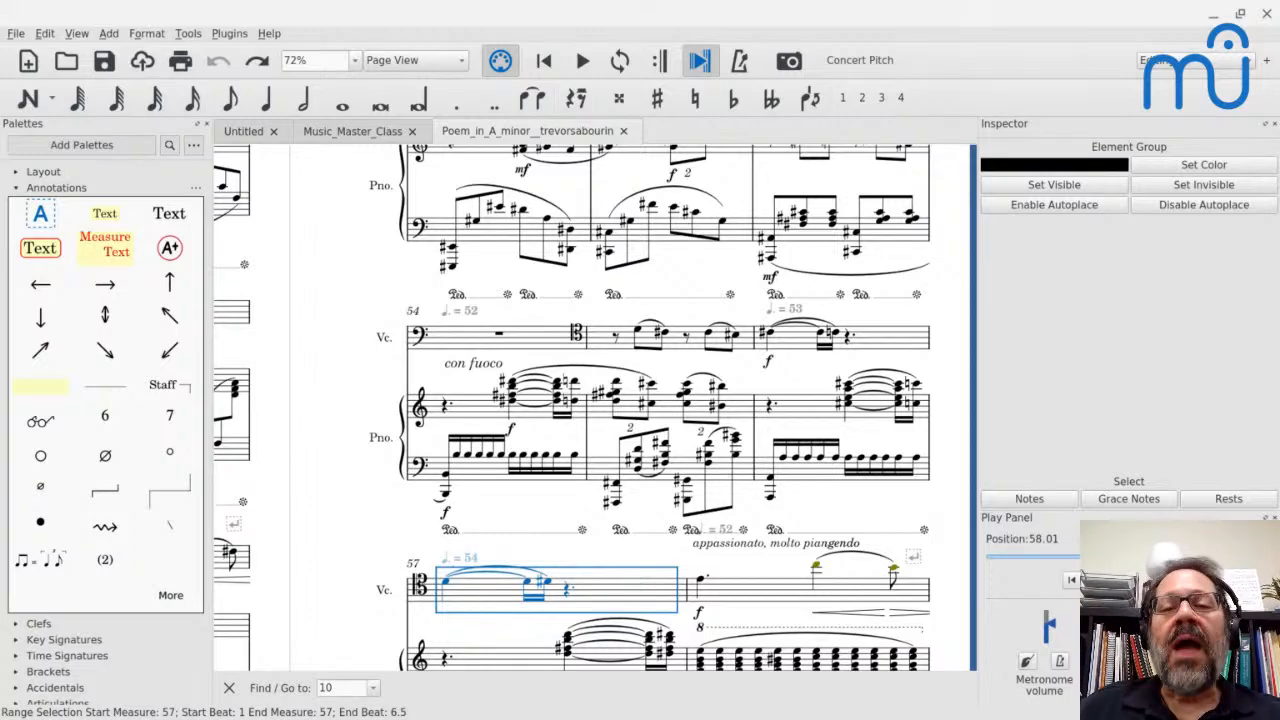
scroll(595, 408, "down", 3)
scroll(595, 408, "right", 5)
scroll(595, 408, "right", 5)
scroll(595, 408, "up", 4)
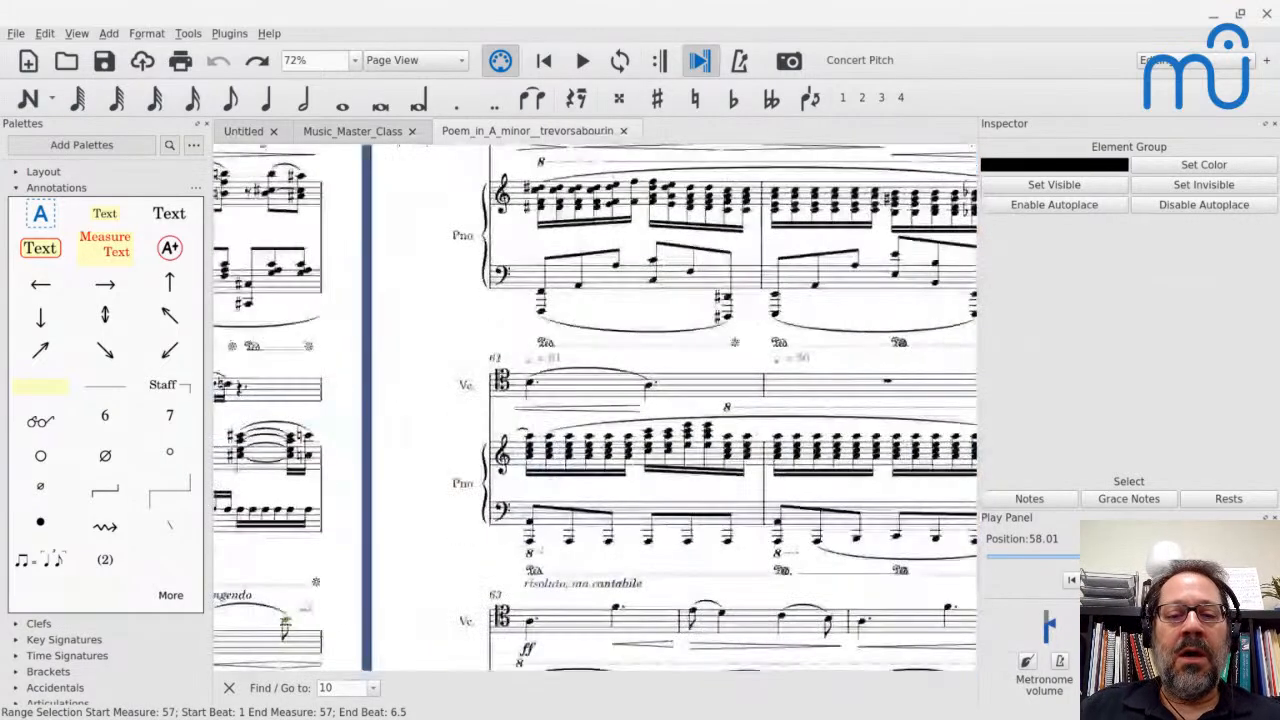
scroll(595, 408, "up", 1)
scroll(595, 408, "left", 12)
scroll(595, 408, "left", 5)
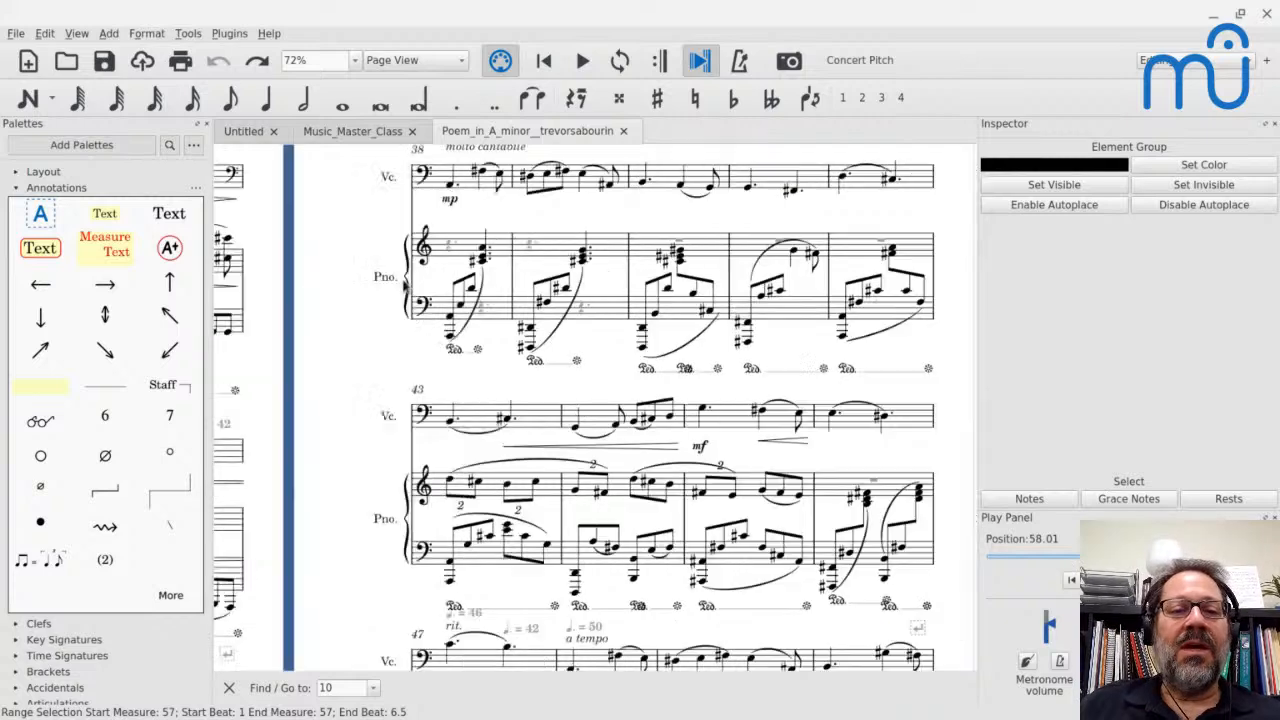
scroll(465, 200, "up", 2)
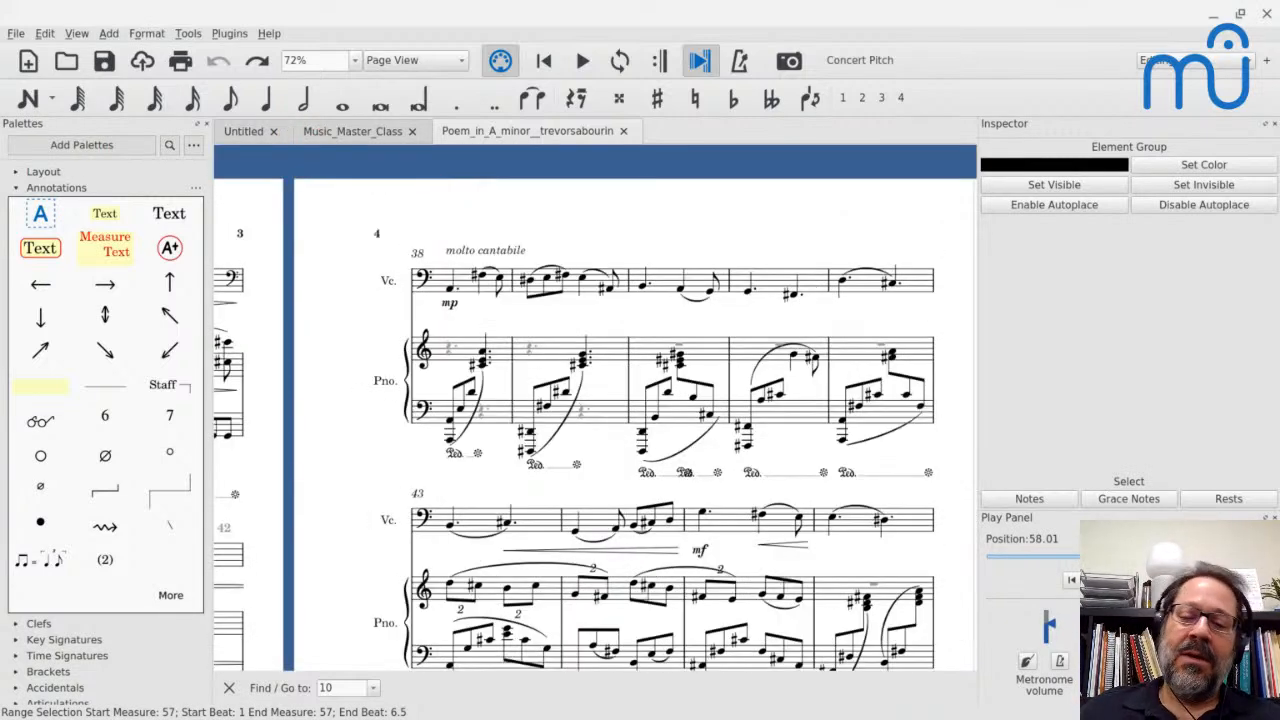
Review how the music progresses from measure 43 through the "con fuoco" passage to the cello line in measures 59 and 60.
scroll(471, 314, "down", 6)
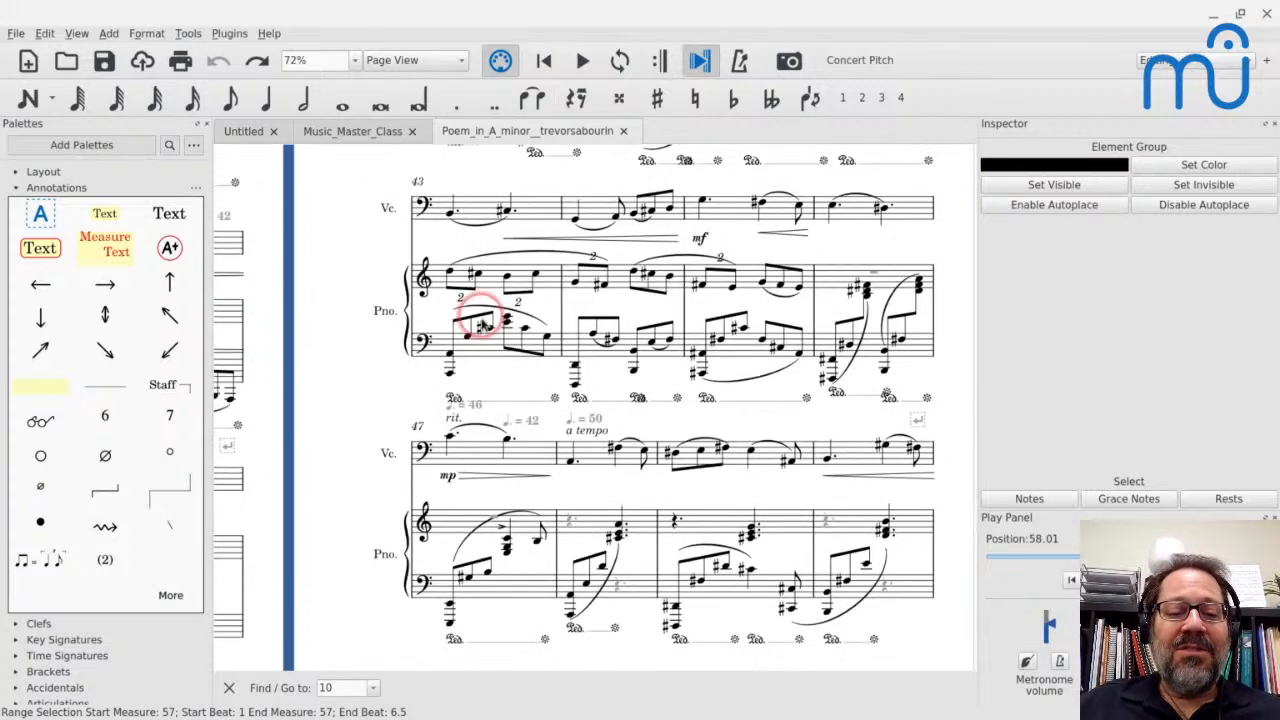
scroll(470, 383, "right", 4)
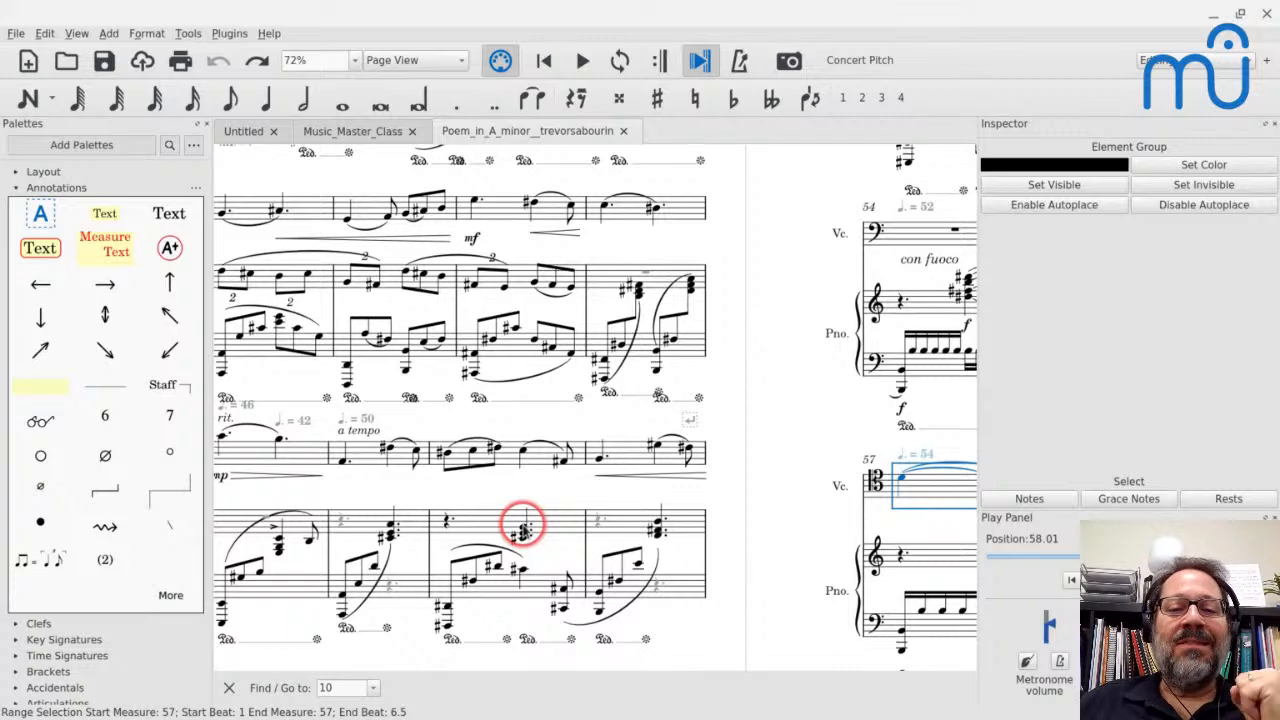
scroll(523, 526, "right", 6)
scroll(523, 526, "up", 2)
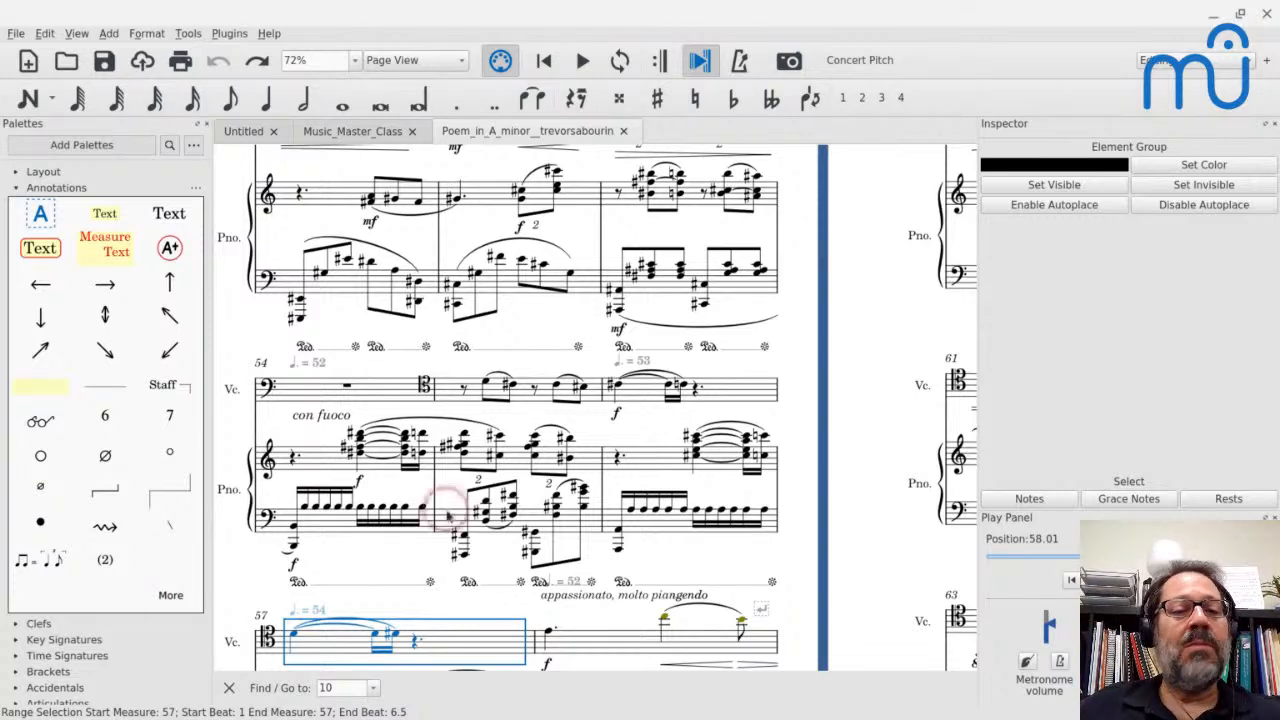
scroll(438, 272, "right", 4)
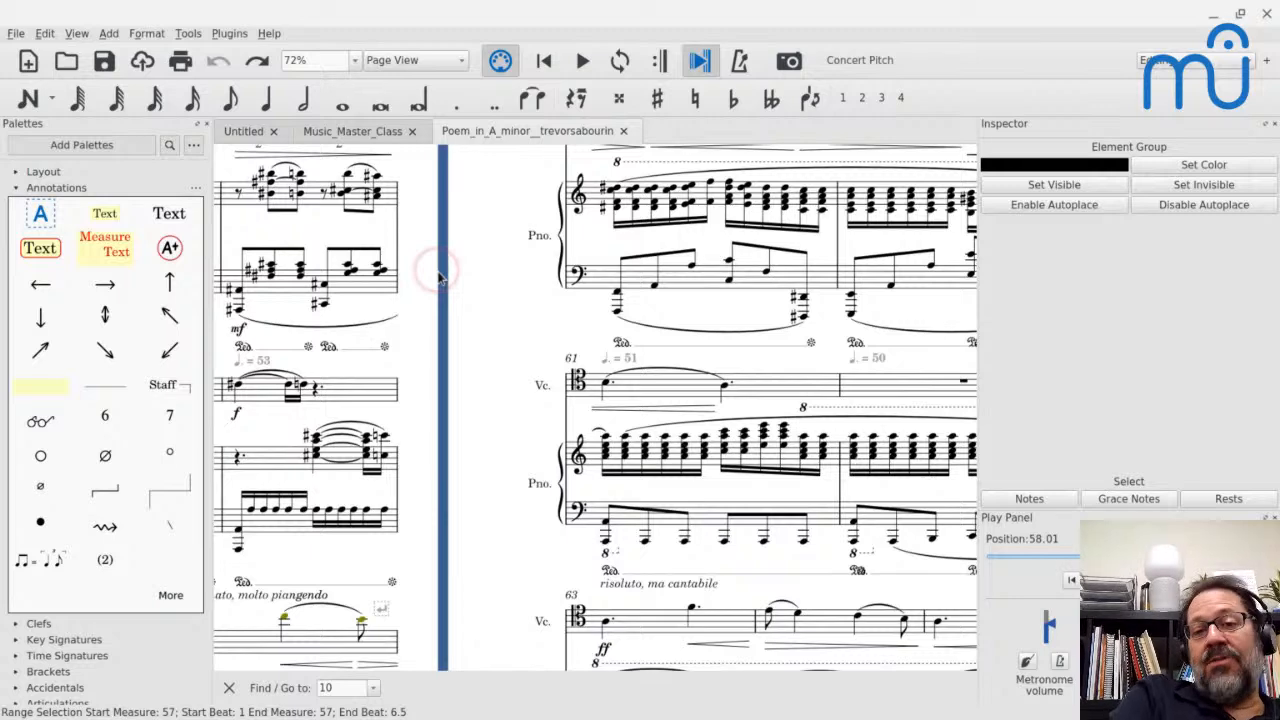
scroll(440, 278, "up", 3)
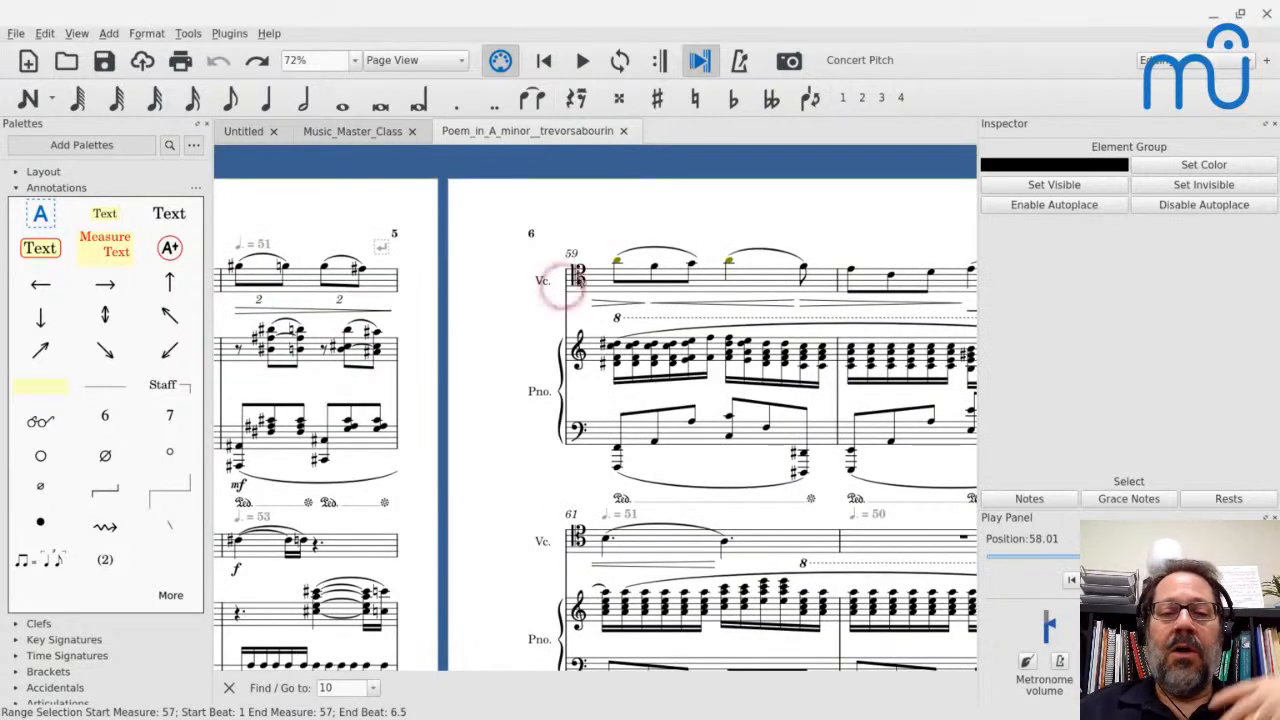
scroll(740, 280, "right", 2)
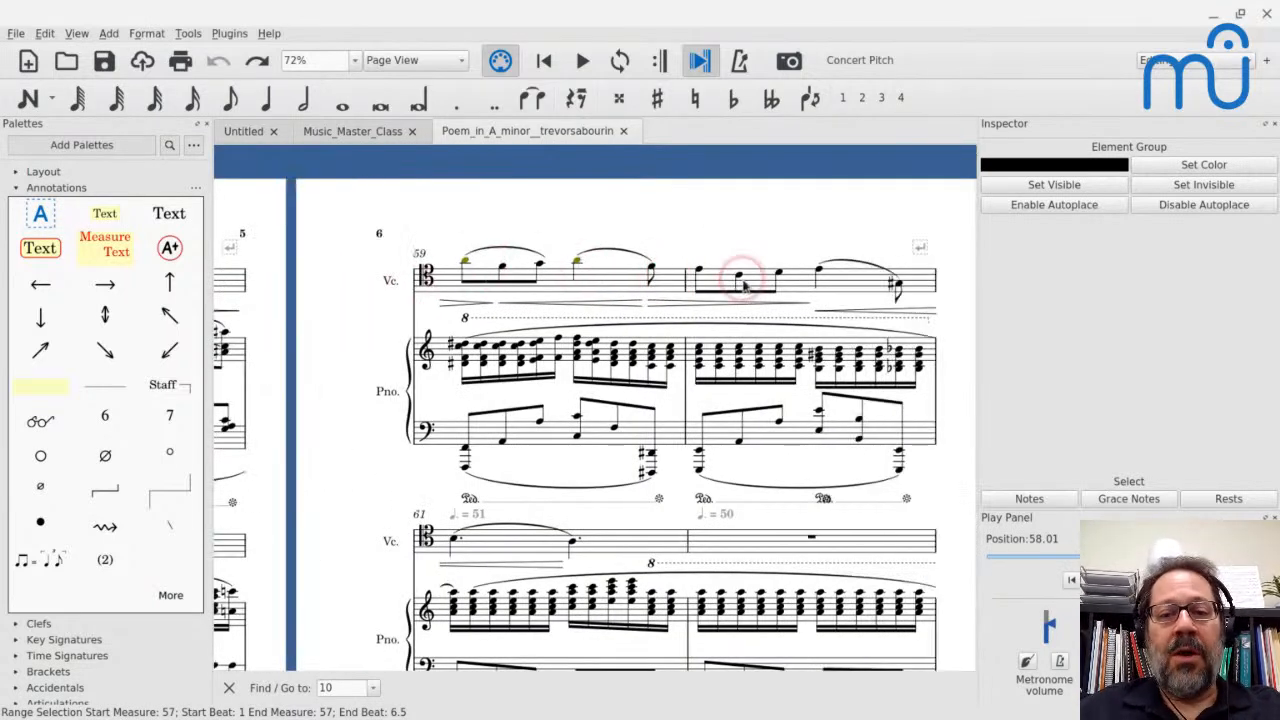
Play the "risoluto, ma cantabile" passage from the cello staff in measure 63 and stop in measure 64.
scroll(742, 432, "down", 2)
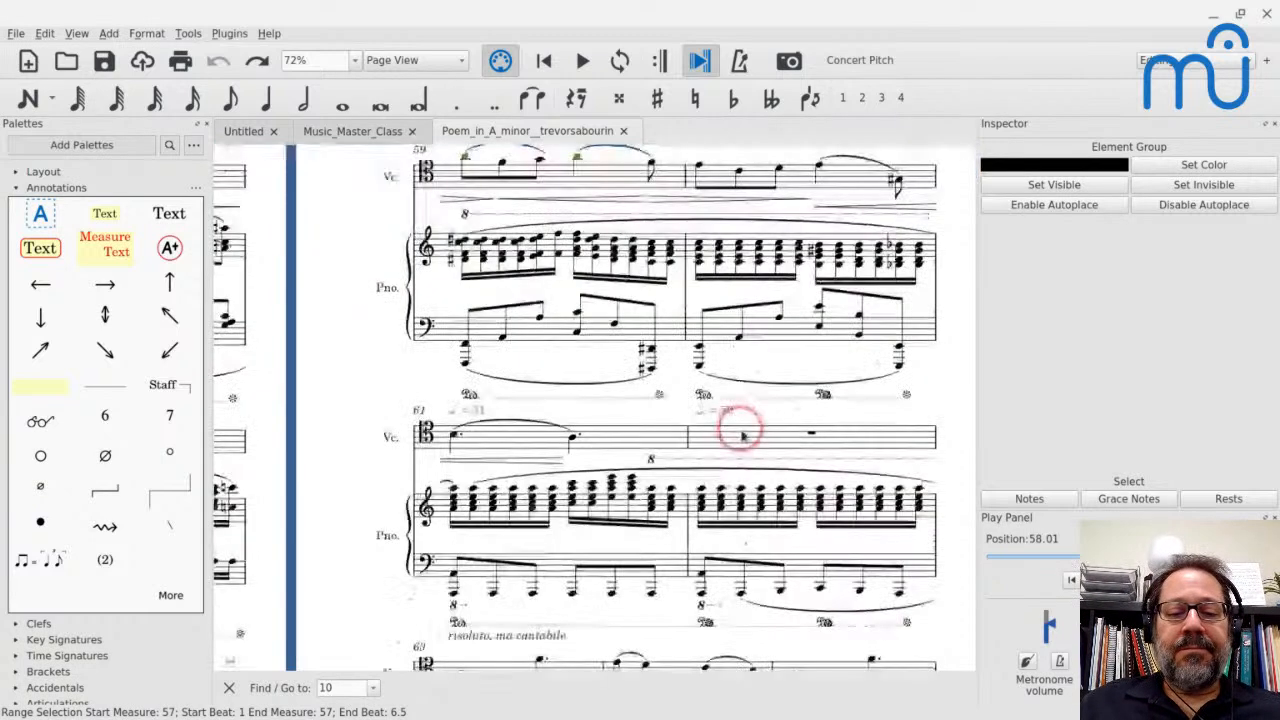
scroll(742, 435, "down", 3)
scroll(742, 435, "down", 3)
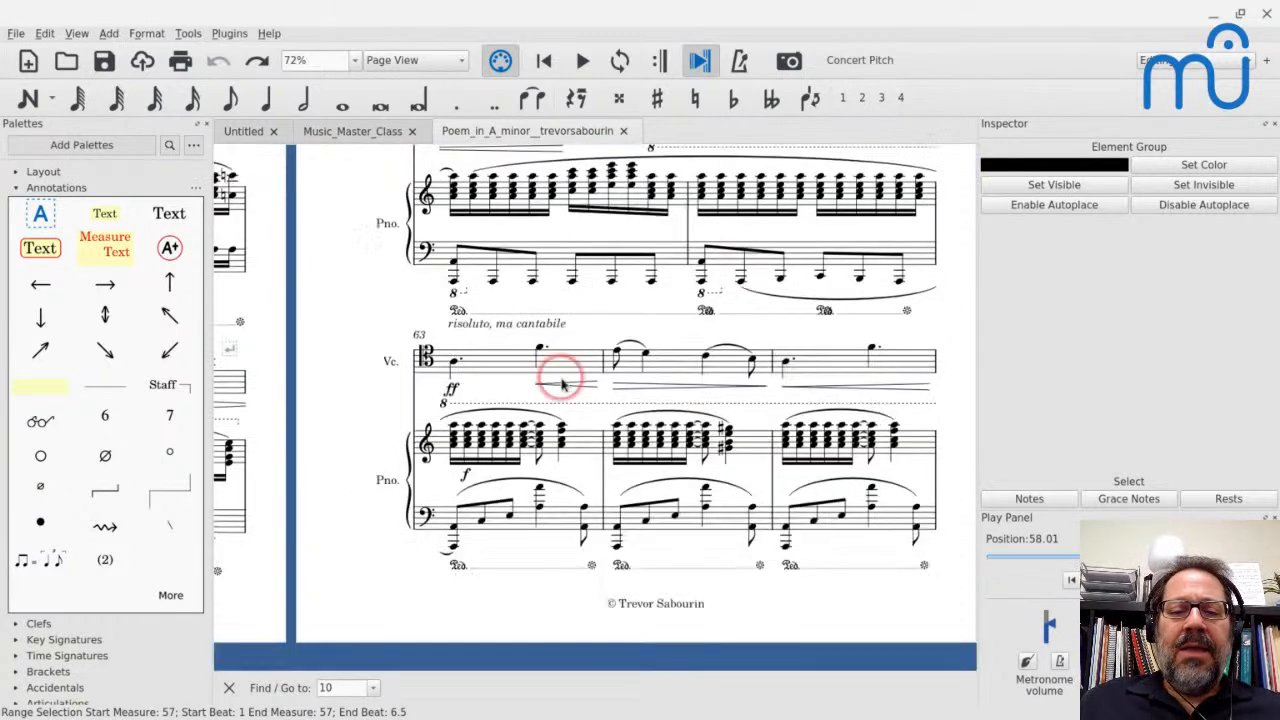
left_click(490, 358)
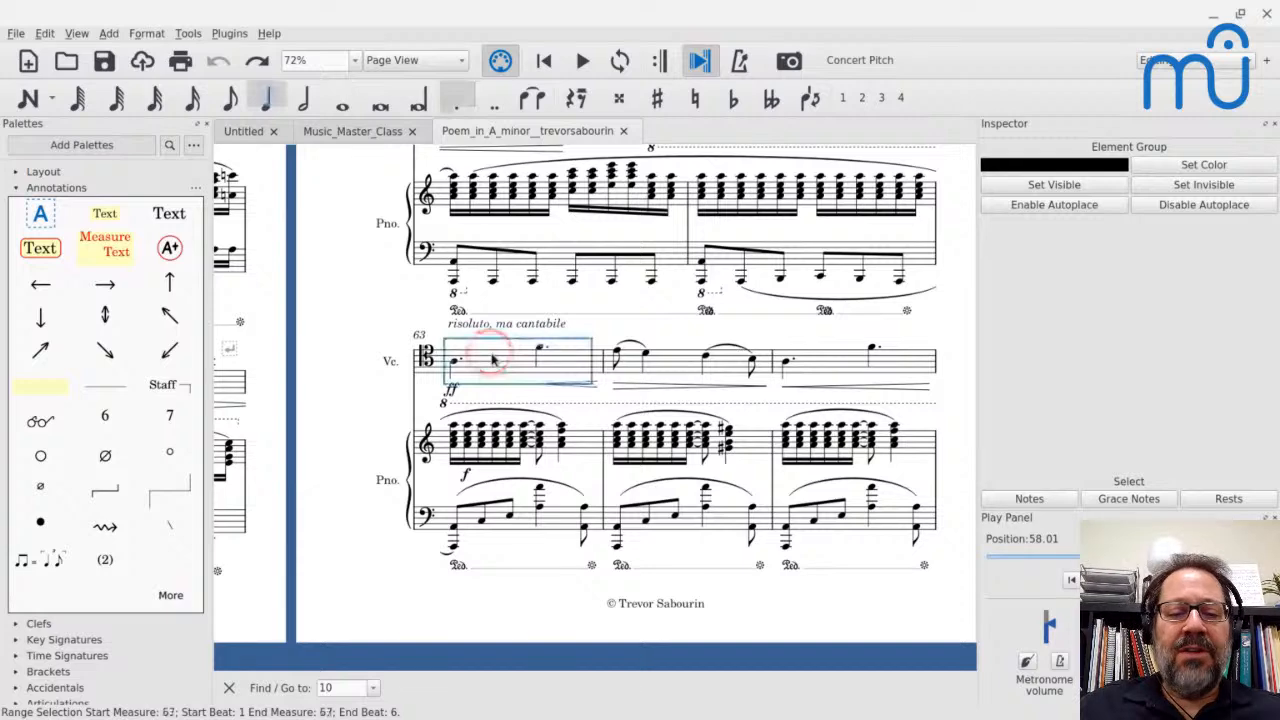
key("space")
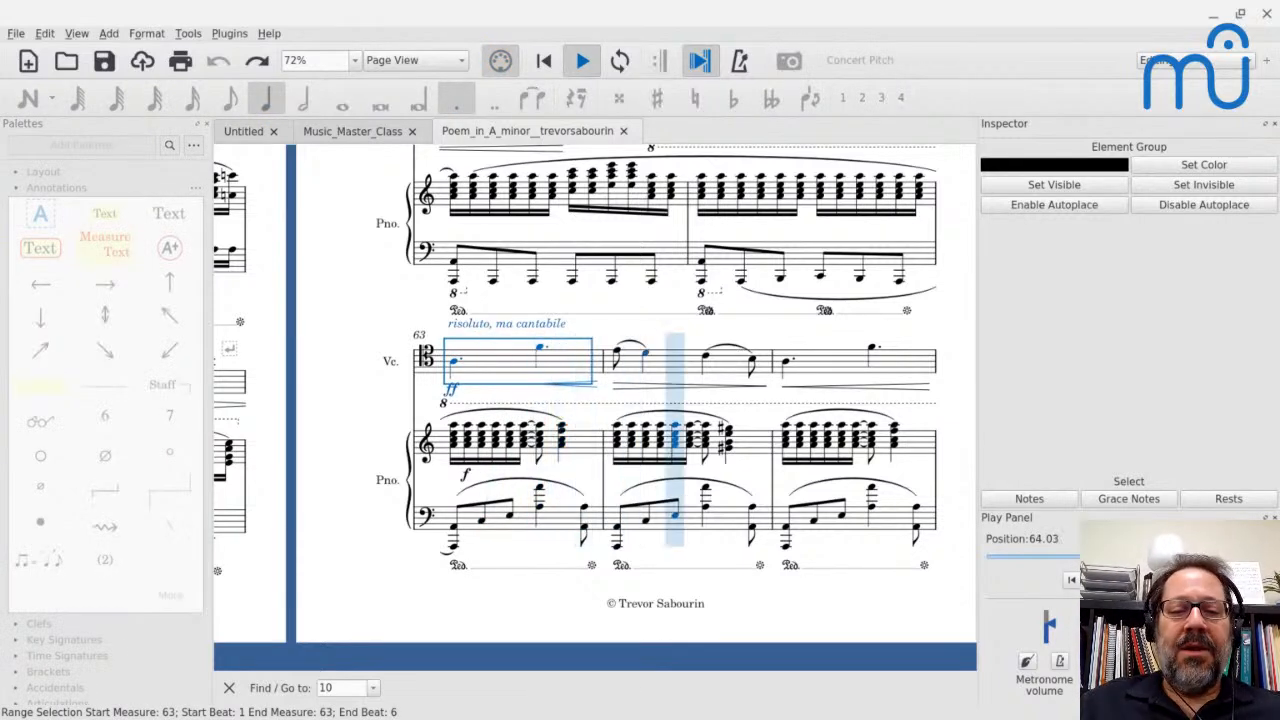
key("space")
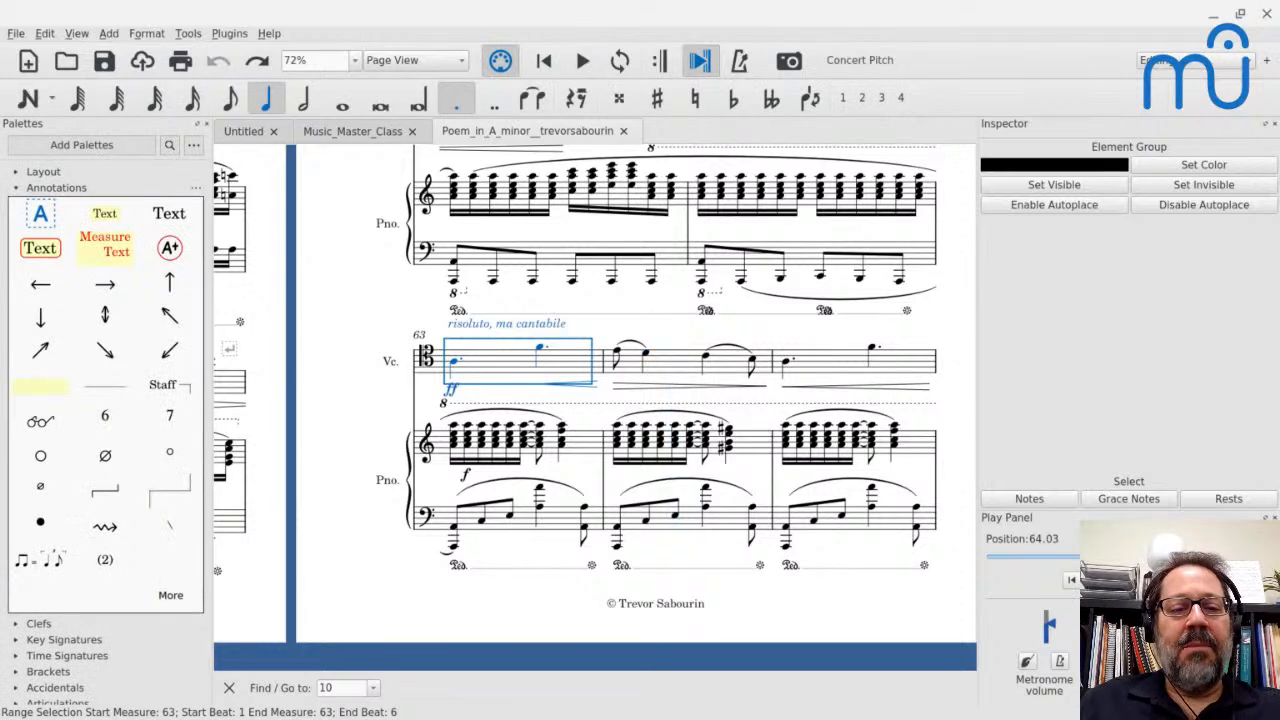
left_click(490, 363)
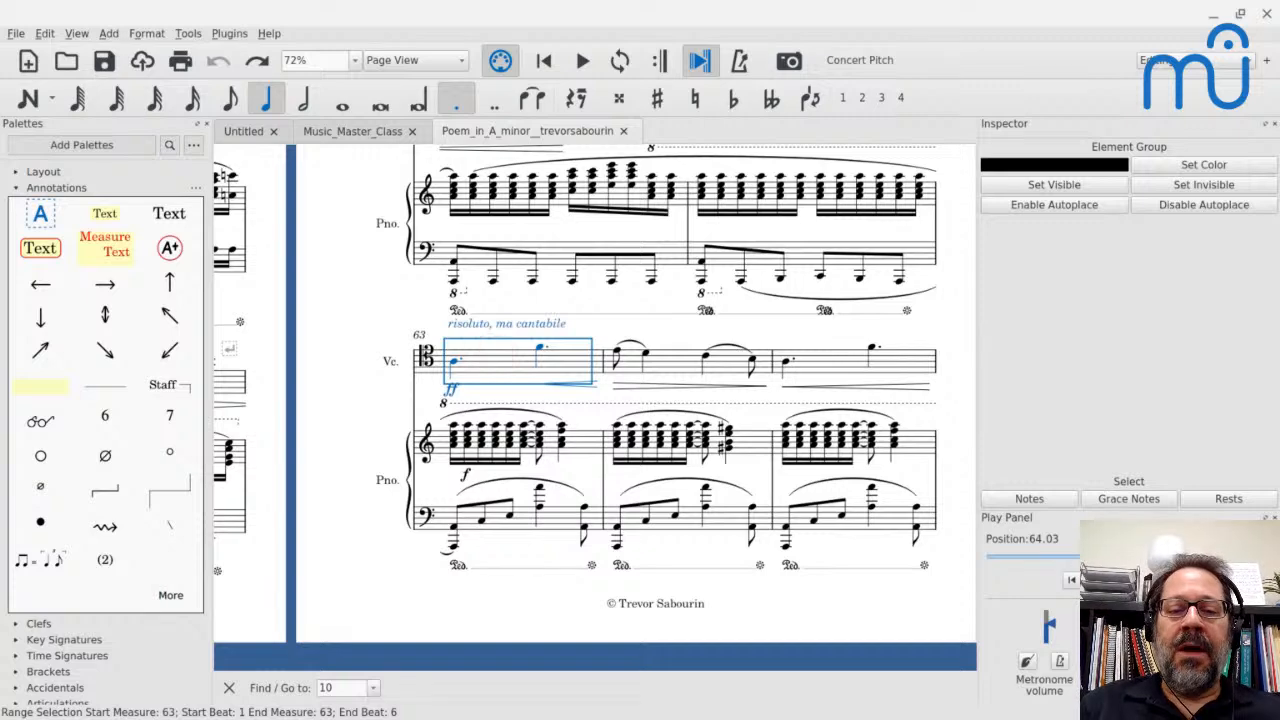
Find the cello's accented triplet sixteenths in measure 74, play from there, and stop at measure 75.
scroll(490, 363, "right", 9)
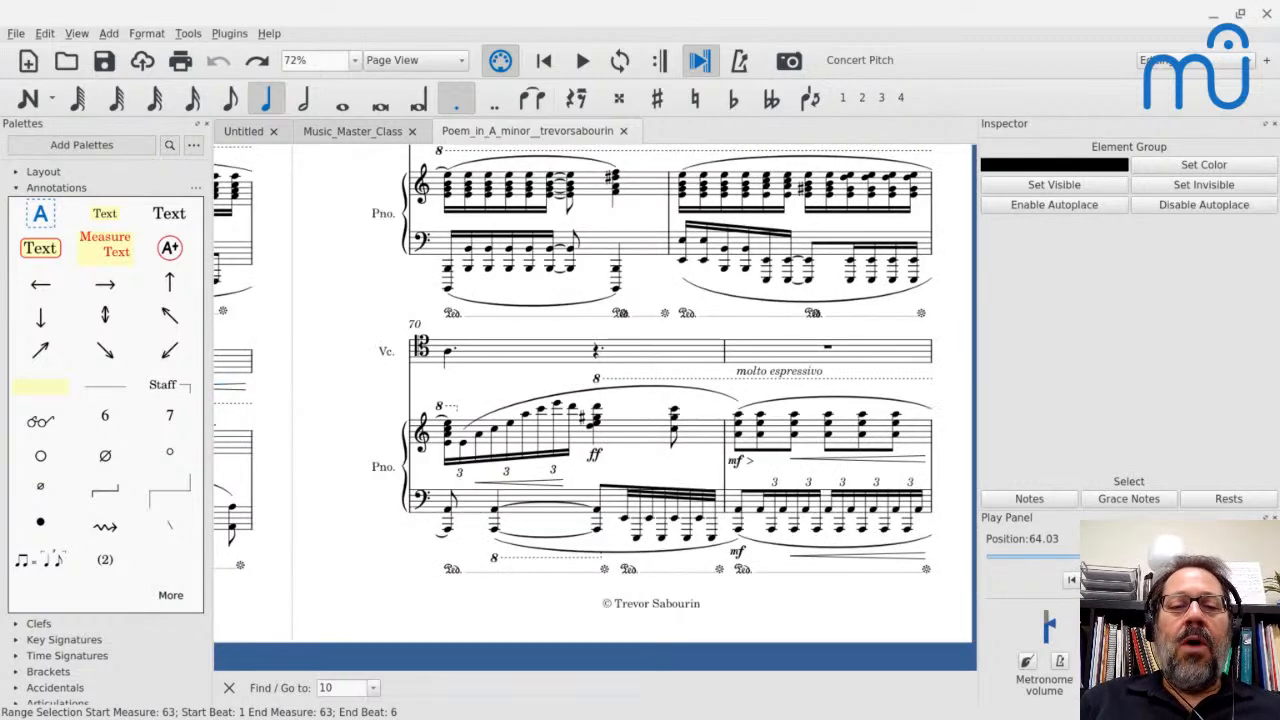
scroll(594, 408, "up", 4)
scroll(594, 408, "down", 4)
scroll(594, 408, "up", 1)
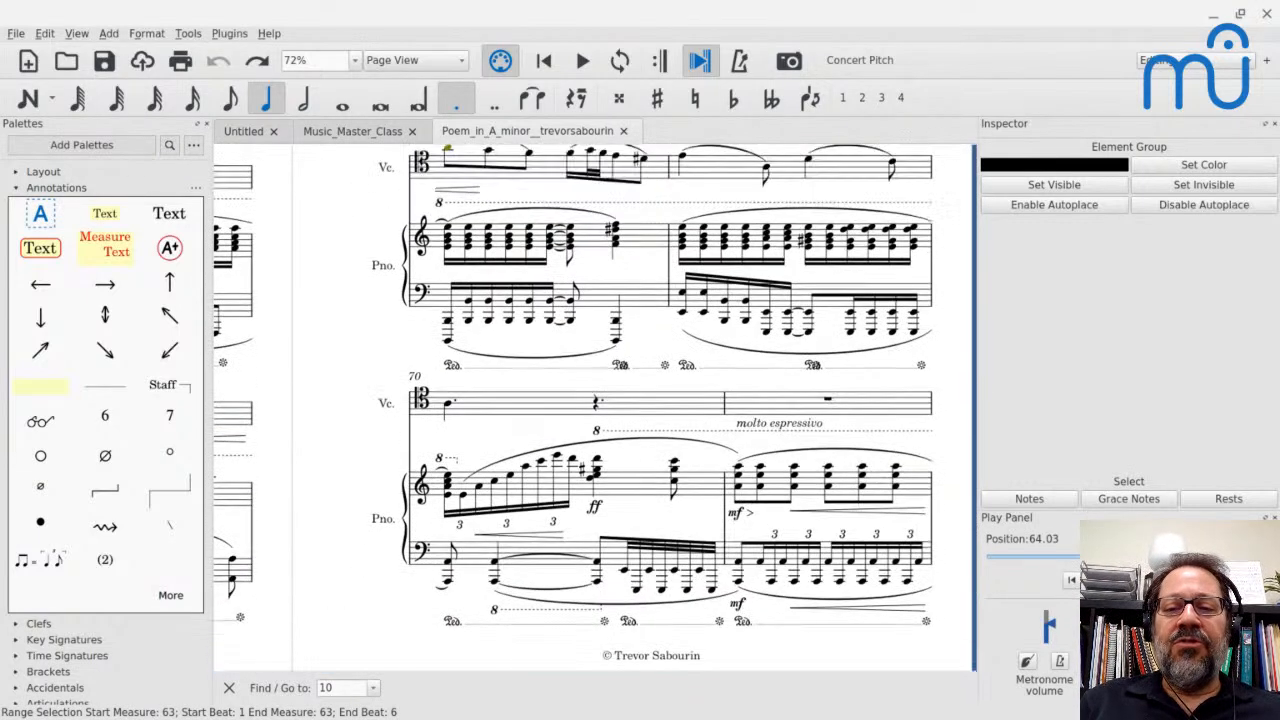
scroll(682, 352, "up", 4)
left_click(682, 350)
scroll(680, 350, "right", 10)
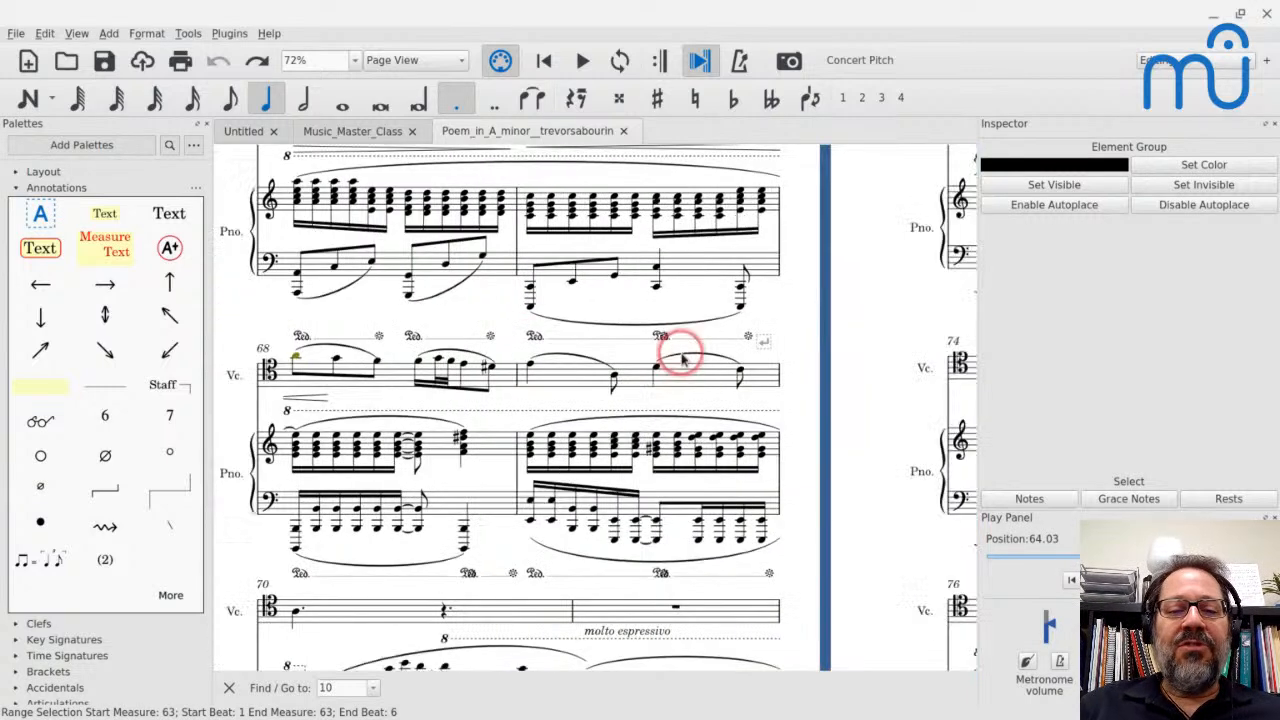
left_click(477, 369)
left_click(445, 371)
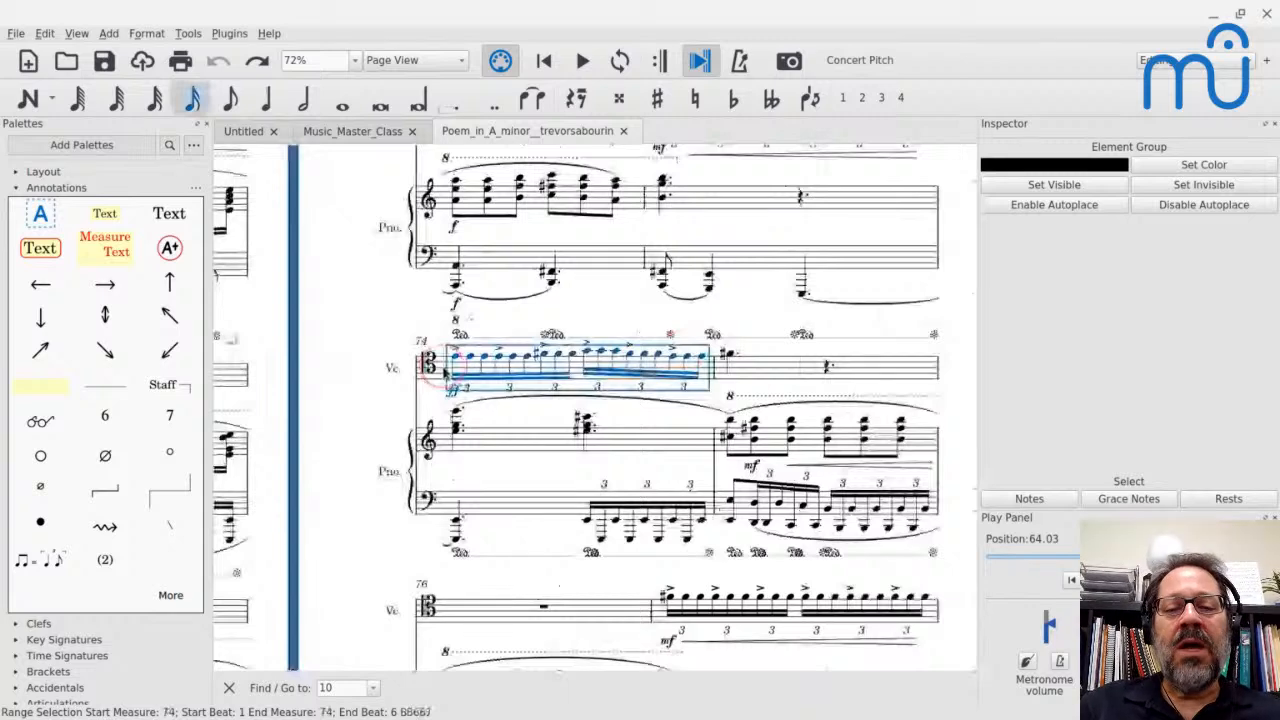
key("space")
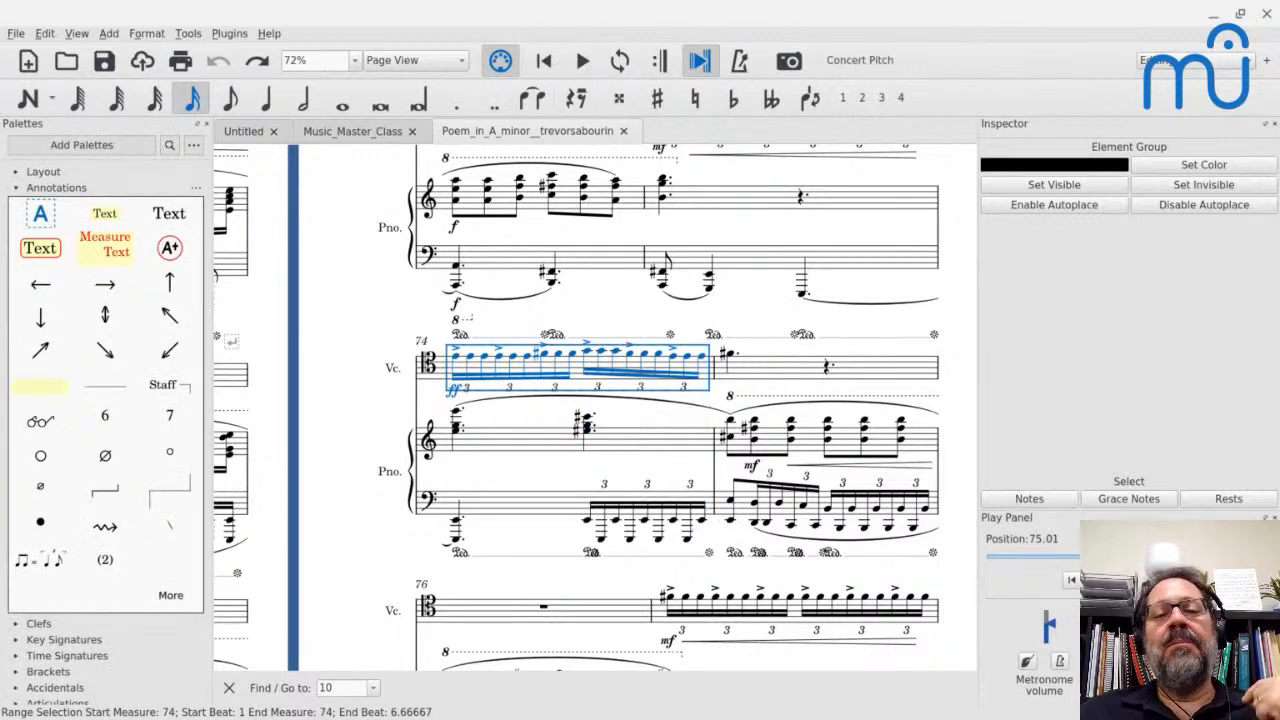
Step through the cello's triplet notes in measure 74 one by one, up to the rest in measure 75.
left_click(466, 357)
key("Right")
key("Right")
key("Right")
key("Right")
key("Right")
key("Right")
key("Right")
key("Right")
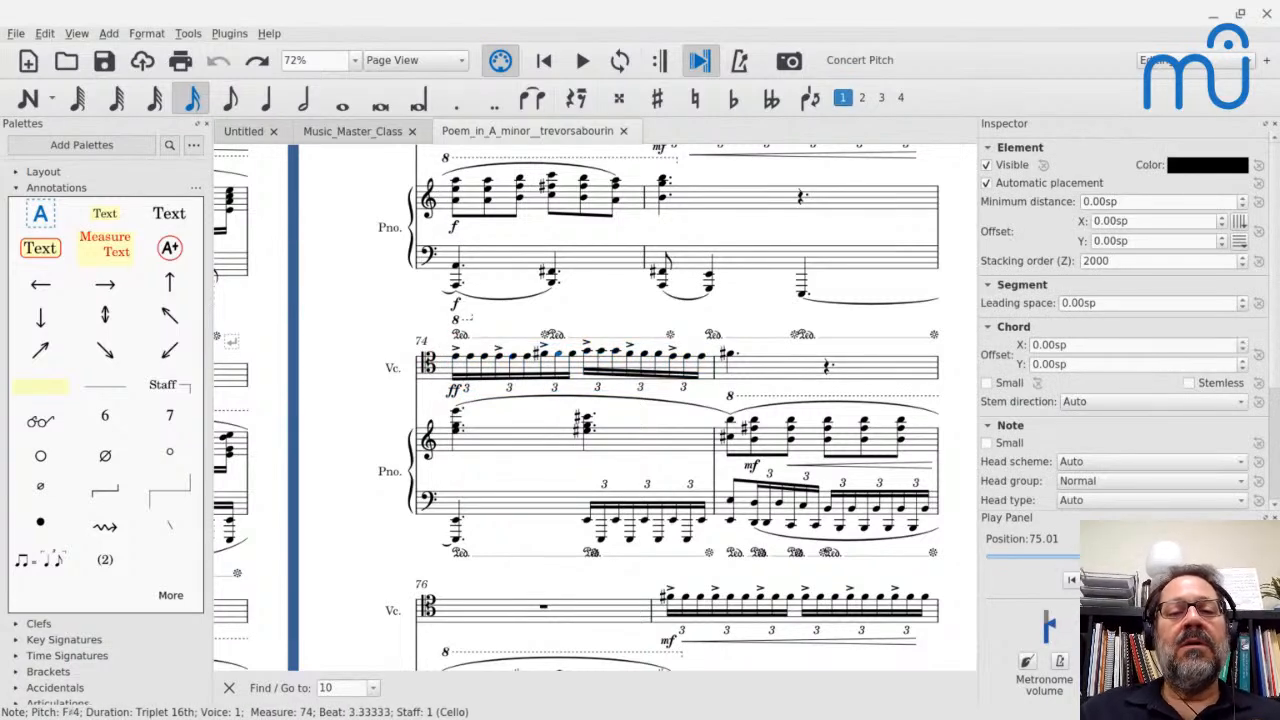
key("Right")
key("Right")
key("Right")
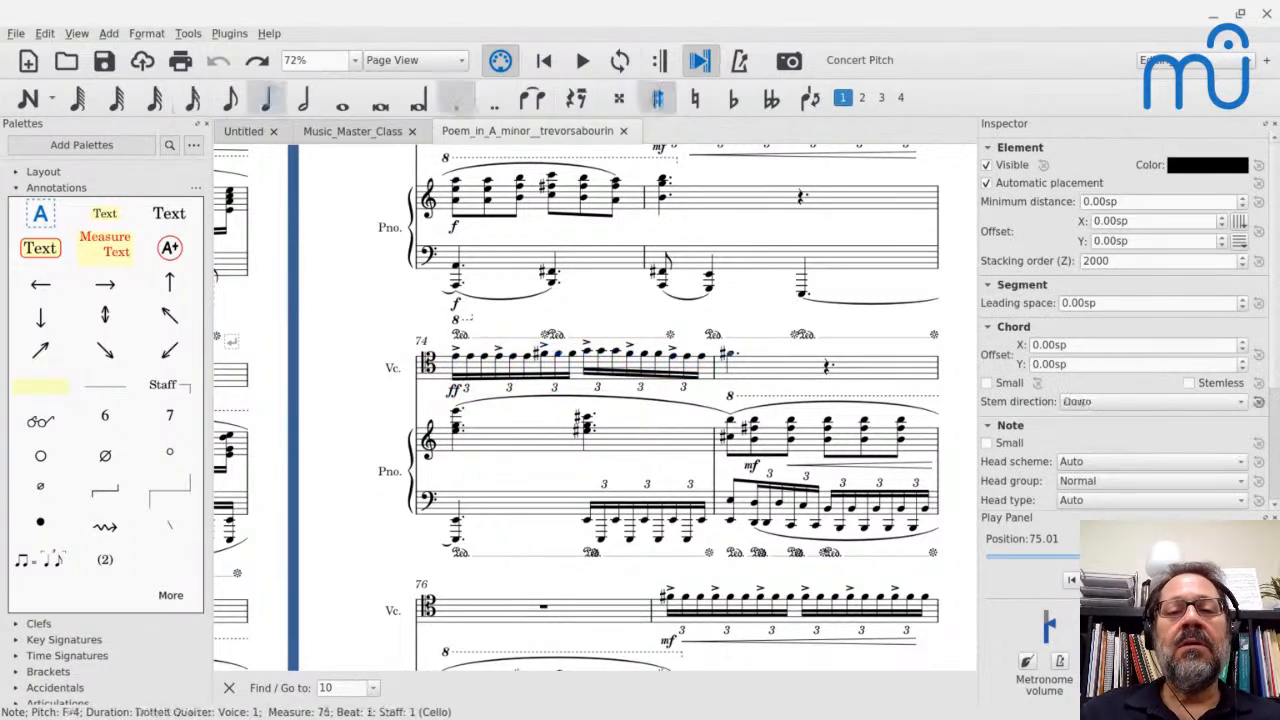
key("Right")
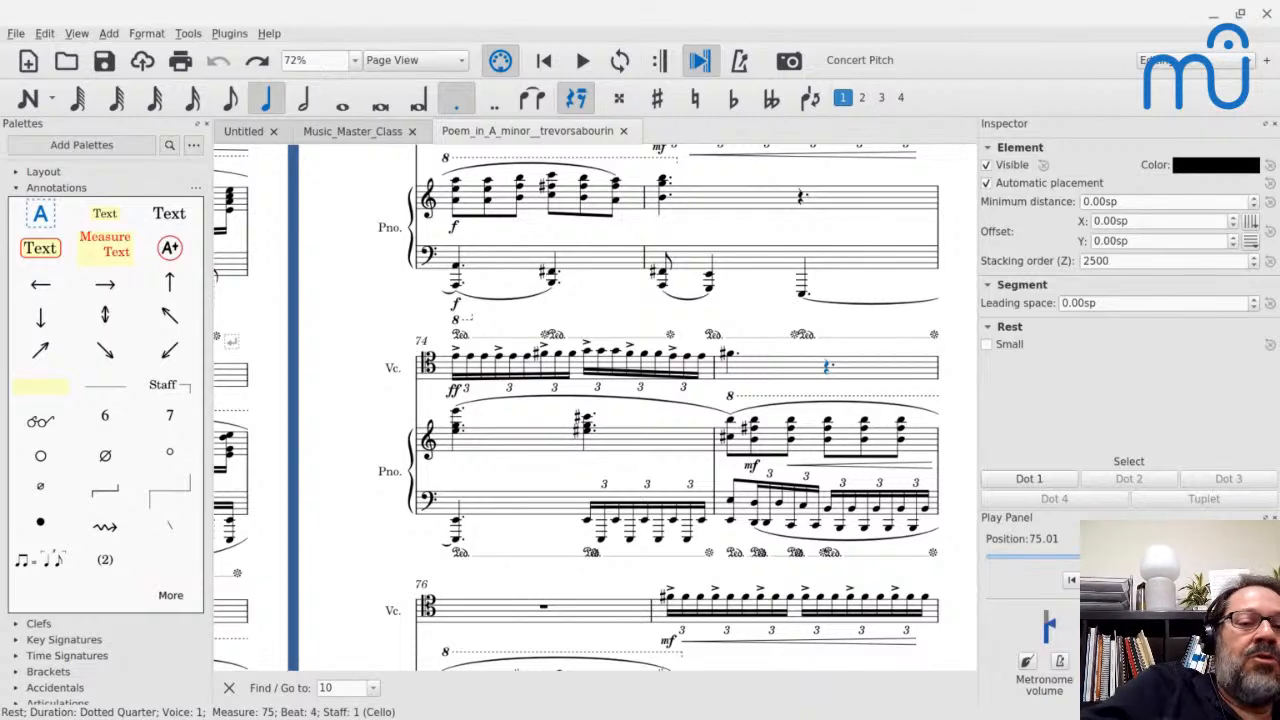
Play from the cello's first accented note in measure 74 and stop within the same measure.
left_click(456, 358)
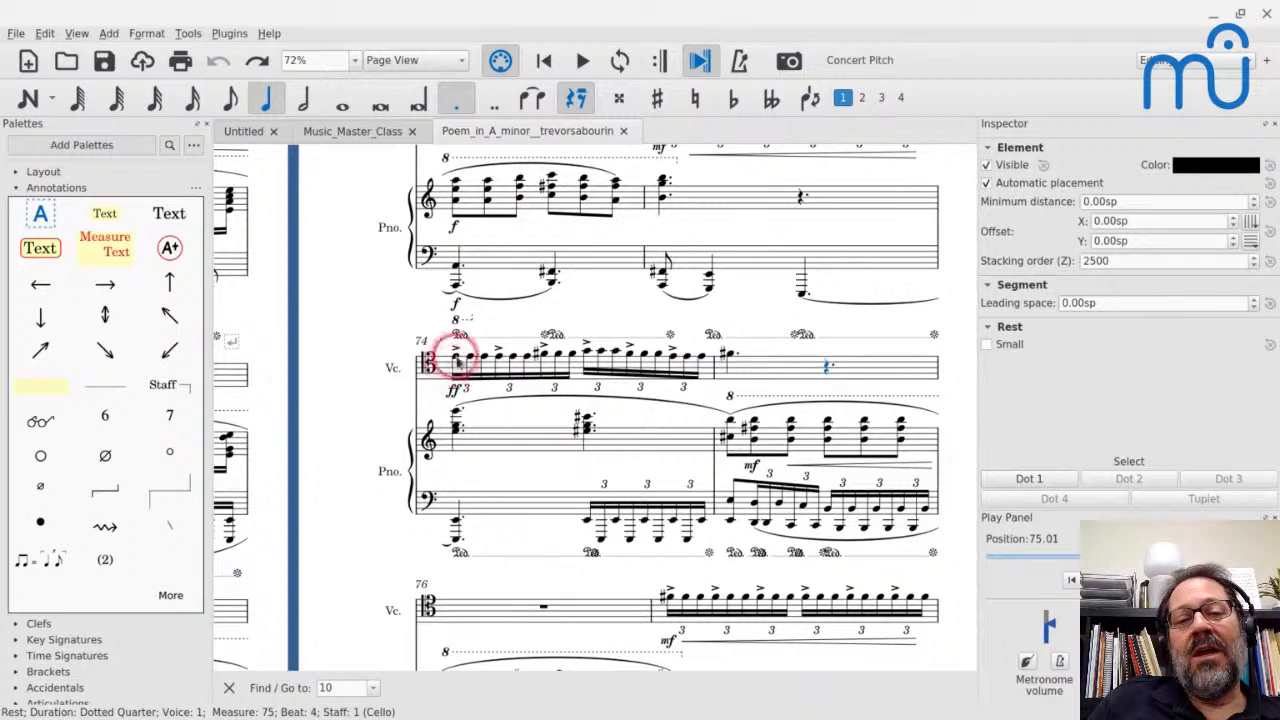
key("space")
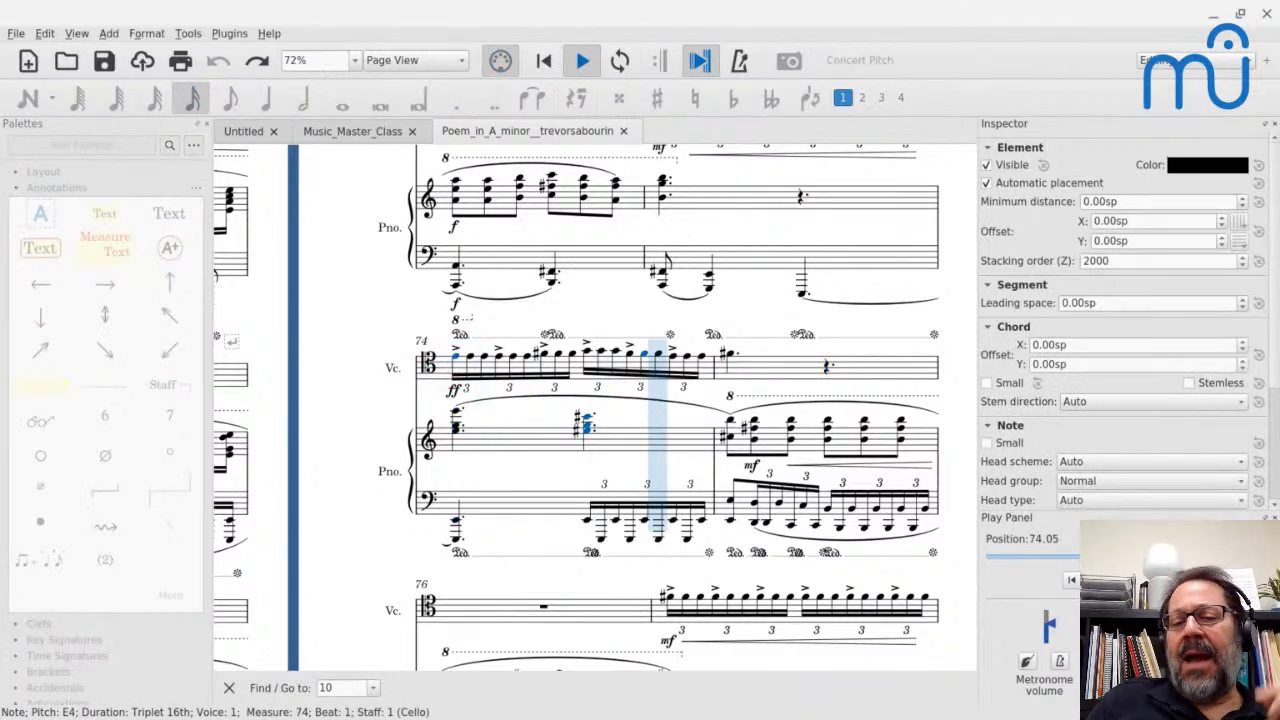
key("space")
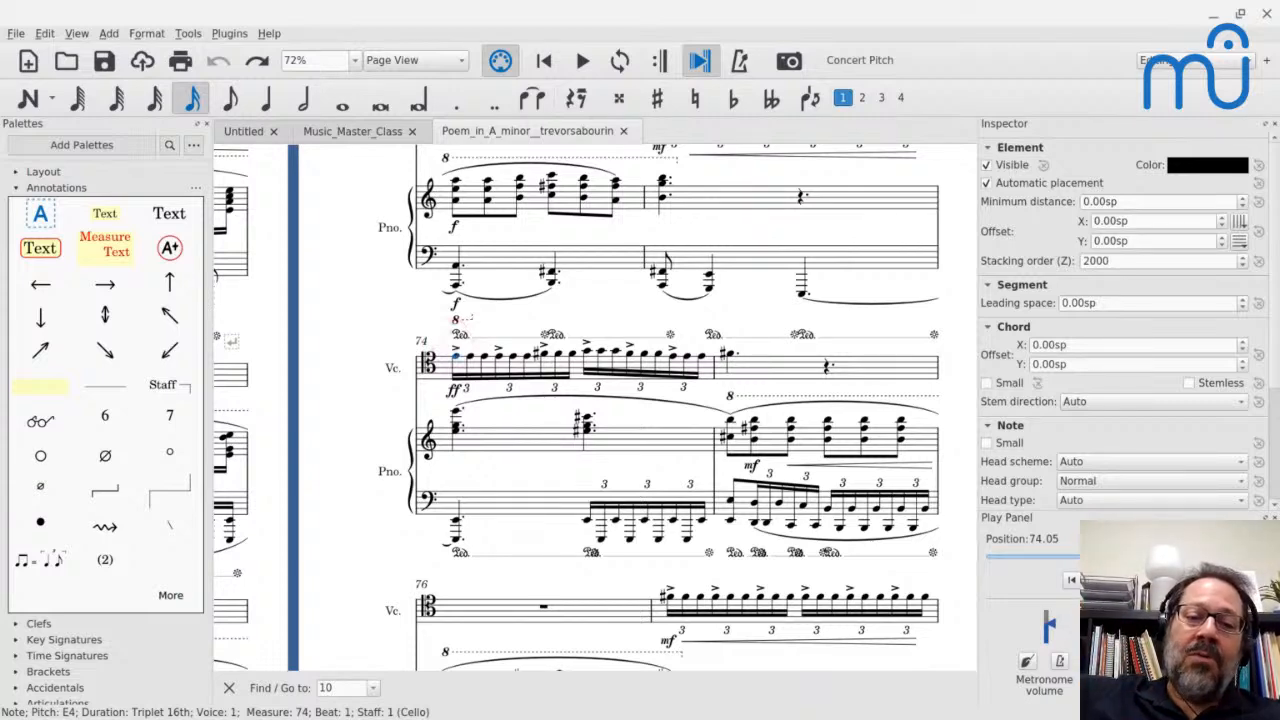
Examine the cello's accented triplet sixteenths and tenor clef in measure 74, comparing them with the piano's left-hand triplets on beat 4.
left_click(457, 360)
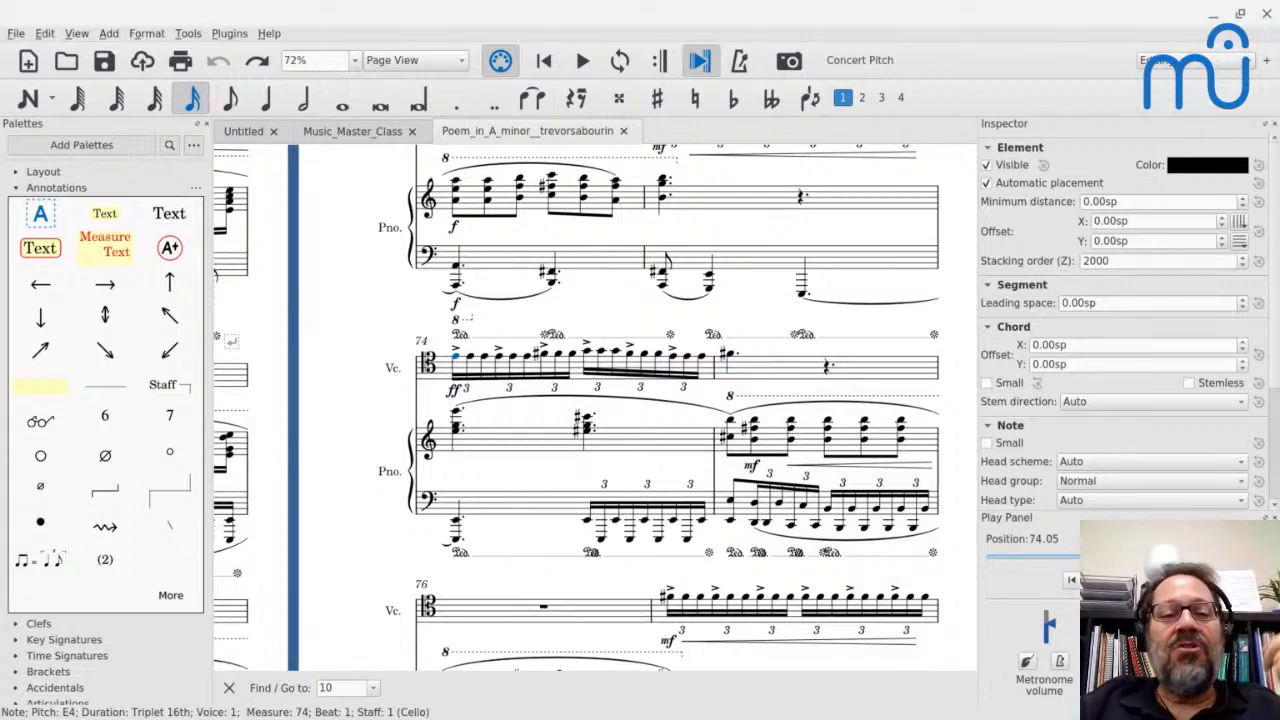
left_click(495, 358)
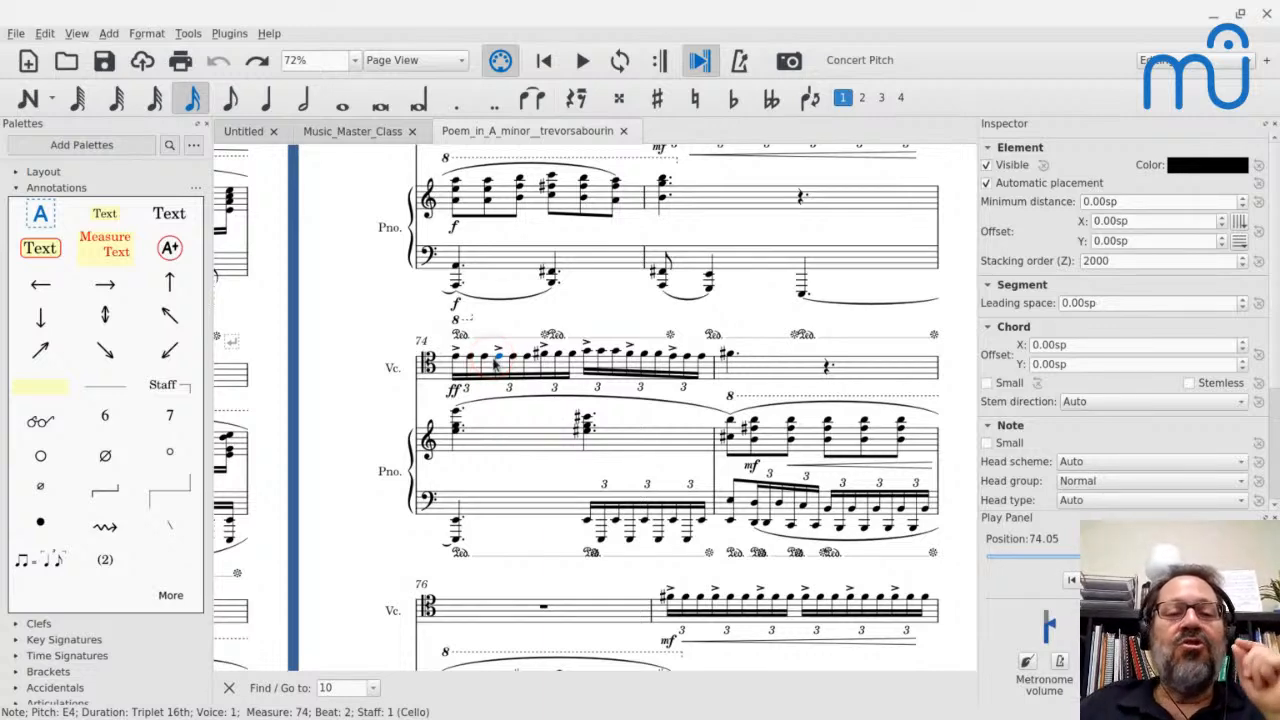
left_click(496, 352)
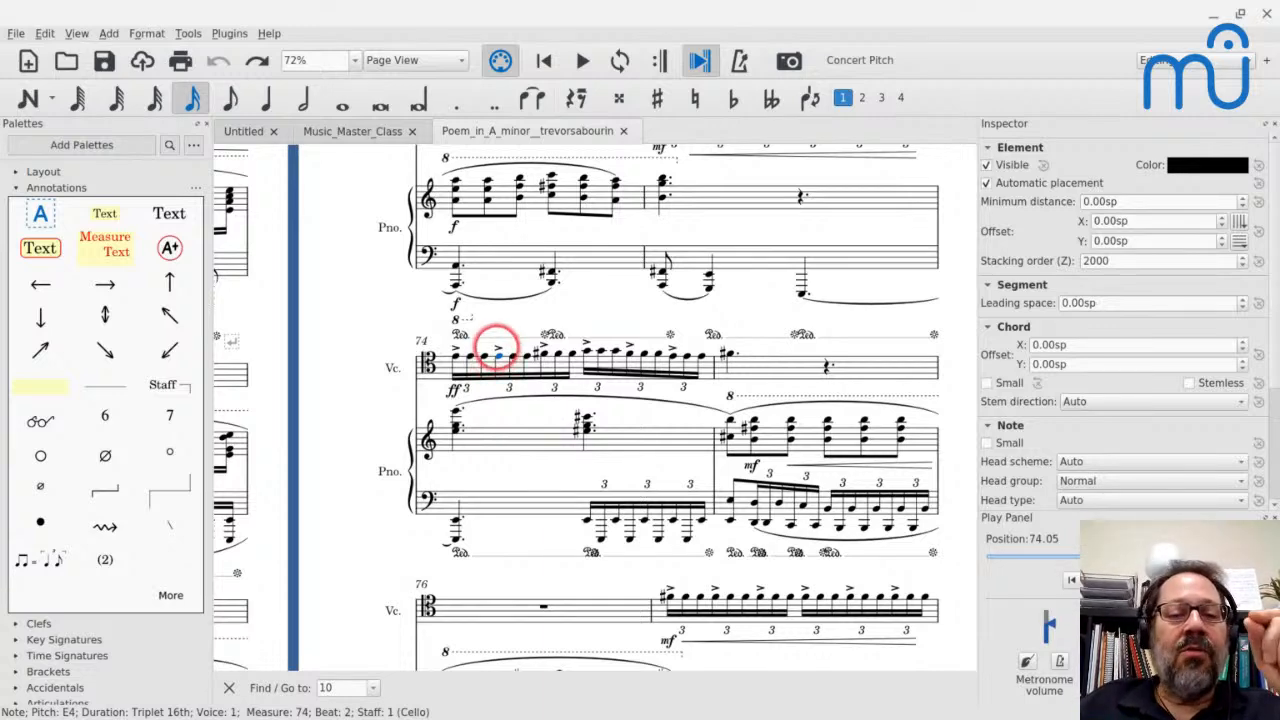
left_click(436, 368)
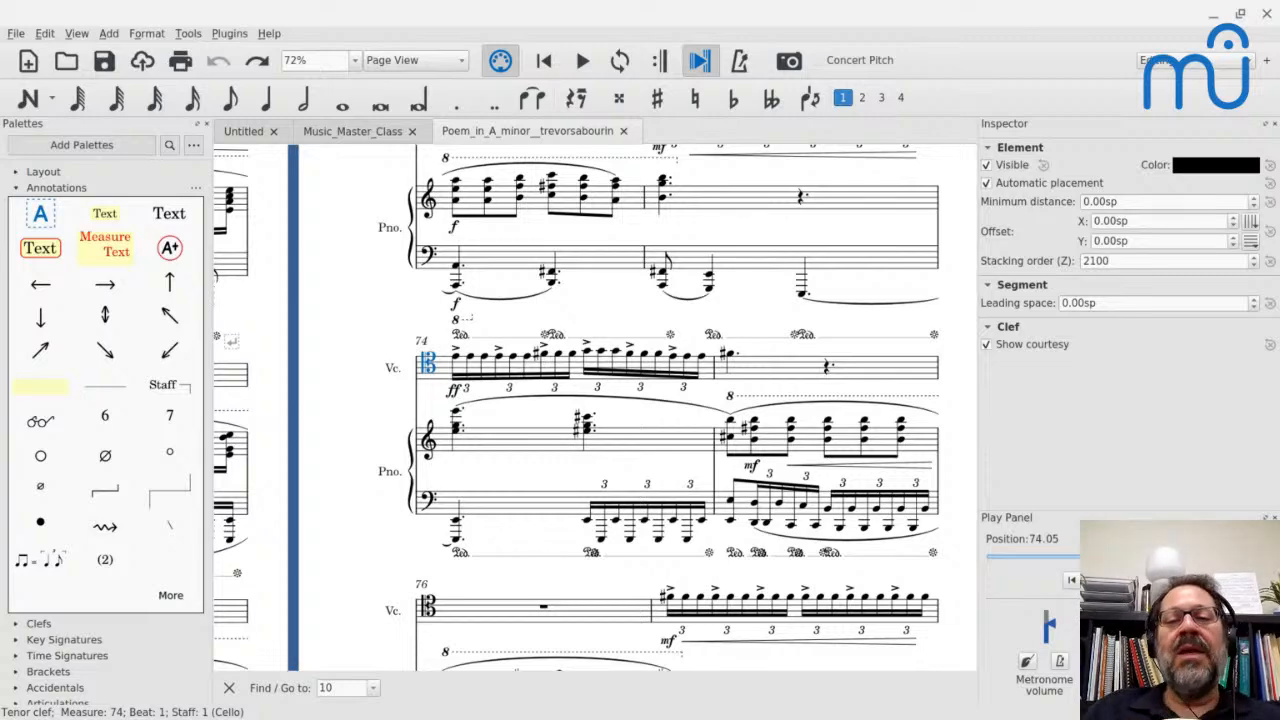
left_click(465, 393)
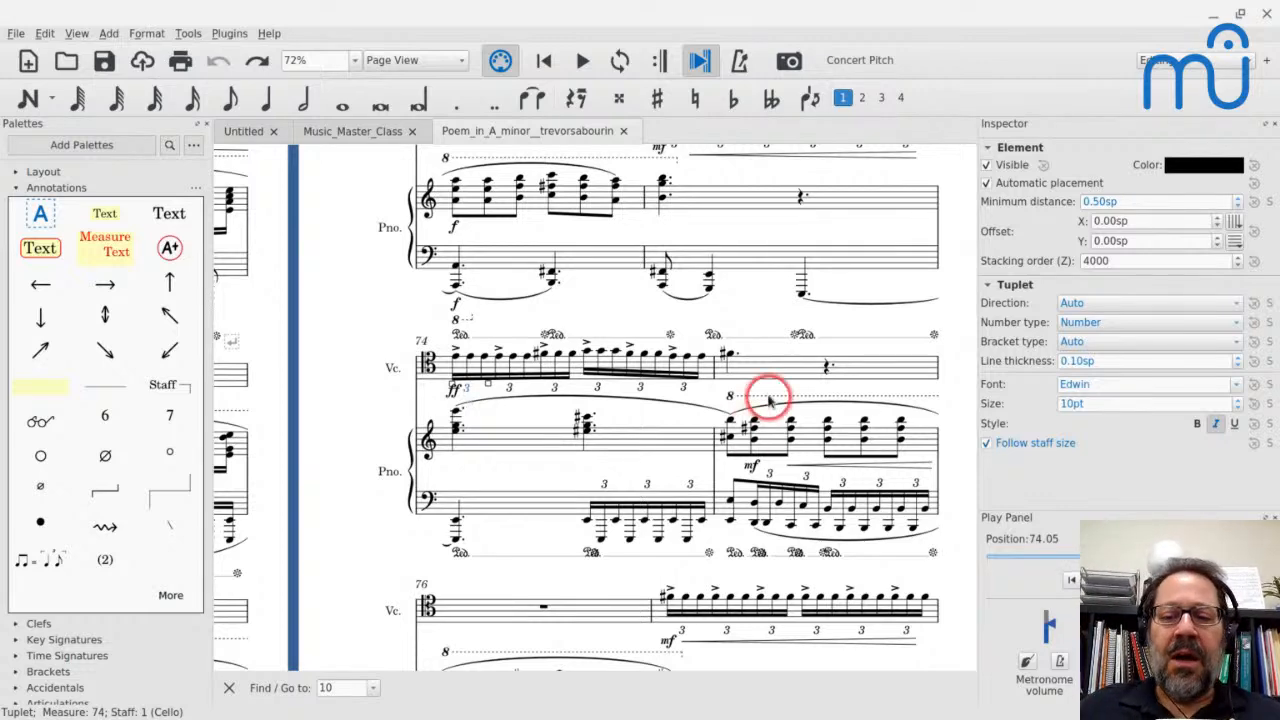
scroll(755, 370, "down", 1)
scroll(757, 376, "down", 2)
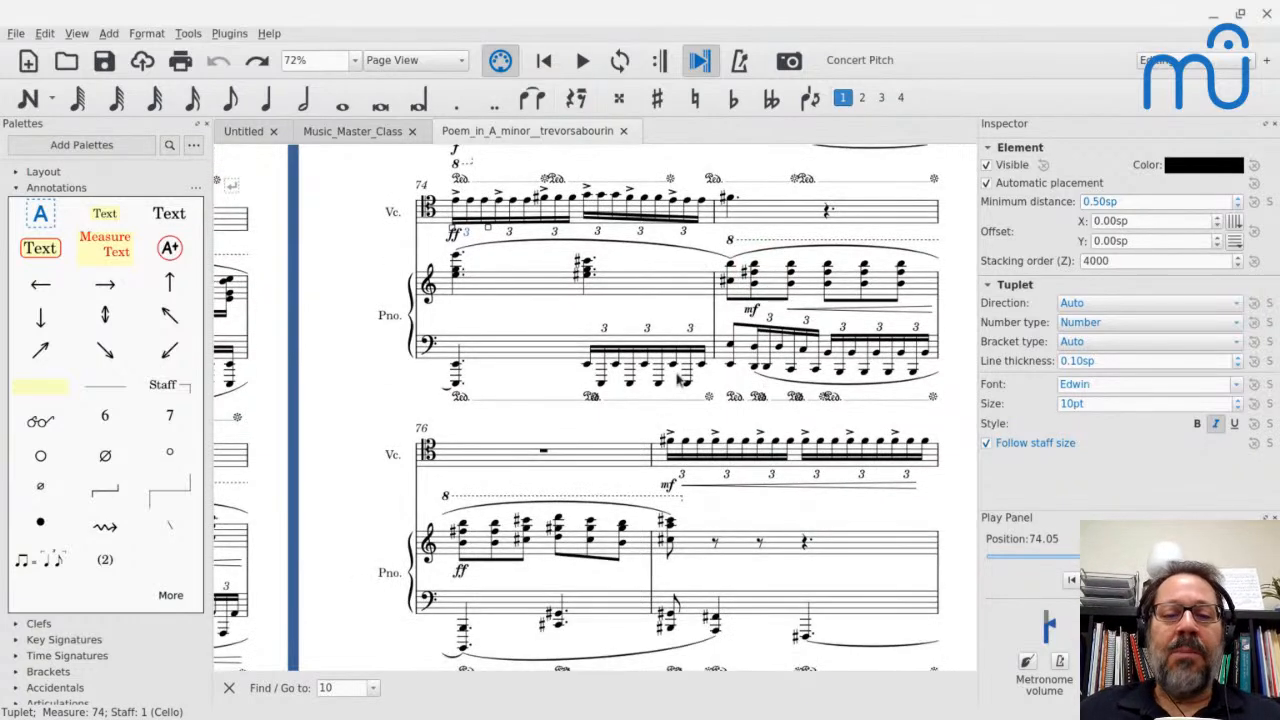
left_click(587, 367)
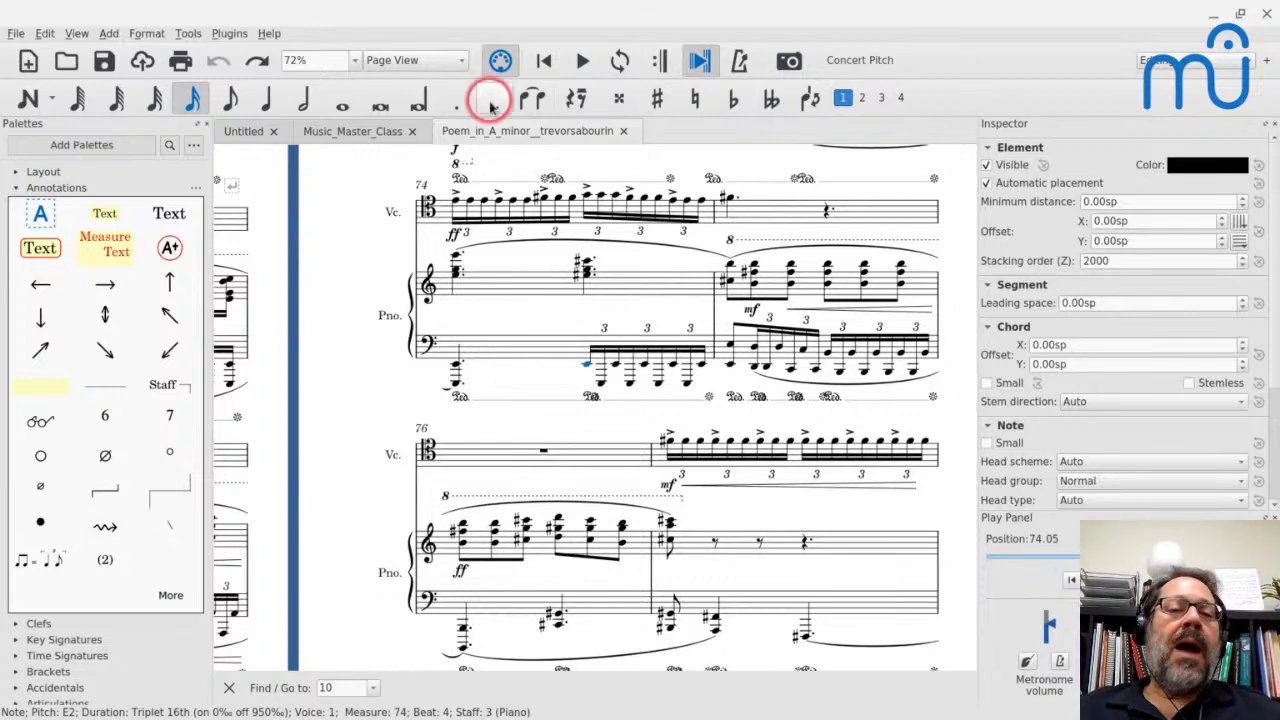
Lower the cello's second, fourth, sixth and eighth triplet sixteenths in measure 74 by one octave.
left_click(474, 196)
key("ctrl+Down")
key("Right")
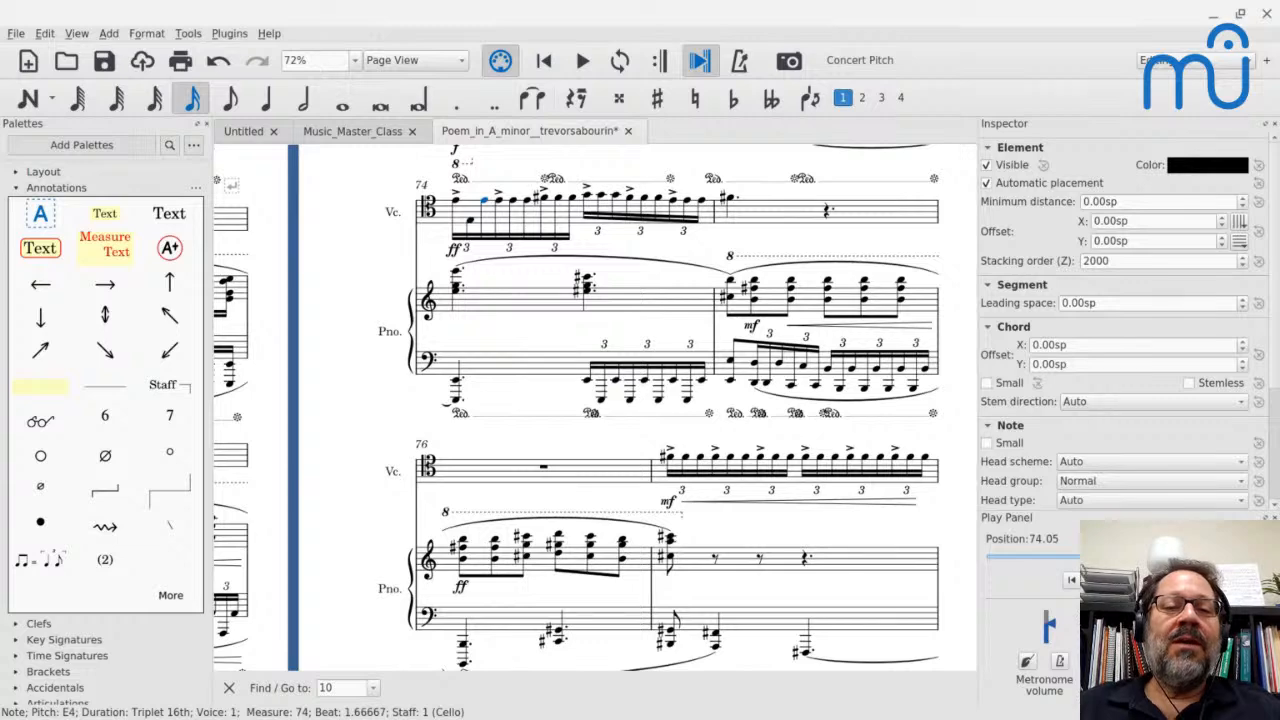
key("Right")
key("ctrl+Down")
key("Right")
key("Right")
key("ctrl+Down")
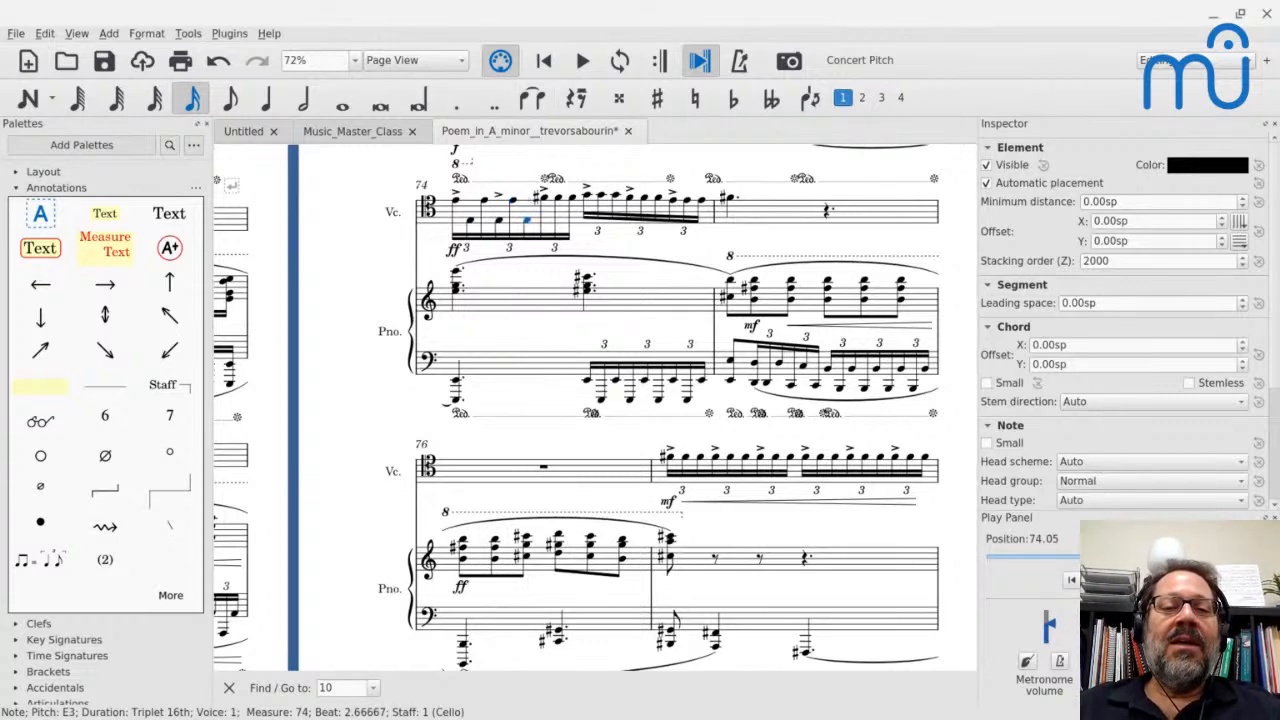
key("Right")
key("Right")
key("ctrl+Down")
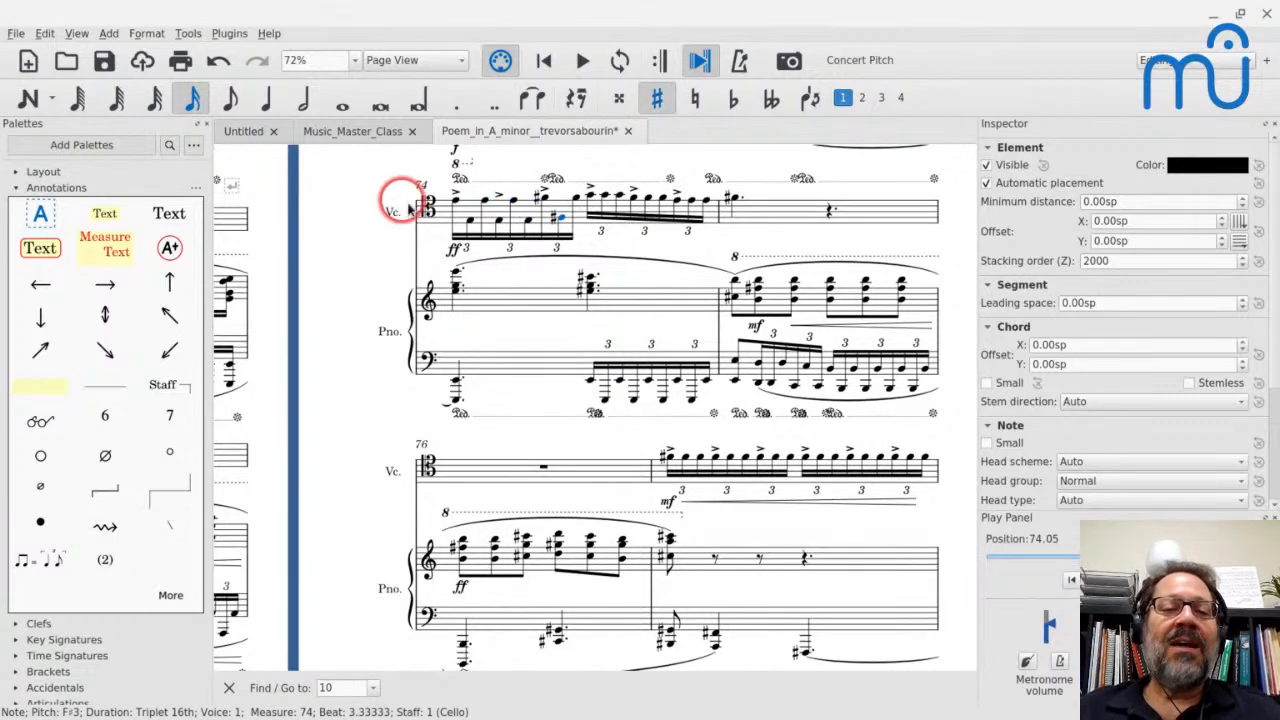
Play the octave-alternating cello triplets from the first note of measure 74, and stop before measure 75.
left_click(456, 201)
key("space")
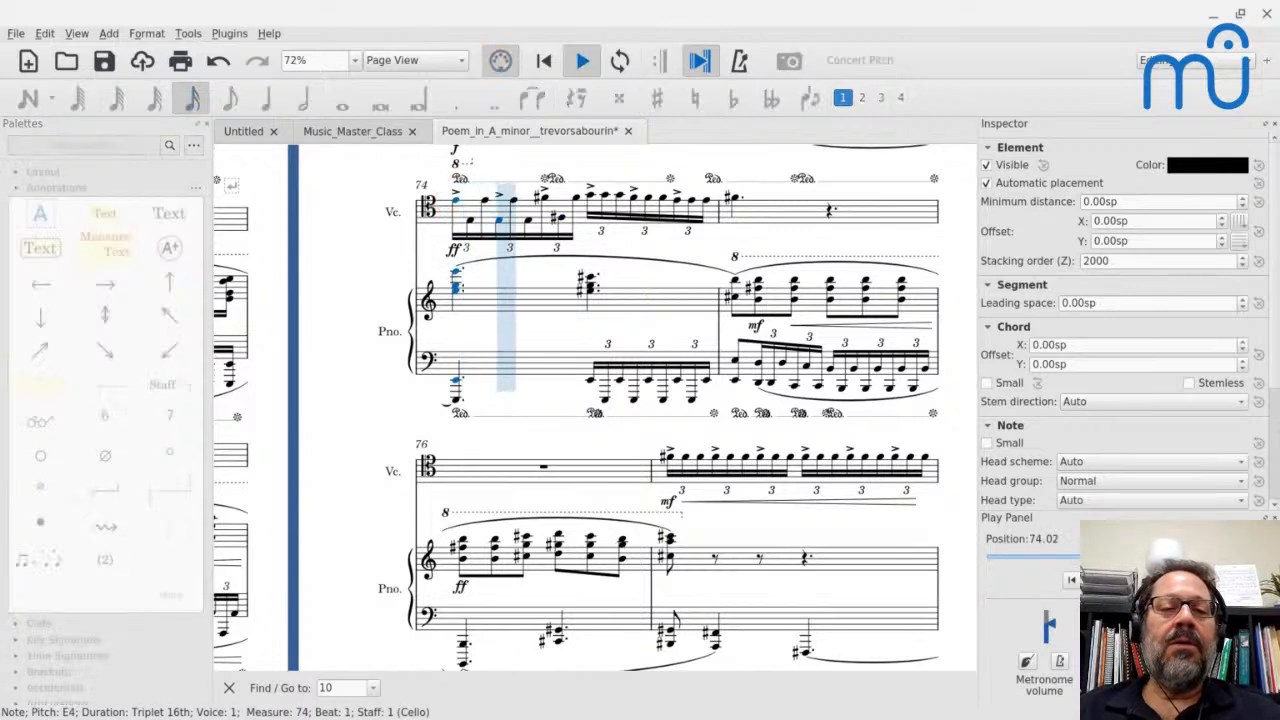
key("space")
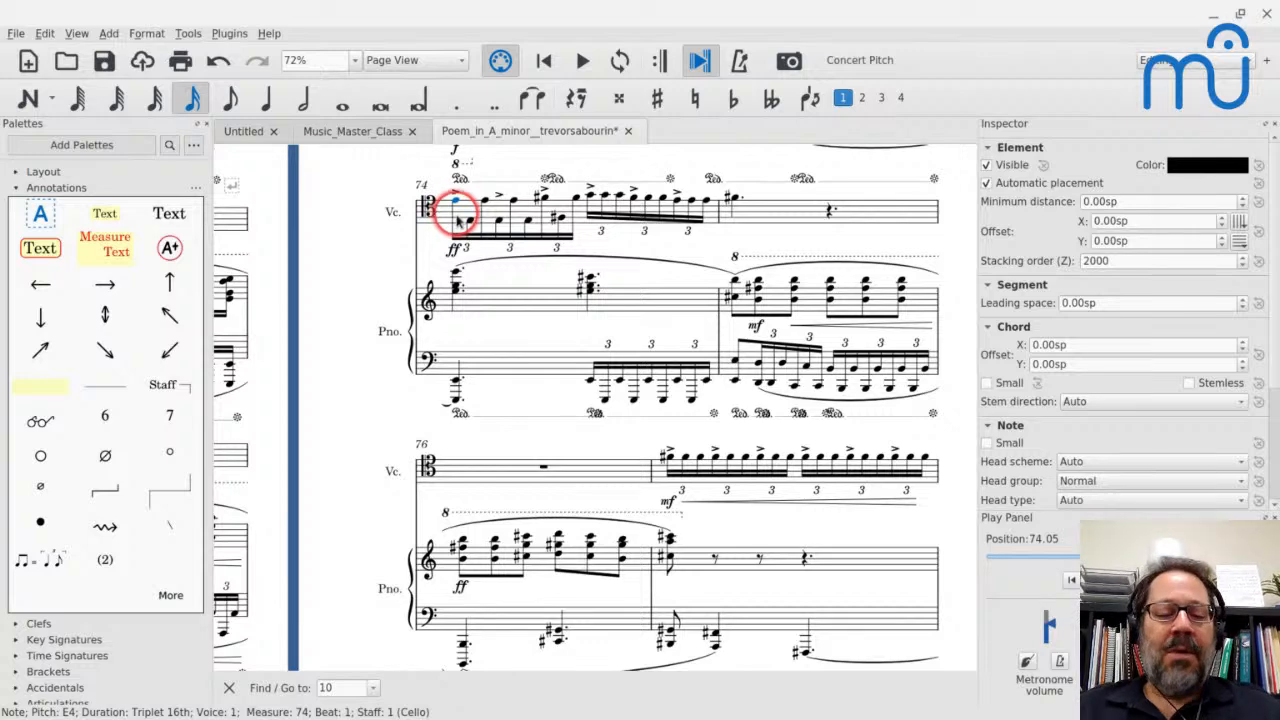
Undo the octave changes to the cello triplets in measure 74.
key("ctrl+z")
key("ctrl+z")
key("ctrl+z")
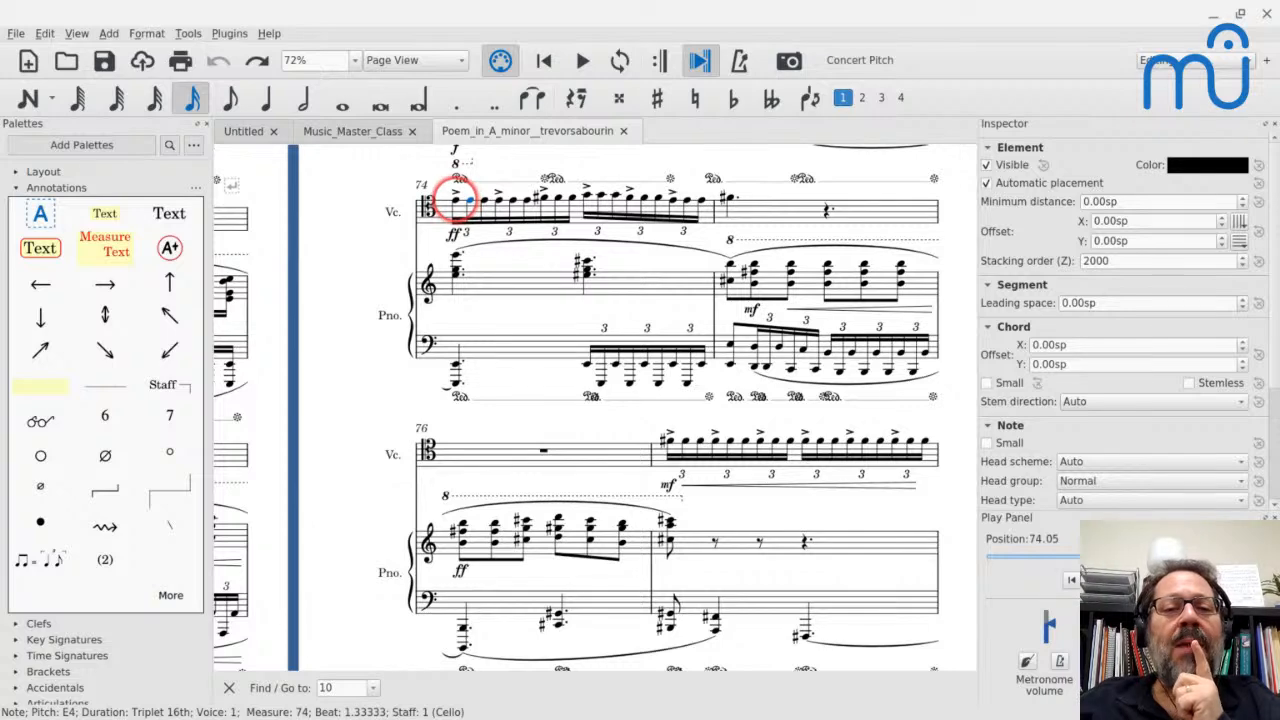
Compare the first two cello notes of measure 74, the accented one and the unaccented repeat.
left_click(456, 201)
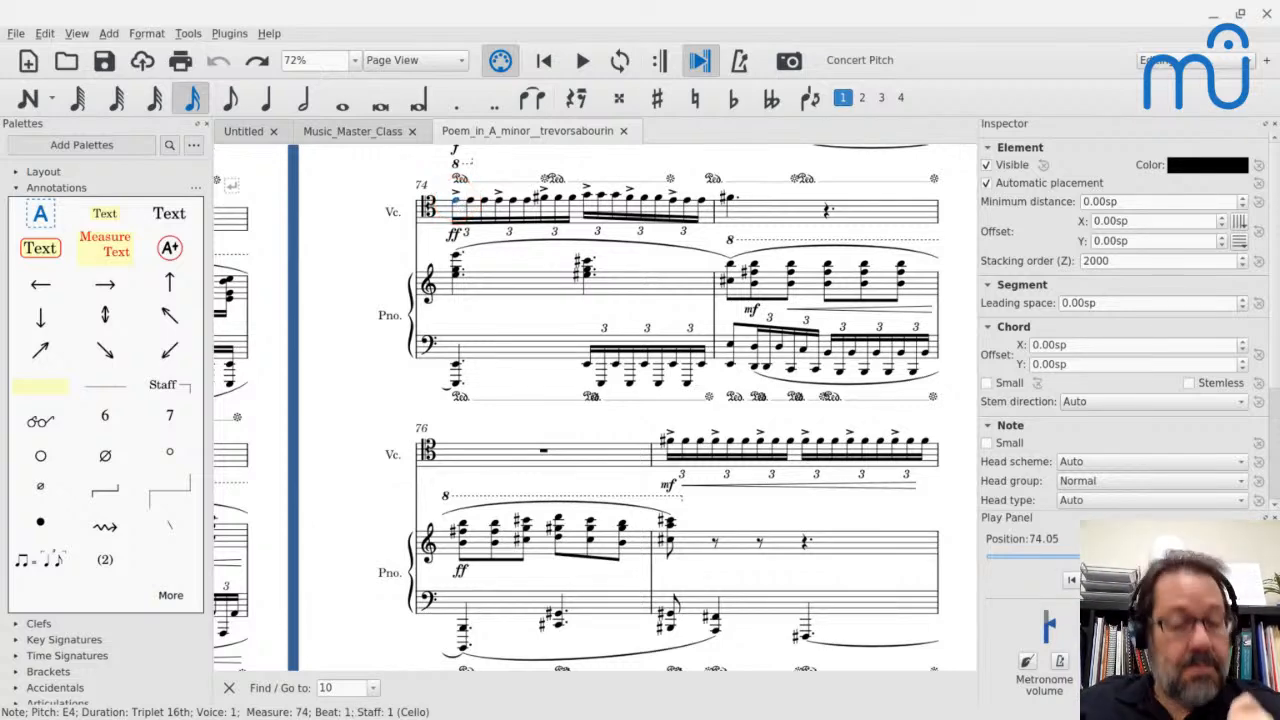
left_click(472, 203)
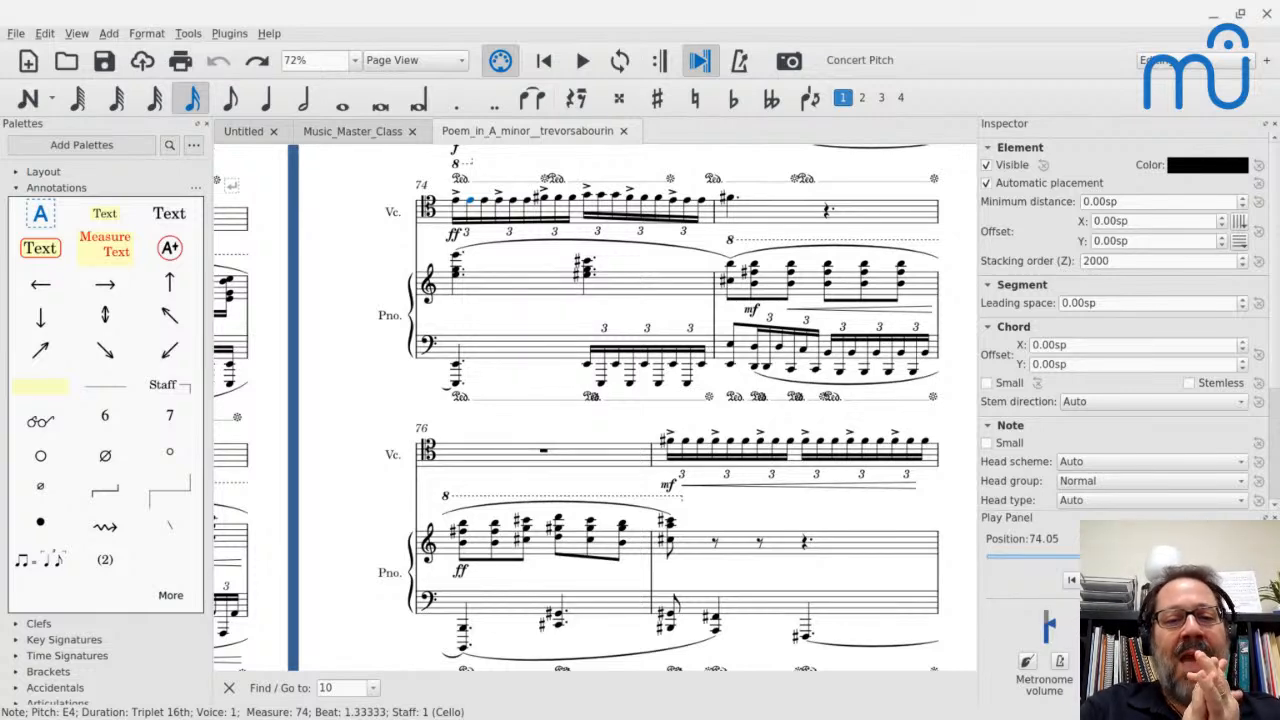
left_click(456, 203)
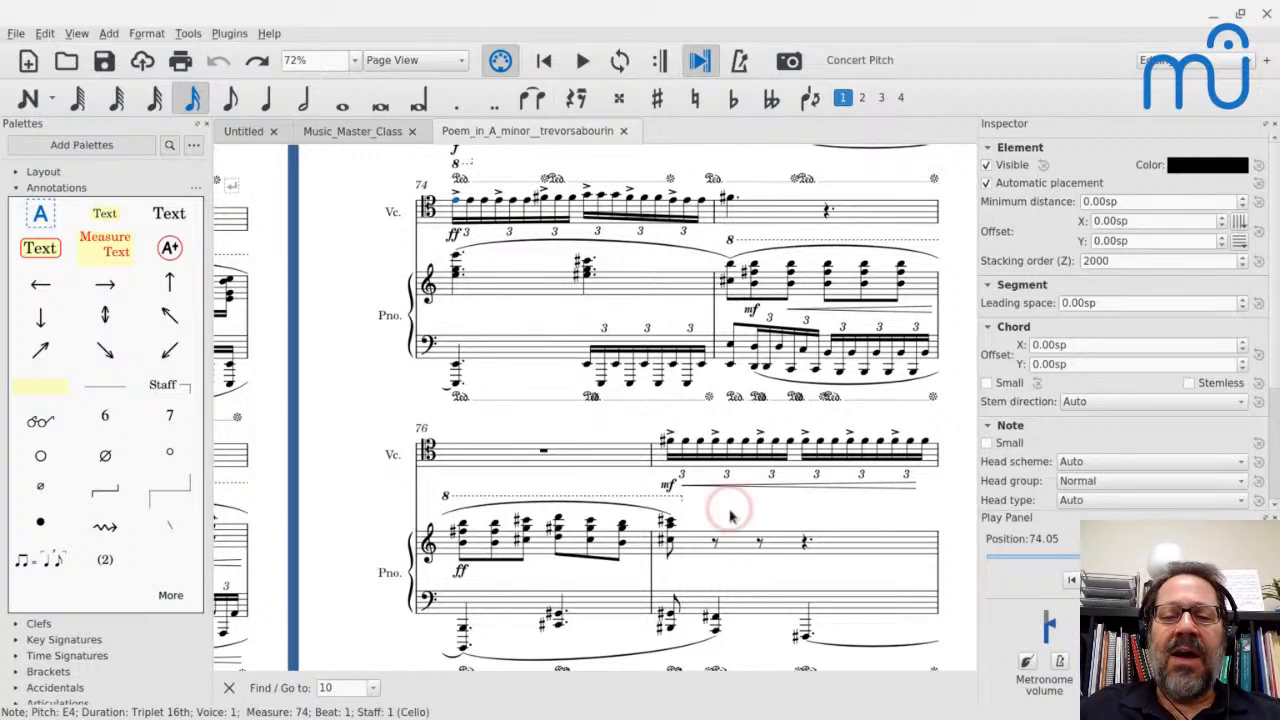
Review the rest of the score from measure 76 through "con abbandonamente" to the closing "Largo e Mesto", and return to measure 1.
scroll(733, 390, "down", 10)
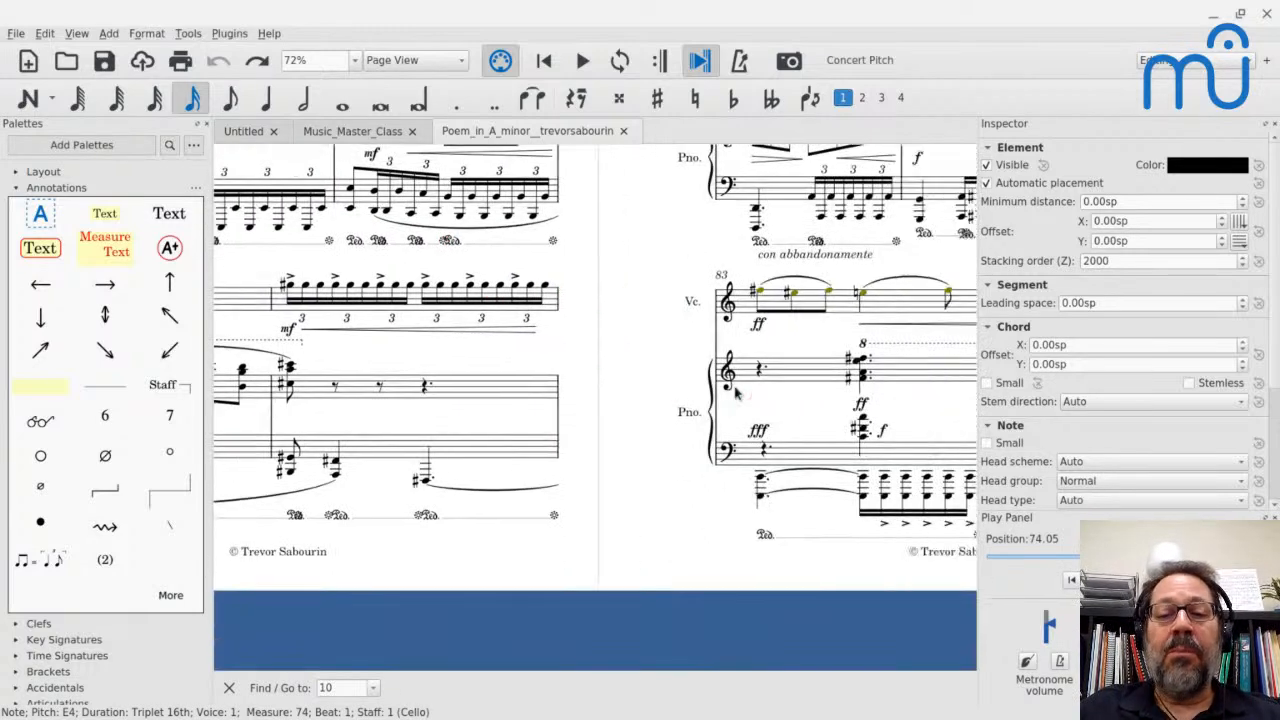
scroll(595, 408, "up", 5)
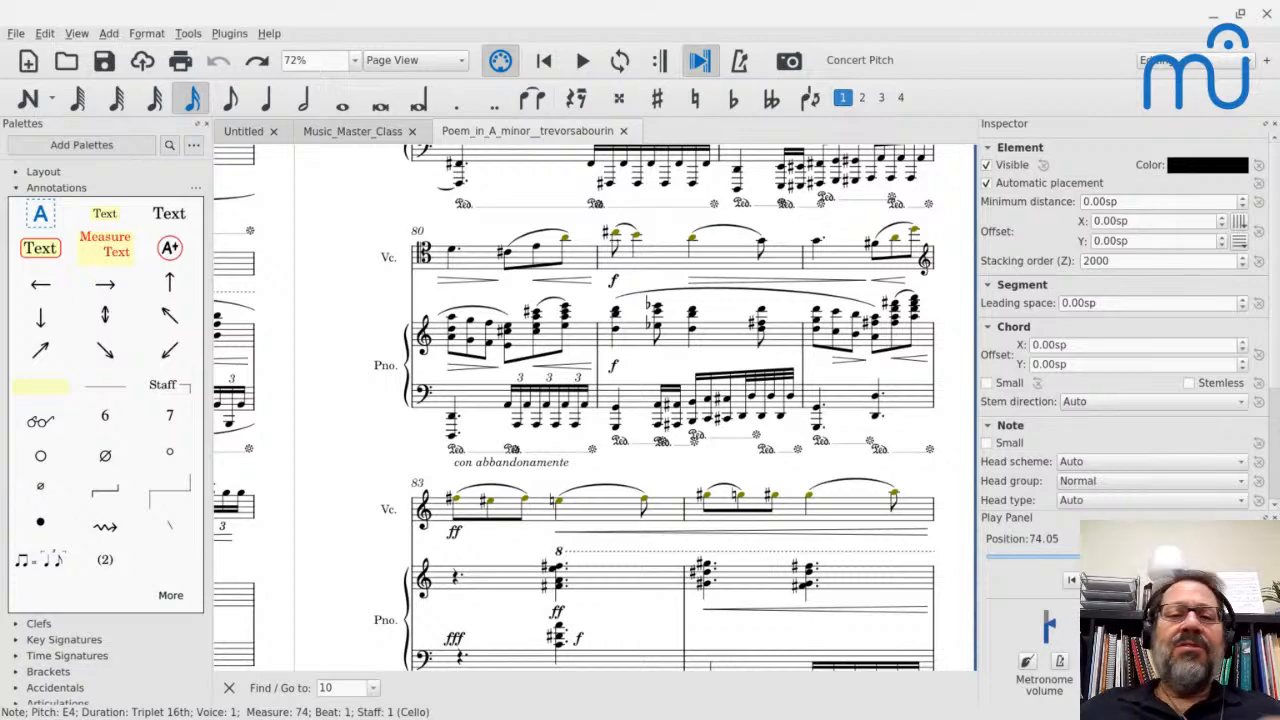
scroll(595, 408, "up", 3)
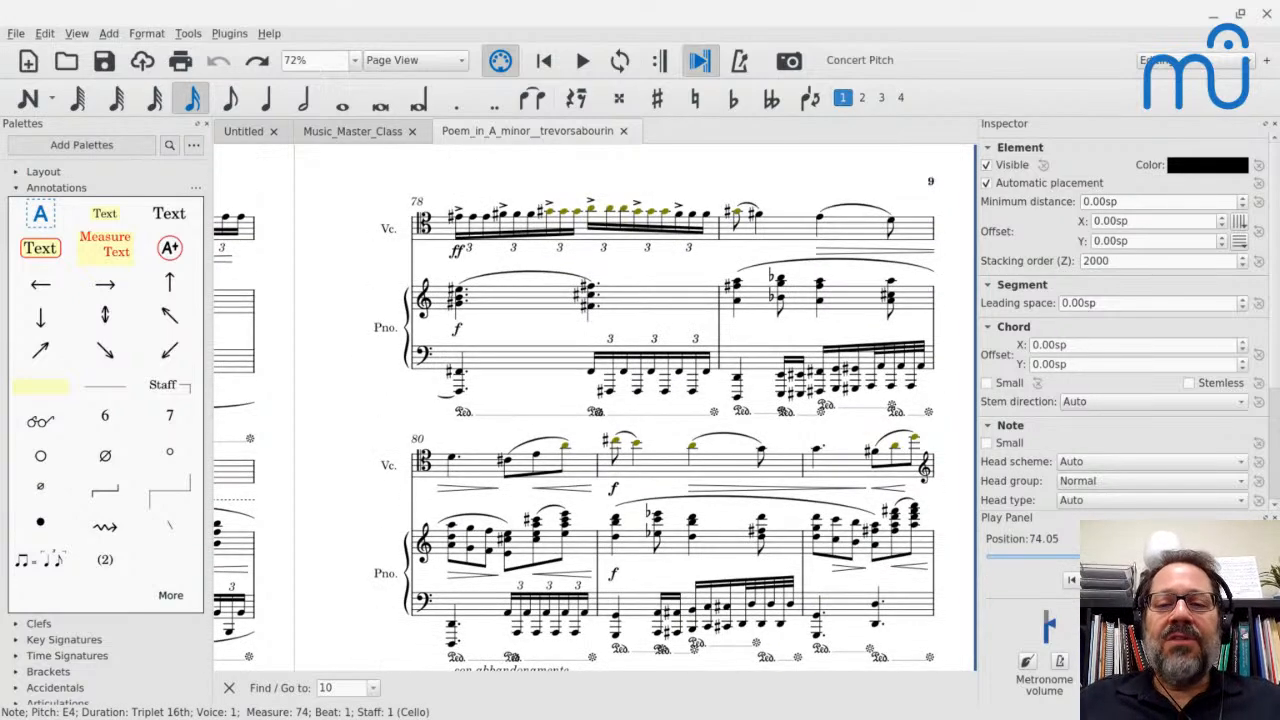
scroll(736, 391, "down", 3)
scroll(736, 391, "down", 4)
scroll(736, 391, "right", 2)
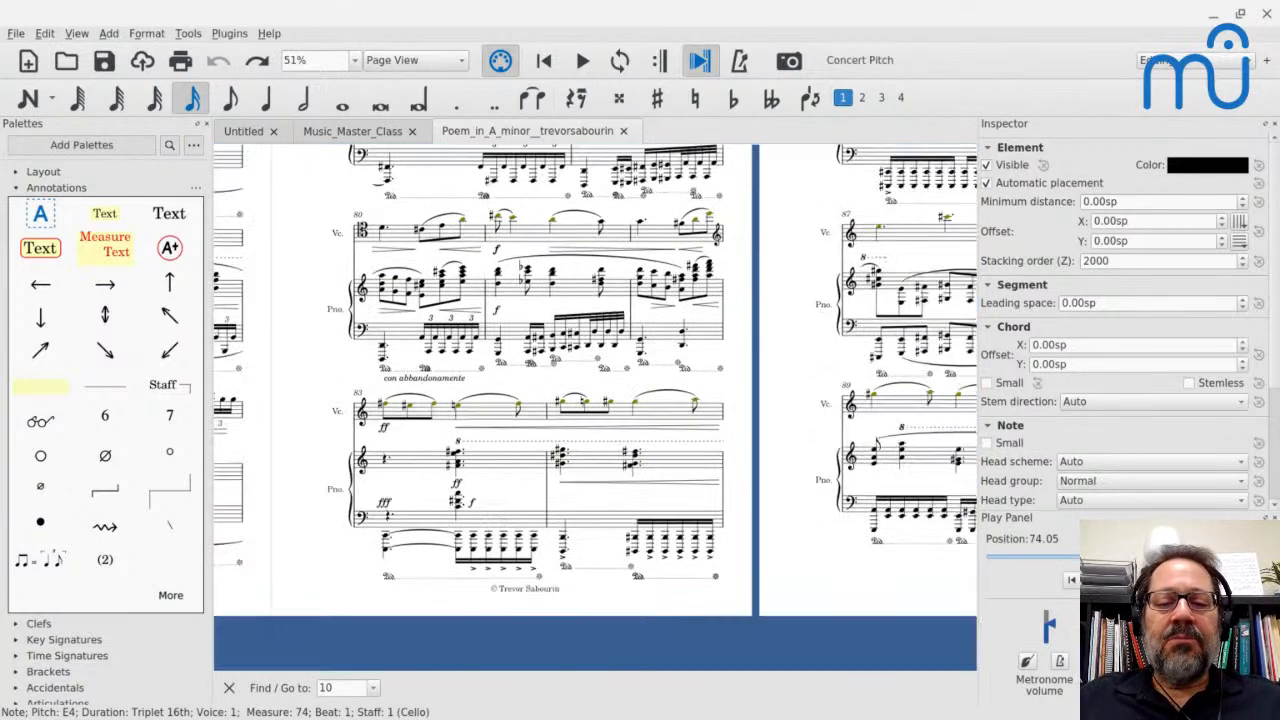
scroll(595, 380, "right", 2)
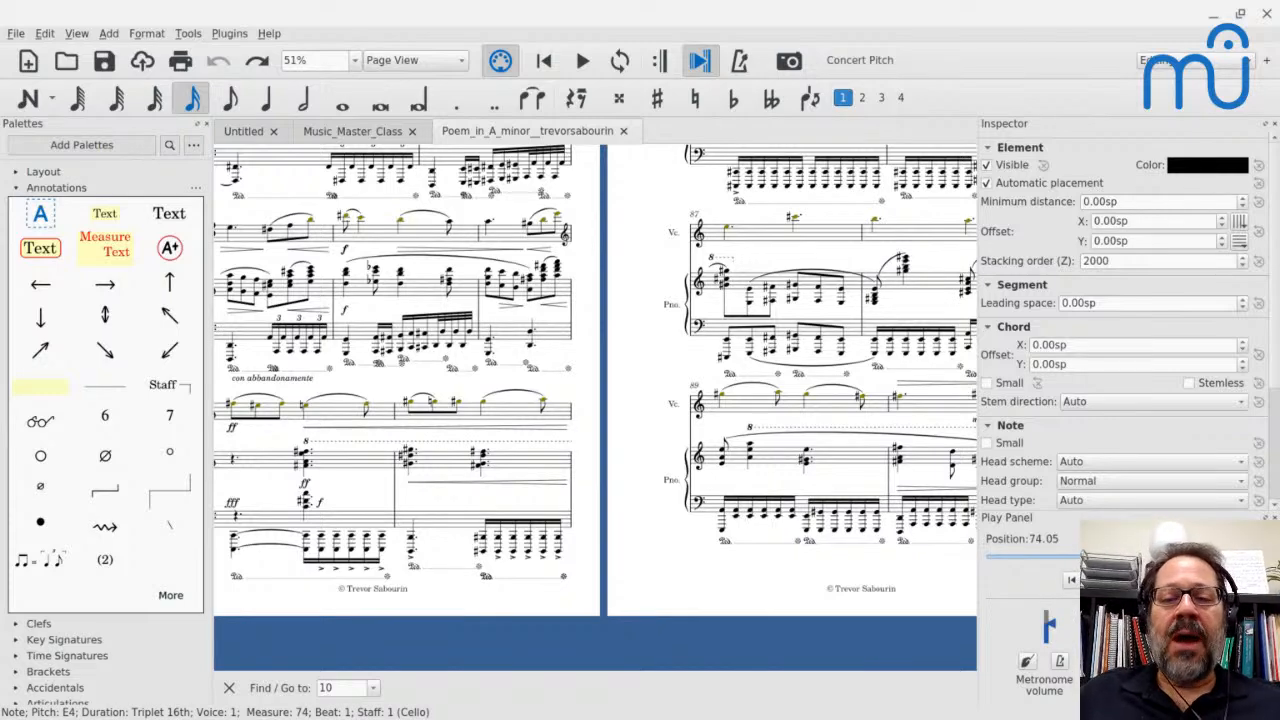
scroll(595, 400, "up", 4)
scroll(595, 400, "right", 5)
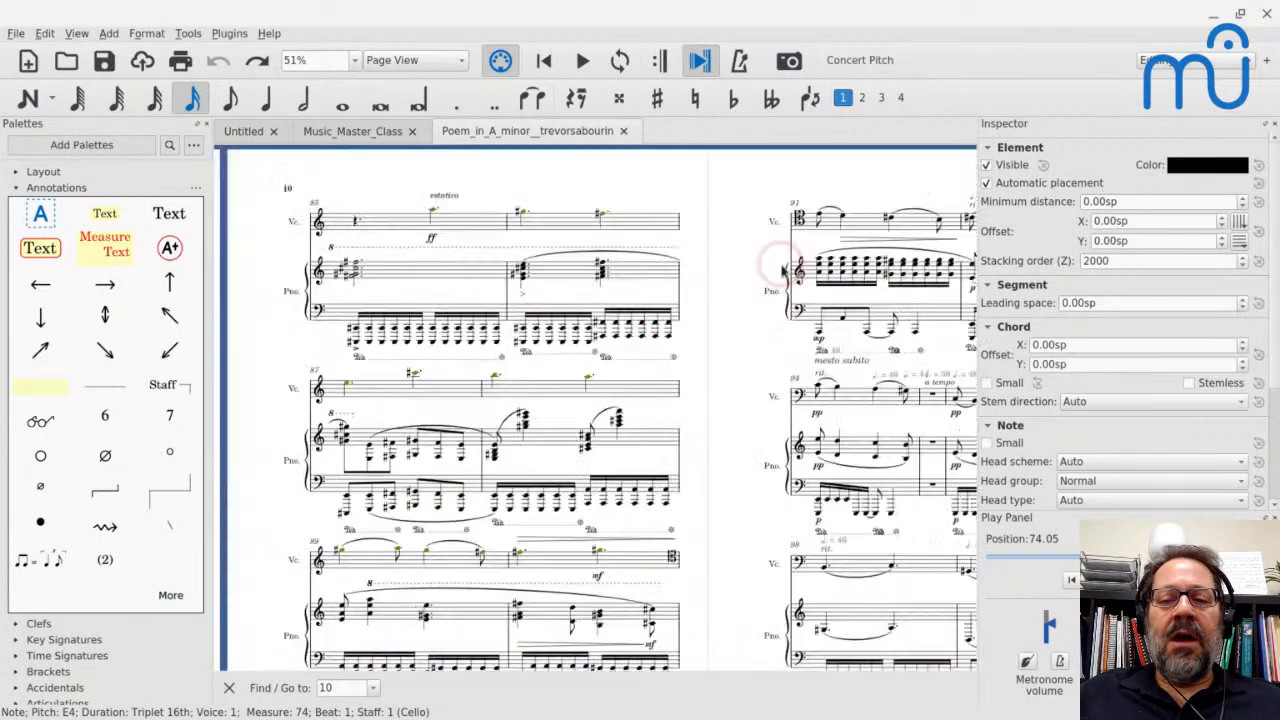
scroll(595, 400, "right", 5)
scroll(595, 400, "down", 4)
scroll(595, 400, "up", 1)
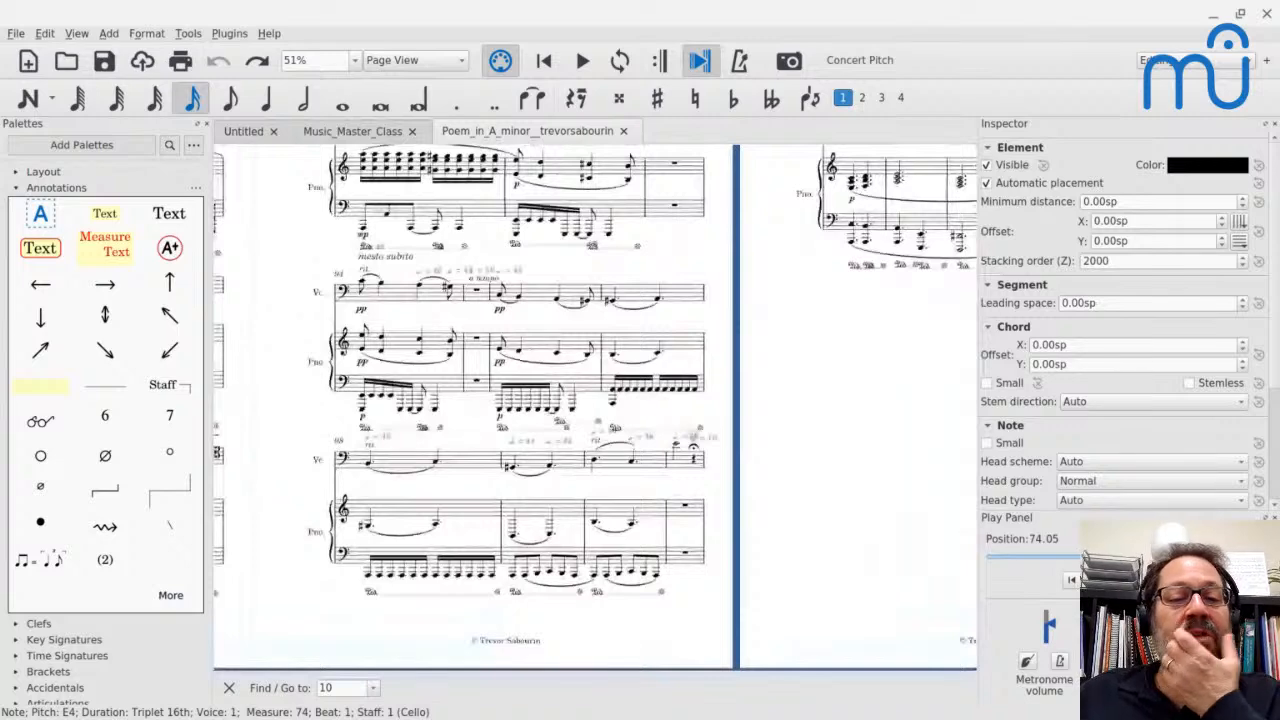
scroll(595, 408, "right", 4)
scroll(595, 408, "up", 1)
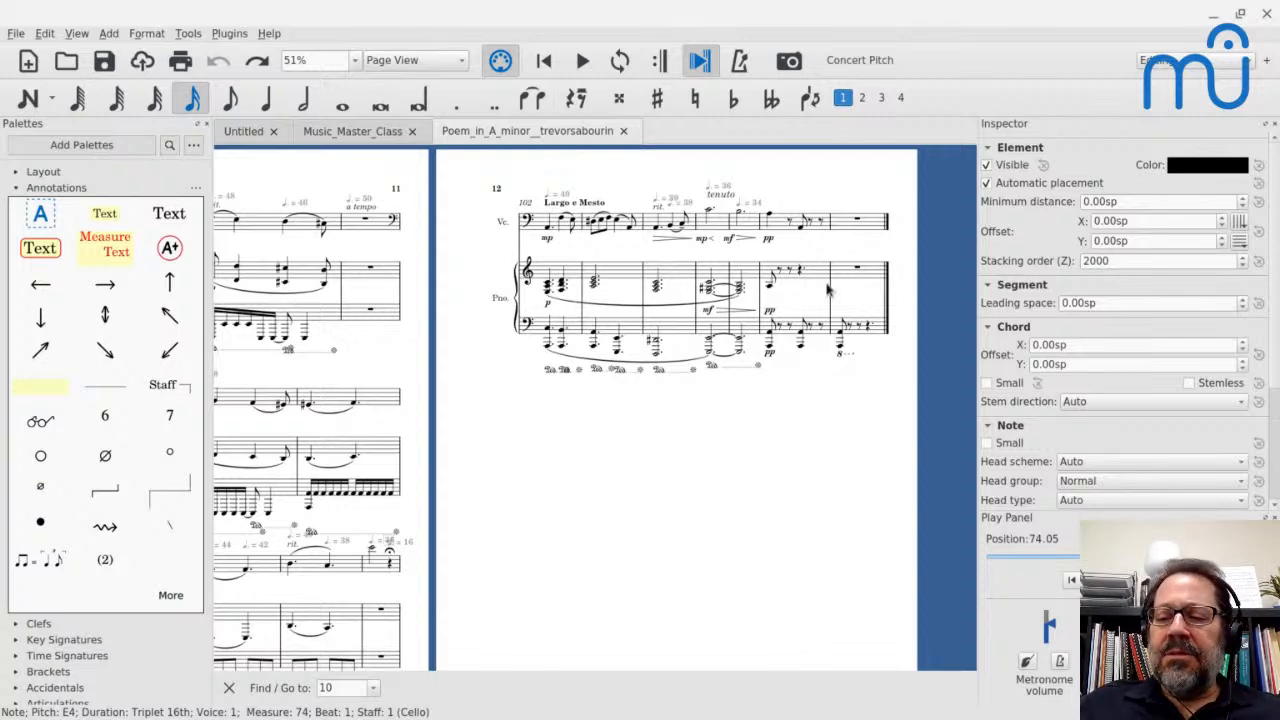
key("ctrl+Home")
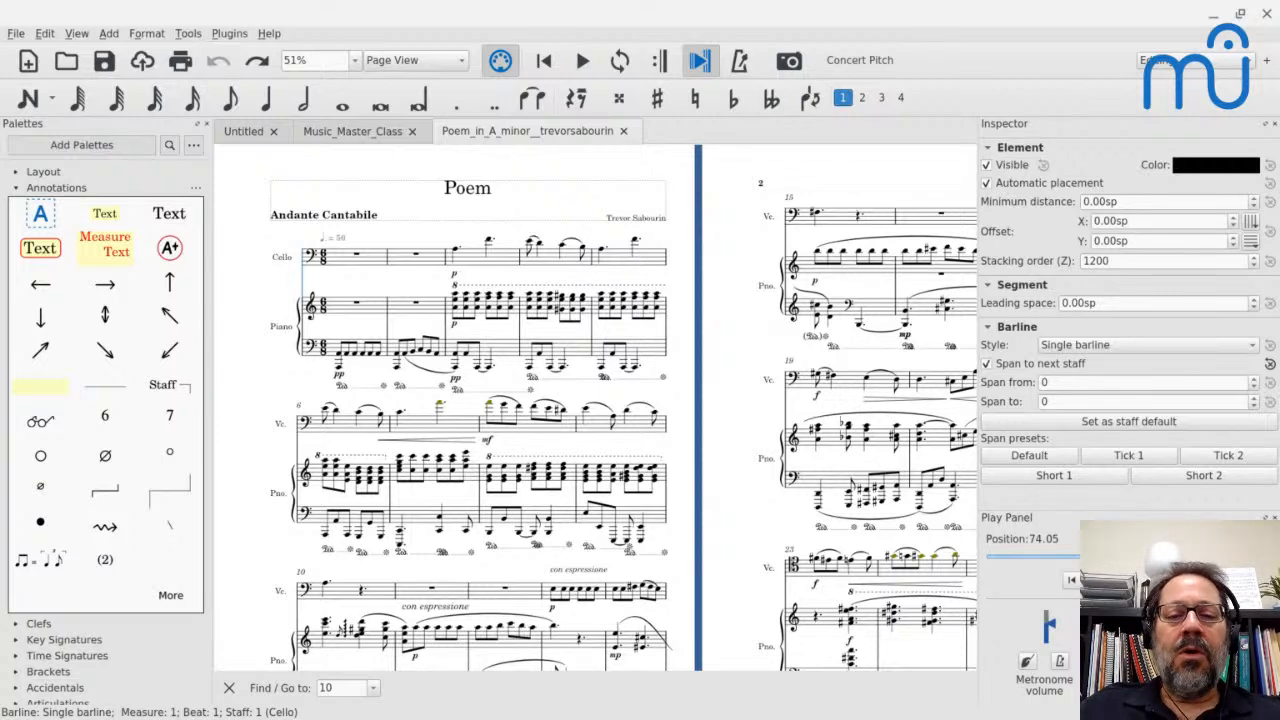
Open the motet score and Fugue_in_D_Minor__10-18-21.mscz together from the Master Class/2021 folder.
key("ctrl+o")
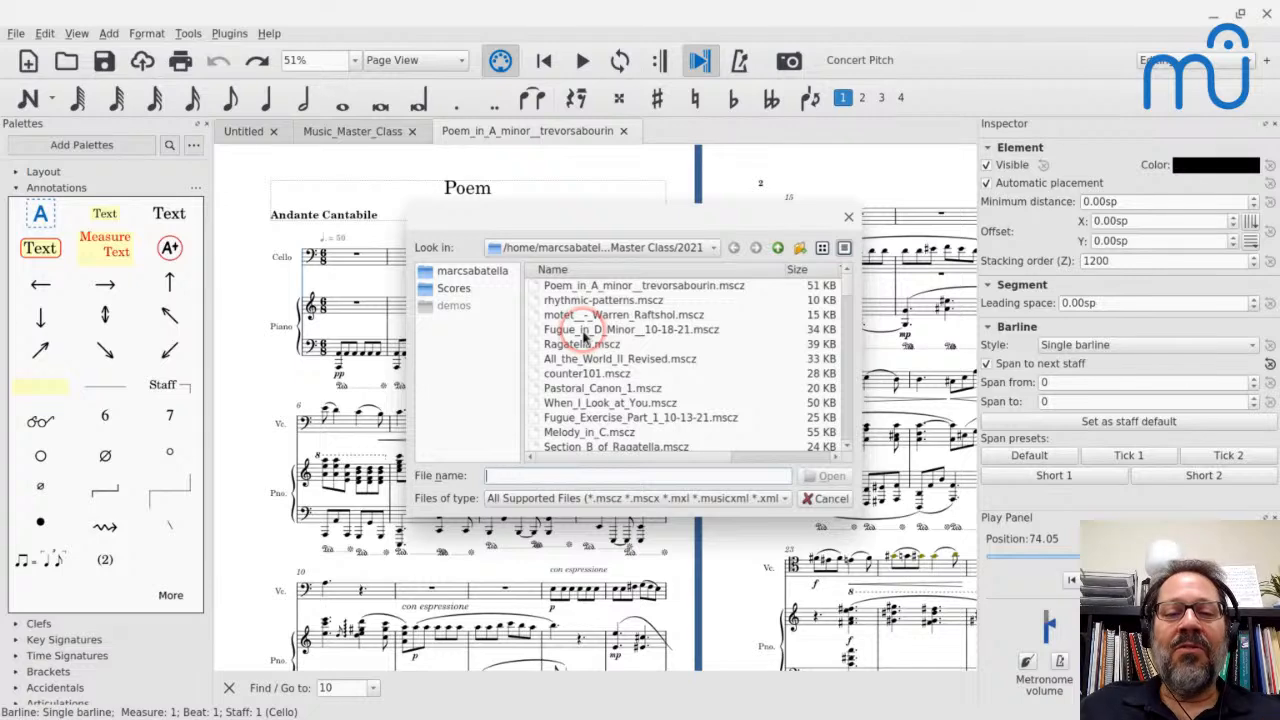
left_click(585, 333)
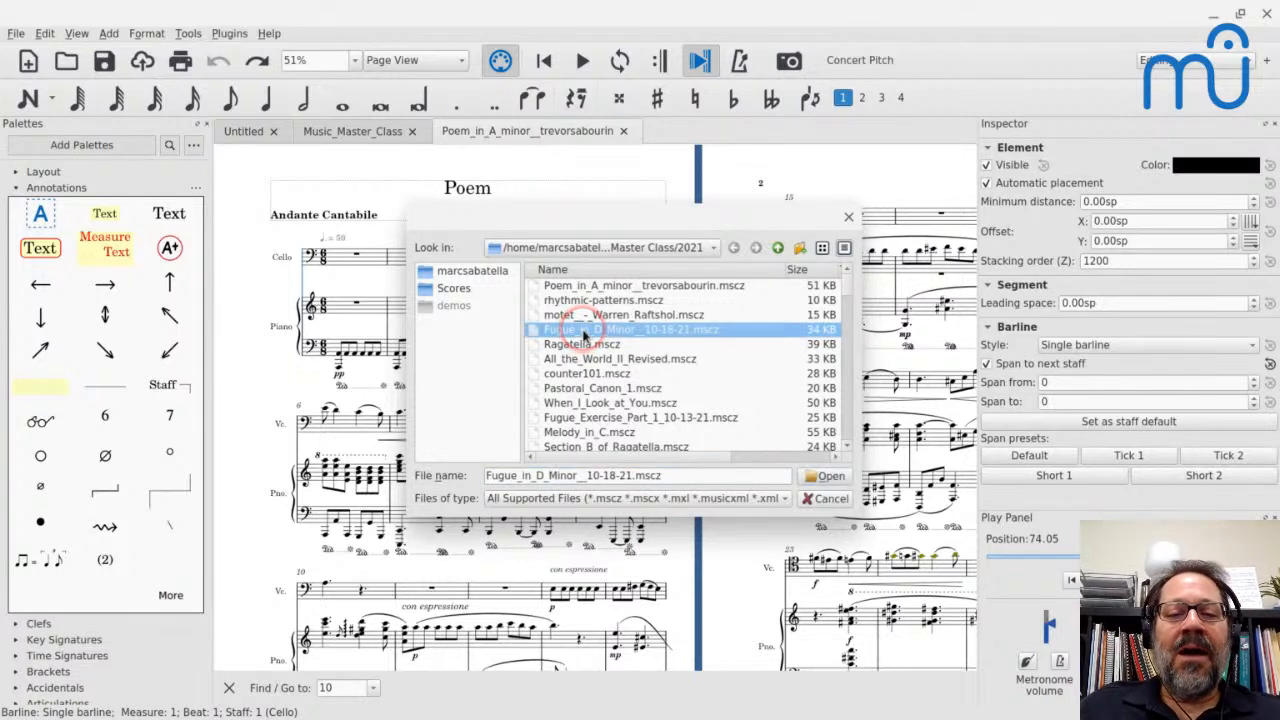
left_click(585, 316, "ctrl")
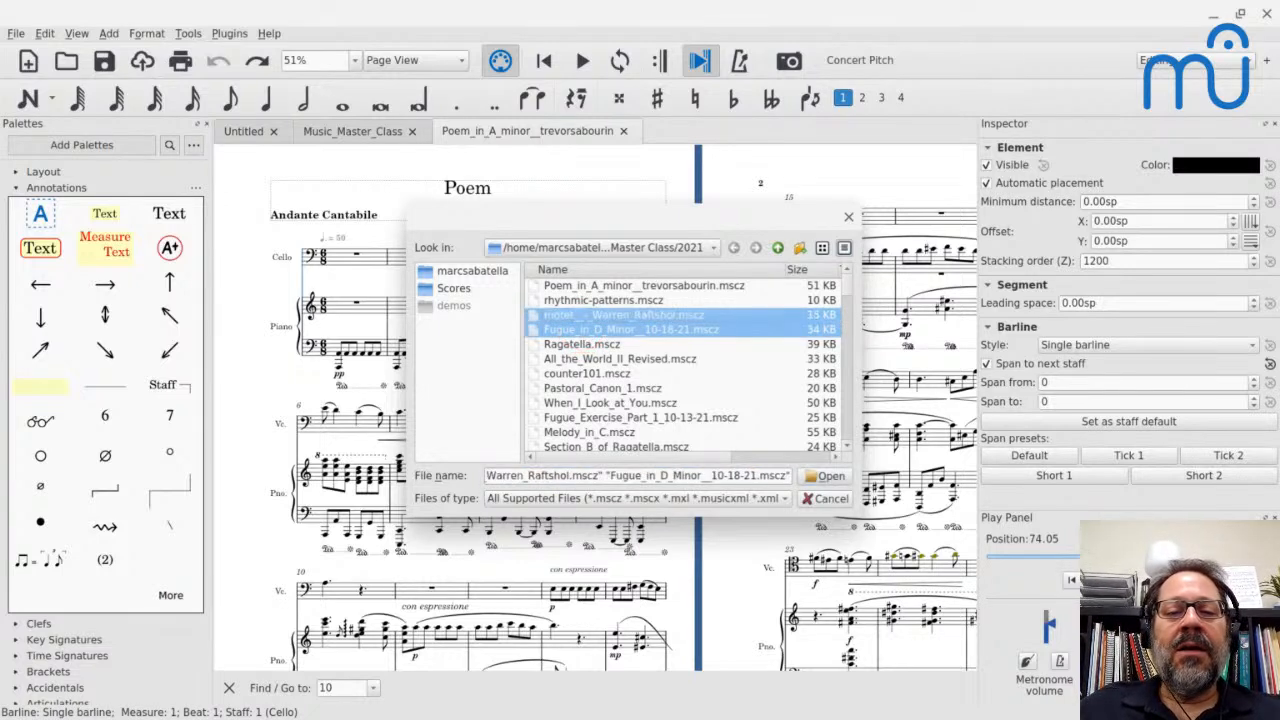
key("Return")
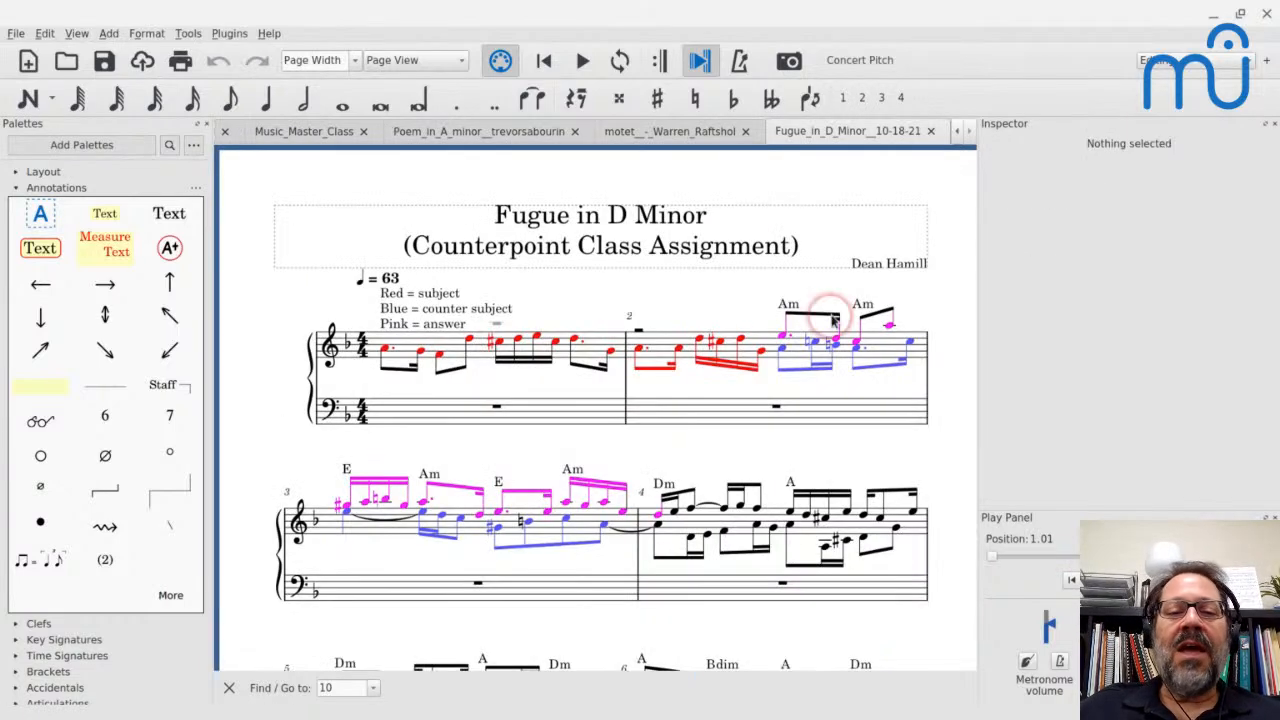
Select the first note of the fugue's red subject and switch to the Mastering MuseScore community's Share & Discuss page.
left_click(386, 350)
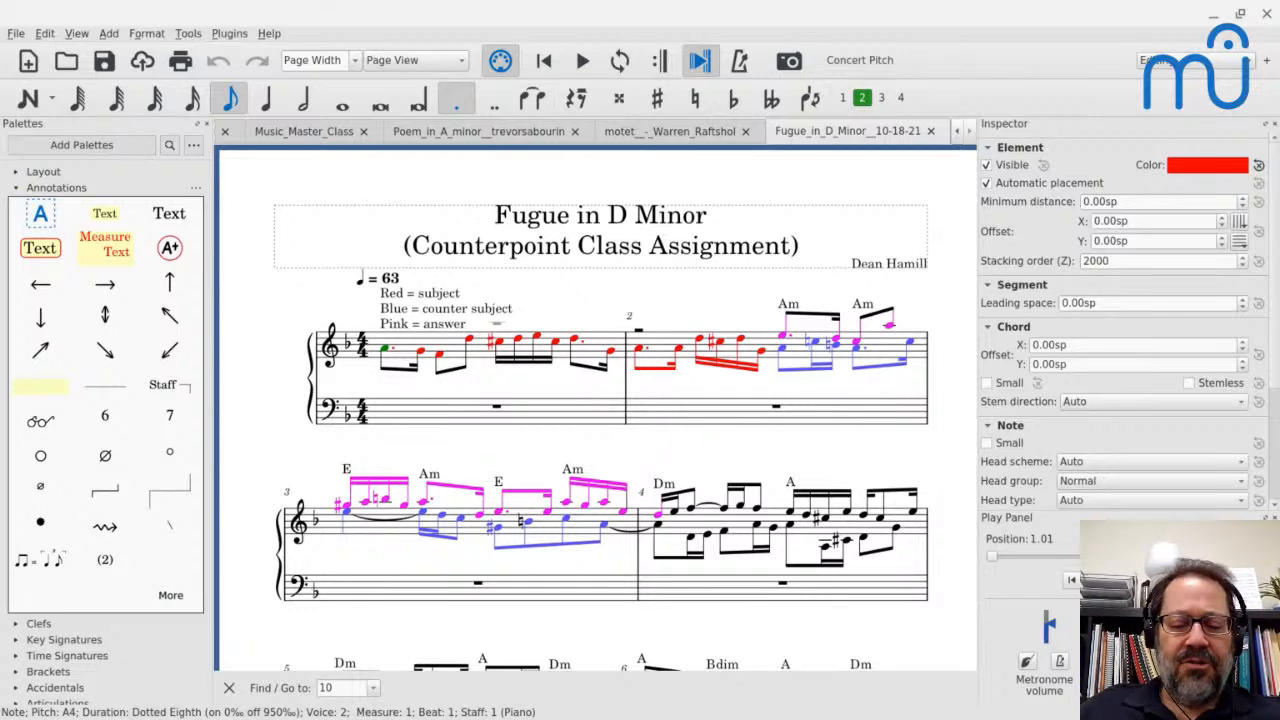
key("alt+Tab")
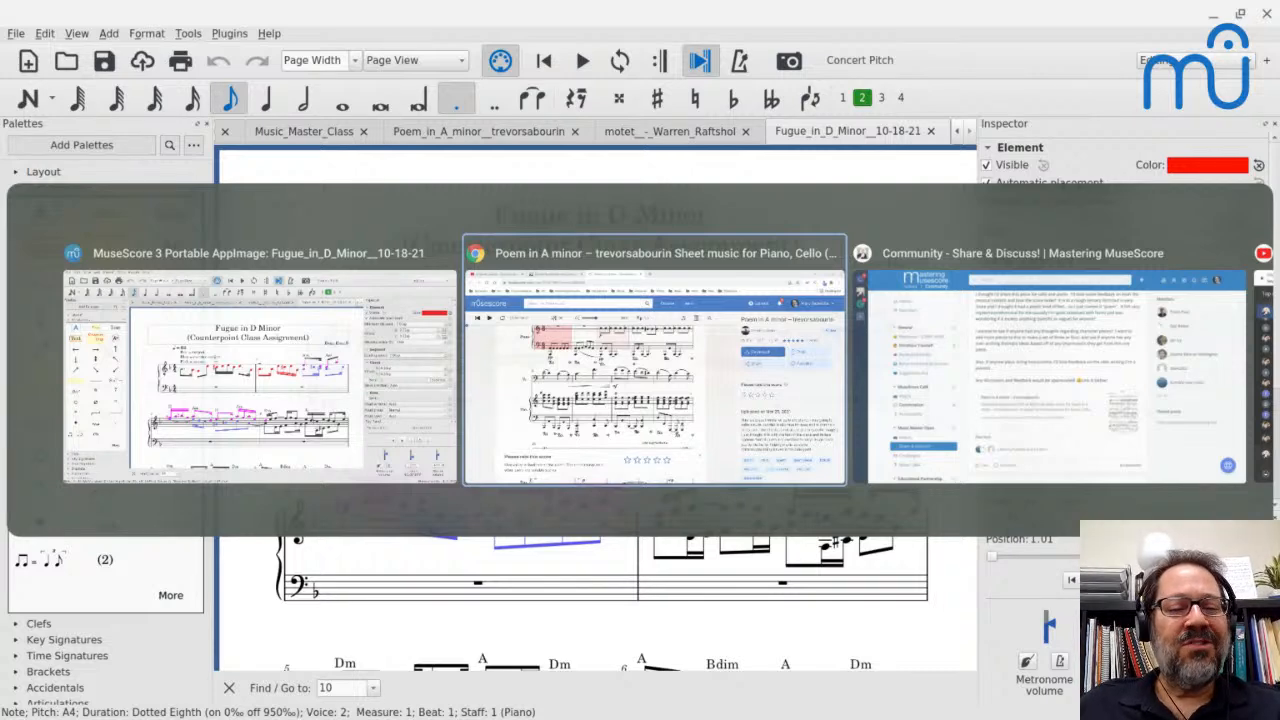
key("alt+Tab")
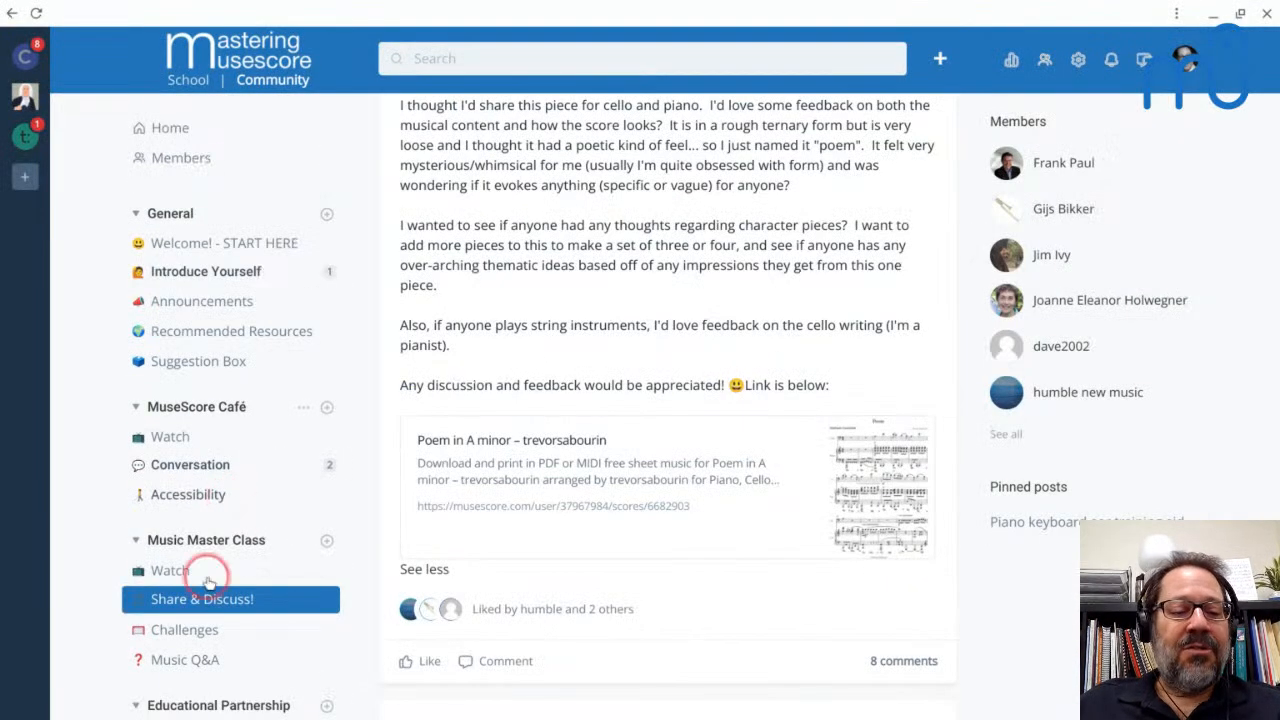
Open the Baroque Fugue section of Practical Counterpoint, check its Project post, and return to the section's post list.
scroll(206, 575, "down", 10)
scroll(209, 587, "down", 3)
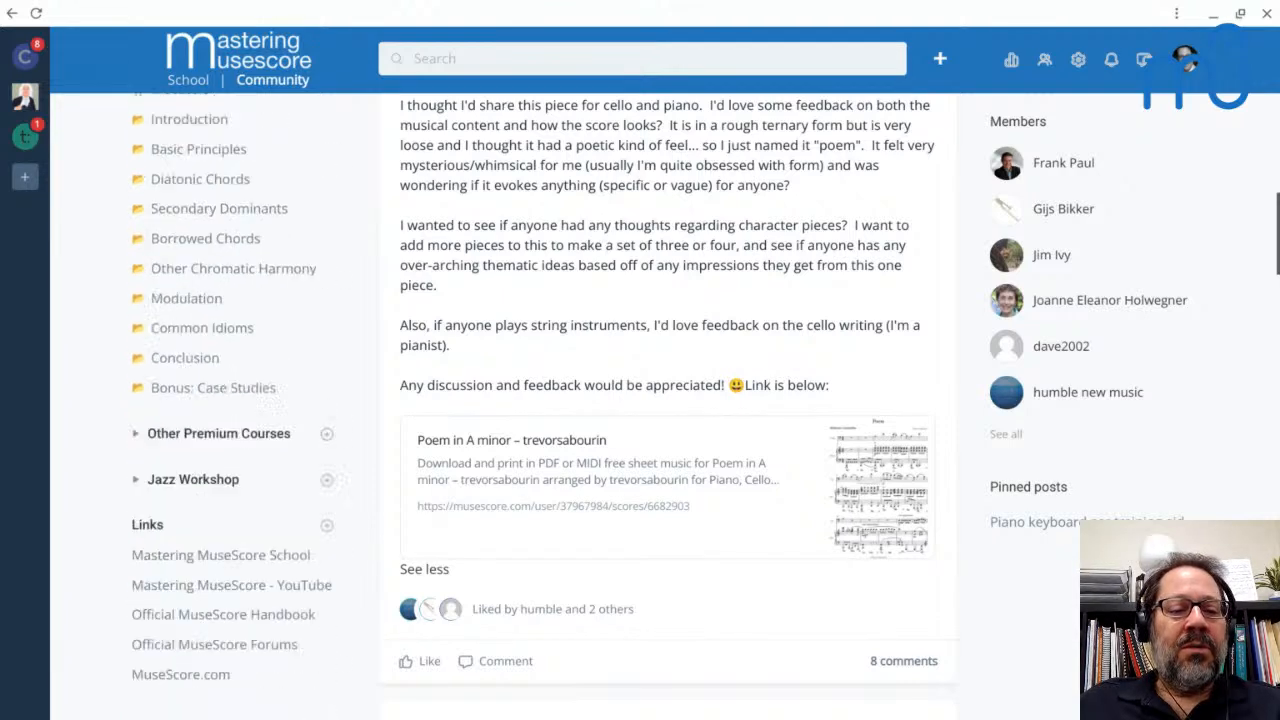
scroll(215, 588, "up", 6)
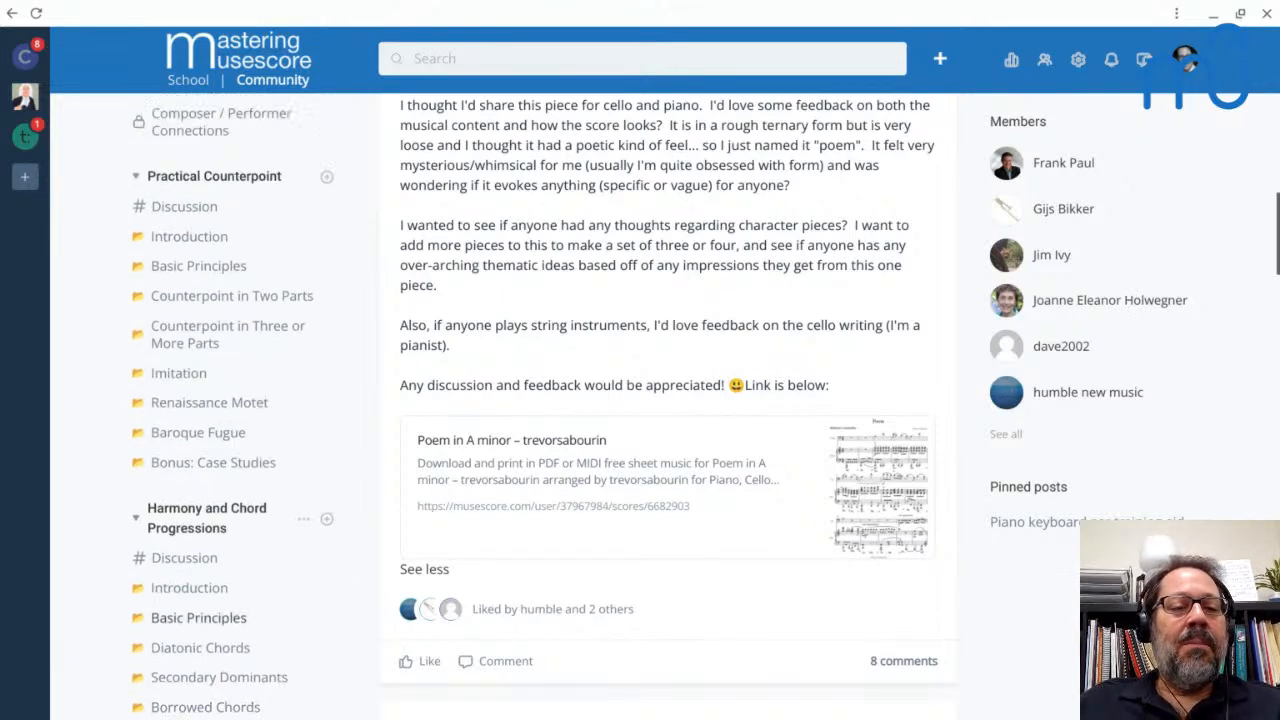
left_click(211, 488)
left_click(210, 466)
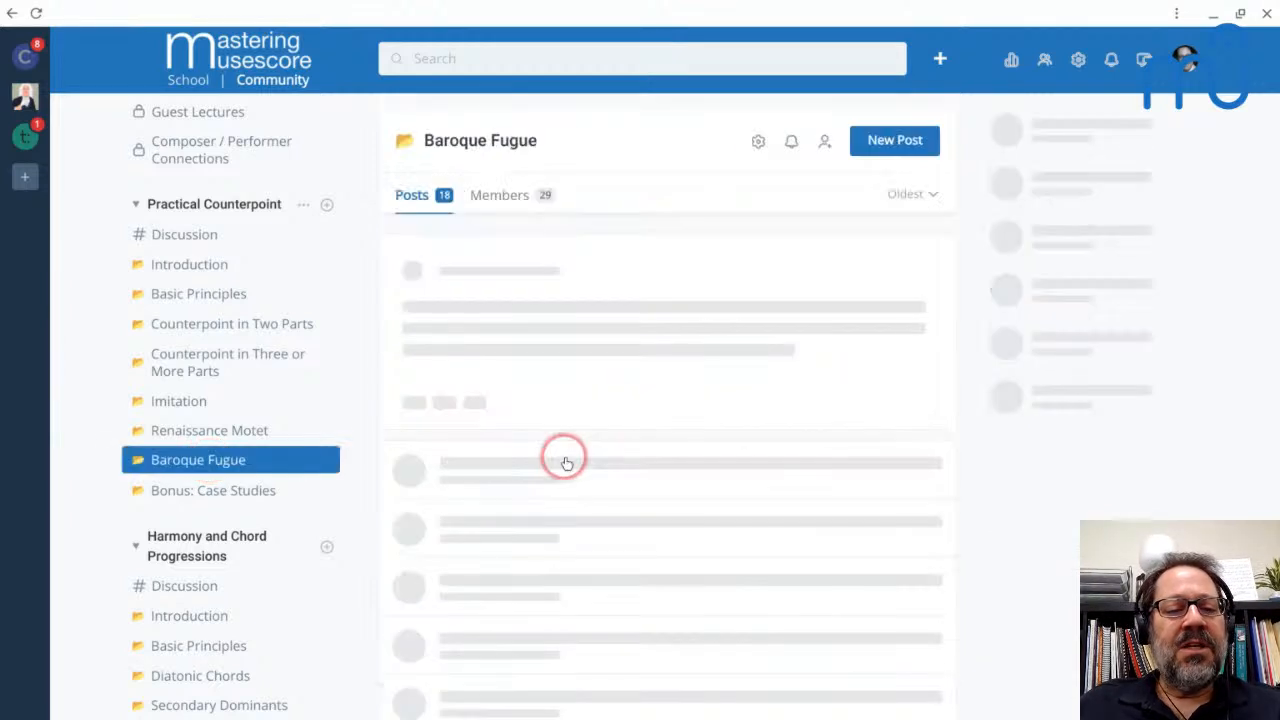
scroll(563, 460, "down", 3)
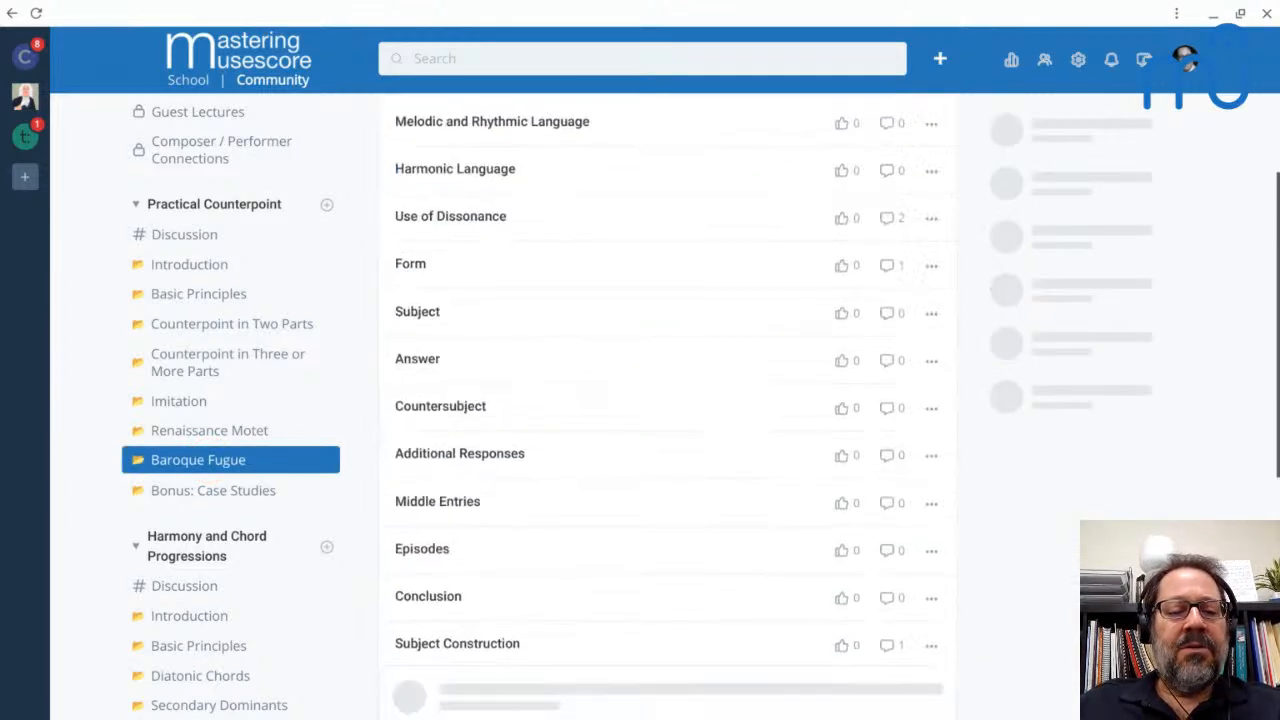
scroll(500, 482, "down", 3)
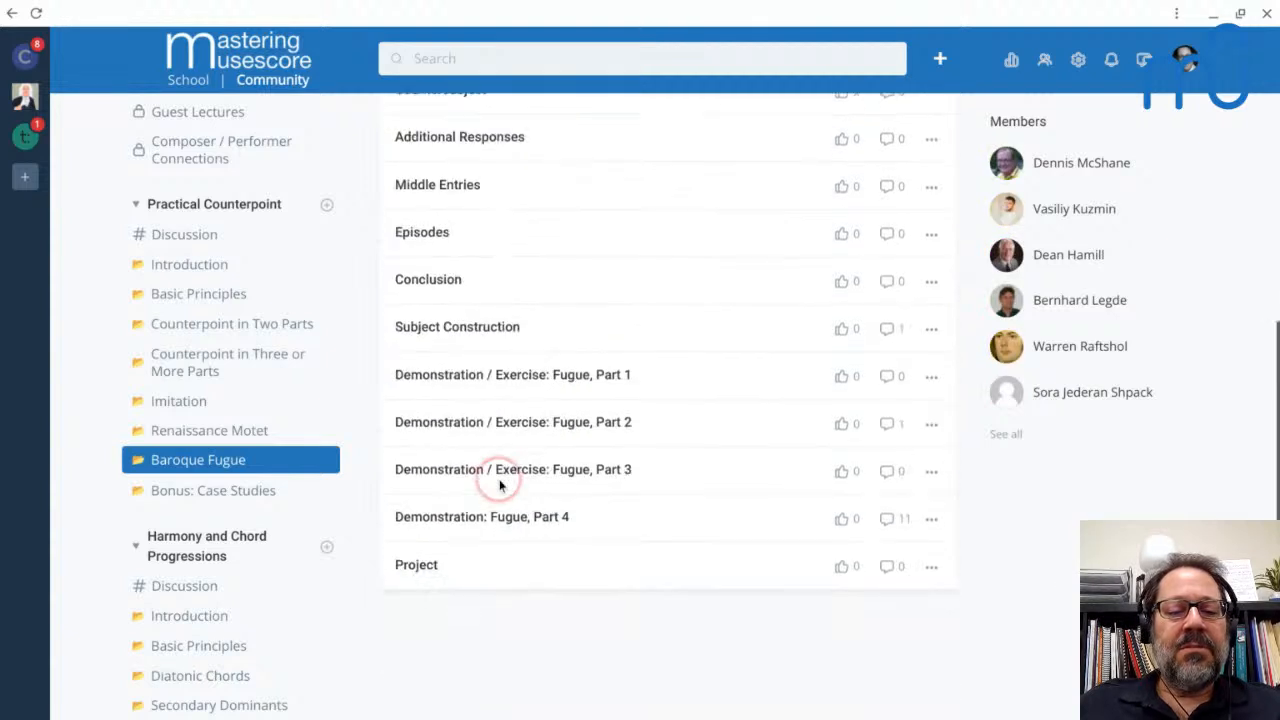
left_click(424, 568)
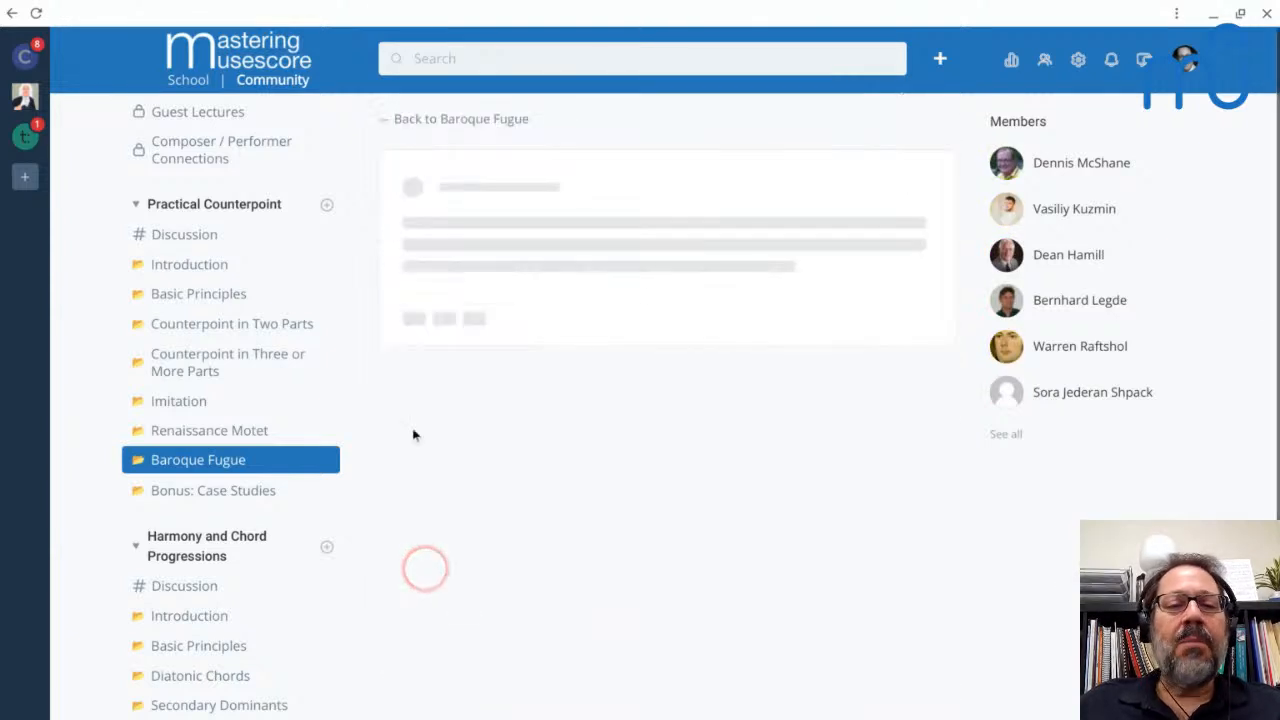
left_click(78, 8)
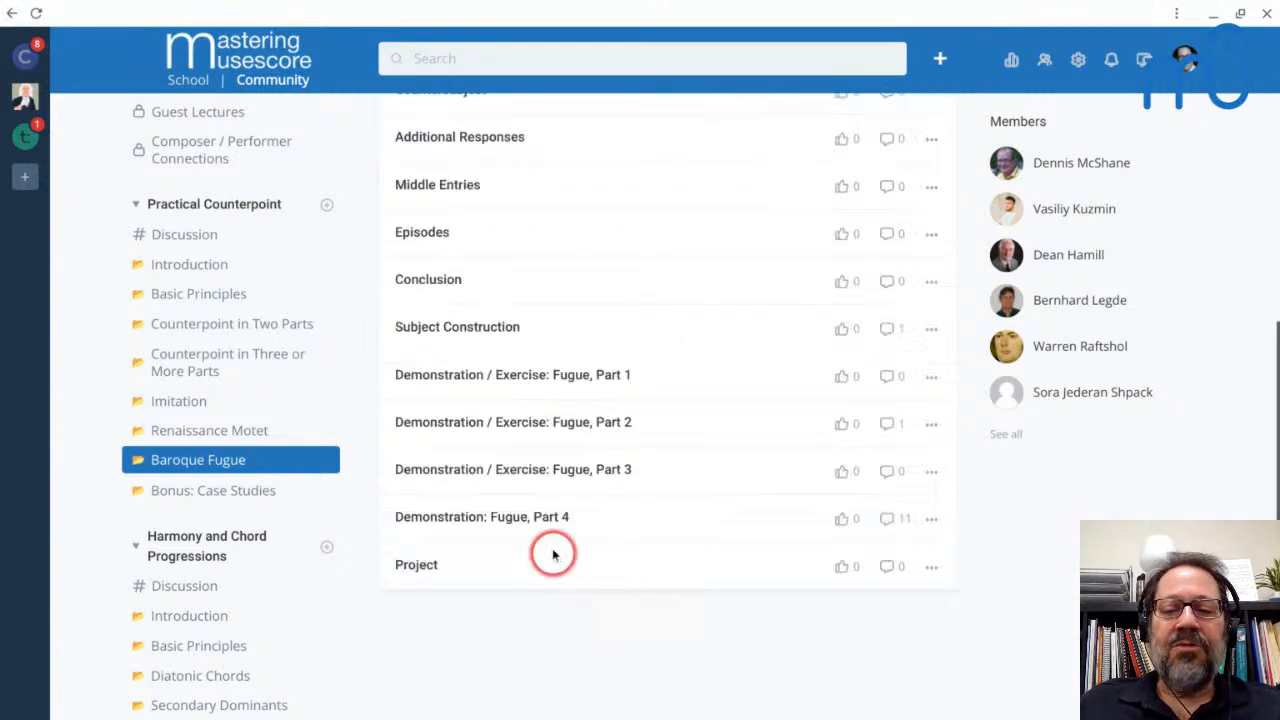
Open the "Demonstration: Fugue, Part 4" post and read the feedback comments about the subject's ending and the answer's entrance.
left_click(503, 525)
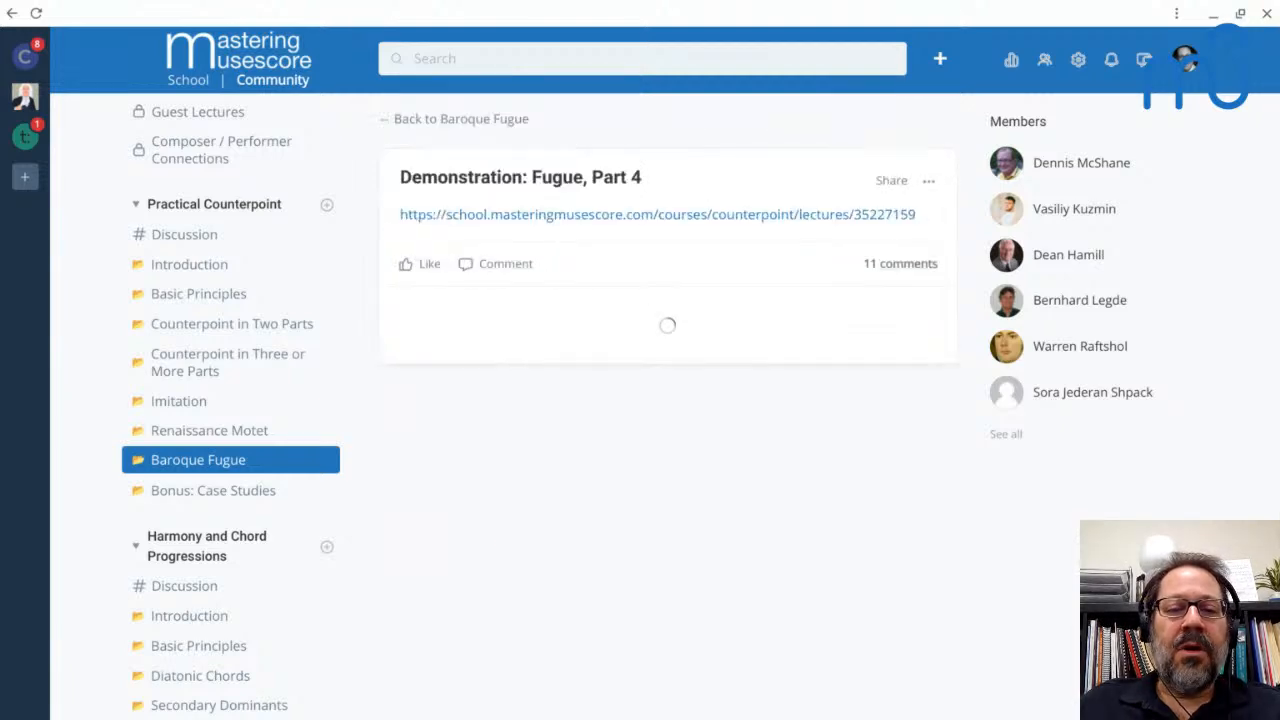
scroll(668, 400, "down", 15)
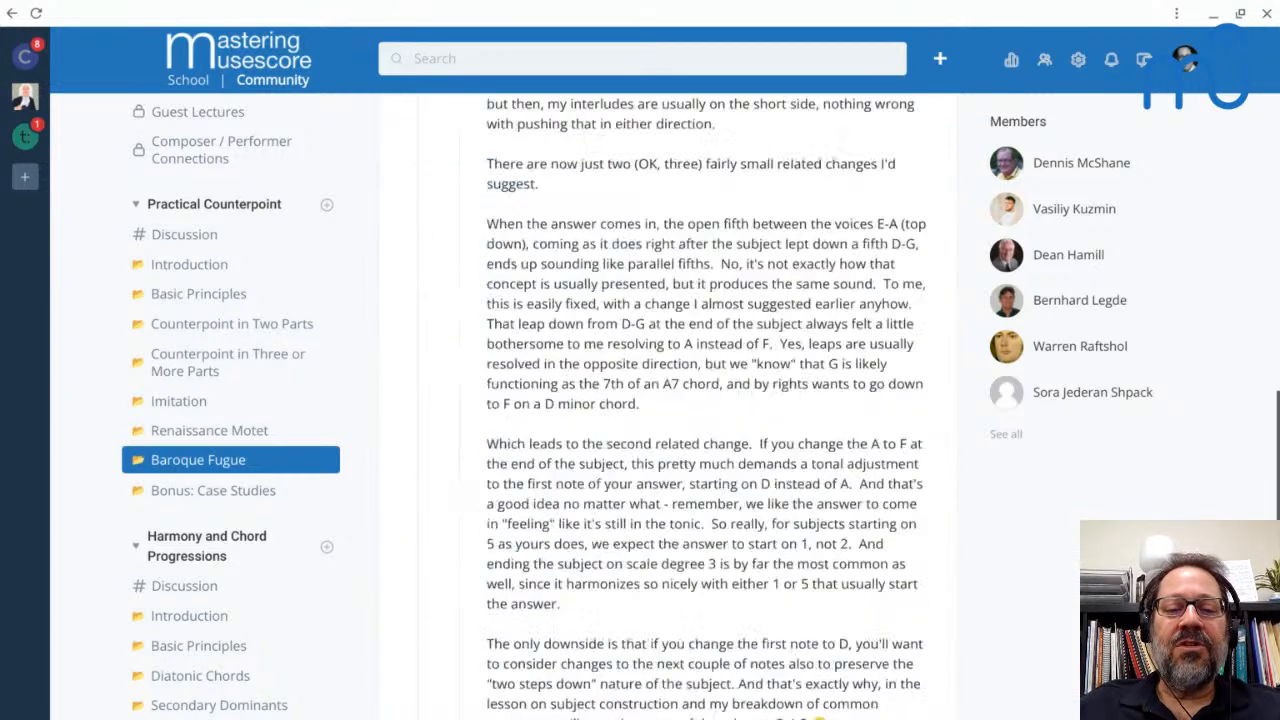
scroll(668, 400, "down", 3)
scroll(668, 400, "up", 3)
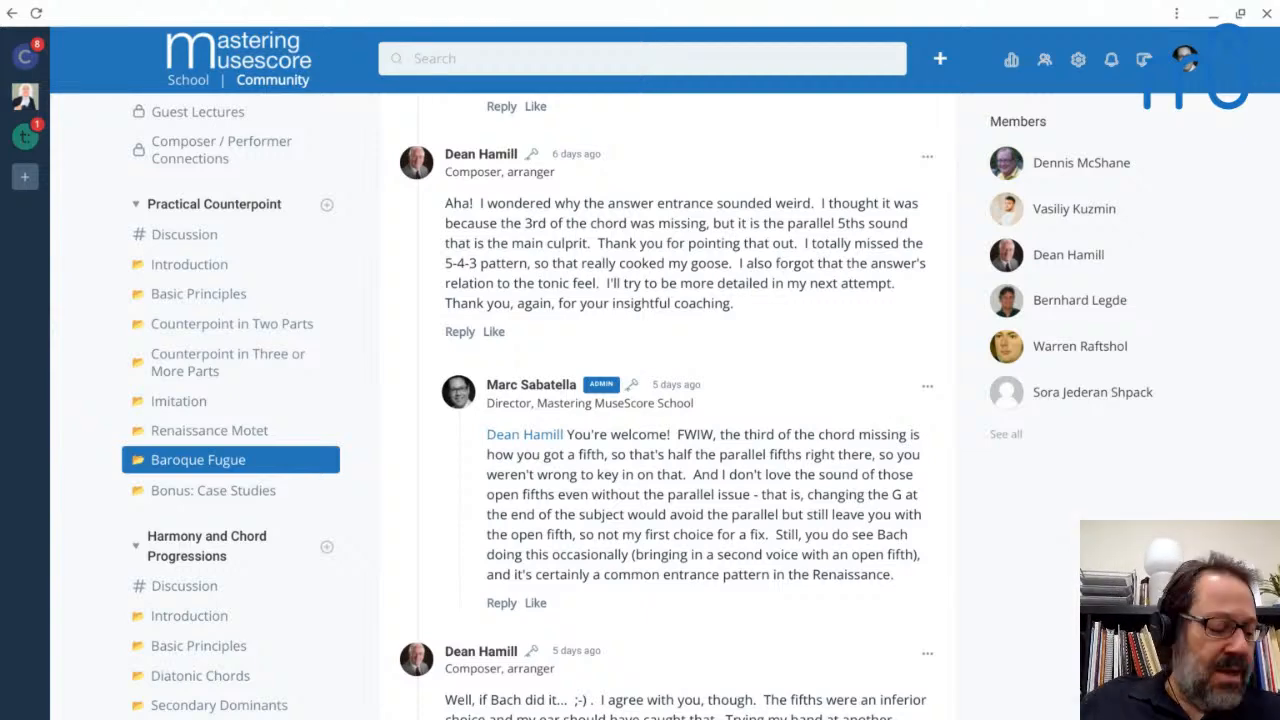
Switch back to MuseScore and play Fugue in D Minor from measure 1 through its final measure.
key("alt+Tab")
left_click(475, 412)
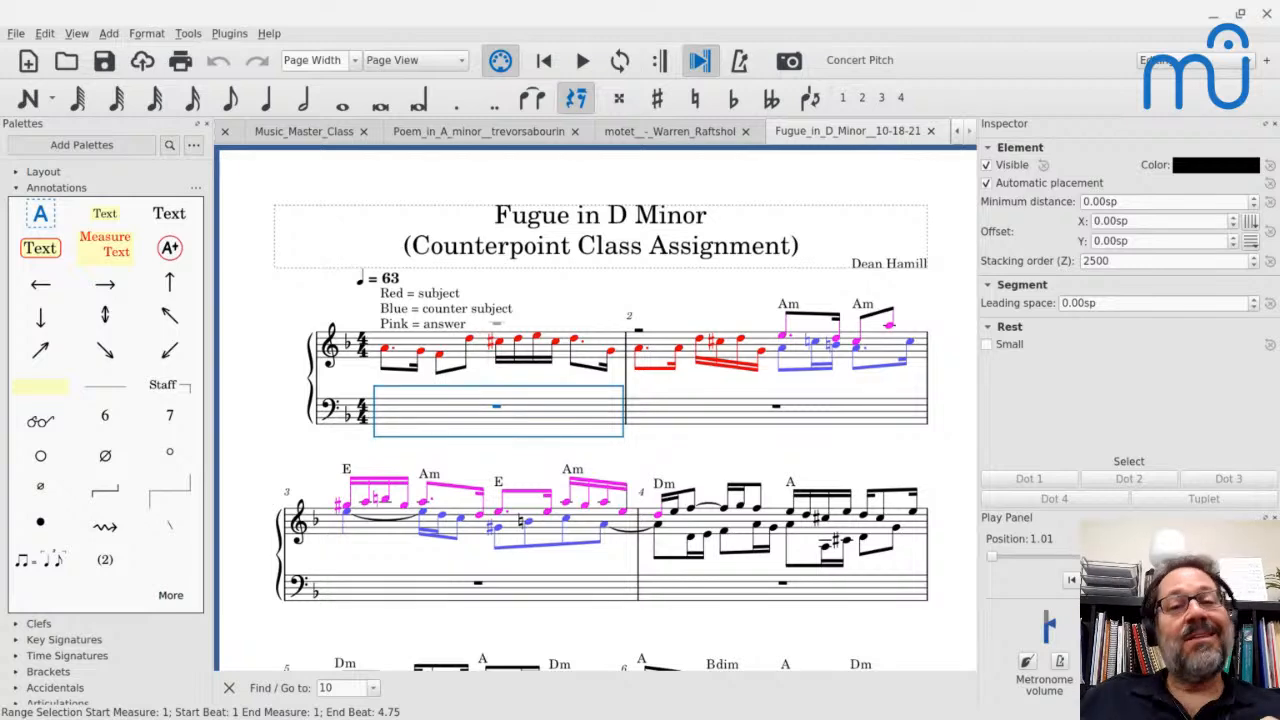
key("space")
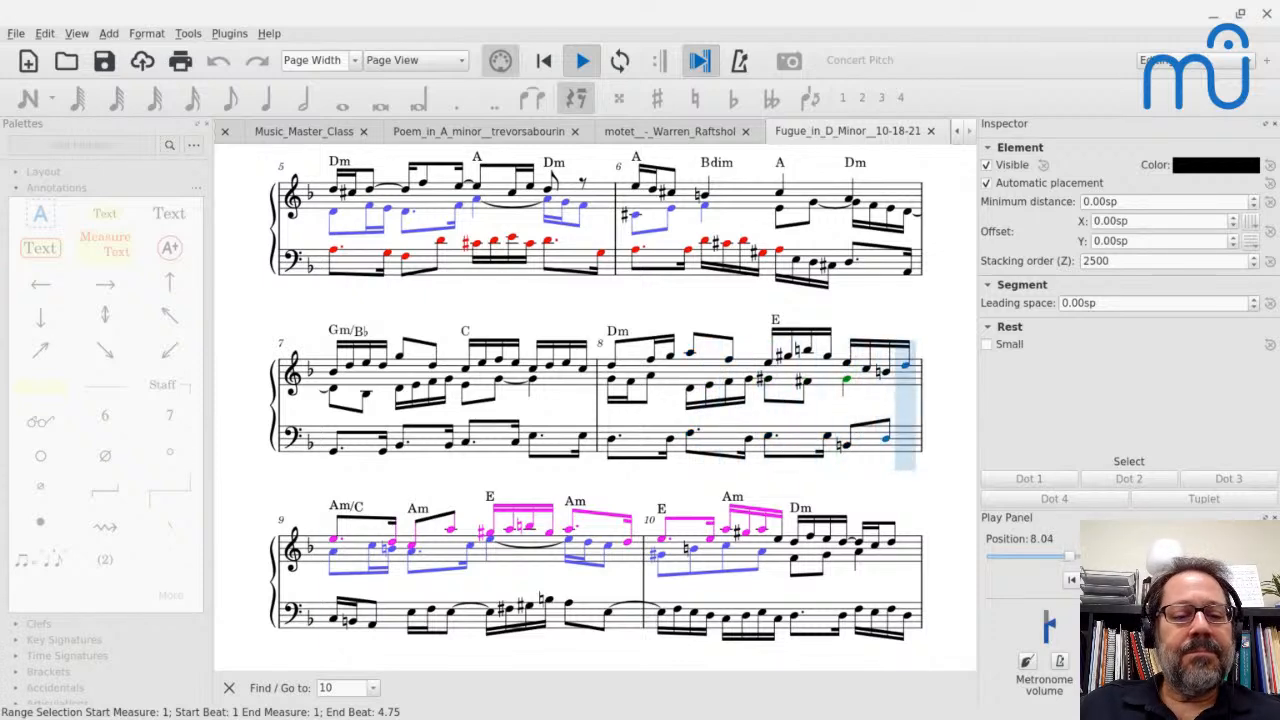
key("space")
scroll(597, 408, "up", 1)
scroll(597, 408, "down", 2)
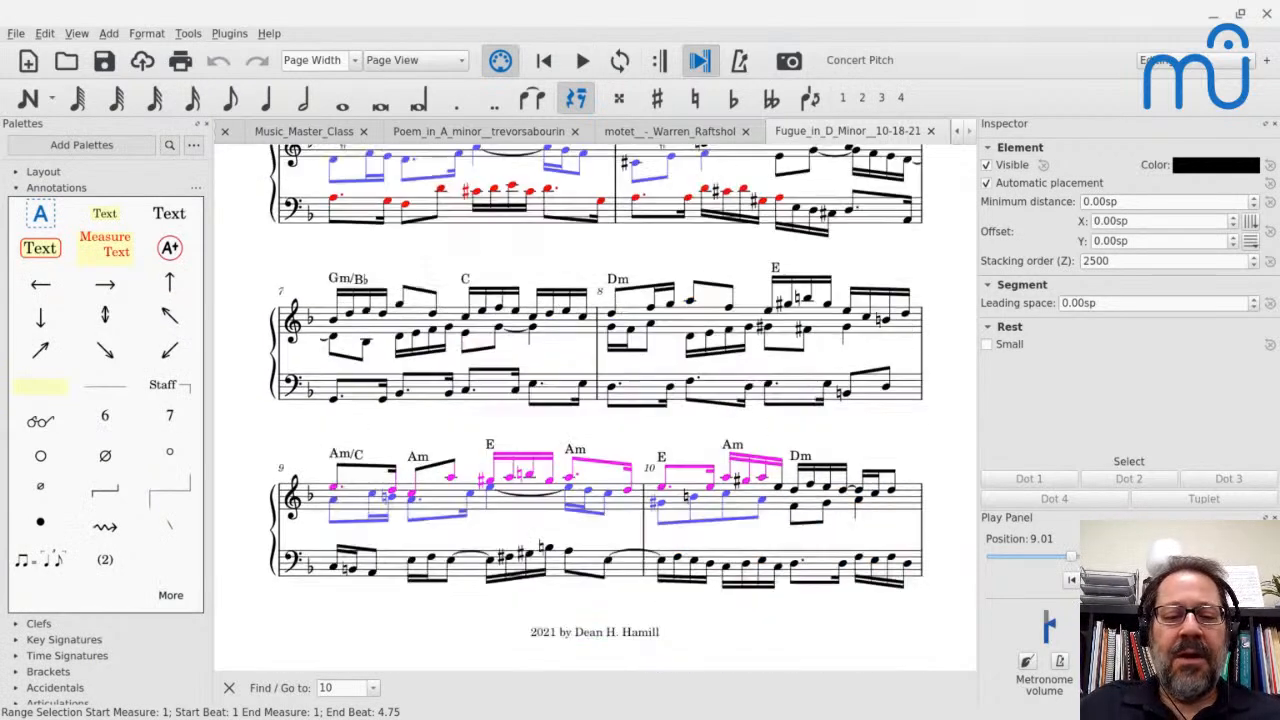
key("space")
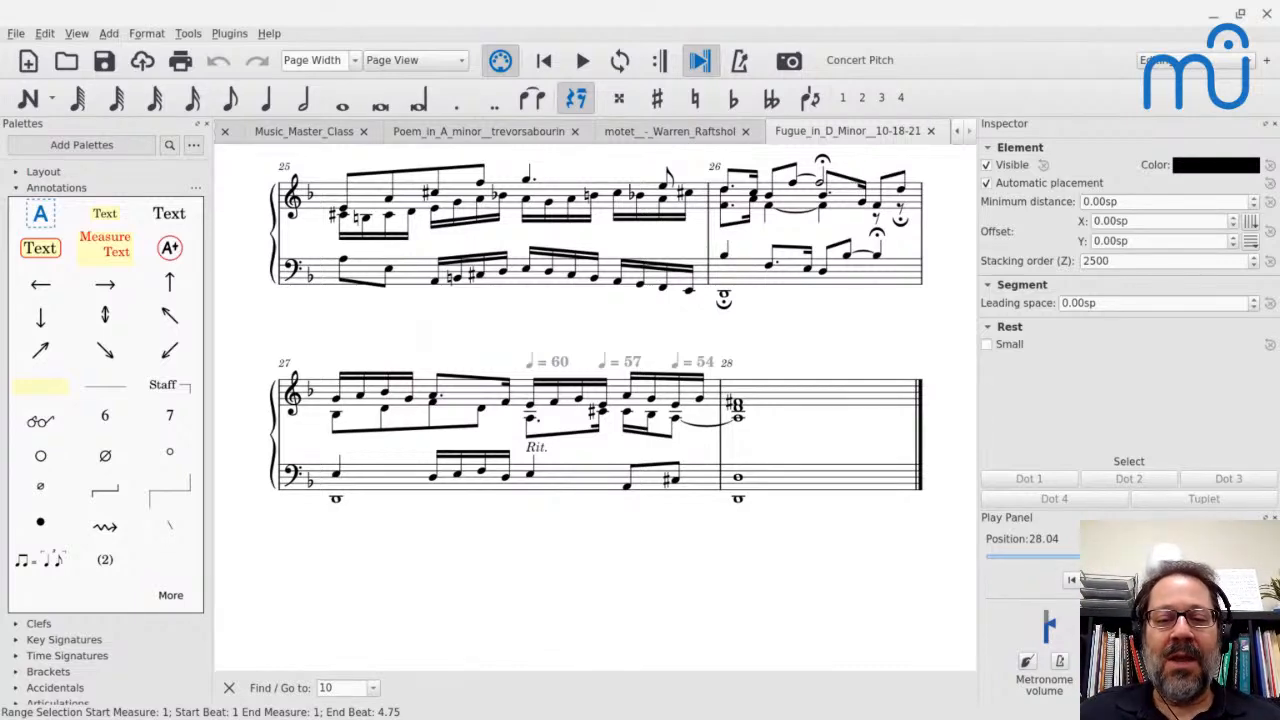
Play the fugue's closing passage from the start of measure 27 into the final chord.
left_click(822, 397)
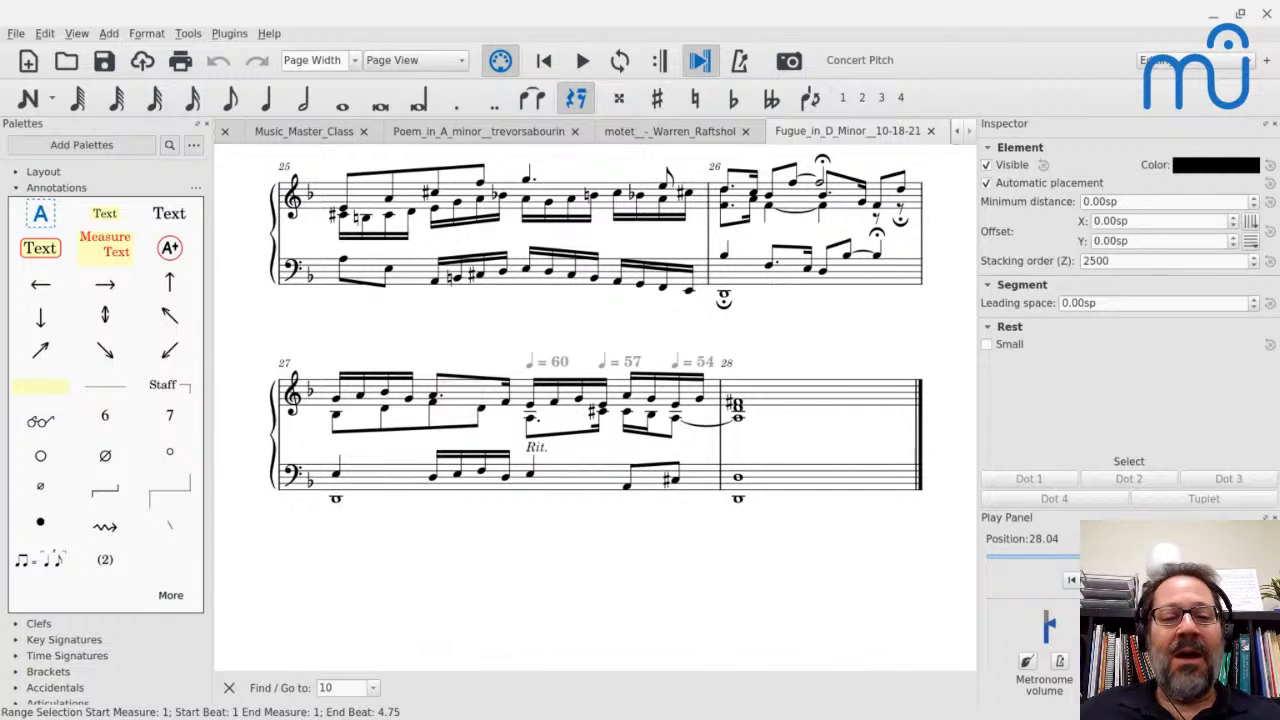
left_click(323, 390)
key("space")
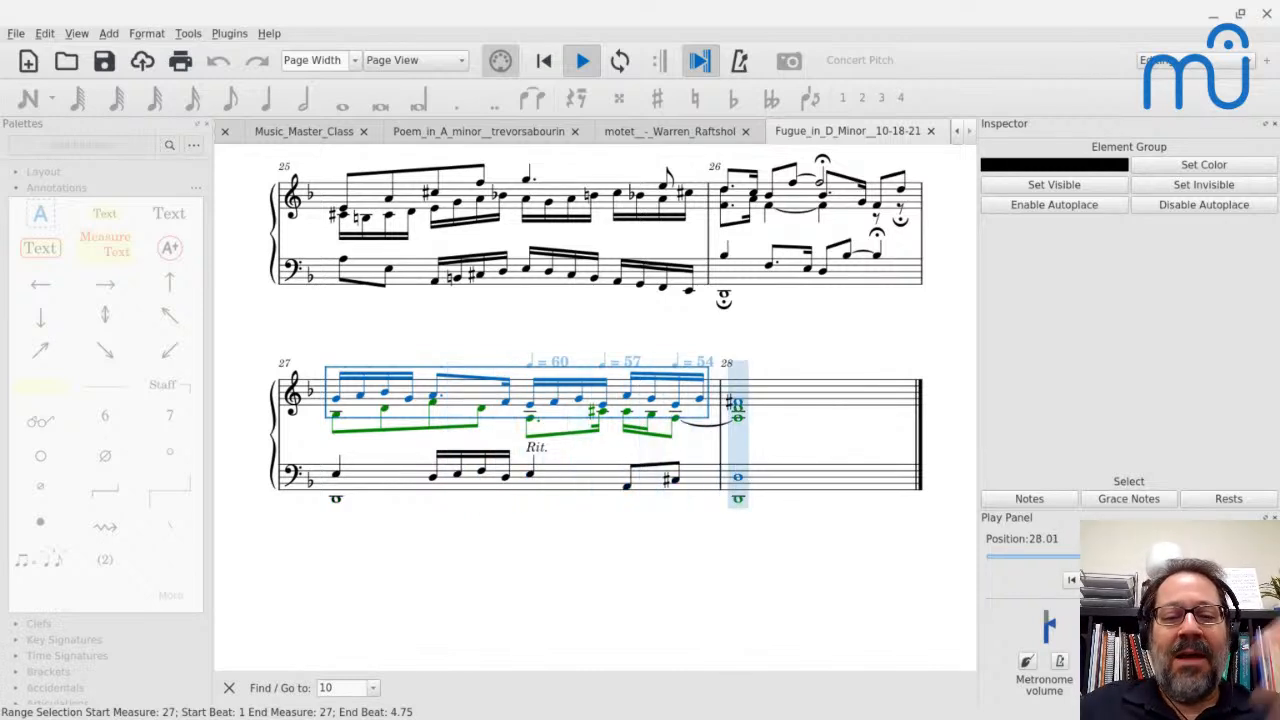
scroll(595, 407, "up", 3)
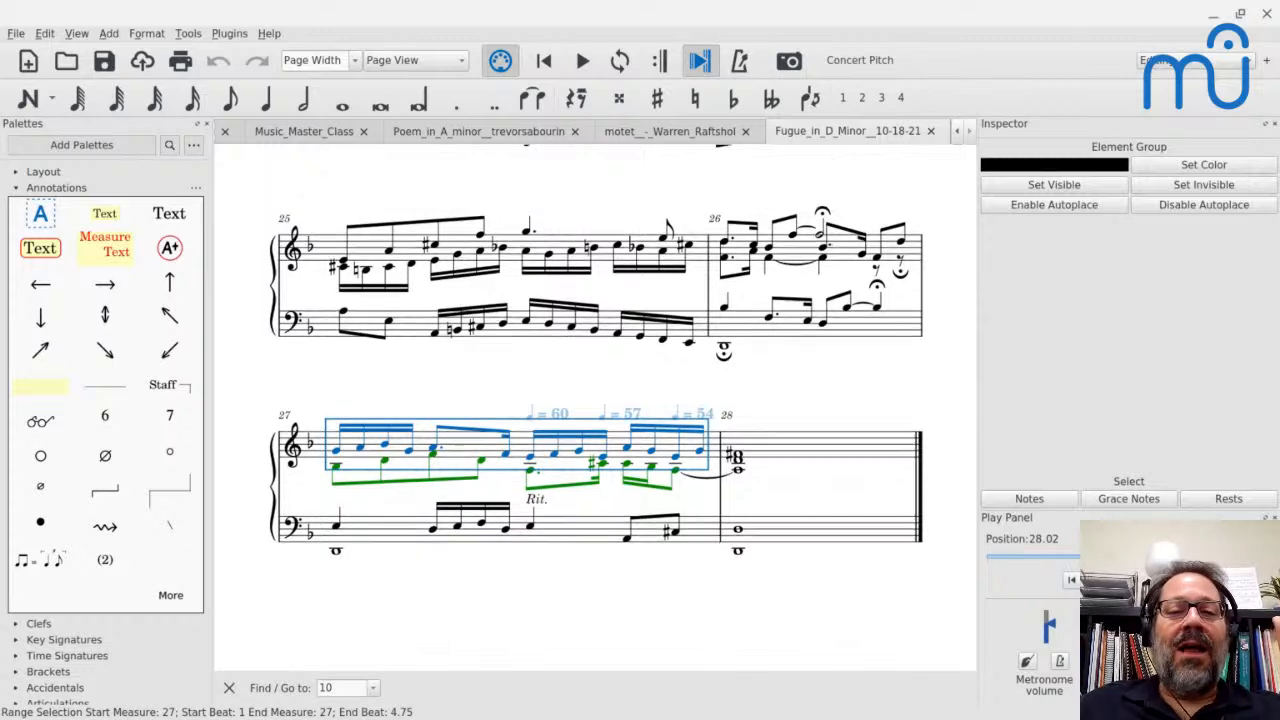
scroll(595, 407, "left", 10)
scroll(595, 407, "right", 8)
scroll(595, 407, "down", 2)
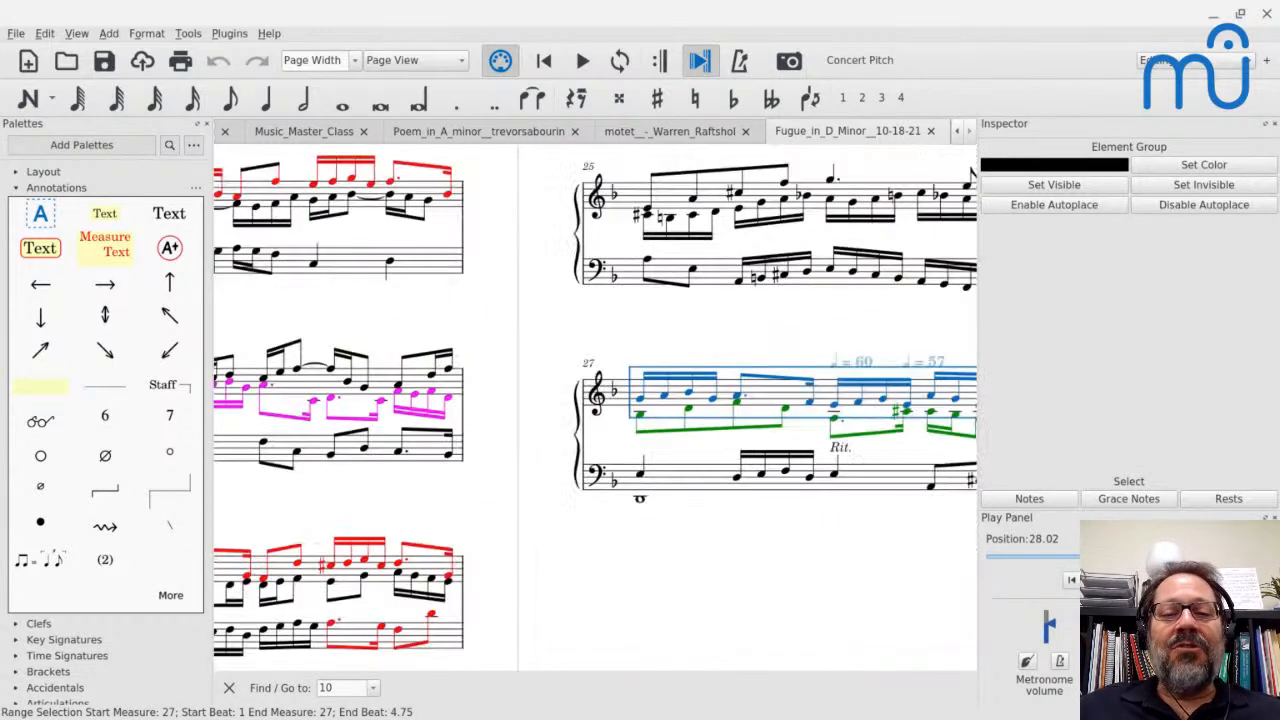
Play the ending from the low whole-note D in measure 27, replay it from the one in measure 26, and return to the score's end.
left_click(414, 451)
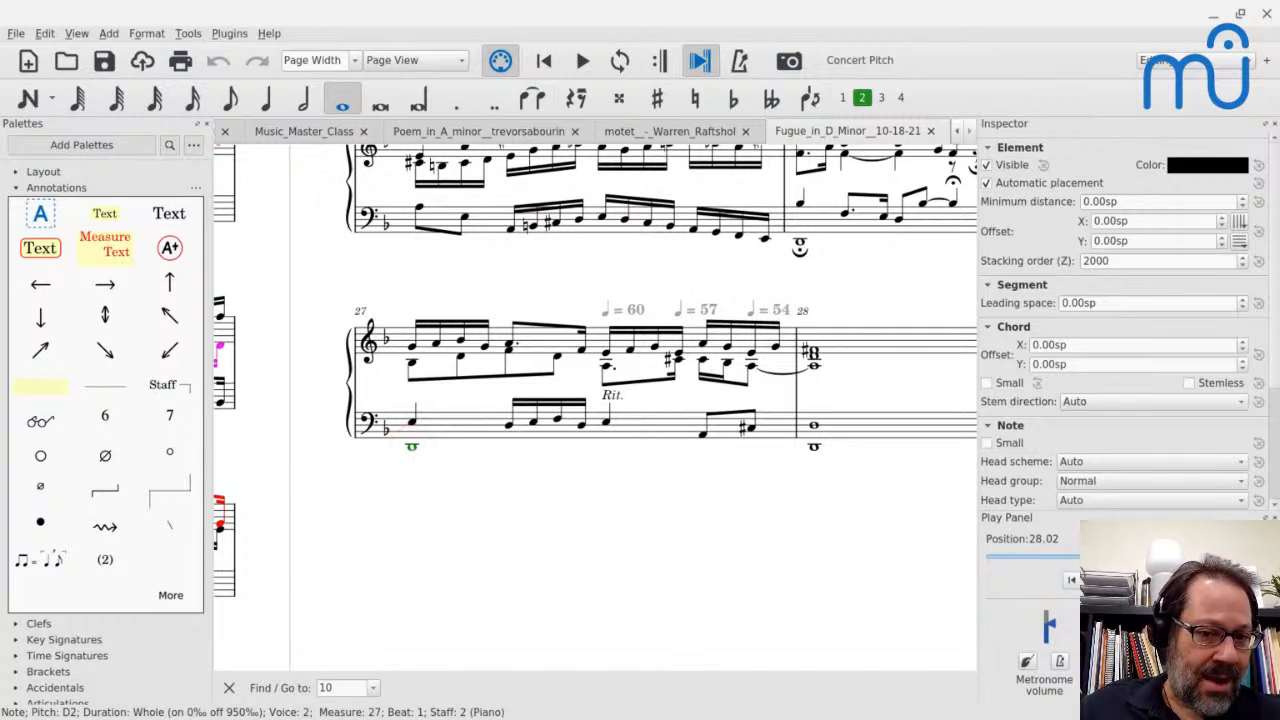
key("space")
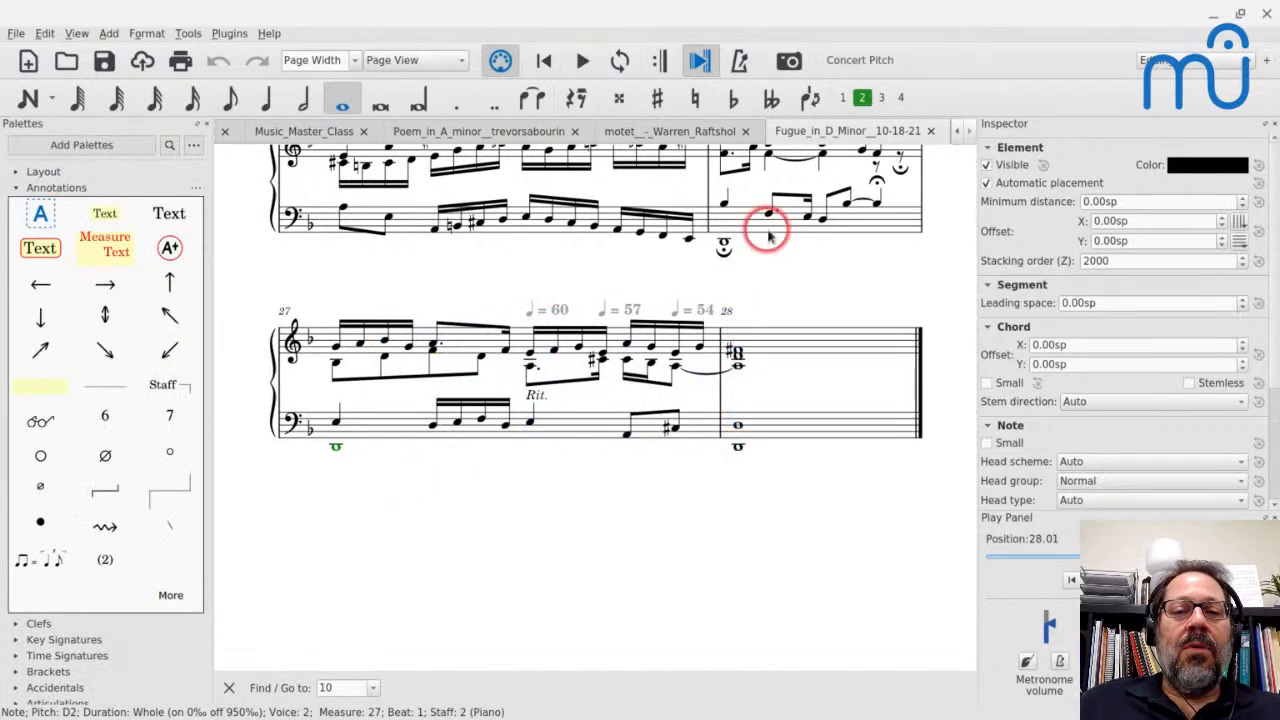
left_click(723, 246)
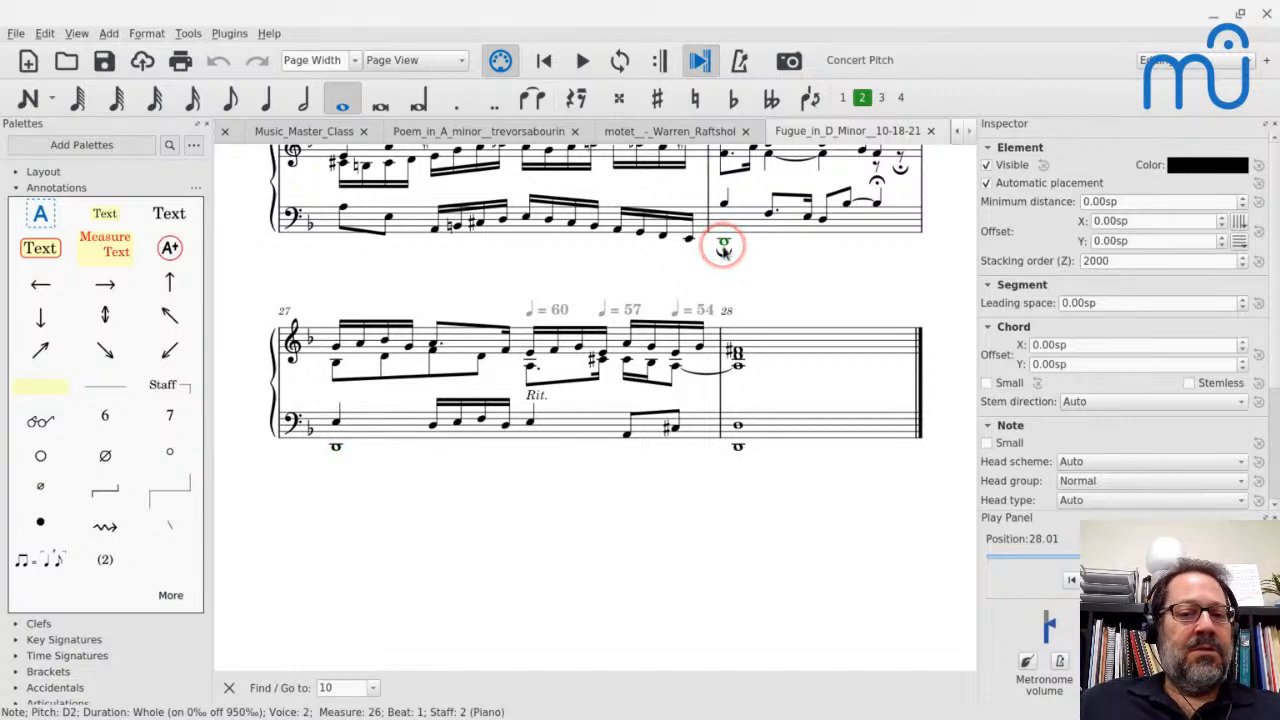
key("space")
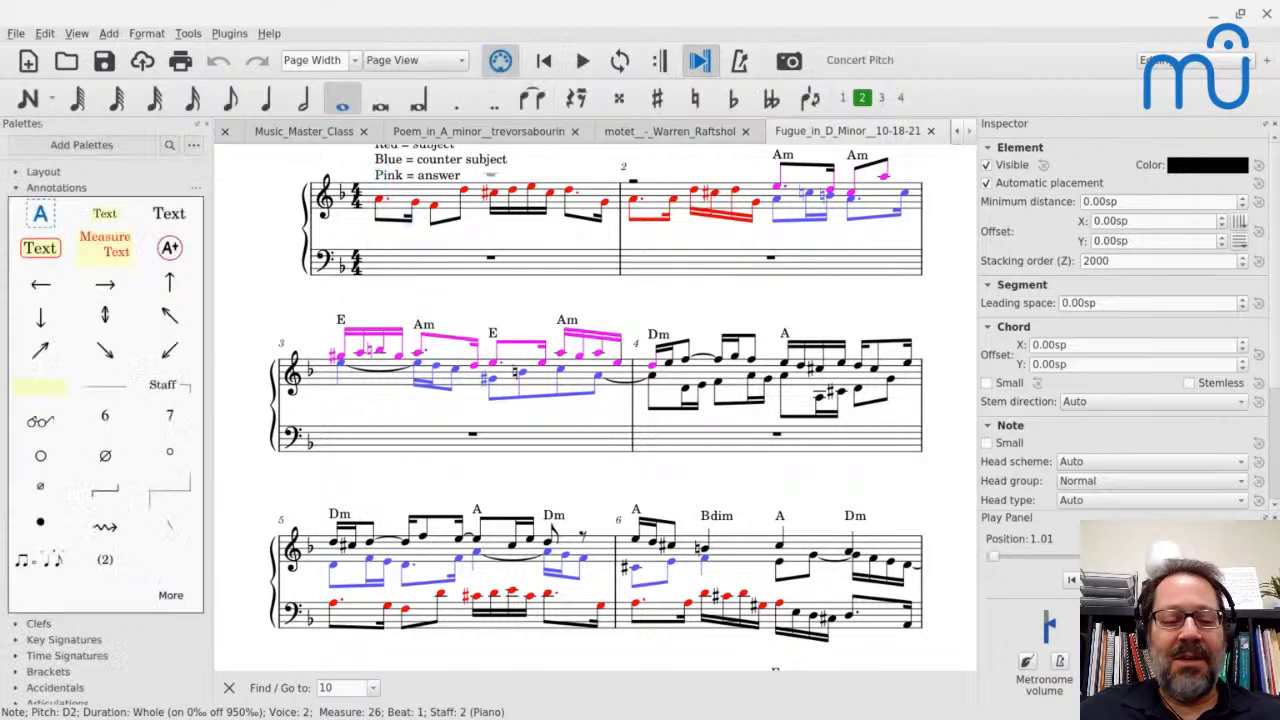
key("ctrl+End")
scroll(596, 318, "up", 2)
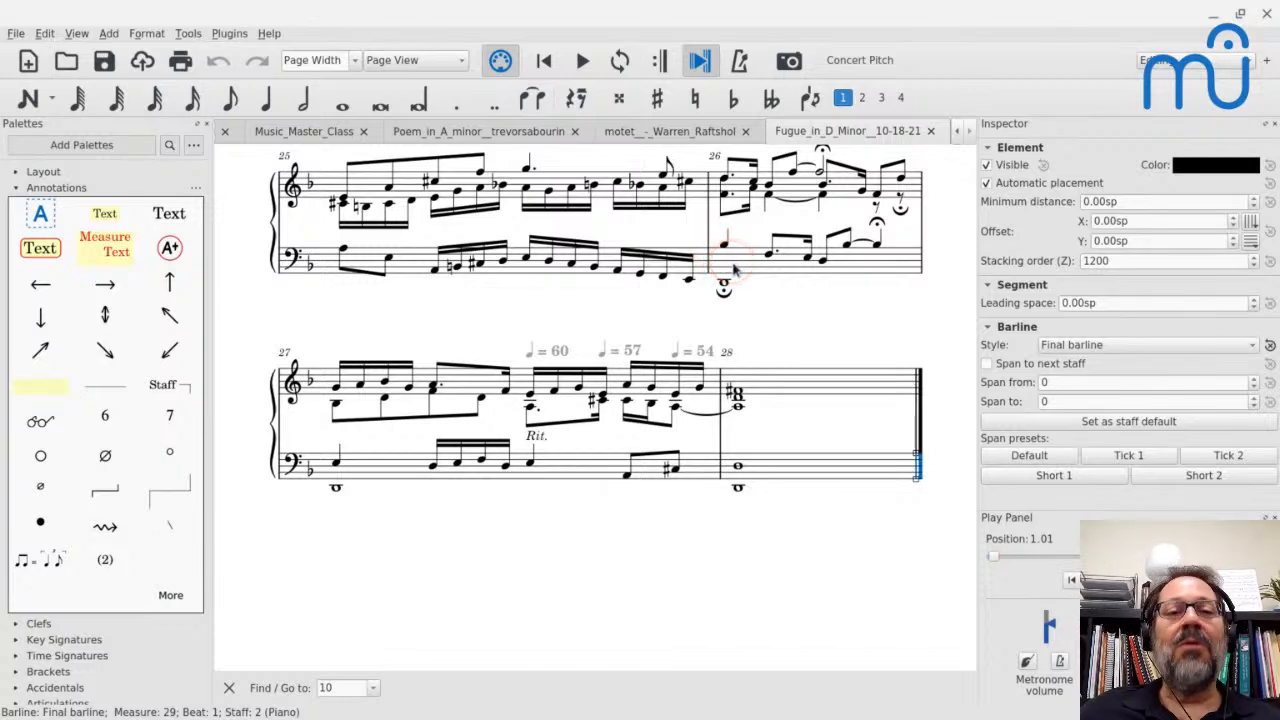
Switch to the Poem score and play the opening cello melody from measure 3 to measure 5.
left_click(460, 133)
left_click(457, 250)
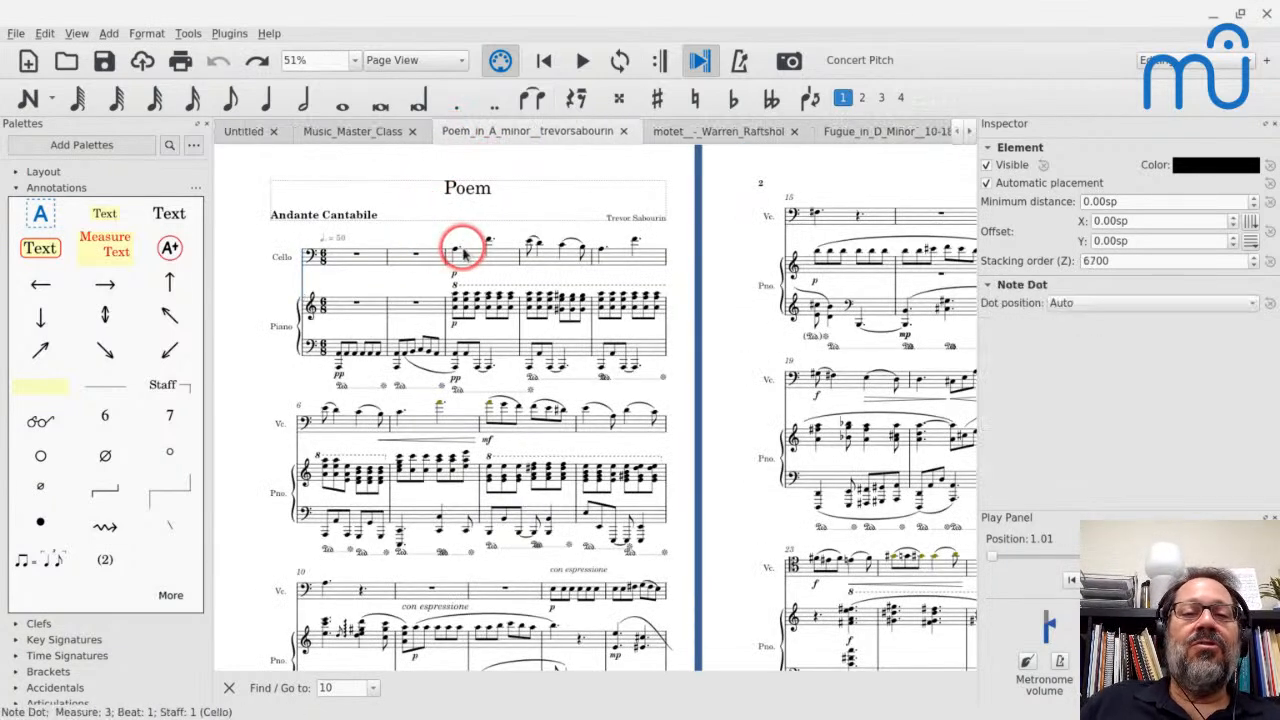
key("space")
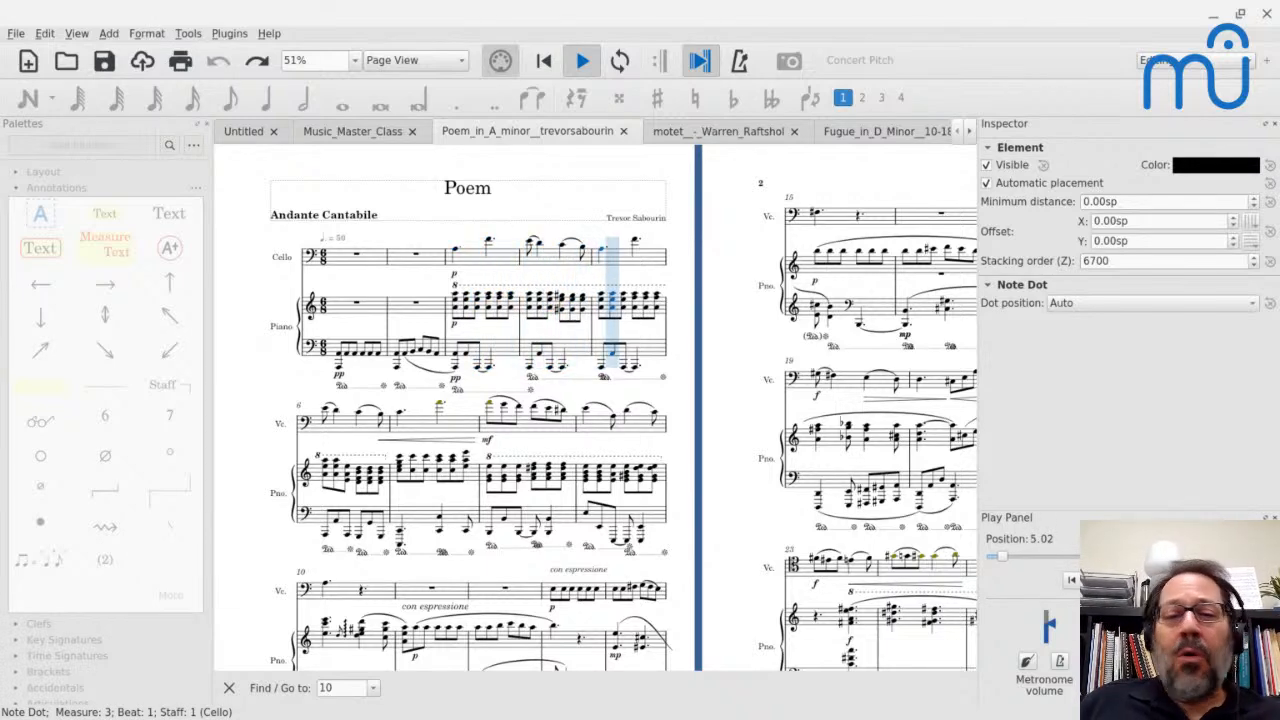
key("space")
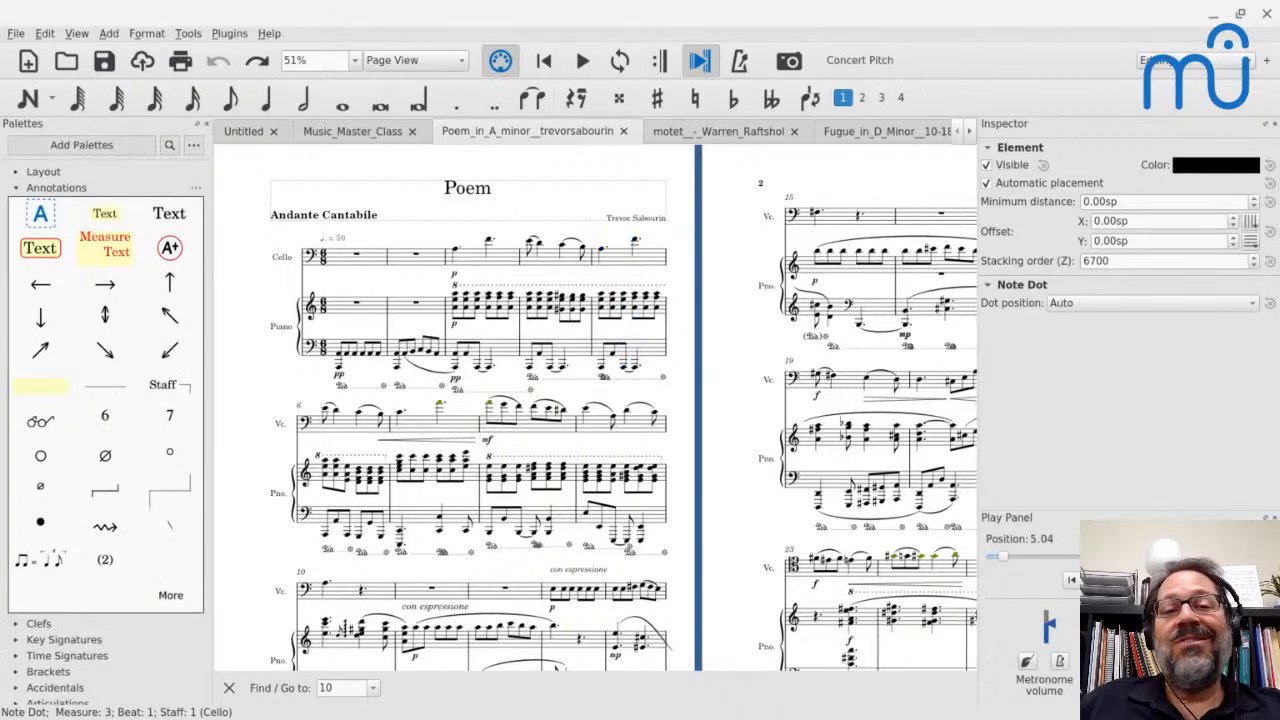
Return to the beginning of the fugue score and play the red subject's ending in measure 2, from beat 2 and from beat 2.5.
left_click(873, 138)
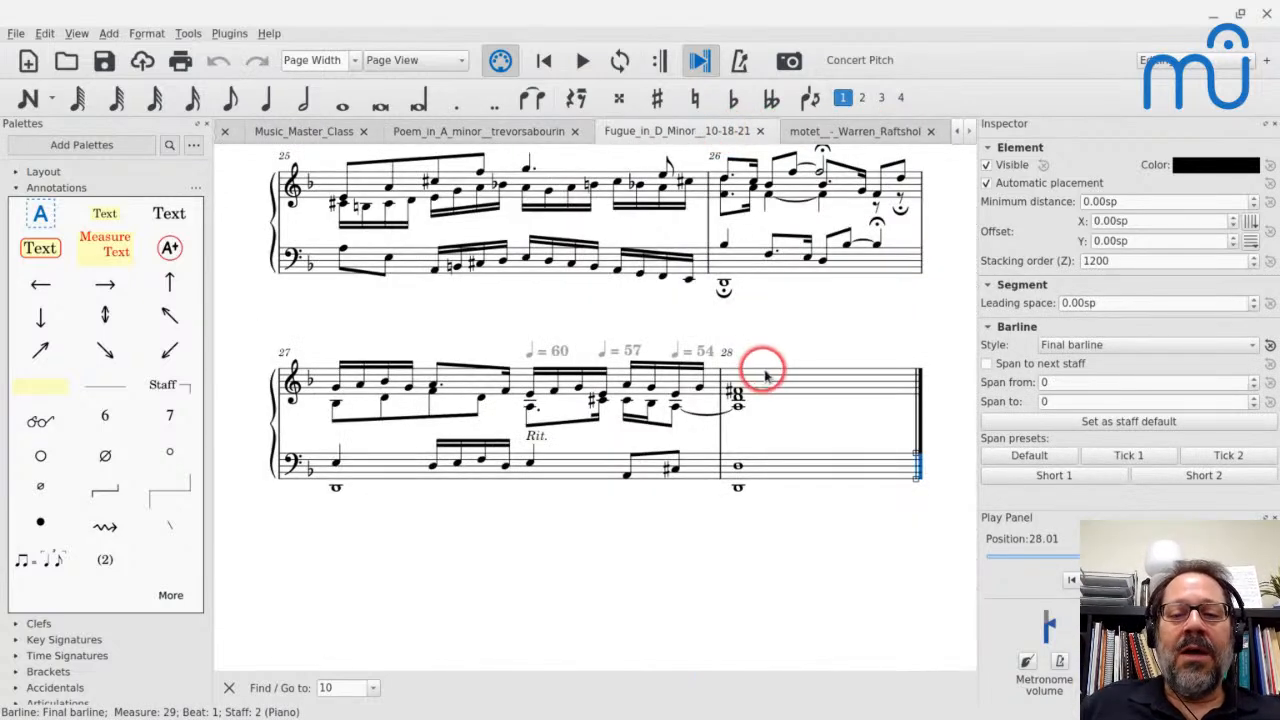
key("ctrl+Home")
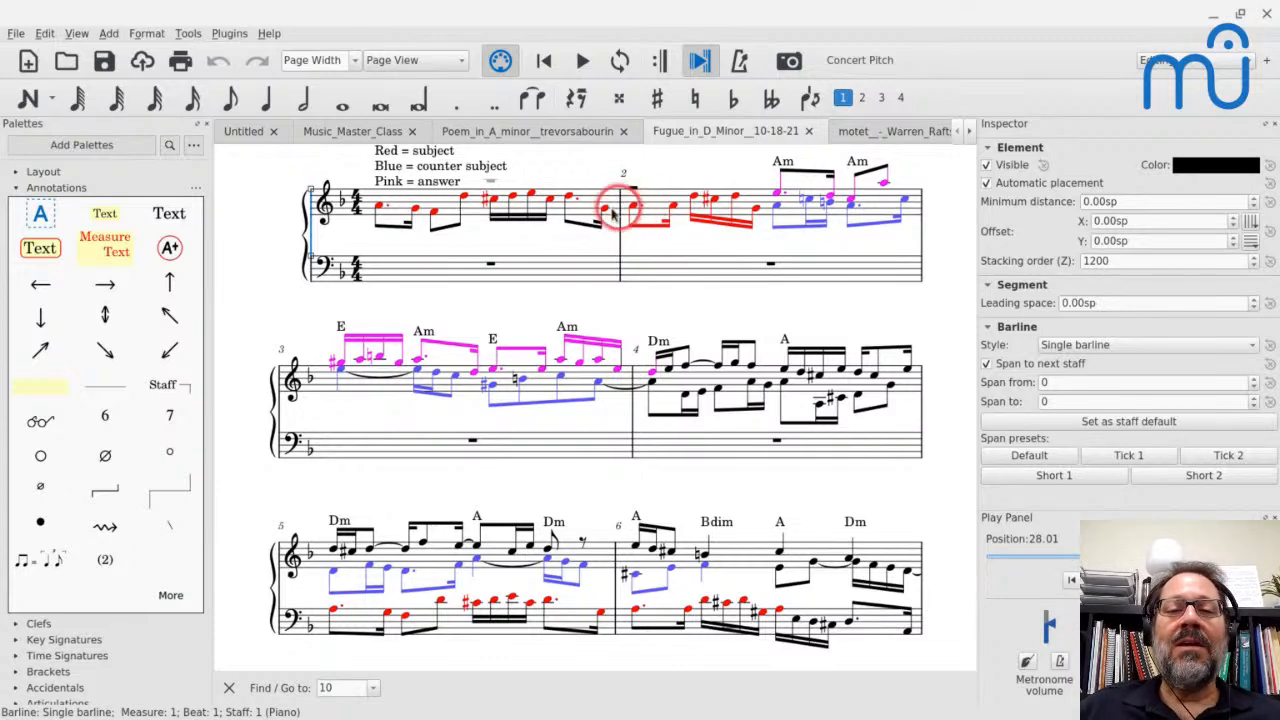
left_click(693, 200)
key("space")
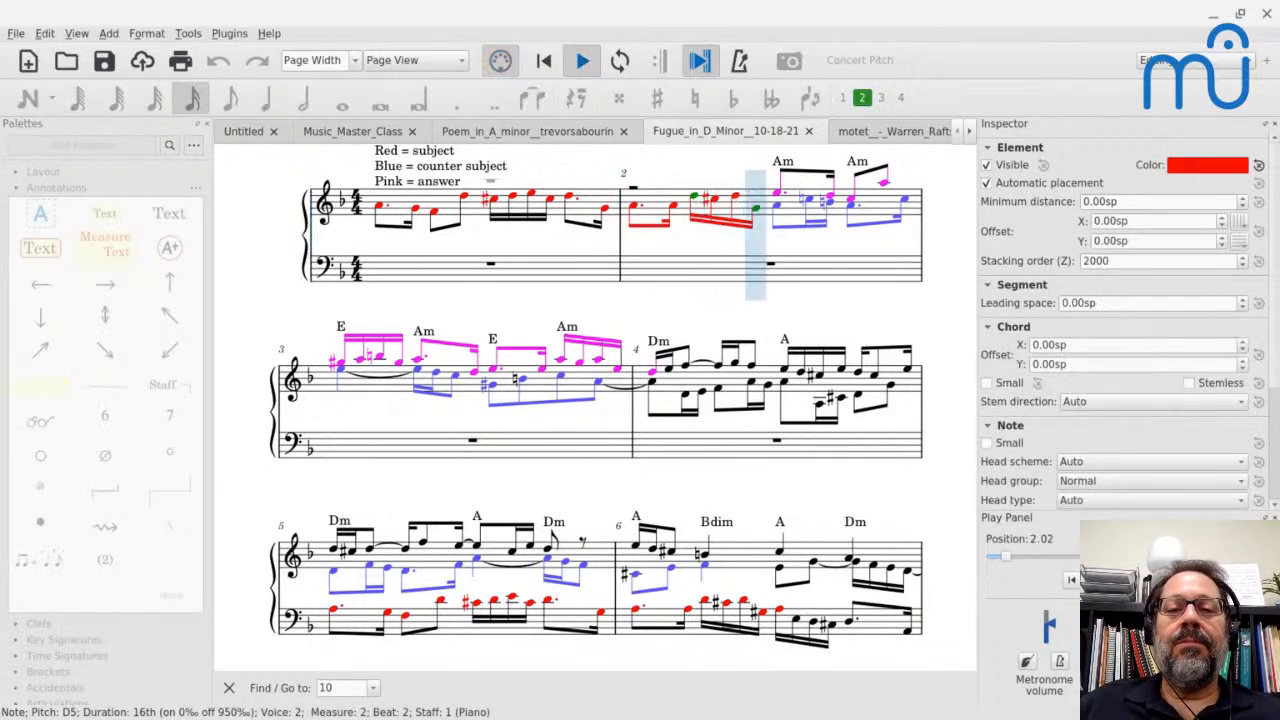
left_click(735, 198)
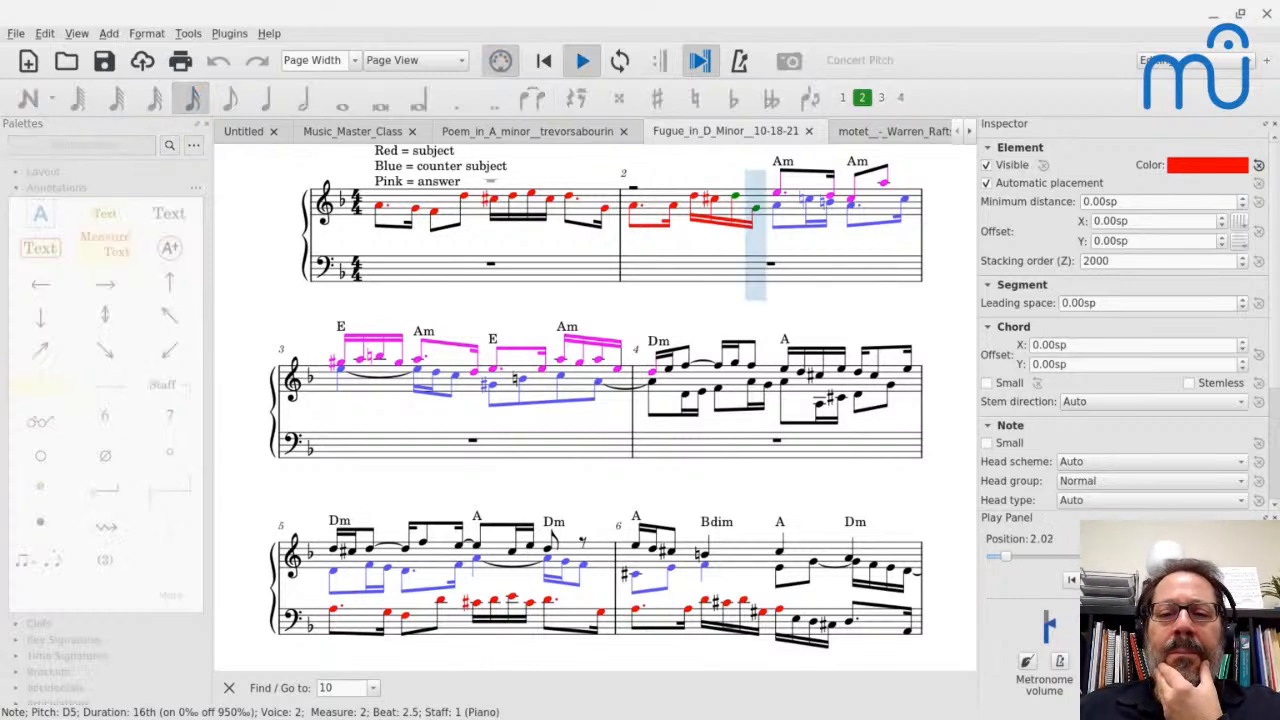
left_click(728, 205)
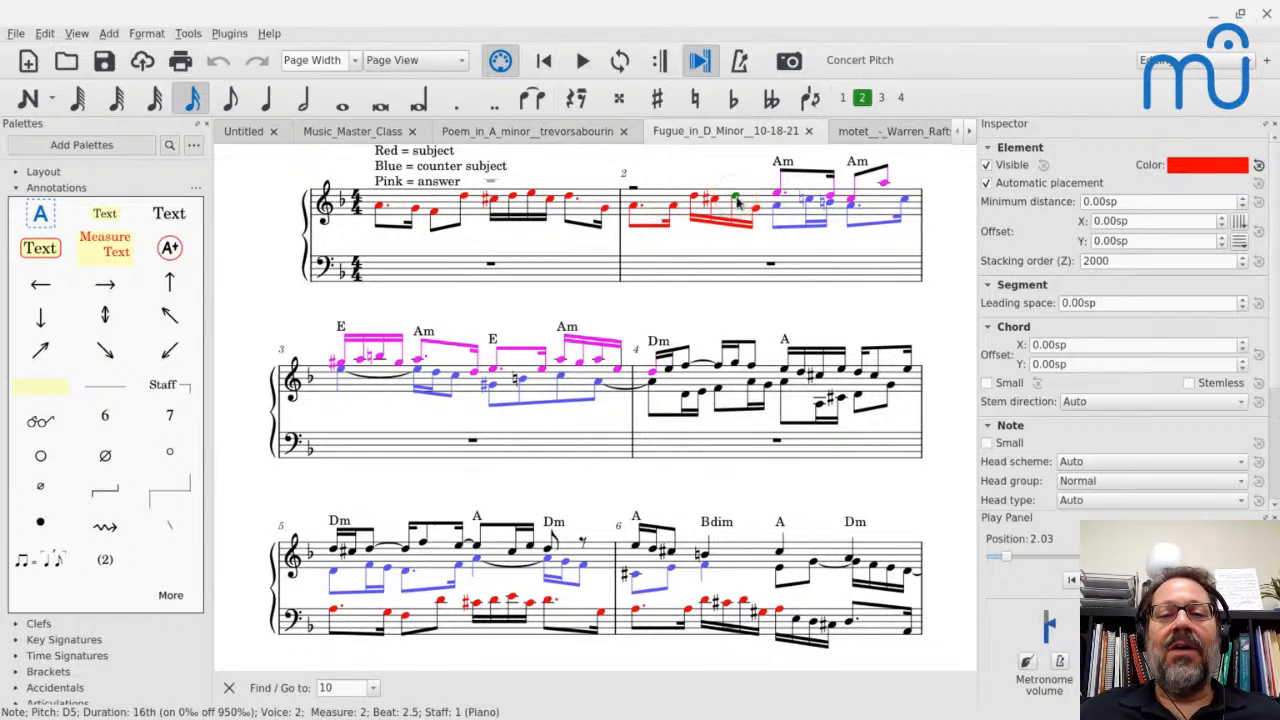
Compare the subject's last D5 and G4 in measure 2 with the countersubject's first note, and select the pink answer's first note.
key("Right")
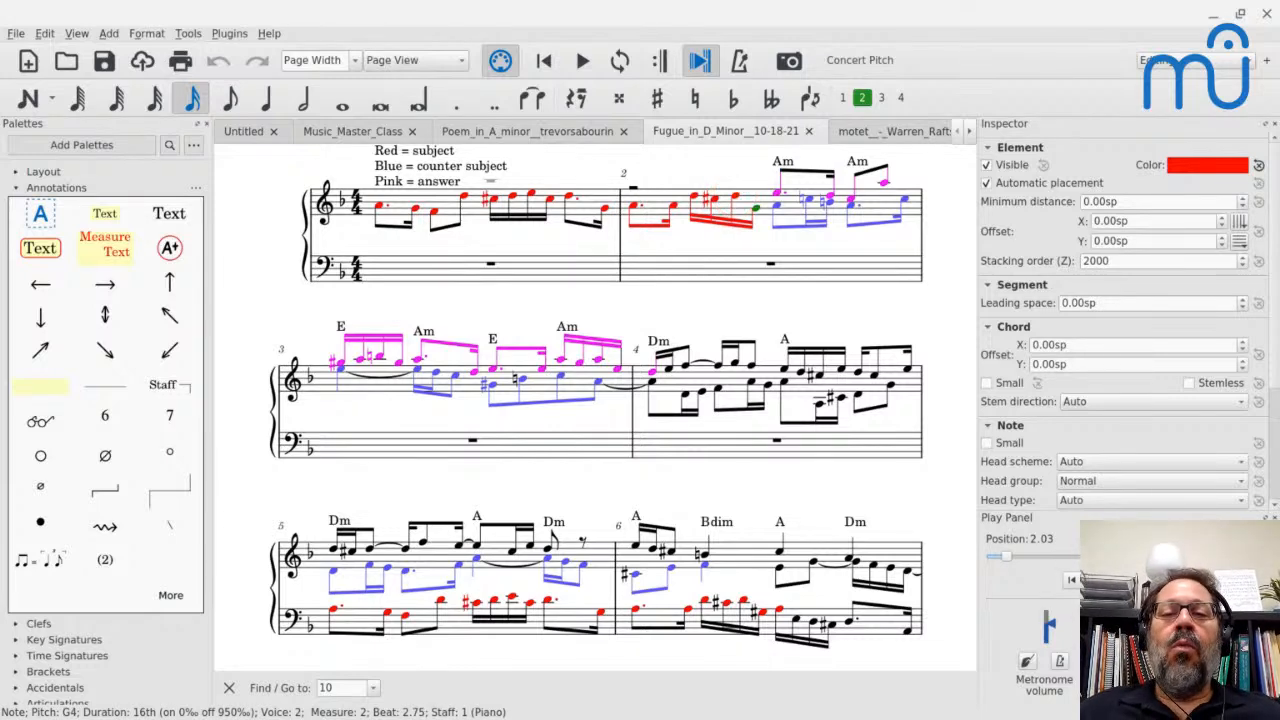
key("Left")
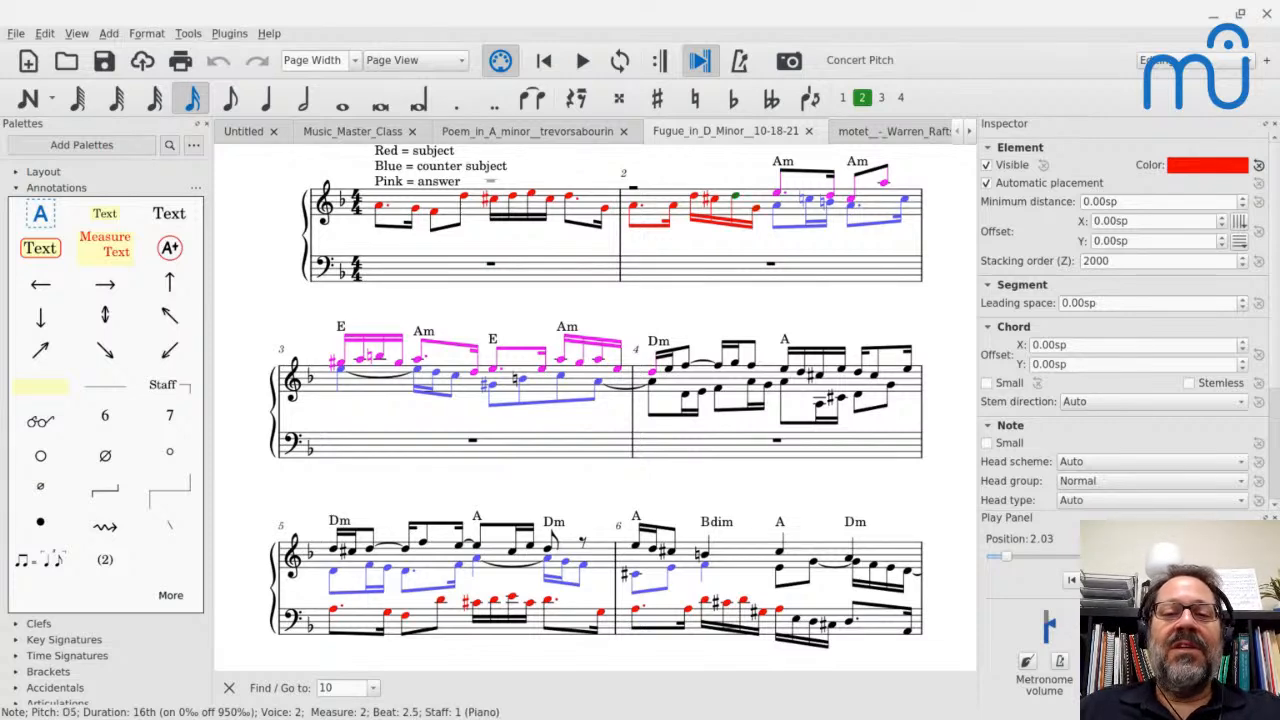
key("Right")
key("Right")
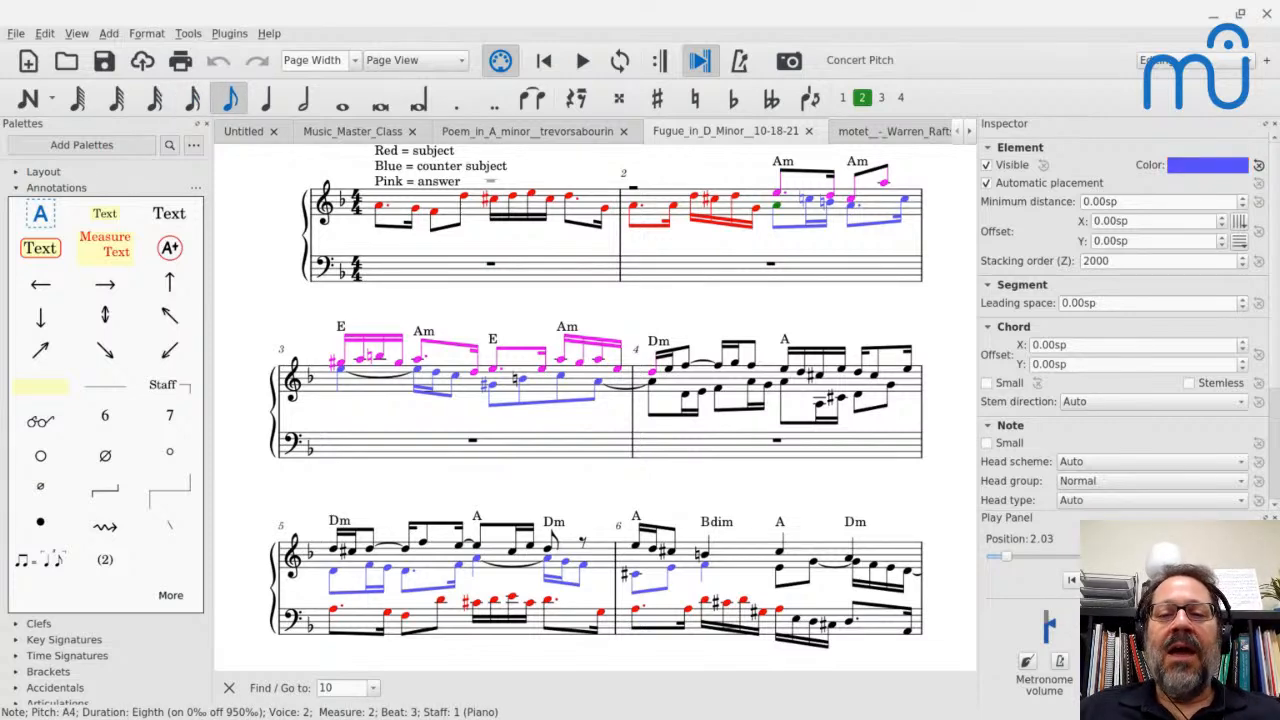
left_click(776, 194)
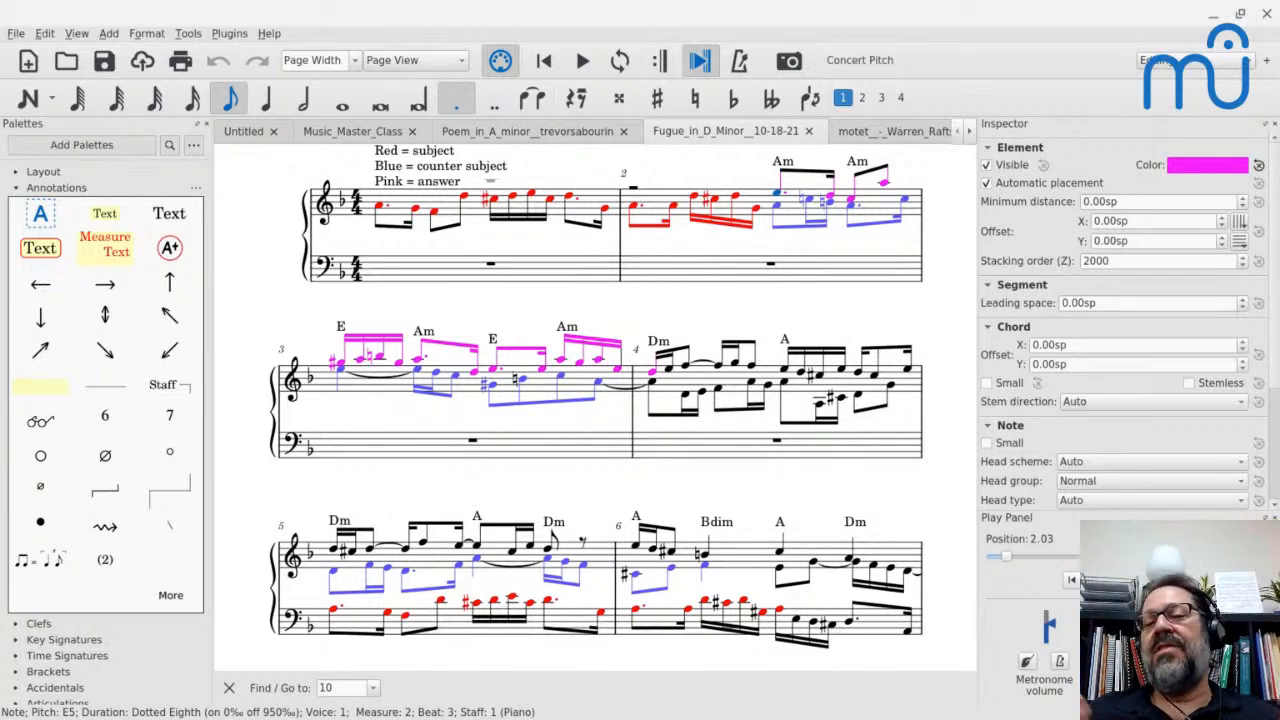
Step through the subject's last D5 and G4 in measure 2, and audition the first notes of the countersubject and the pink answer.
left_click(737, 199)
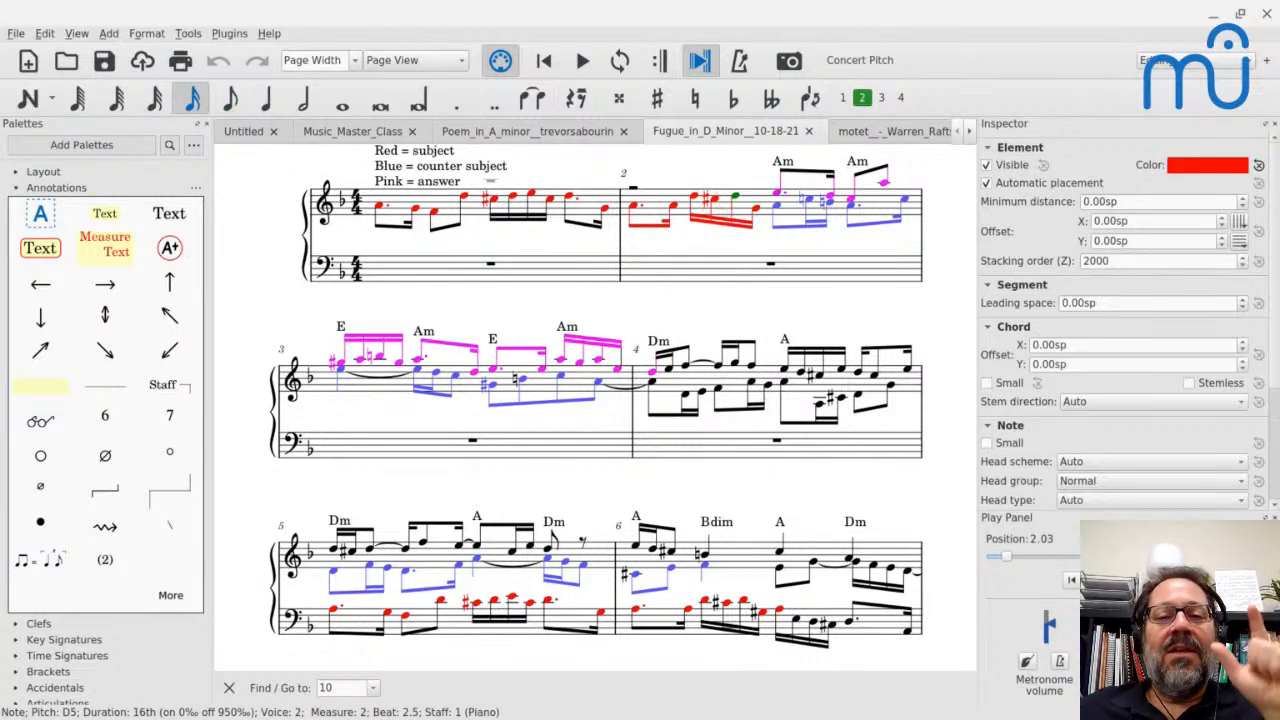
key("Right")
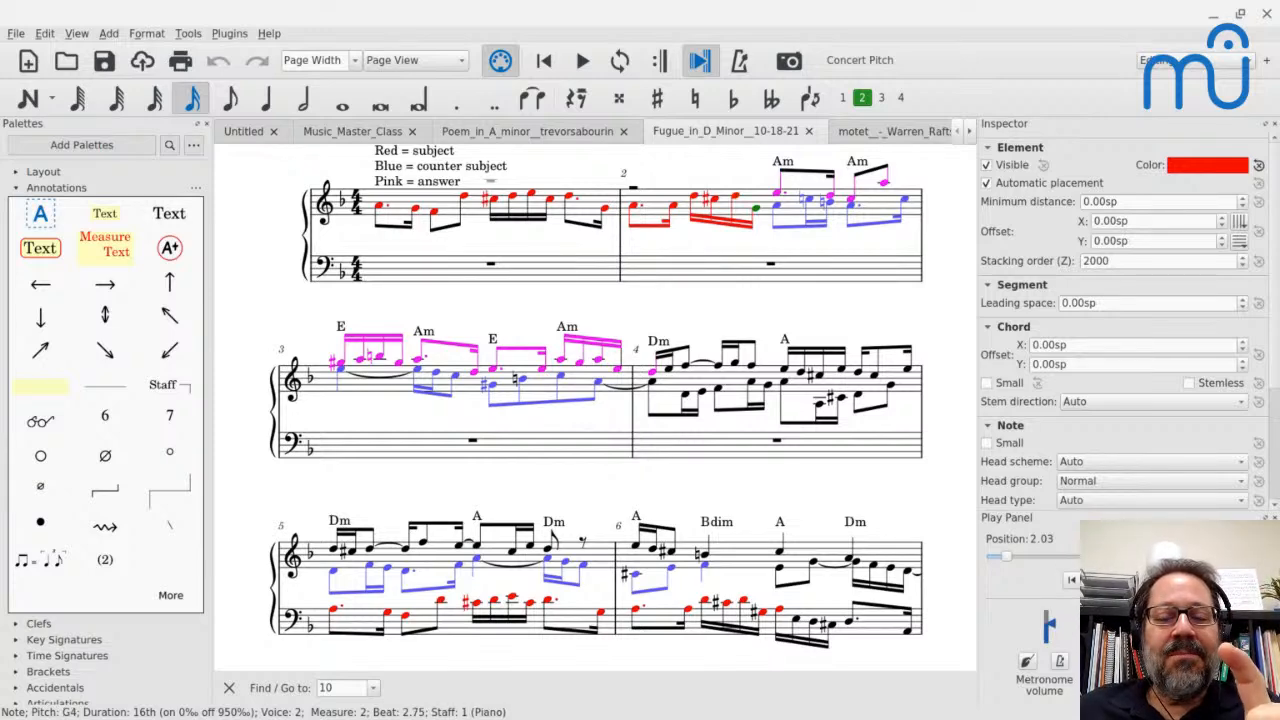
key("Right")
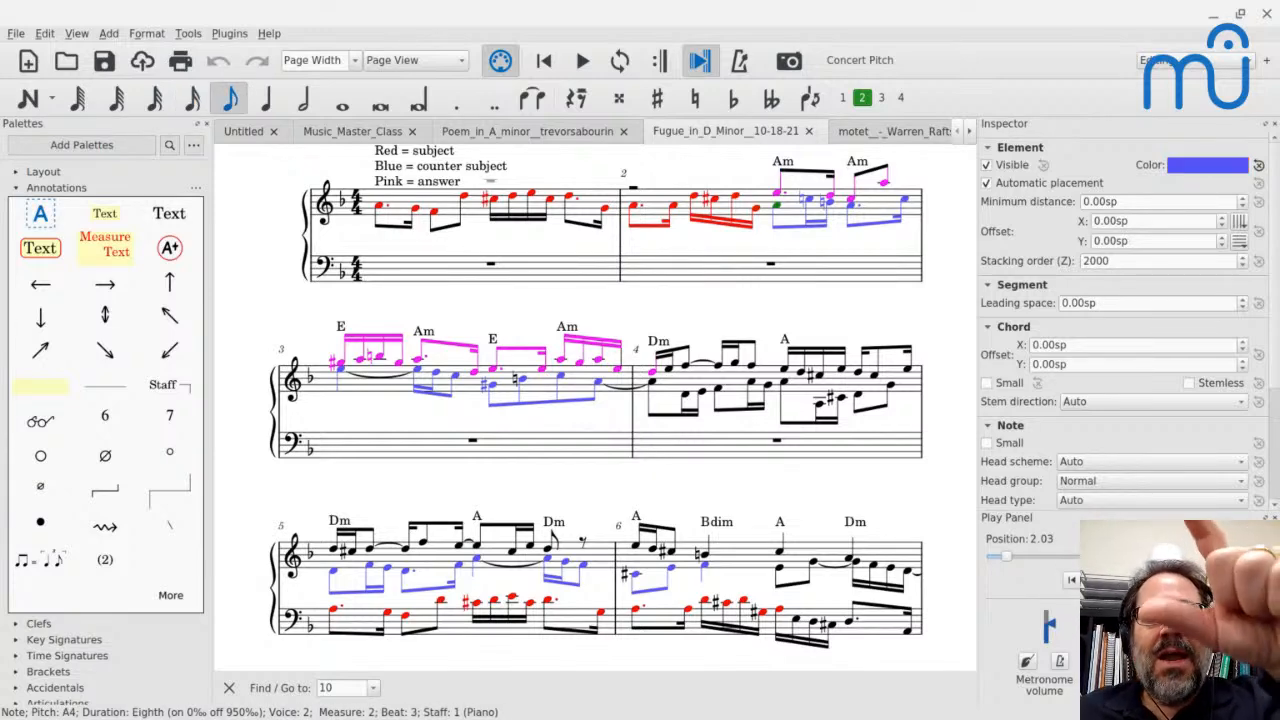
left_click(776, 193)
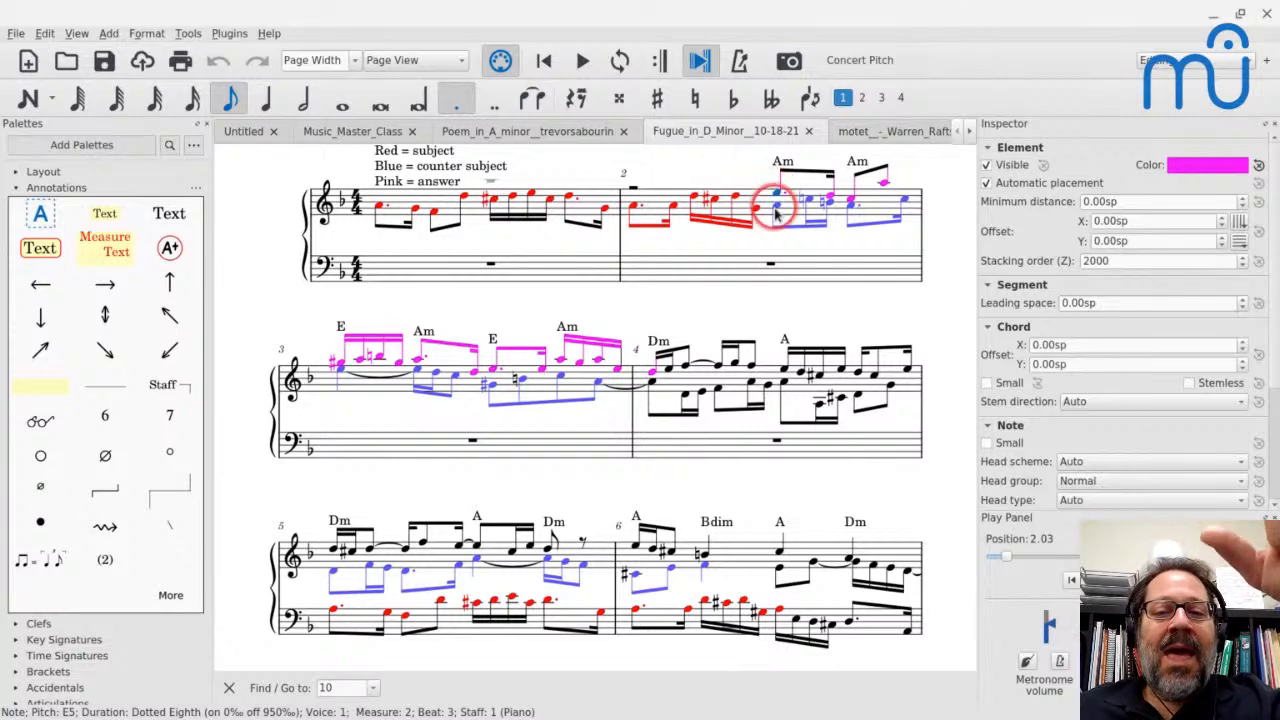
left_click(777, 207)
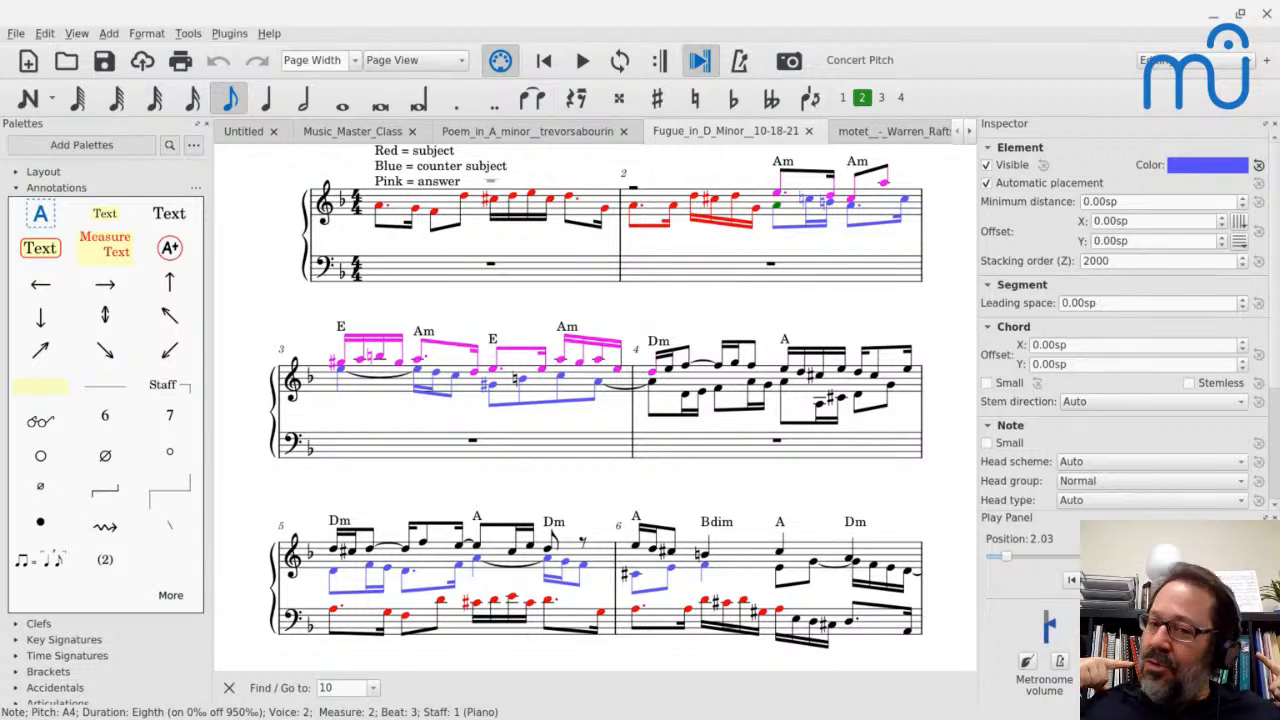
Play the subject's ending in measure 2 repeatedly from the red D5 on beat 2.5.
left_click(737, 199)
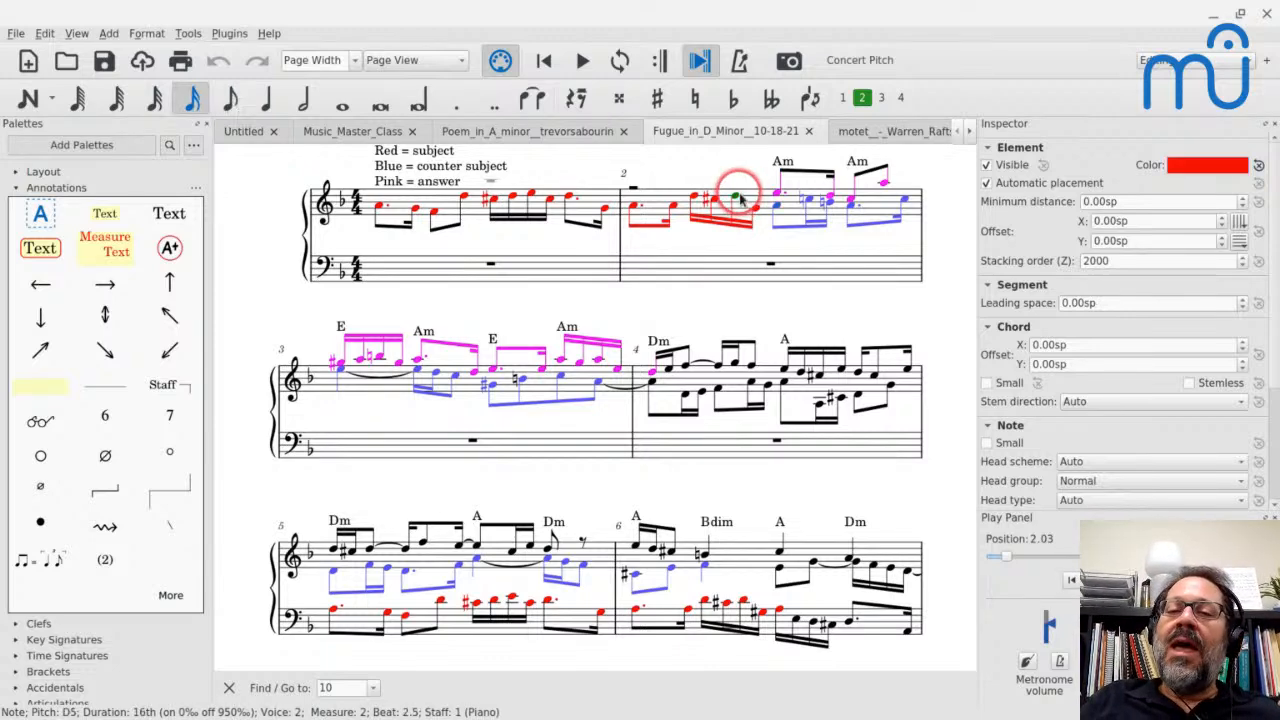
key("space")
key("space")
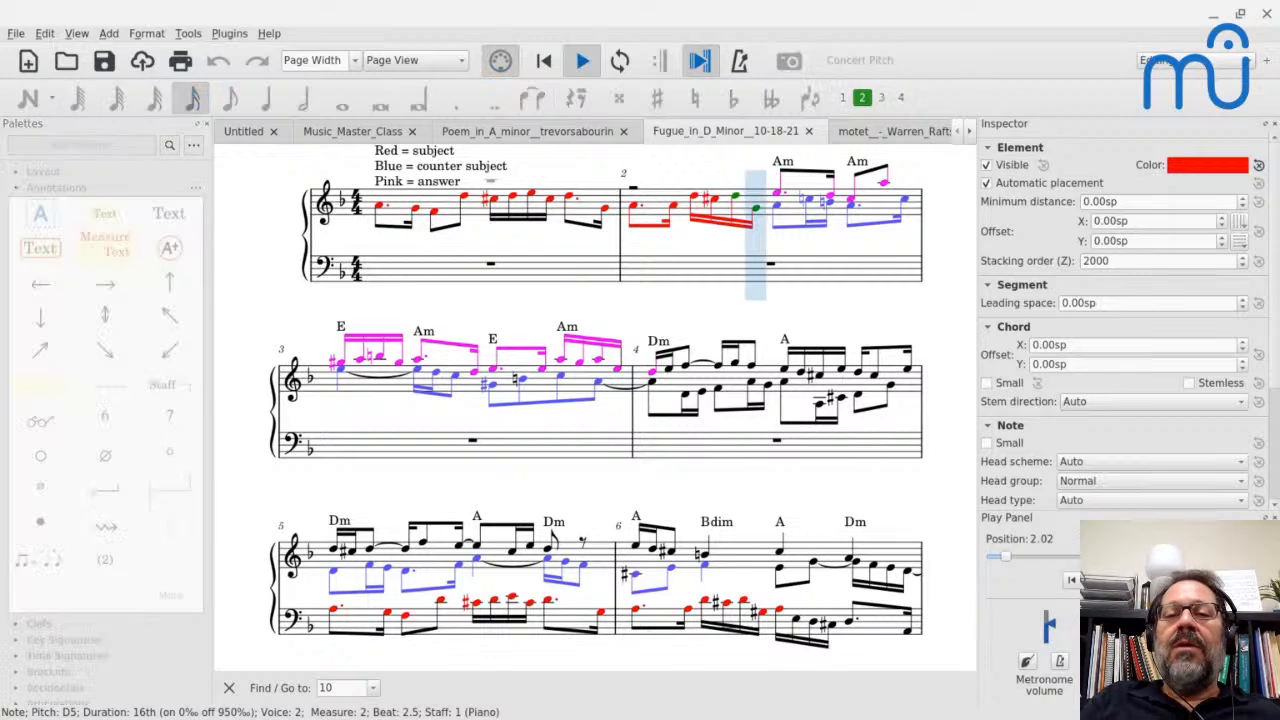
left_click(735, 197)
key("space")
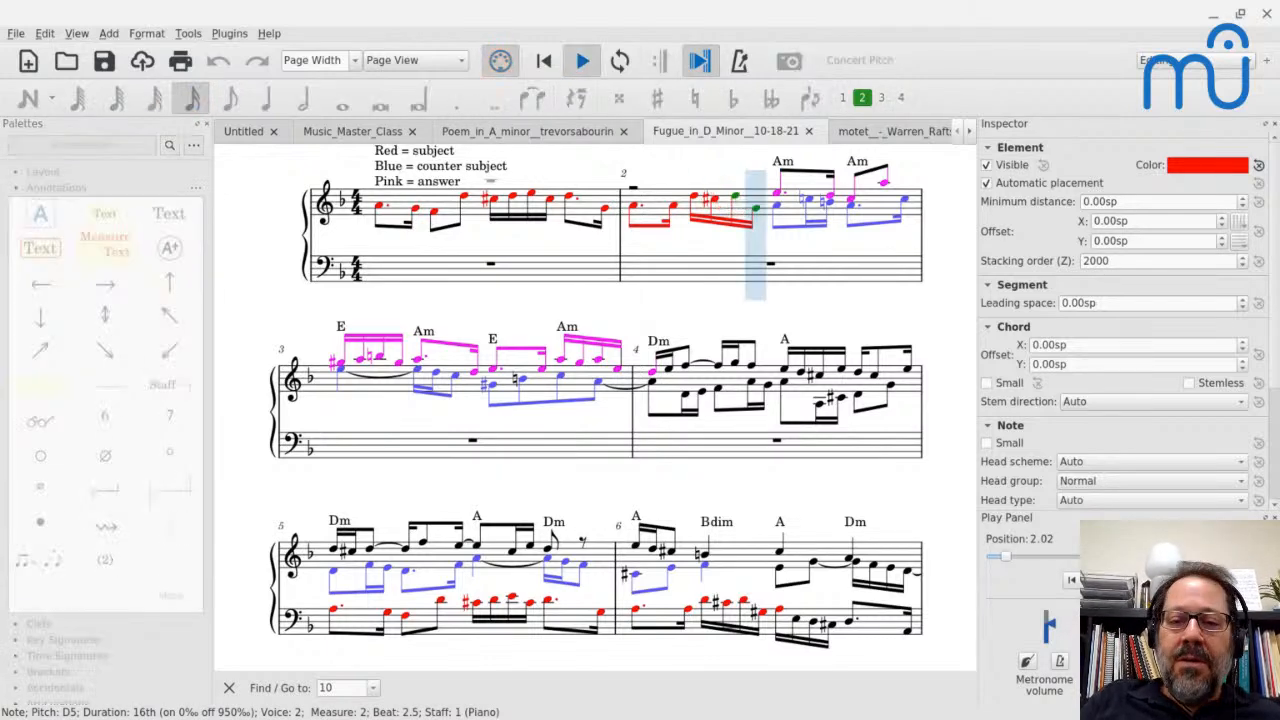
key("space")
key("space")
key("space")
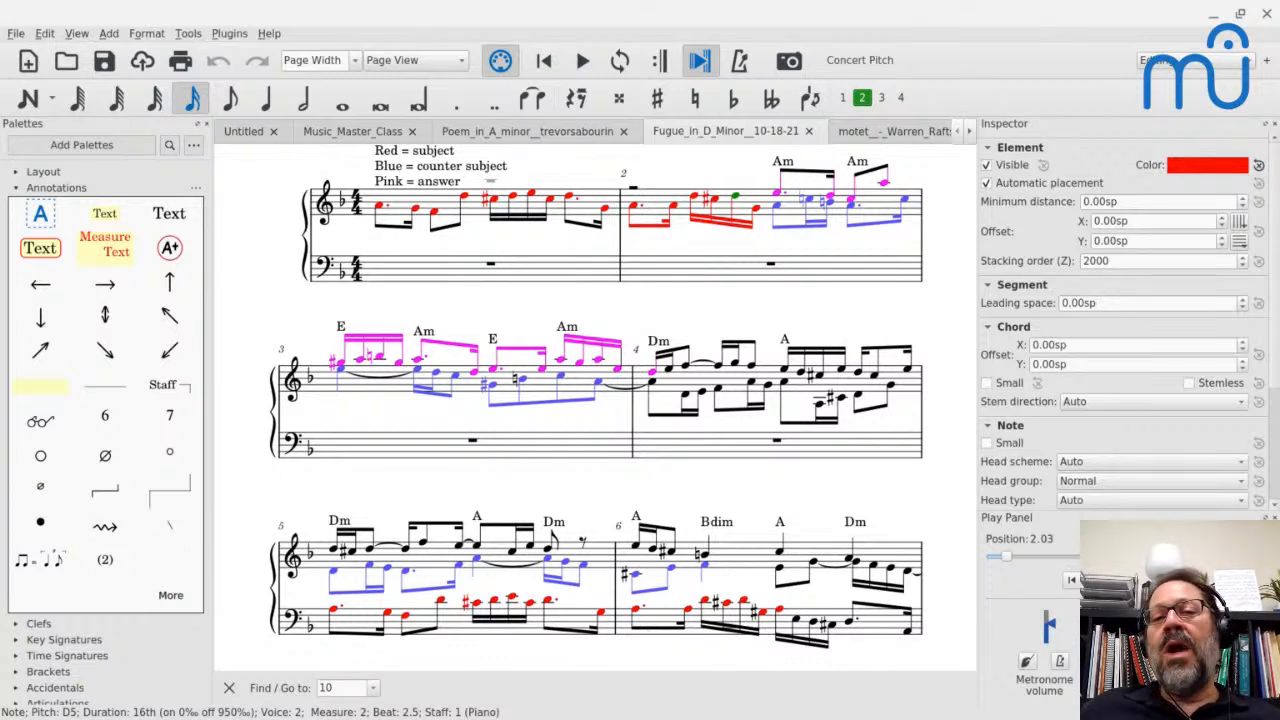
Switch to the Poem score and play the piano part from the first right-hand note of measure 16.
left_click(510, 134)
scroll(623, 349, "right", 3)
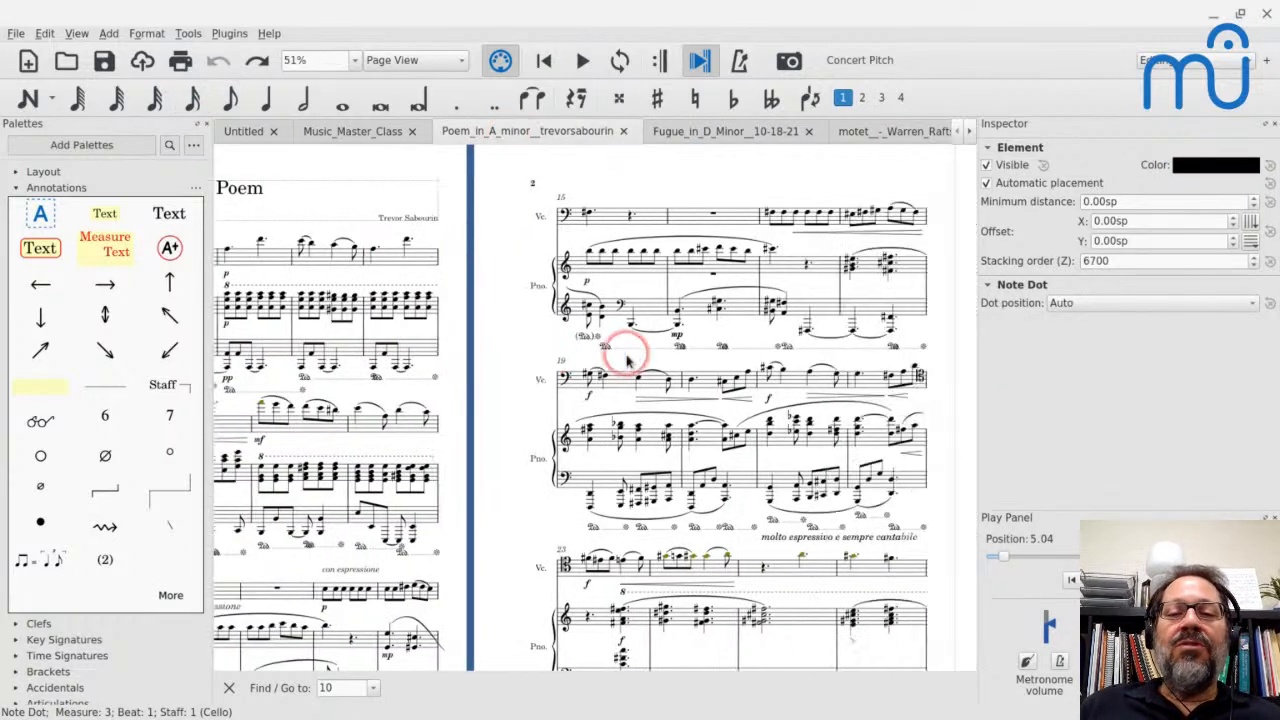
left_click(686, 250)
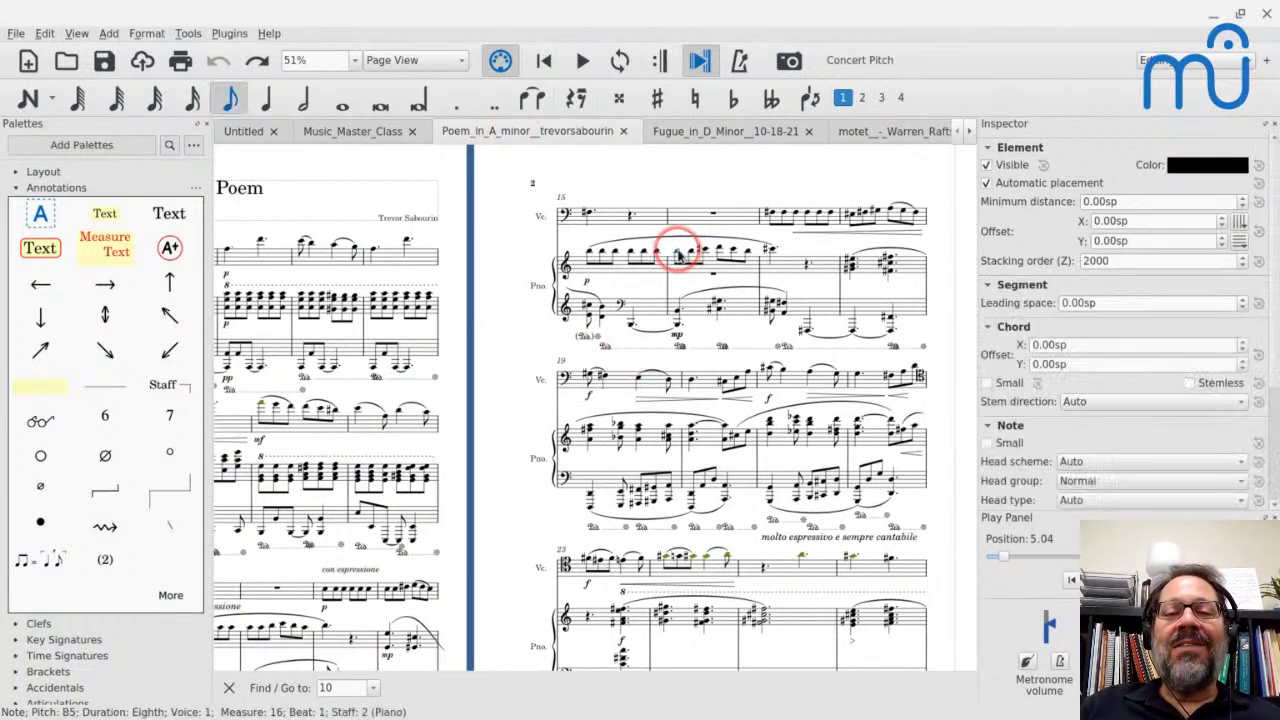
key("space")
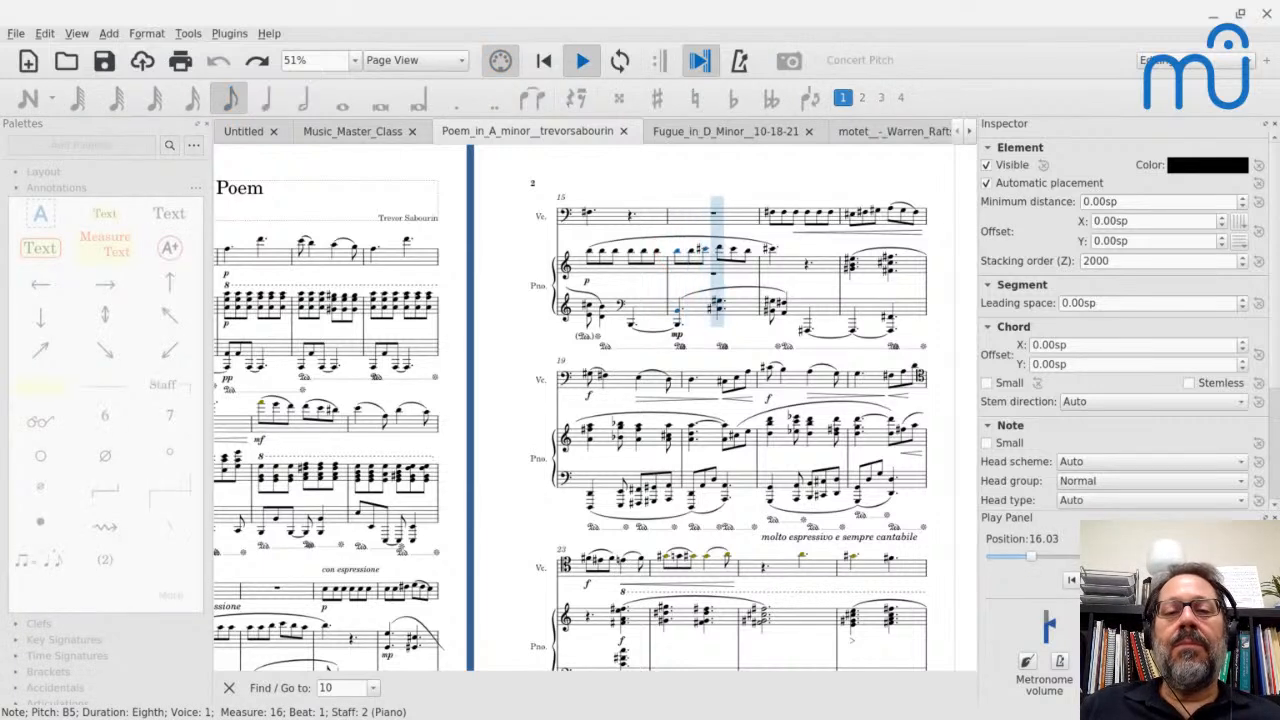
left_click(690, 258)
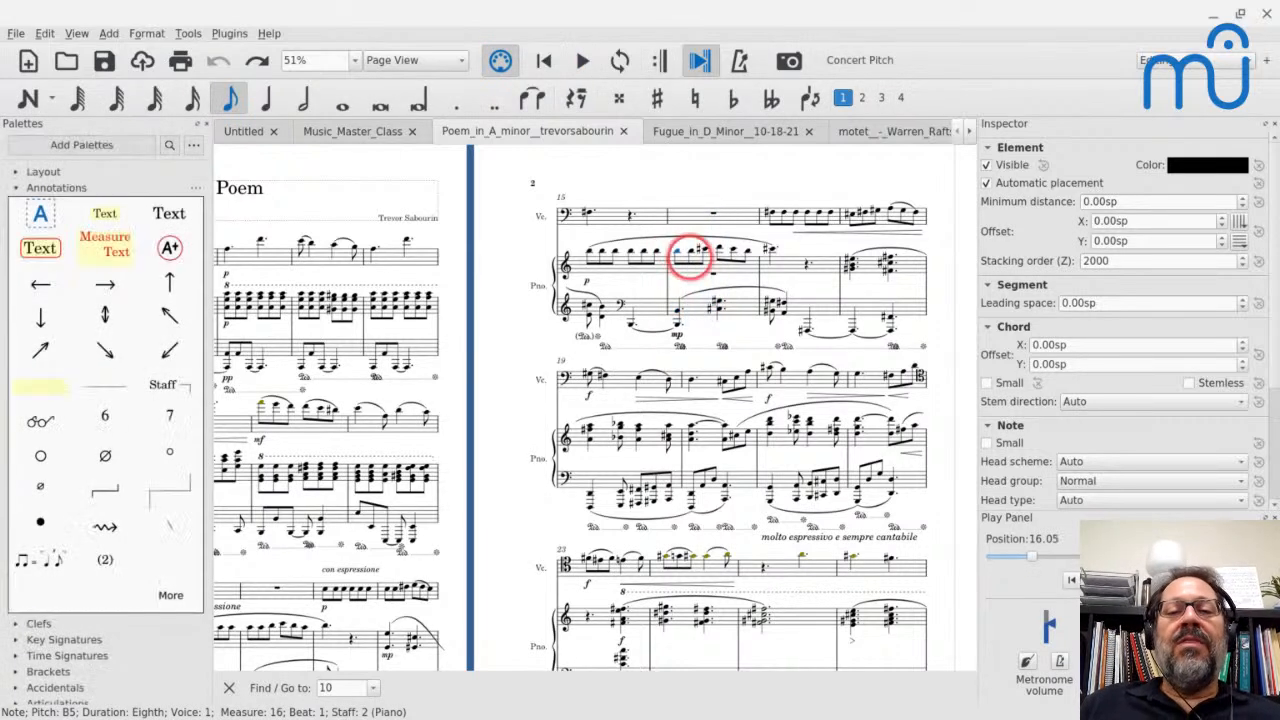
Examine the left-hand chord and right-hand D6 on beat 4 of measure 16, and select the measure's left-hand staff.
left_click(716, 302)
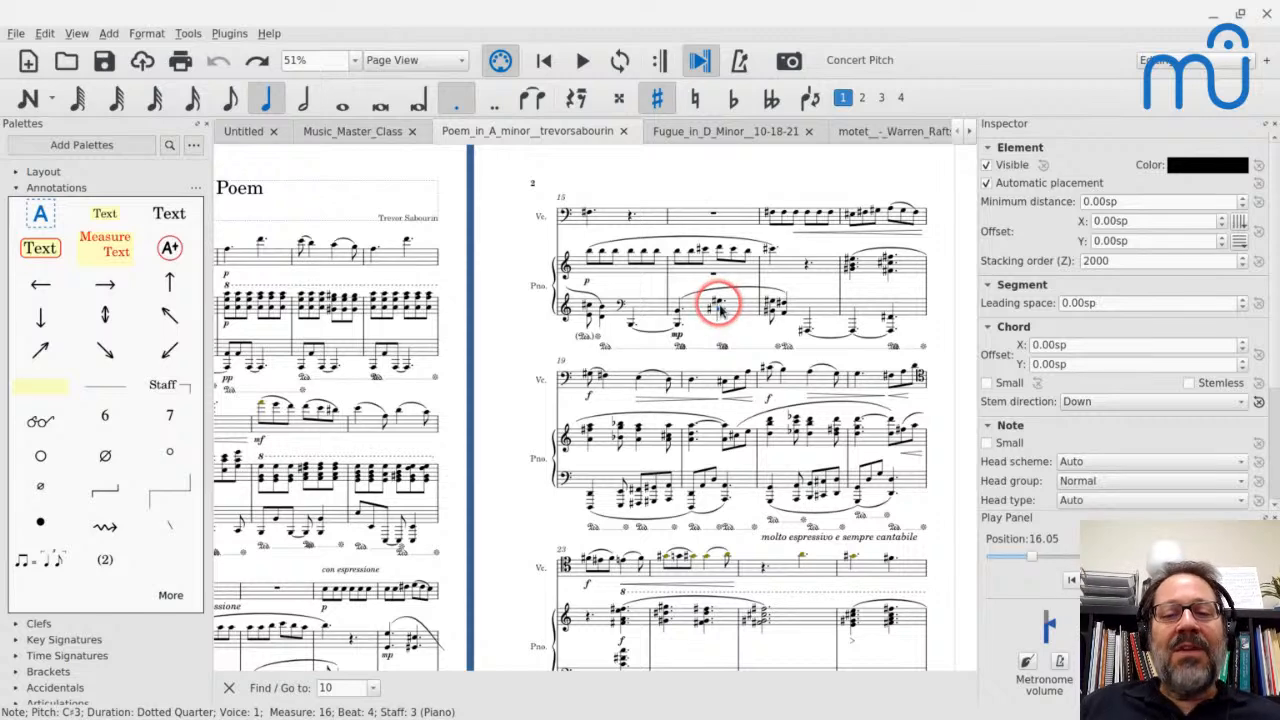
left_click(677, 320)
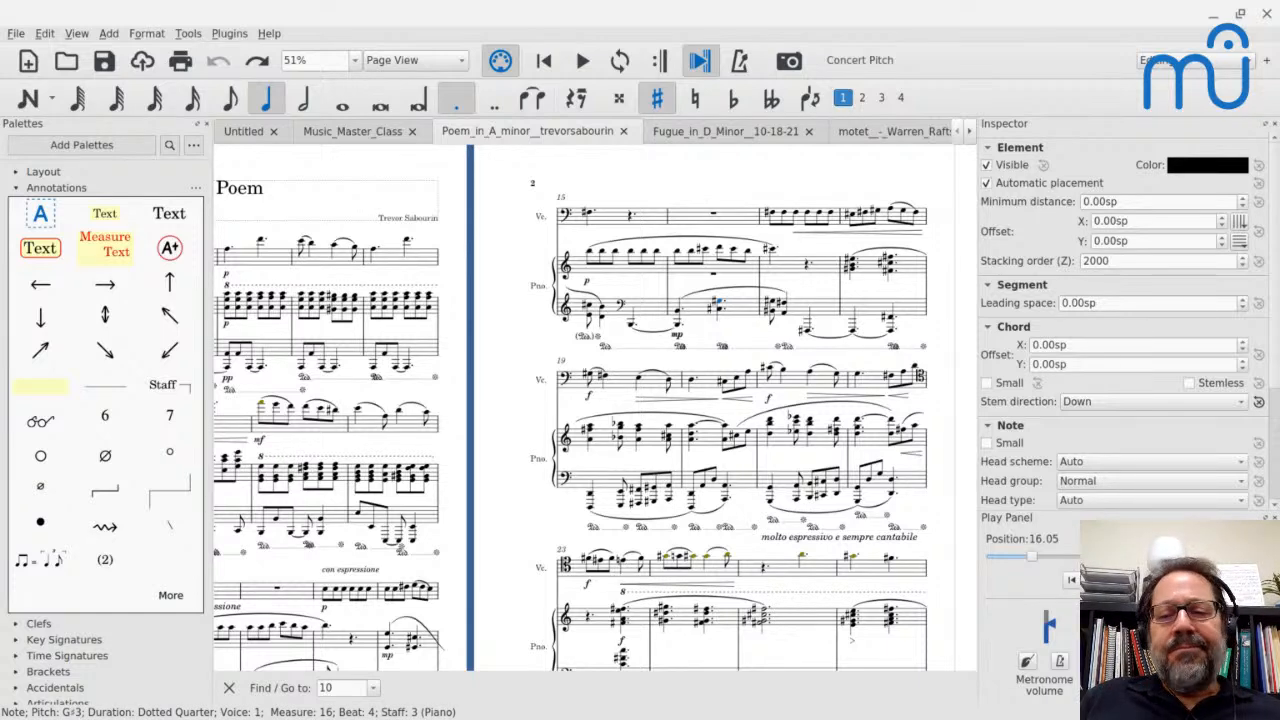
left_click(716, 251)
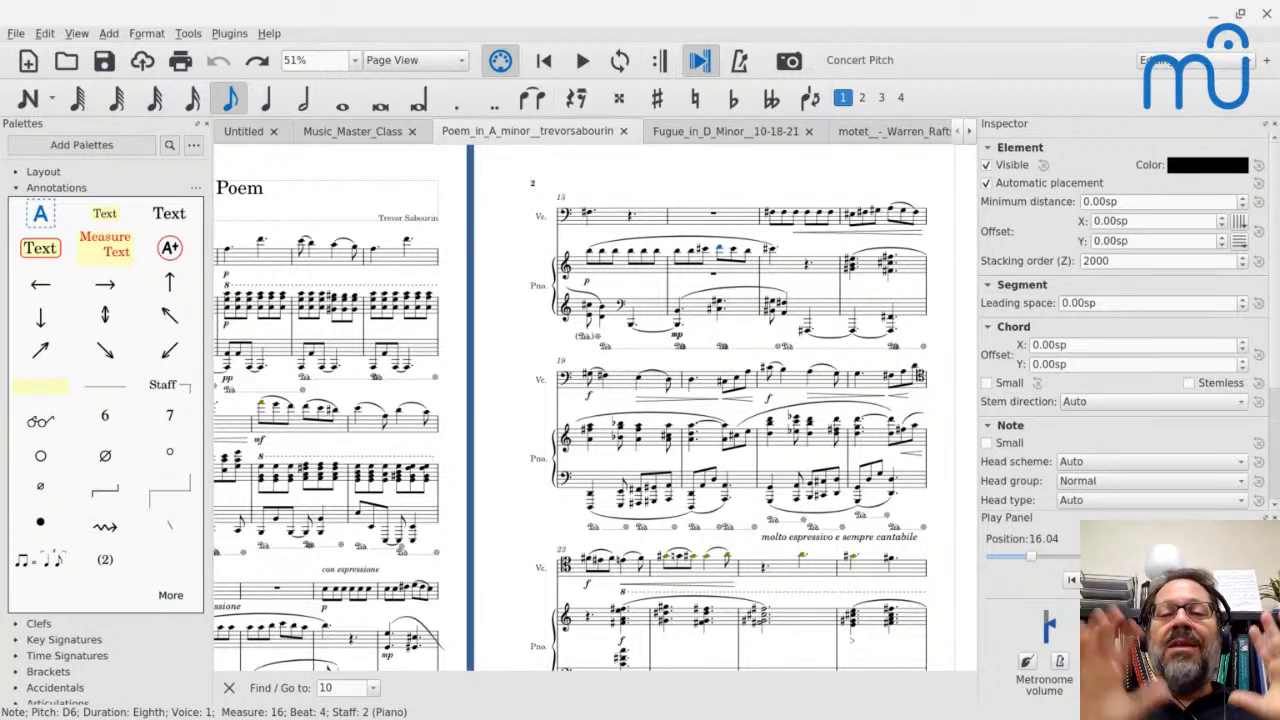
left_click(697, 315)
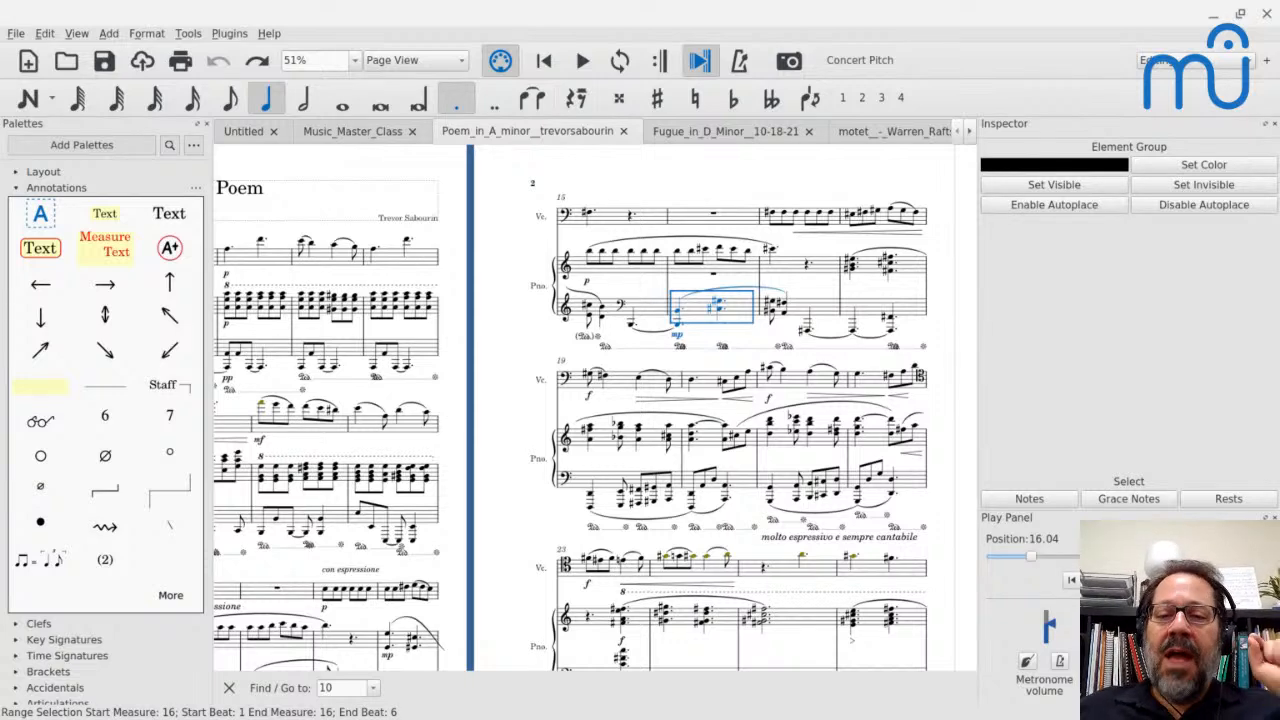
Return to the fugue score and compare the subject's last G4 and opening A4 with the pink answer's first note.
key("ctrl+Tab")
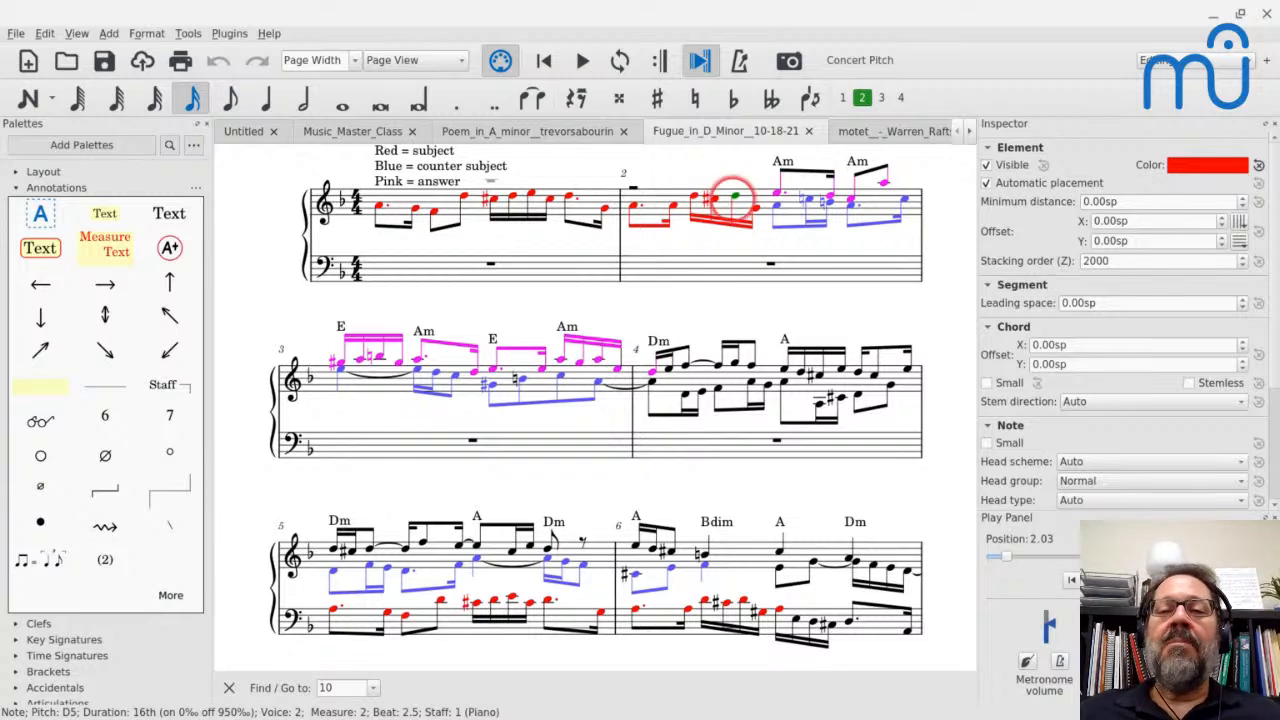
left_click(756, 210)
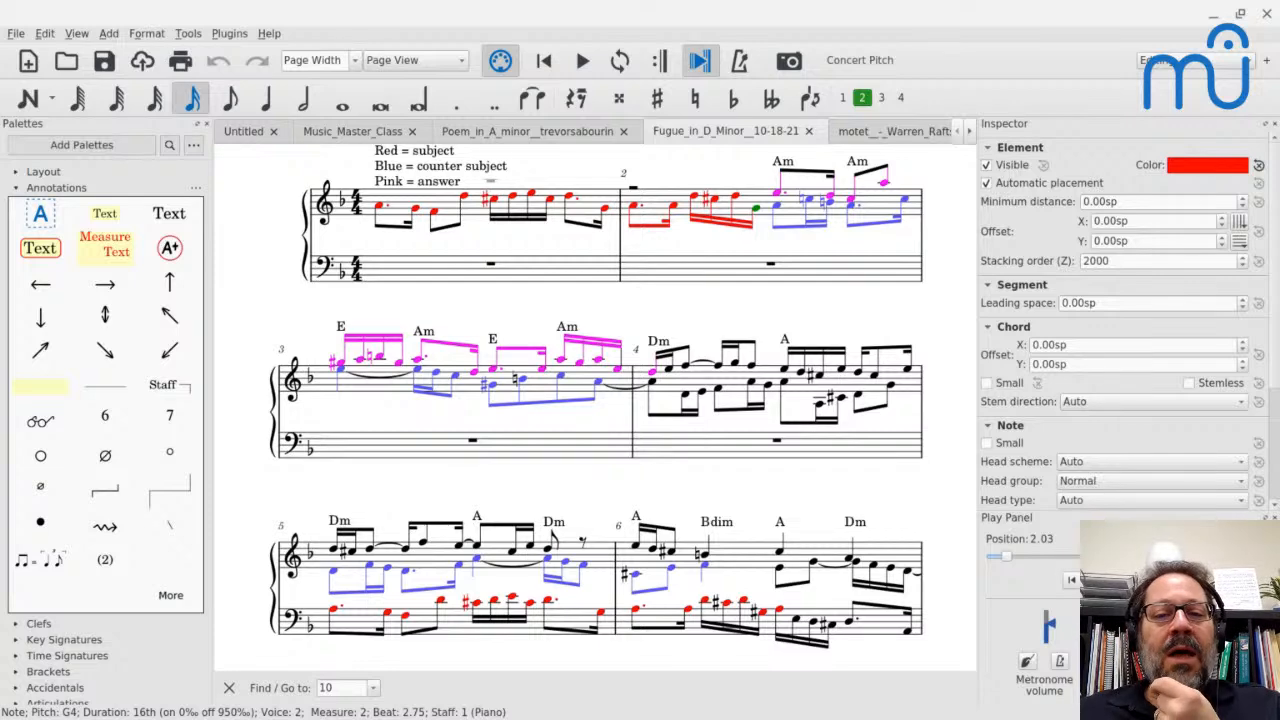
left_click(771, 191)
left_click(640, 216)
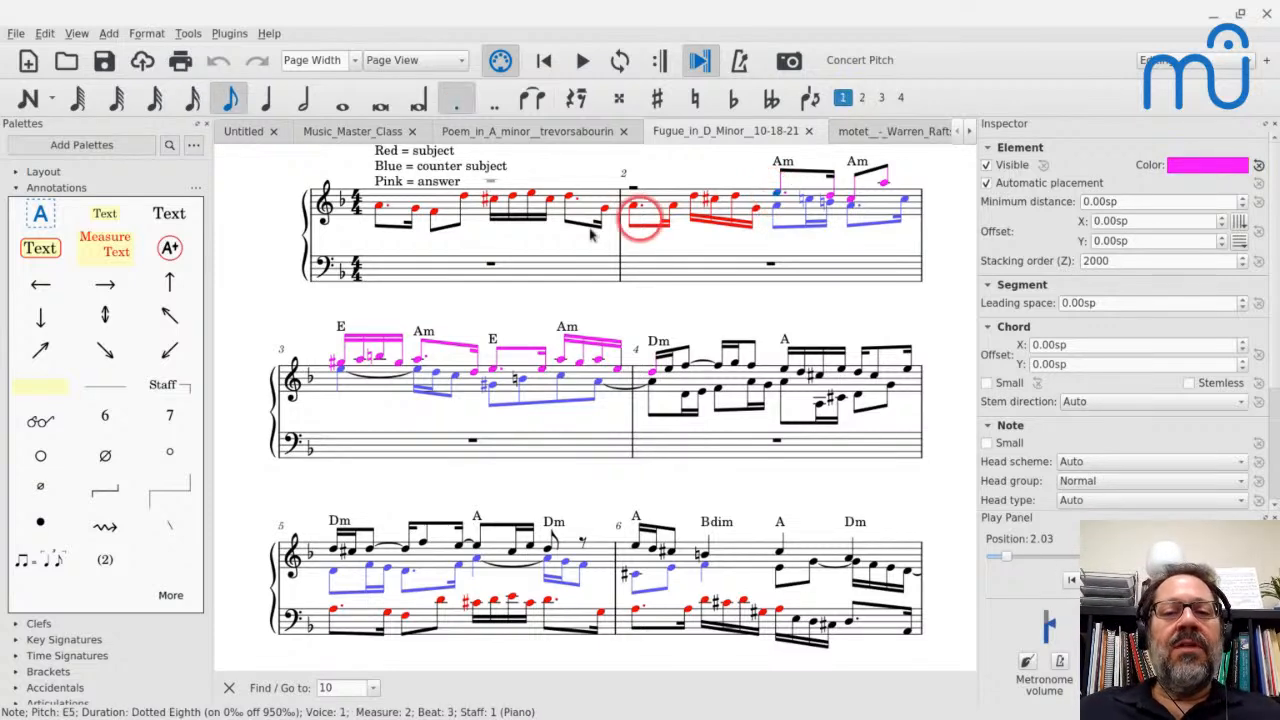
left_click(379, 211)
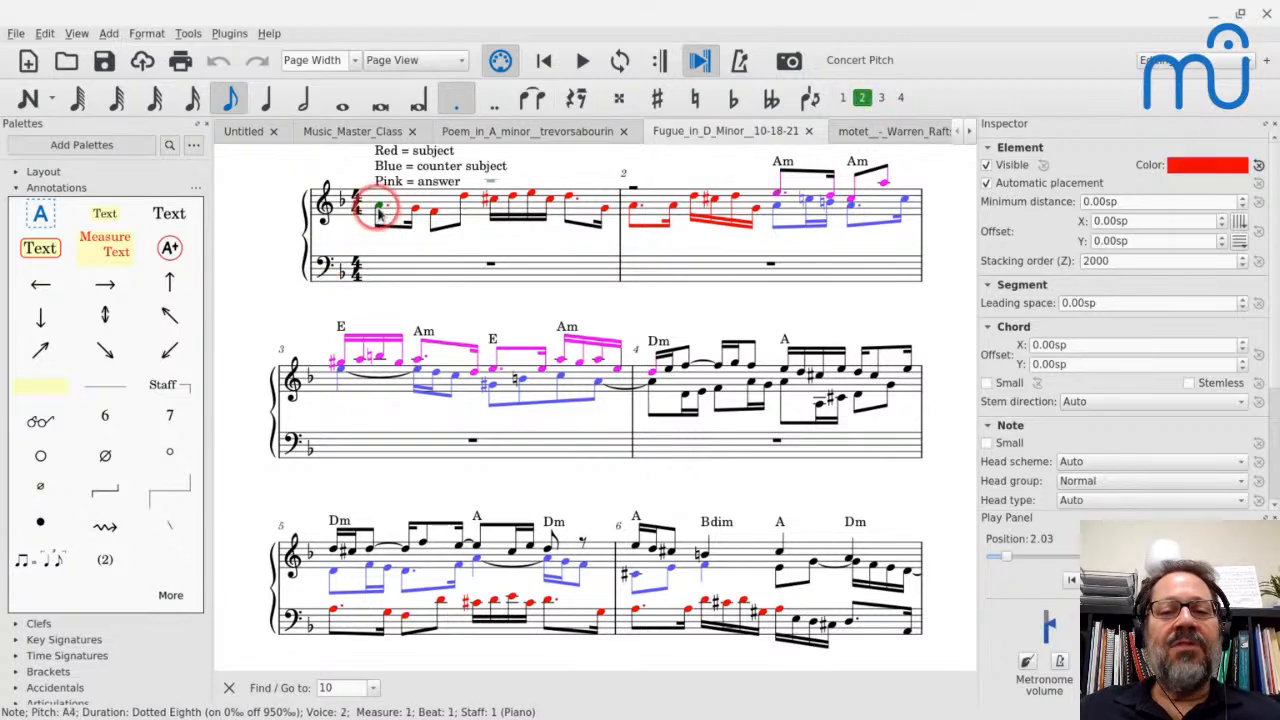
left_click(777, 195)
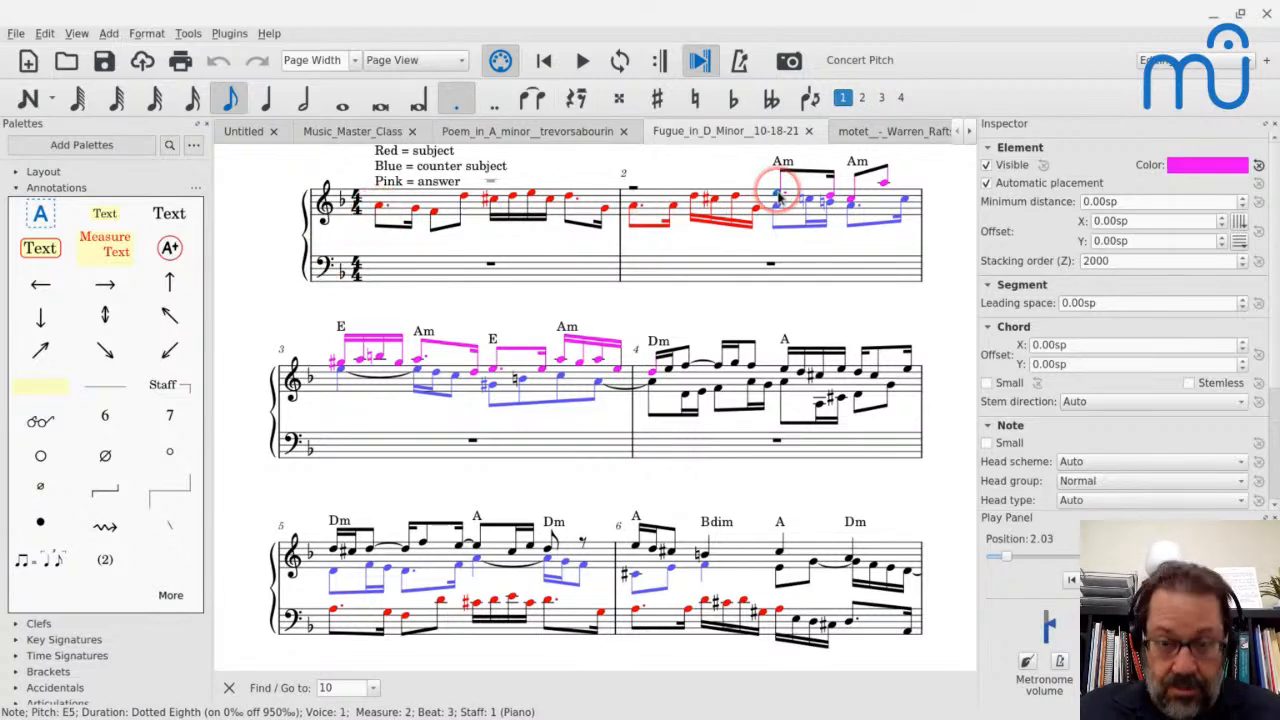
left_click(295, 180)
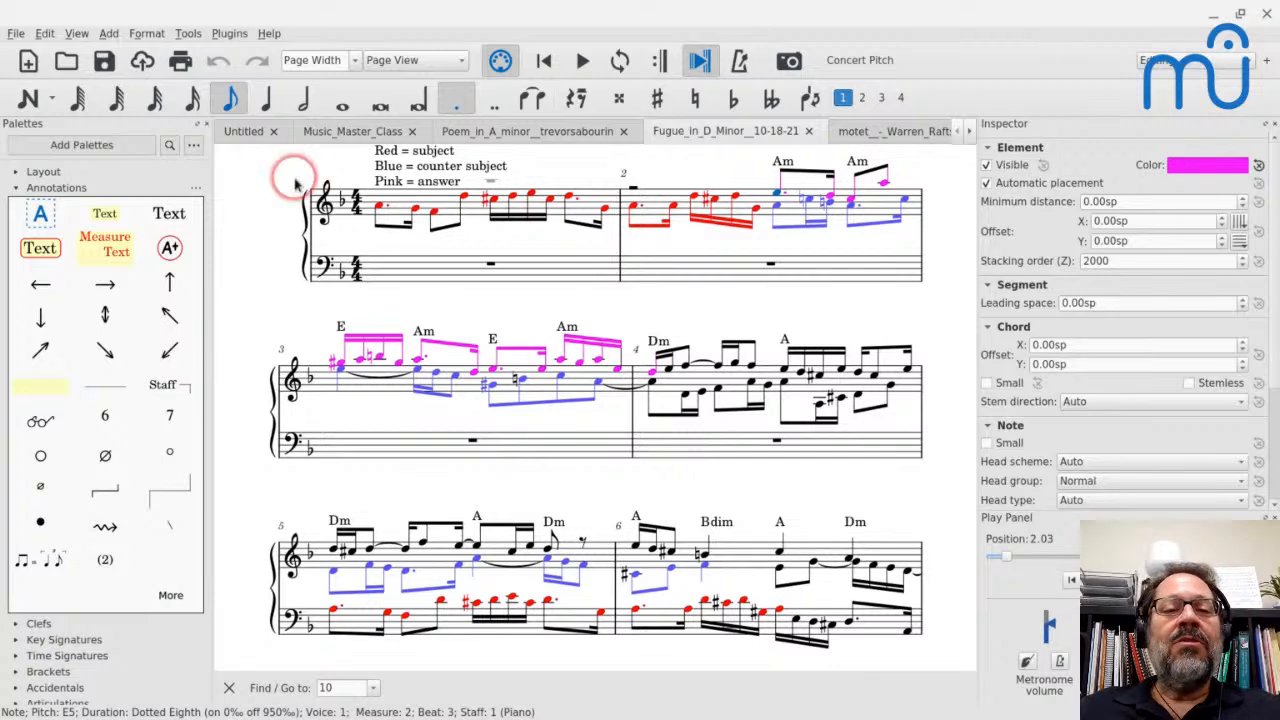
left_click(378, 208)
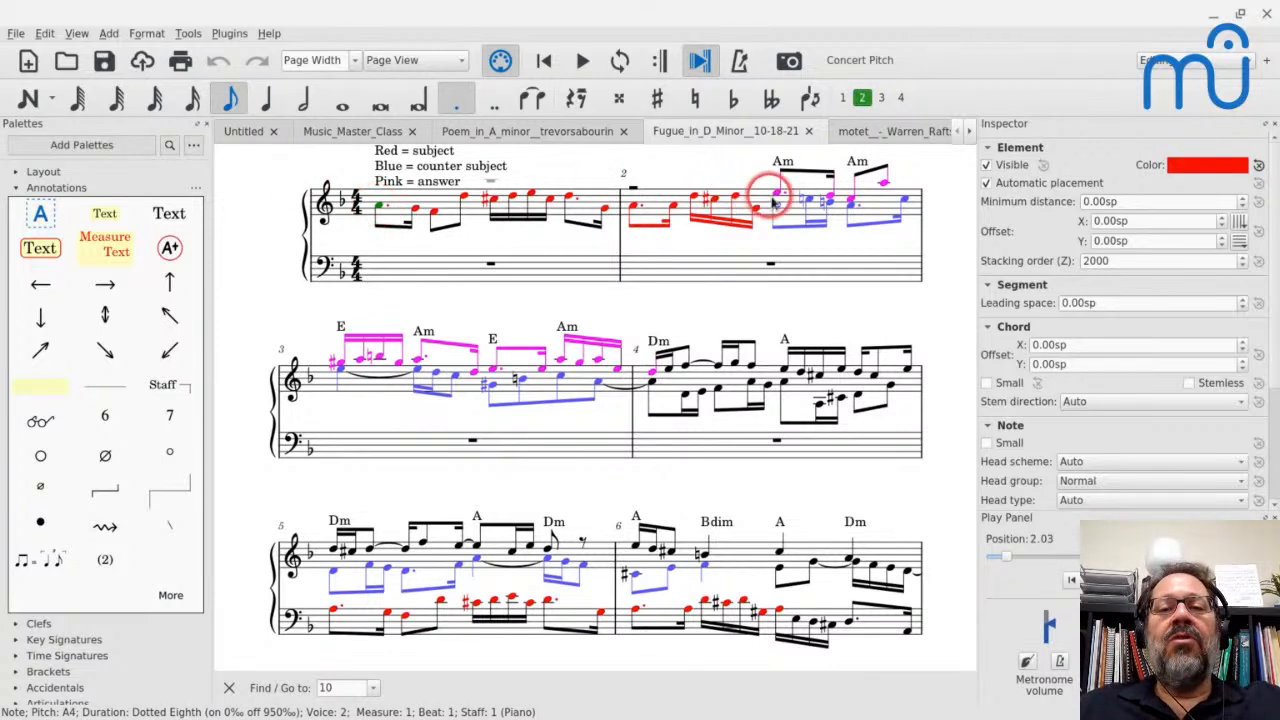
Change the pink answer's first note on beat 3 of measure 2 to D5.
left_click(778, 198)
key("d")
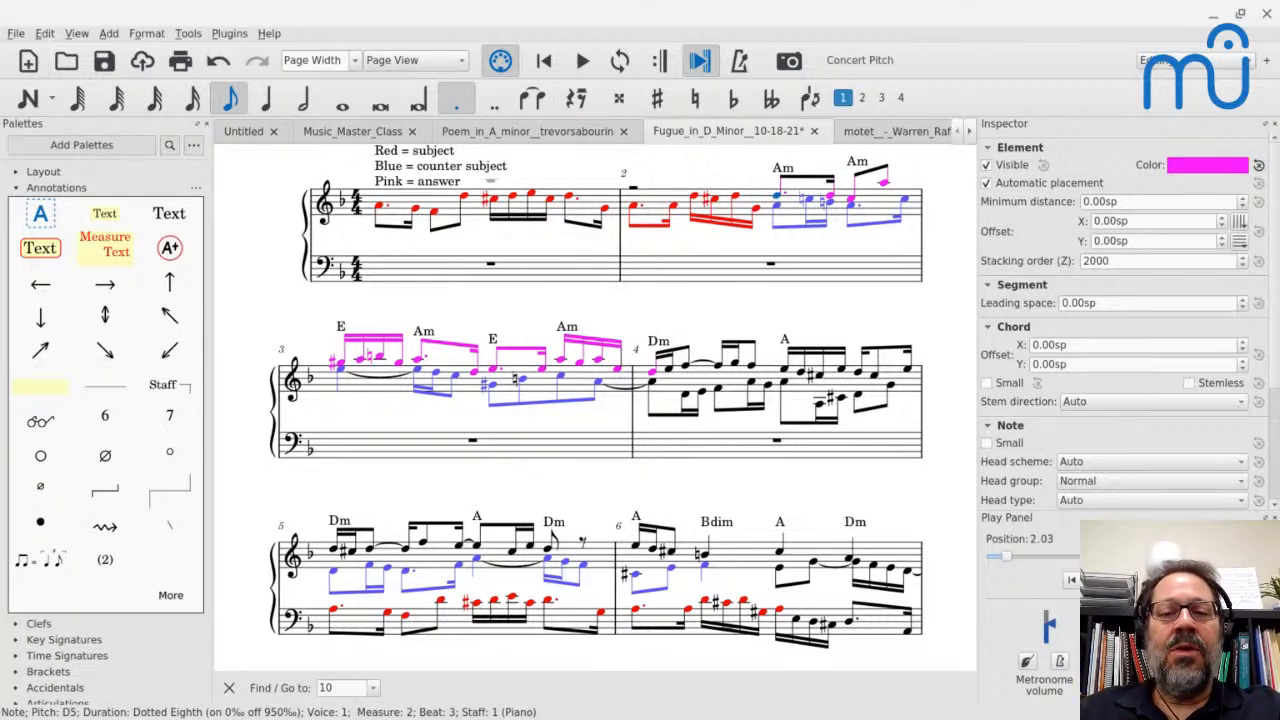
left_click(776, 196)
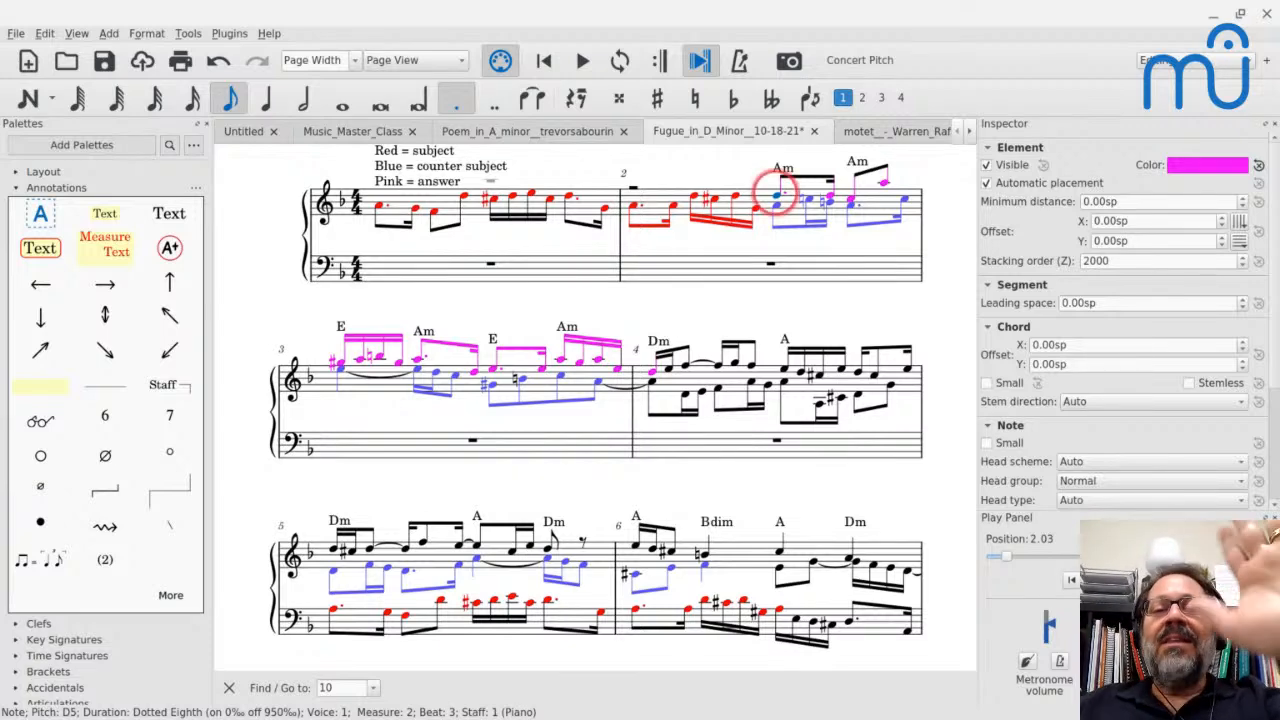
Lower the blue countersubject's first note on beat 3 of measure 2 to F4.
left_click(777, 205)
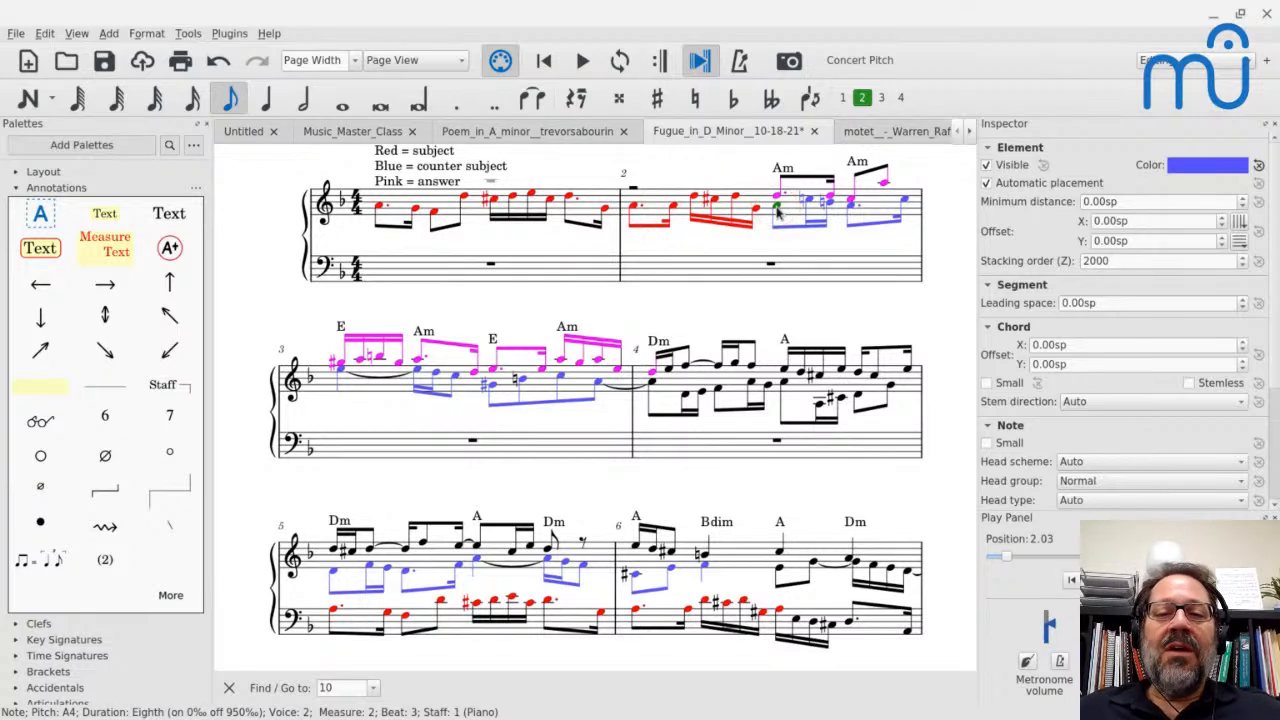
key("Down")
key("Down")
key("Down")
key("Down")
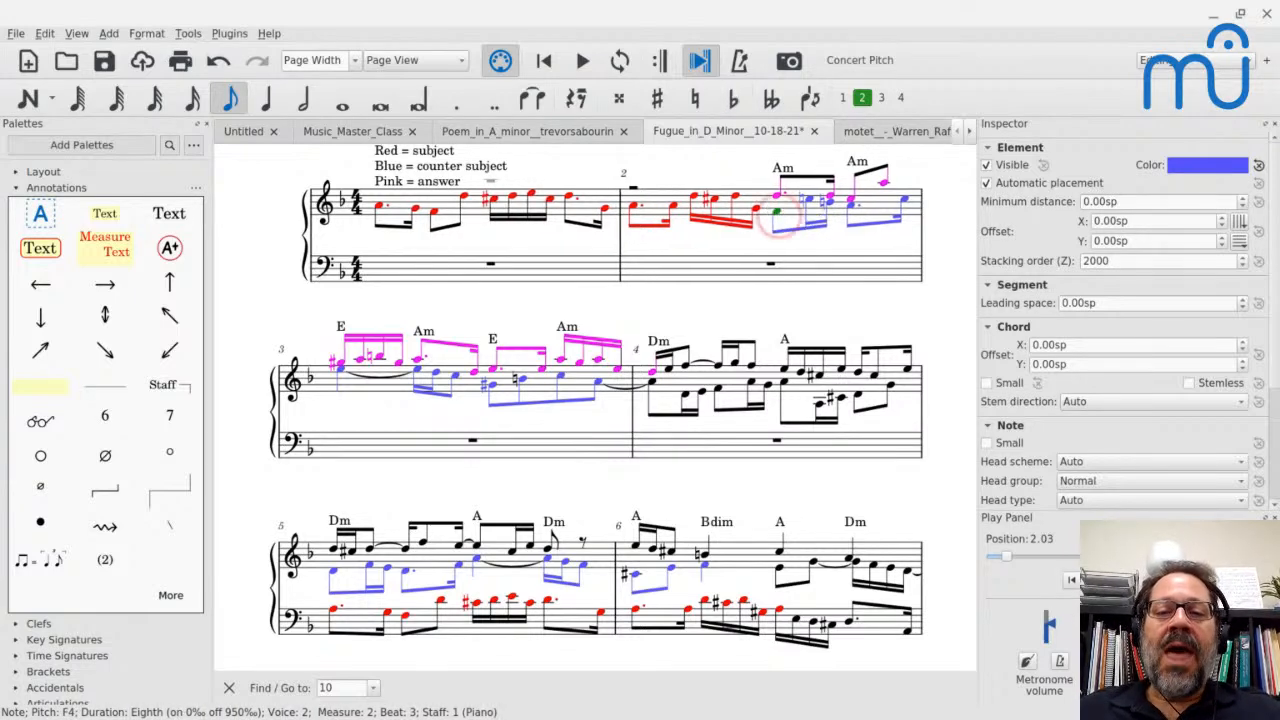
Audition the answer's D5 and the countersubject's F4 on beat 3 of measure 2 alternately.
left_click(779, 215)
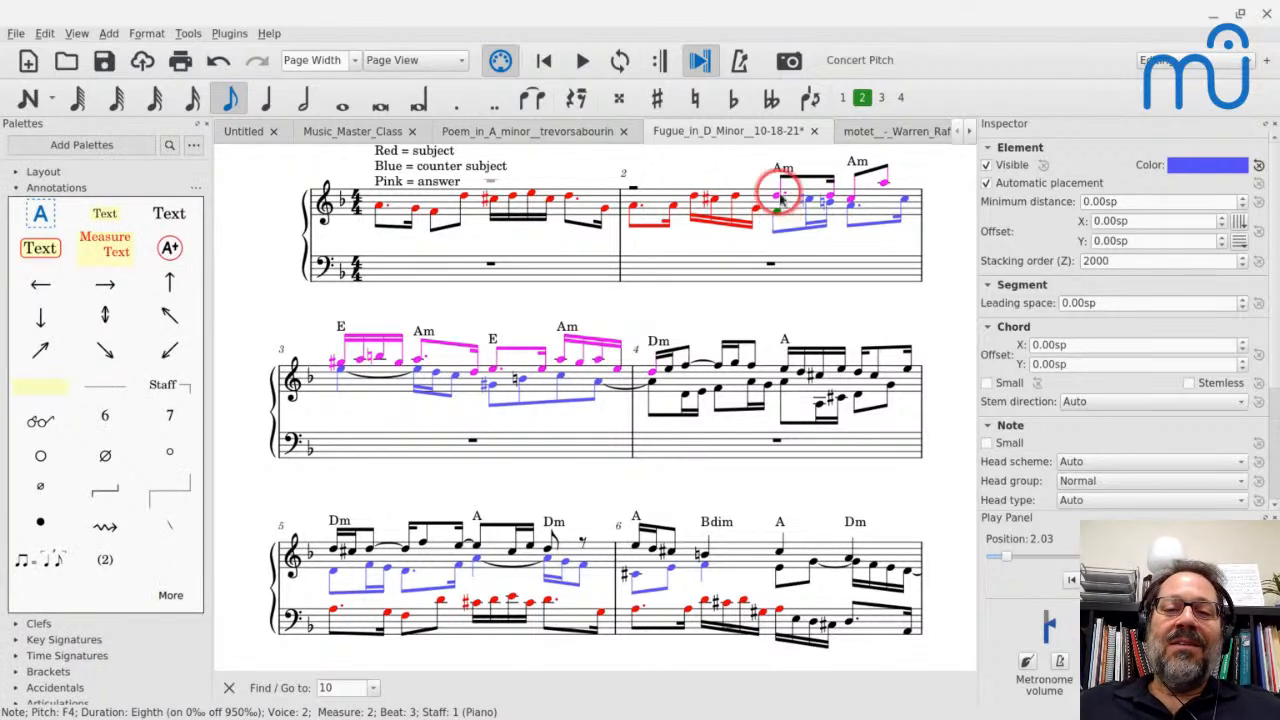
left_click(780, 195)
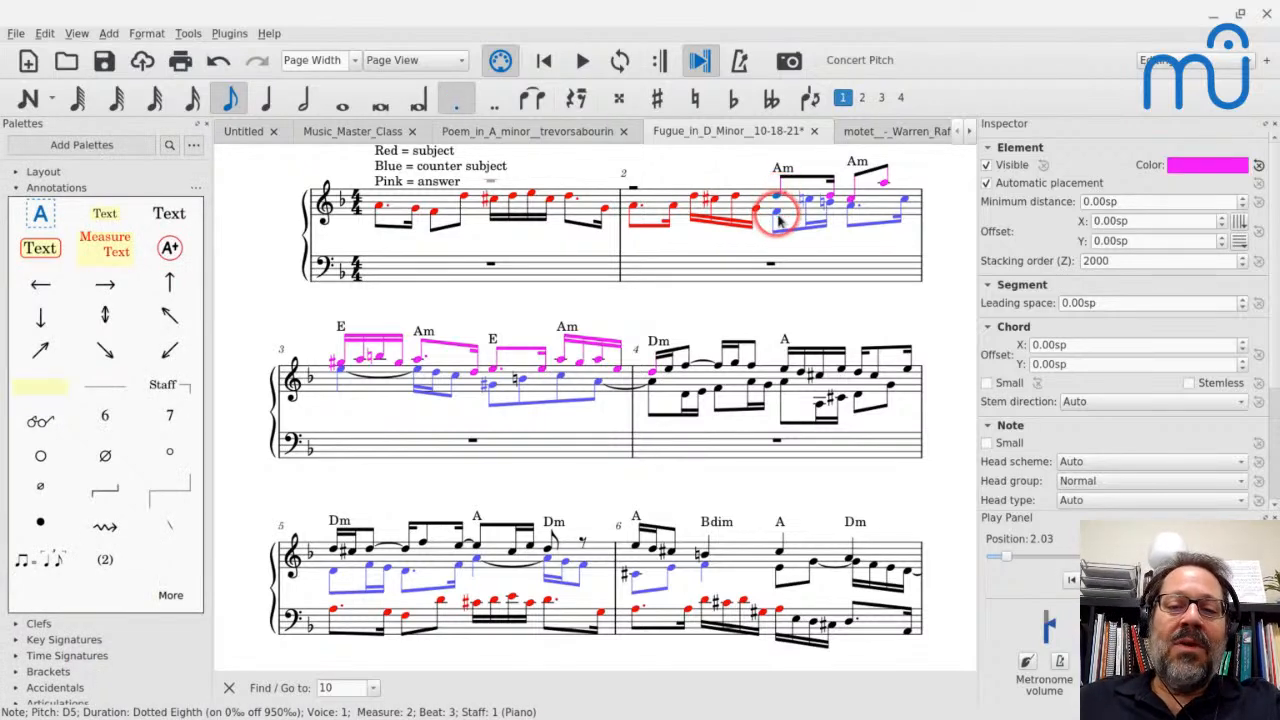
left_click(779, 215)
left_click(779, 198)
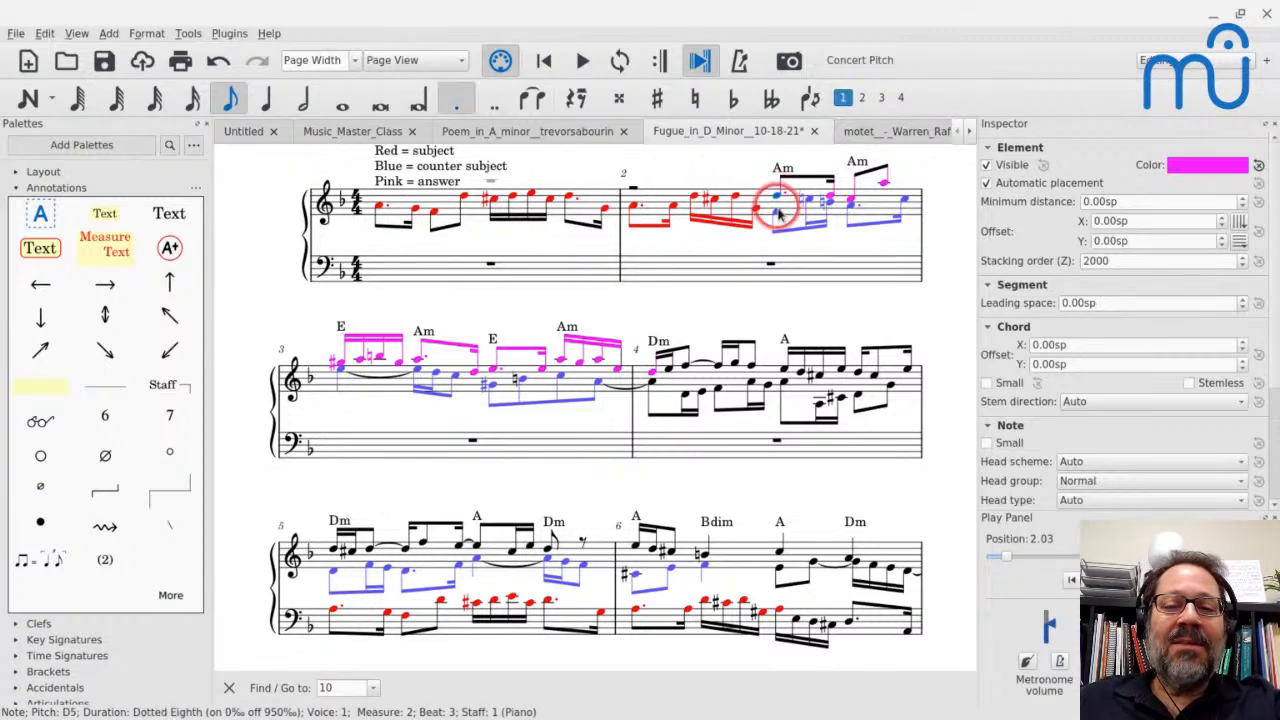
left_click(779, 215)
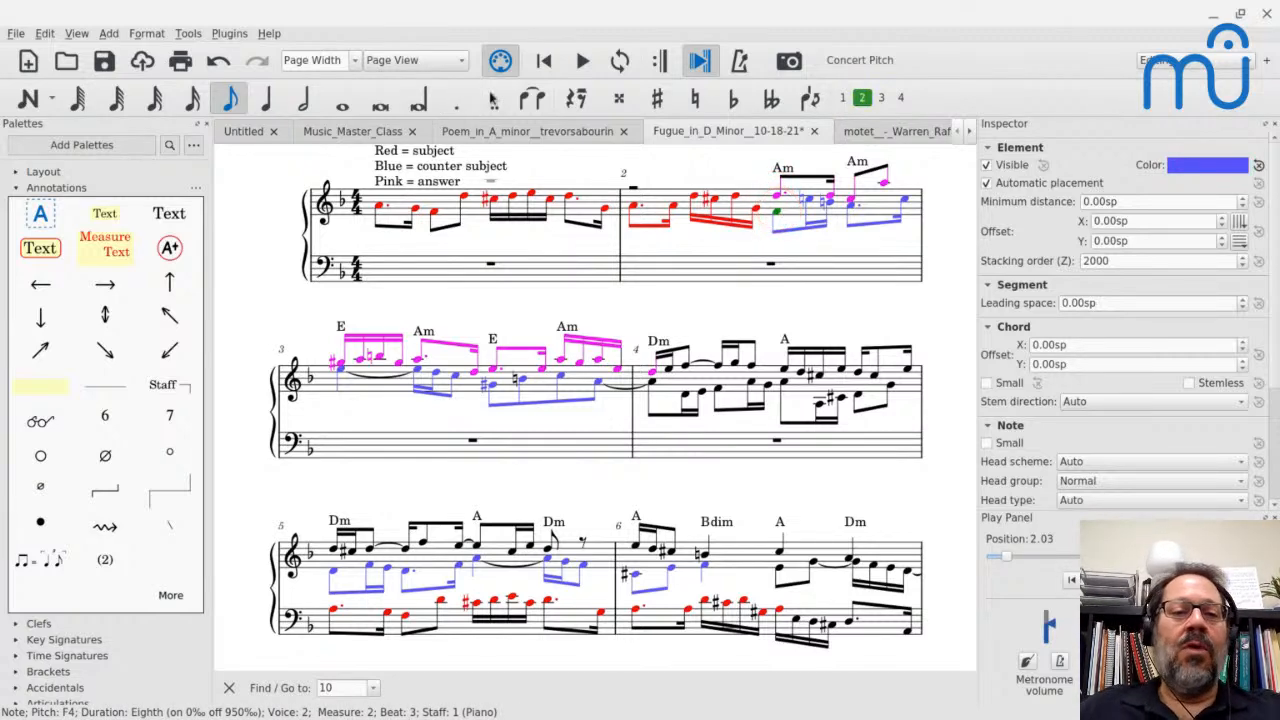
Play the subject from its first note in measure 1 into measure 2, and select the countersubject's first note.
left_click(381, 207)
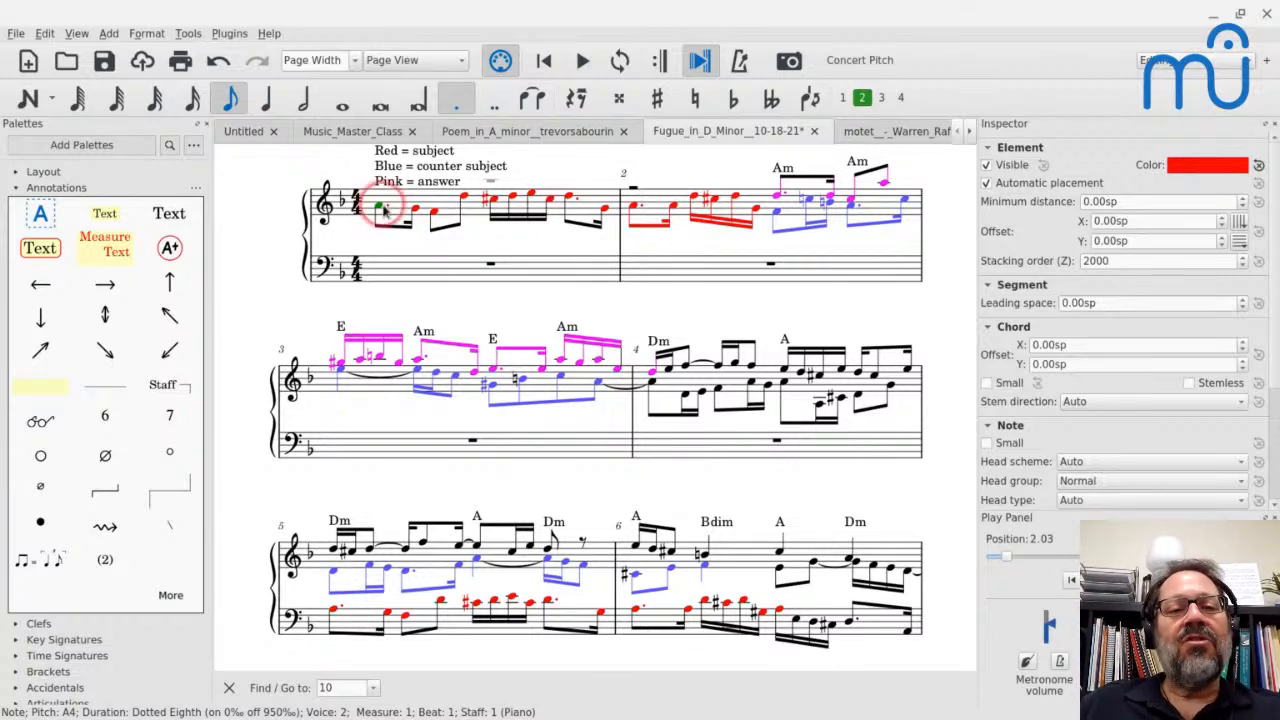
key("space")
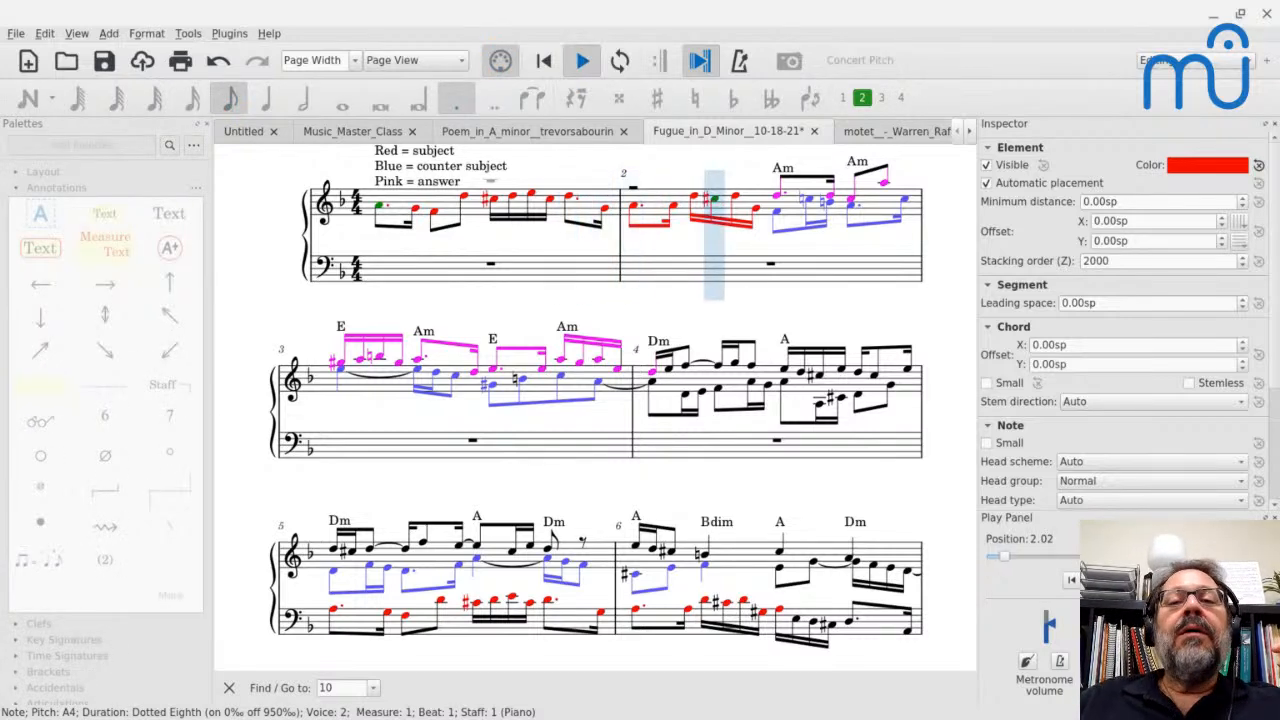
key("space")
left_click(778, 212)
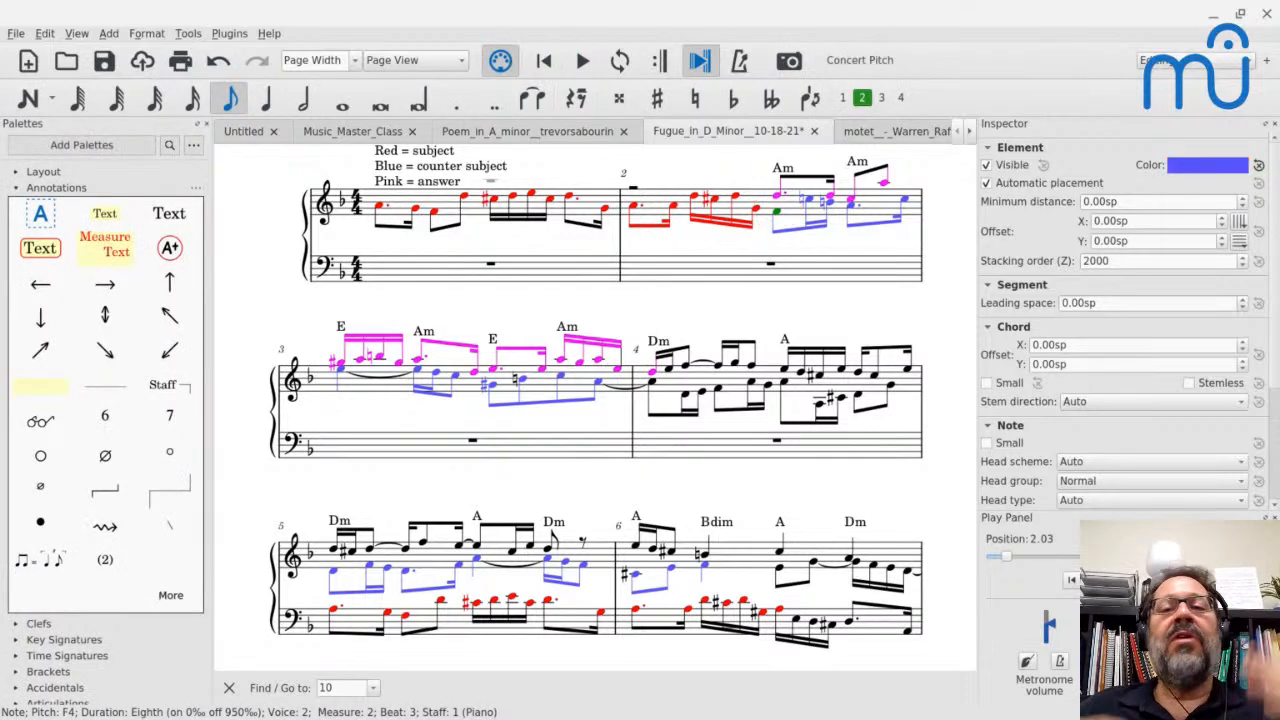
Audition the subject's closing G4 in measure 2 against the countersubject's F4 and the answer's D5 on beat 3.
left_click(757, 211)
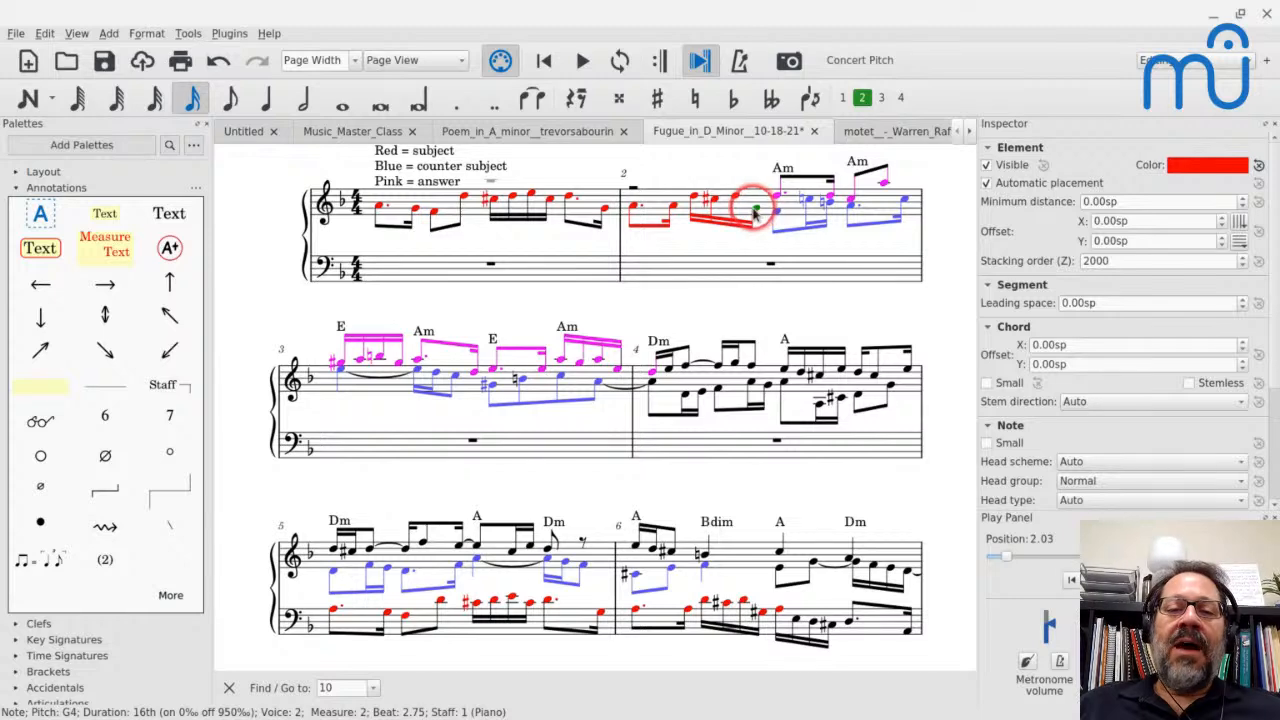
left_click(763, 218)
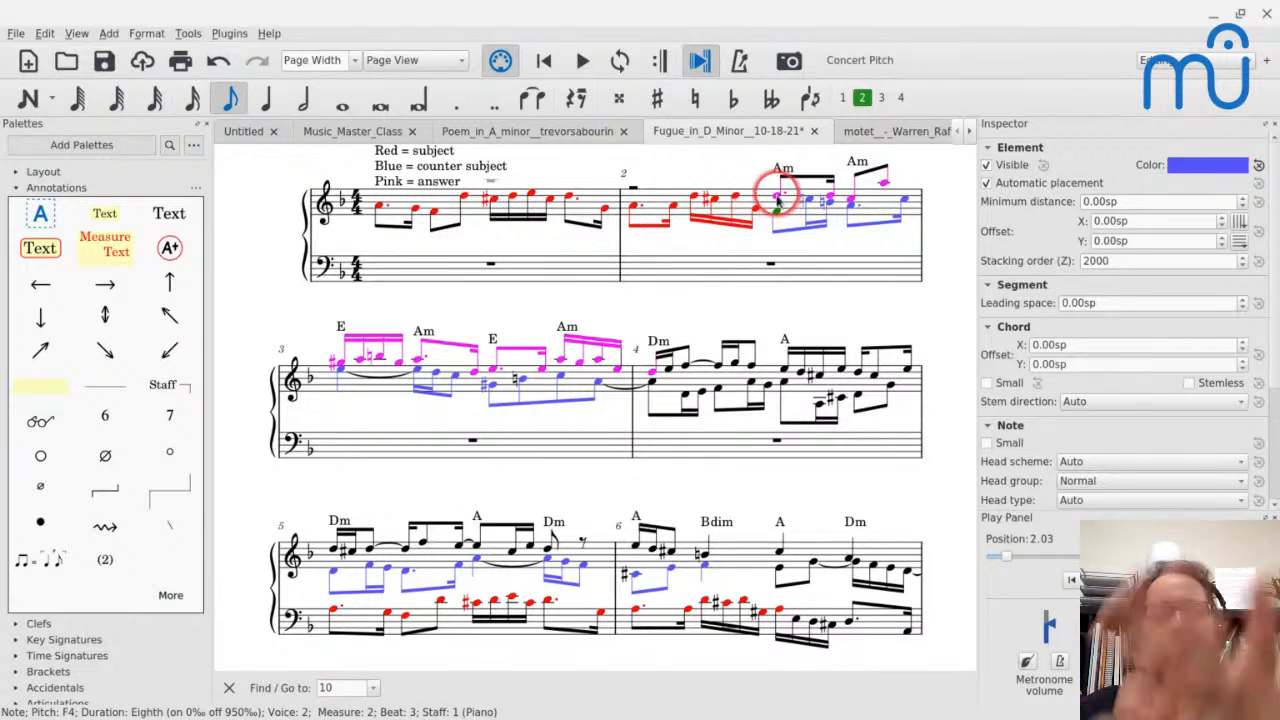
left_click(694, 195)
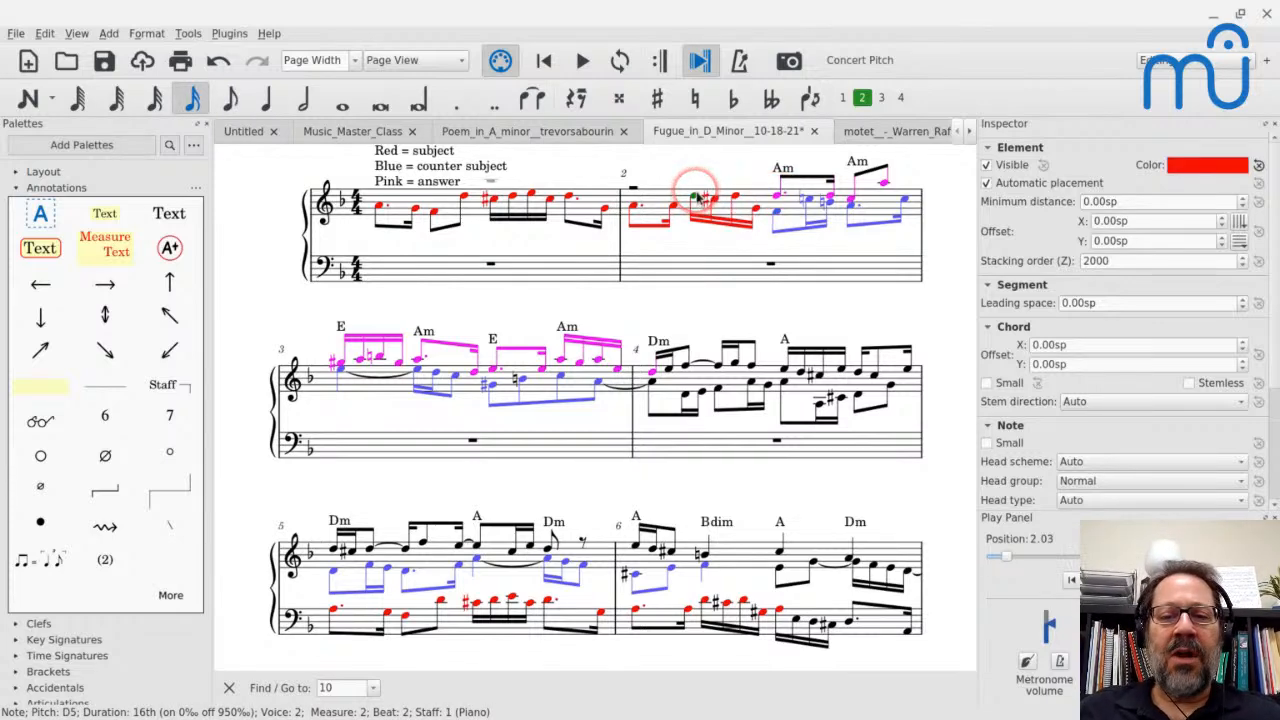
left_click(778, 199)
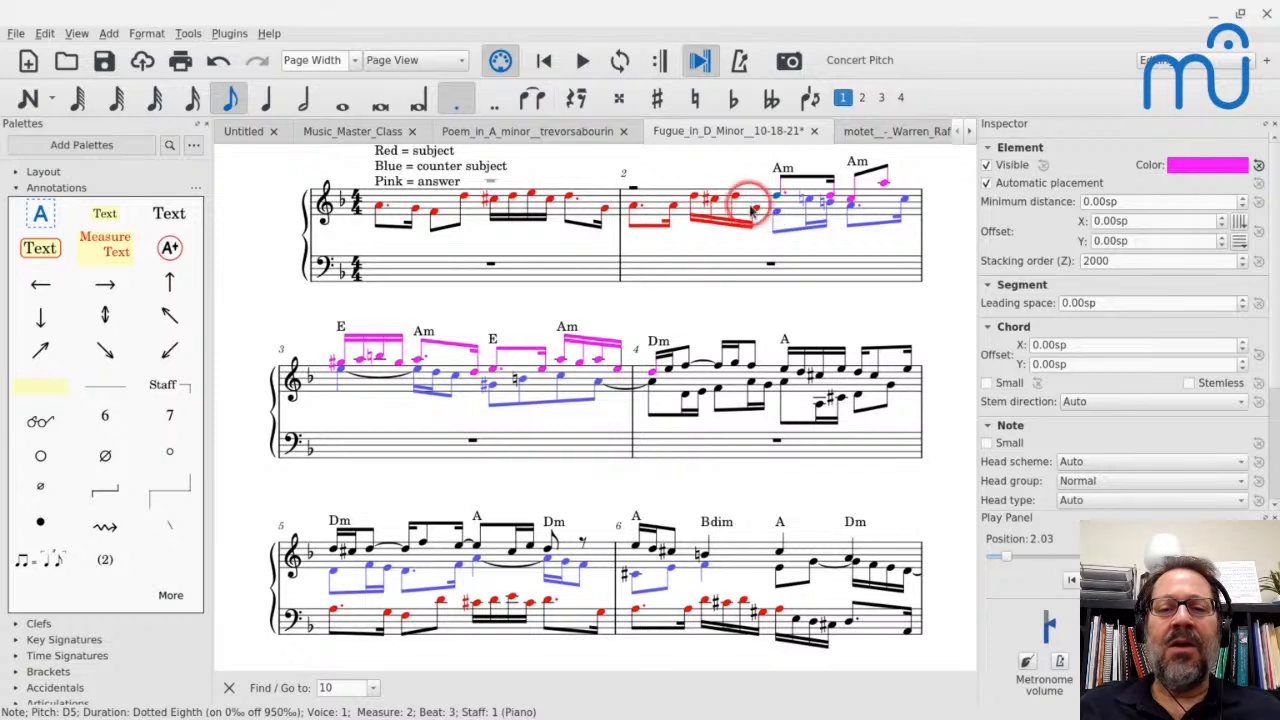
left_click(757, 212)
key("Right")
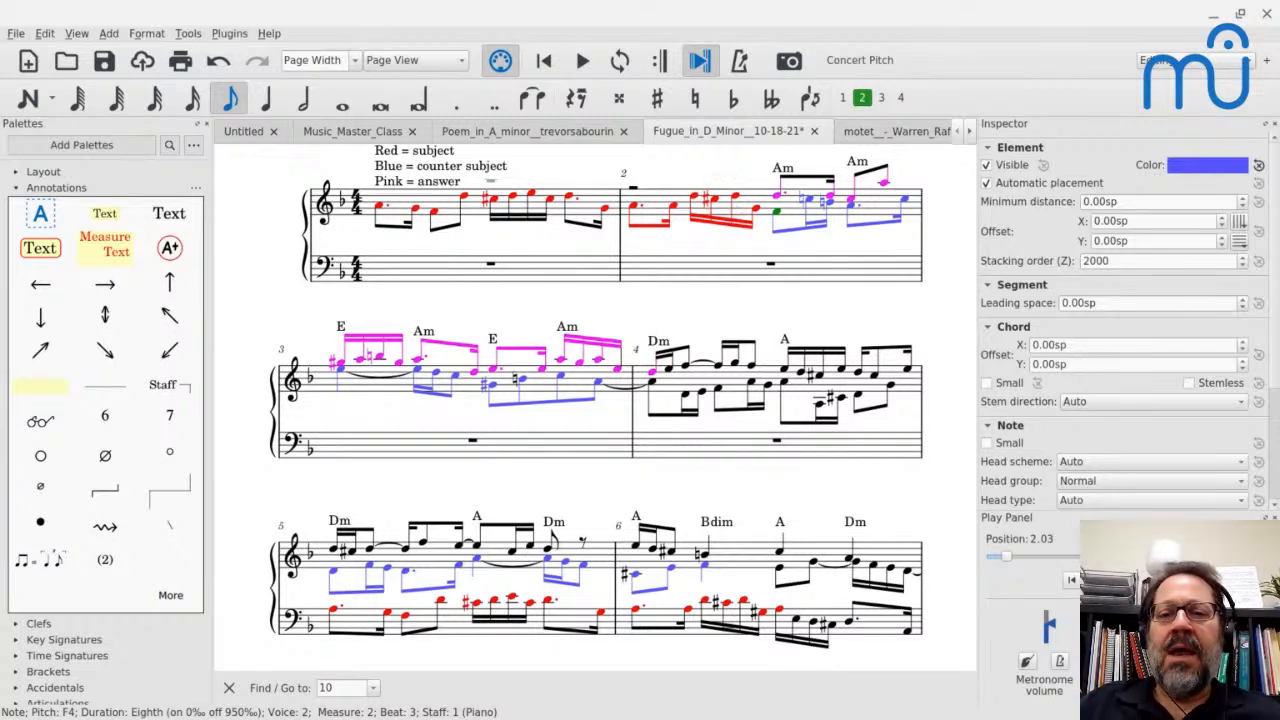
Audition the subject's D5 and C-sharp on beat 2 of measure 2 against its closing G4 and the following F4.
left_click(698, 199)
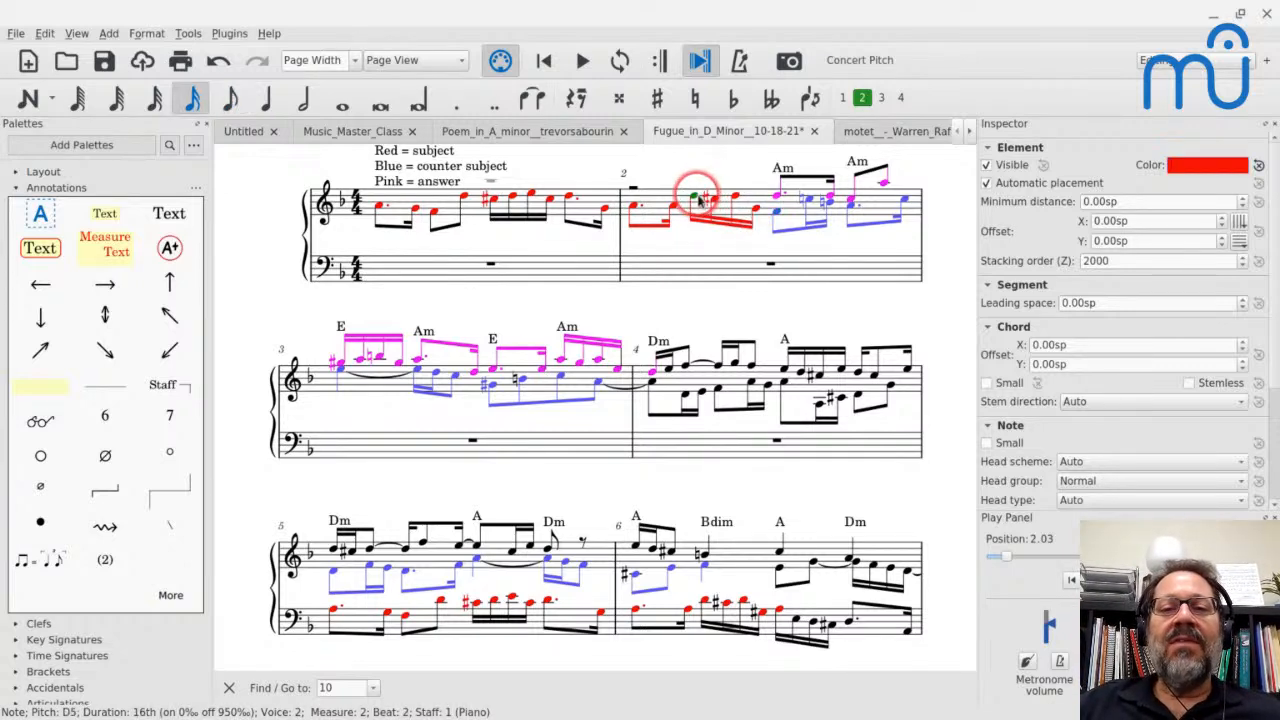
left_click(757, 210)
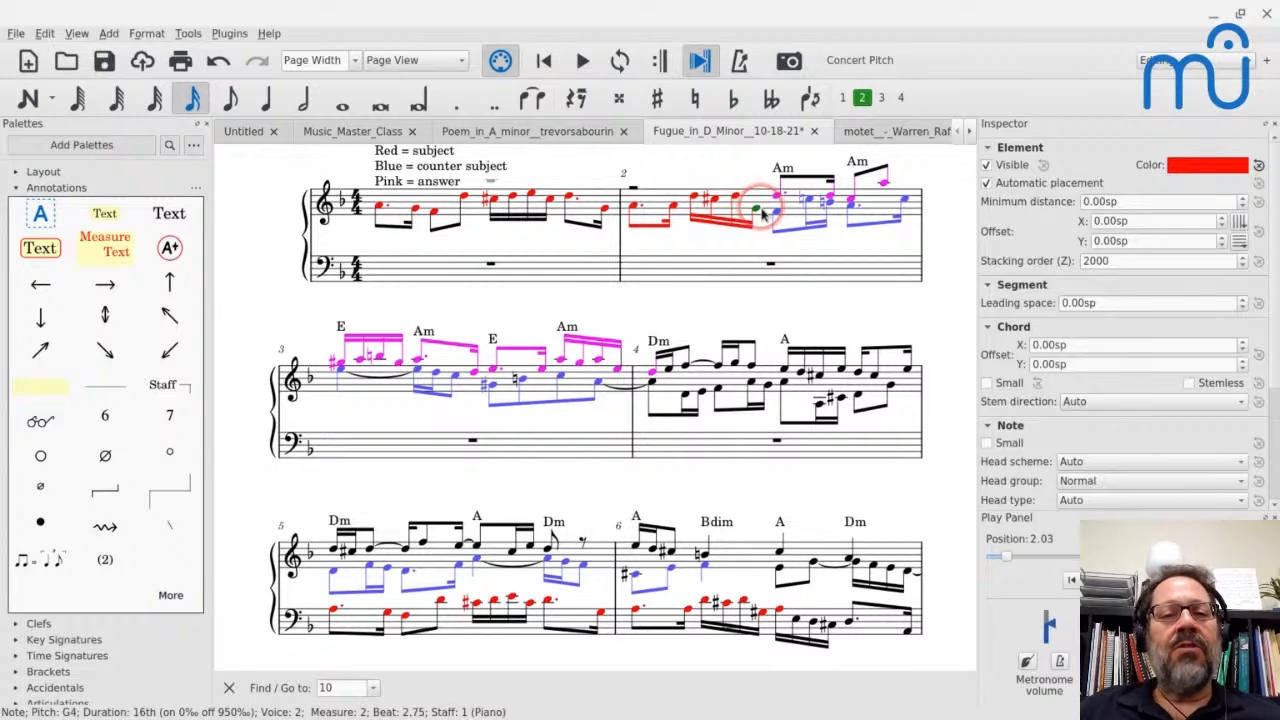
key("Right")
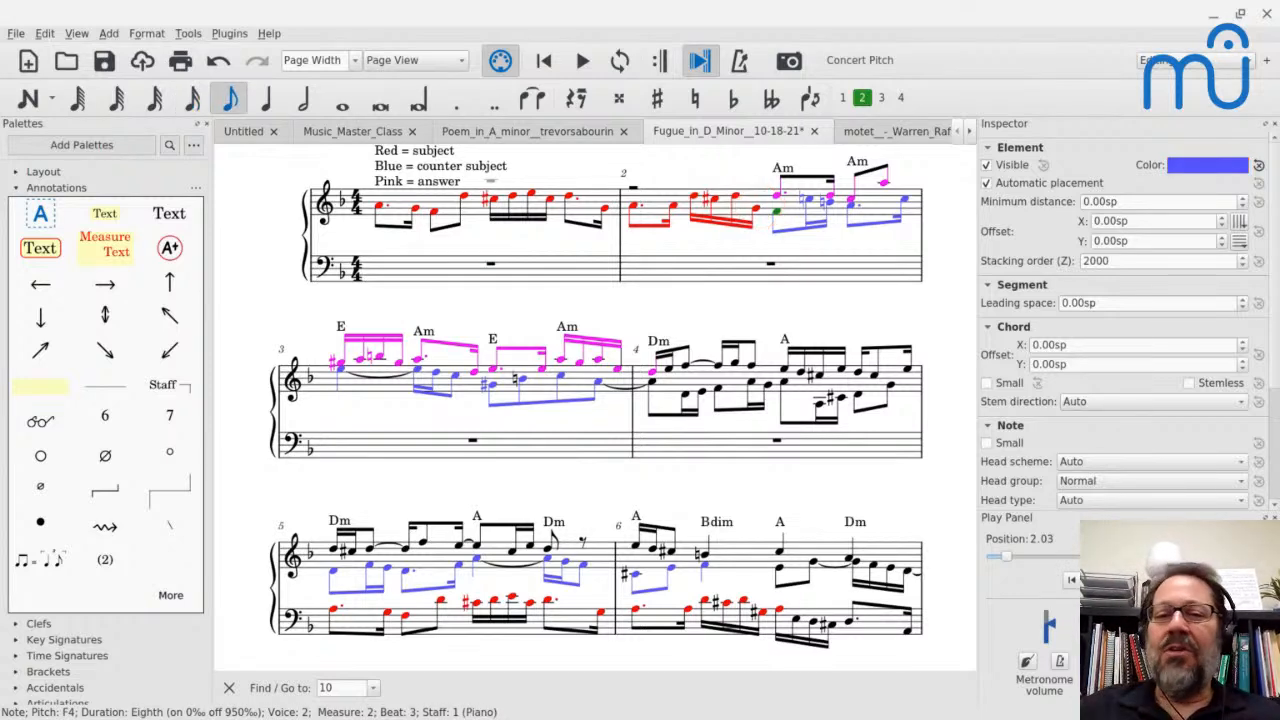
left_click(709, 201)
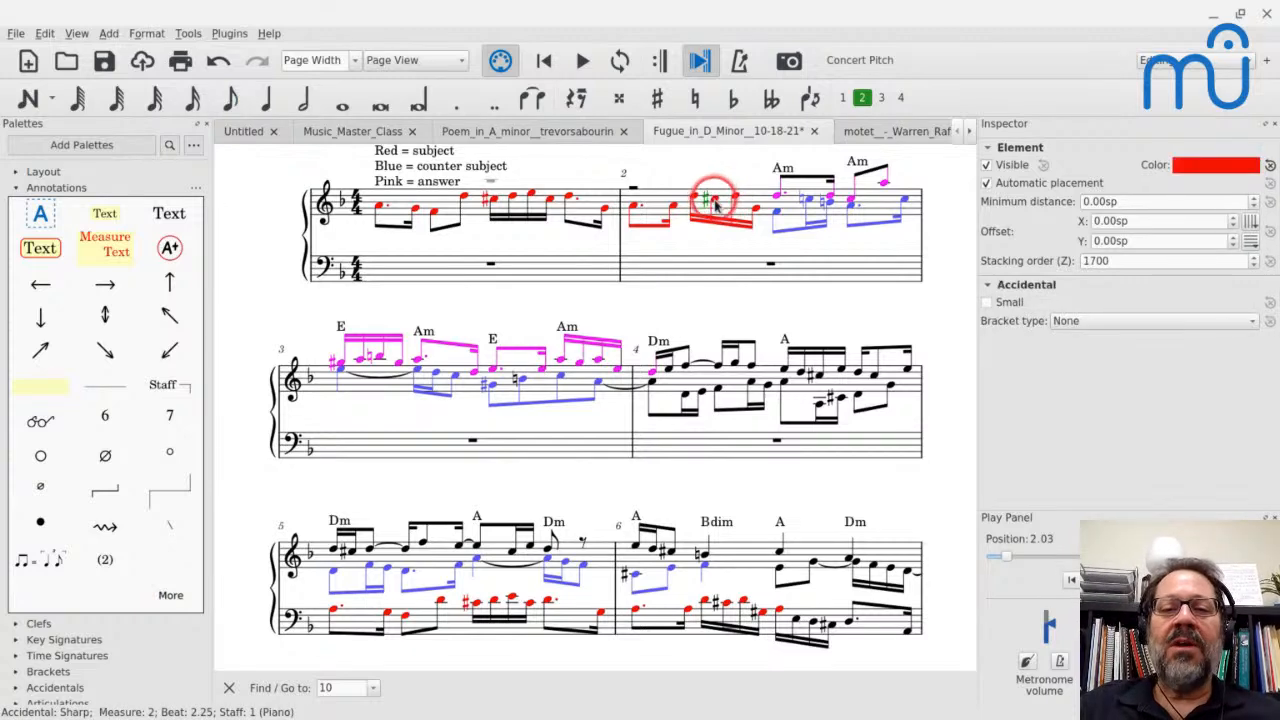
left_click(715, 204)
left_click(755, 210)
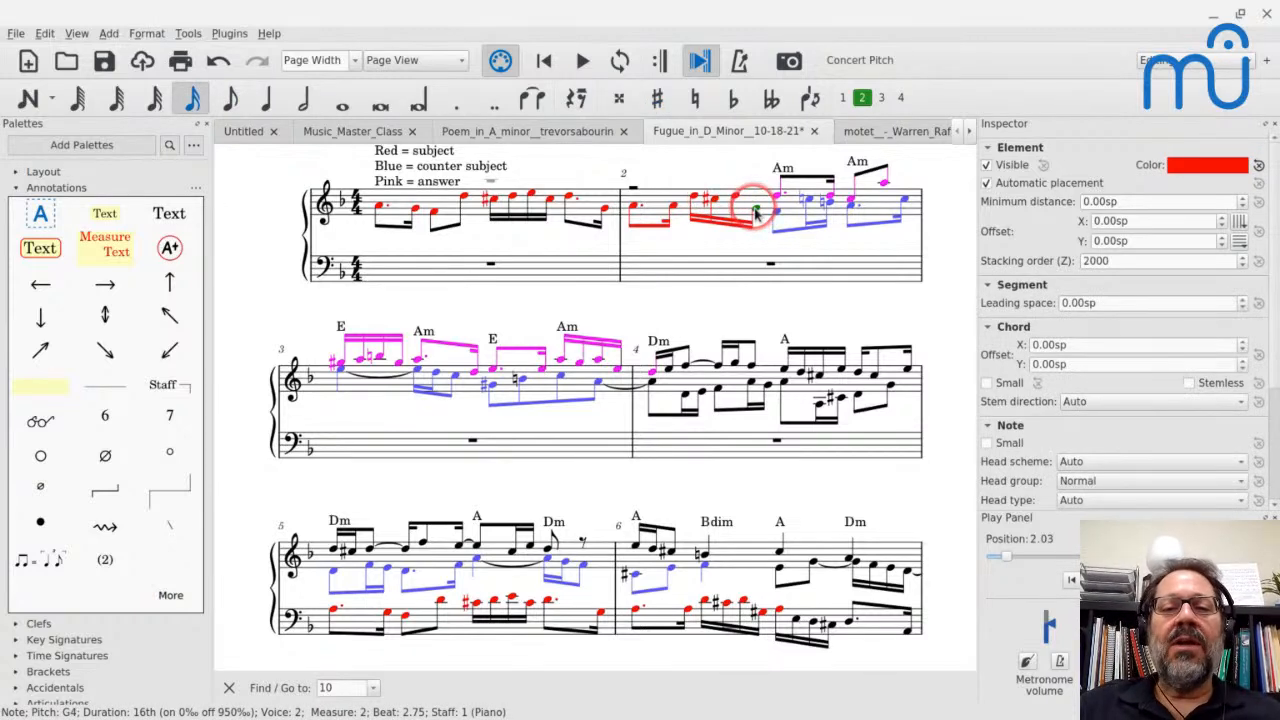
left_click(715, 203)
left_click(757, 211)
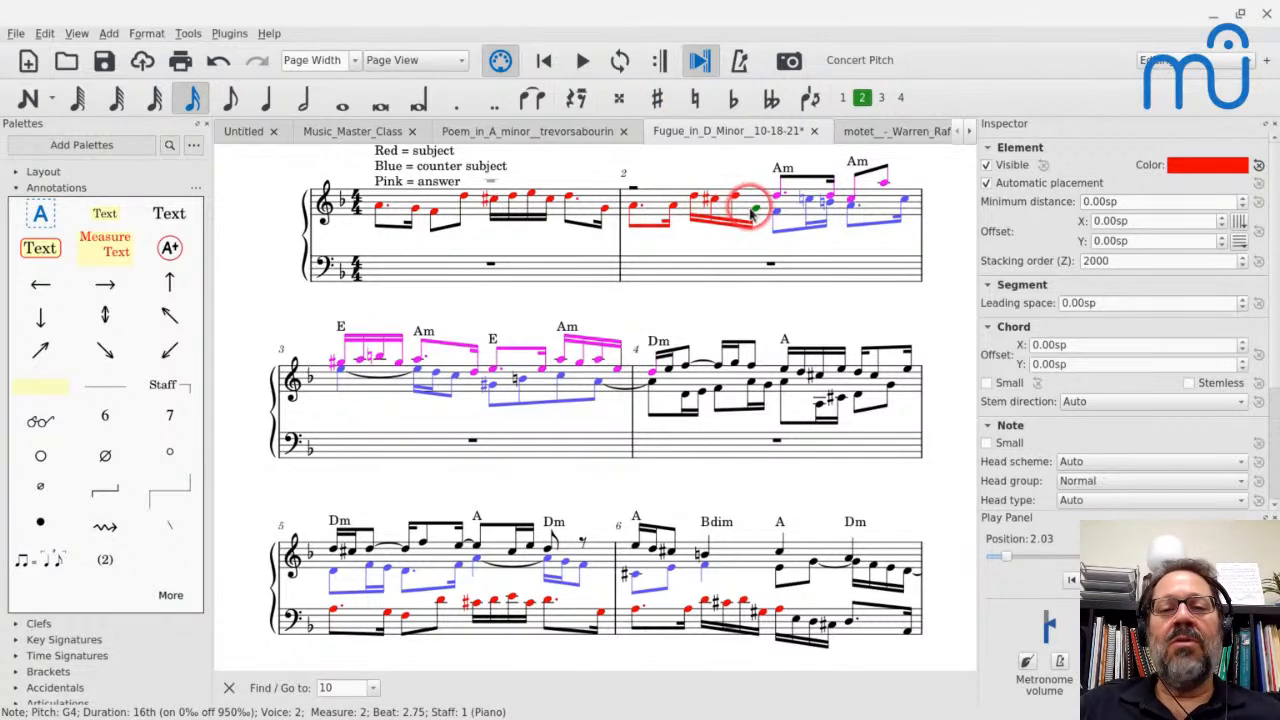
Play measure 2 from its first note, and audition the F4 on beat 3 and the countersubject and answer notes after it.
left_click(634, 206)
key("space")
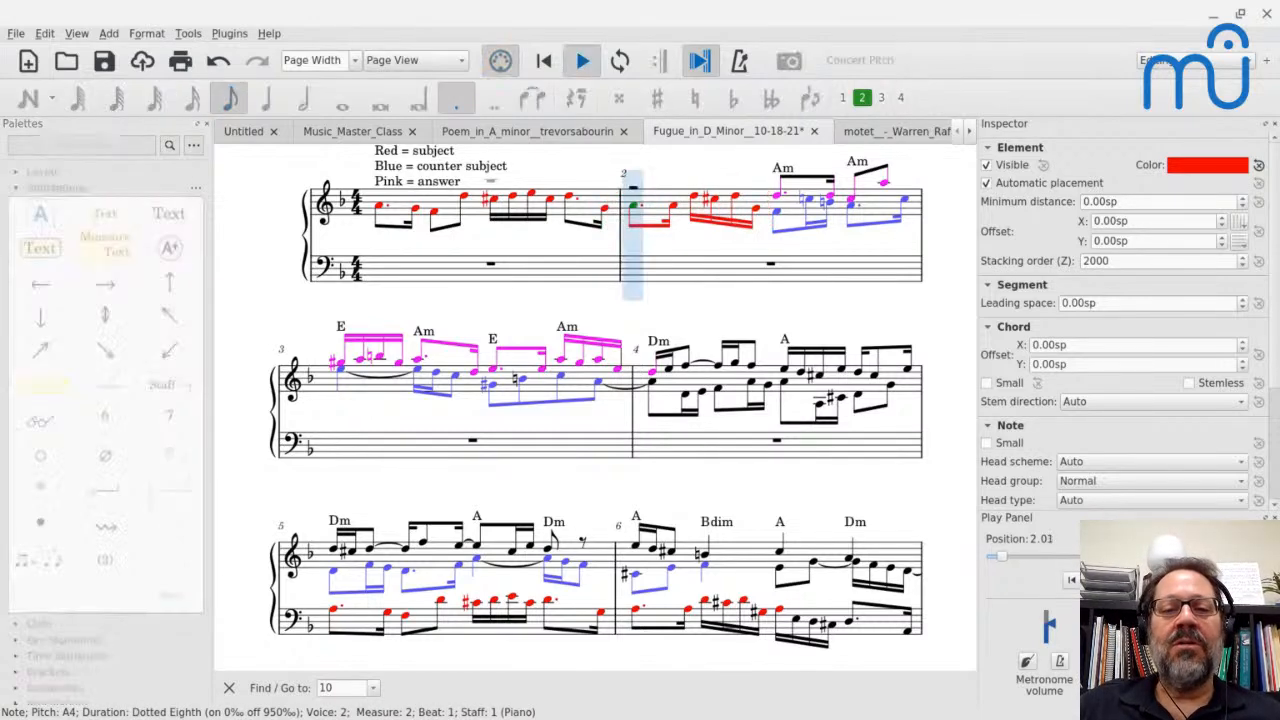
key("space")
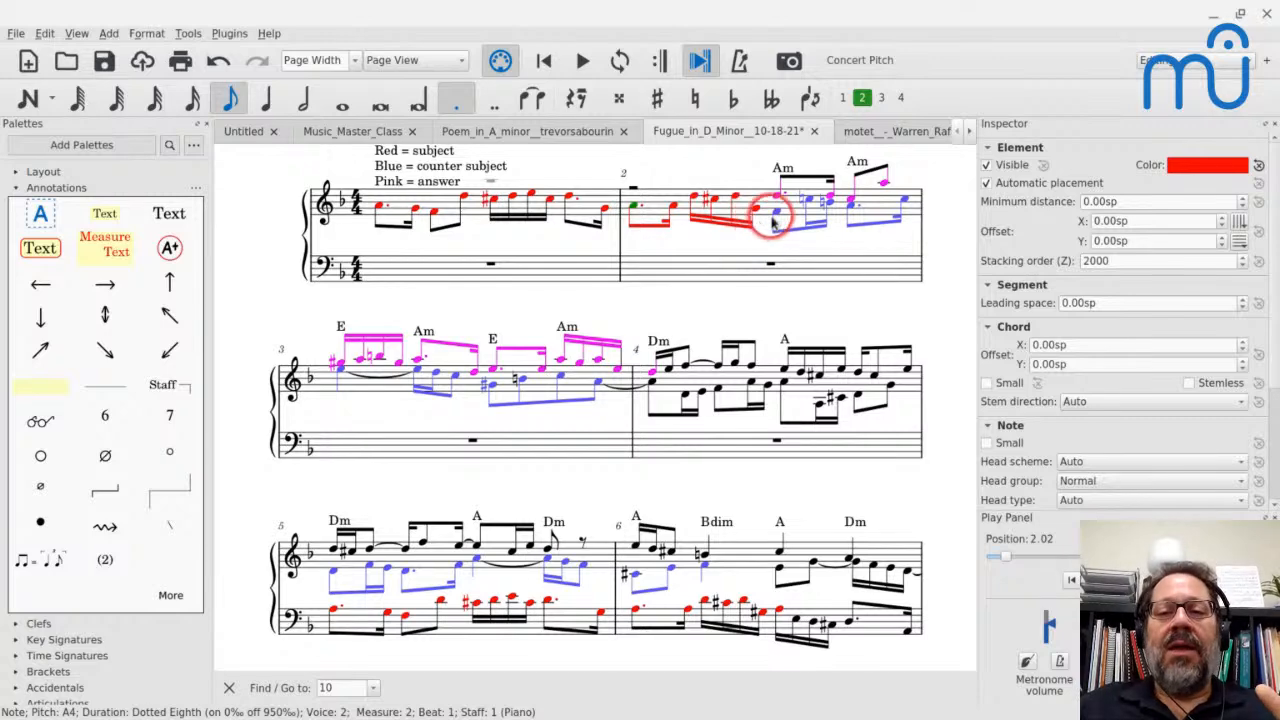
left_click(776, 213)
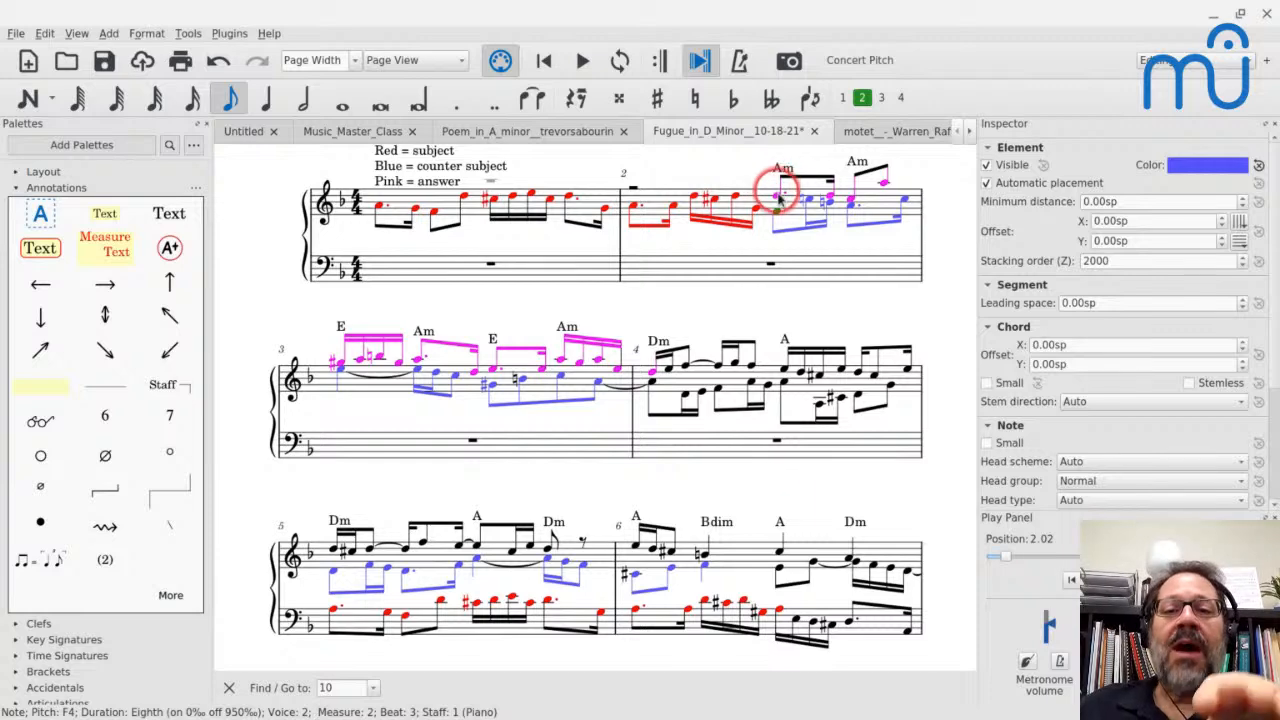
left_click(810, 200)
left_click(829, 200)
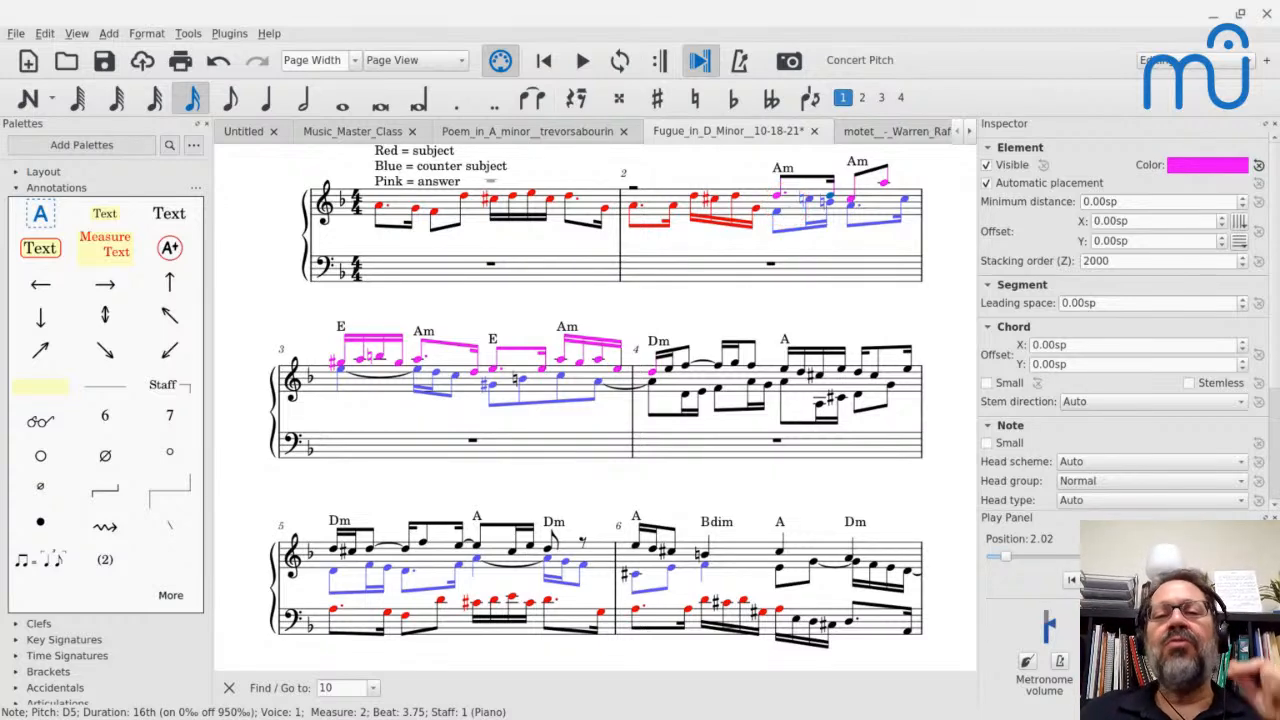
Play the join into the answer from the subject's D5 on beat 2.5 of measure 2.
left_click(737, 195)
key("space")
key("space")
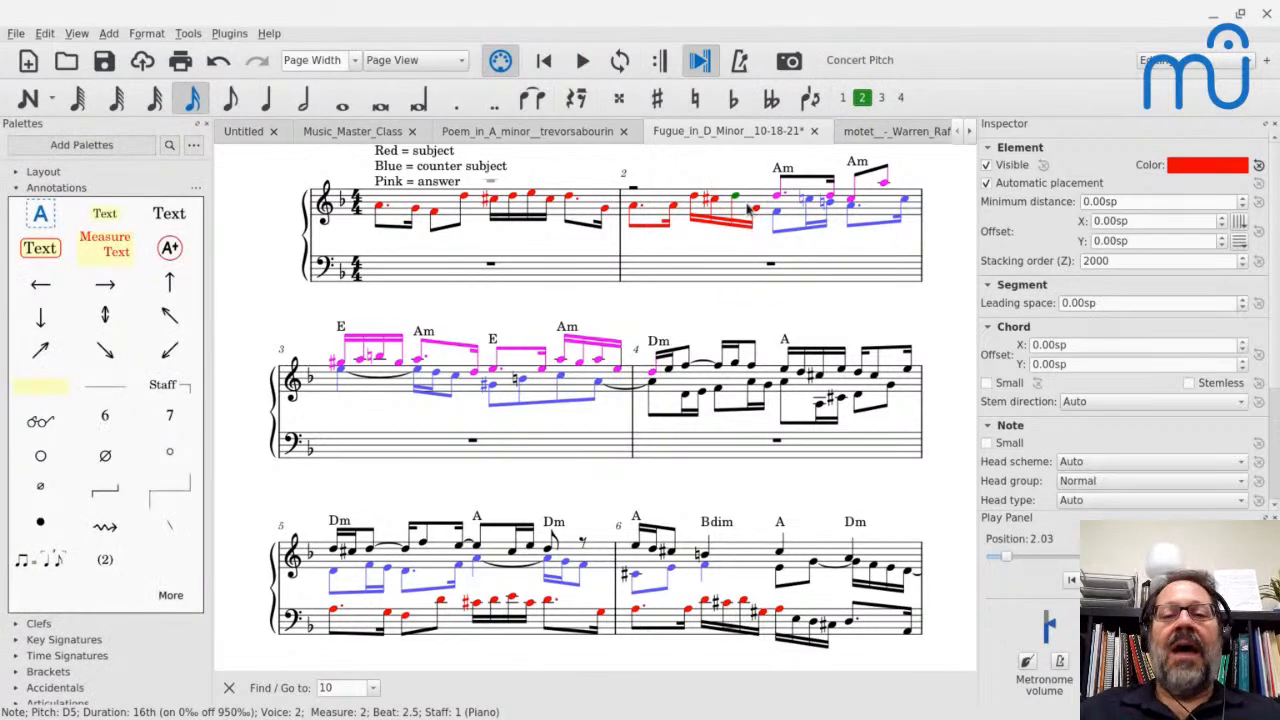
Undo the pitch changes to the answer and countersubject on beat 3 of measure 2, and replay the join from beat 2.5.
left_click(772, 210)
key("ctrl+z")
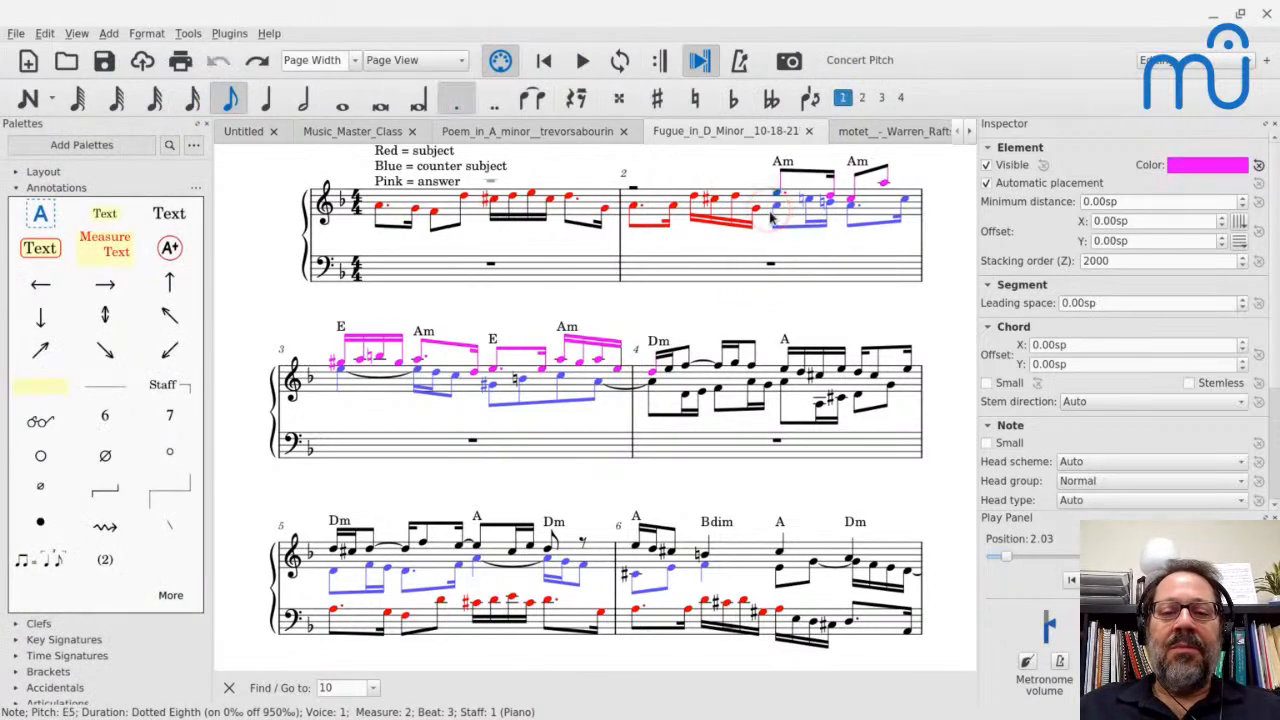
left_click(737, 197)
key("space")
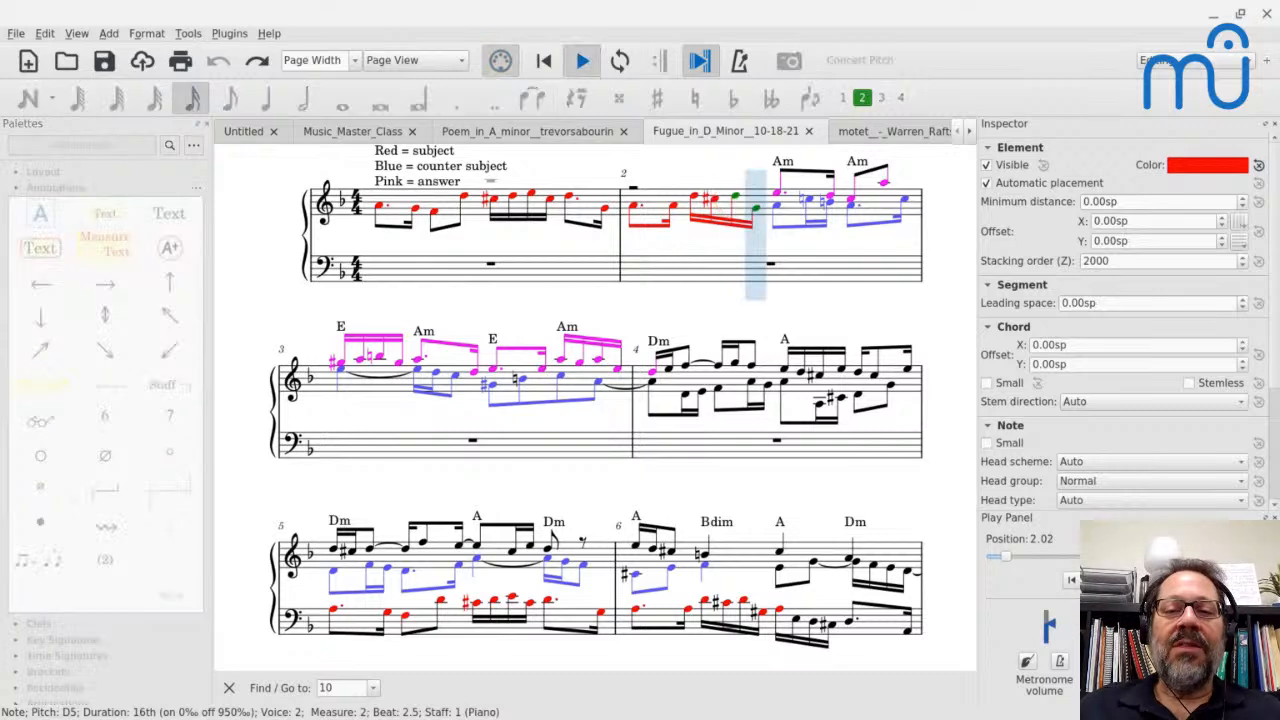
key("space")
In the Poem in A minor score, play measure 16 from the piano's B5, and select the left hand's measure 16.
left_click(550, 127)
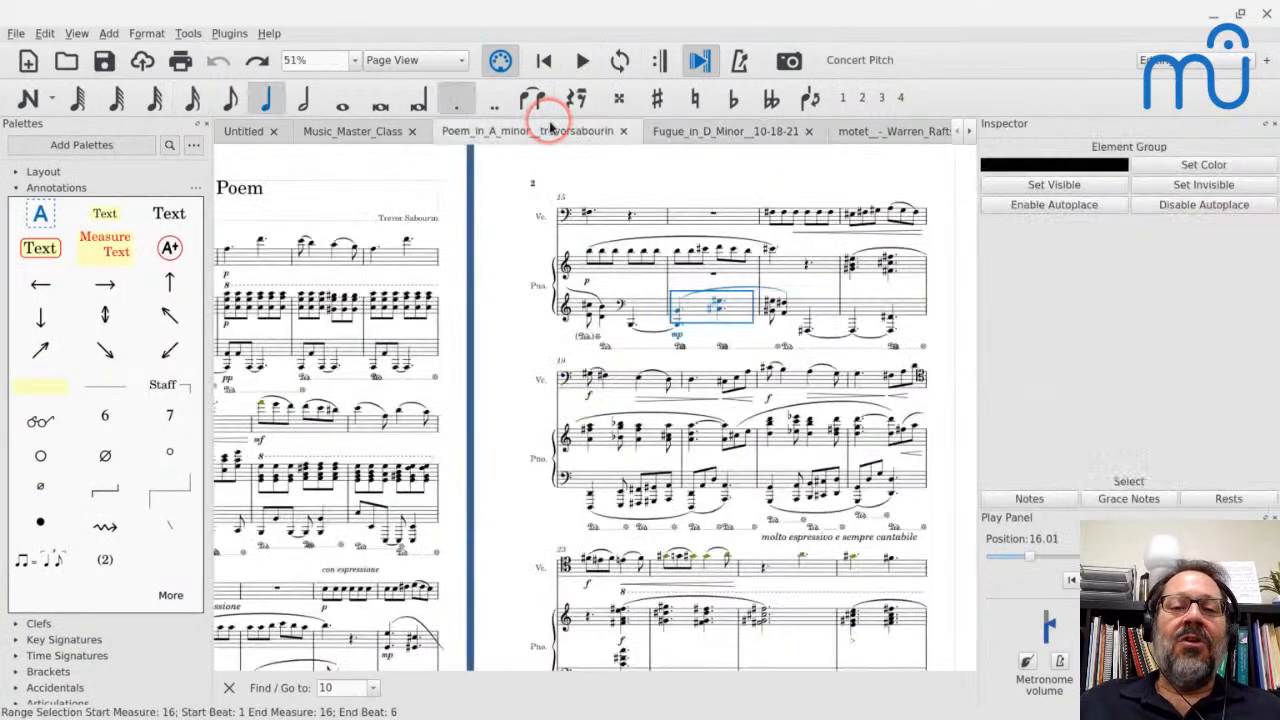
left_click(678, 257)
key("space")
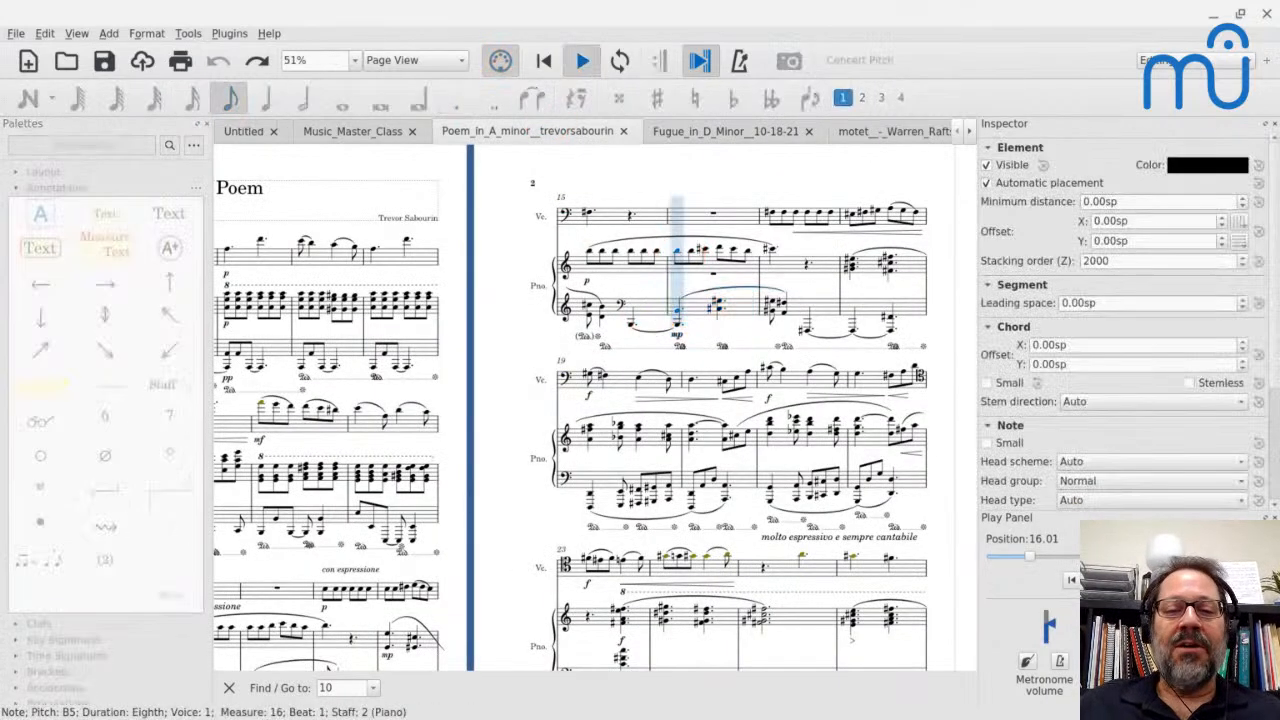
key("space")
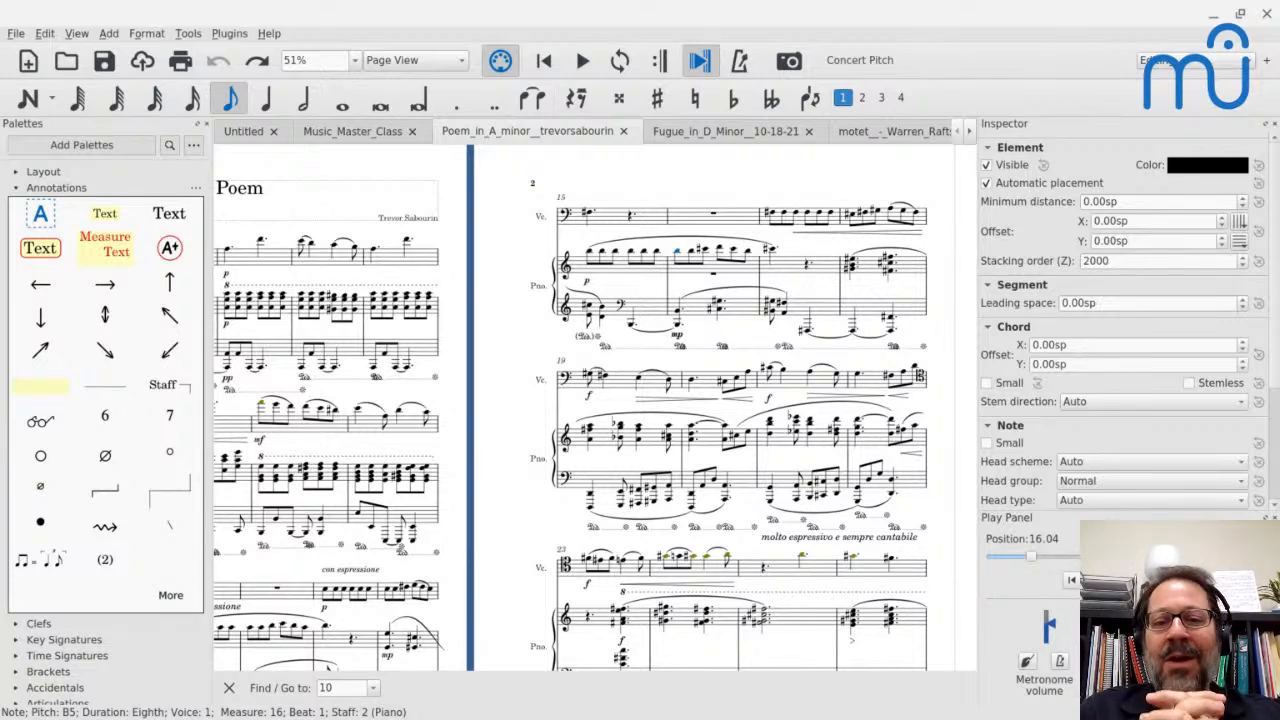
left_click(695, 312, "shift")
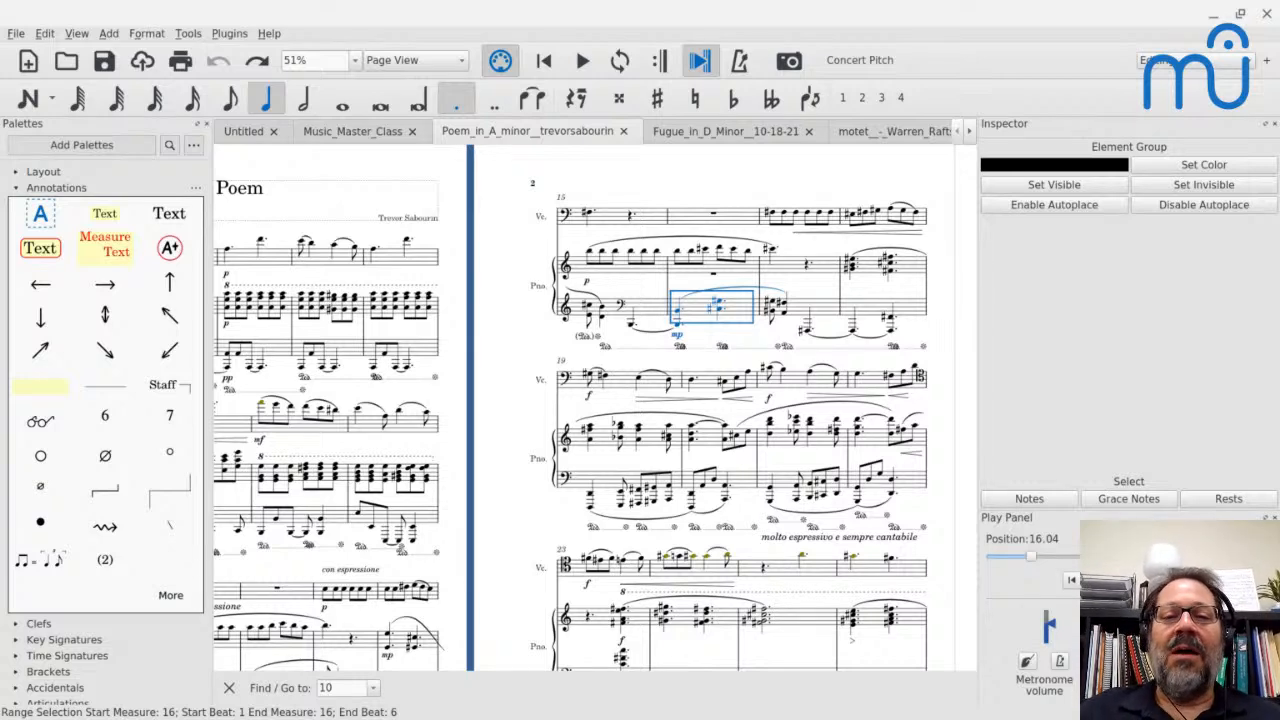
Open Interdependence.mscz from the Counterpoint in Two Parts folder under Scores, Courses, Counterpoint.
left_click(484, 104)
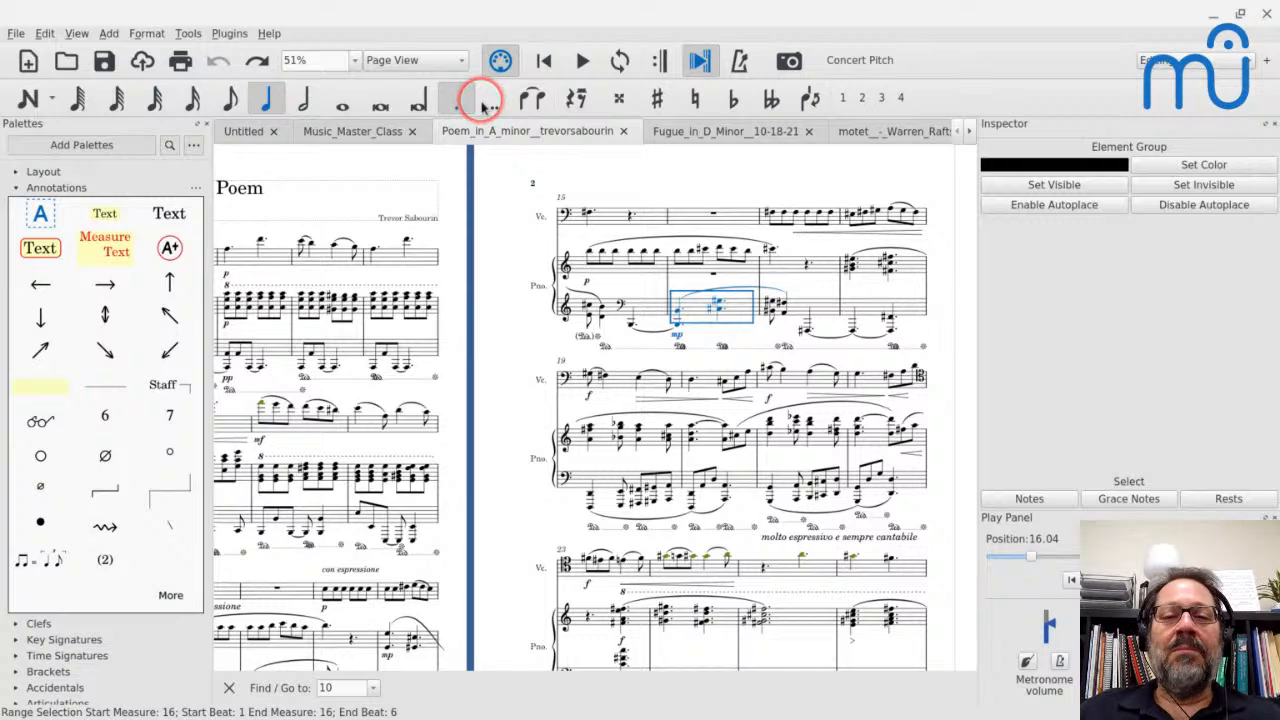
key("ctrl+o")
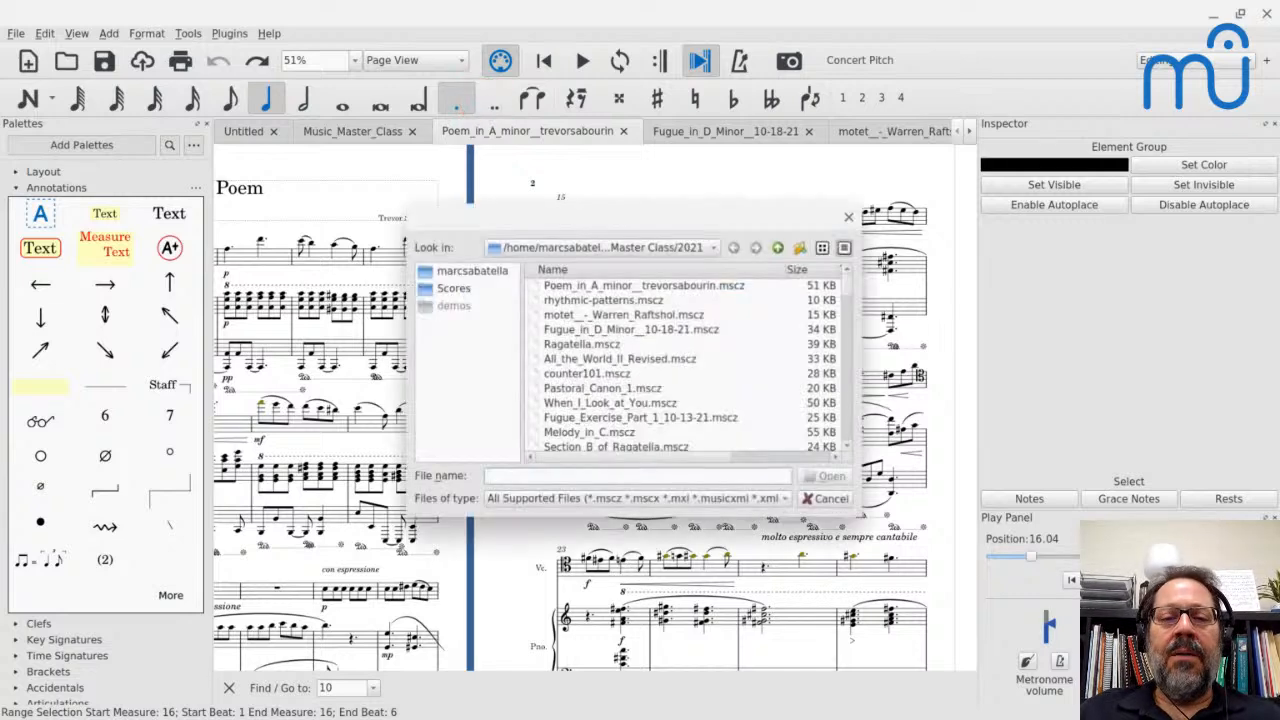
left_click(777, 248)
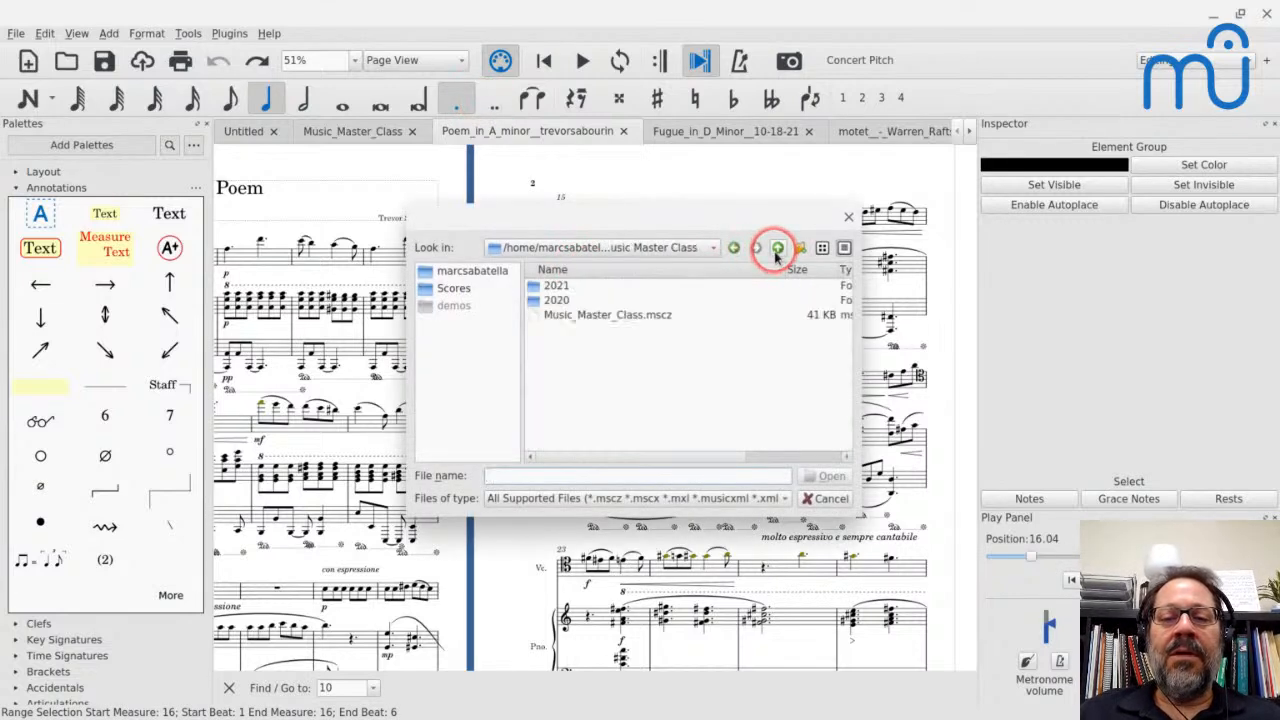
left_click(777, 248)
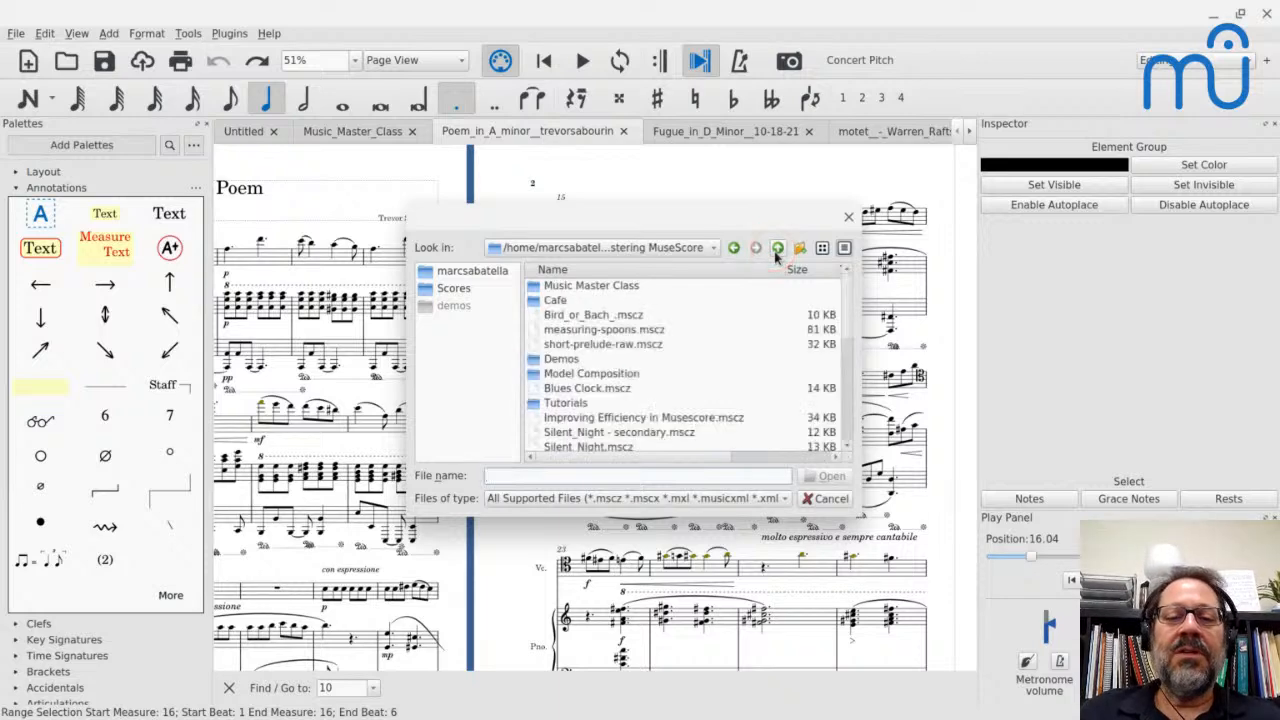
left_click(777, 248)
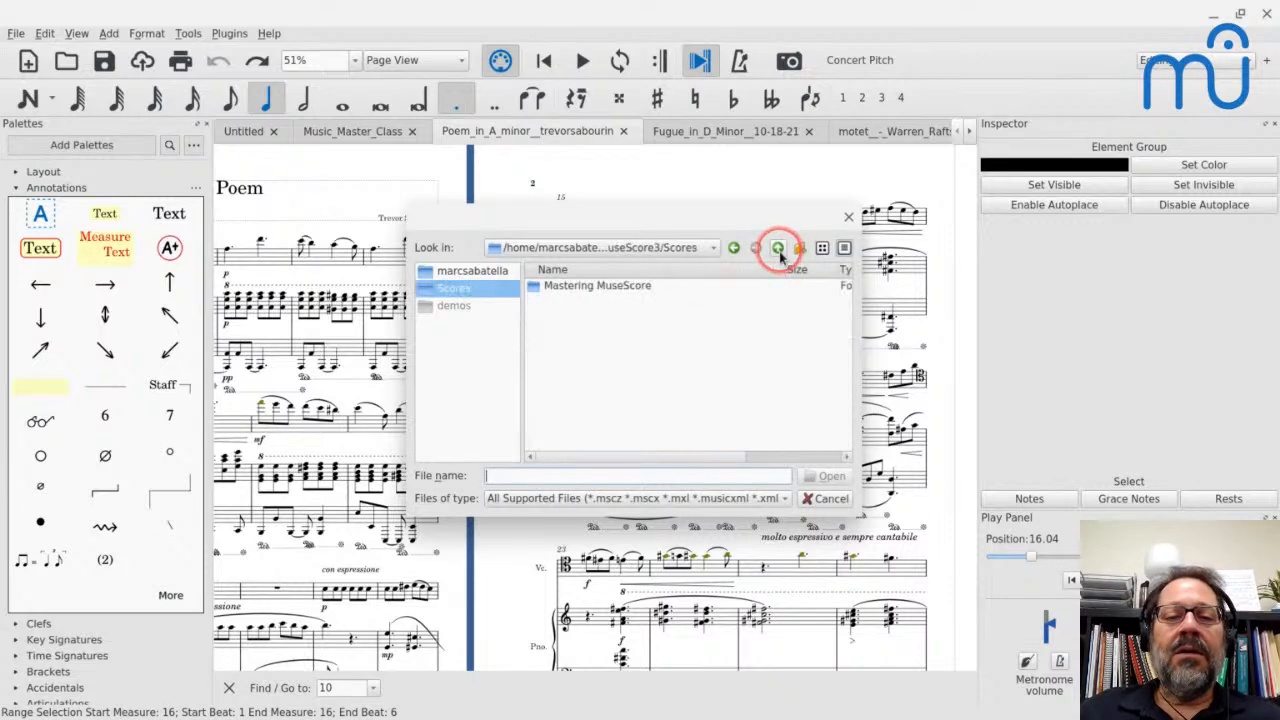
double_click(561, 334)
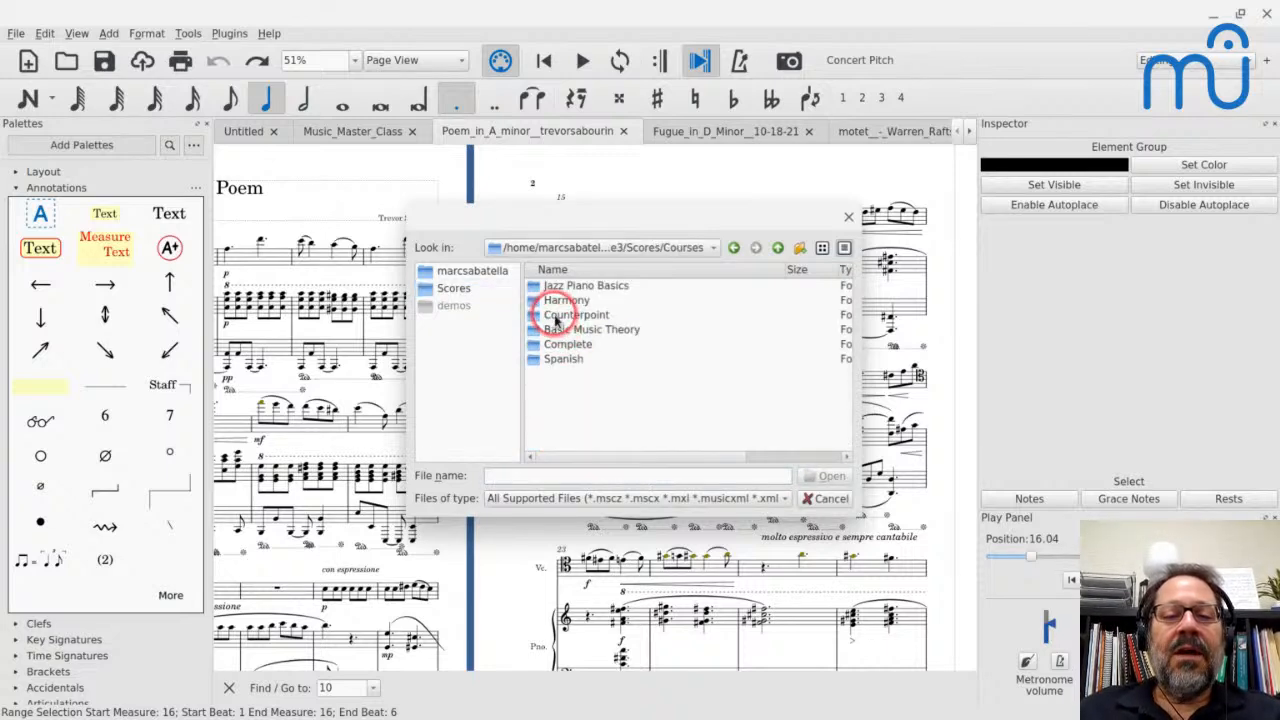
double_click(556, 315)
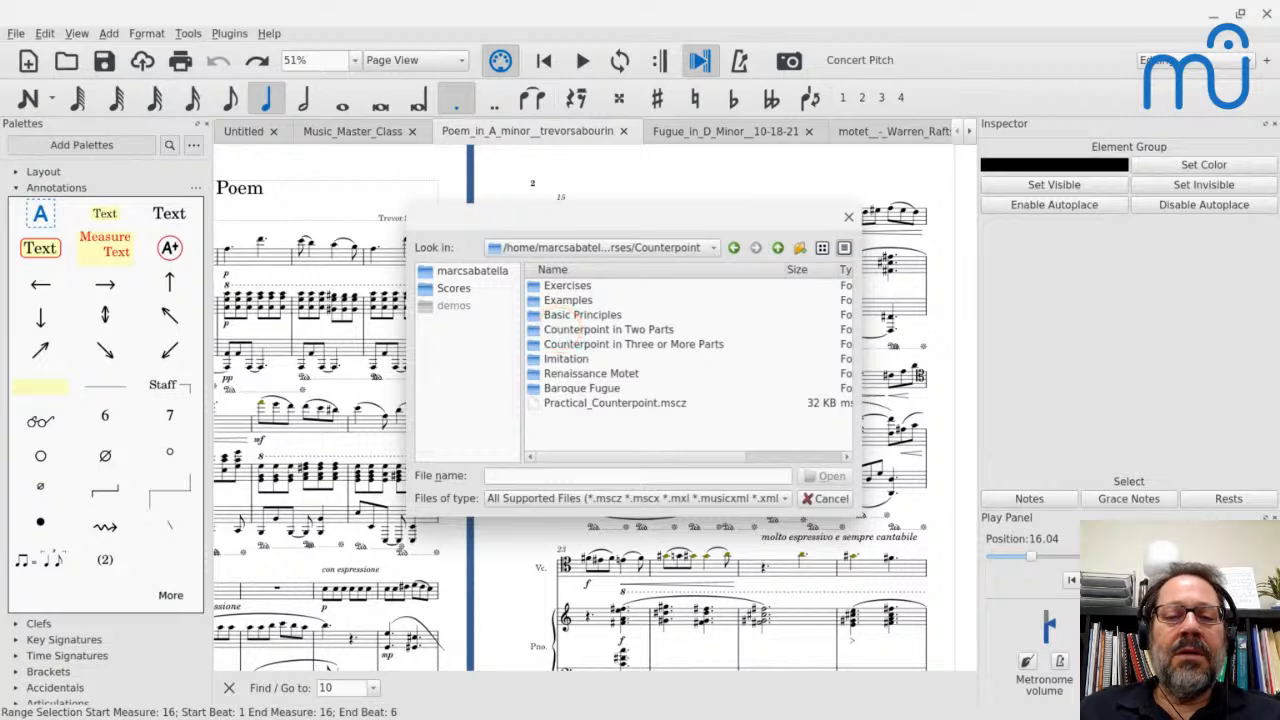
double_click(561, 331)
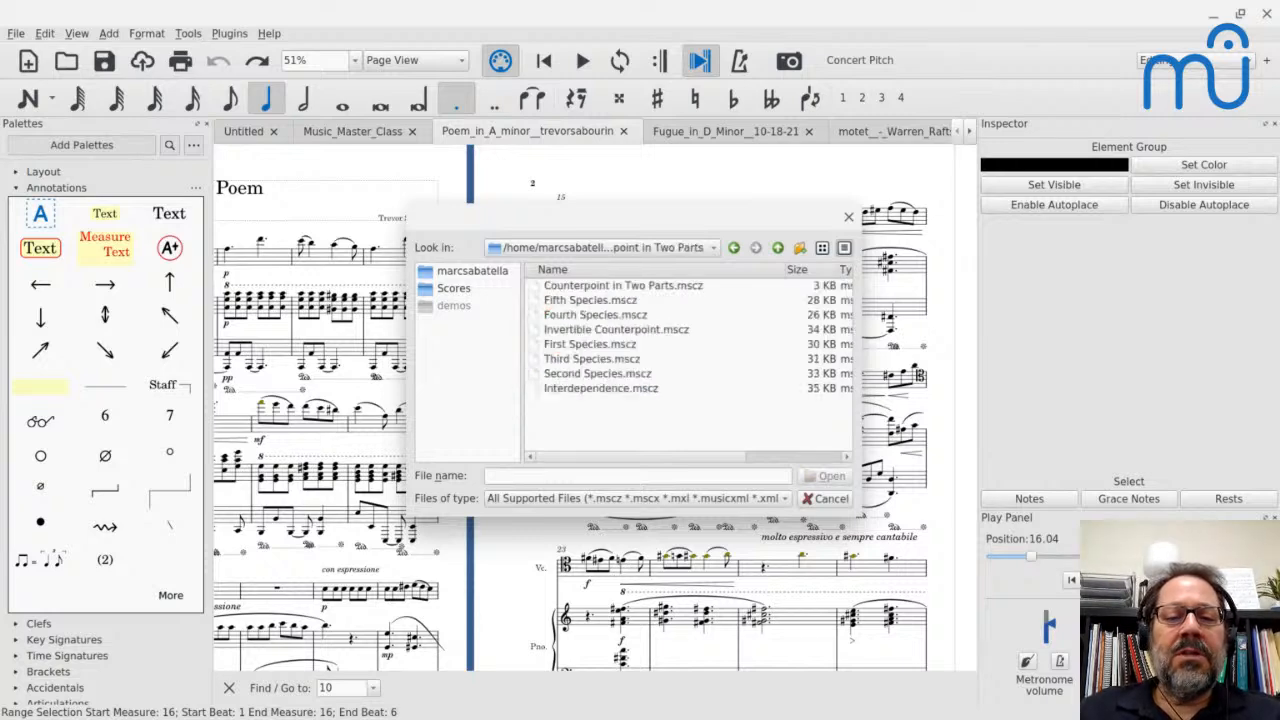
left_click(552, 390)
double_click(552, 390)
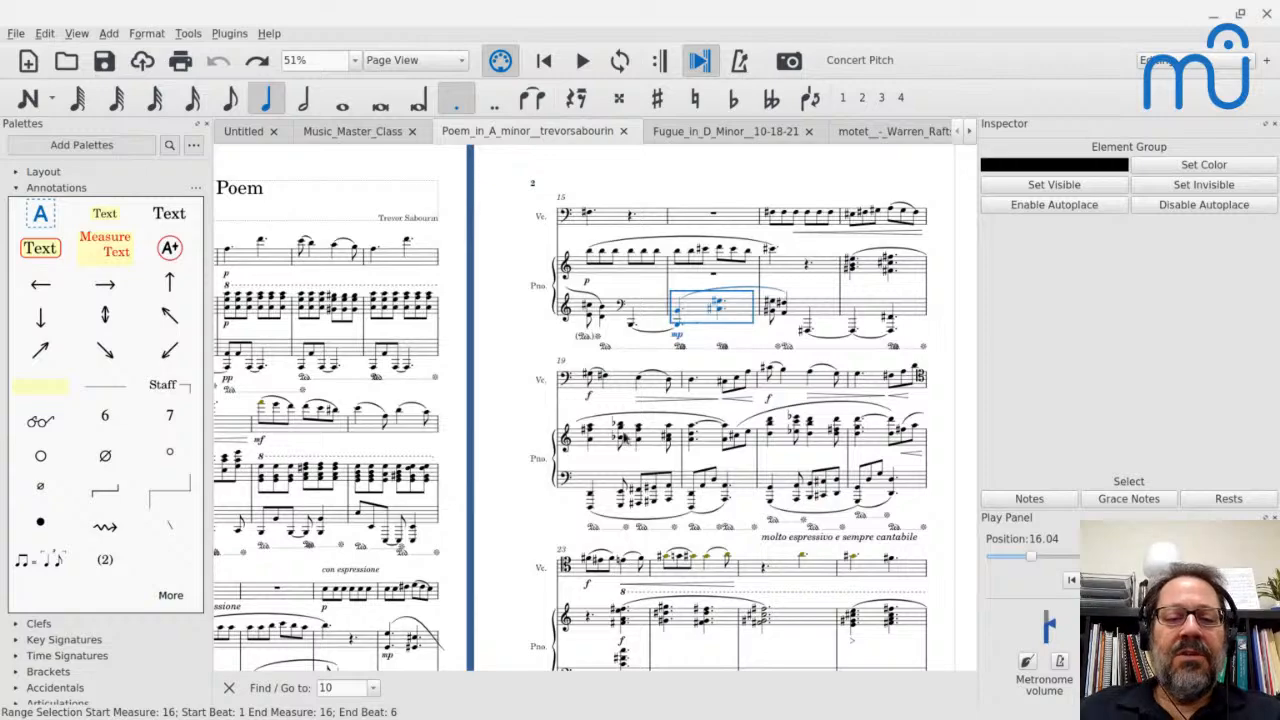
Find the Bartok Op. 6, No. 6 example of parallel fifths and play it from measure 29.
scroll(686, 466, "down", 12)
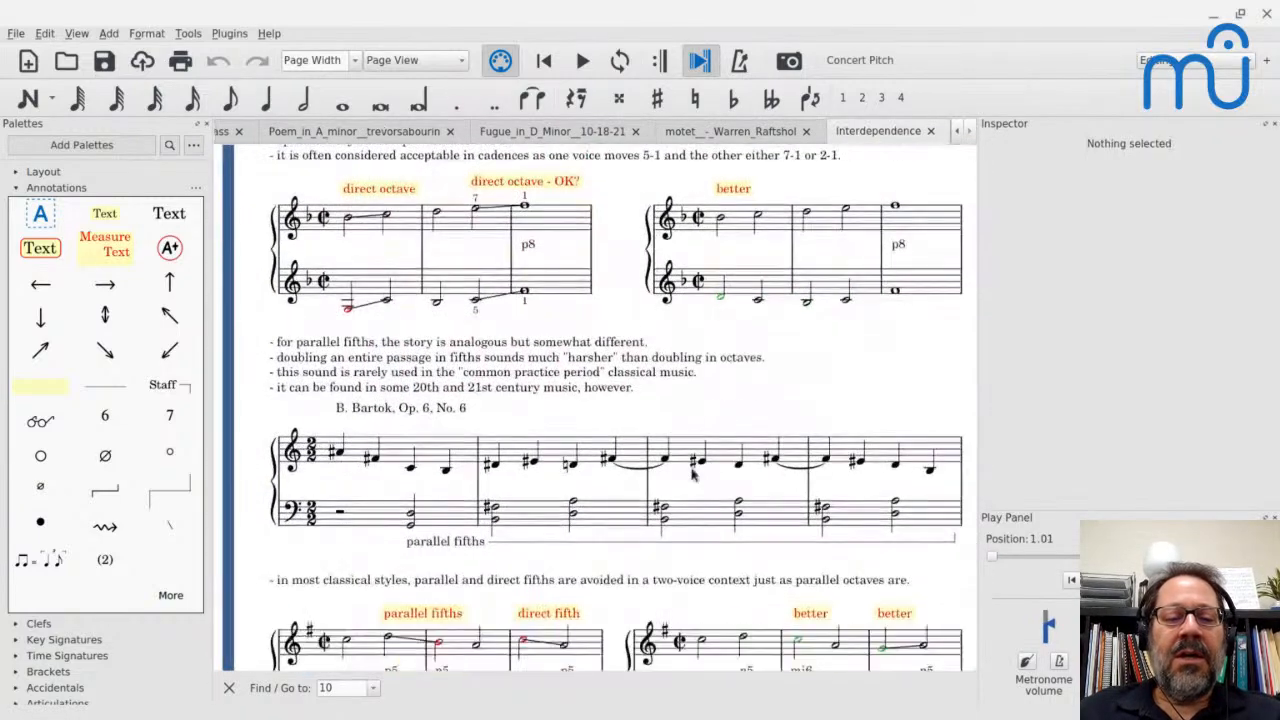
left_click(385, 515)
key("space")
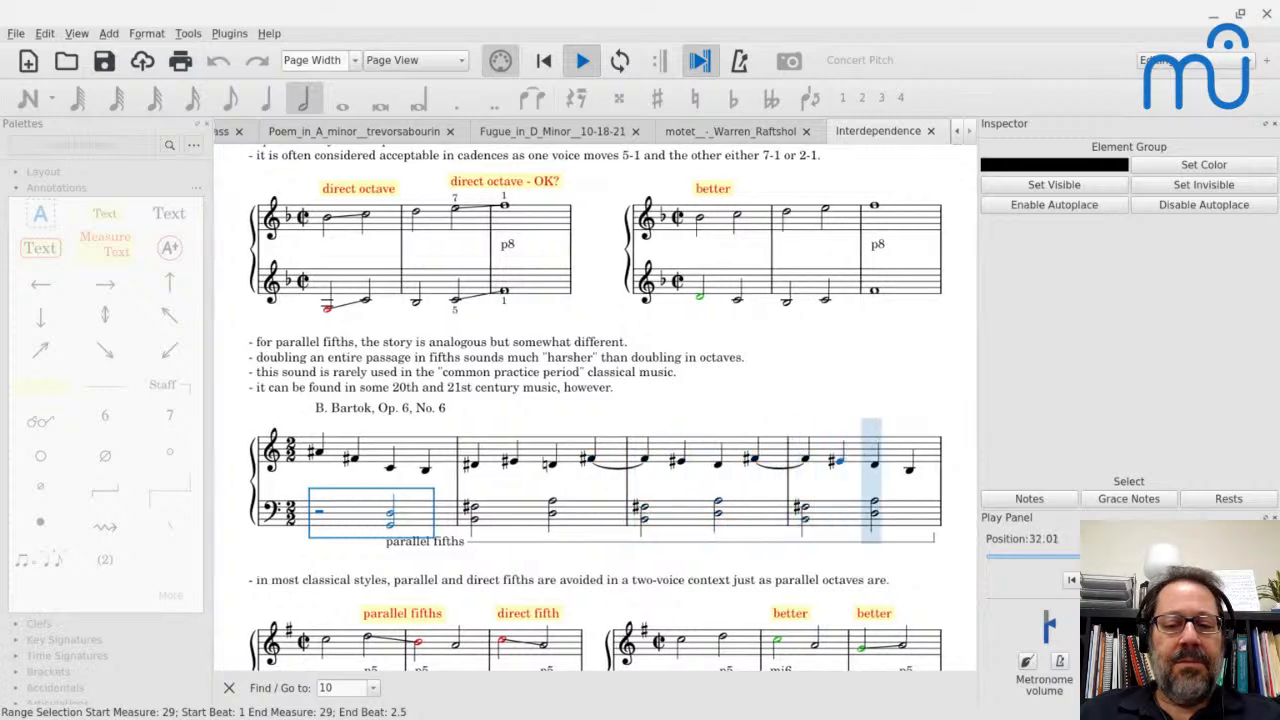
key("space")
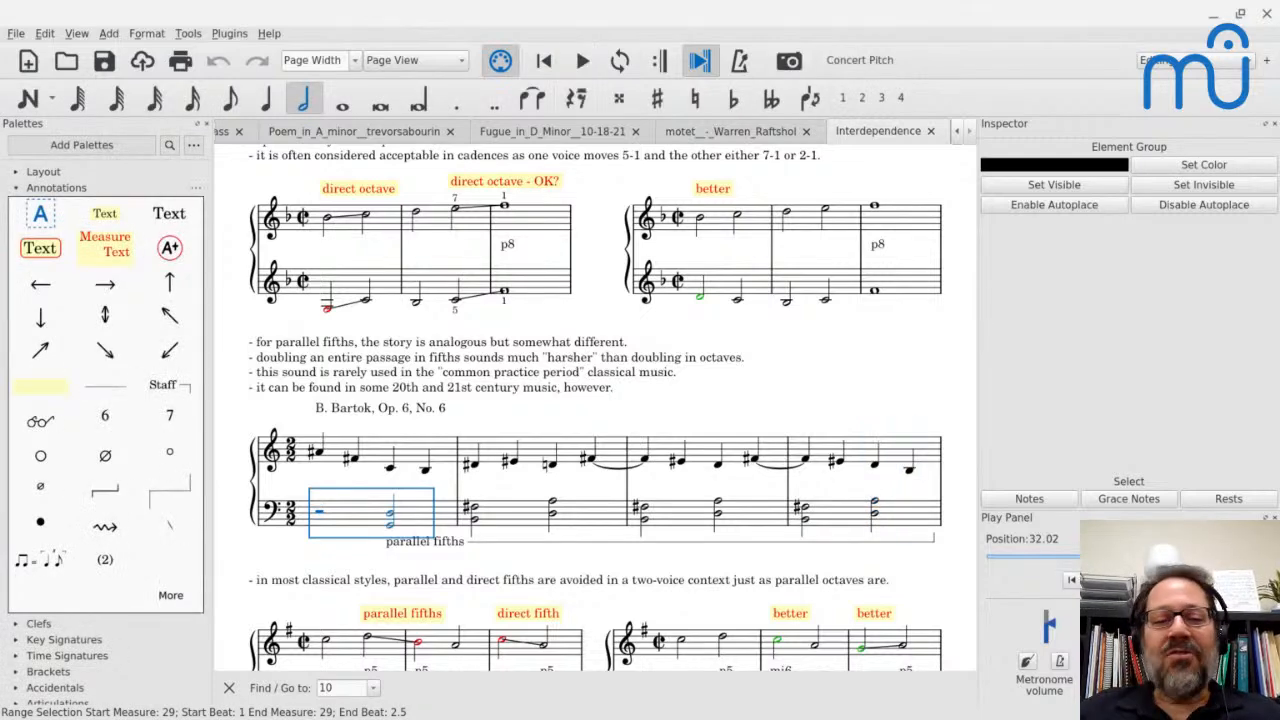
Play the Bartok excerpt briefly from the third upper-staff note of measure 29, and select D3 in the bass chord below.
left_click(390, 470)
key("space")
key("space")
left_click(390, 515)
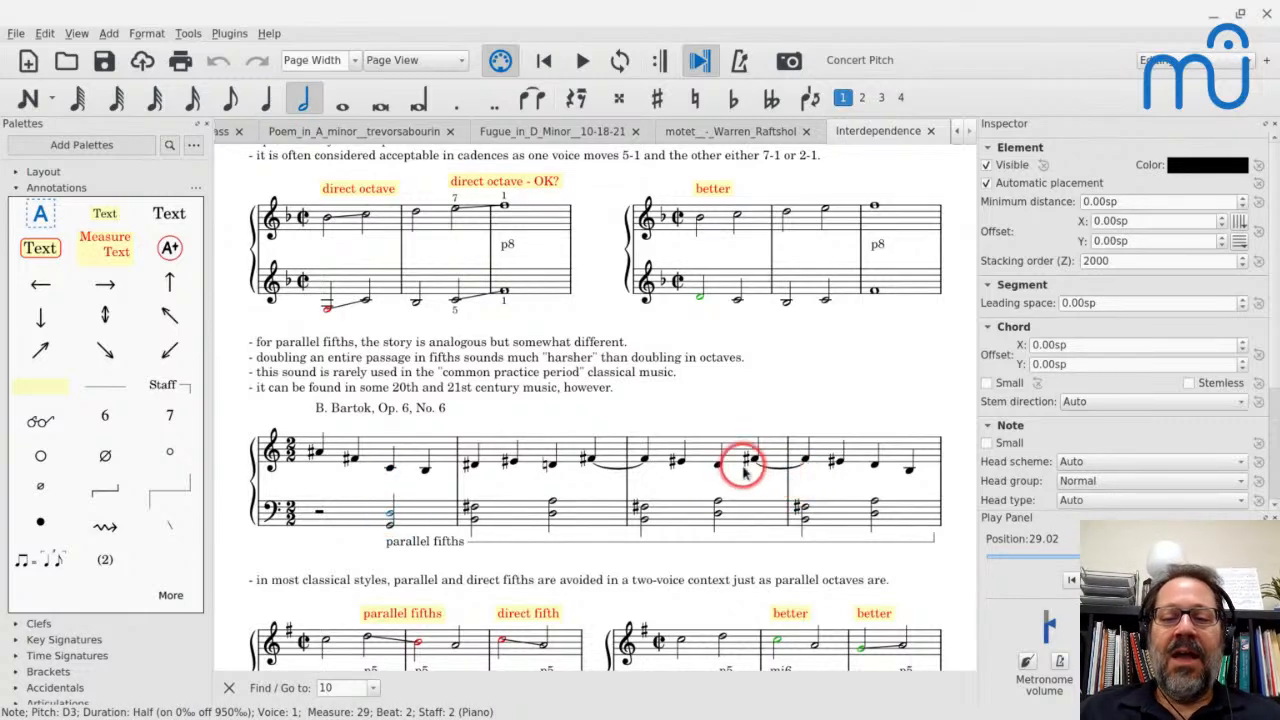
Play the Bartok excerpt briefly from the F♯3 in the first bass chord of measure 32, and replay it from the same chord.
left_click(803, 512)
key("space")
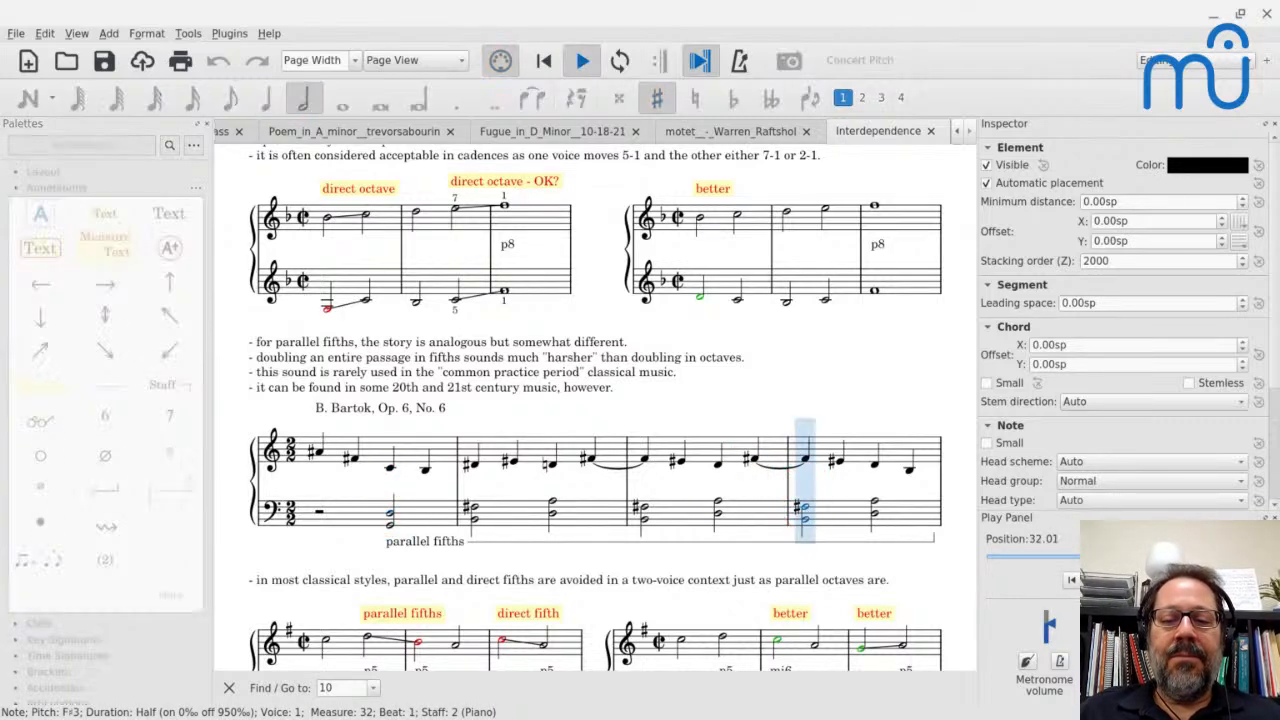
key("space")
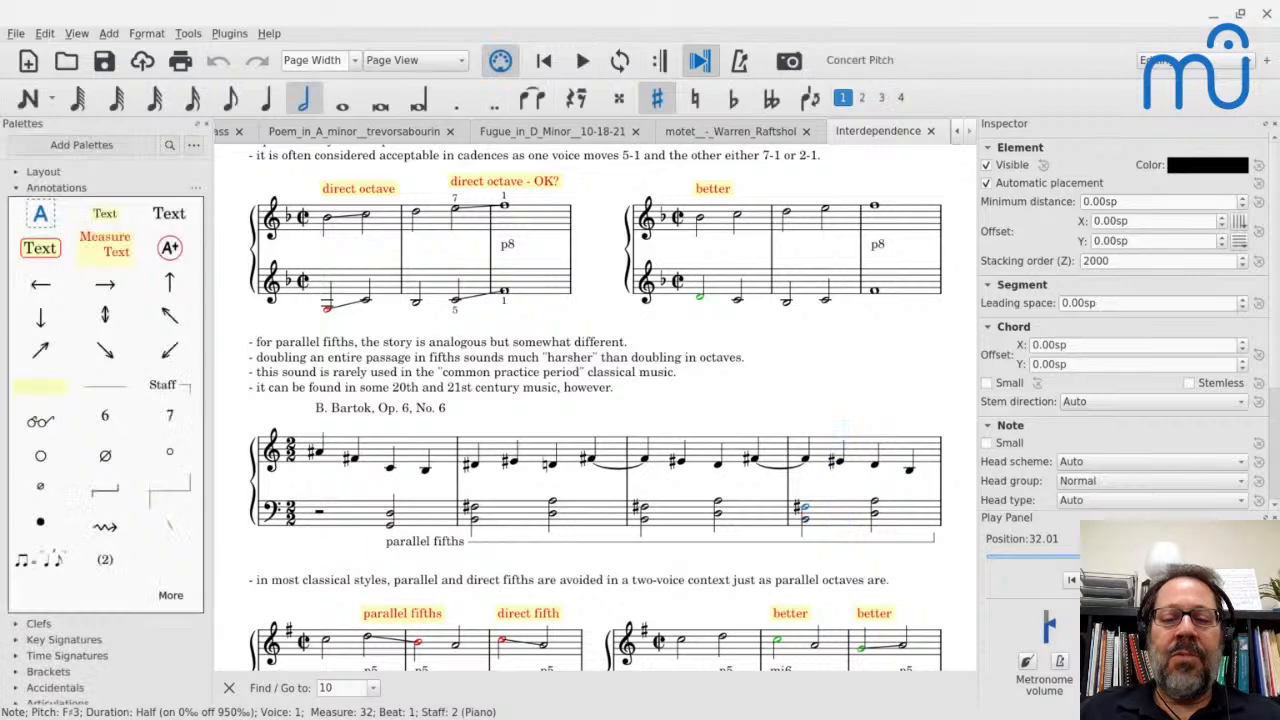
left_click(838, 460)
left_click(808, 510)
key("space")
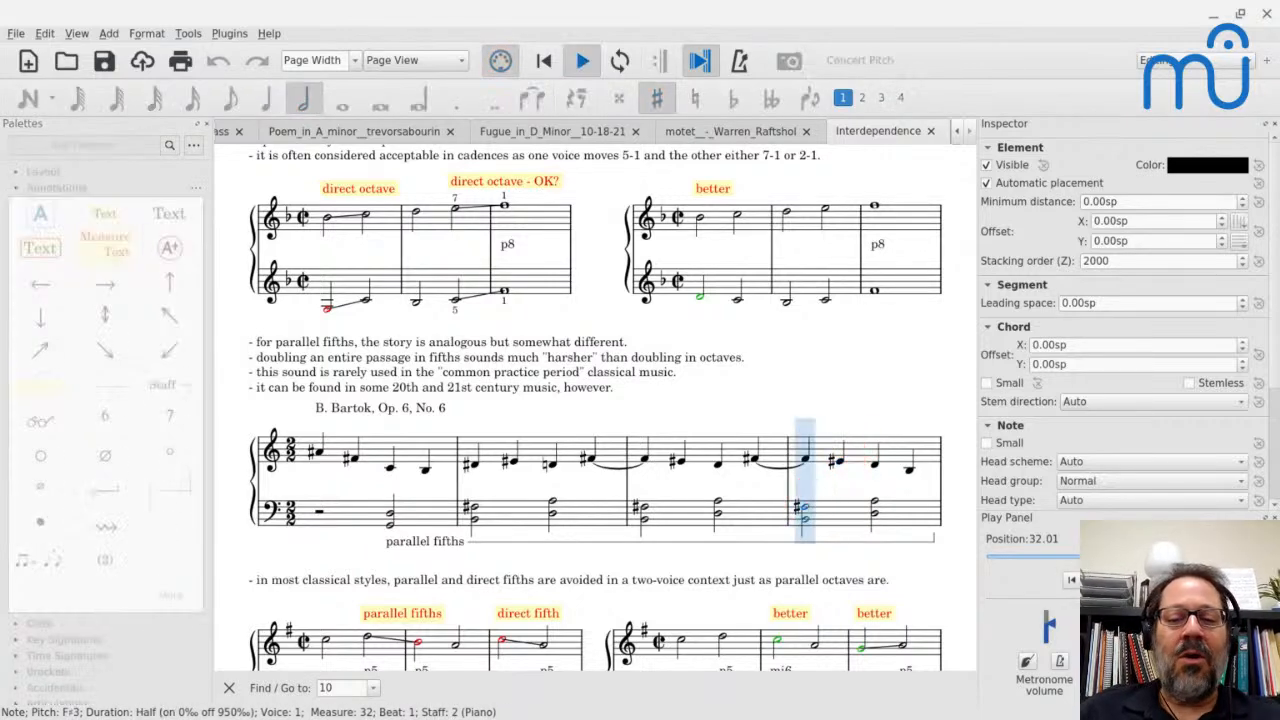
key("space")
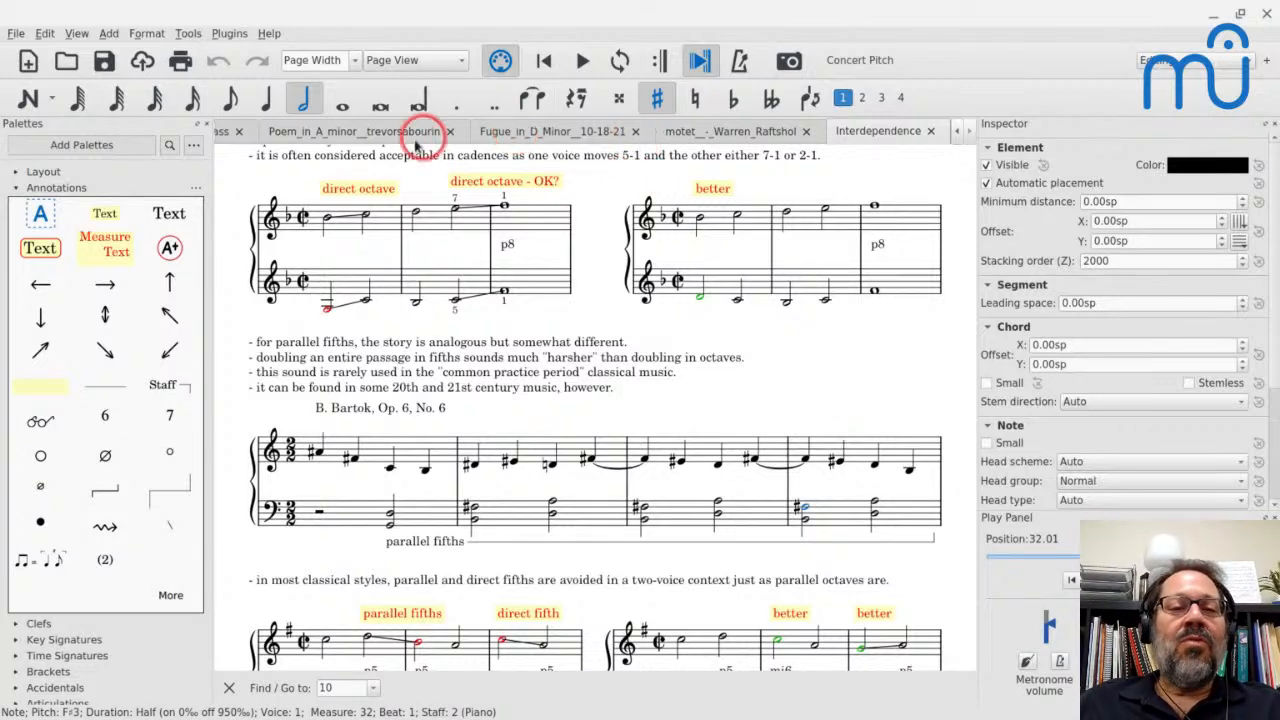
Return to the Poem in A minor score and play it from the selected left-hand measure 16.
left_click(363, 132)
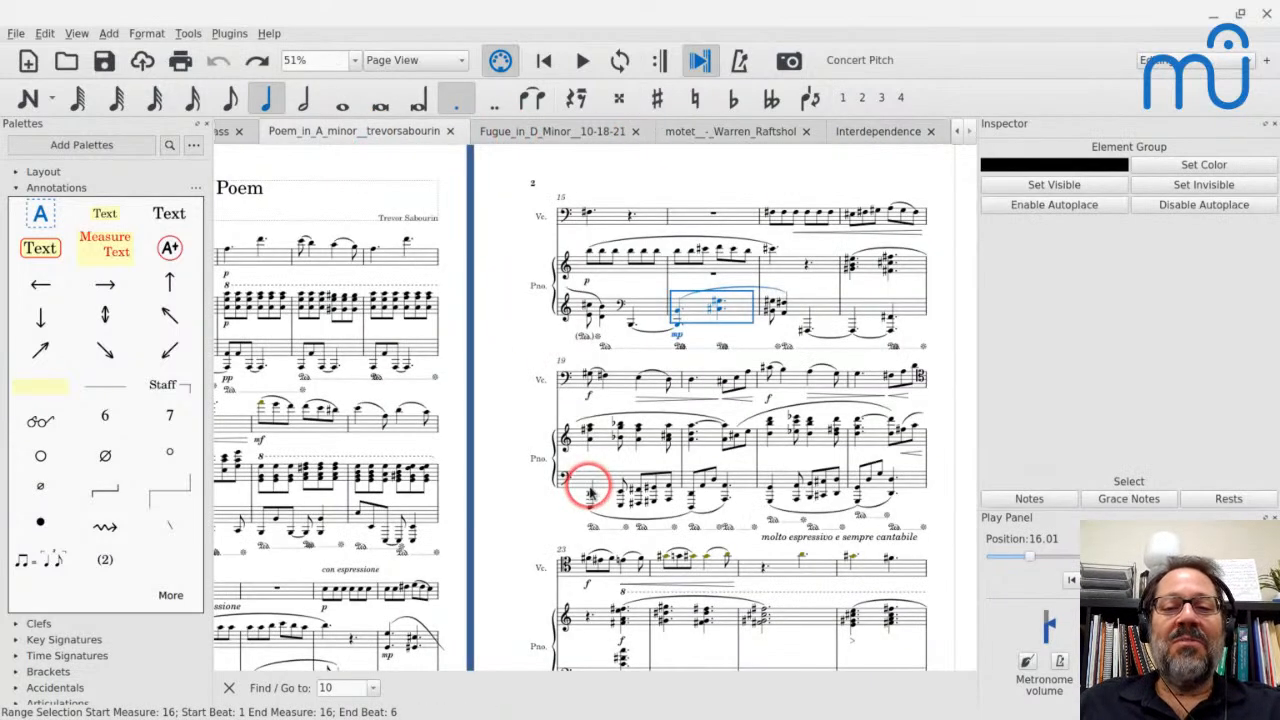
key("space")
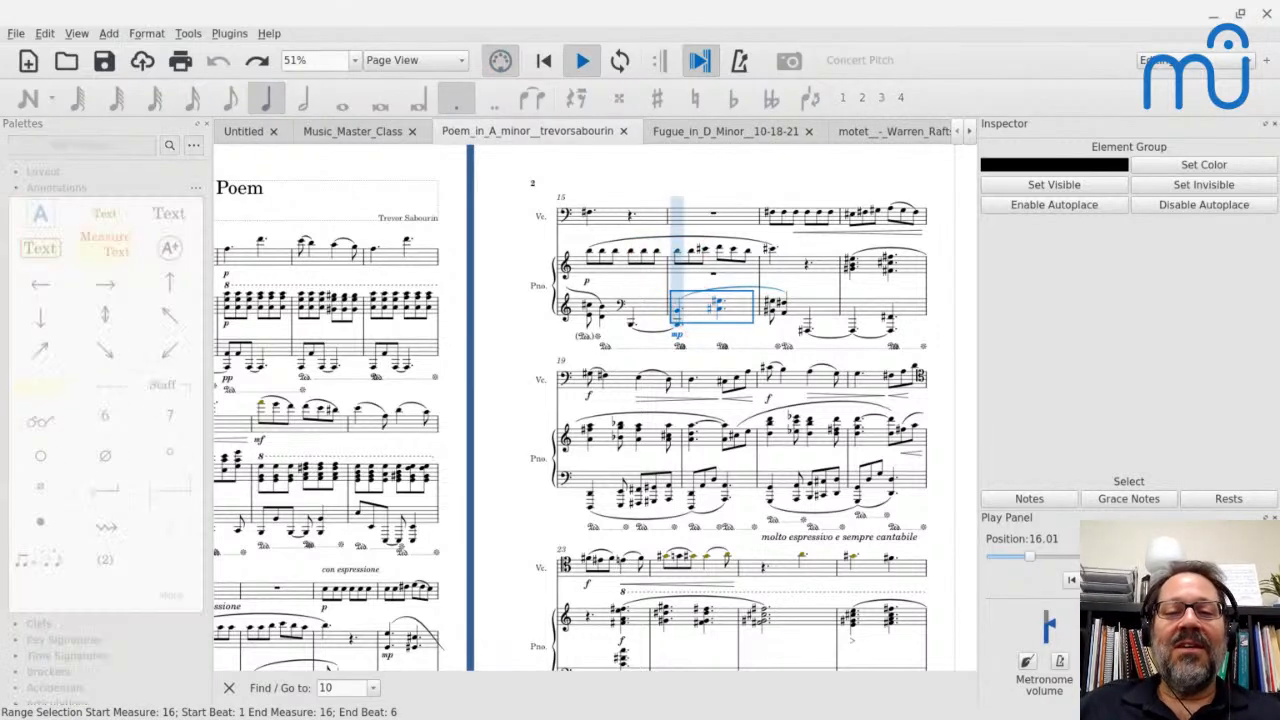
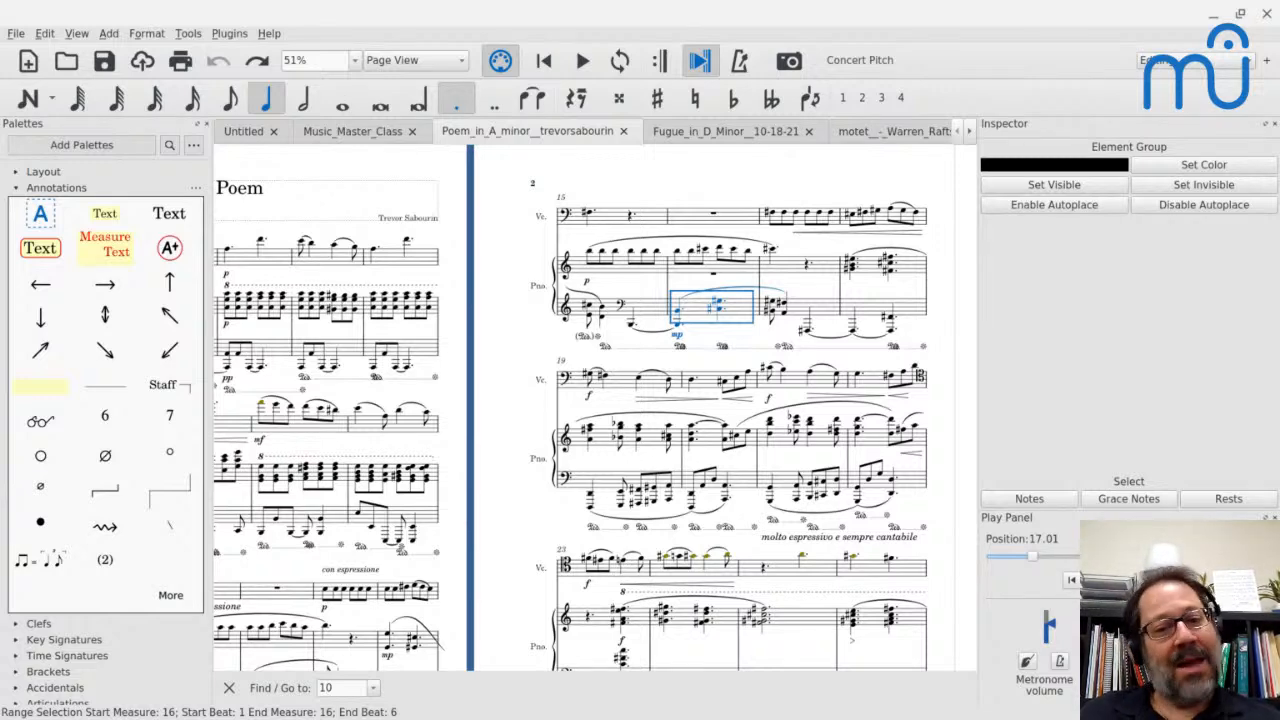
Switch to the Fugue in D Minor score and play it from measure 3 into measure 5.
left_click(746, 134)
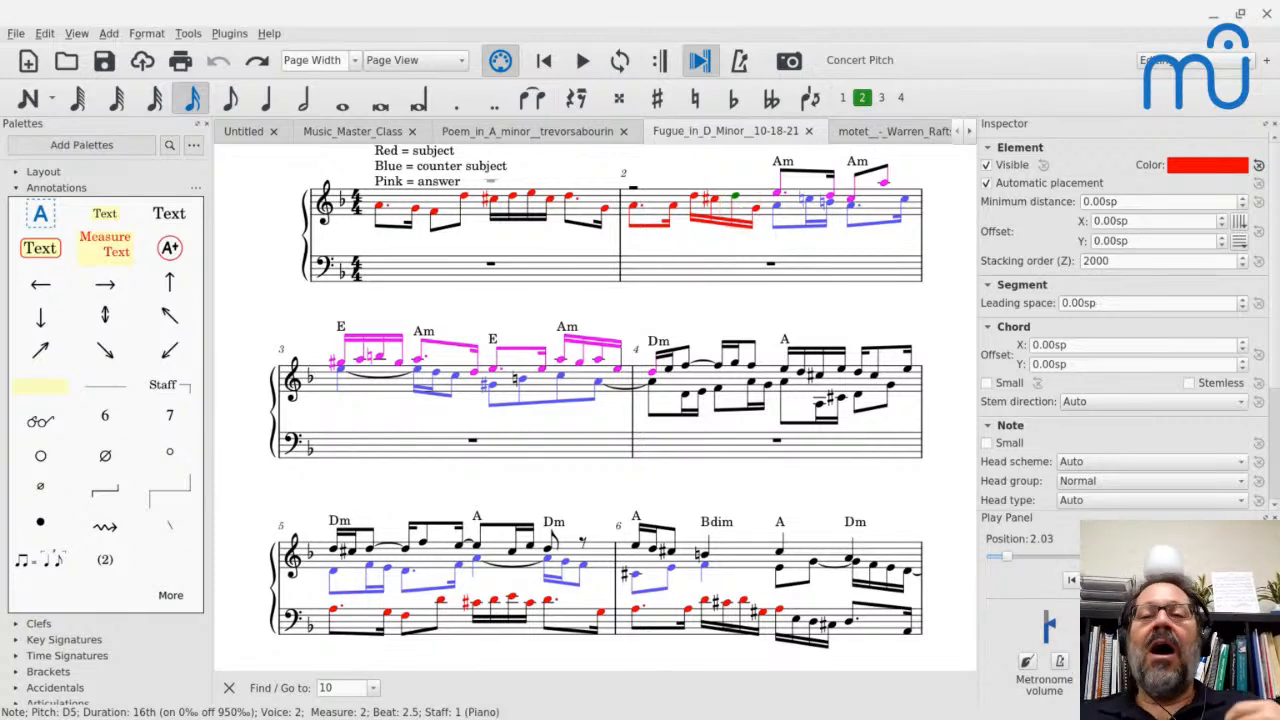
scroll(651, 457, "down", 2)
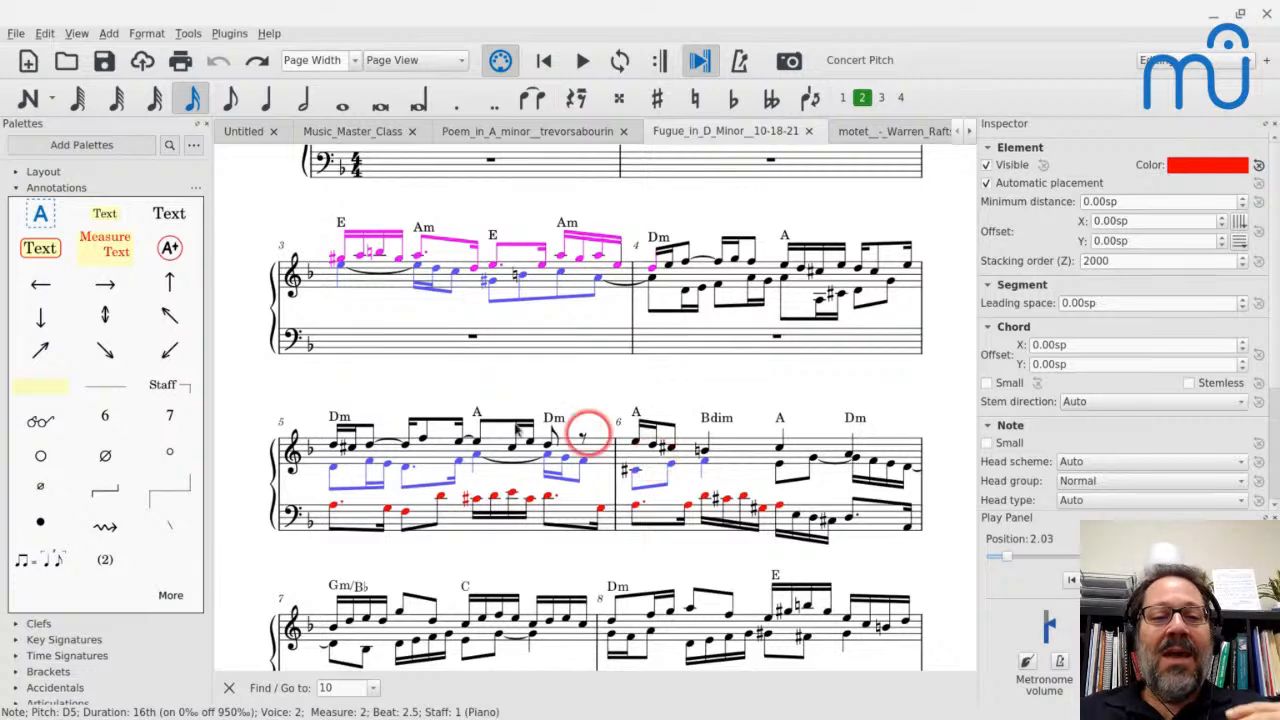
left_click(371, 350)
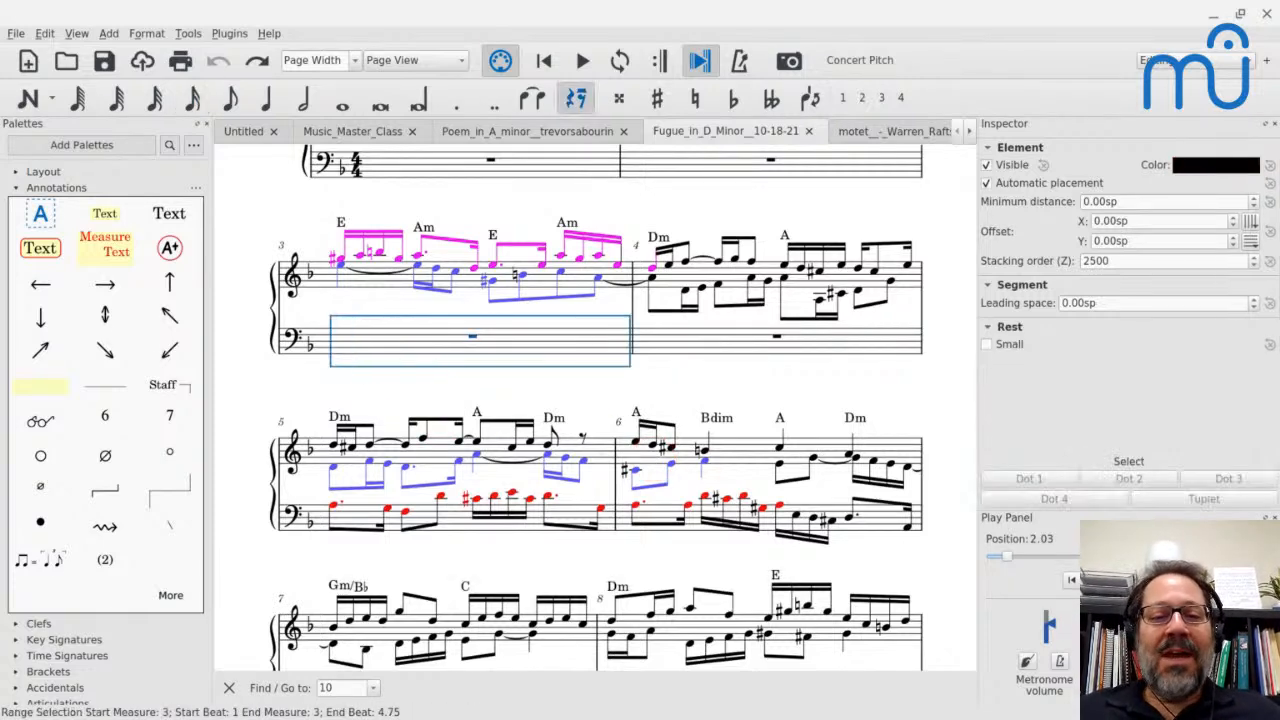
key("space")
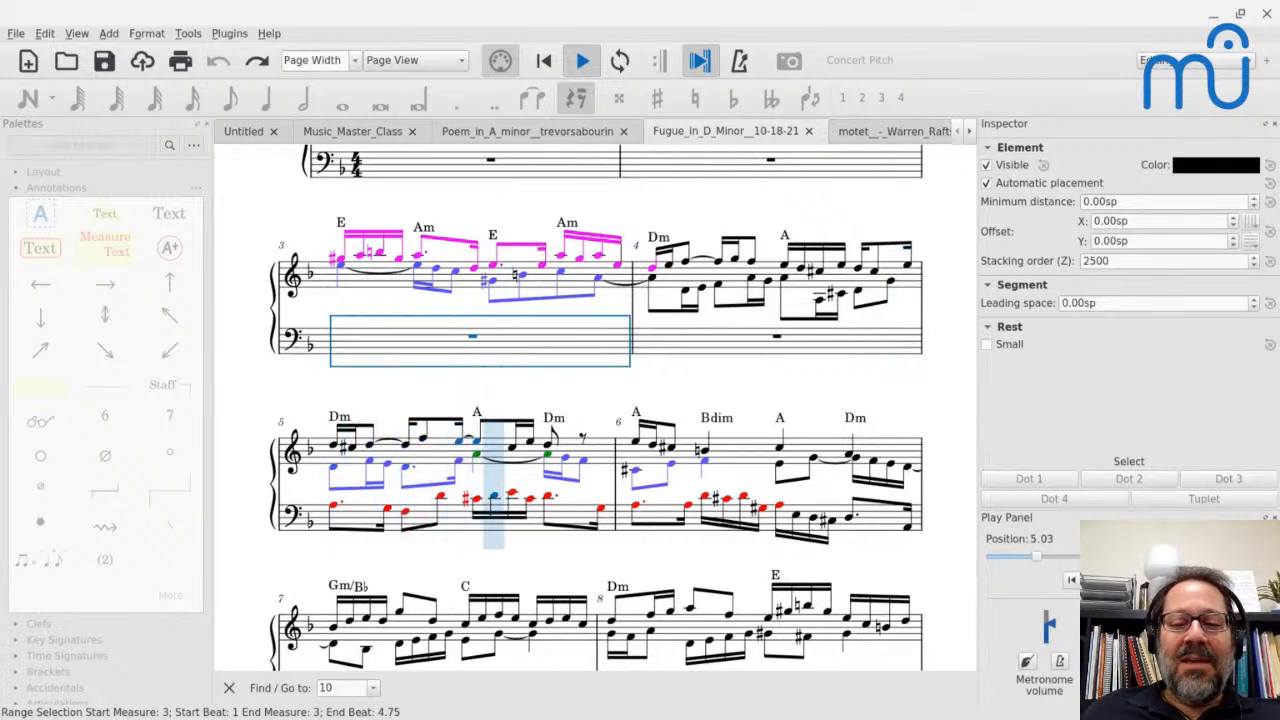
key("space")
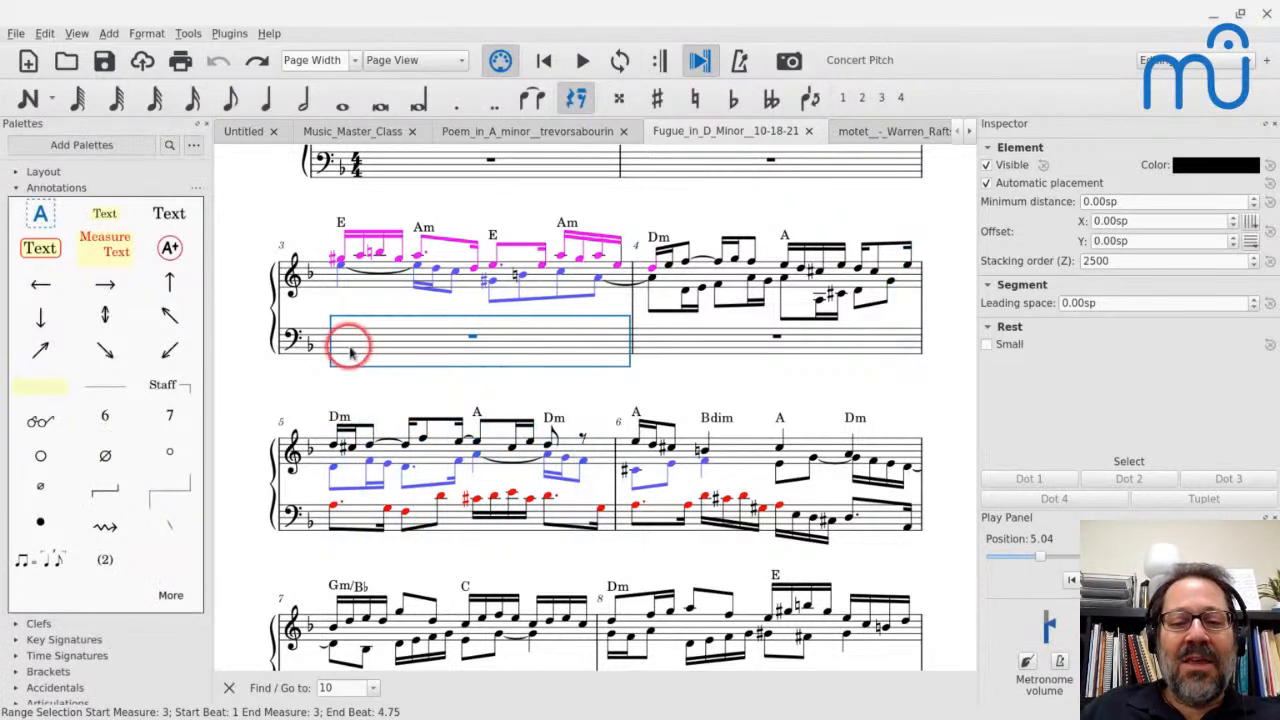
Play the fugue from the bass D4 on beat 4 of measure 5 through measure 7.
left_click(547, 498)
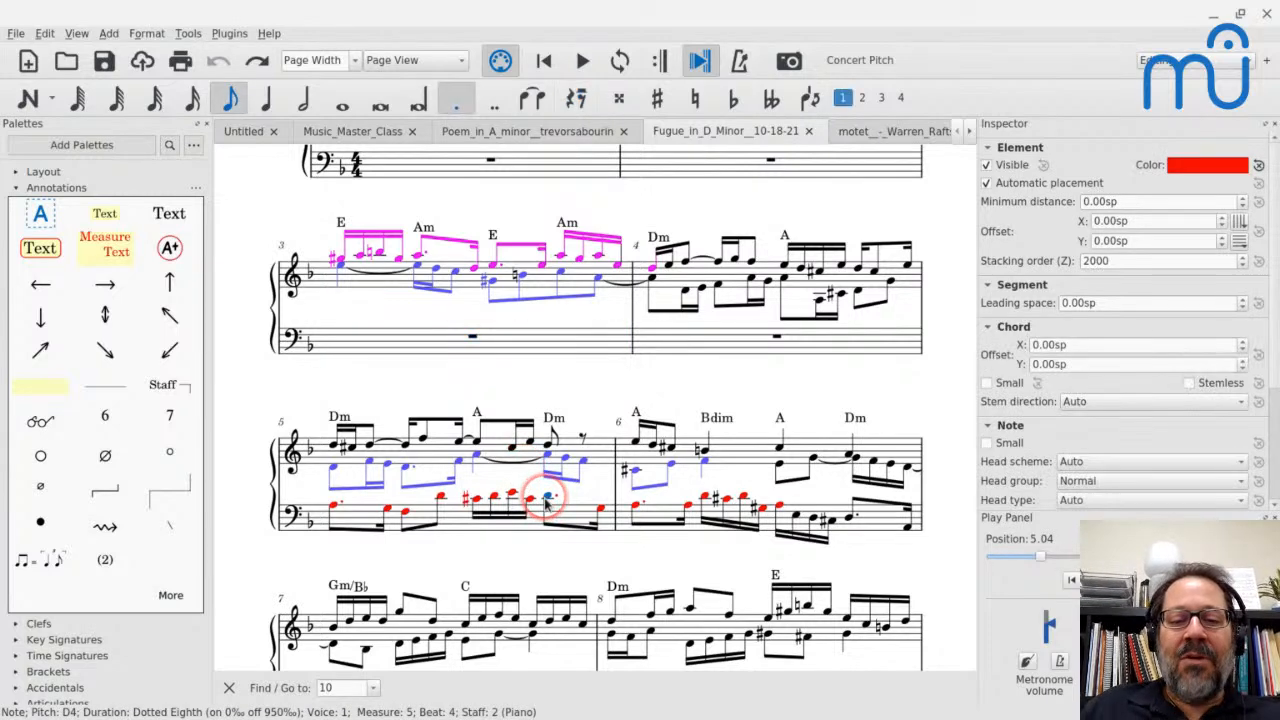
key("space")
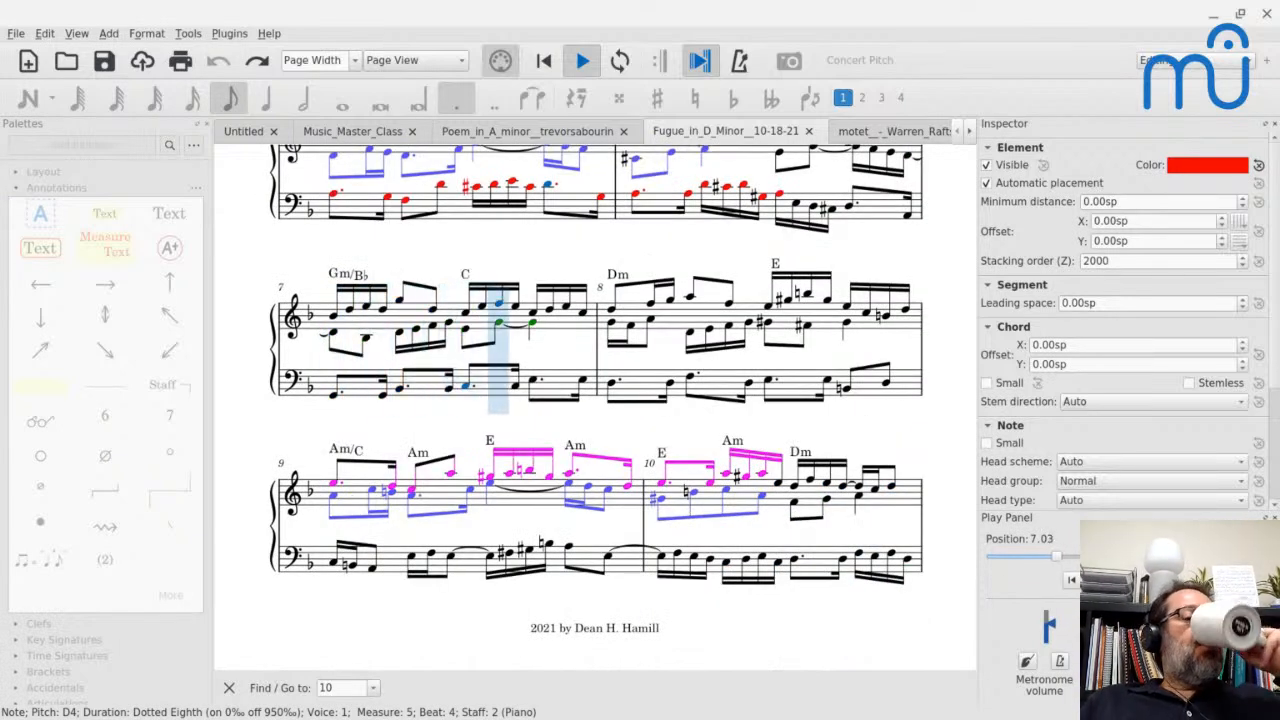
key("space")
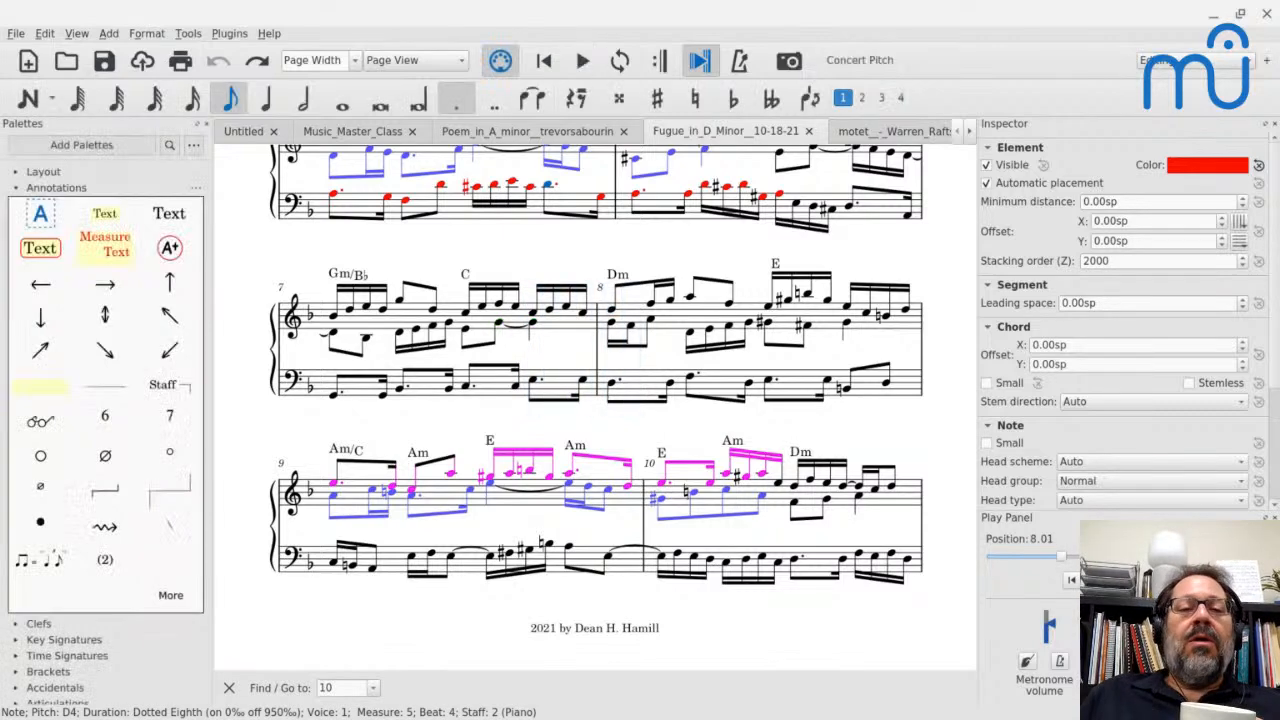
Play the fugue from the bass A3 opening measure 6, and again from the upper-staff C♯5 on beat 3.
scroll(486, 528, "down", 2)
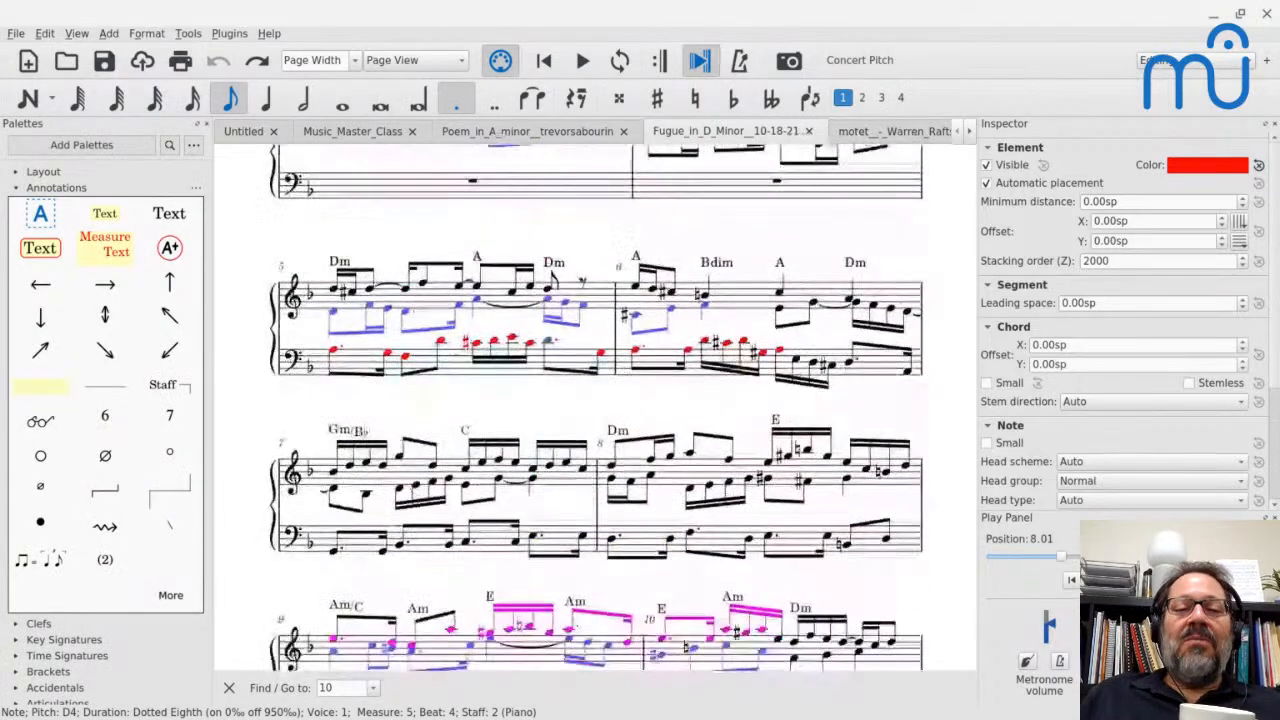
left_click(643, 360)
left_click(637, 350)
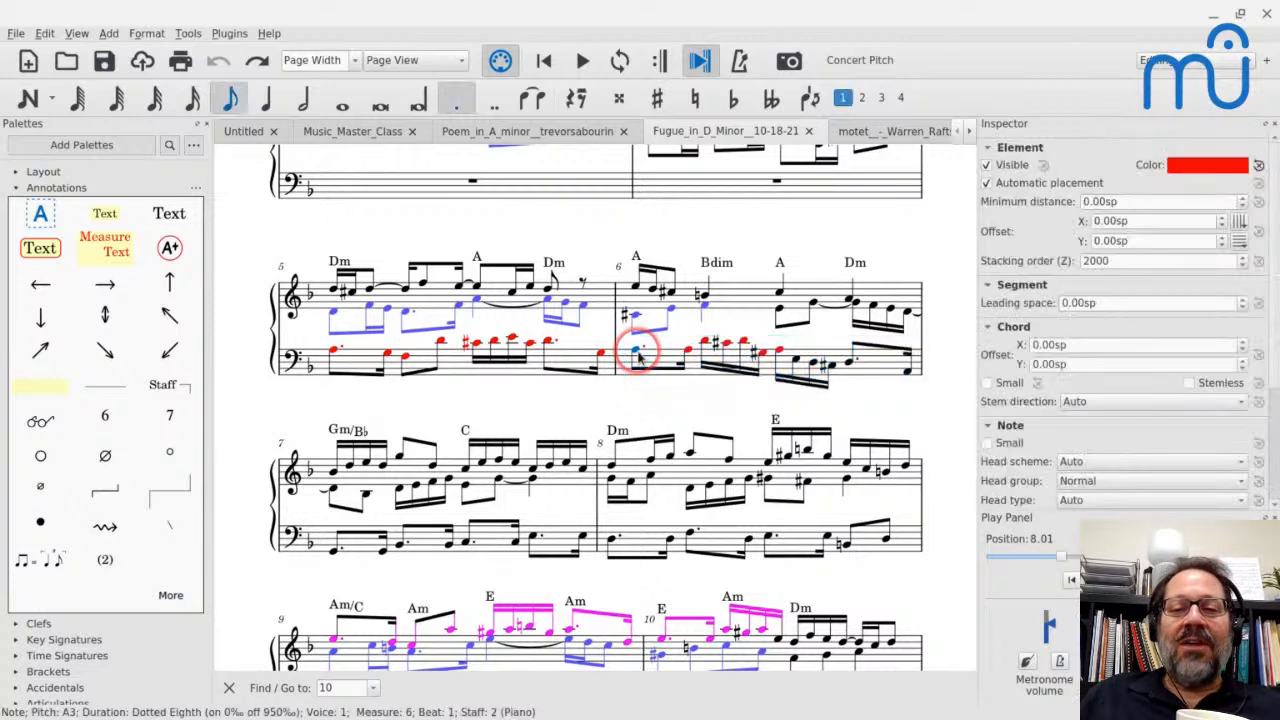
key("space")
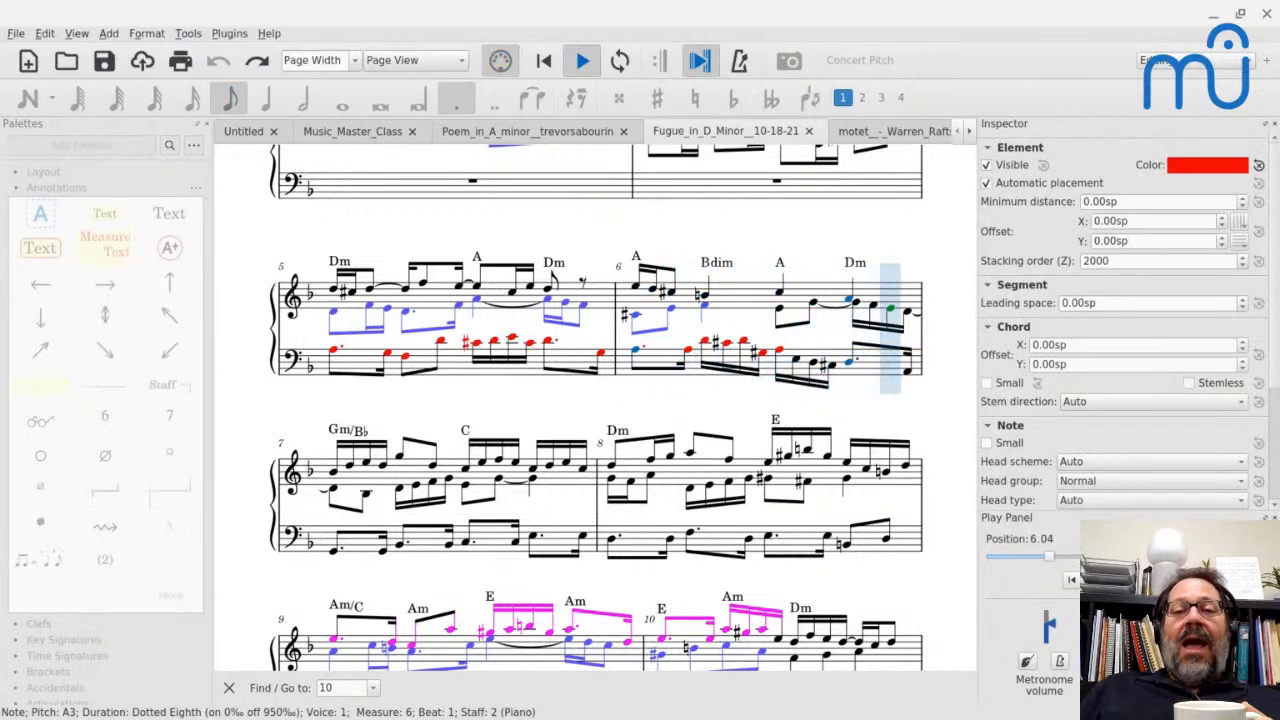
key("space")
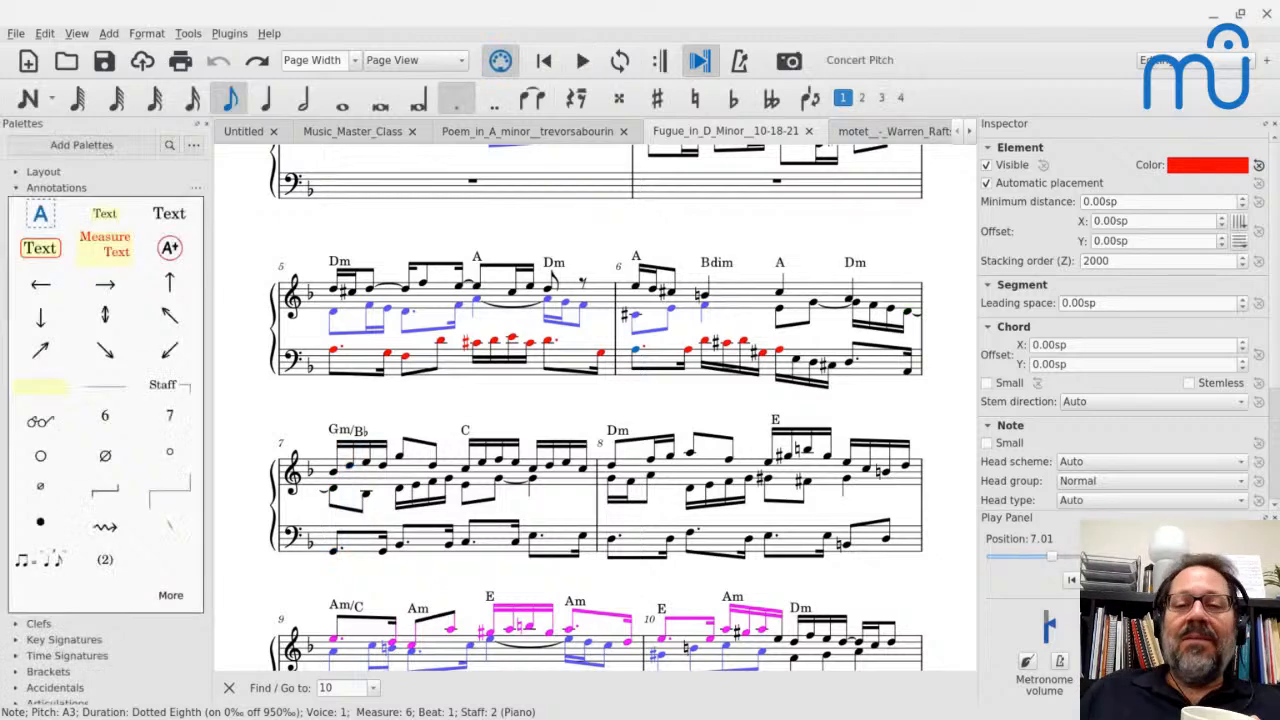
left_click(780, 289)
key("space")
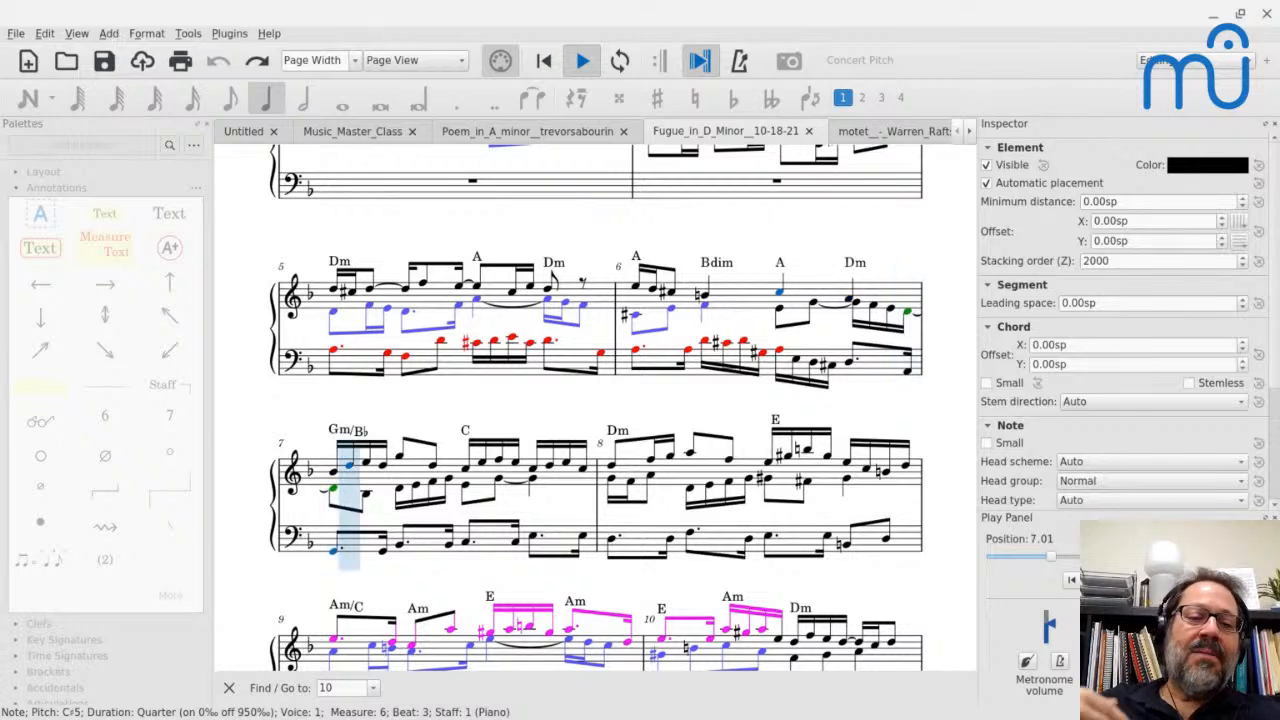
key("space")
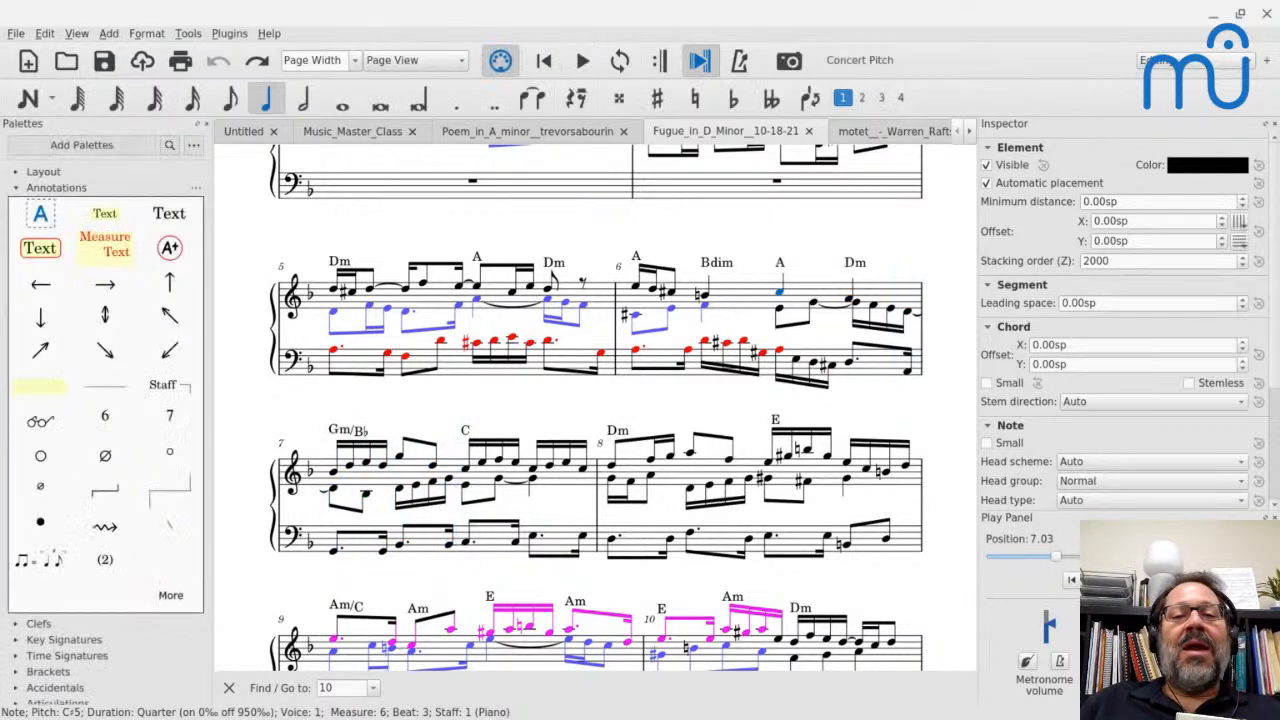
Check the bass A3 and upper E5 opening measure 6, and play from the upper D5 at the start of measure 5.
left_click(634, 348)
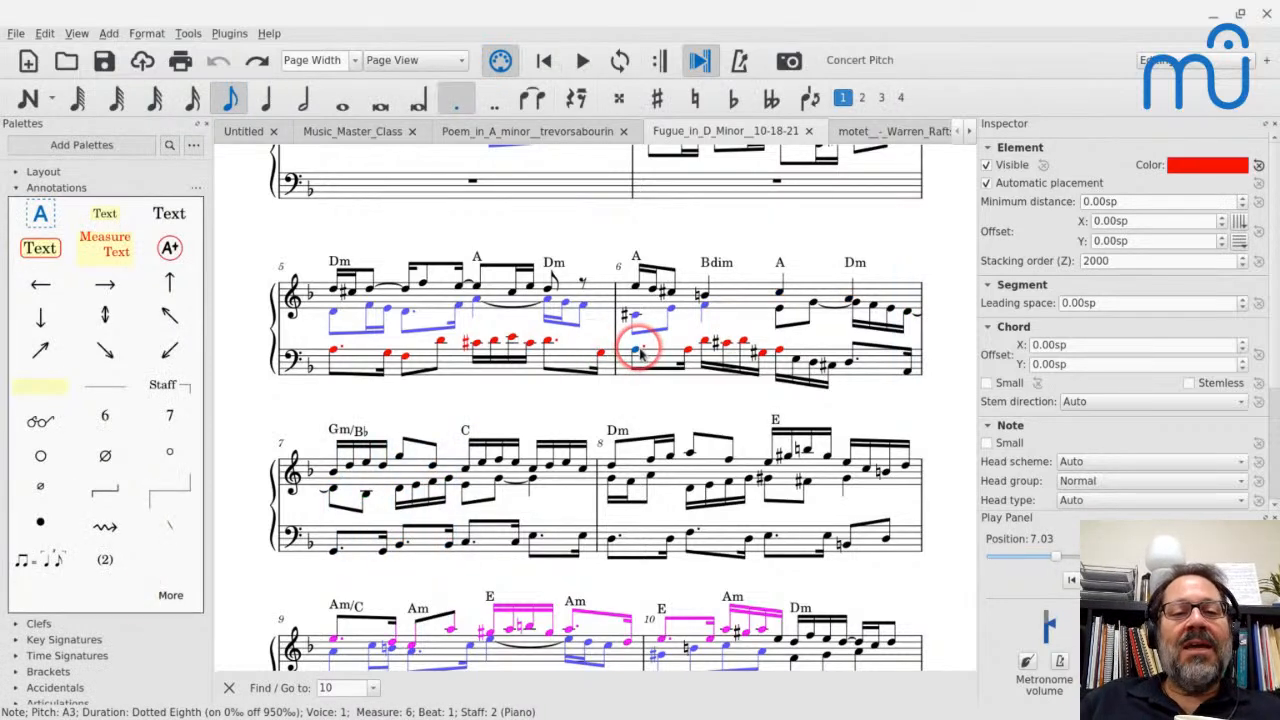
left_click(634, 290)
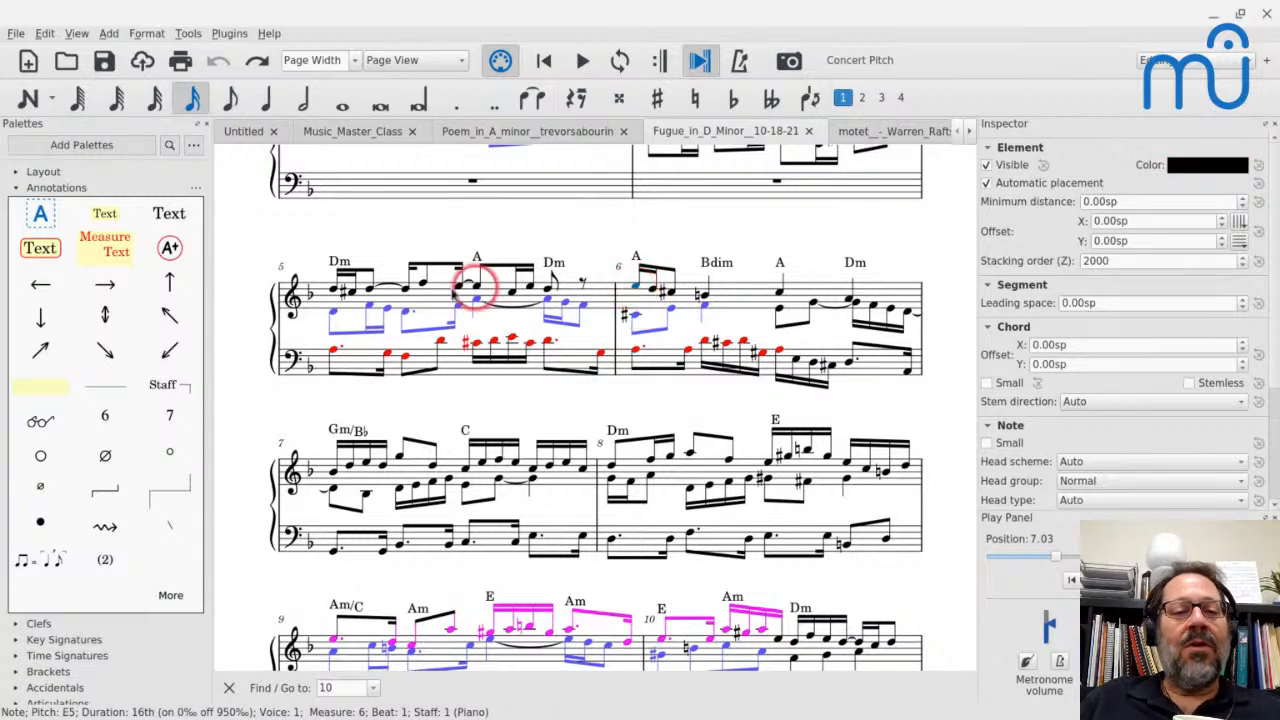
left_click(335, 290)
key("space")
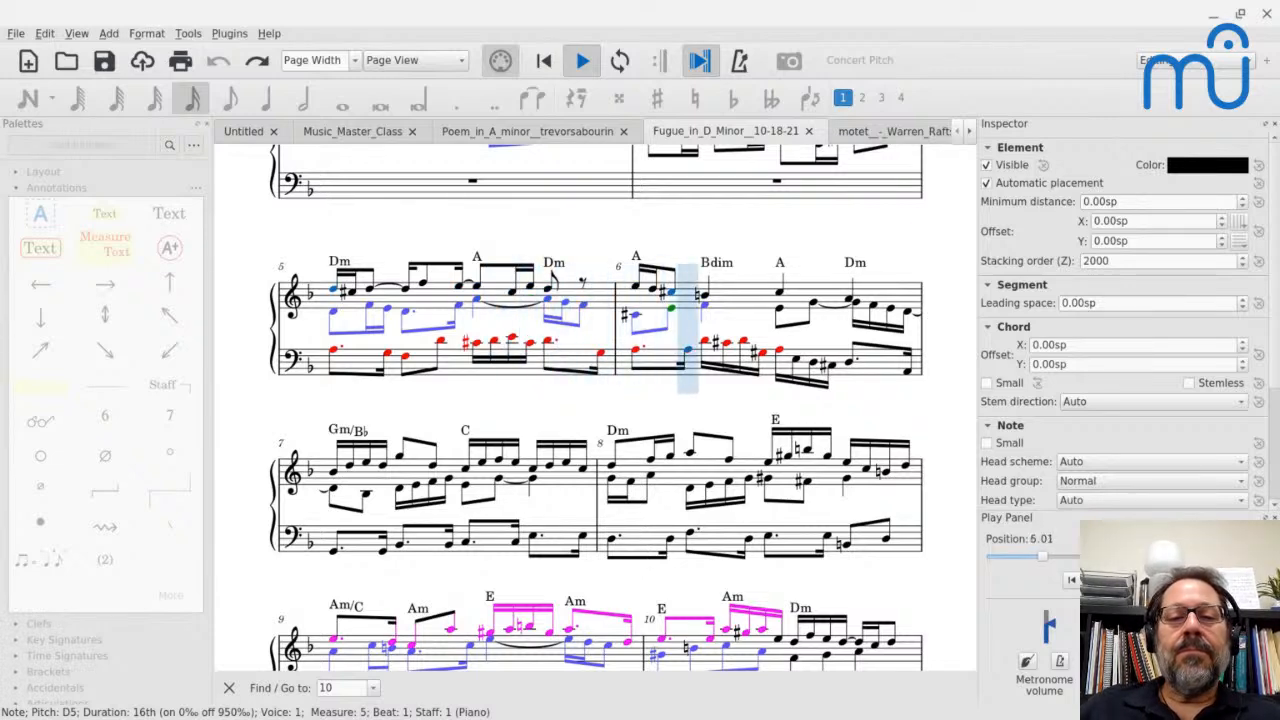
key("space")
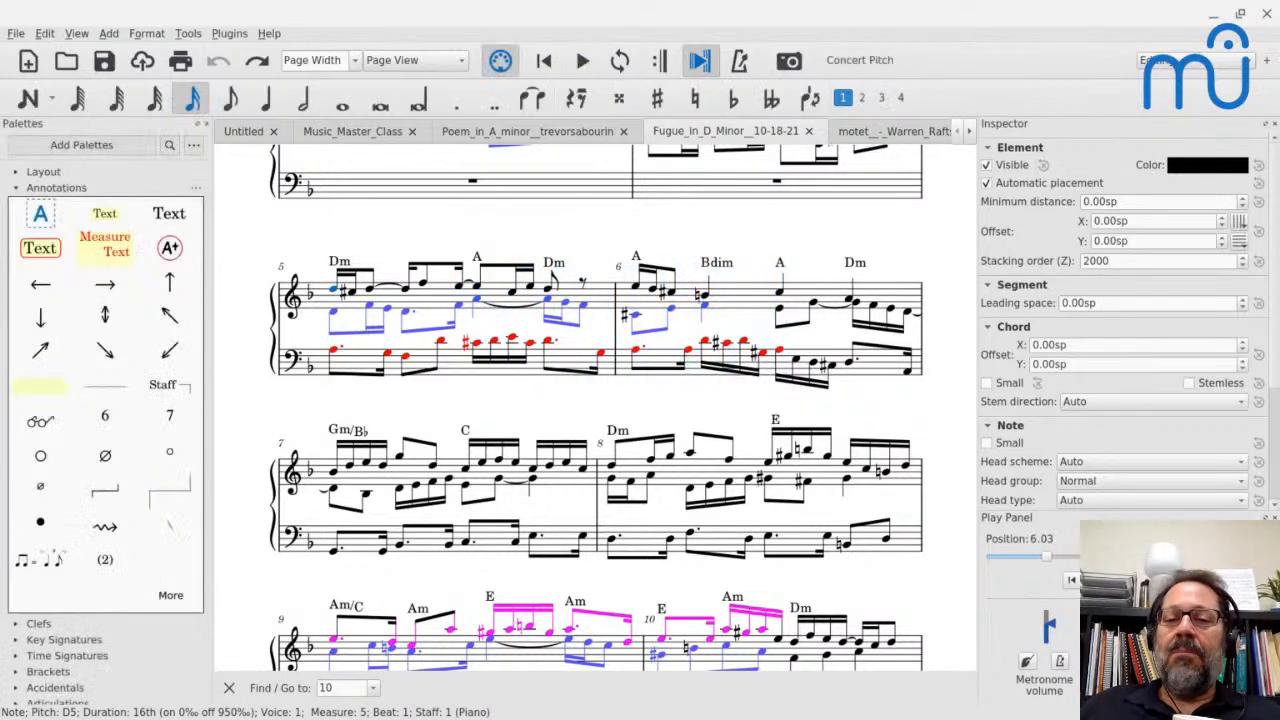
Play the fugue from the bass D4 on beat 2 of measure 6 through measure 7.
left_click(702, 334)
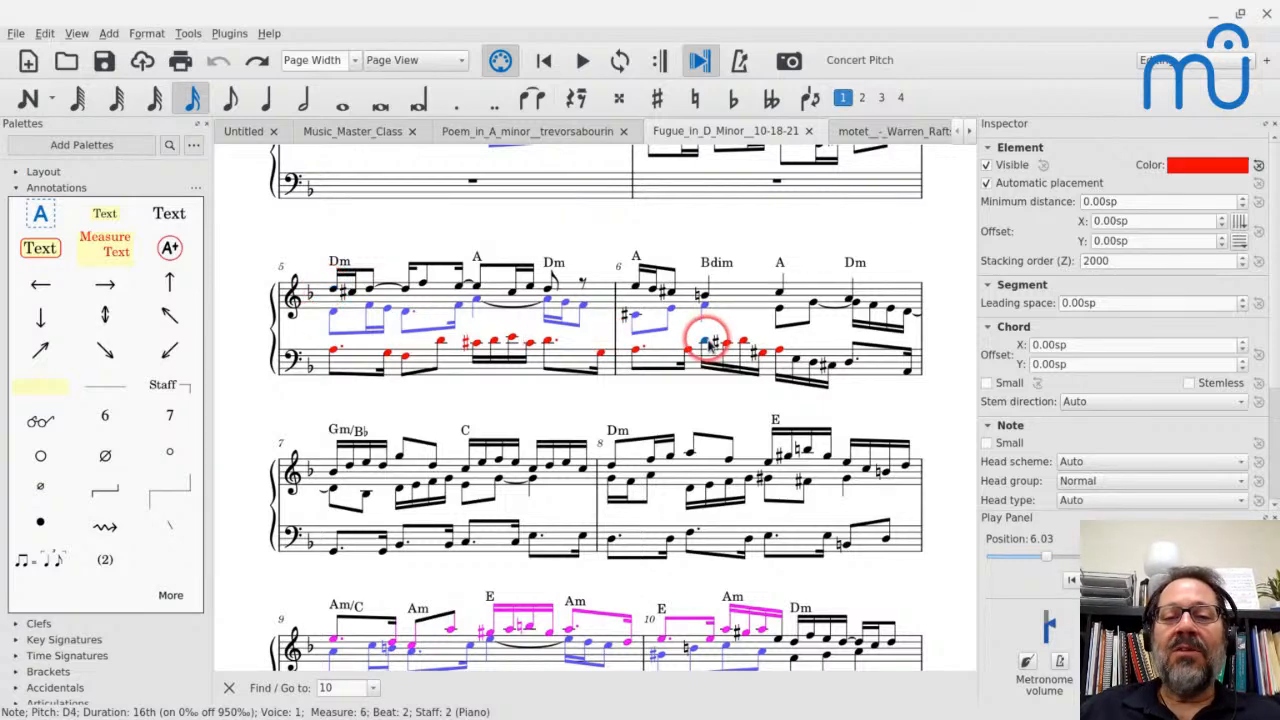
key("space")
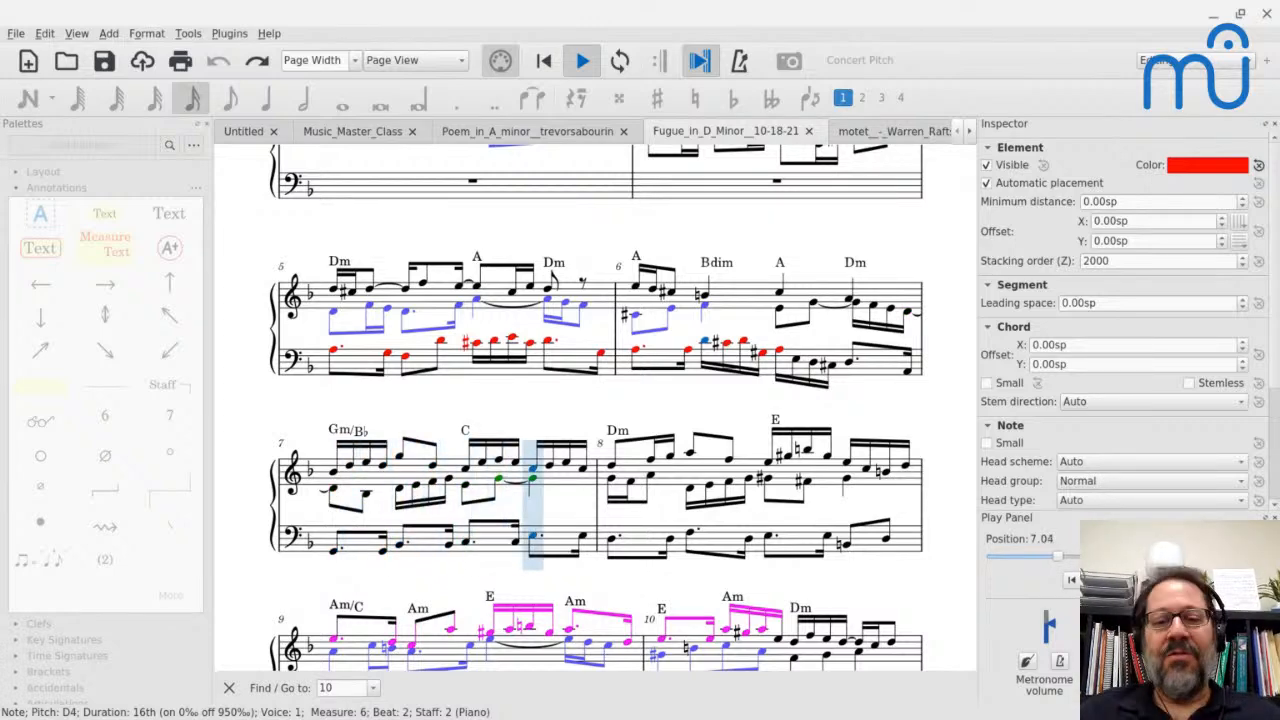
key("space")
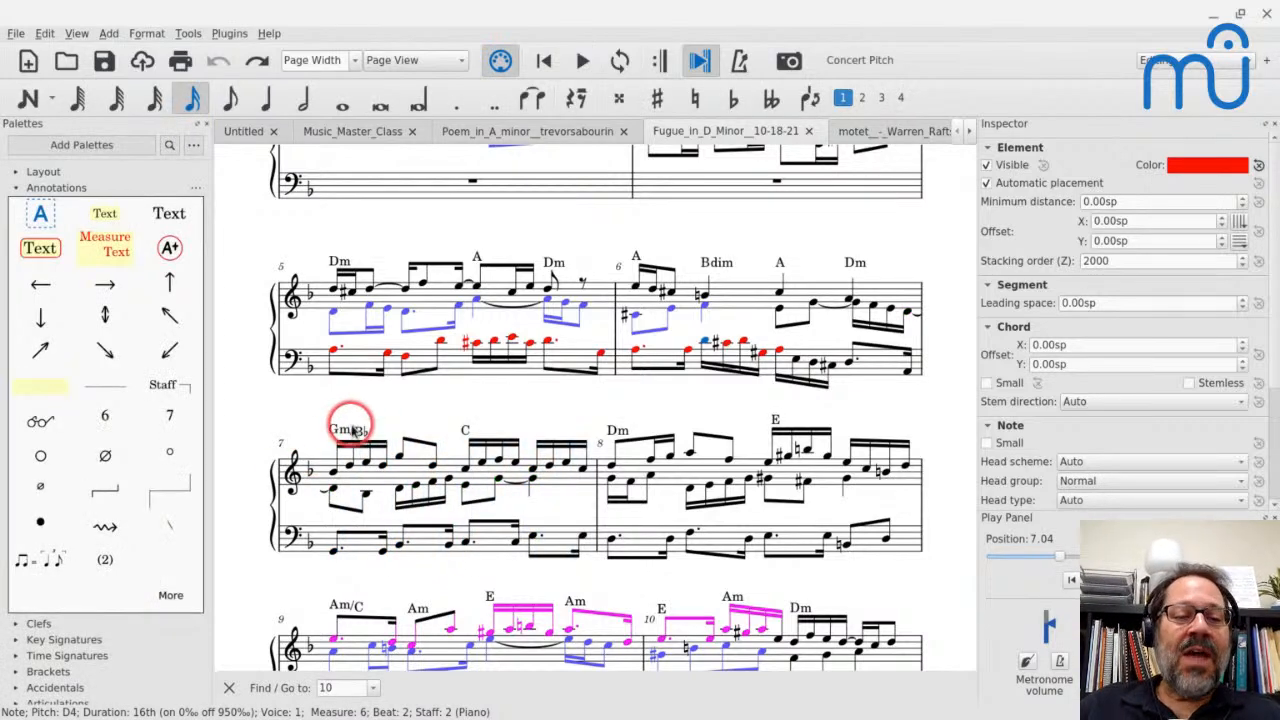
Play measure 7 from its Gm/B♭ chord symbol, select measure 8's Dm symbol, and play again from measure 7's bass G2 through measure 8.
left_click(346, 430)
key("space")
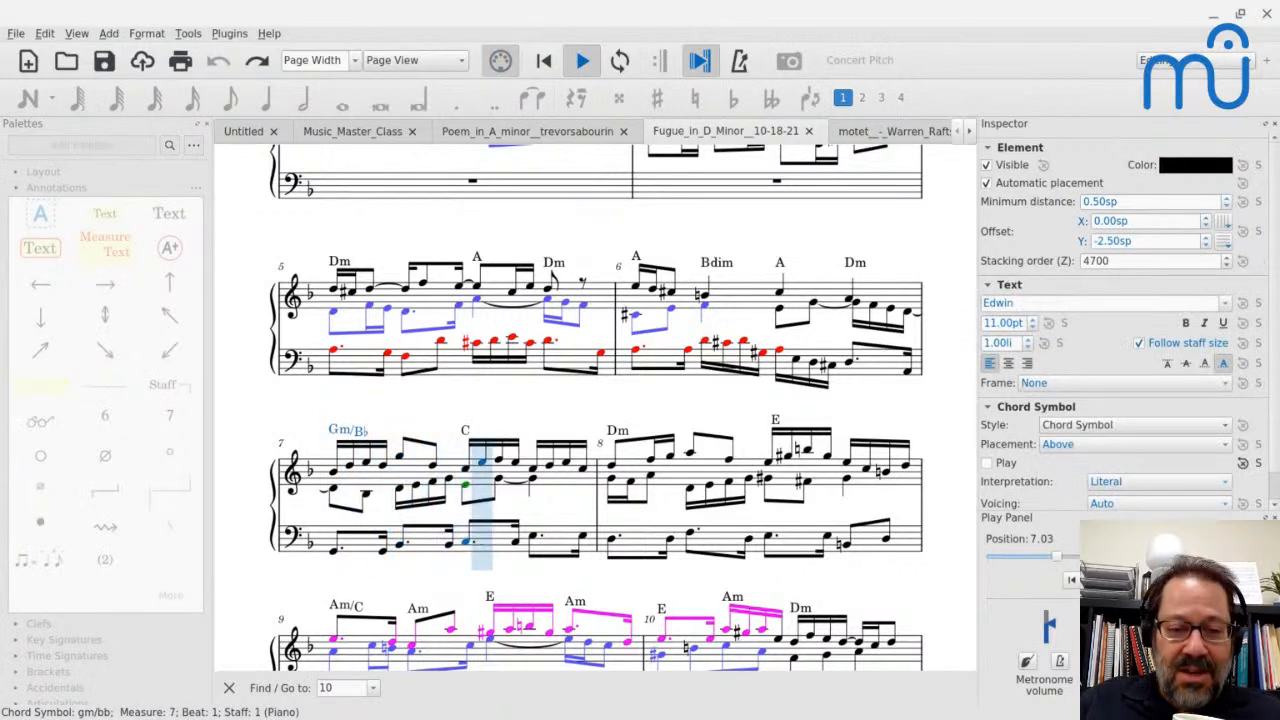
key("space")
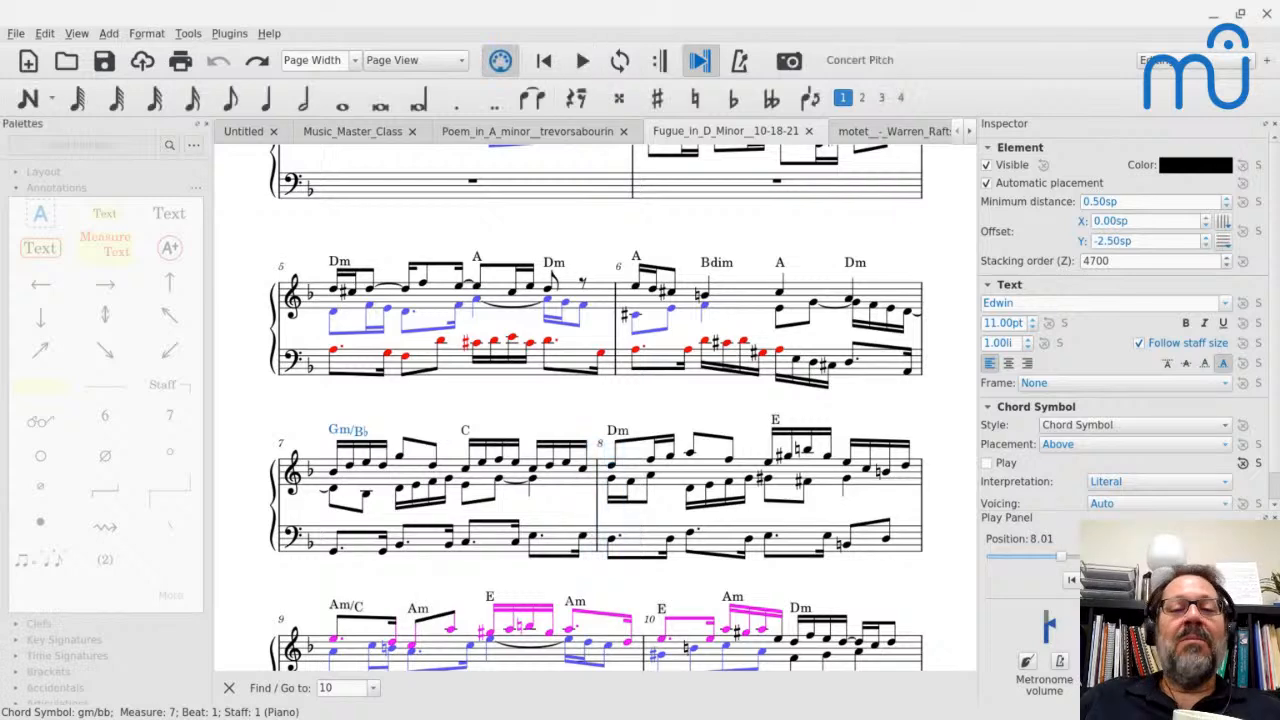
left_click(619, 432)
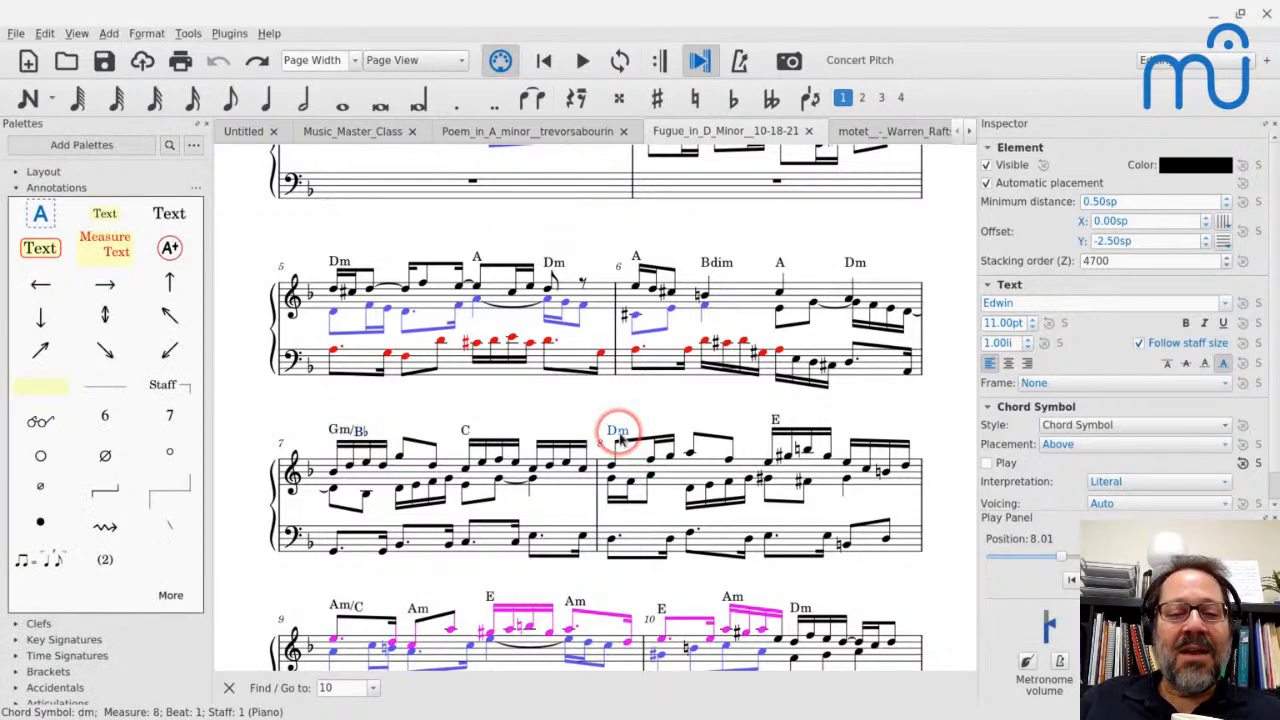
left_click(329, 547)
key("space")
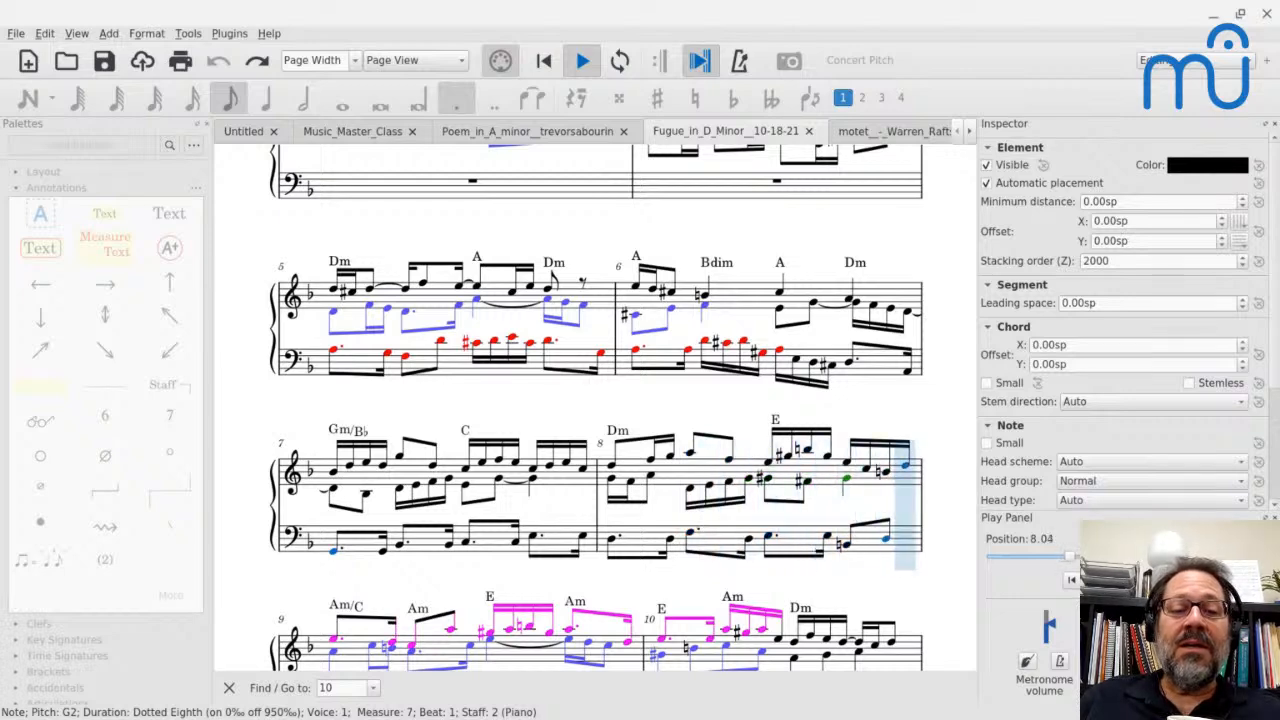
key("space")
Examine the arrival at measure 9 by selecting its opening Am/C chord symbol.
left_click_drag(246, 424, 282, 405)
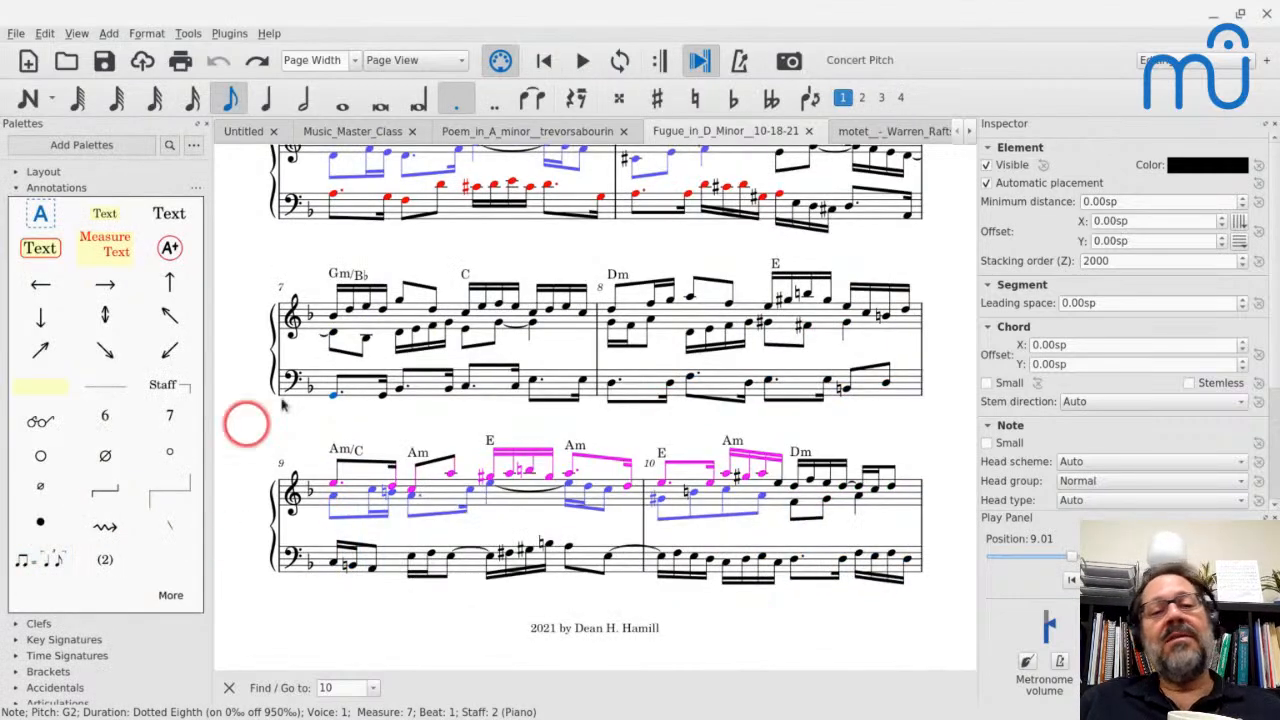
left_click(343, 449)
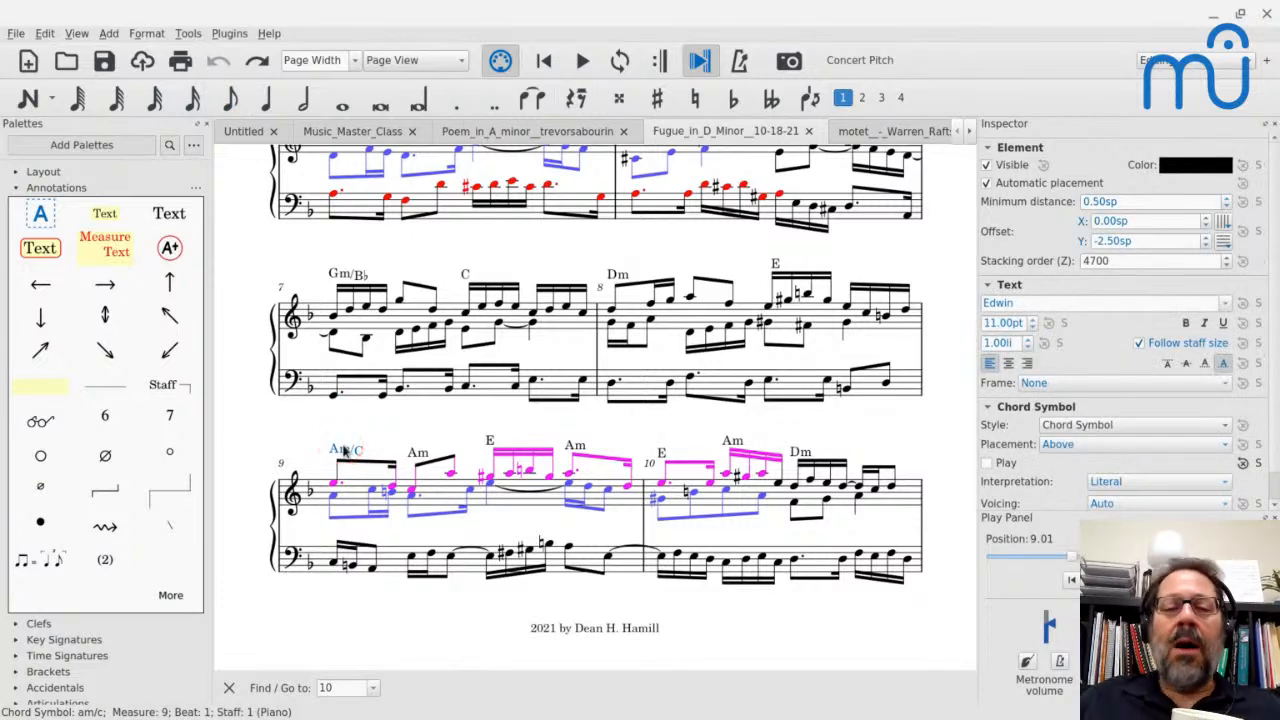
left_click(601, 292)
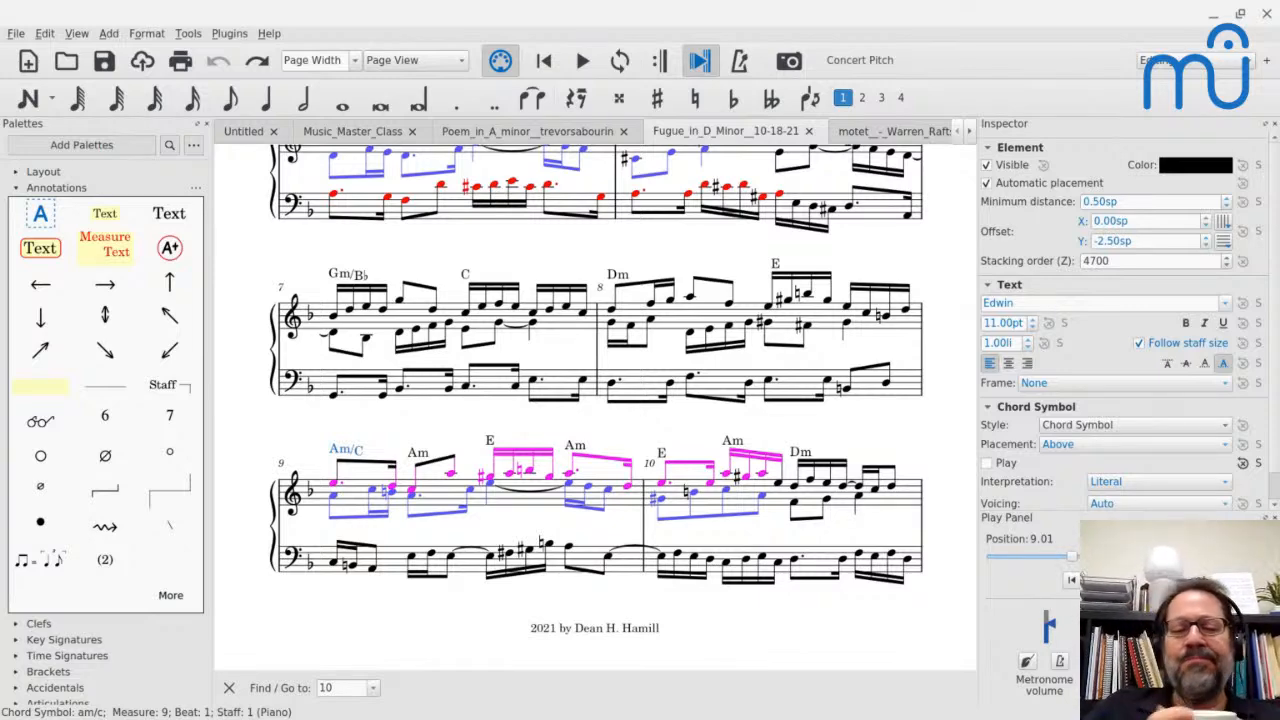
Look over the fugue's second page, measures 11 to 18, and return to its opening measures.
scroll(544, 530, "right", 10)
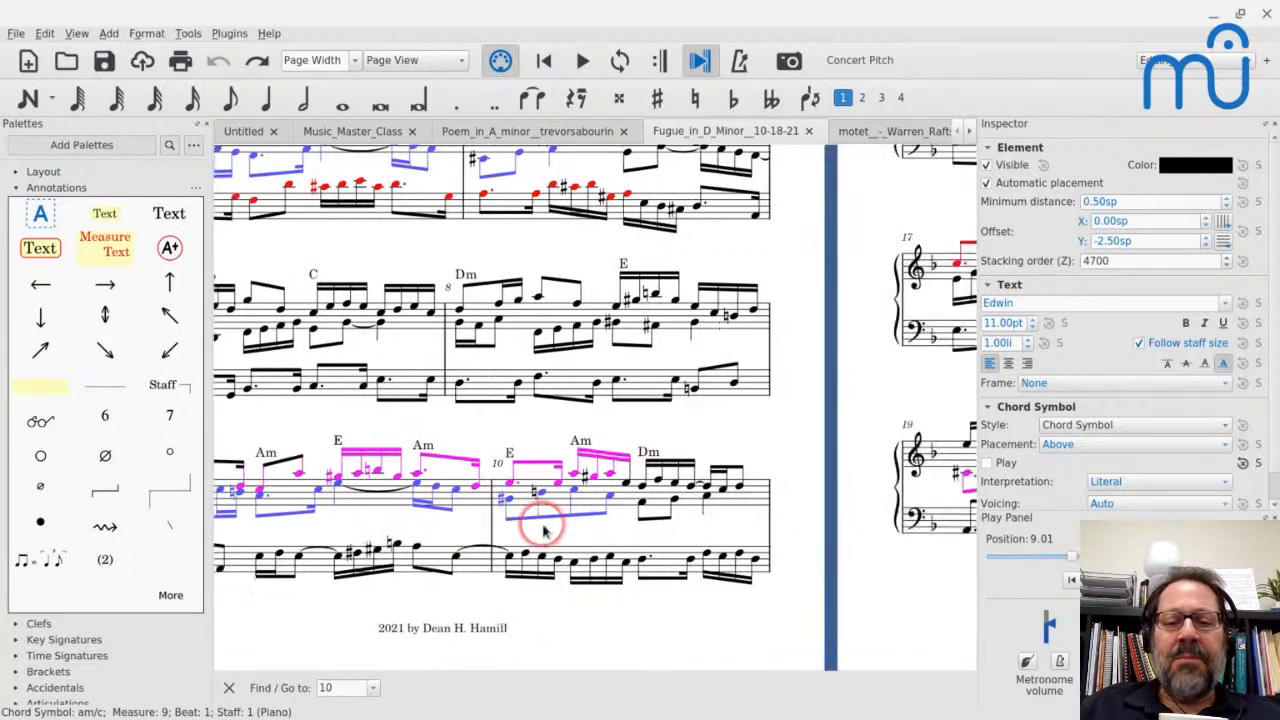
scroll(544, 531, "right", 1)
scroll(544, 531, "up", 6)
scroll(544, 531, "left", 2)
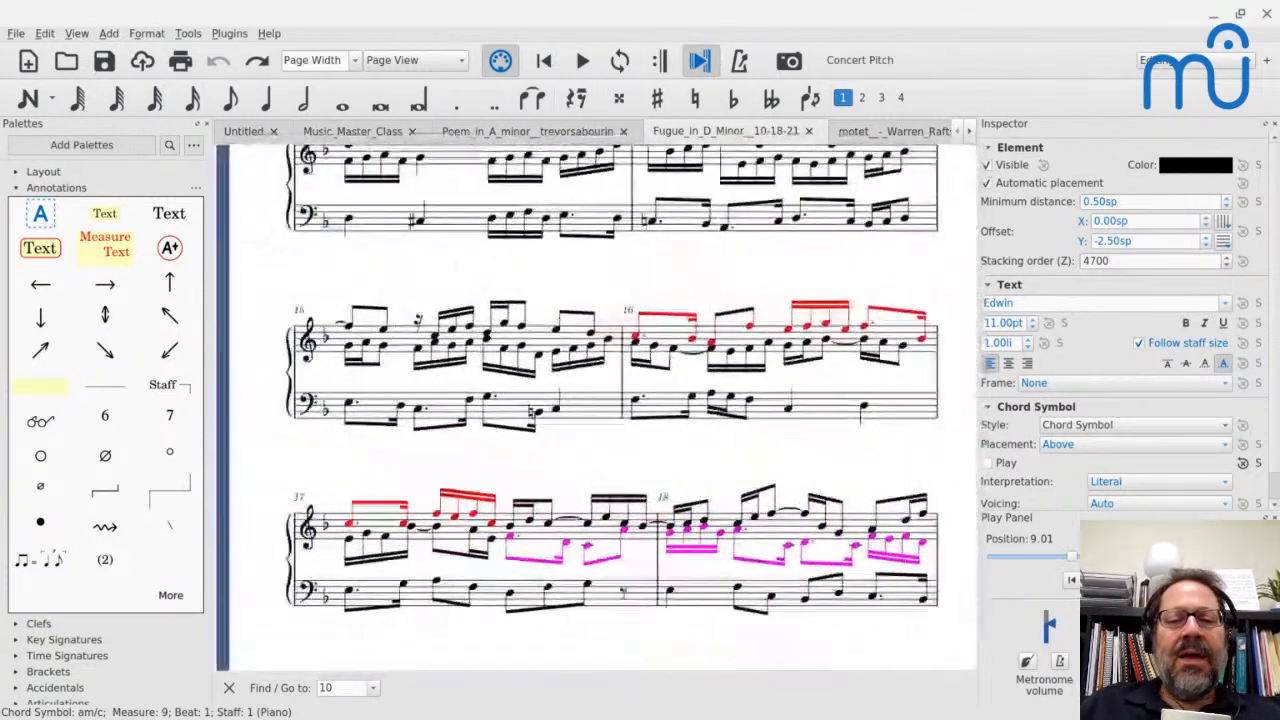
scroll(544, 531, "left", 2)
scroll(544, 531, "up", 5)
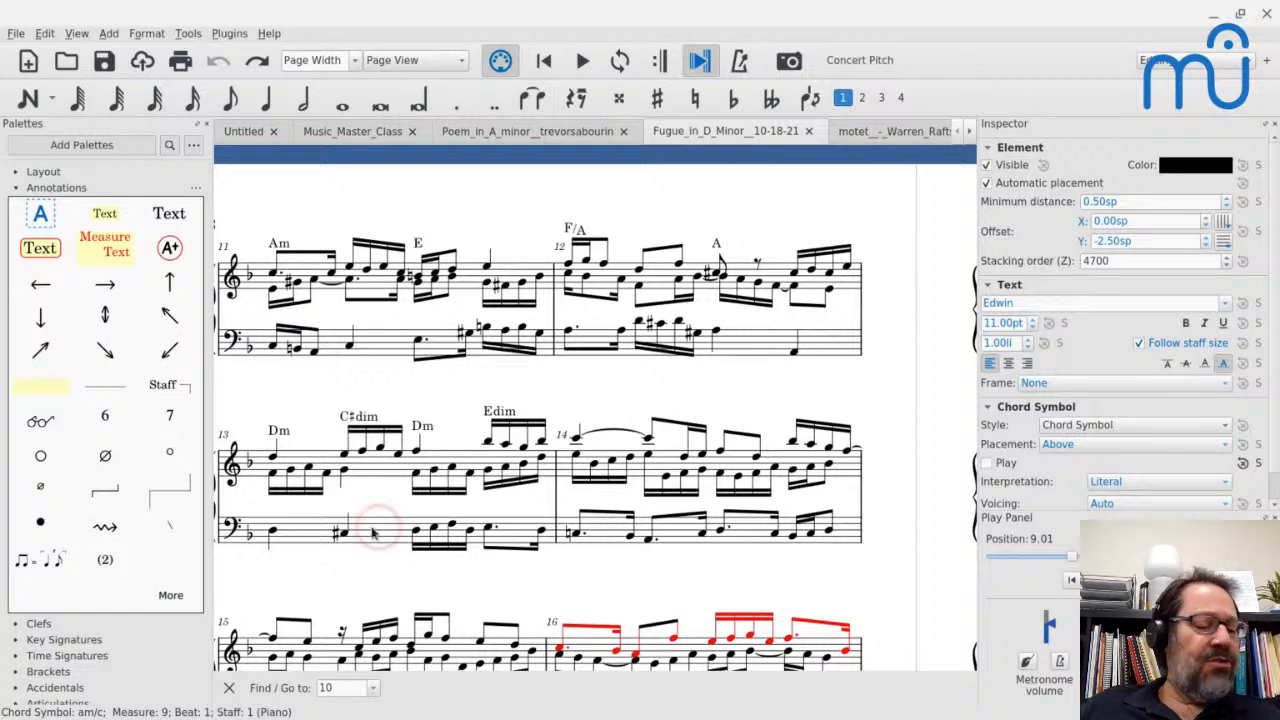
scroll(442, 454, "left", 8)
scroll(442, 454, "up", 4)
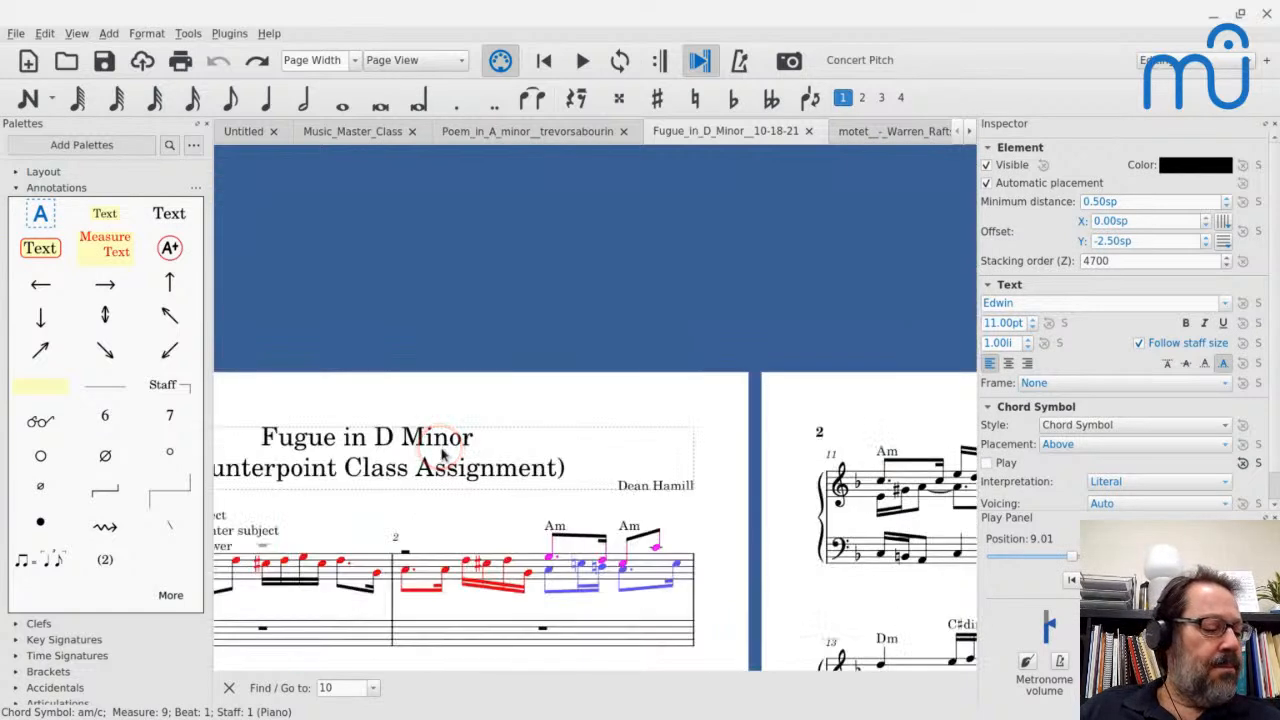
scroll(442, 454, "down", 4)
scroll(442, 454, "left", 8)
scroll(442, 454, "right", 5)
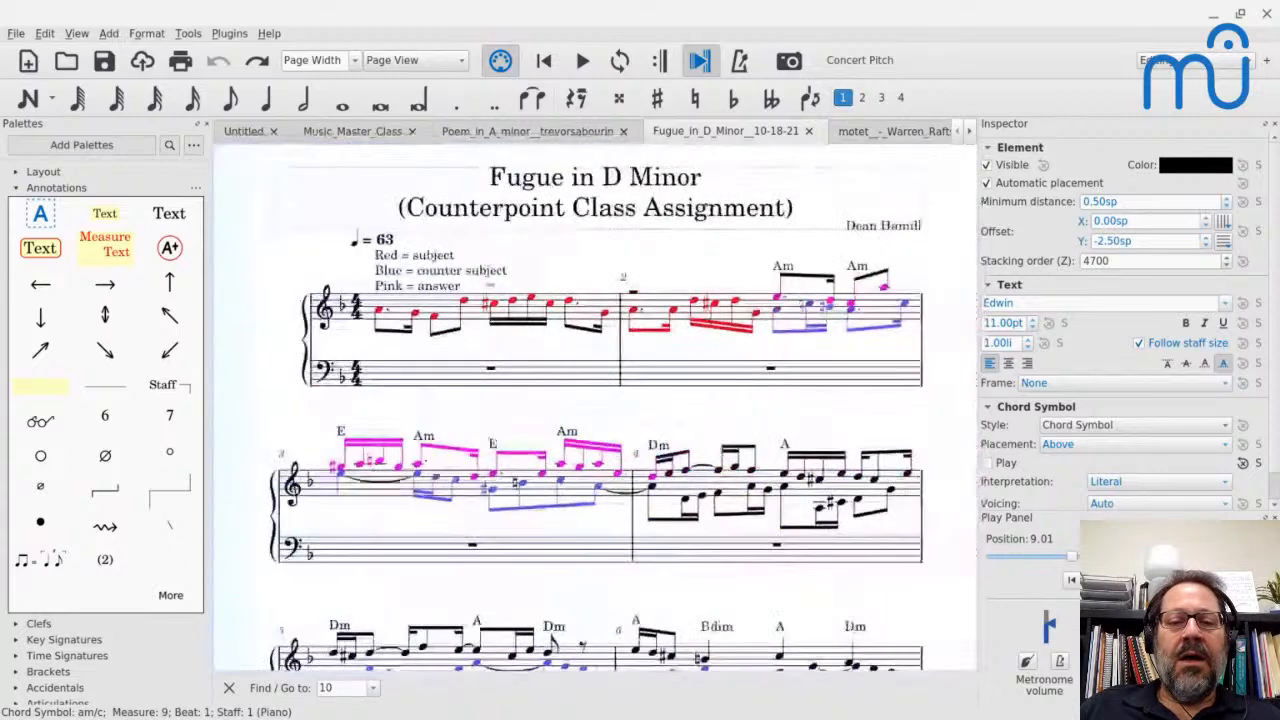
scroll(442, 454, "down", 1)
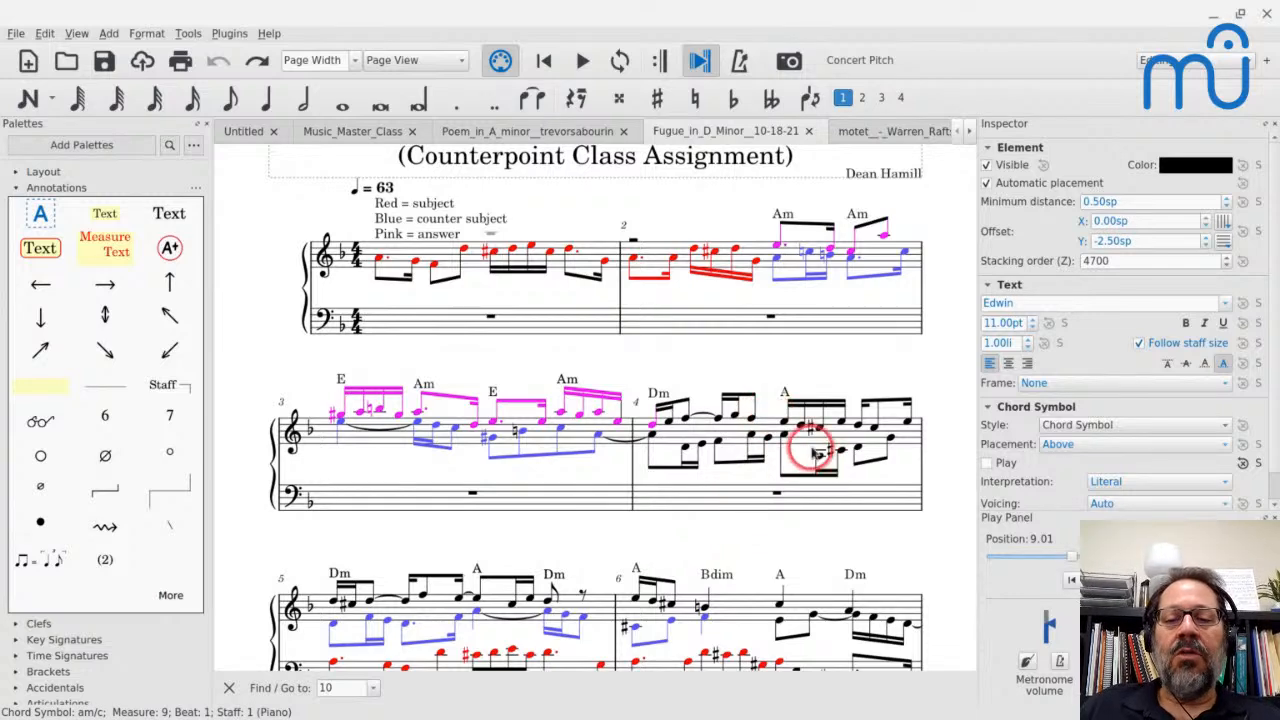
Select measure 4 of the upper staff and limit the selection filter to Voice 1 by excluding Voices 2, 3 and 4.
left_click(800, 442)
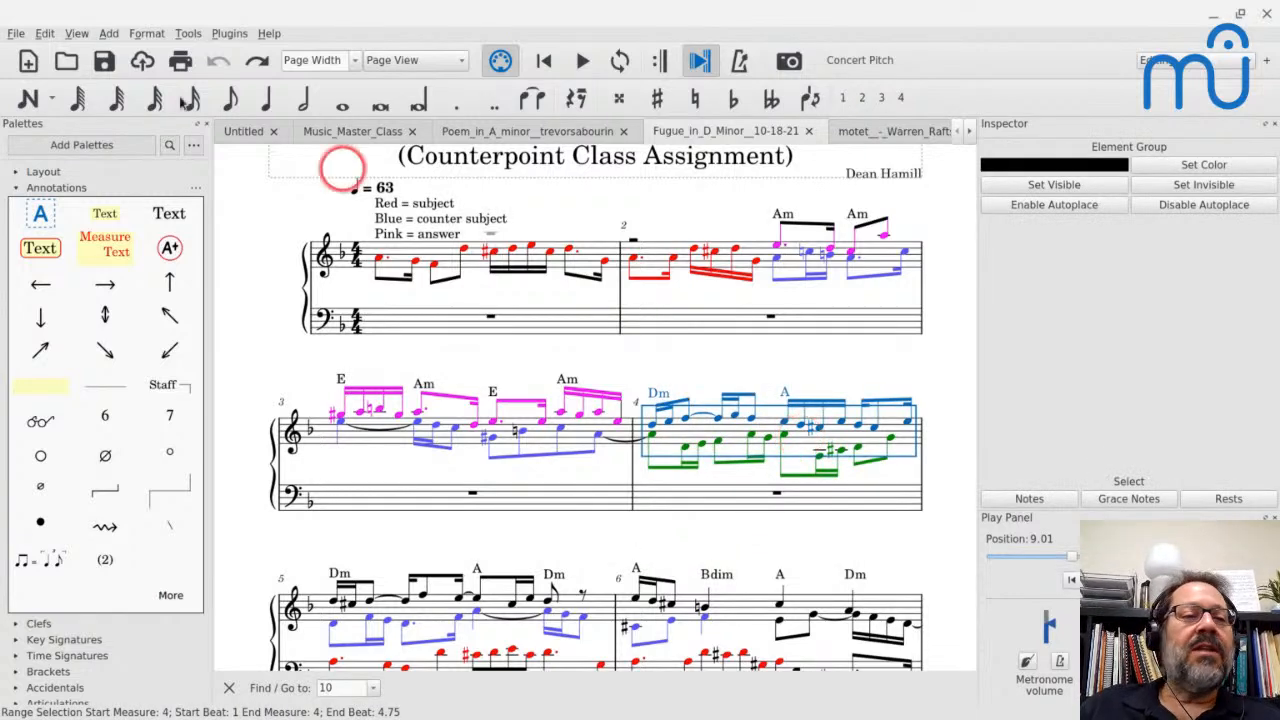
left_click(76, 34)
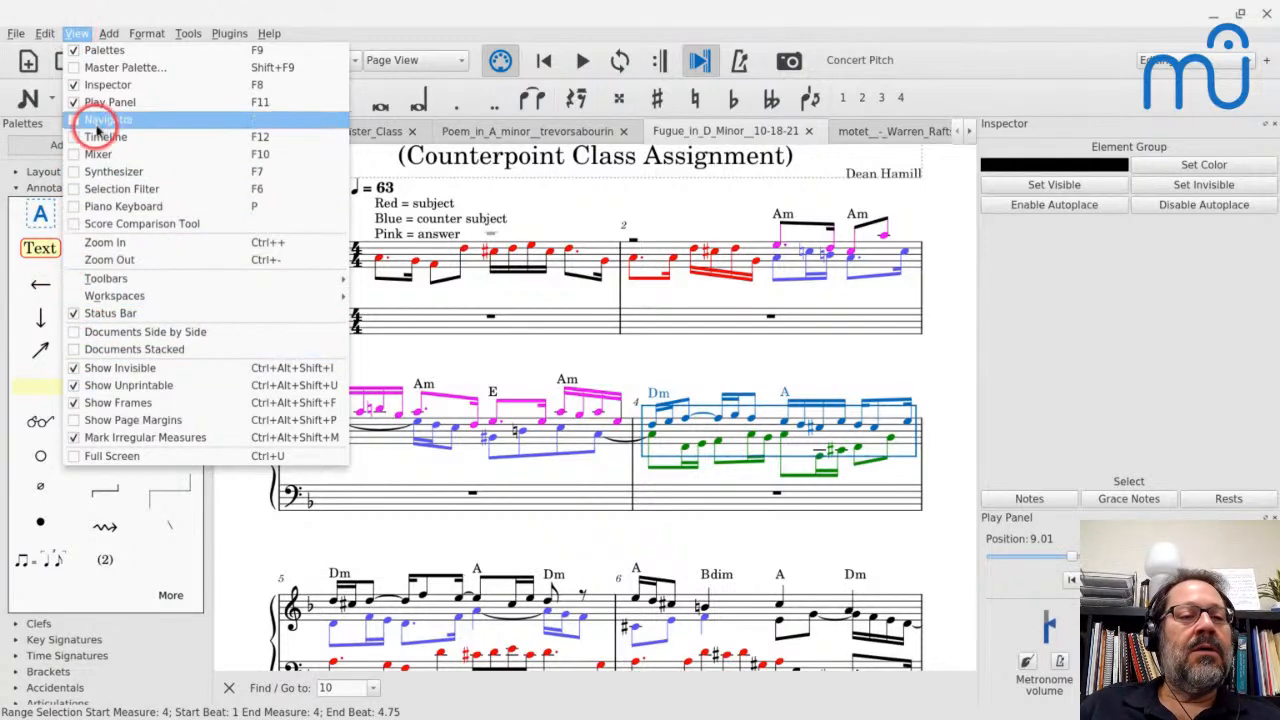
left_click(97, 190)
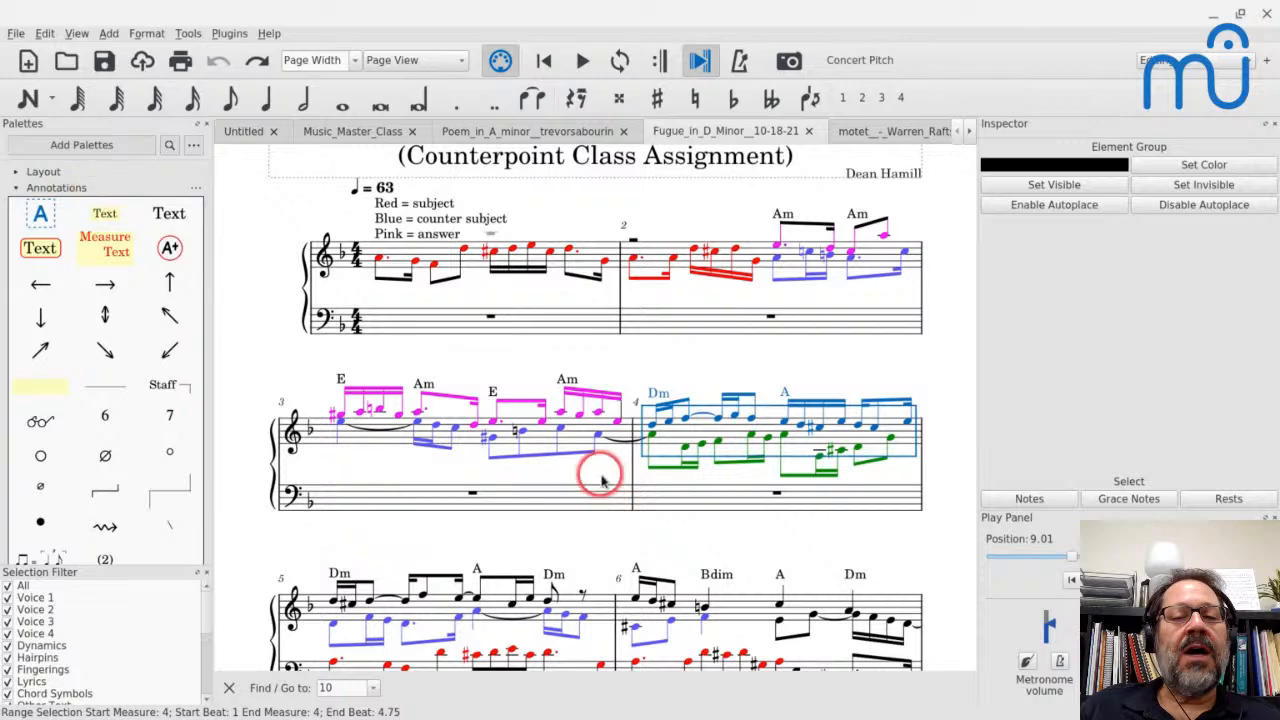
left_click(8, 610)
left_click(8, 622)
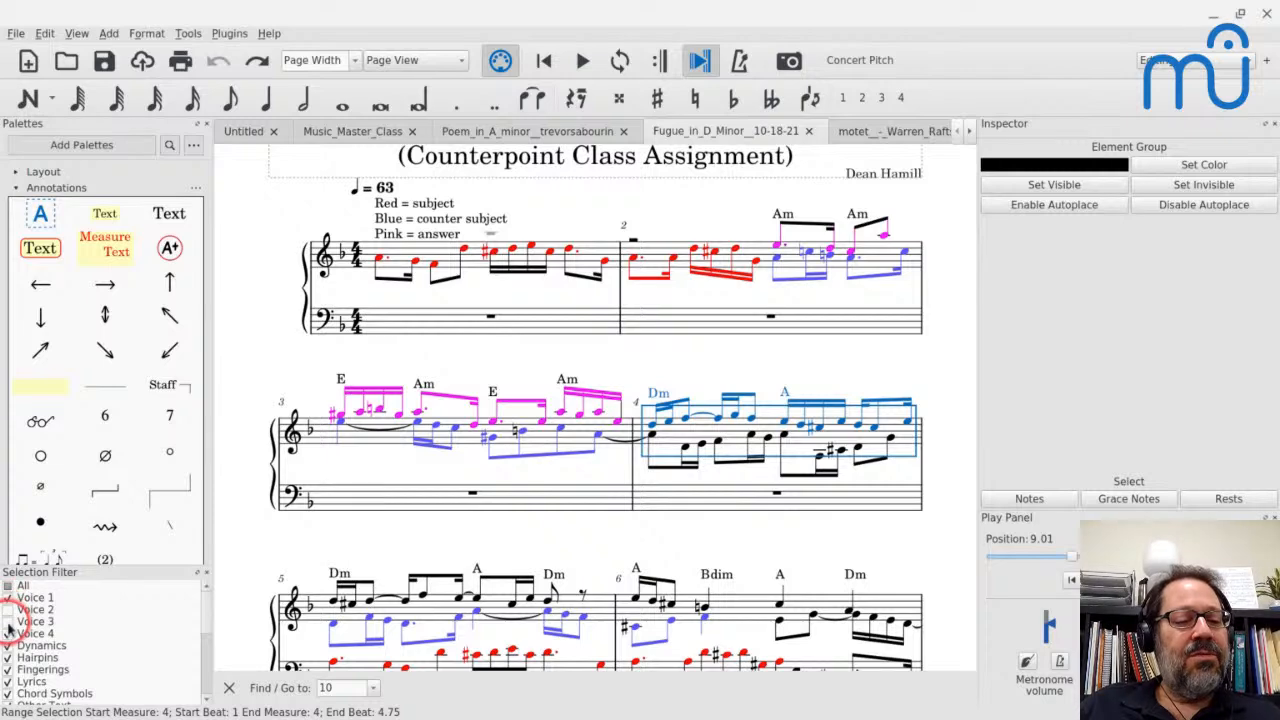
left_click(8, 634)
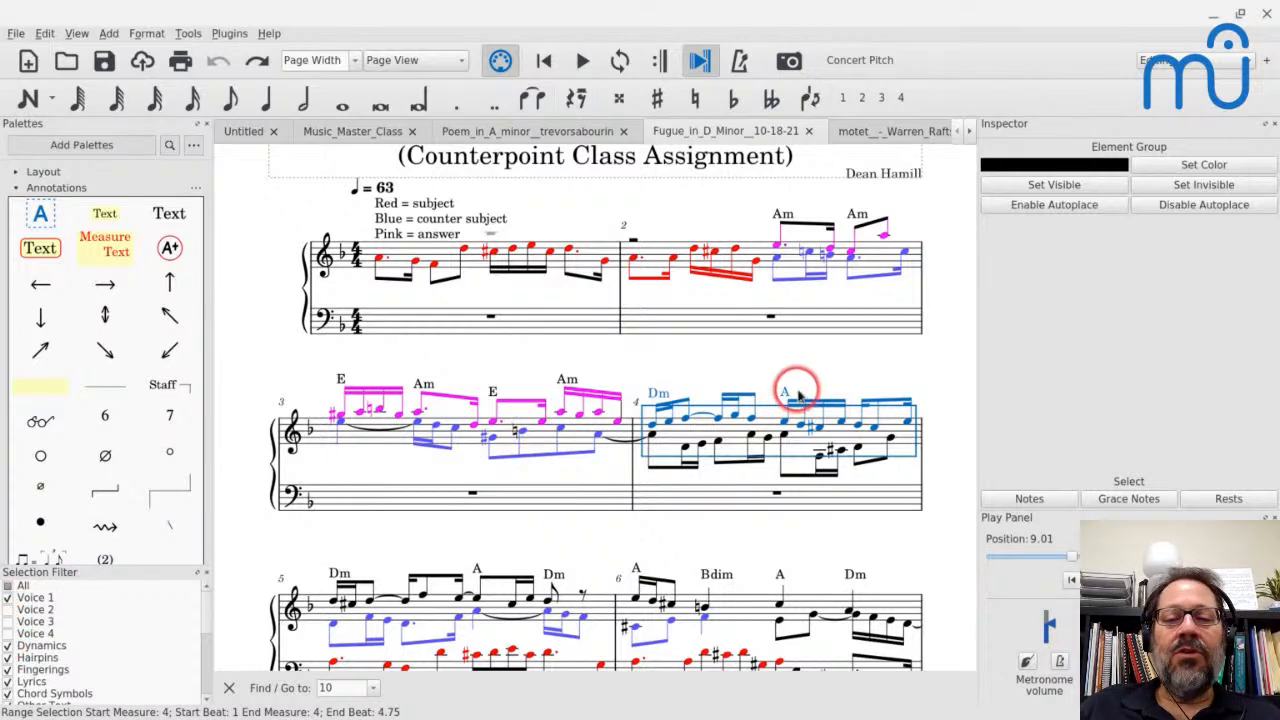
Try to colour the selected Voice 1 notes of measure 4 green, picking #55aa00.
left_click(1138, 172)
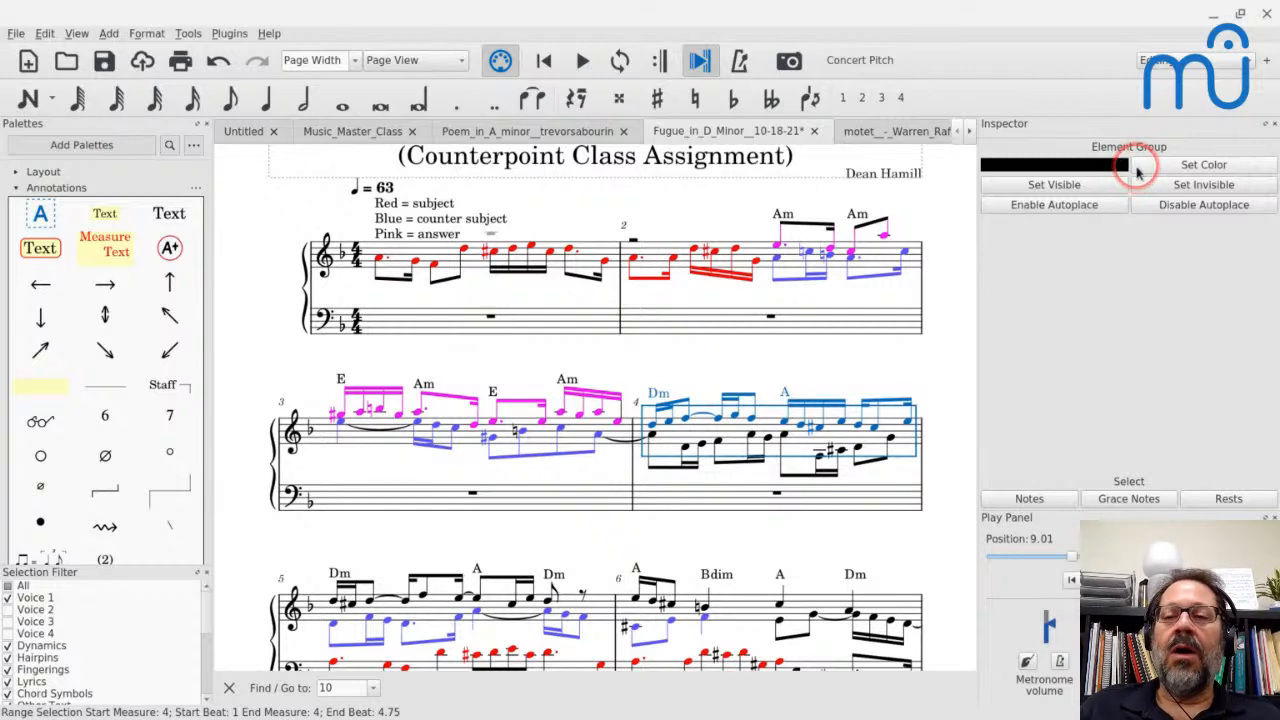
left_click(1098, 165)
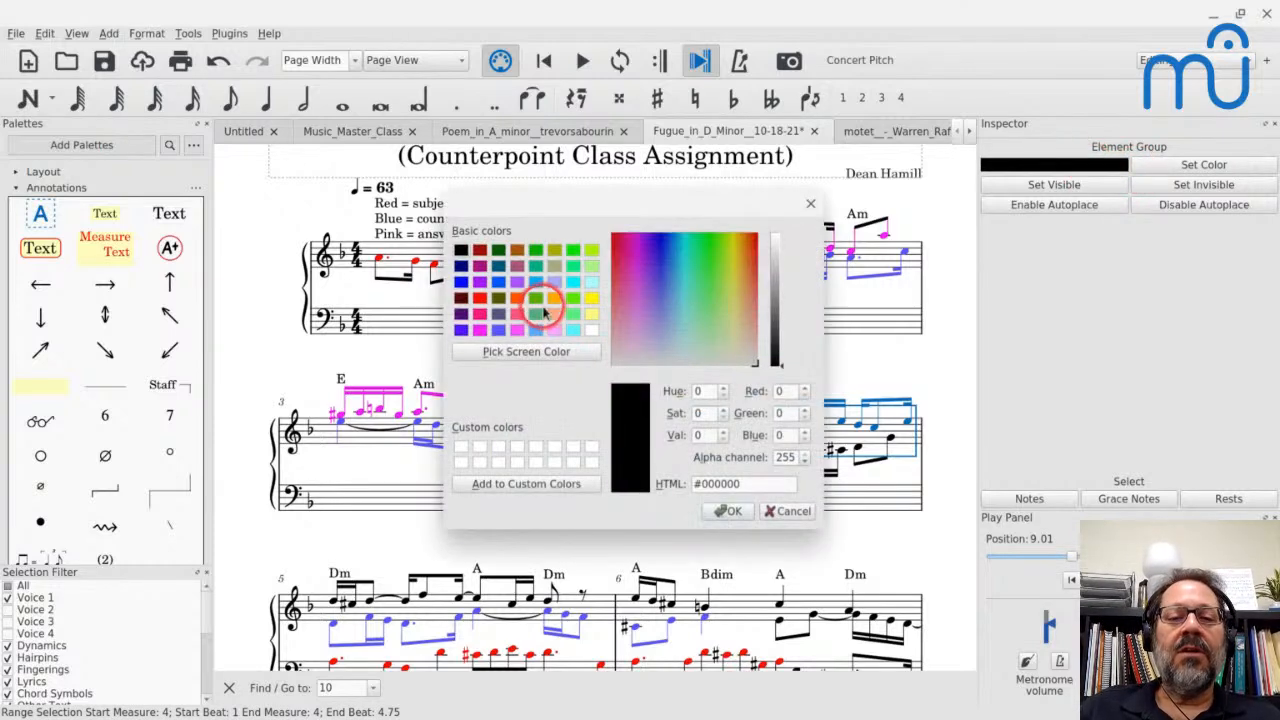
left_click(536, 300)
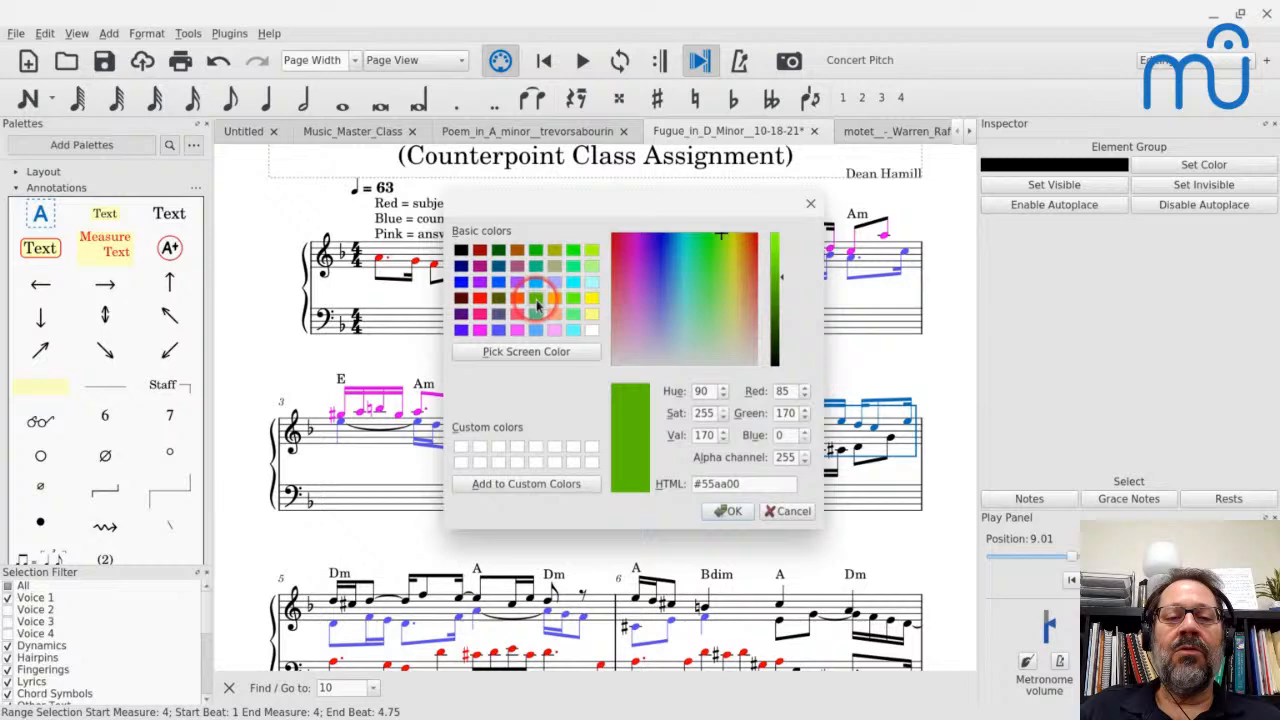
left_click(729, 510)
left_click(787, 336)
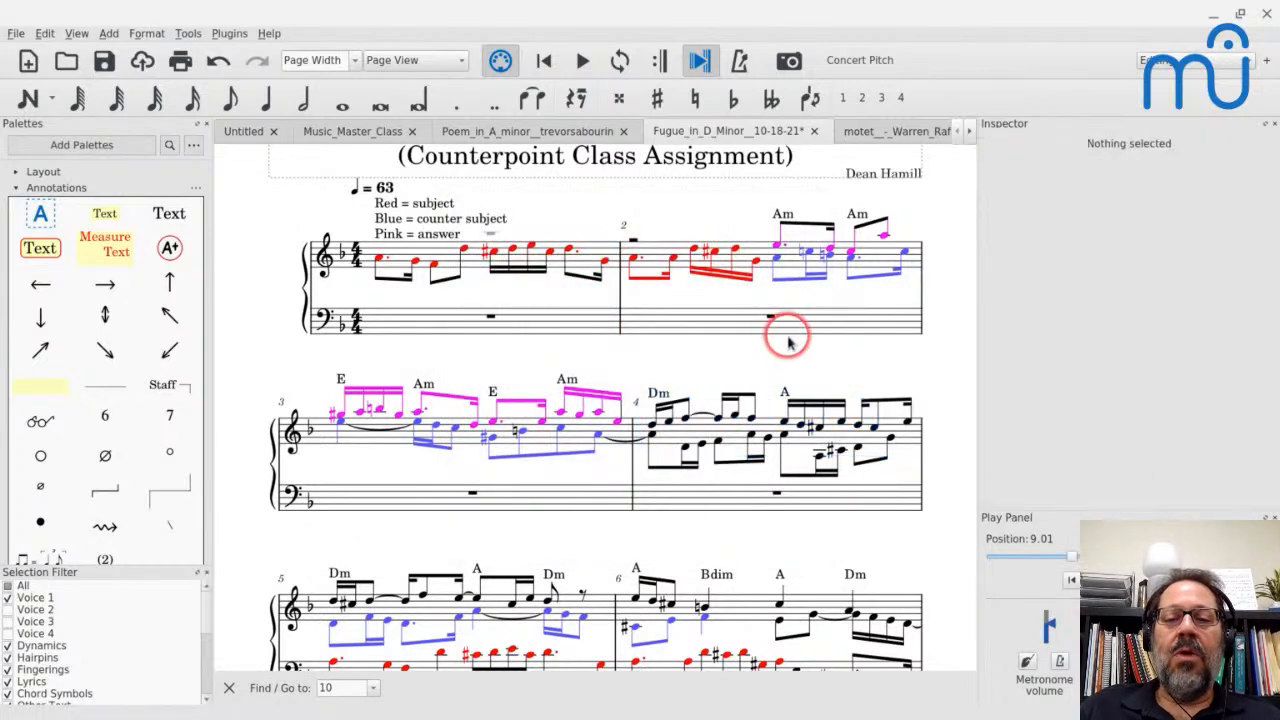
Reselect measure 4's upper voice and apply the green #55aa00 to its notes and chord symbols.
left_click(693, 438)
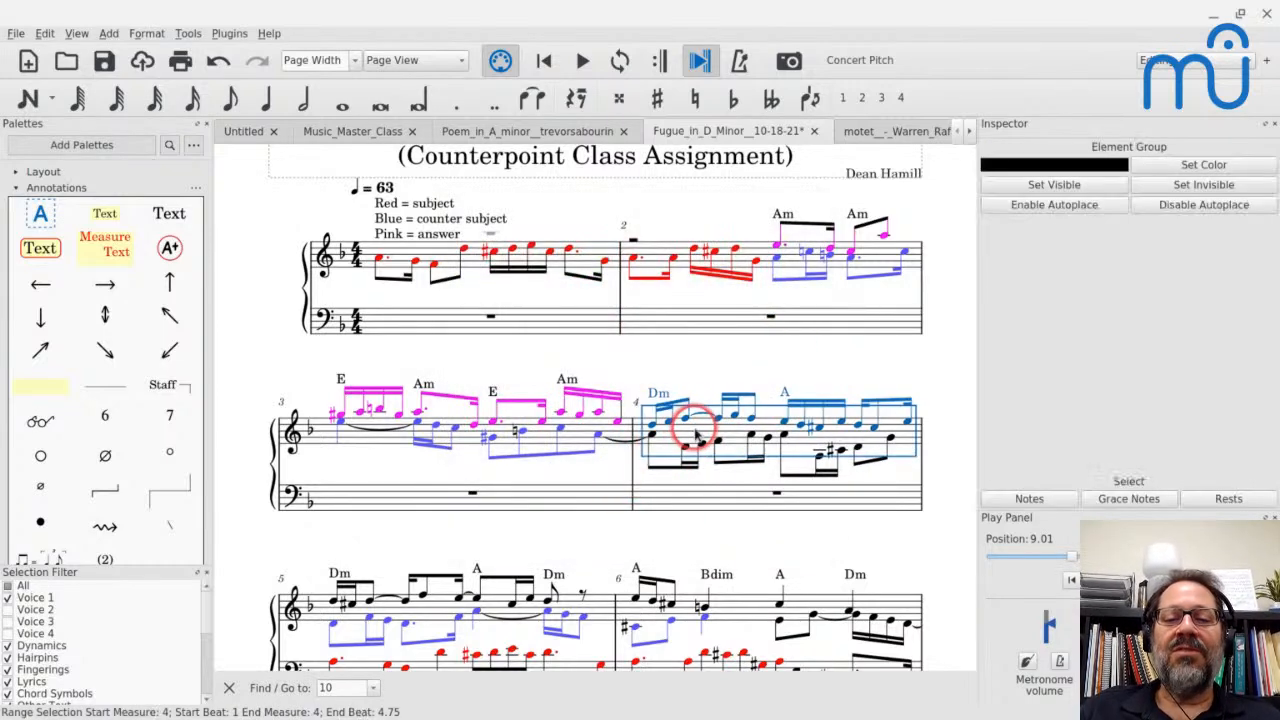
left_click(1018, 170)
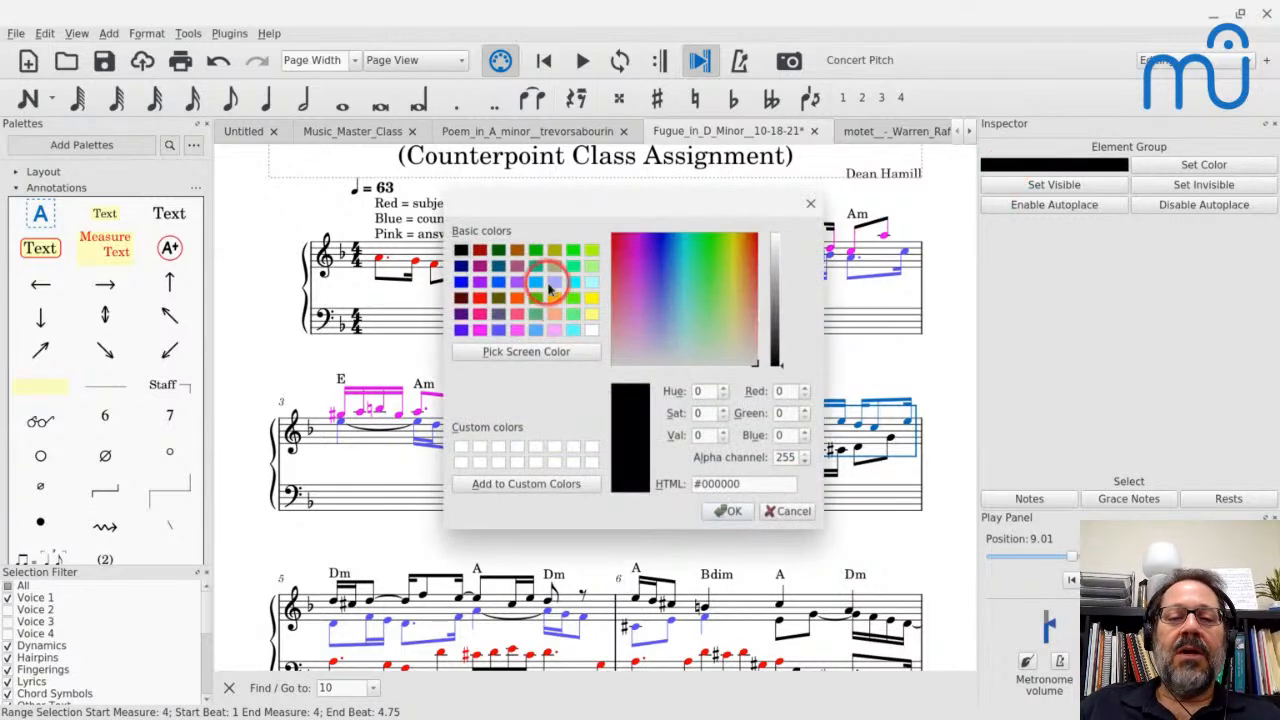
left_click(534, 297)
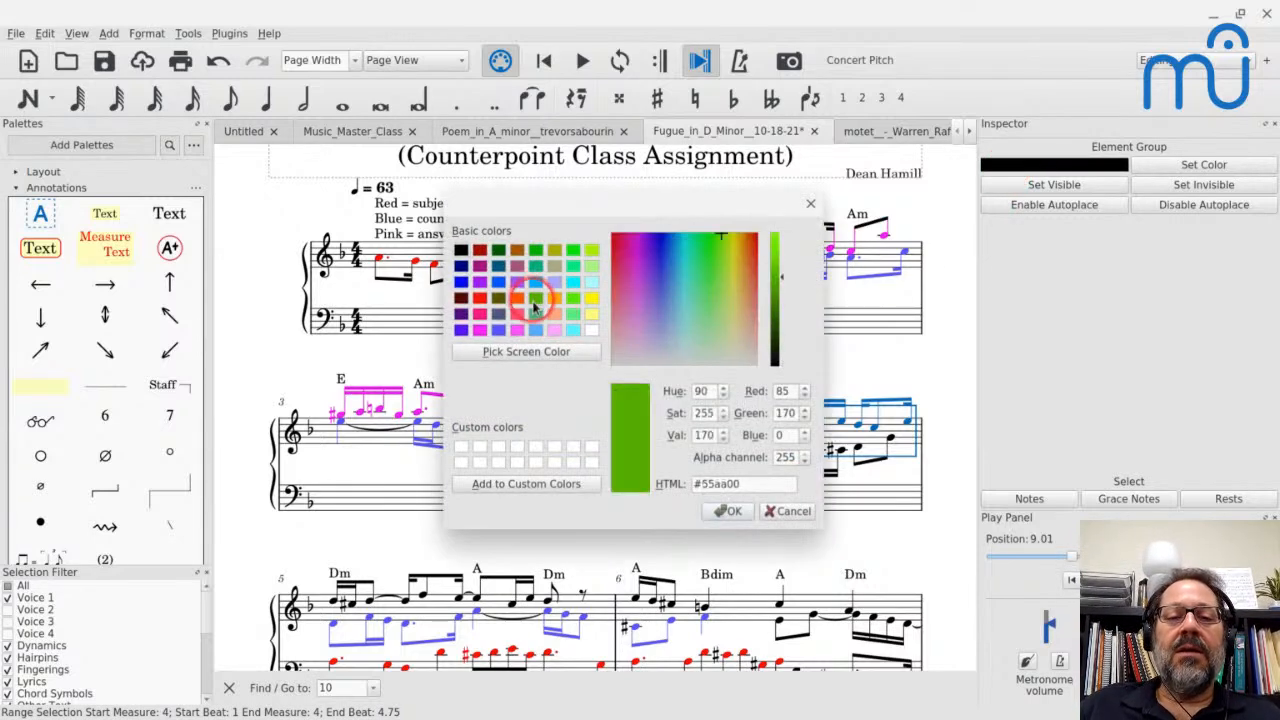
left_click(722, 511)
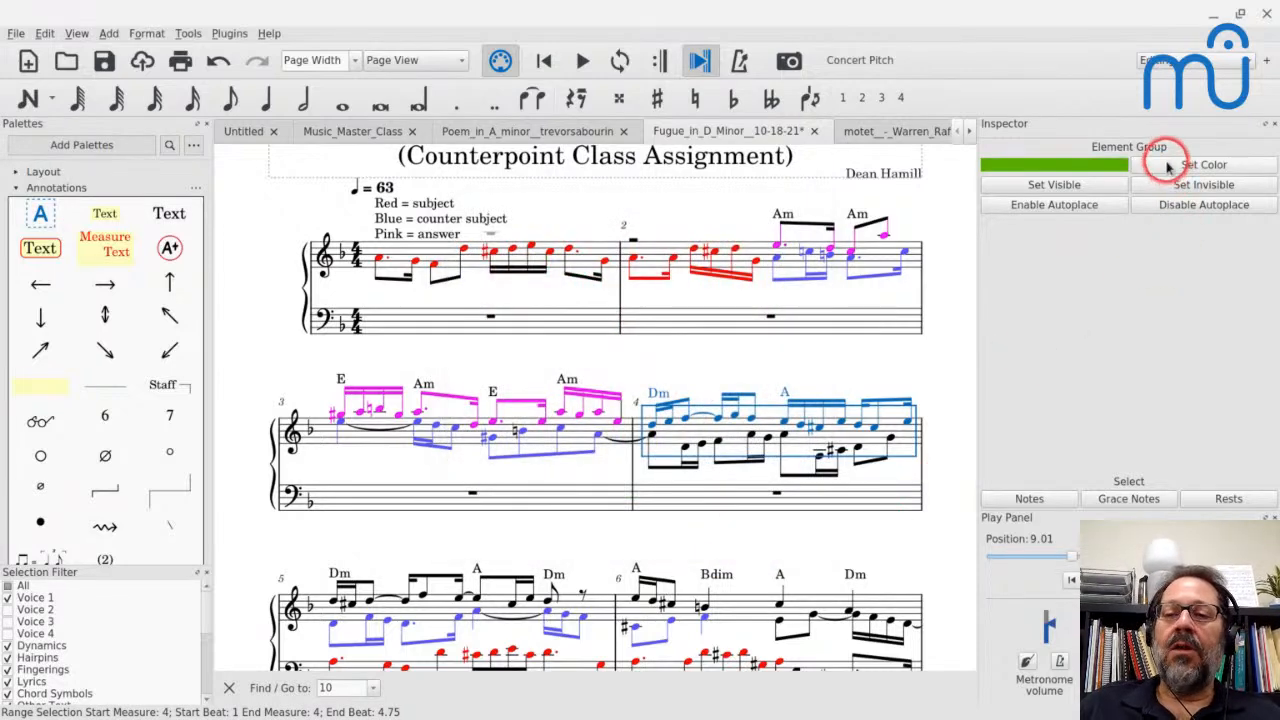
left_click(1168, 165)
left_click(845, 345)
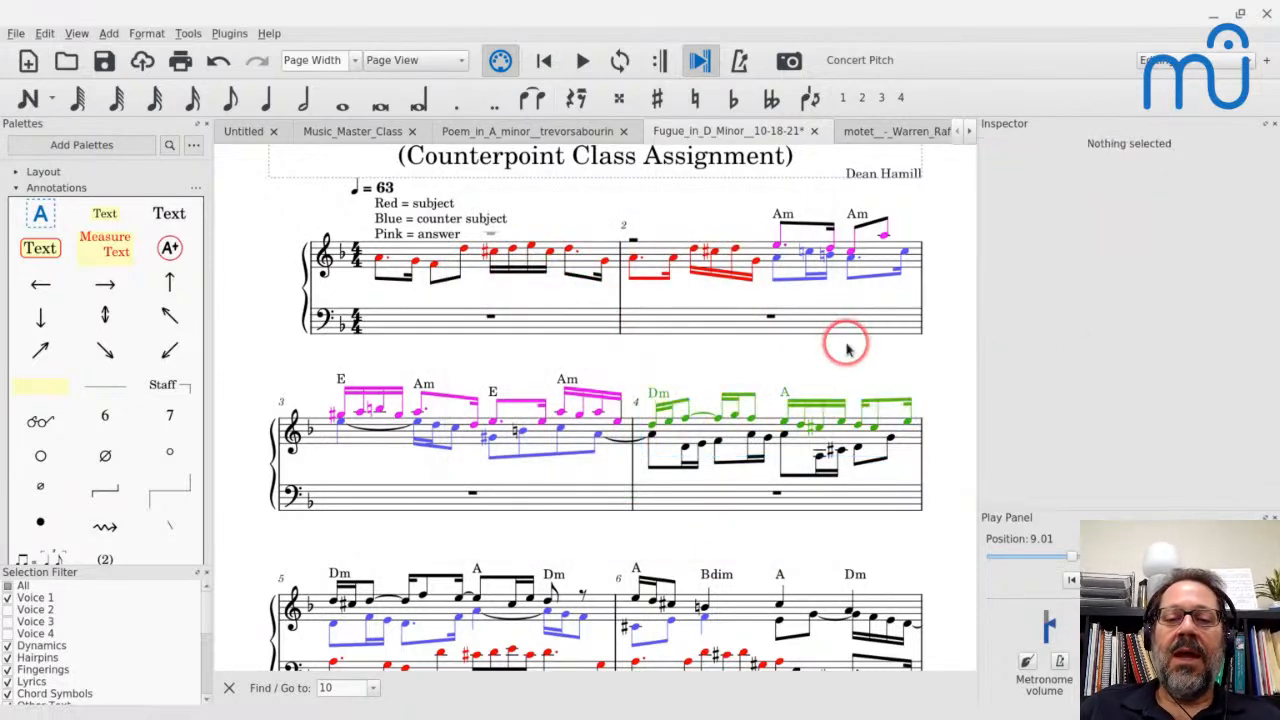
left_click(926, 410)
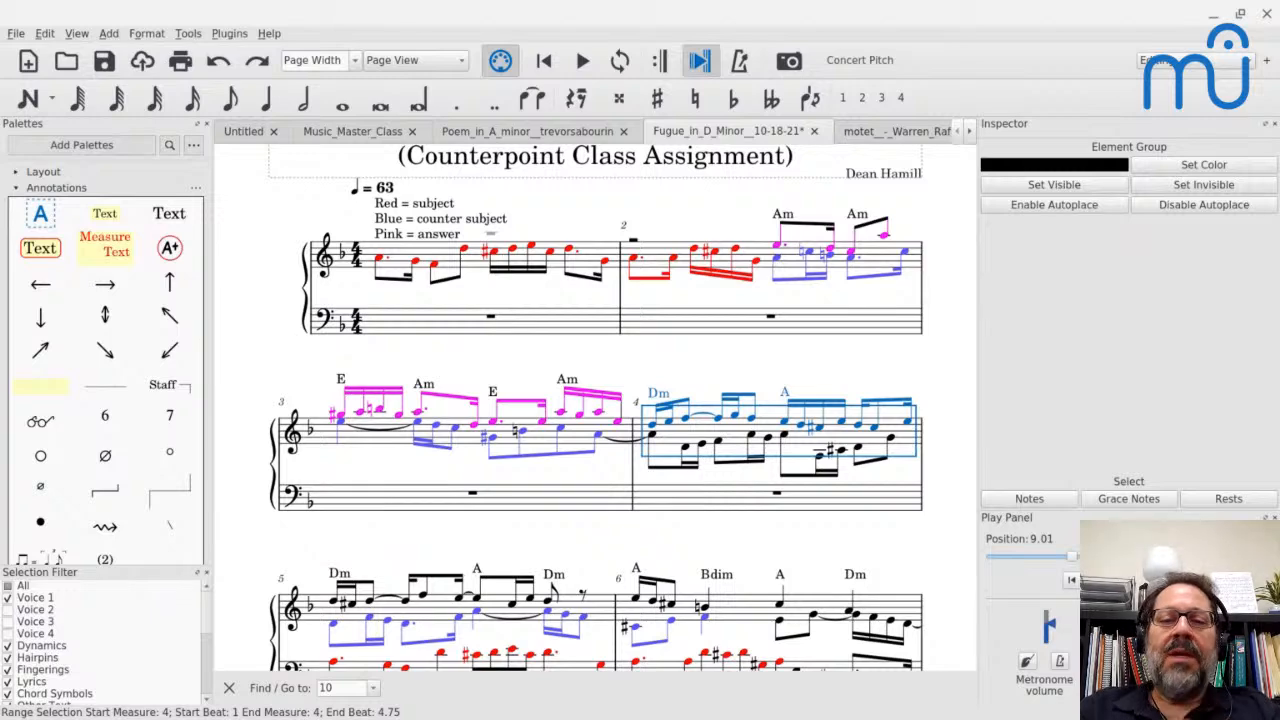
Switch to the Music_Master_Class string quartet score and play it from Violin I's first measure to the end.
left_click(337, 131)
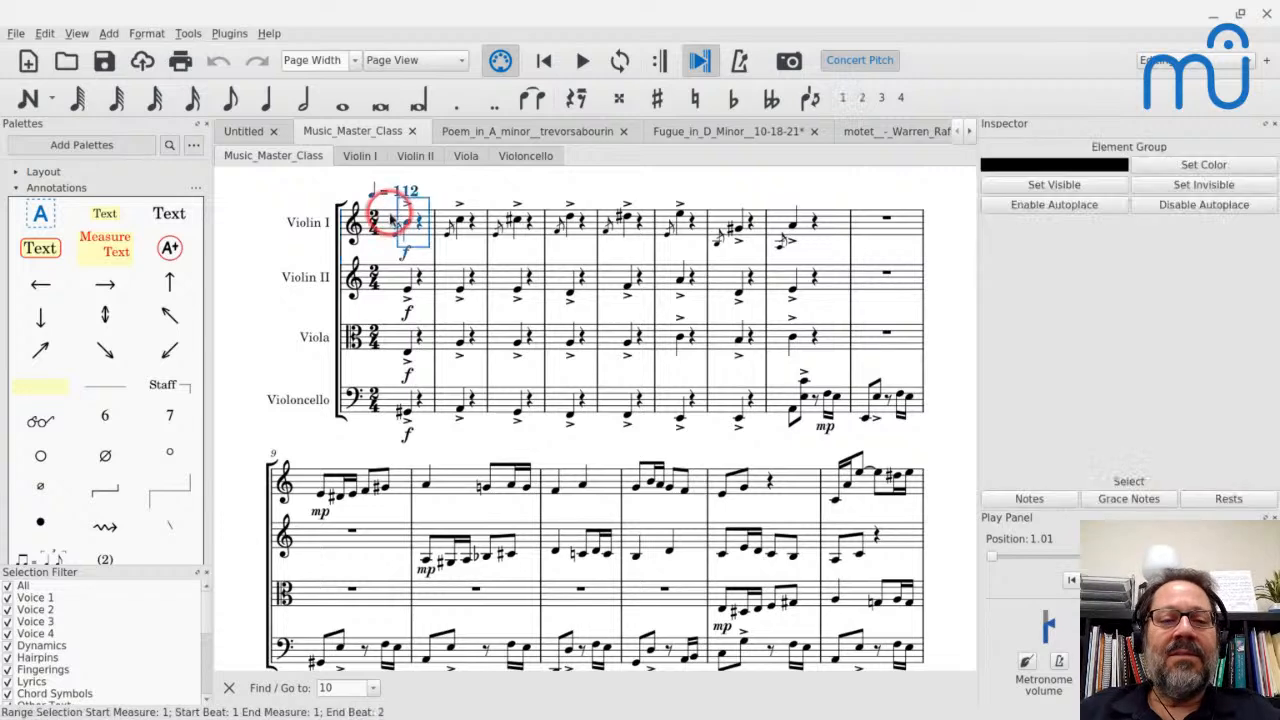
key("space")
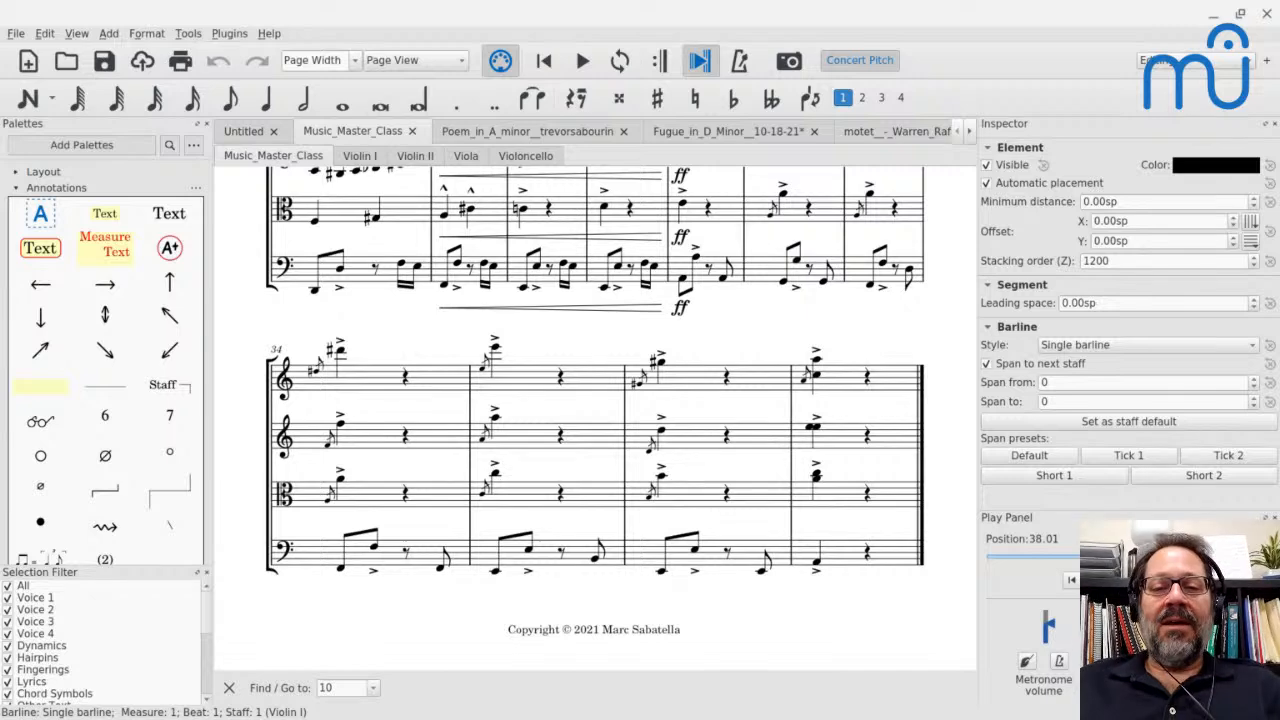
Switch to YouTube Studio and end the Music Master Class live stream.
key("alt+Tab")
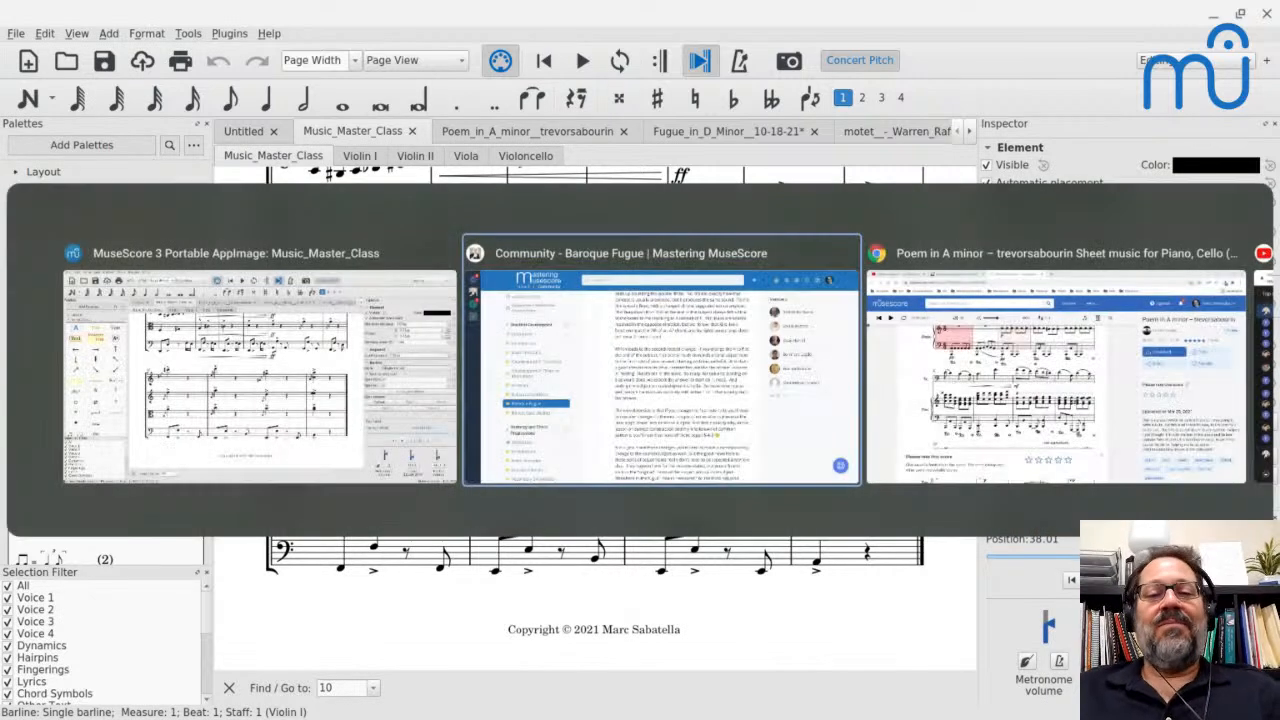
key("alt+Tab")
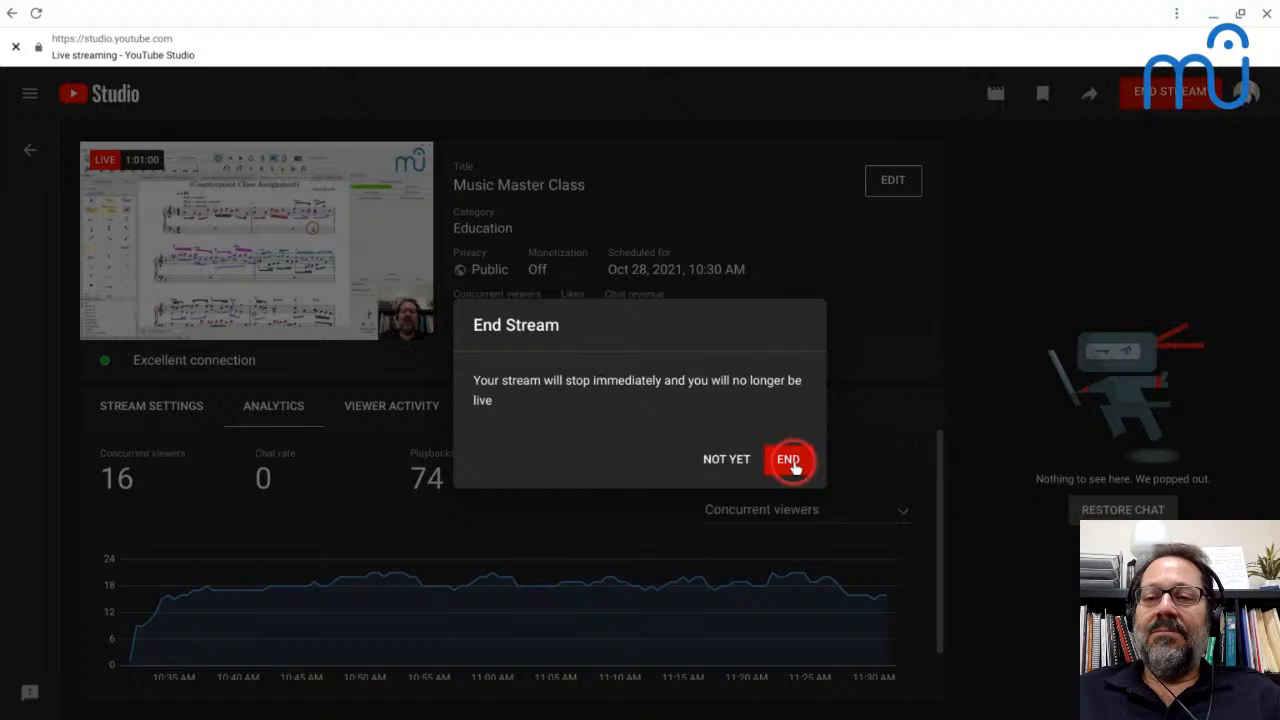
left_click(794, 462)
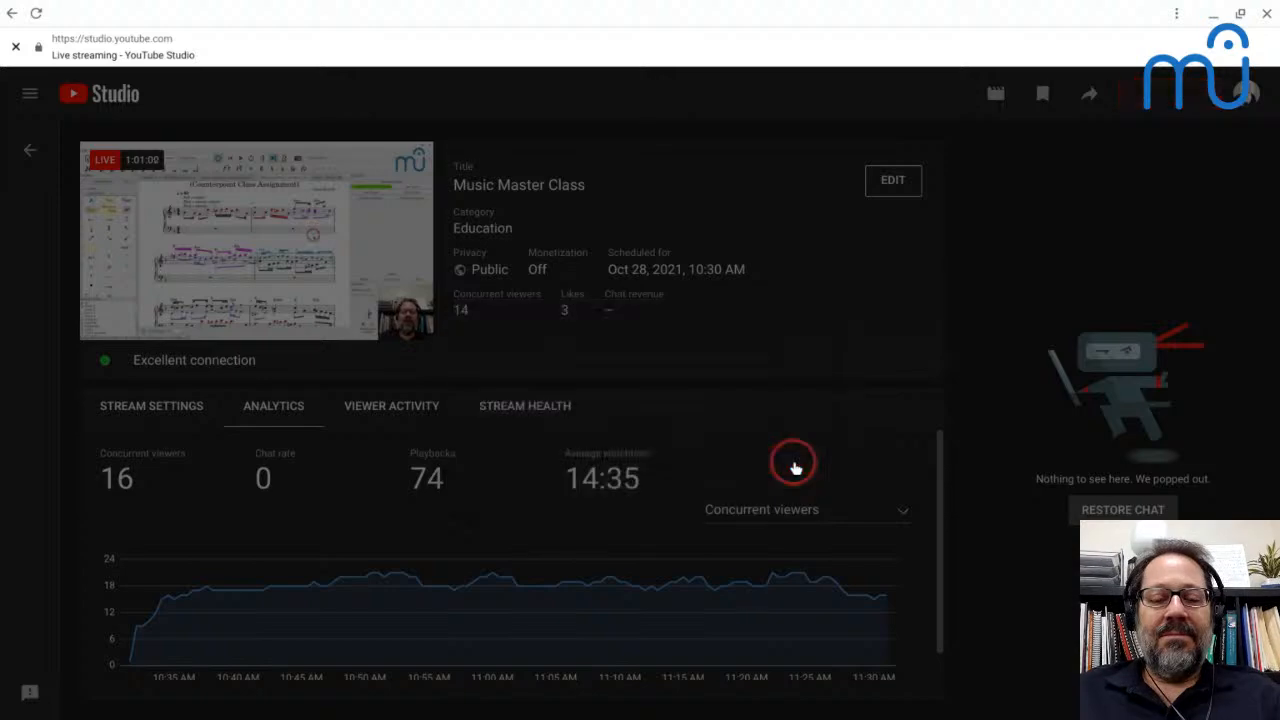